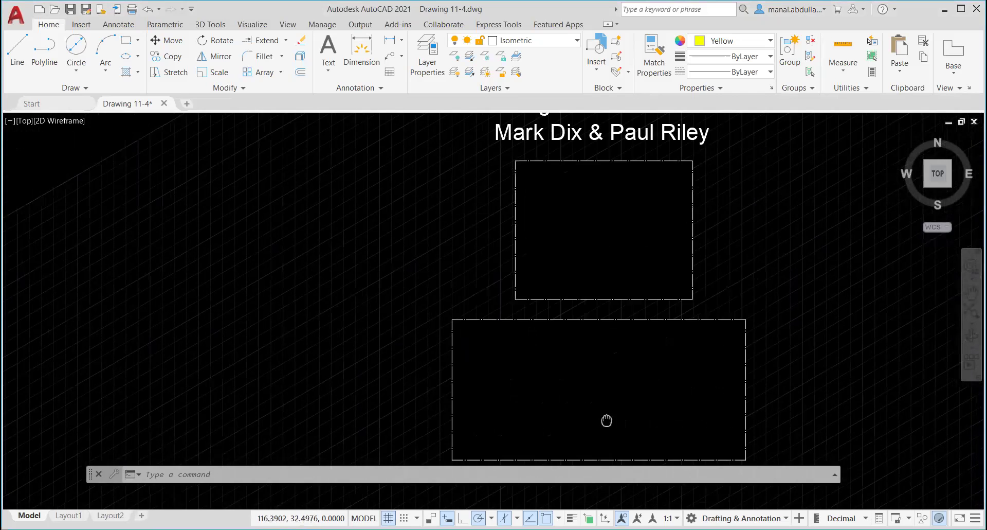
Examine the flanged coupling's isometric section view and its dimensioned drawing for the shapes and sizes needed.
{"action": "scroll", "coordinate": [599, 235], "scroll_direction": "down", "scroll_amount": 2}
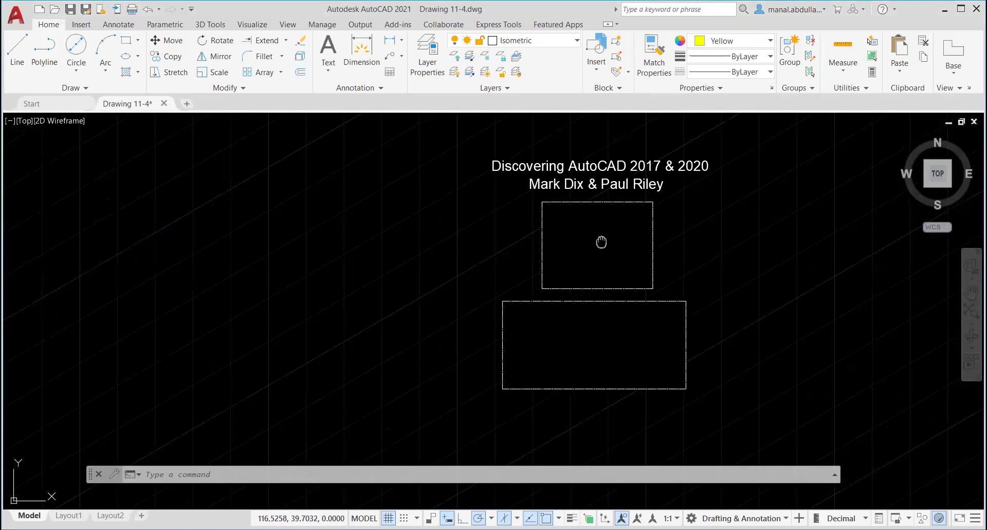
{"action": "scroll", "coordinate": [606, 131], "scroll_direction": "up", "scroll_amount": 2}
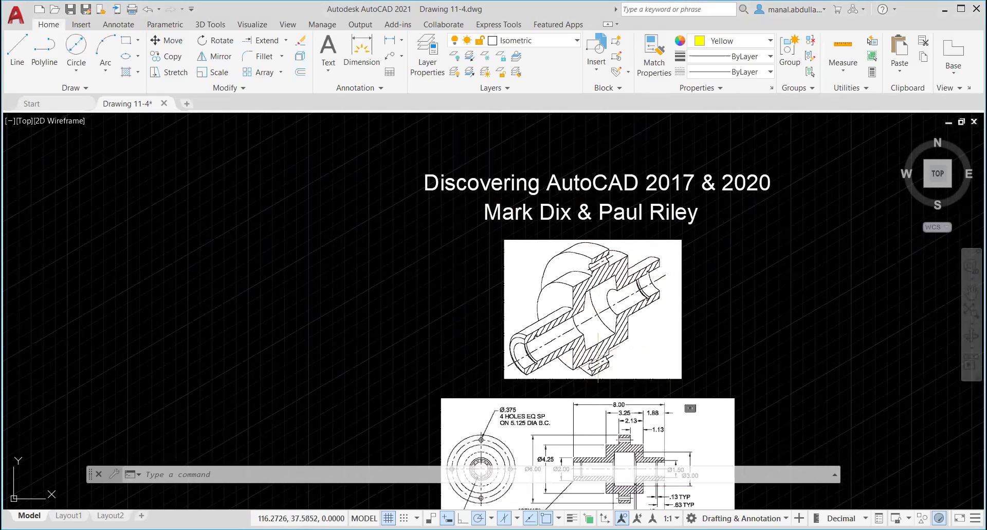
{"action": "scroll", "coordinate": [642, 390], "scroll_direction": "down", "scroll_amount": 3}
{"action": "mouse_move", "coordinate": [641, 389]}
{"action": "middle_mouse_down"}
{"action": "mouse_move", "coordinate": [637, 348]}
{"action": "mouse_move", "coordinate": [674, 319]}
{"action": "mouse_move", "coordinate": [757, 323]}
{"action": "middle_mouse_up"}
{"action": "scroll", "coordinate": [758, 323], "scroll_direction": "up", "scroll_amount": 2}
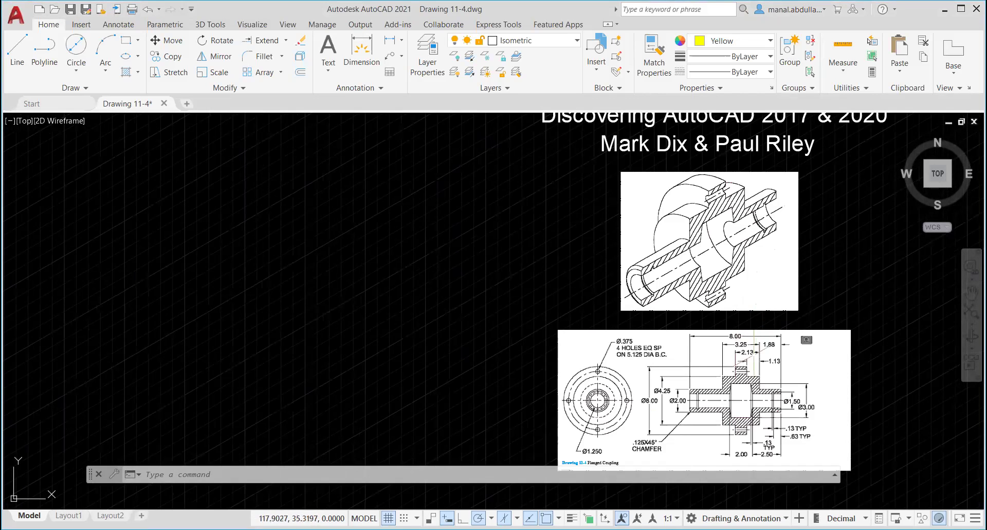
{"action": "scroll", "coordinate": [769, 402], "scroll_direction": "up", "scroll_amount": 2}
{"action": "scroll", "coordinate": [756, 406], "scroll_direction": "up", "scroll_amount": 2}
{"action": "mouse_move", "coordinate": [756, 405]}
{"action": "middle_mouse_down"}
{"action": "mouse_move", "coordinate": [674, 313]}
{"action": "mouse_move", "coordinate": [652, 310]}
{"action": "middle_mouse_up"}
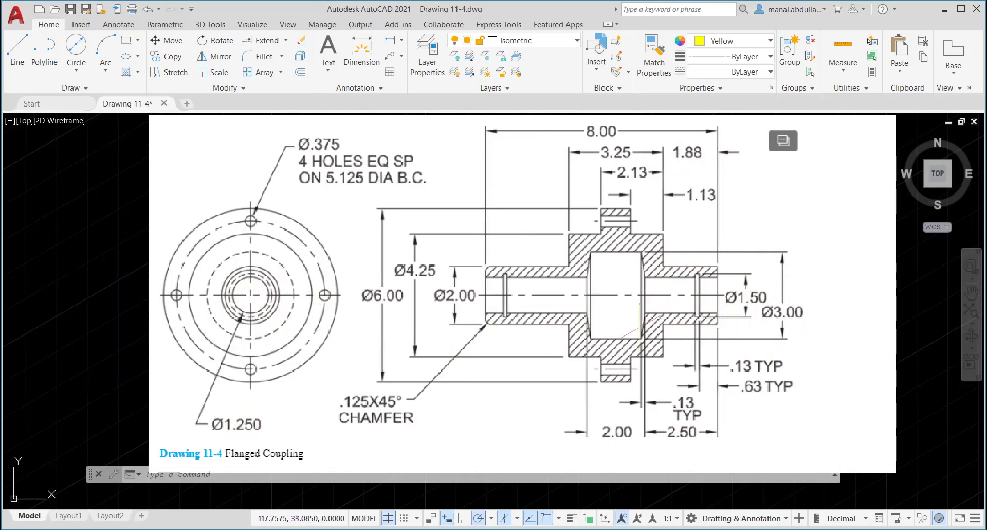
{"action": "scroll", "coordinate": [640, 329], "scroll_direction": "down", "scroll_amount": 4}
{"action": "middle_click_drag", "start_coordinate": [624, 260], "coordinate": [708, 366]}
{"action": "scroll", "coordinate": [701, 317], "scroll_direction": "up", "scroll_amount": 4}
{"action": "middle_click_drag", "start_coordinate": [708, 296], "coordinate": [729, 338]}
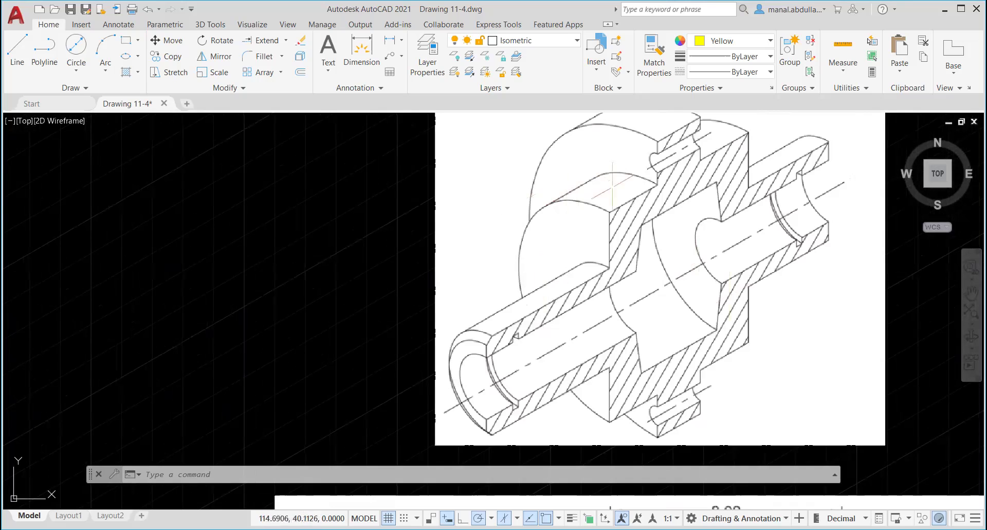
{"action": "scroll", "coordinate": [689, 310], "scroll_direction": "down", "scroll_amount": 4}
{"action": "mouse_move", "coordinate": [685, 338]}
{"action": "middle_mouse_down"}
{"action": "mouse_move", "coordinate": [688, 254]}
{"action": "mouse_move", "coordinate": [732, 258]}
{"action": "middle_mouse_up"}
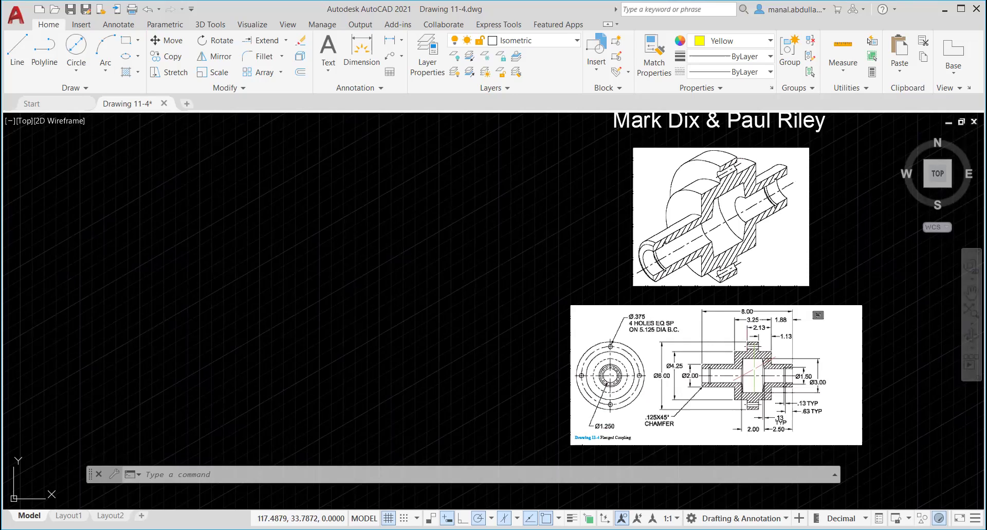
Review the drawing's layers and their properties, including the linetype of the Construction L layer.
{"action": "left_click", "coordinate": [427, 54]}
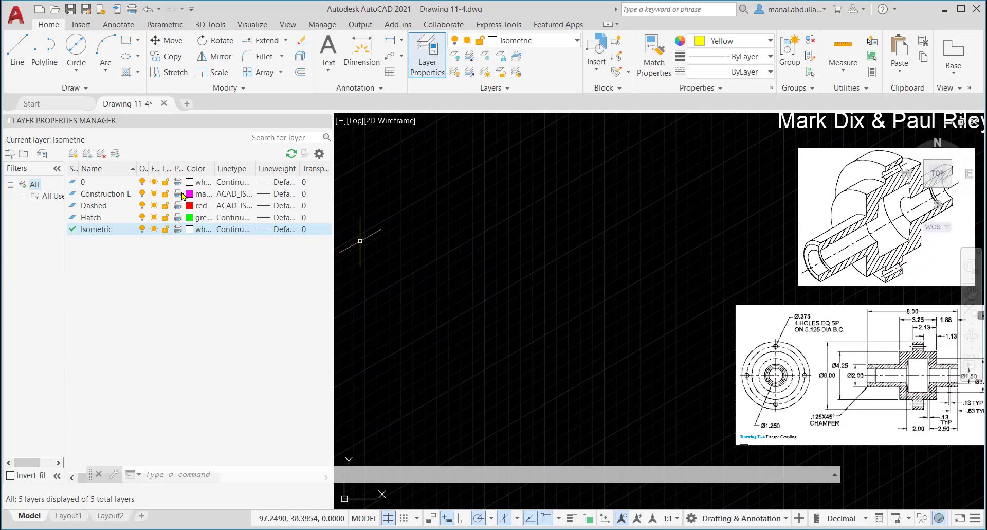
{"action": "left_click", "coordinate": [240, 195]}
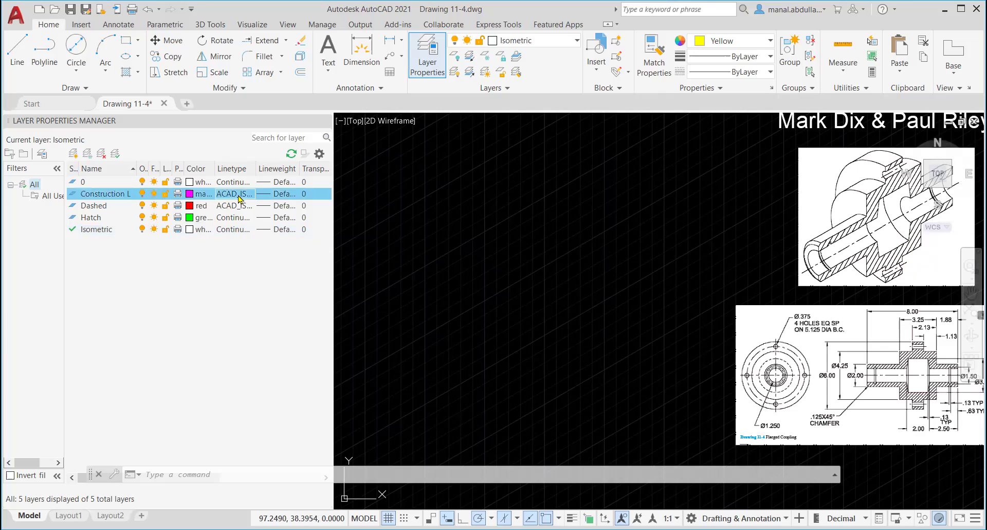
{"action": "left_click", "coordinate": [239, 196]}
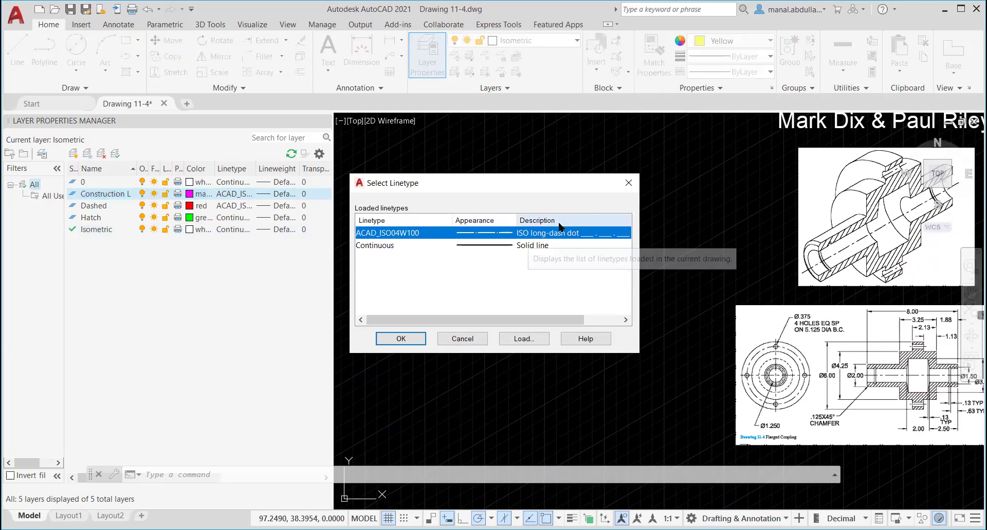
{"action": "left_click", "coordinate": [630, 184]}
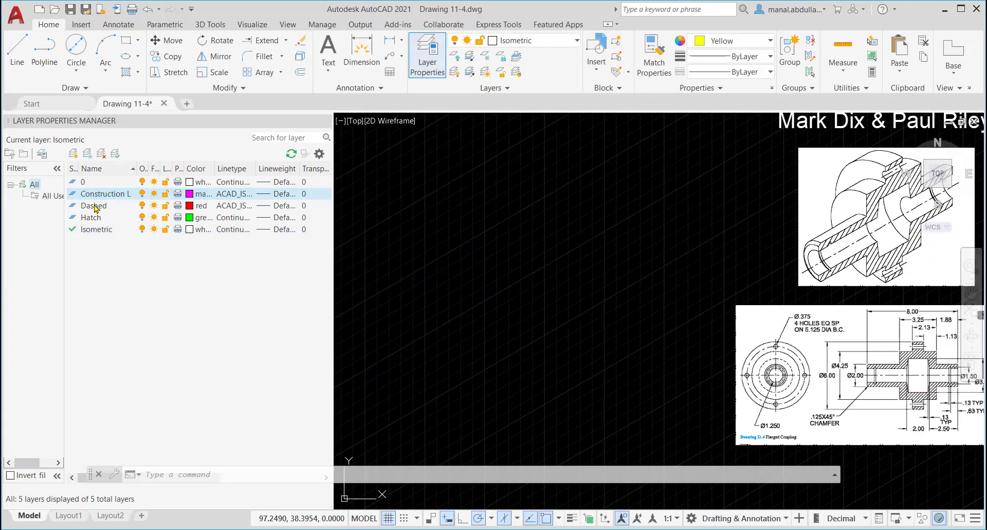
{"action": "left_click", "coordinate": [95, 221]}
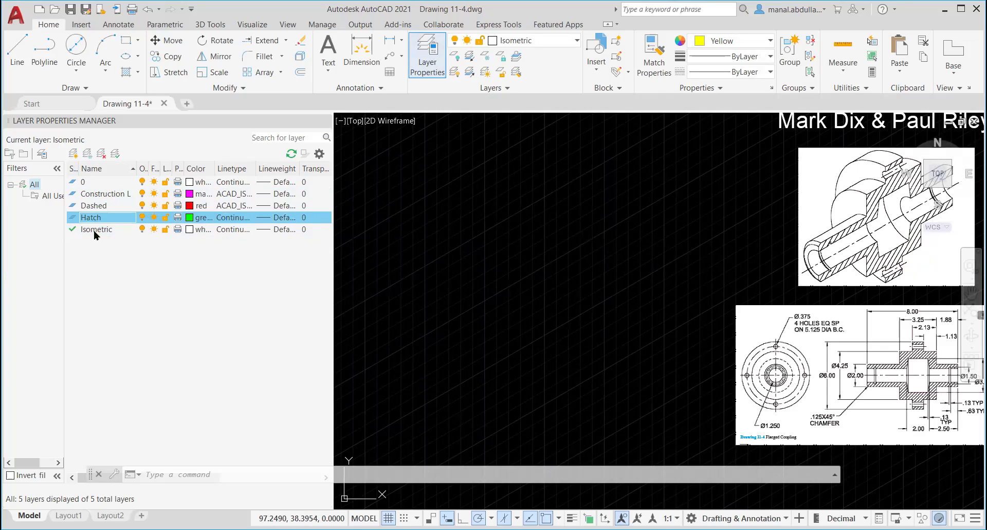
{"action": "left_click", "coordinate": [95, 231]}
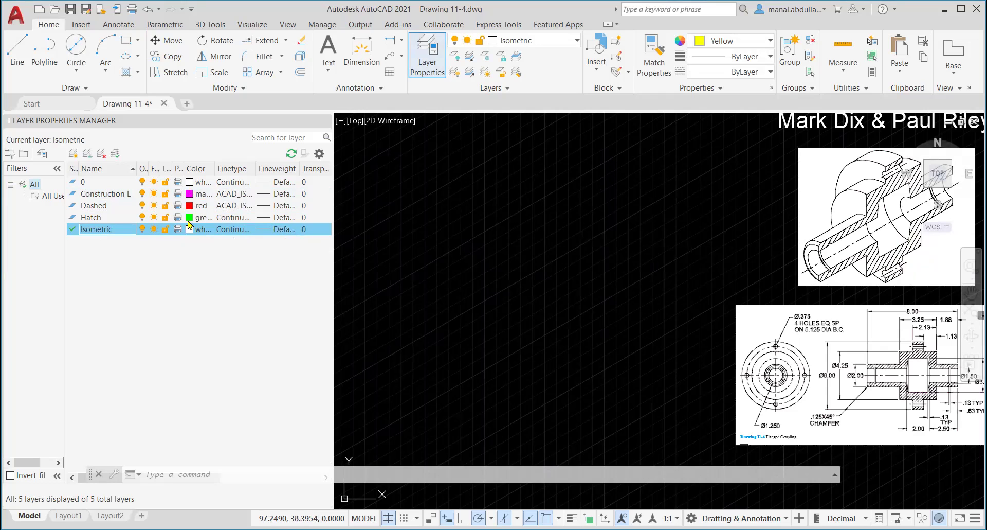
Make Dashed the current layer and set the object colour to ByLayer.
{"action": "left_click", "coordinate": [94, 206]}
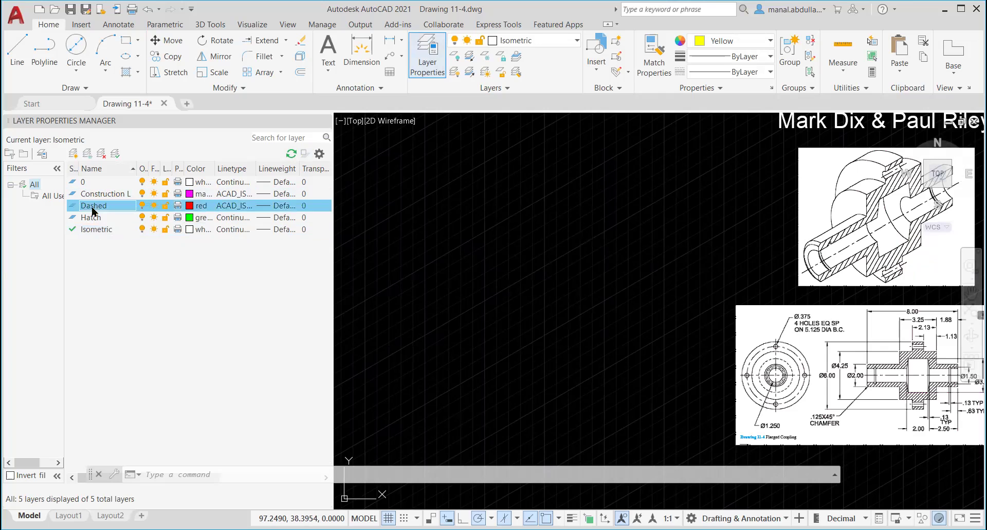
{"action": "left_click", "coordinate": [115, 154]}
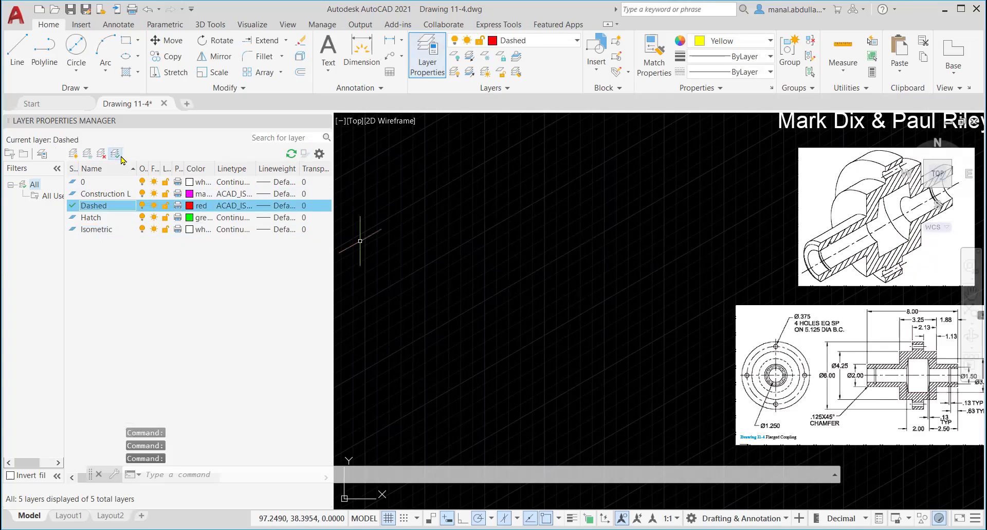
{"action": "left_click", "coordinate": [324, 120]}
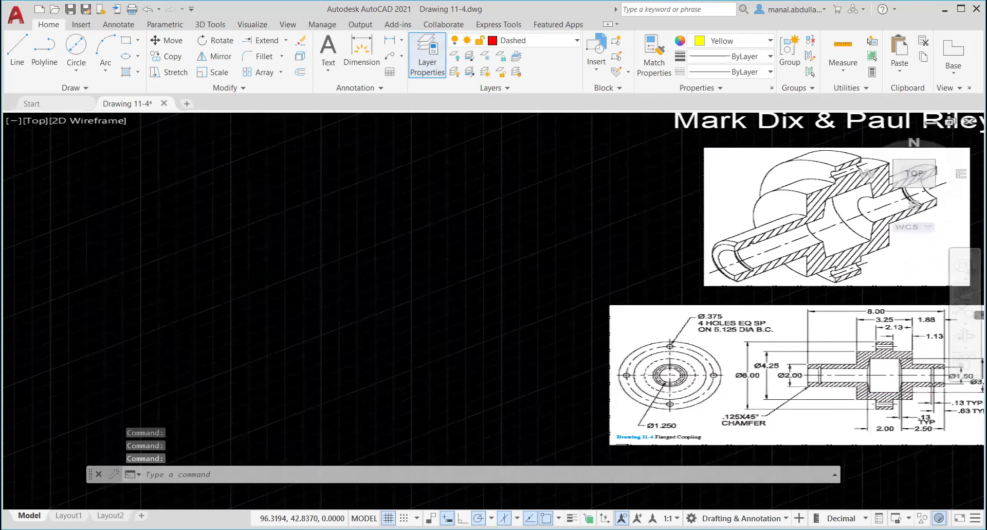
{"action": "left_click", "coordinate": [771, 40]}
{"action": "left_click", "coordinate": [733, 57]}
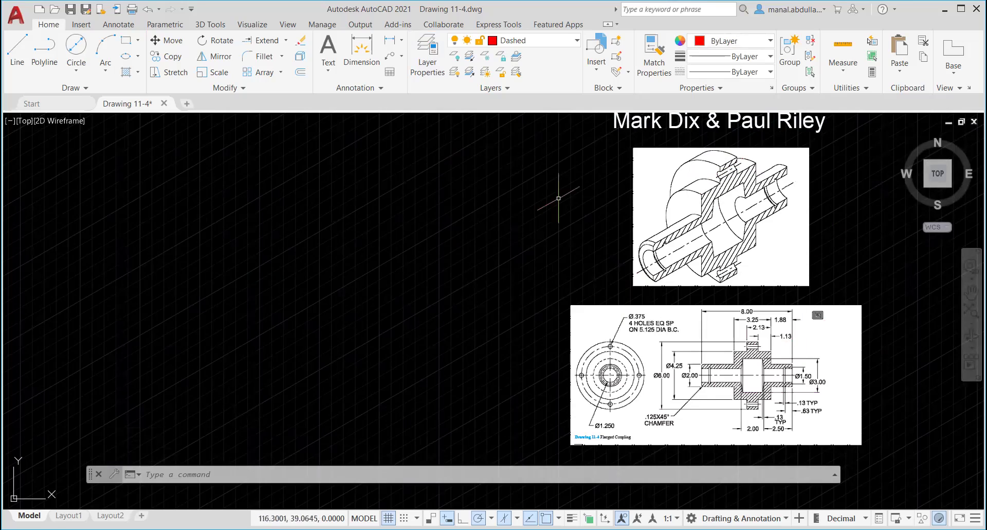
Draw an 8-unit centre line at 30° in the right isoplane, in the empty area beside the reference images.
{"action": "left_click", "coordinate": [18, 57]}
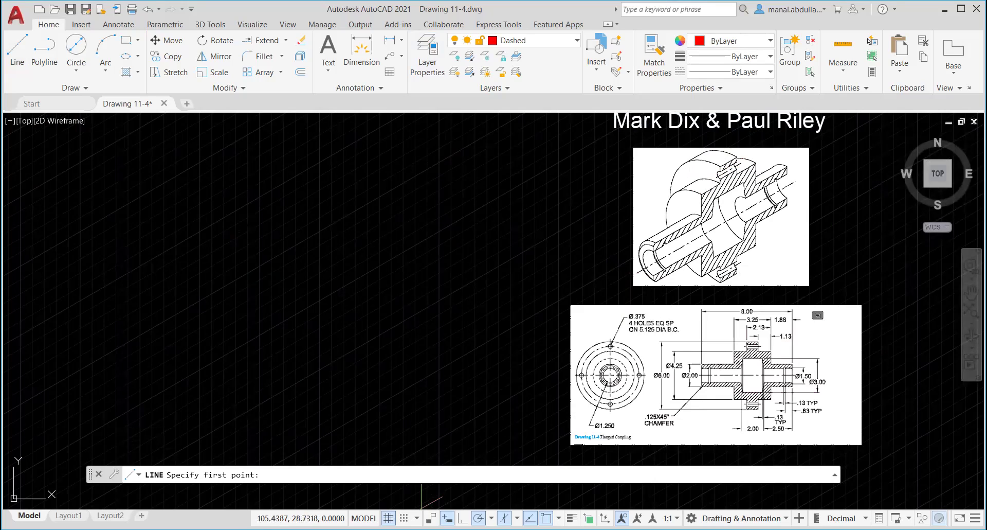
{"action": "left_click", "coordinate": [559, 518]}
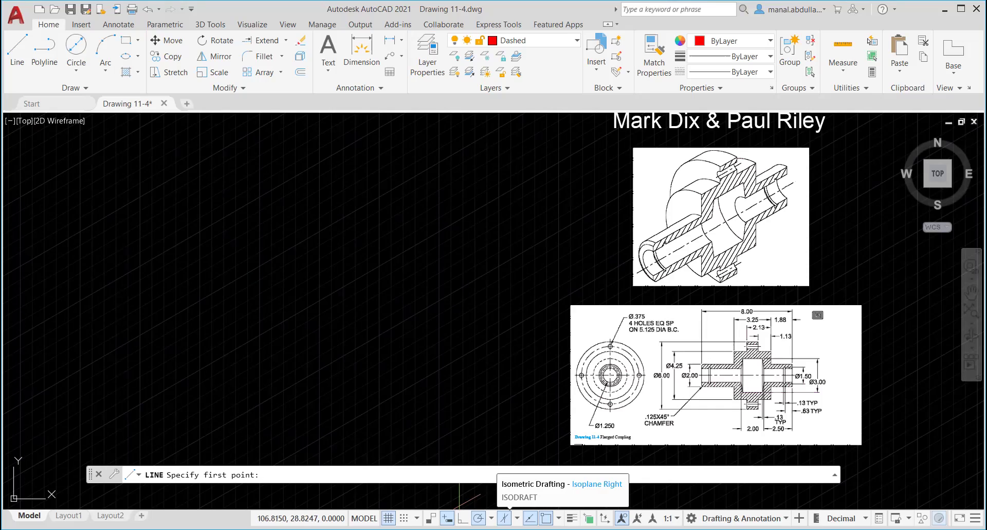
{"action": "left_click", "coordinate": [517, 518]}
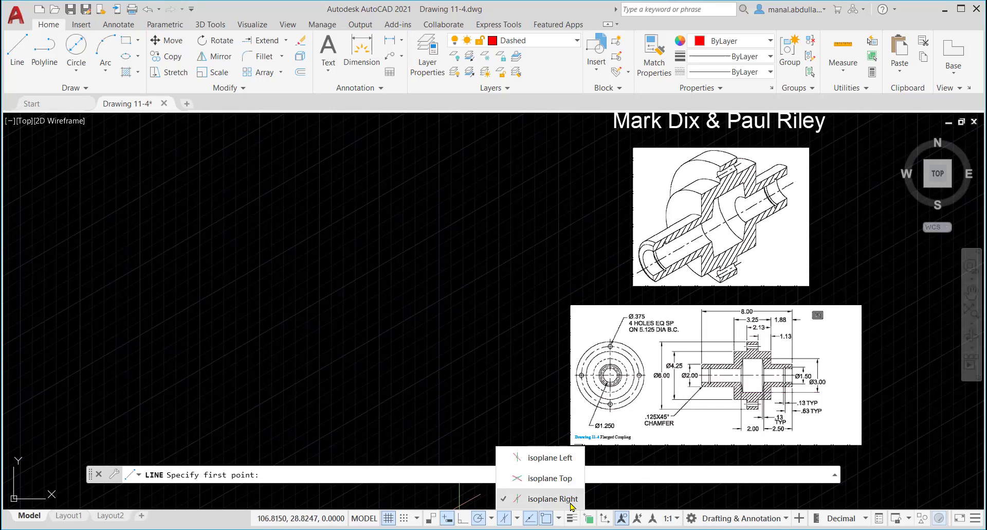
{"action": "left_click", "coordinate": [554, 499]}
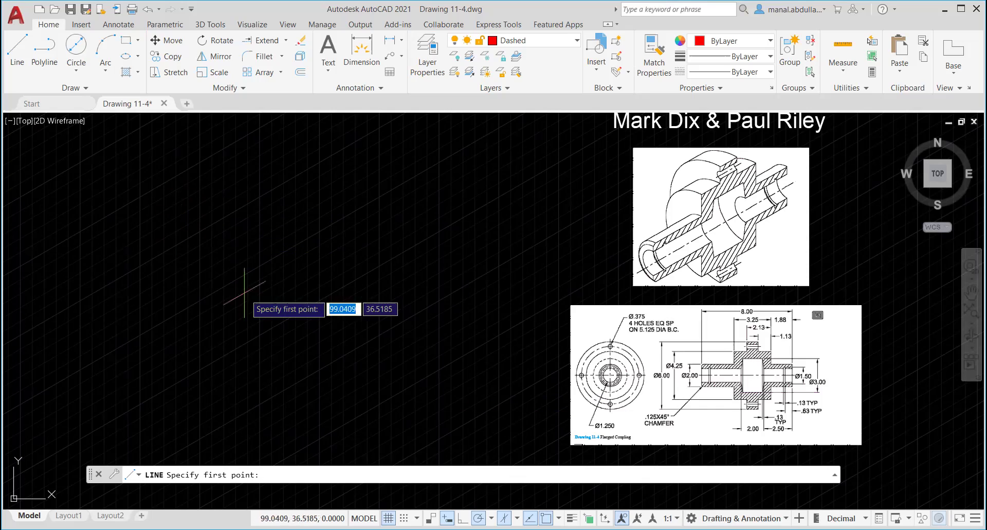
{"action": "left_click", "coordinate": [290, 371]}
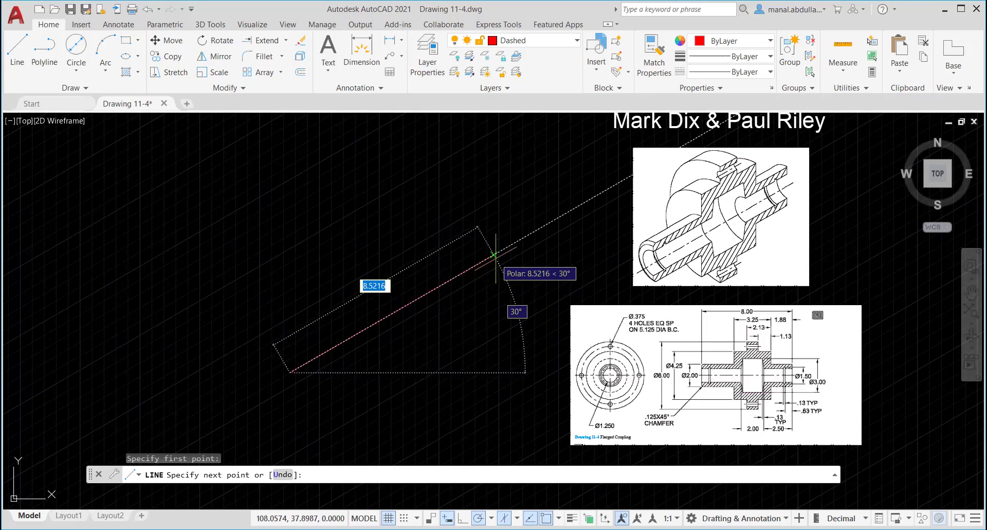
{"action": "type", "text": "8"}
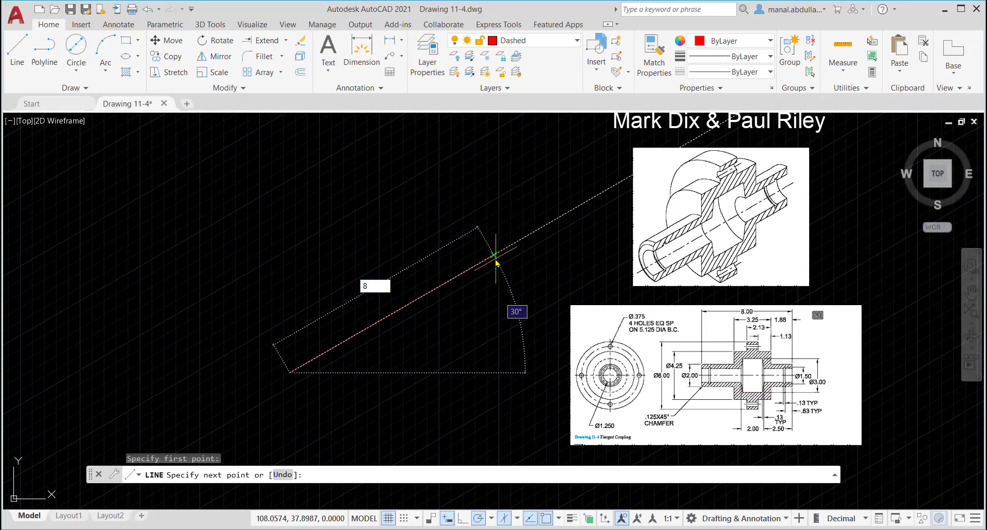
{"action": "key", "text": "Return"}
{"action": "key", "text": "Return"}
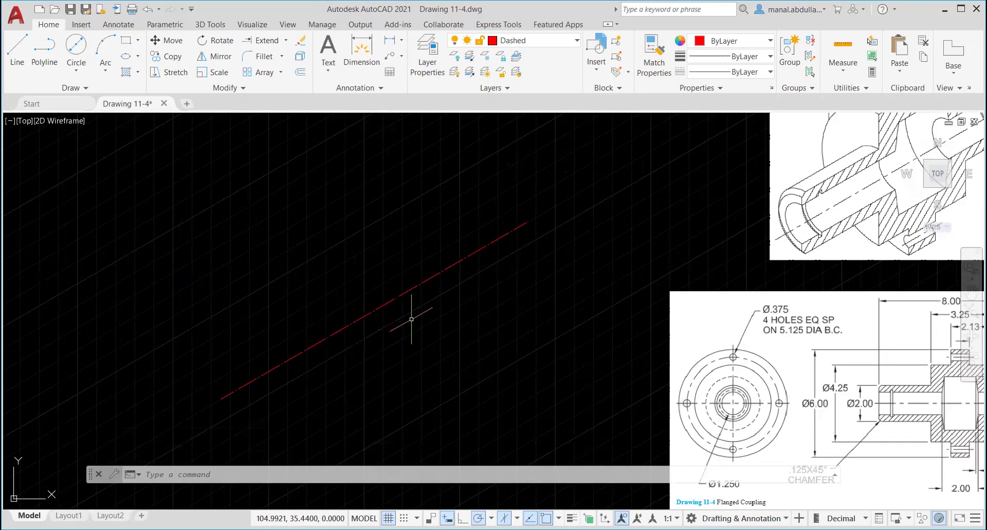
Run LTSCALE and accept a linetype scale factor of 0.02.
{"action": "type", "text": "lt"}
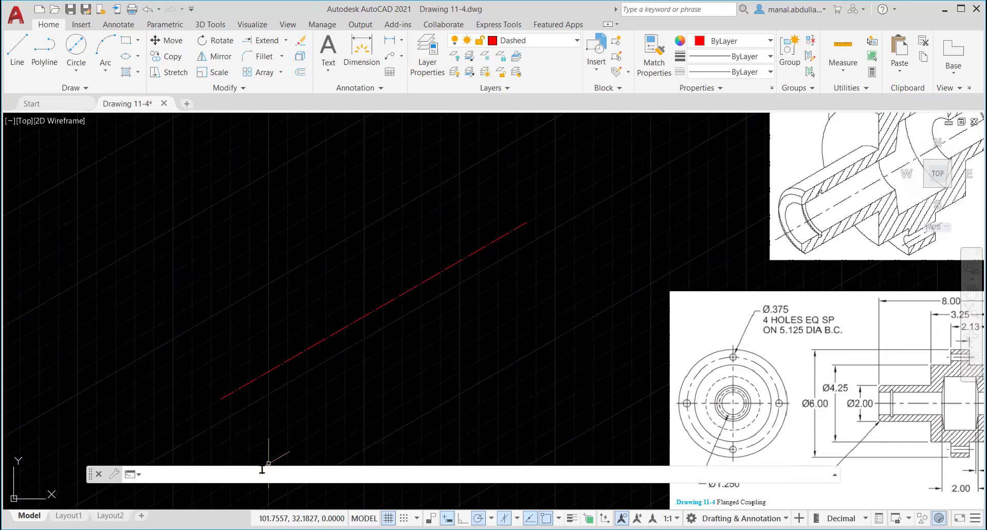
{"action": "type", "text": "s"}
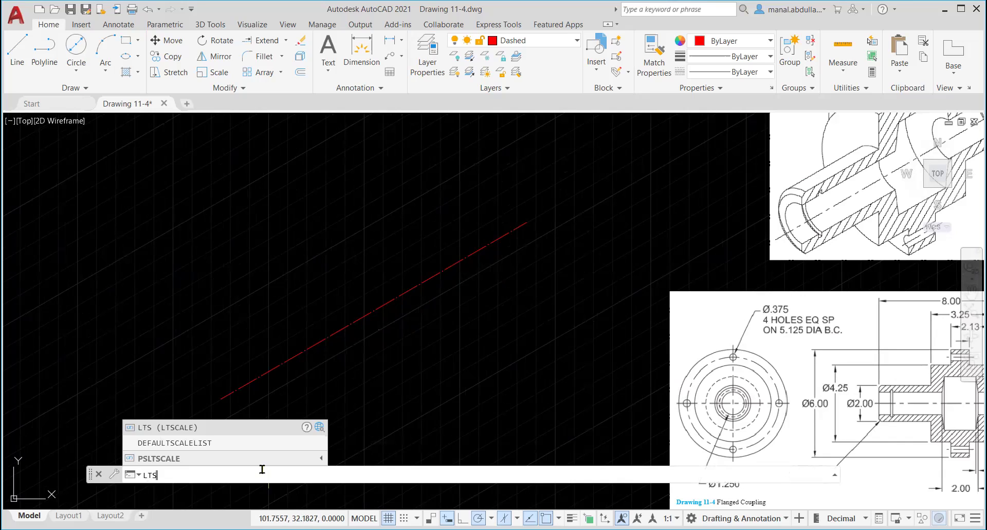
{"action": "key", "text": "Return"}
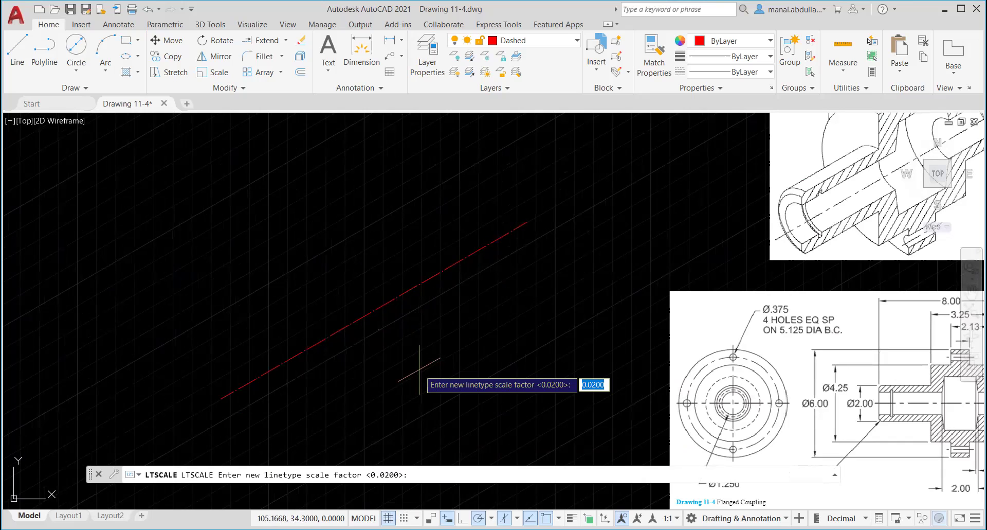
{"action": "key", "text": "Return"}
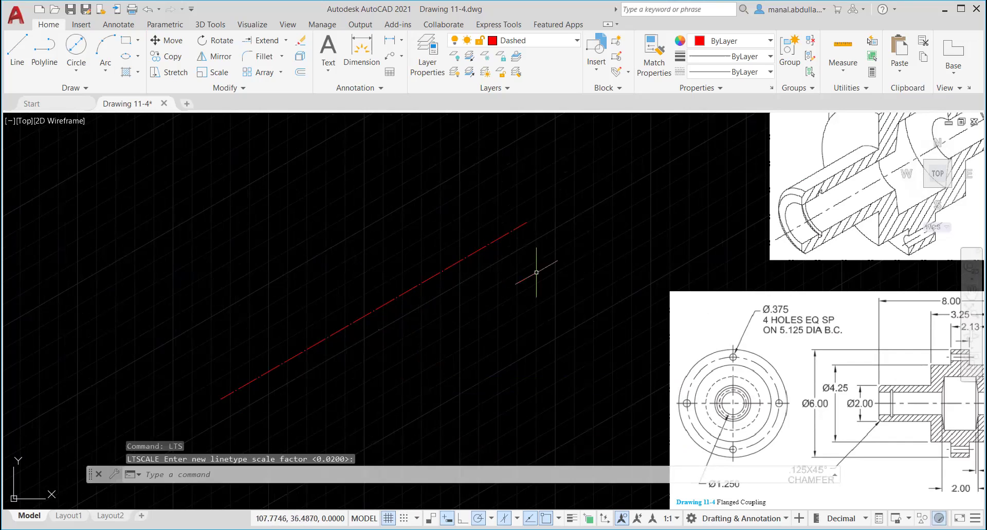
On the Isometric layer, draw a line 1 unit up from the centre line's upper endpoint and continue it 1.88 units at 210°.
{"action": "scroll", "coordinate": [536, 275], "scroll_direction": "down", "scroll_amount": 2}
{"action": "middle_click_drag", "start_coordinate": [535, 276], "coordinate": [521, 315]}
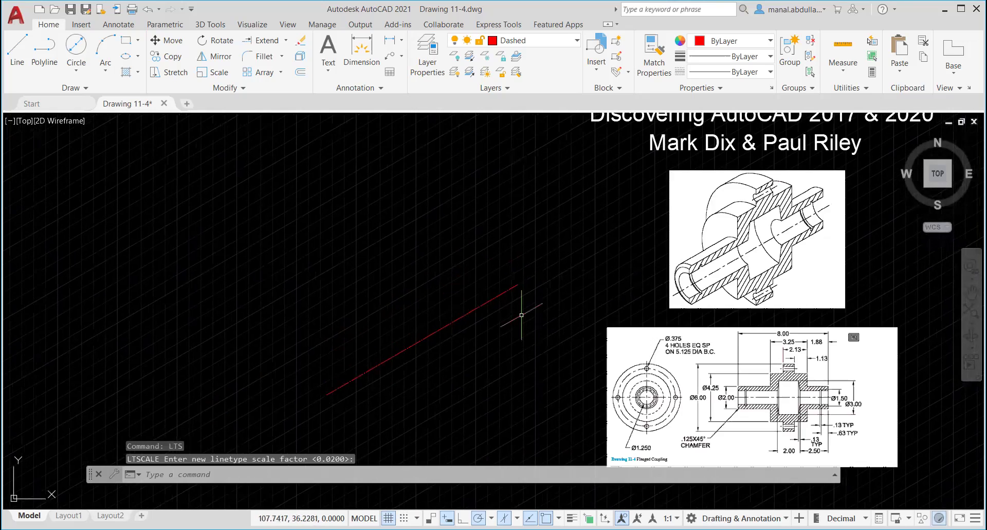
{"action": "left_click", "coordinate": [563, 40]}
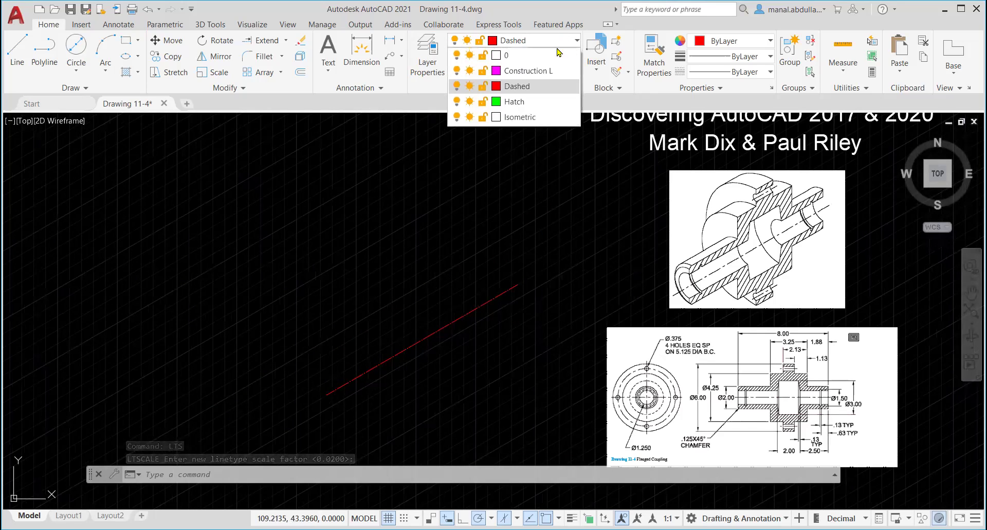
{"action": "left_click", "coordinate": [518, 117]}
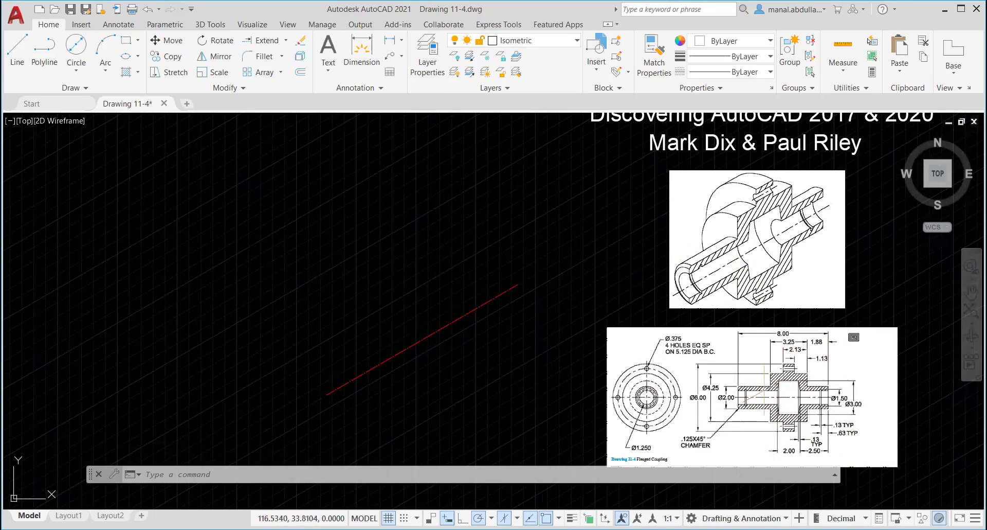
{"action": "left_click", "coordinate": [17, 59]}
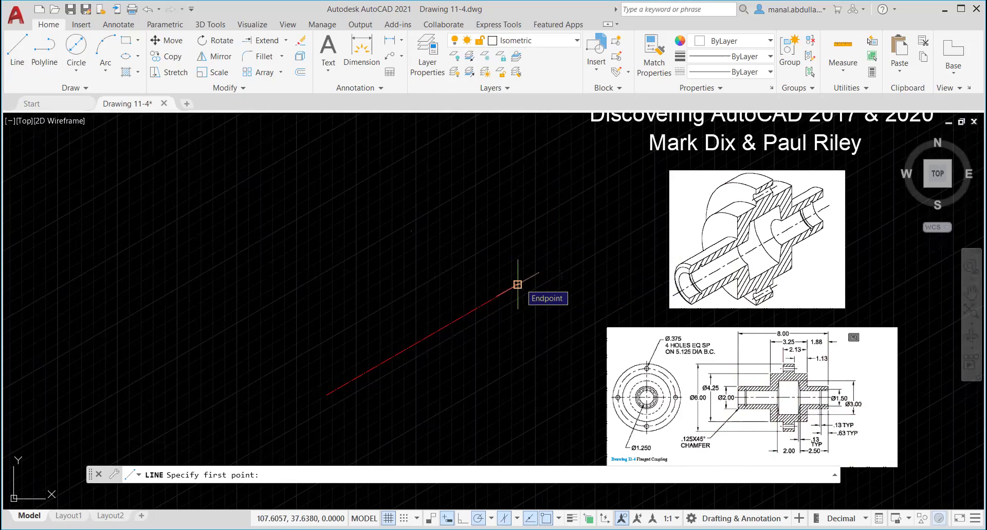
{"action": "left_click", "coordinate": [518, 284]}
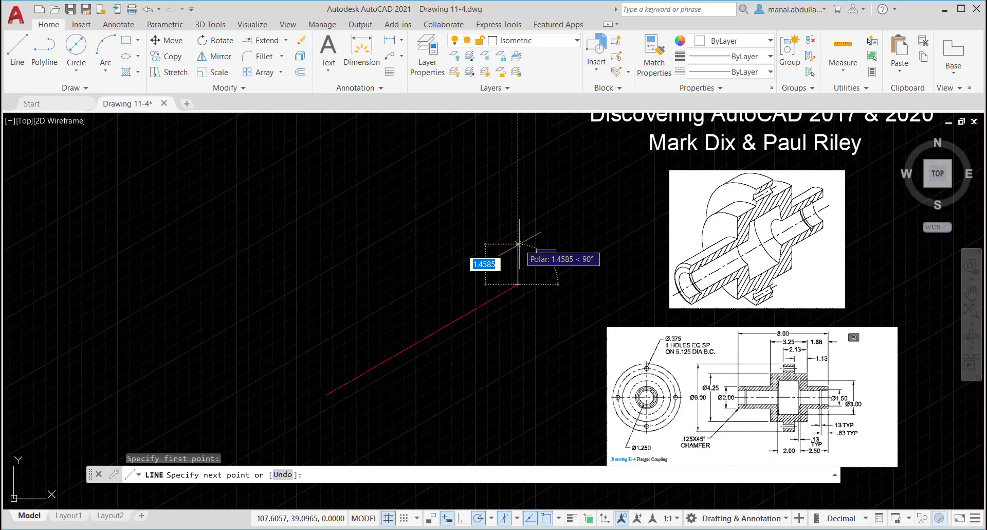
{"action": "type", "text": "1"}
{"action": "key", "text": "Return"}
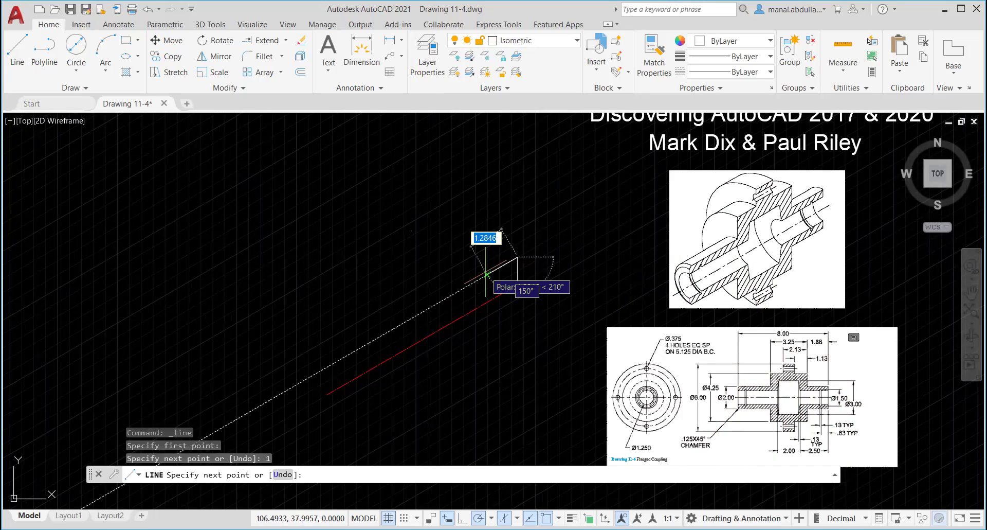
{"action": "type", "text": "1.88"}
{"action": "key", "text": "Return"}
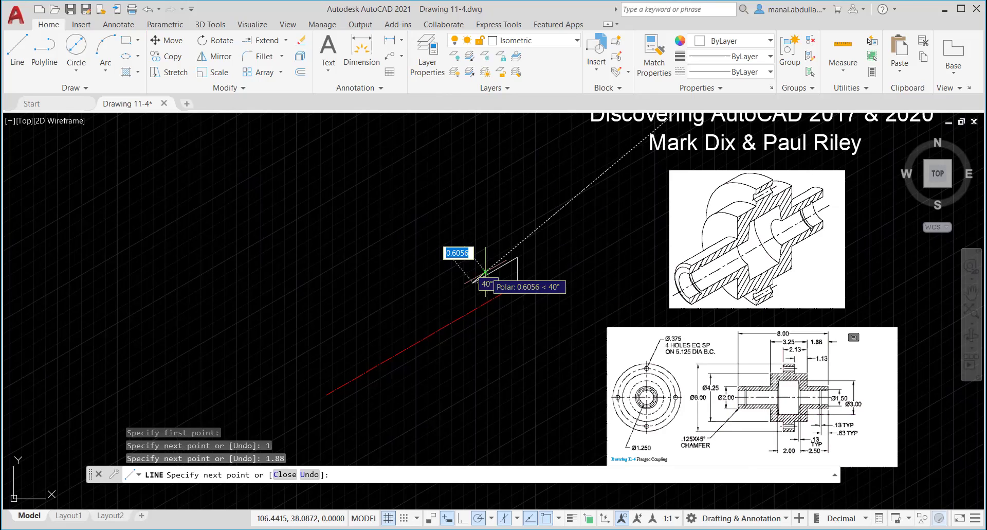
{"action": "key", "text": "Return"}
Draw a line 2.125 units up from the centre line directly below the 1.88-unit line's end, and continue it 1.13 units at 210°.
{"action": "left_click", "coordinate": [17, 49]}
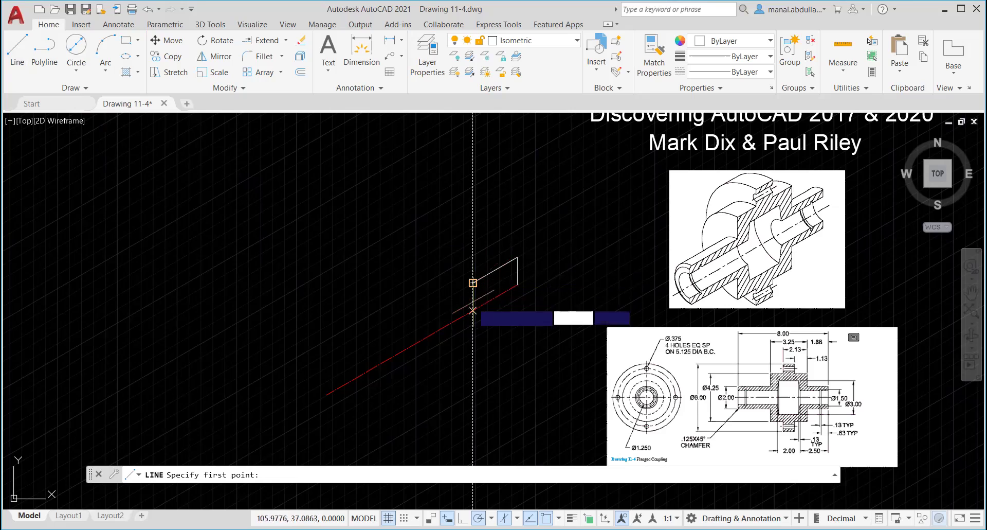
{"action": "left_click", "coordinate": [473, 310]}
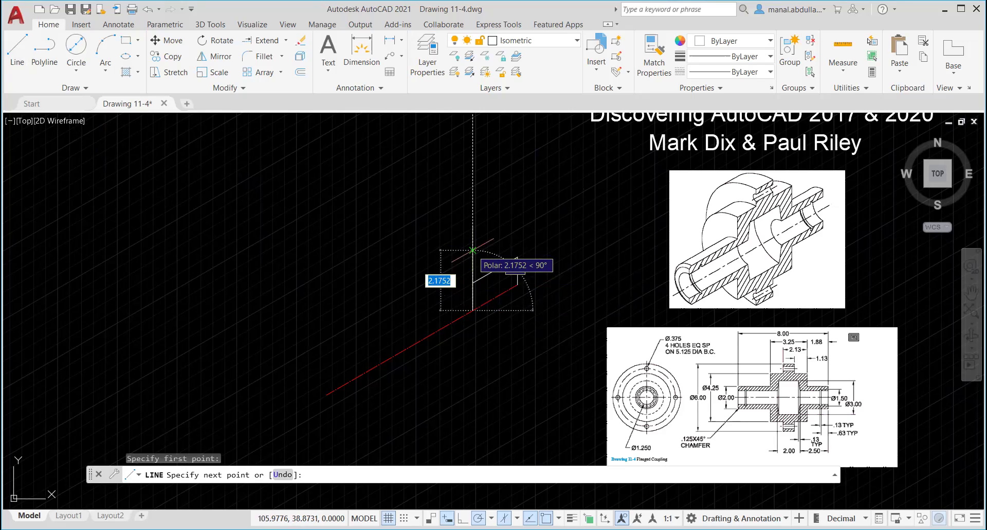
{"action": "type", "text": "2.125"}
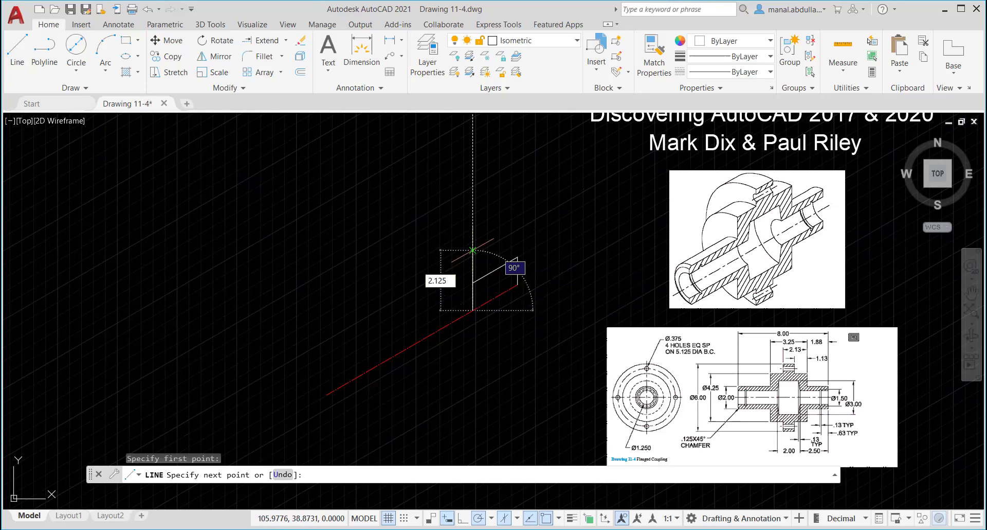
{"action": "key", "text": "Return"}
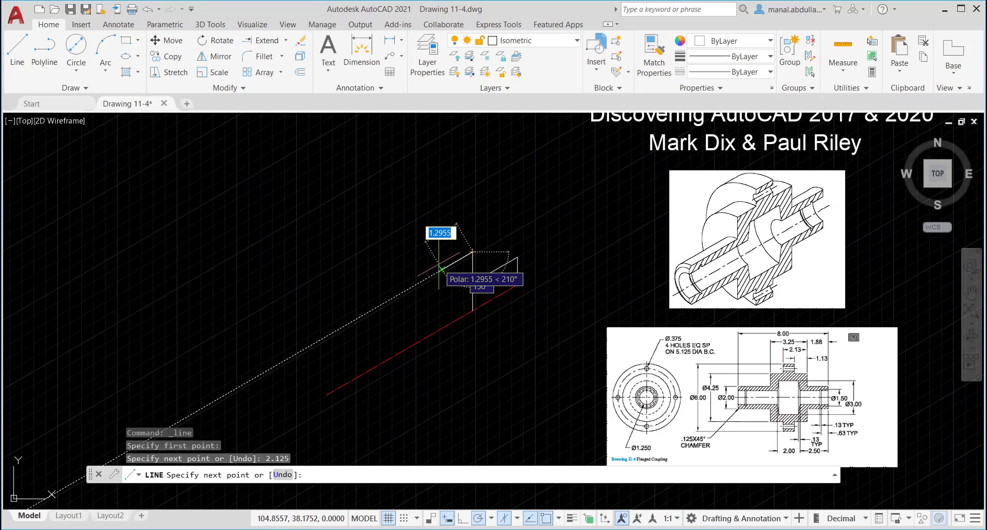
{"action": "type", "text": "1.13"}
{"action": "key", "text": "Return"}
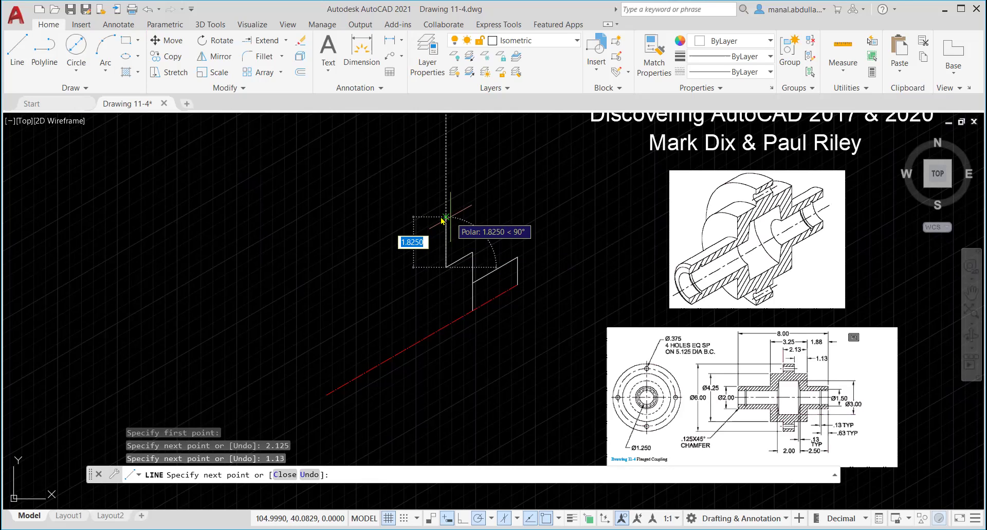
{"action": "key", "text": "Return"}
From the centre line below the 1.13-unit segment's end, draw a line 3 units up, 1 unit at 210°, and down to the centre line.
{"action": "key", "text": "Return"}
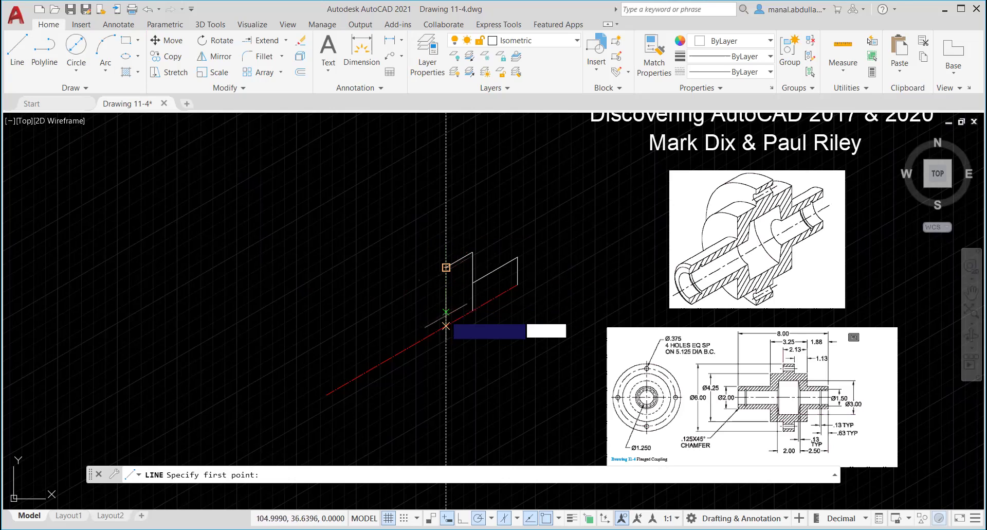
{"action": "left_click", "coordinate": [446, 322]}
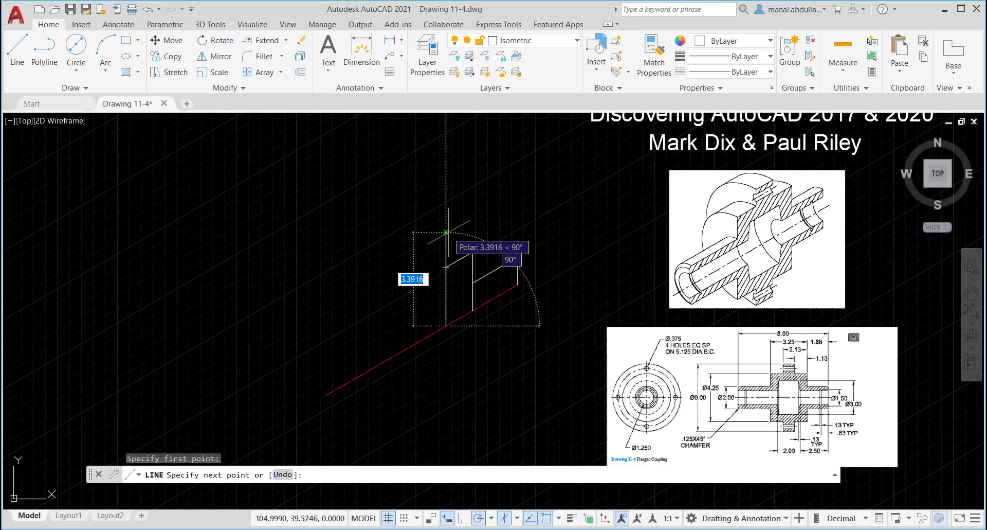
{"action": "type", "text": "3"}
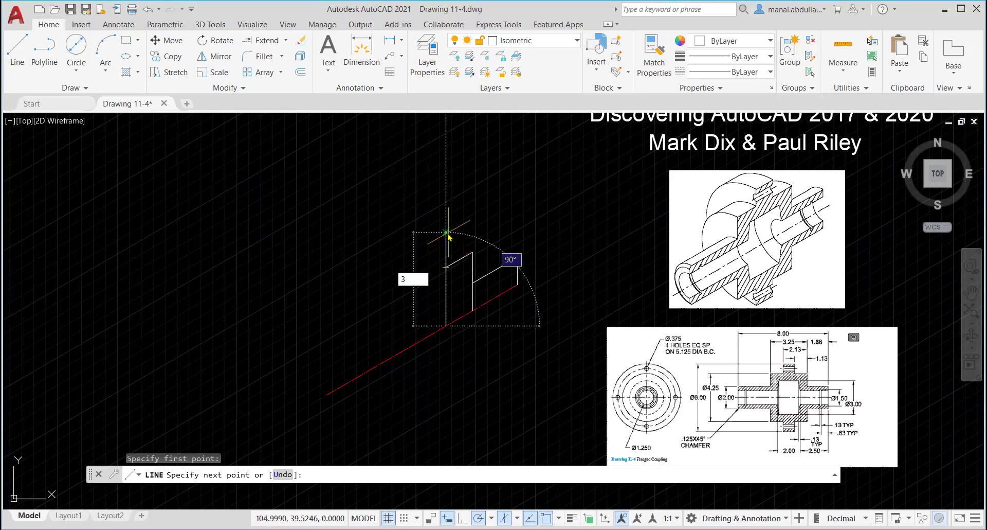
{"action": "key", "text": "Return"}
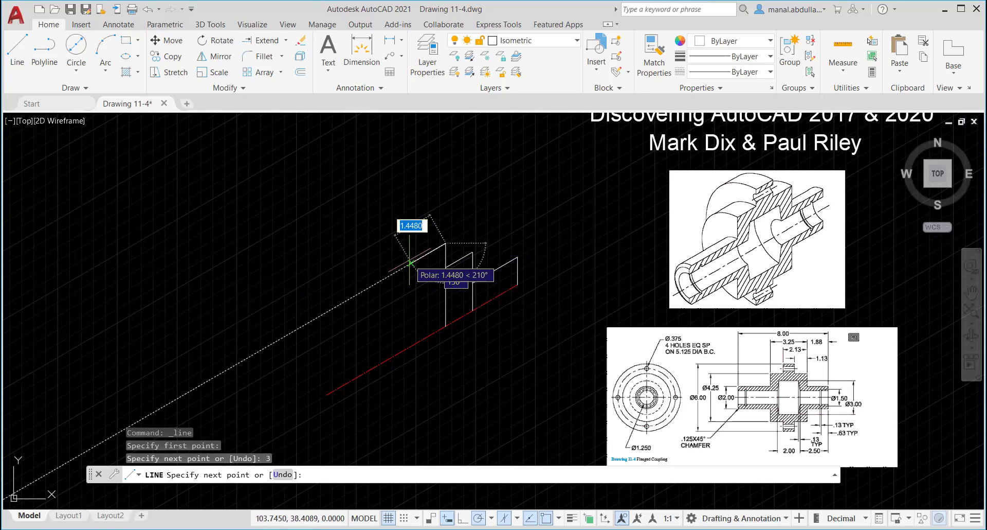
{"action": "type", "text": "1"}
{"action": "key", "text": "Return"}
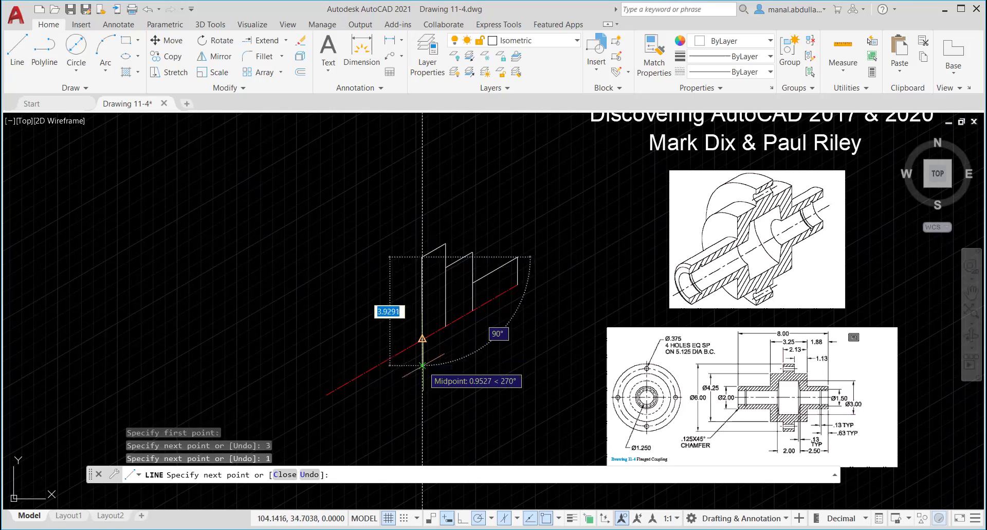
{"action": "scroll", "coordinate": [423, 335], "scroll_direction": "up", "scroll_amount": 5}
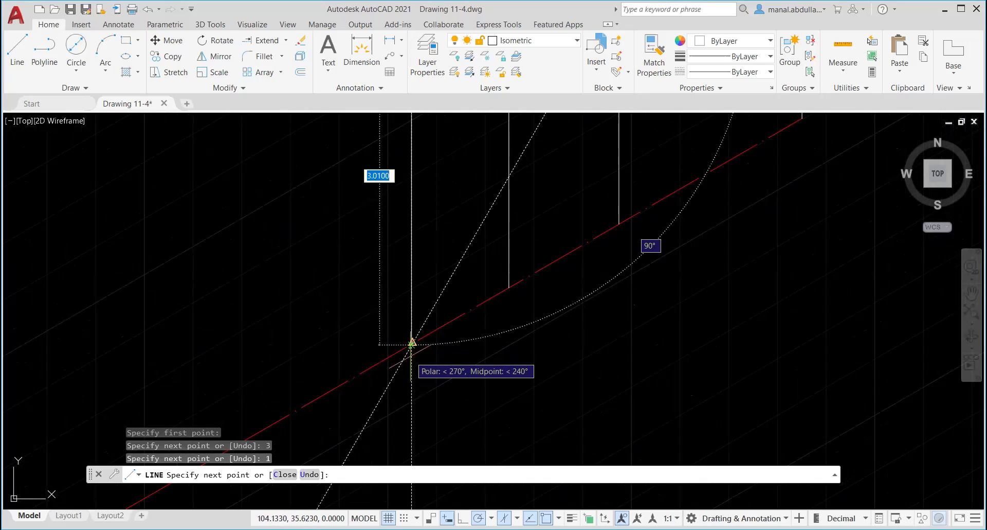
{"action": "scroll", "coordinate": [411, 342], "scroll_direction": "down", "scroll_amount": 3}
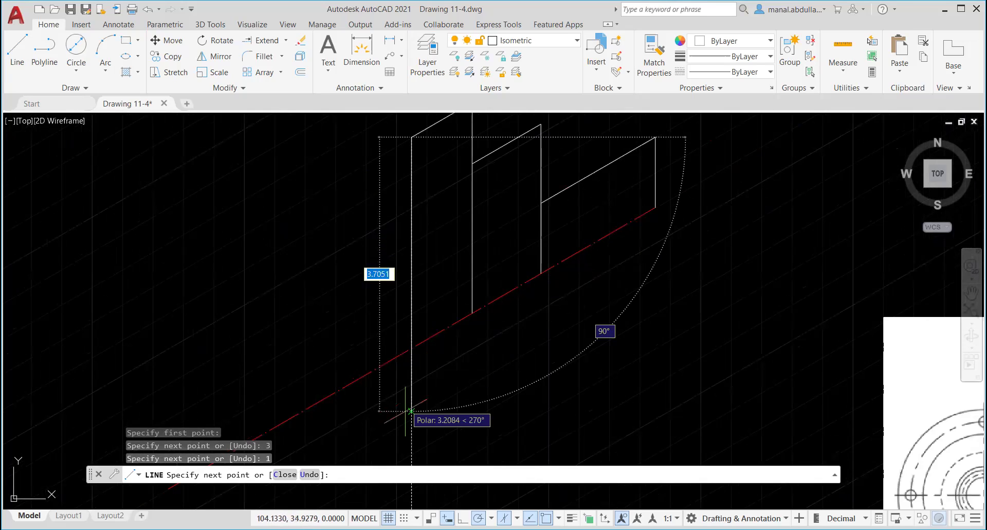
{"action": "left_click", "coordinate": [411, 348]}
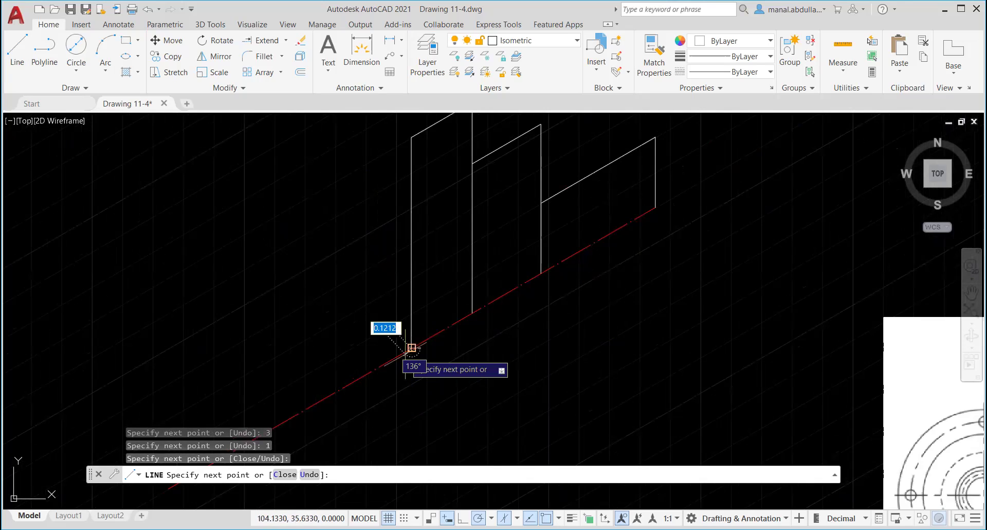
{"action": "key", "text": "Return"}
{"action": "scroll", "coordinate": [455, 350], "scroll_direction": "down", "scroll_amount": 2}
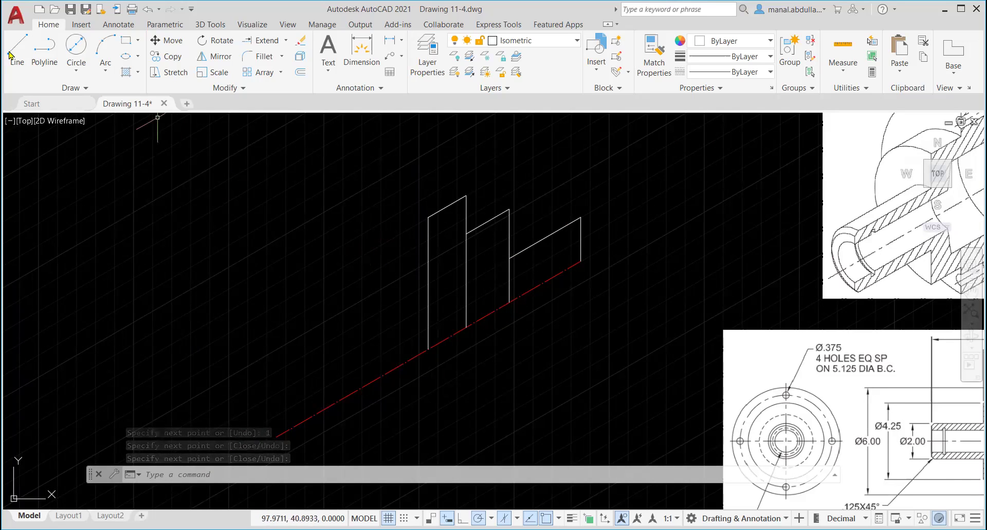
From the 3-unit flange's lower-left vertical edge, aligned with the existing 1.13-unit edge, draw 1.13 units at 210° and down to the centre line.
{"action": "key", "text": "Return"}
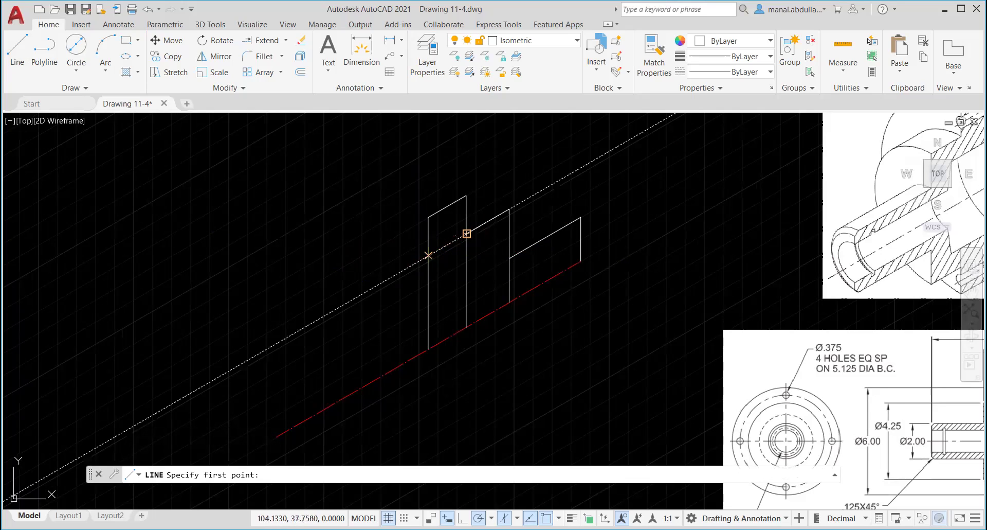
{"action": "left_click", "coordinate": [429, 255]}
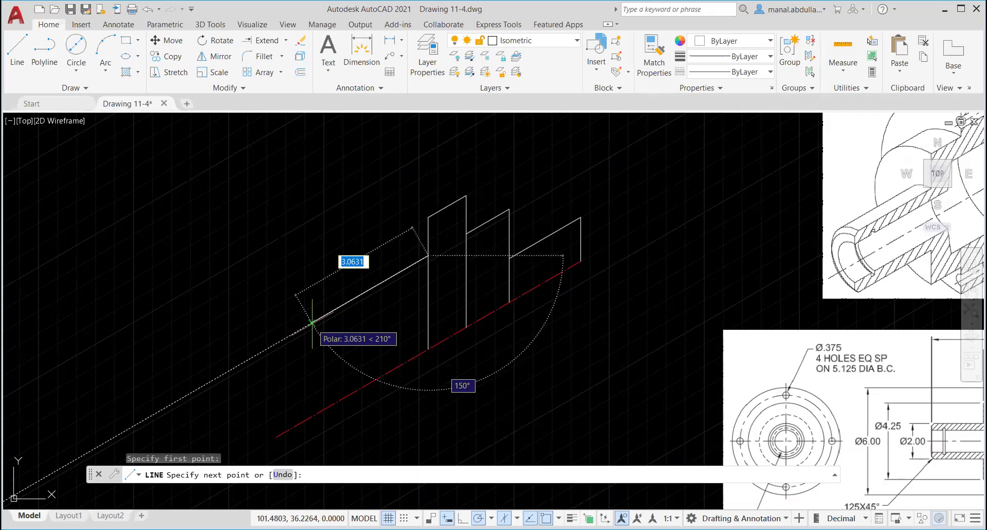
{"action": "type", "text": "1.13"}
{"action": "key", "text": "Return"}
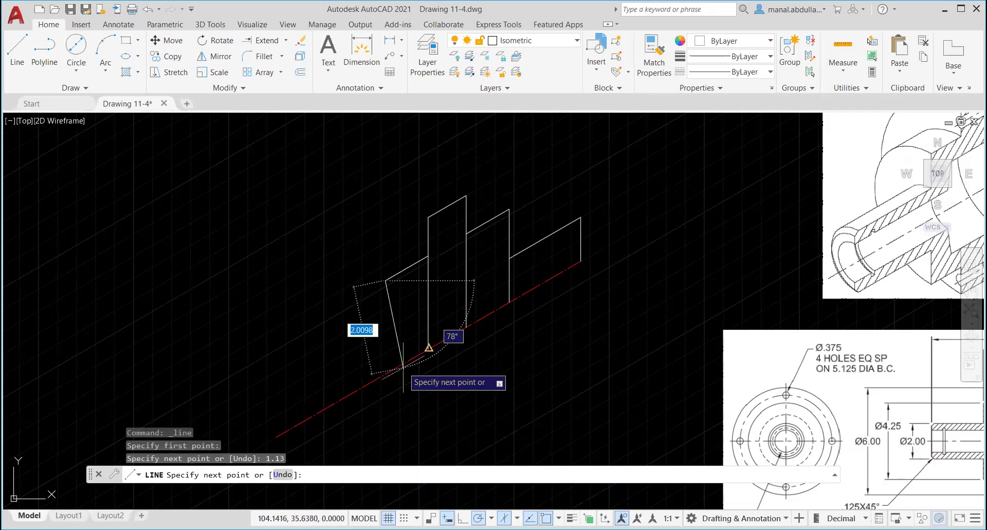
{"action": "left_click", "coordinate": [385, 373]}
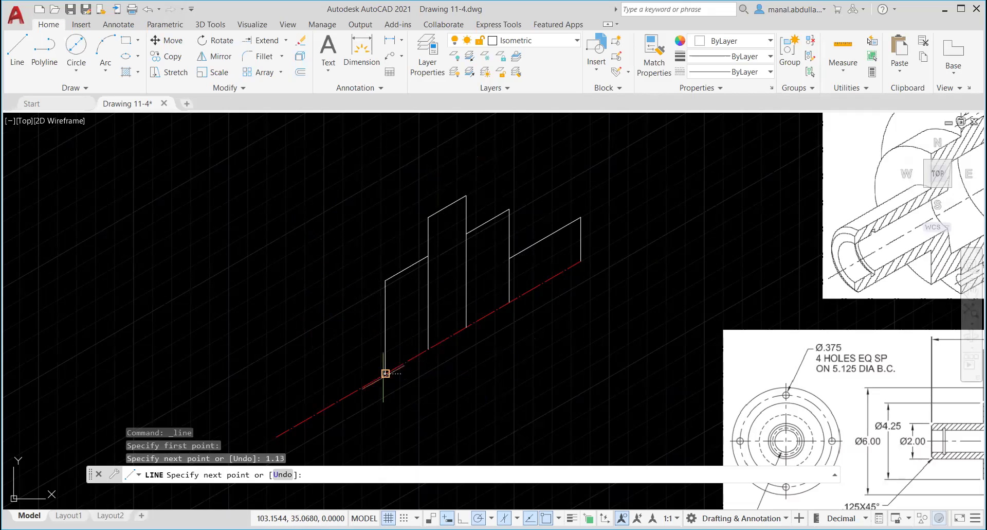
{"action": "key", "text": "Escape"}
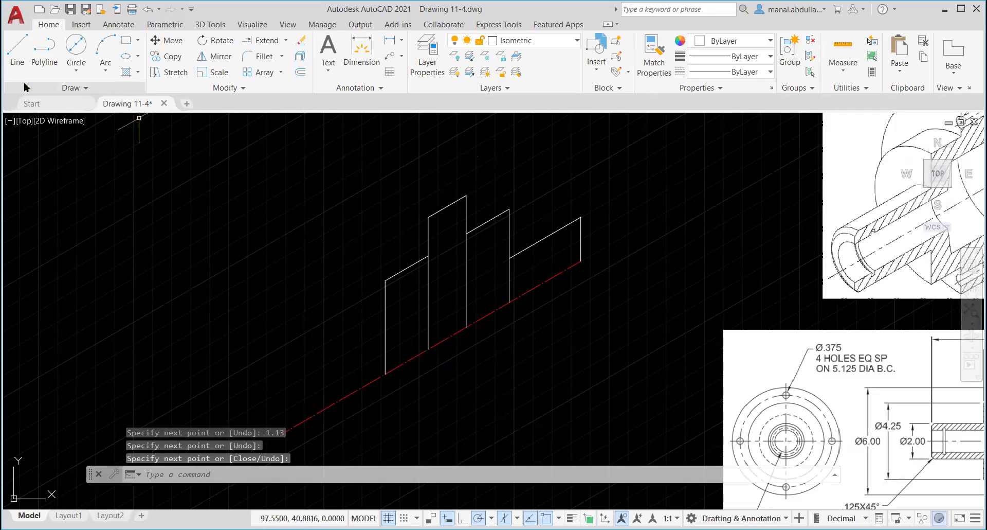
Turn off Midpoint snap and draw the remaining pipe edge at 210°, aligned with the 1.88-unit edge, then down to the centre line's lower endpoint.
{"action": "key", "text": "Return"}
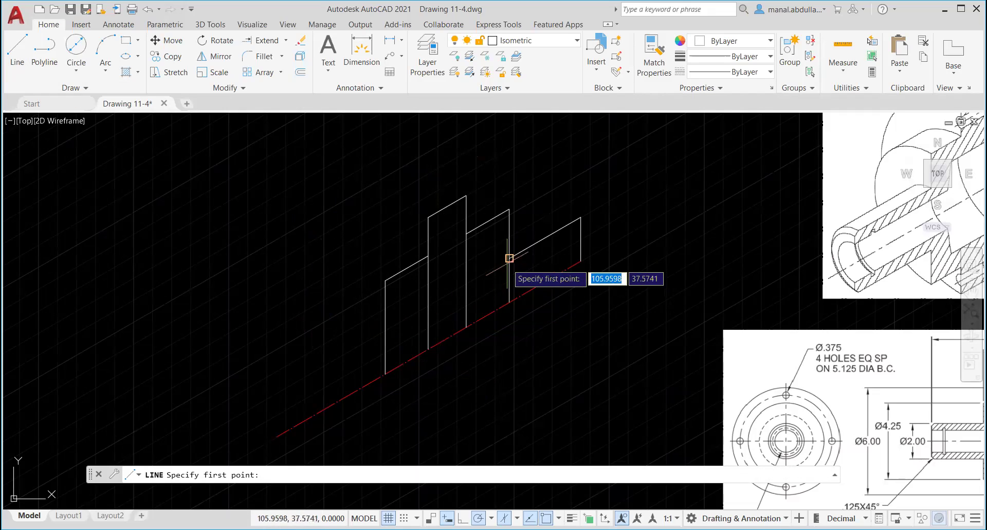
{"action": "left_click", "coordinate": [385, 328]}
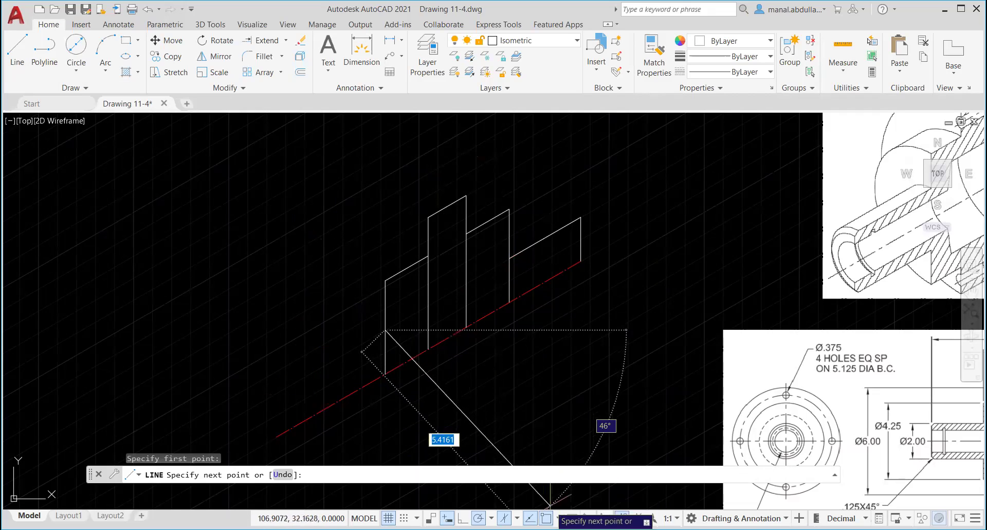
{"action": "right_click", "coordinate": [538, 504], "text": "shift"}
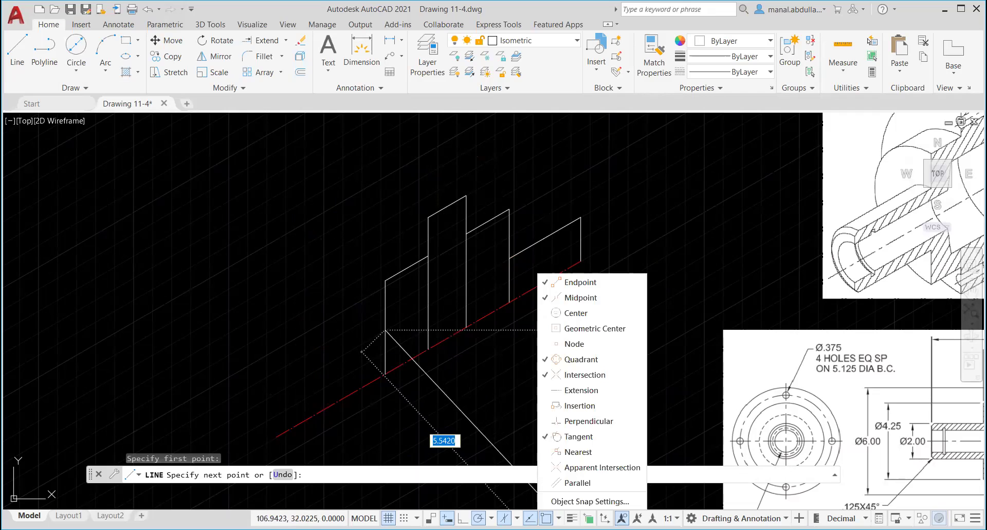
{"action": "left_click", "coordinate": [545, 299]}
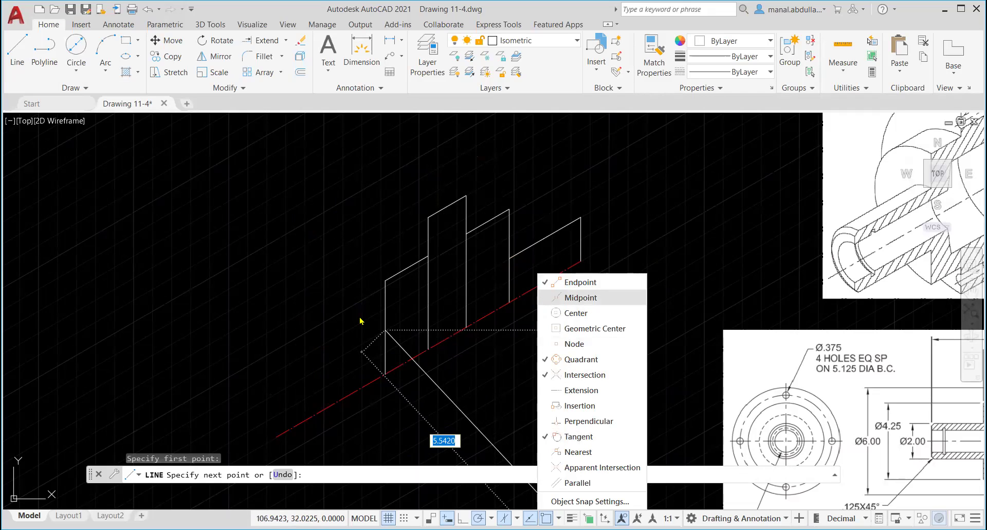
{"action": "left_click", "coordinate": [476, 360]}
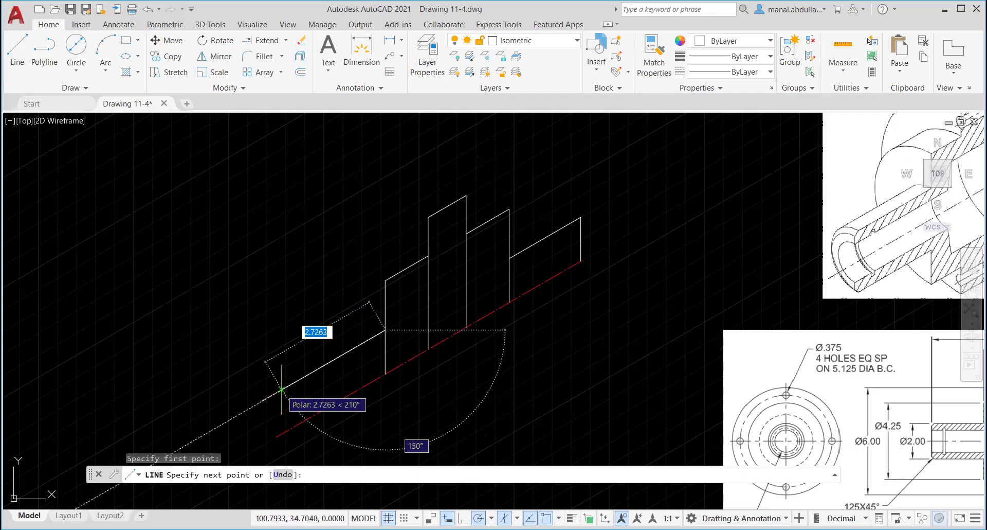
{"action": "middle_click_drag", "start_coordinate": [280, 391], "coordinate": [302, 296]}
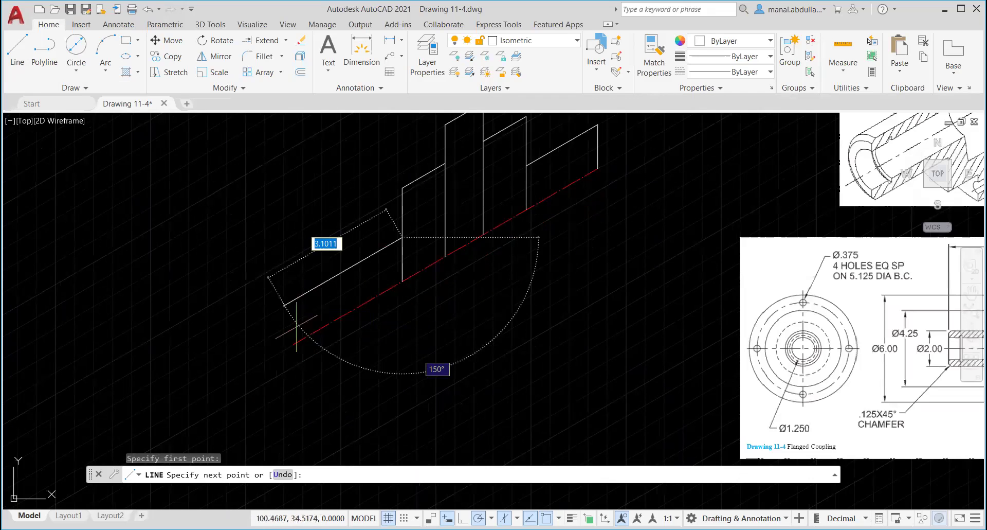
{"action": "left_click", "coordinate": [293, 300]}
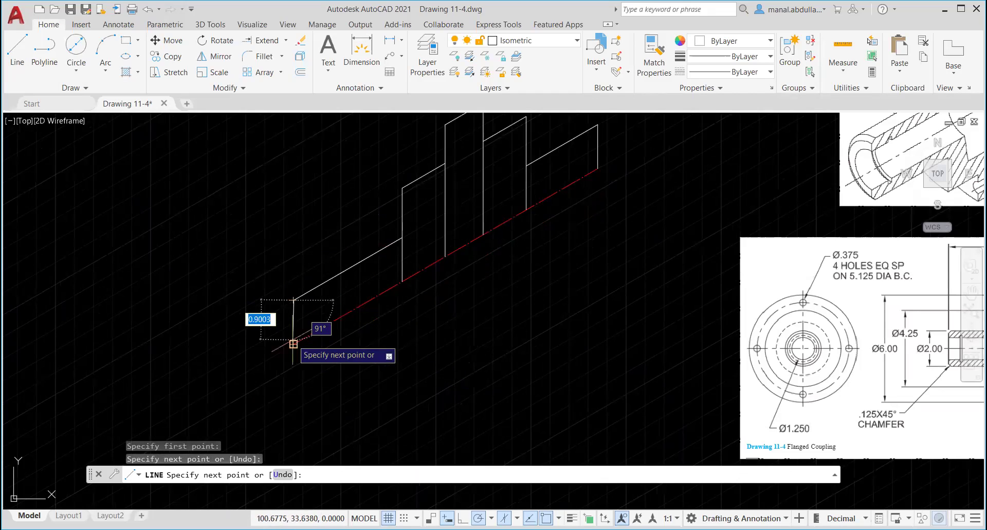
{"action": "left_click", "coordinate": [293, 341]}
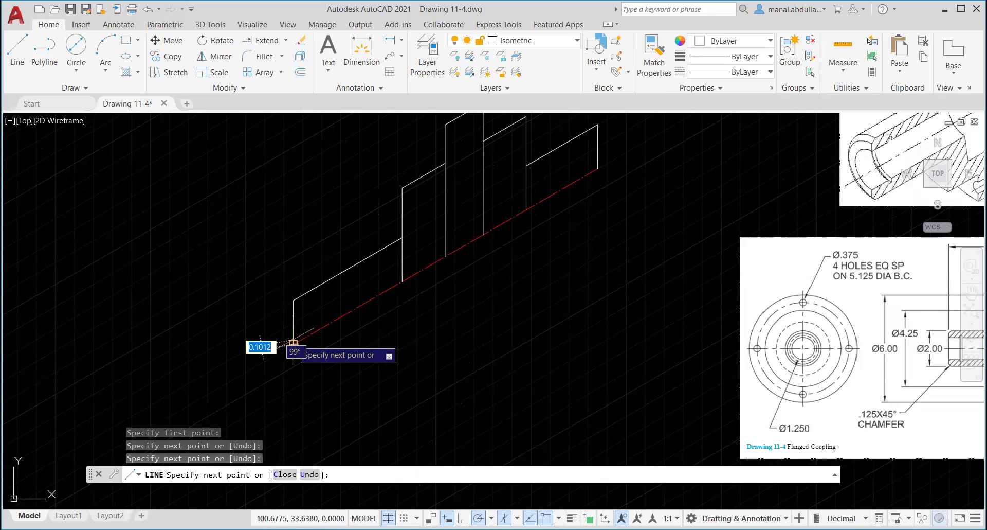
{"action": "key", "text": "Return"}
{"action": "scroll", "coordinate": [294, 343], "scroll_direction": "down", "scroll_amount": 3}
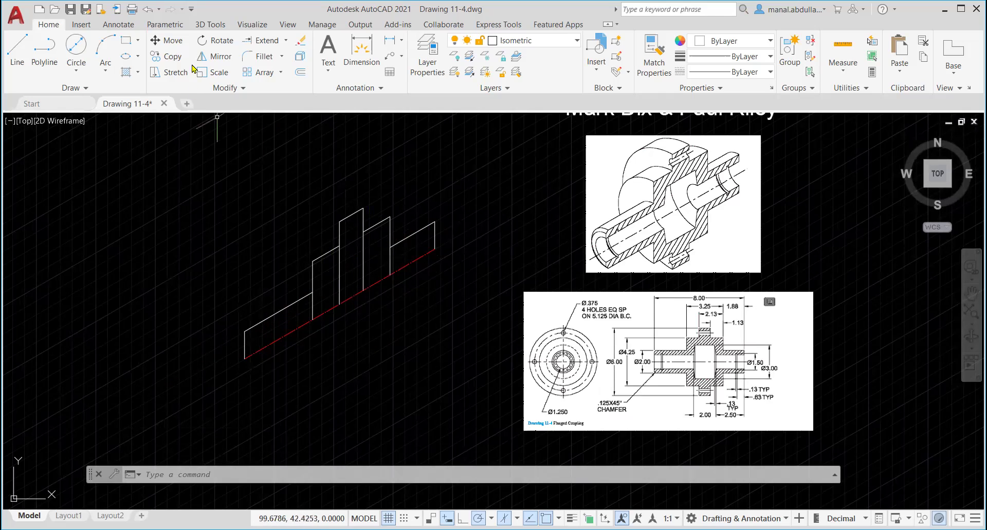
Copy the 1-unit vertical line at the centre line's upper end from its top endpoint to its bottom endpoint.
{"action": "left_click", "coordinate": [168, 56]}
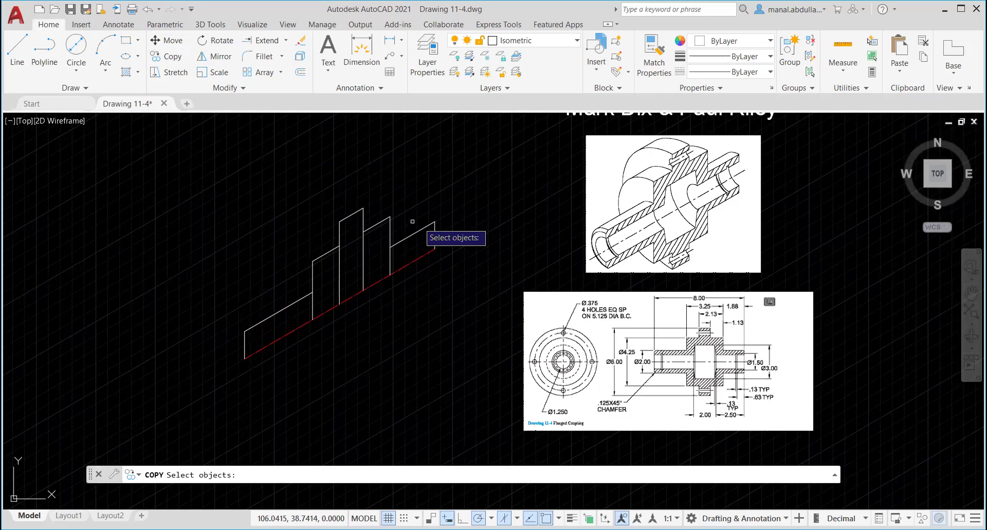
{"action": "left_click", "coordinate": [435, 234]}
{"action": "key", "text": "Return"}
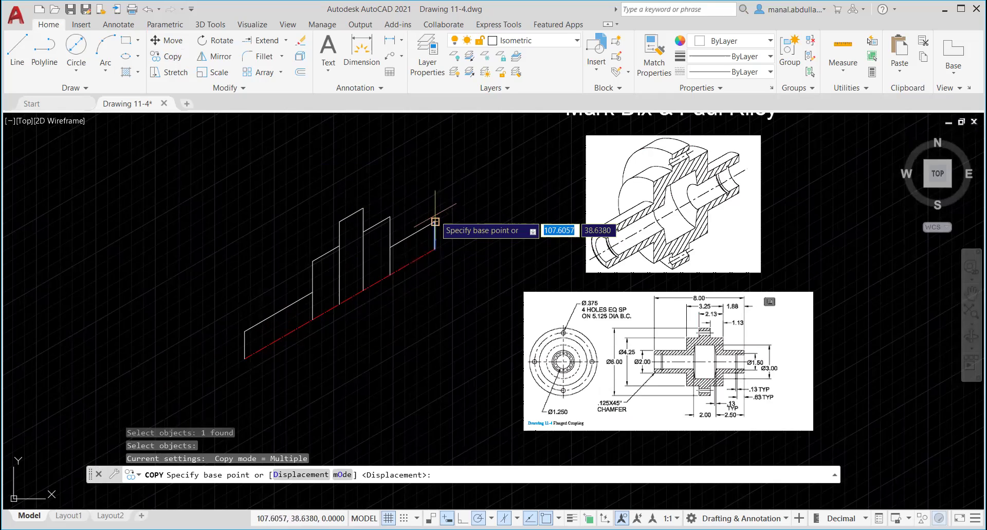
{"action": "left_click", "coordinate": [435, 222]}
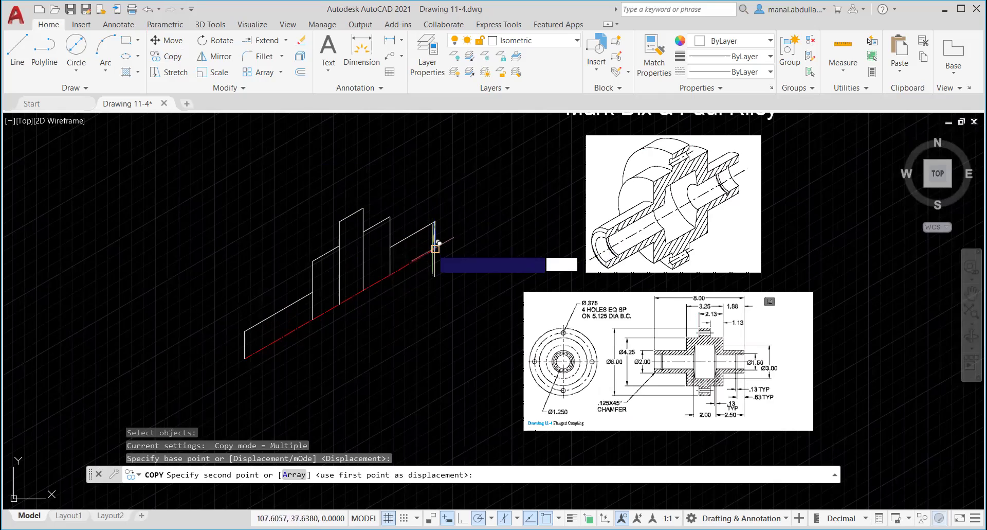
{"action": "left_click", "coordinate": [441, 242]}
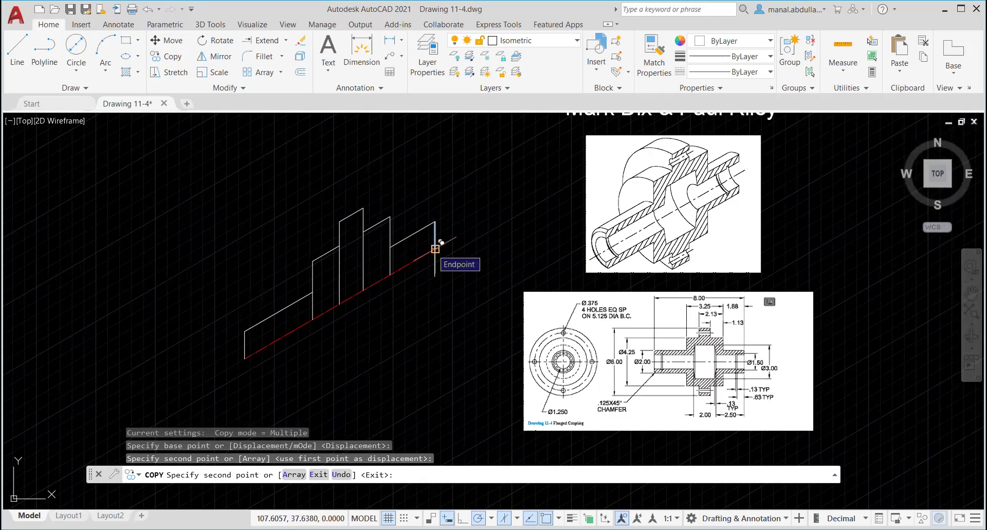
{"action": "key", "text": "Return"}
Copy the 2.125-unit vertical line from its top endpoint to its endpoint on the centre line, extending it below the axis.
{"action": "key", "text": "Return"}
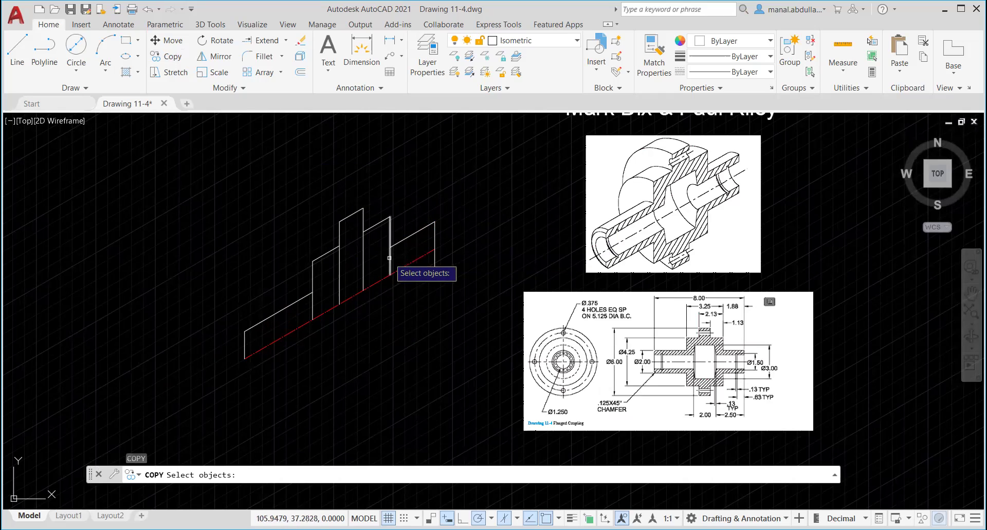
{"action": "left_click", "coordinate": [390, 255]}
{"action": "key", "text": "Return"}
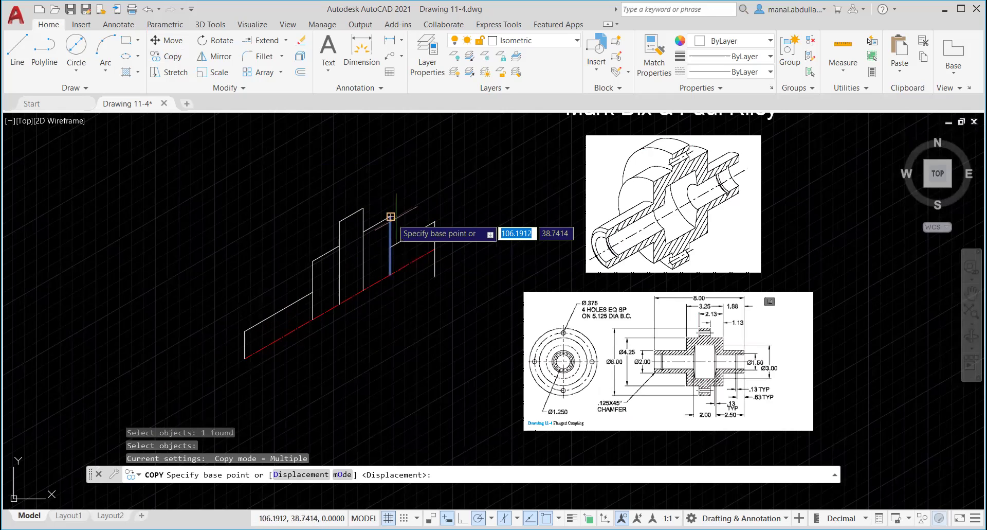
{"action": "left_click", "coordinate": [391, 255]}
{"action": "left_click", "coordinate": [386, 270]}
{"action": "key", "text": "Return"}
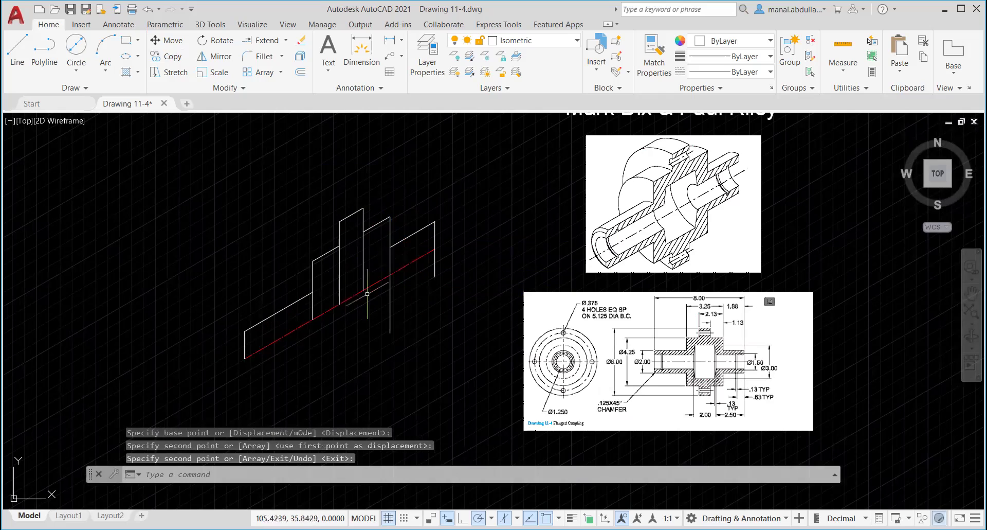
Copy the flange's 3-unit right vertical edge from its top endpoint to its endpoint on the centre line, extending it below the axis.
{"action": "key", "text": "Return"}
{"action": "left_click", "coordinate": [363, 234]}
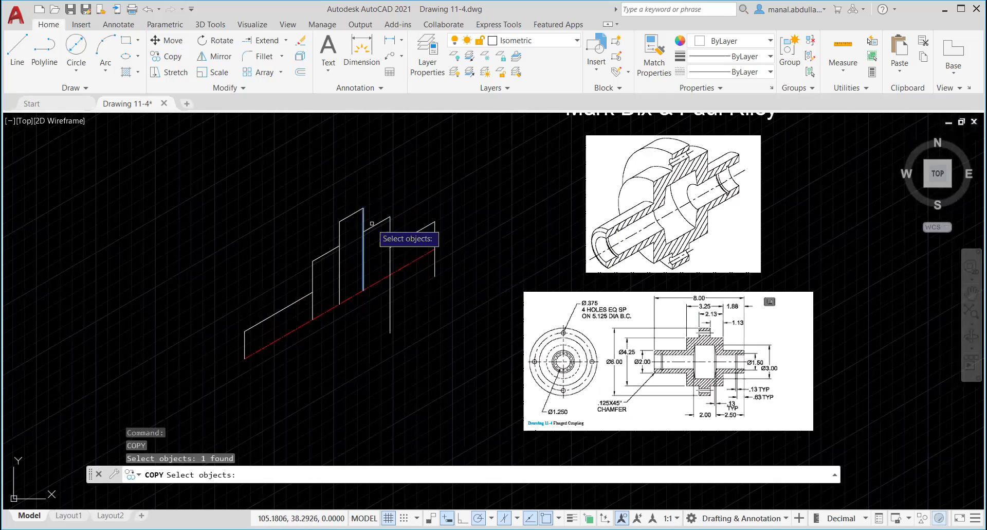
{"action": "key", "text": "Return"}
{"action": "left_click", "coordinate": [363, 210]}
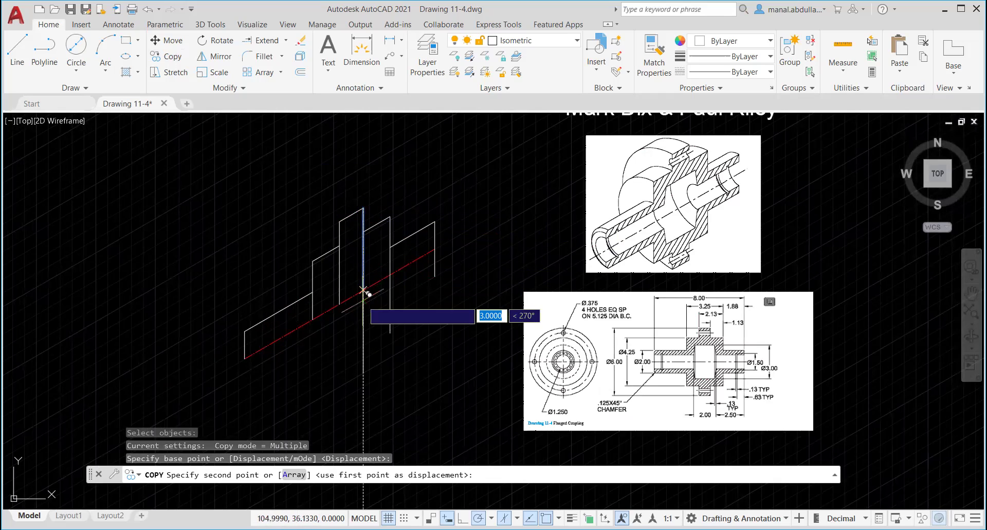
{"action": "left_click", "coordinate": [363, 294]}
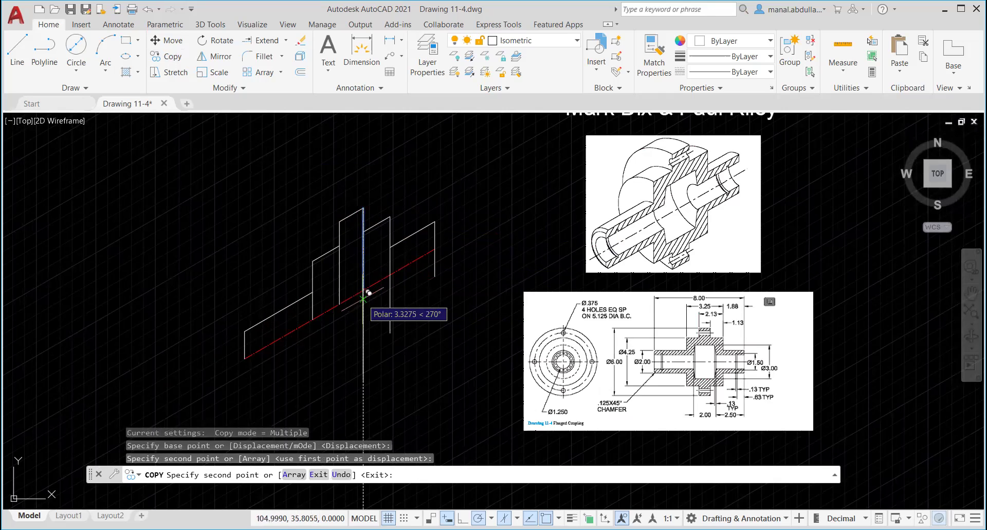
{"action": "key", "text": "Return"}
Copy the flange's left vertical edge from its top endpoint to its endpoint on the centre line.
{"action": "key", "text": "Return"}
{"action": "left_click", "coordinate": [339, 295]}
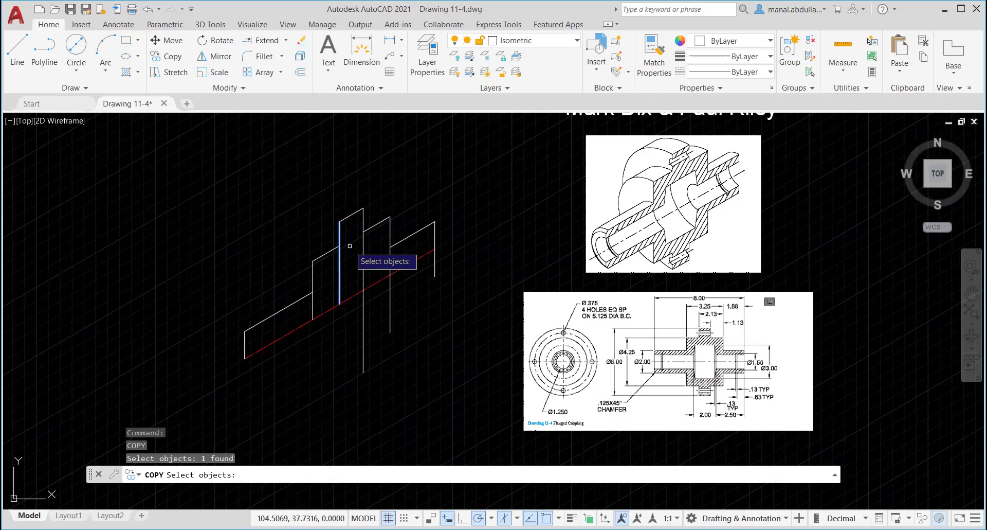
{"action": "key", "text": "Return"}
{"action": "left_click", "coordinate": [339, 222]}
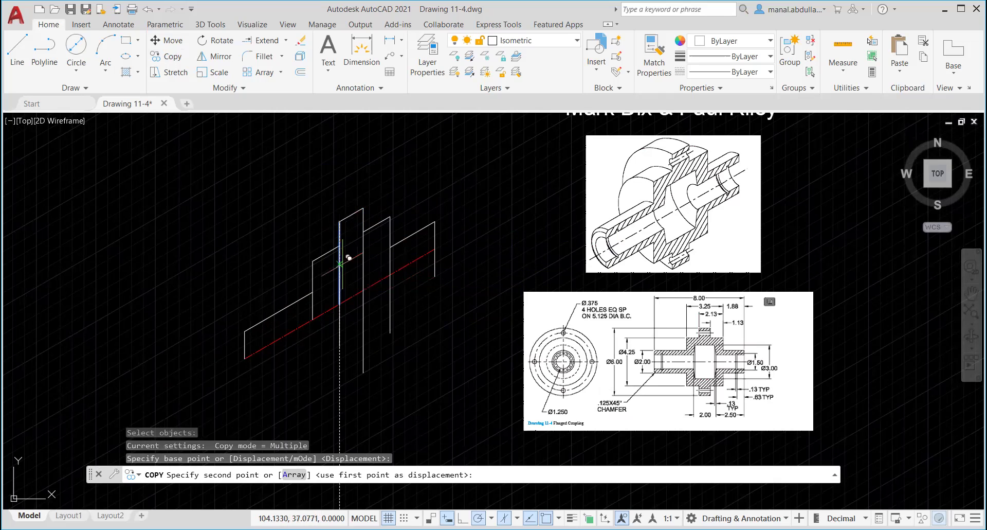
{"action": "left_click", "coordinate": [340, 304]}
{"action": "key", "text": "Return"}
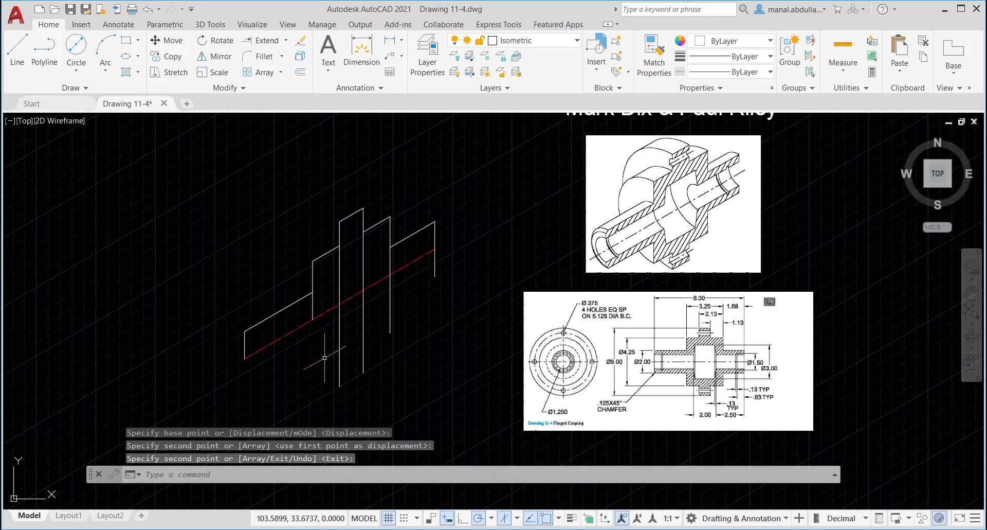
Copy the left hub's 2.125-unit vertical edge from its top endpoint to its endpoint on the centre line.
{"action": "key", "text": "Return"}
{"action": "left_click", "coordinate": [313, 307]}
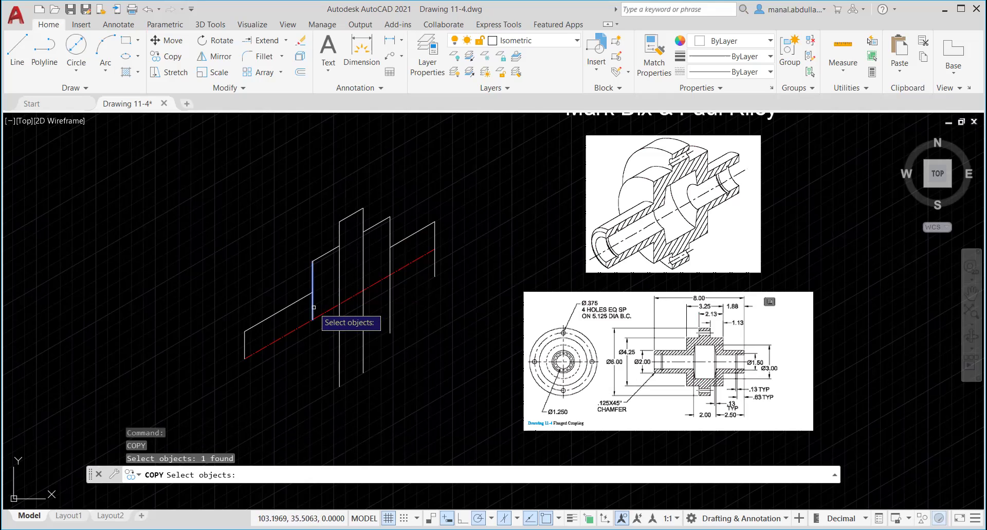
{"action": "key", "text": "Return"}
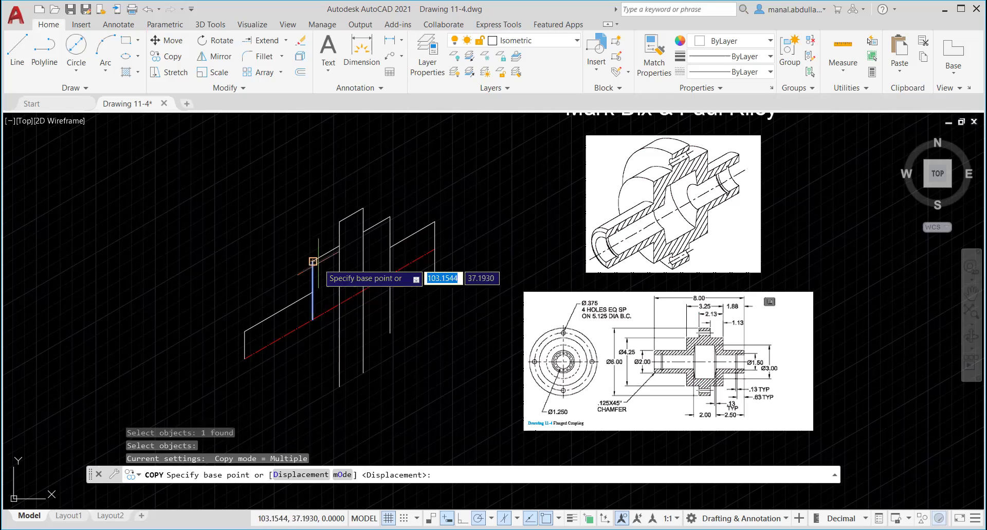
{"action": "left_click", "coordinate": [313, 312]}
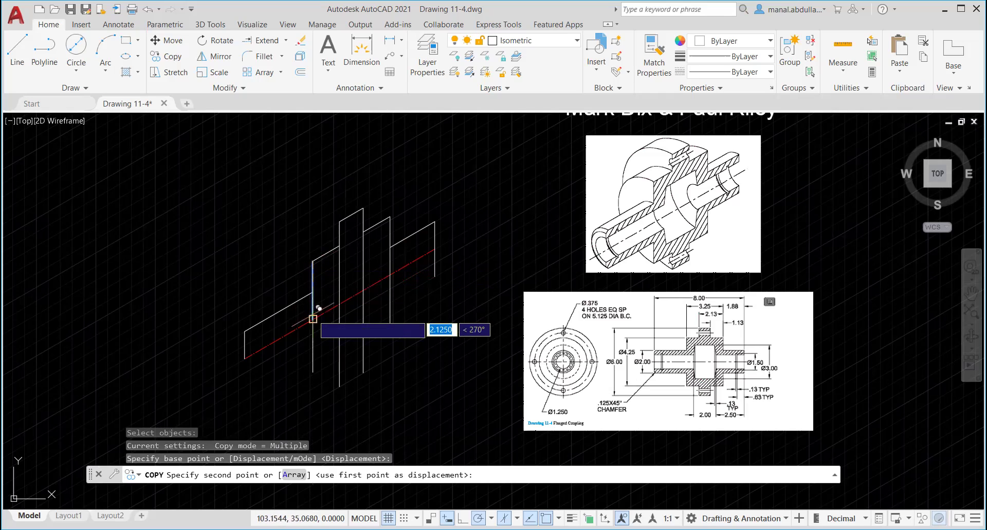
{"action": "left_click", "coordinate": [315, 313]}
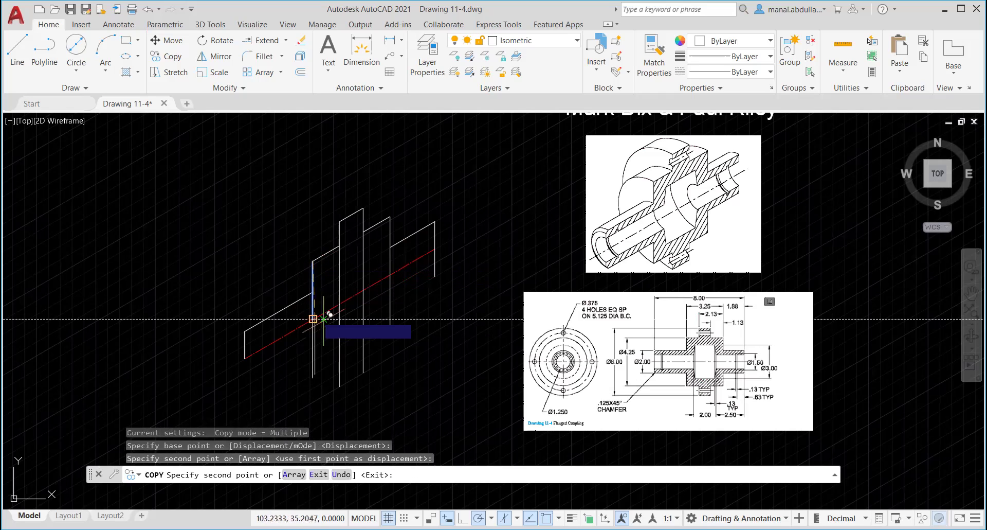
{"action": "key", "text": "Return"}
Copy the vertical line at the centre line's lower end from its top endpoint to its endpoint on the centre line.
{"action": "key", "text": "Return"}
{"action": "left_click", "coordinate": [245, 343]}
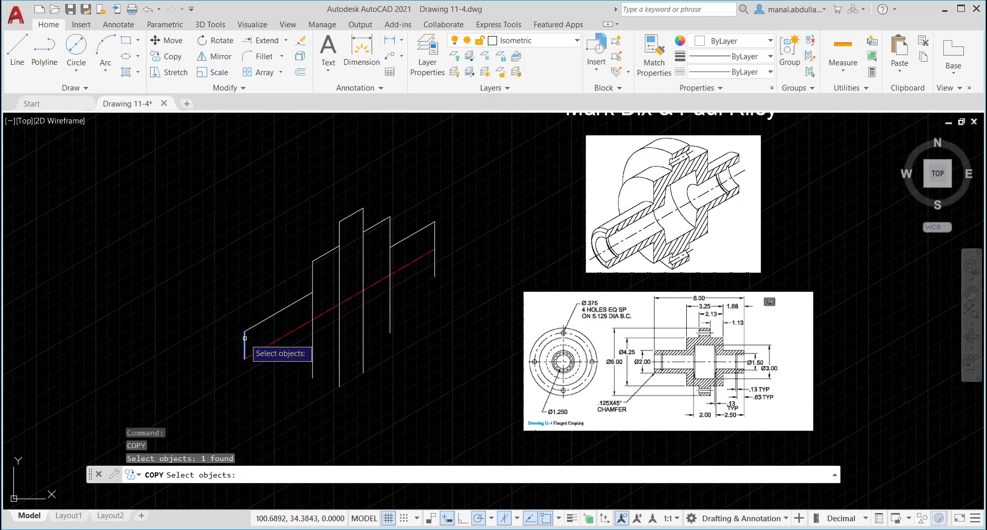
{"action": "key", "text": "Return"}
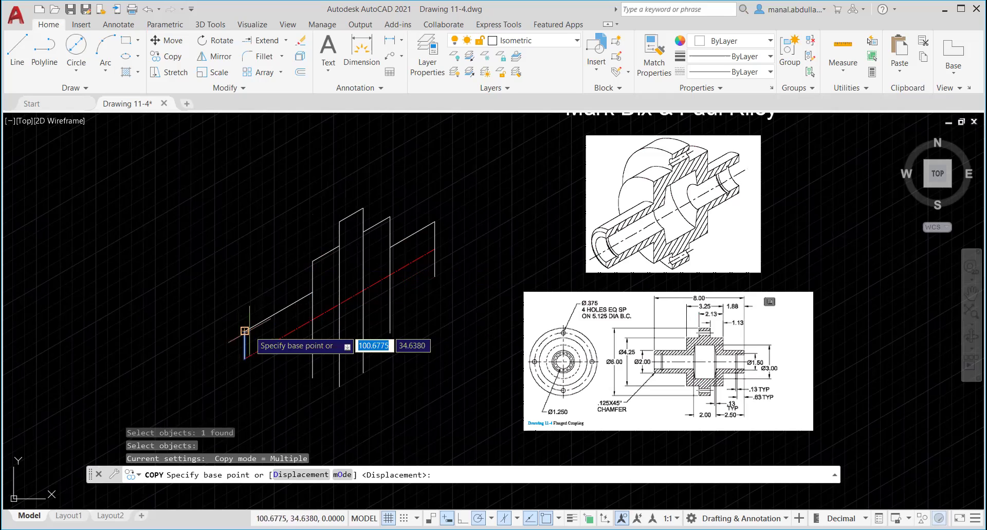
{"action": "left_click", "coordinate": [244, 331]}
{"action": "left_click", "coordinate": [247, 355]}
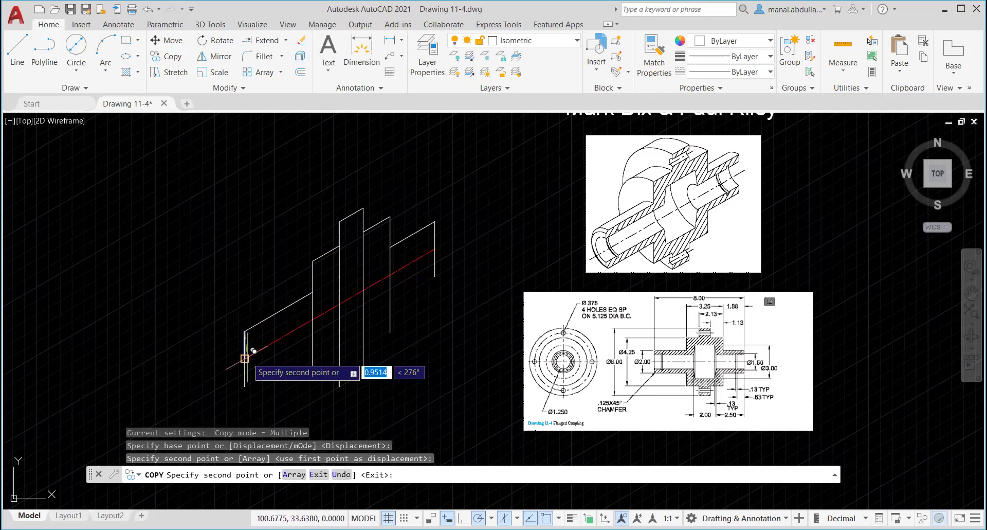
{"action": "key", "text": "Return"}
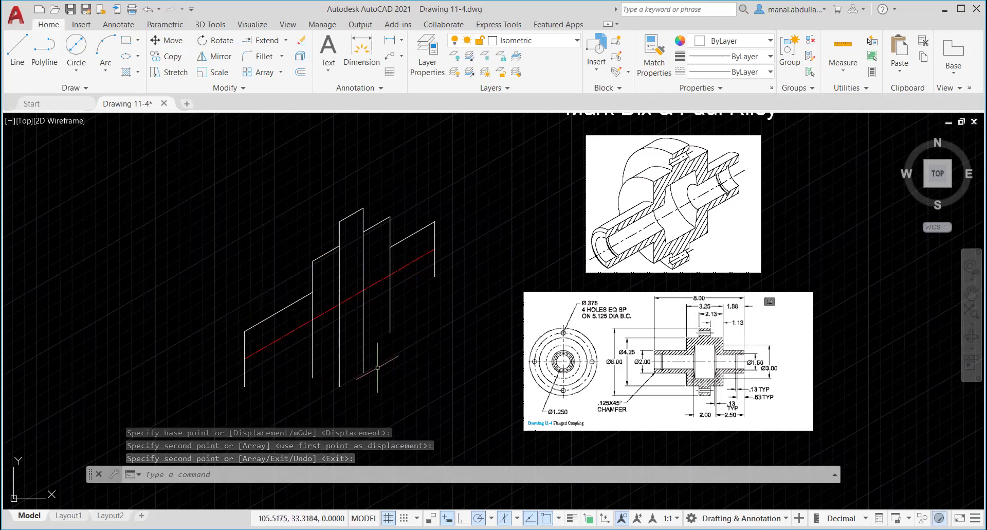
Draw the right pipe's lower edge from the end line's bottom endpoint to the hub's right edge, parallel to the centre line.
{"action": "left_click", "coordinate": [17, 49]}
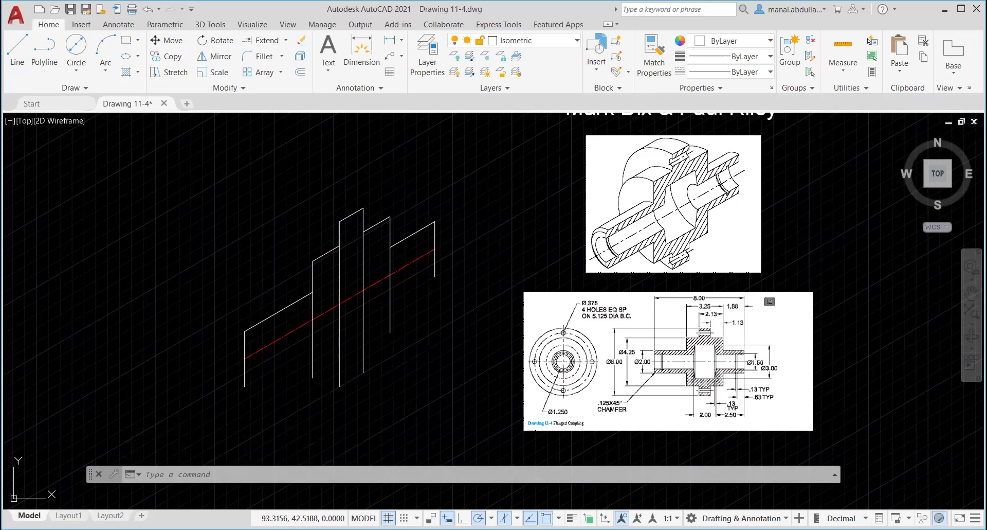
{"action": "left_click", "coordinate": [434, 276]}
{"action": "left_click", "coordinate": [391, 302]}
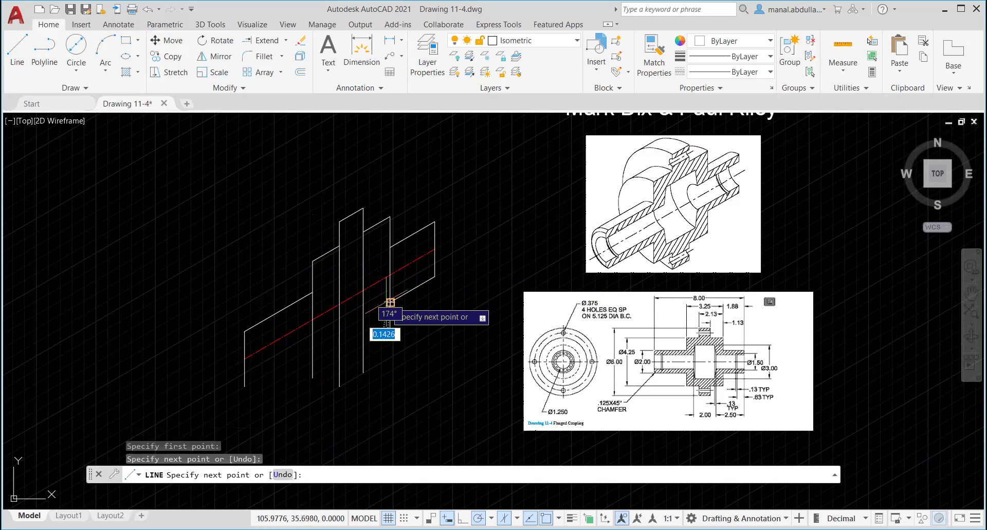
{"action": "key", "text": "Return"}
Draw the right hub's lower edge to the flange's right edge, and close the flange's bottom between its two vertical edges.
{"action": "scroll", "coordinate": [349, 379], "scroll_direction": "up", "scroll_amount": 2}
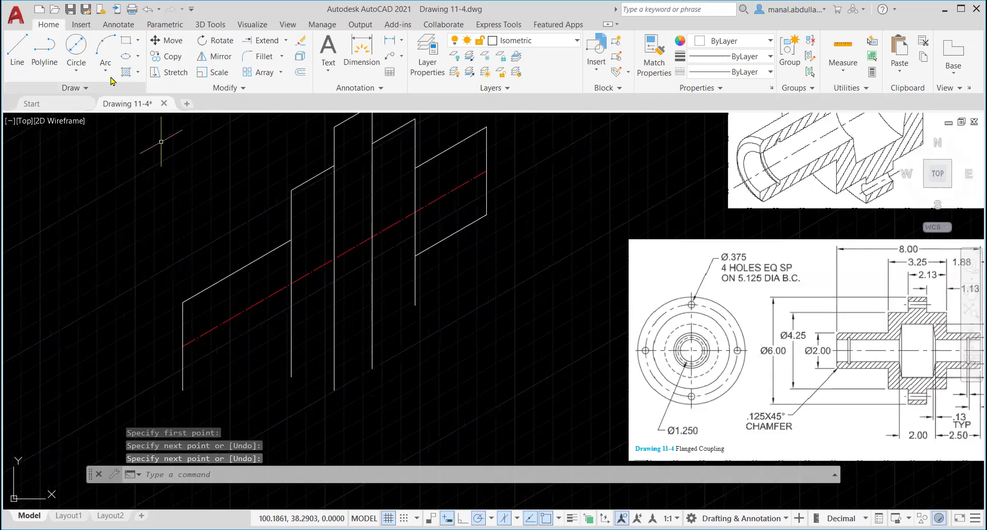
{"action": "key", "text": "Return"}
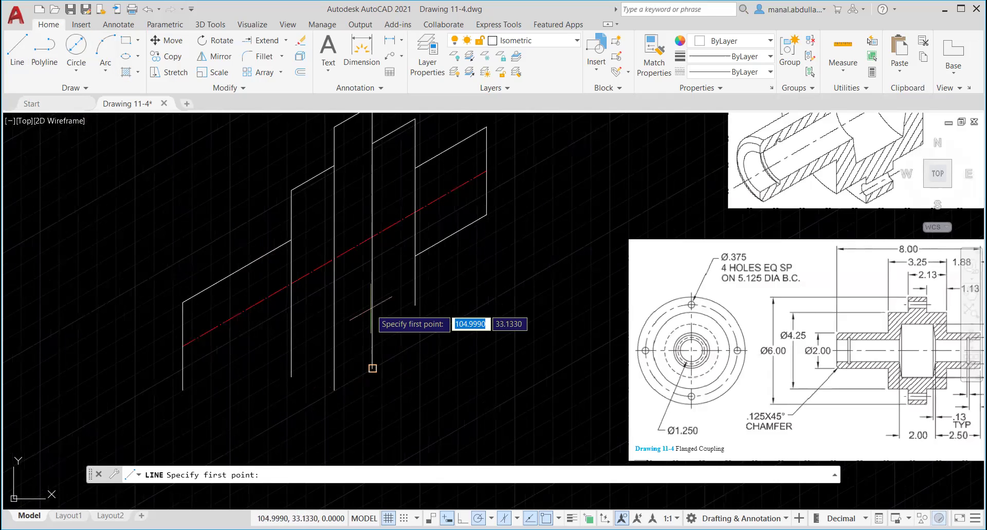
{"action": "left_click", "coordinate": [416, 304]}
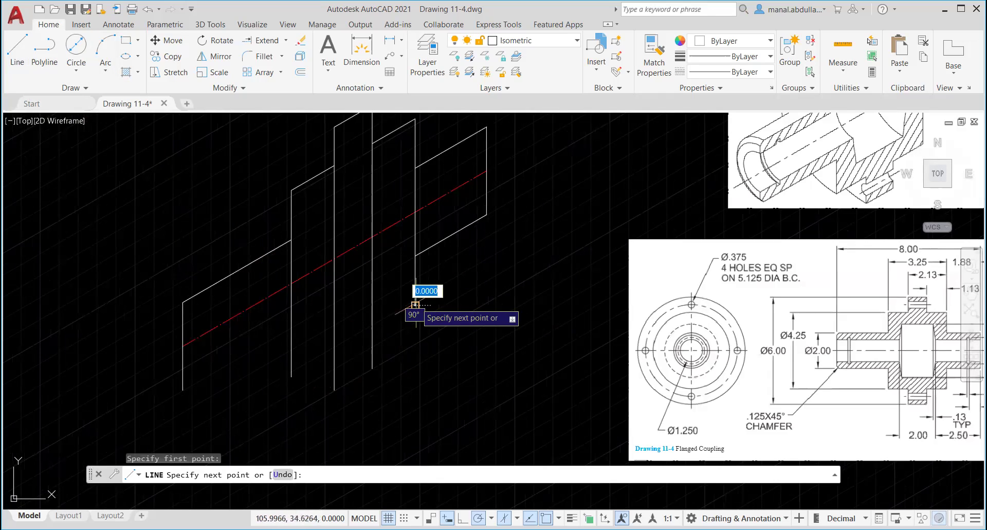
{"action": "left_click", "coordinate": [367, 329]}
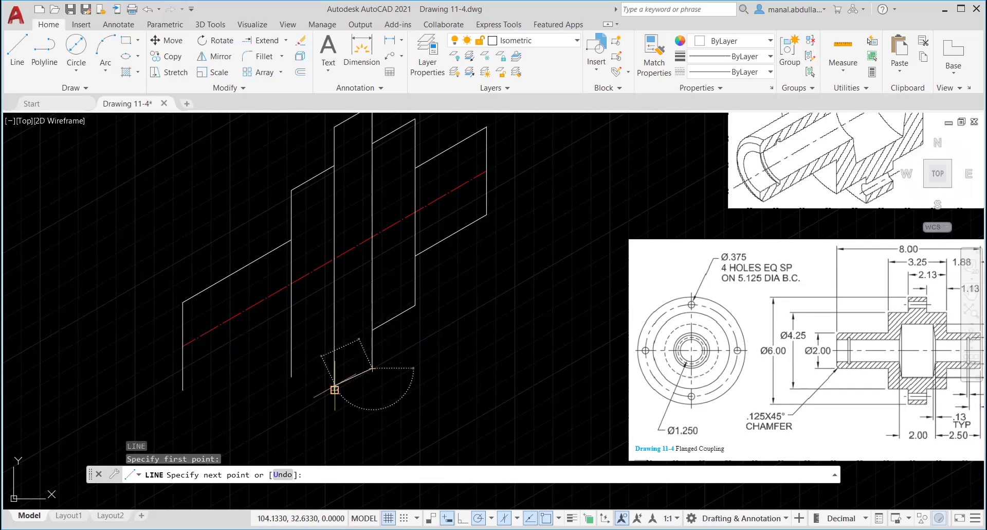
{"action": "left_click", "coordinate": [335, 389]}
{"action": "key", "text": "Return"}
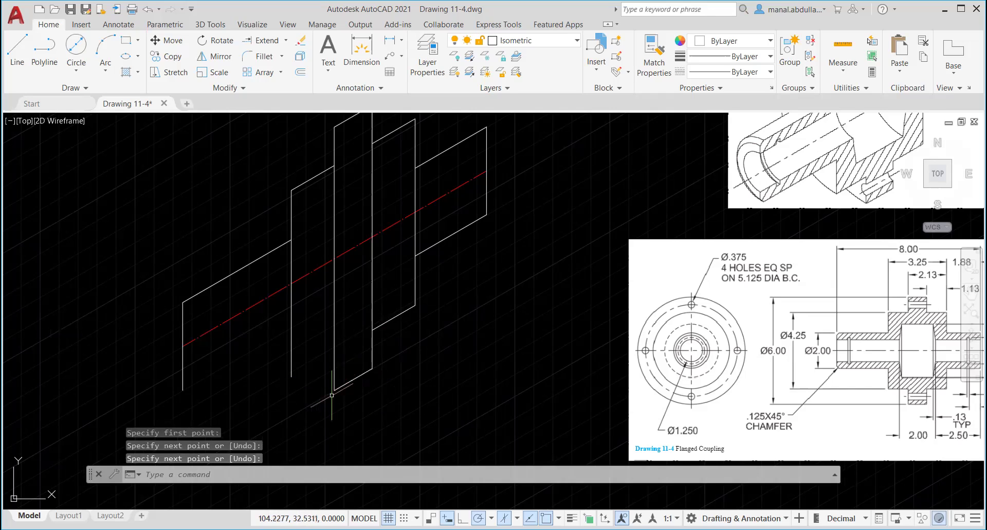
Draw the left hub's lower edge to the flange's left edge and the left pipe's lower edge to the hub's left edge.
{"action": "key", "text": "Return"}
{"action": "left_click", "coordinate": [292, 376]}
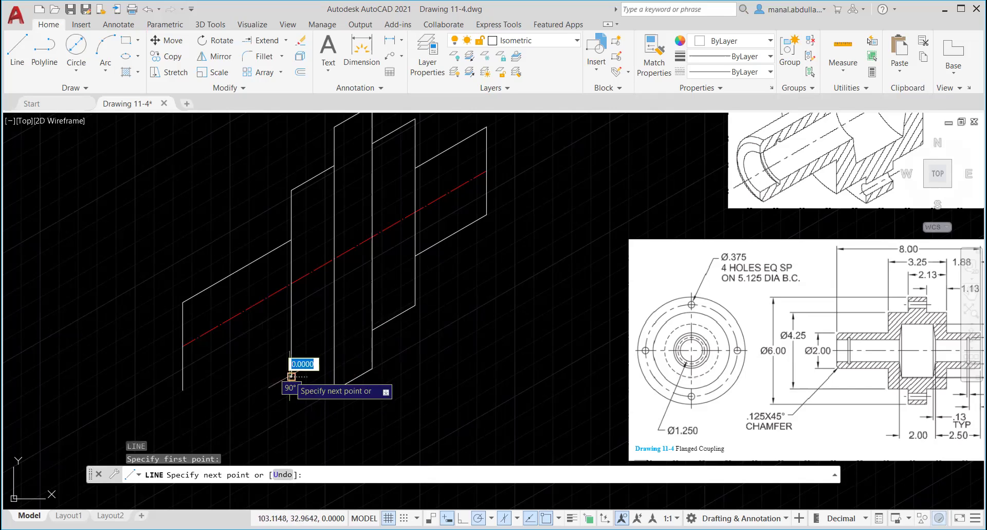
{"action": "left_click", "coordinate": [334, 352]}
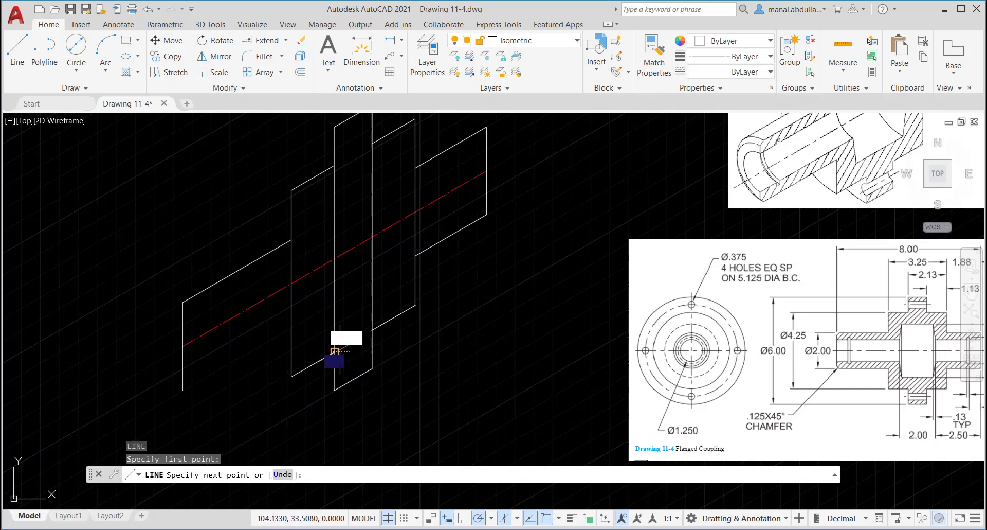
{"action": "left_click", "coordinate": [182, 390]}
{"action": "left_click", "coordinate": [292, 328]}
{"action": "key", "text": "Return"}
Make the Dashed layer current.
{"action": "key", "text": "Return"}
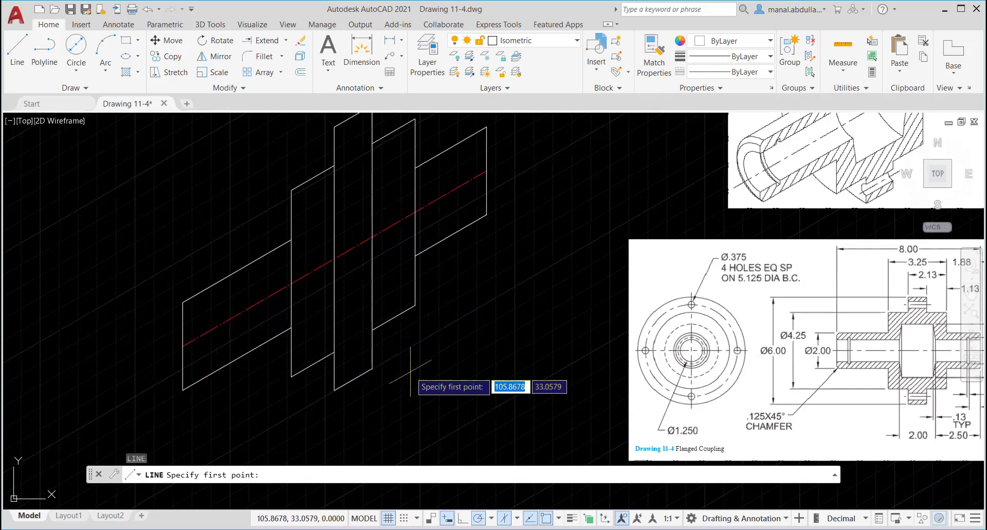
{"action": "scroll", "coordinate": [413, 381], "scroll_direction": "down", "scroll_amount": 2}
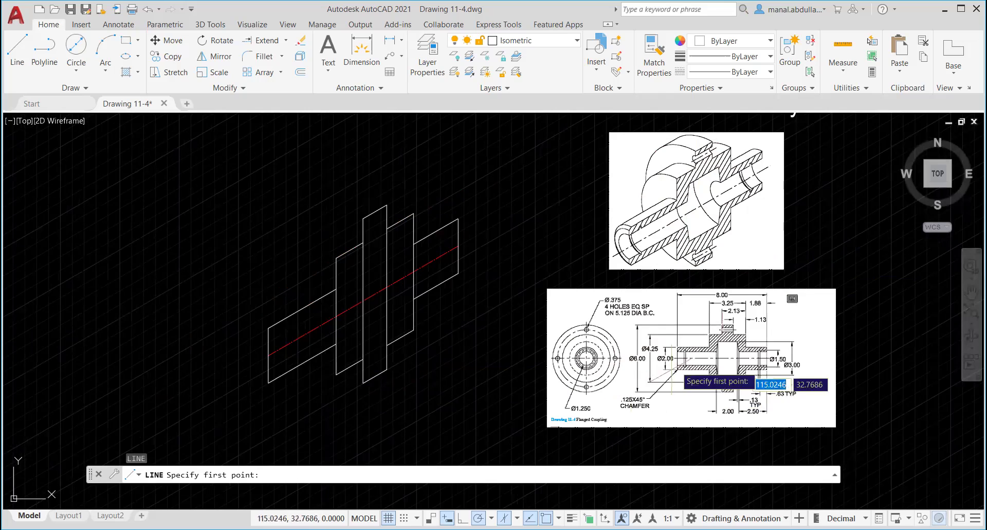
{"action": "scroll", "coordinate": [748, 331], "scroll_direction": "up", "scroll_amount": 1}
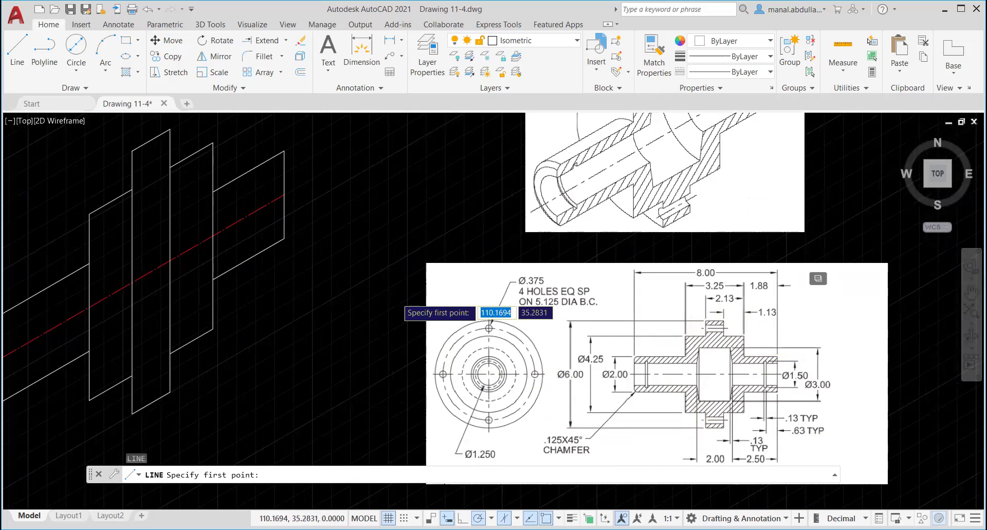
{"action": "scroll", "coordinate": [399, 299], "scroll_direction": "down", "scroll_amount": 2}
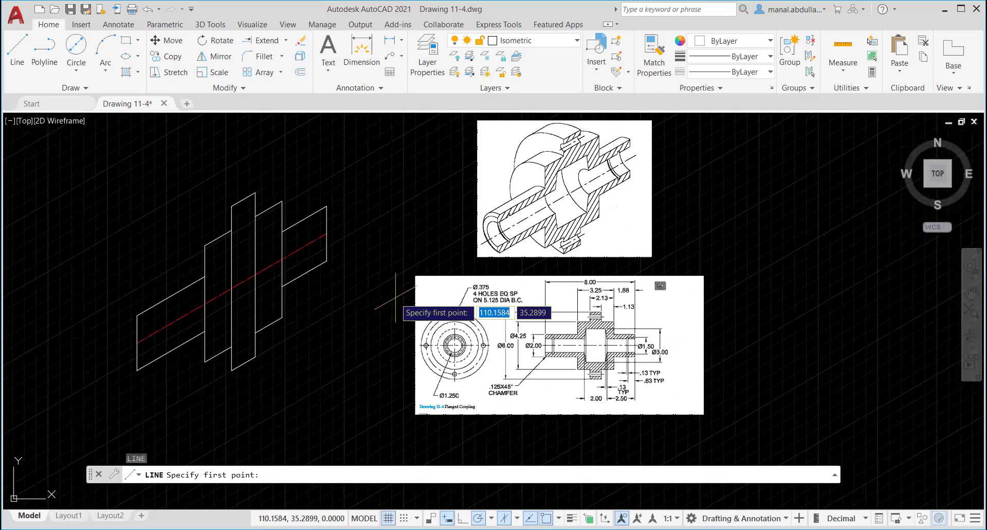
{"action": "left_click", "coordinate": [574, 41]}
{"action": "left_click", "coordinate": [514, 86]}
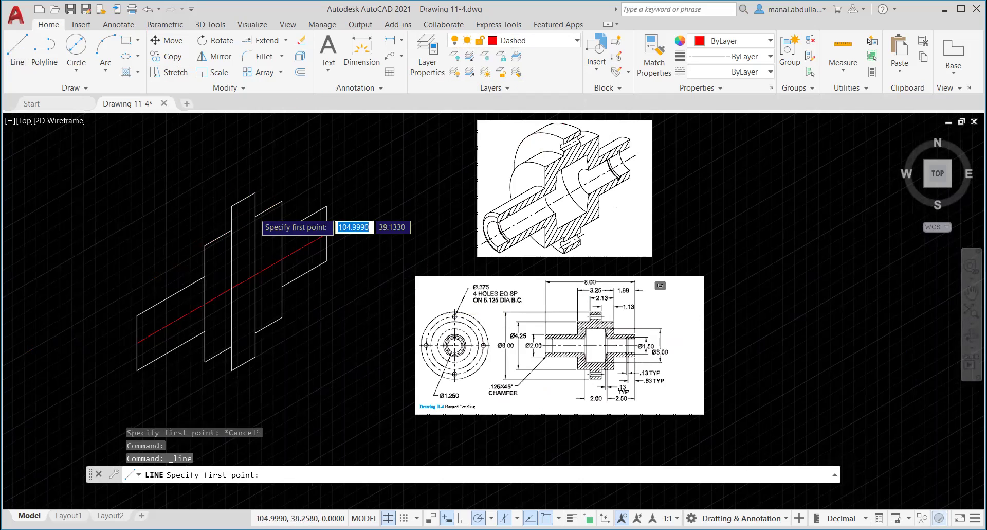
Draw the upper bolt-hole centre line at 30° across the flange, starting midway (m2p) between the left hub's upper corner and the flange's top-left corner.
{"action": "scroll", "coordinate": [254, 214], "scroll_direction": "up", "scroll_amount": 2}
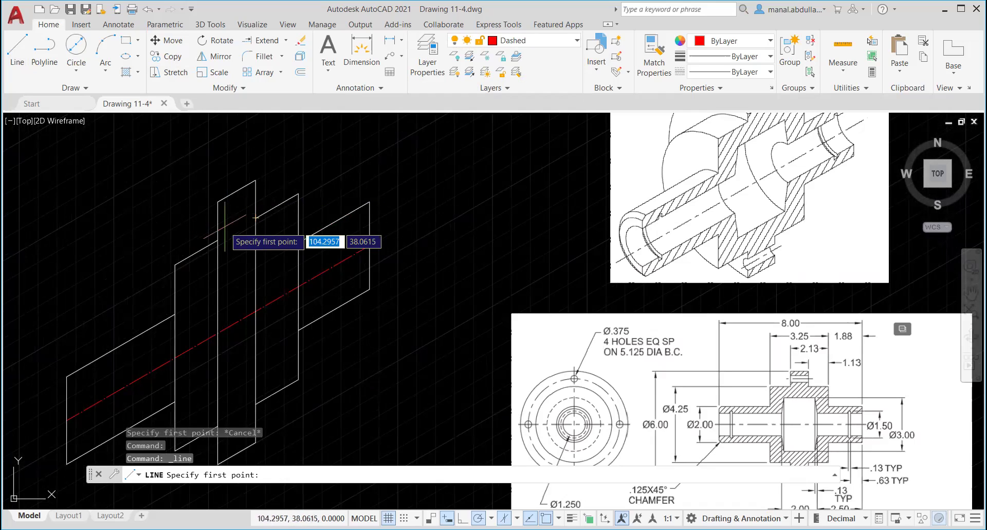
{"action": "type", "text": "m2p"}
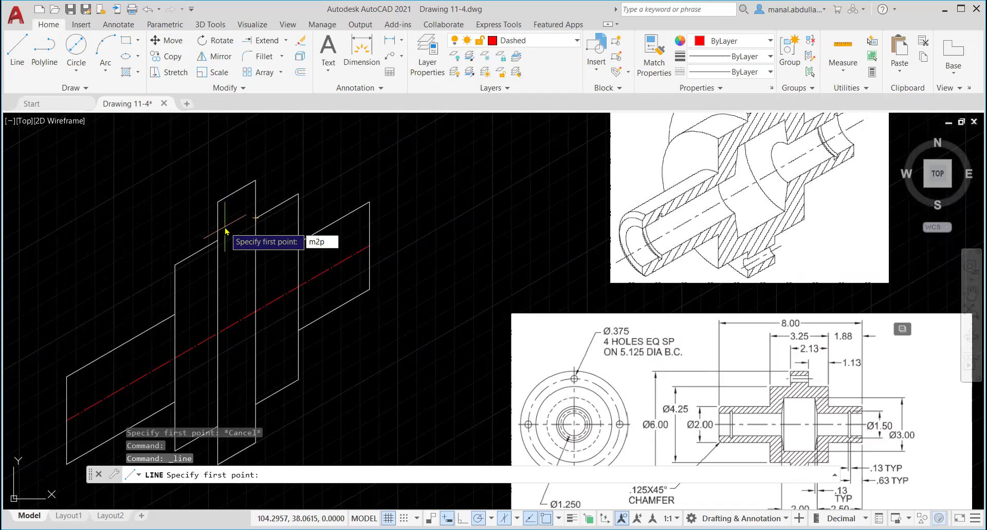
{"action": "key", "text": "Return"}
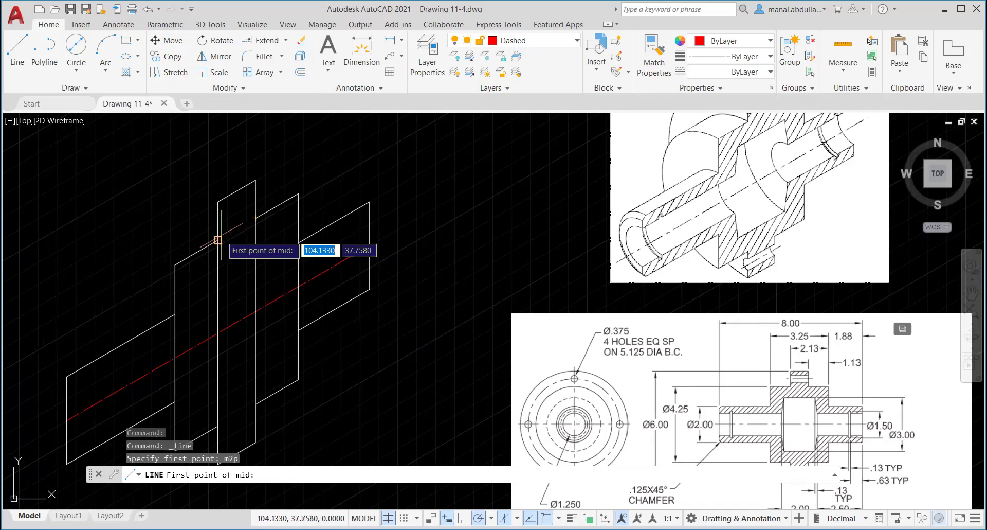
{"action": "left_click", "coordinate": [218, 240]}
{"action": "left_click", "coordinate": [218, 201]}
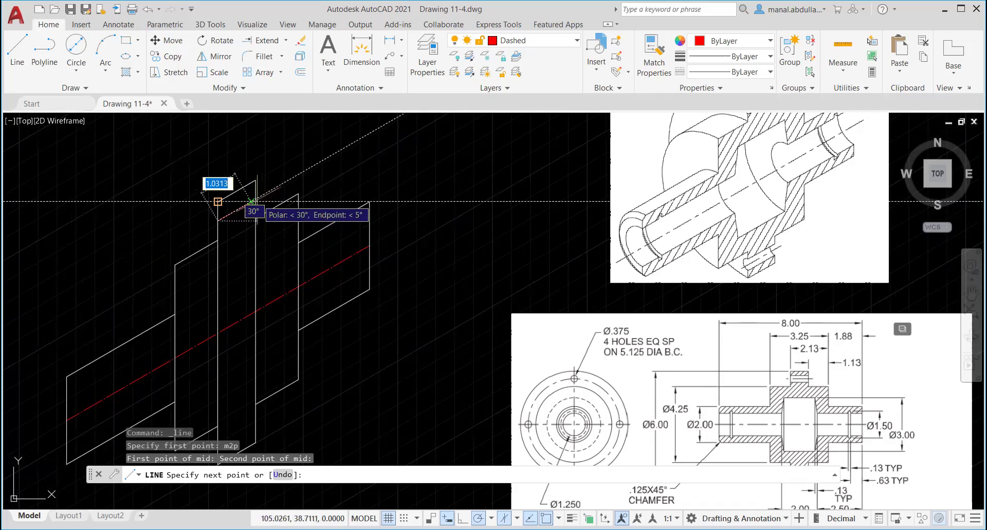
{"action": "scroll", "coordinate": [262, 202], "scroll_direction": "up", "scroll_amount": 4}
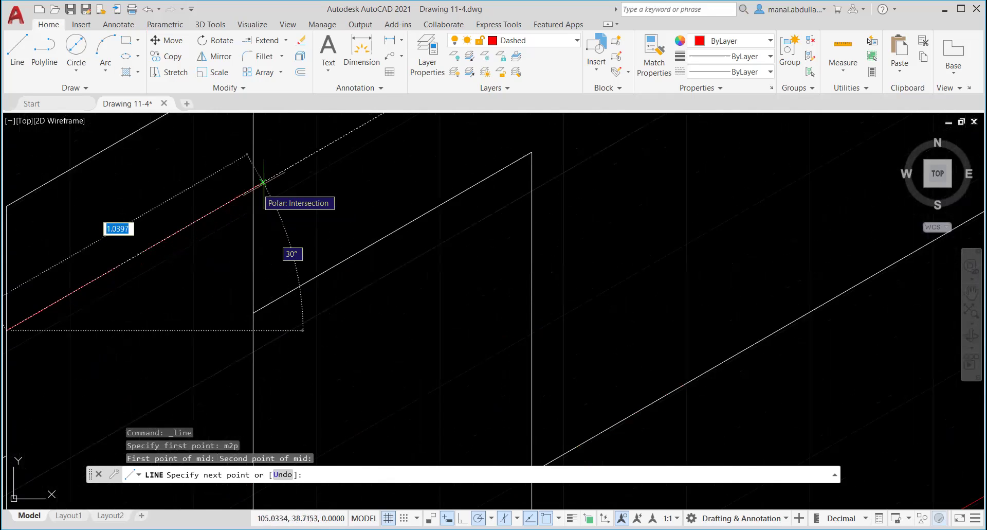
{"action": "left_click", "coordinate": [253, 189]}
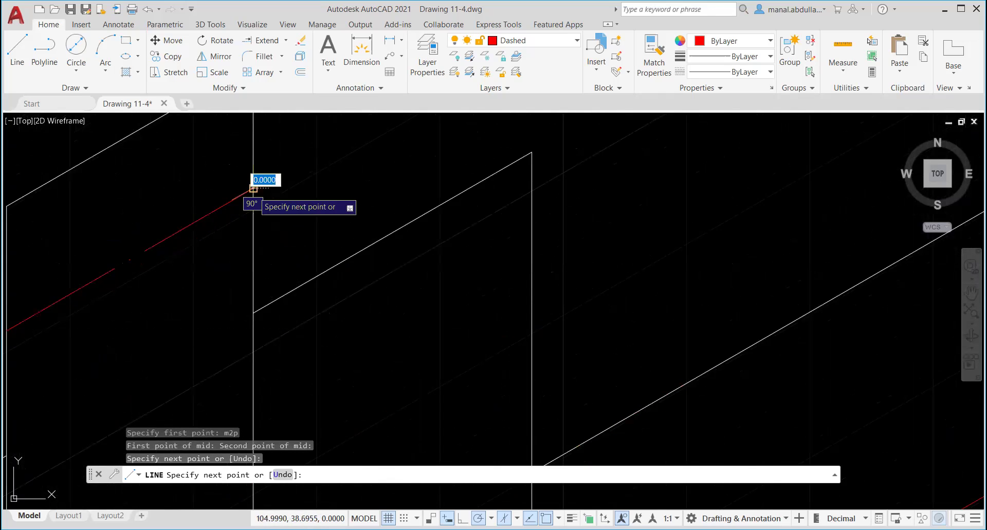
{"action": "key", "text": "Return"}
{"action": "scroll", "coordinate": [314, 282], "scroll_direction": "down", "scroll_amount": 6}
{"action": "middle_click_drag", "start_coordinate": [364, 369], "coordinate": [461, 185]}
{"action": "scroll", "coordinate": [465, 232], "scroll_direction": "down", "scroll_amount": 2}
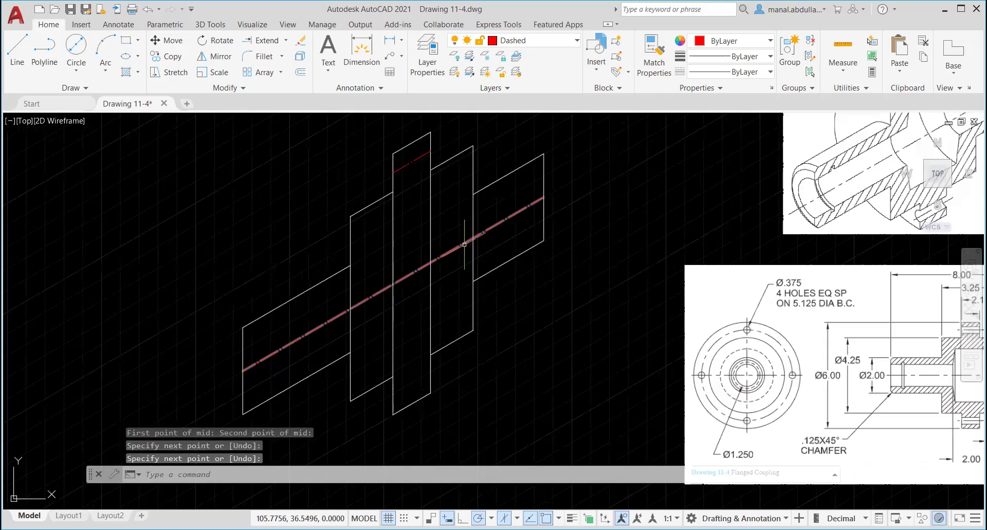
Draw the lower bolt-hole centre line across the flange, starting midway (m2p) between the flange's bottom-left corner and the left hub's lower corner.
{"action": "left_click", "coordinate": [17, 51]}
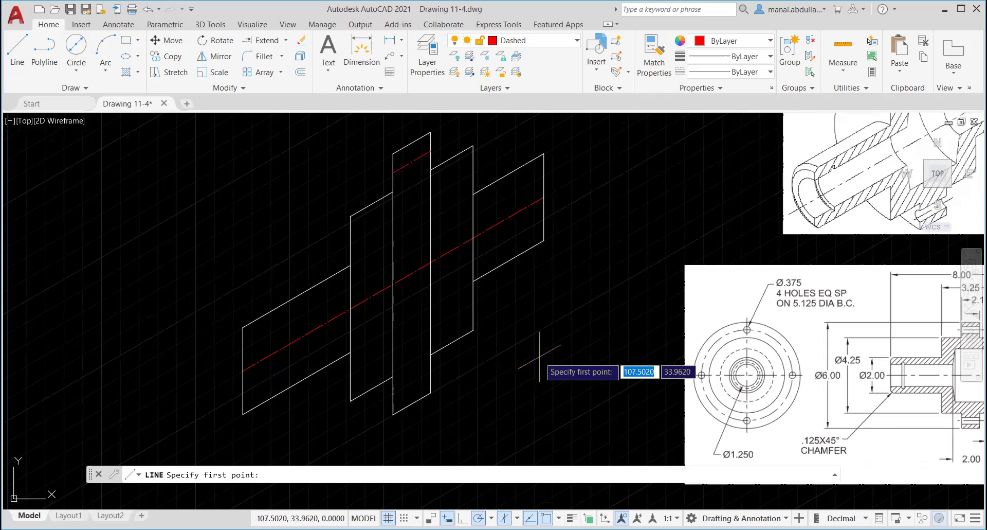
{"action": "type", "text": "m2p"}
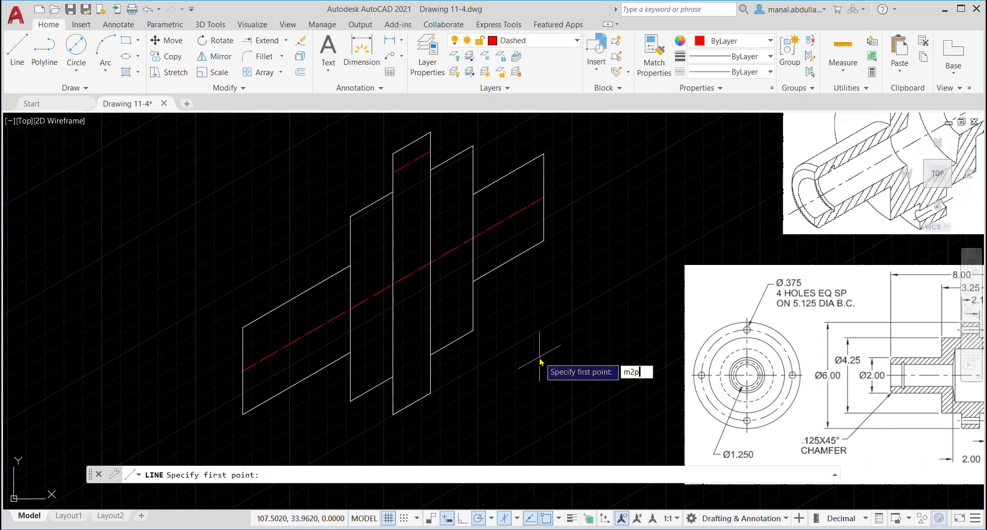
{"action": "key", "text": "Return"}
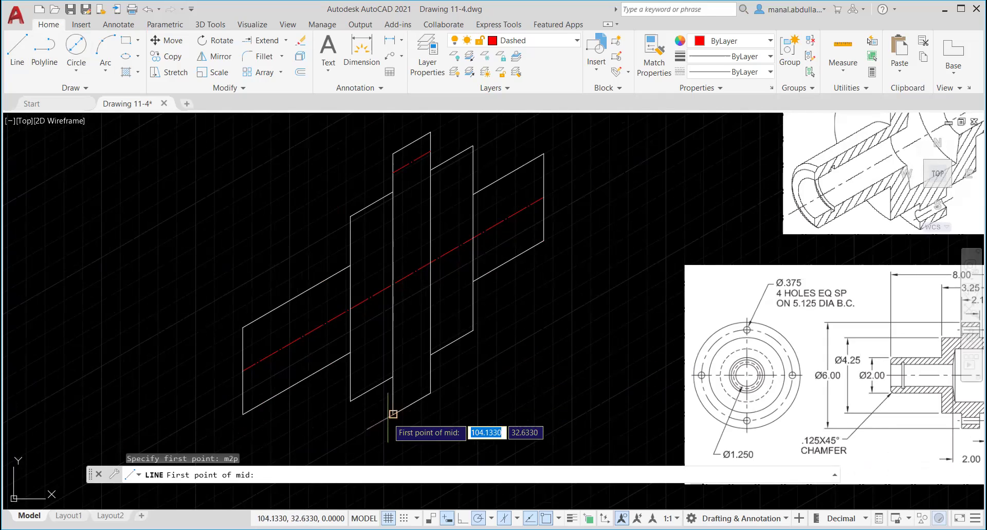
{"action": "left_click", "coordinate": [393, 413]}
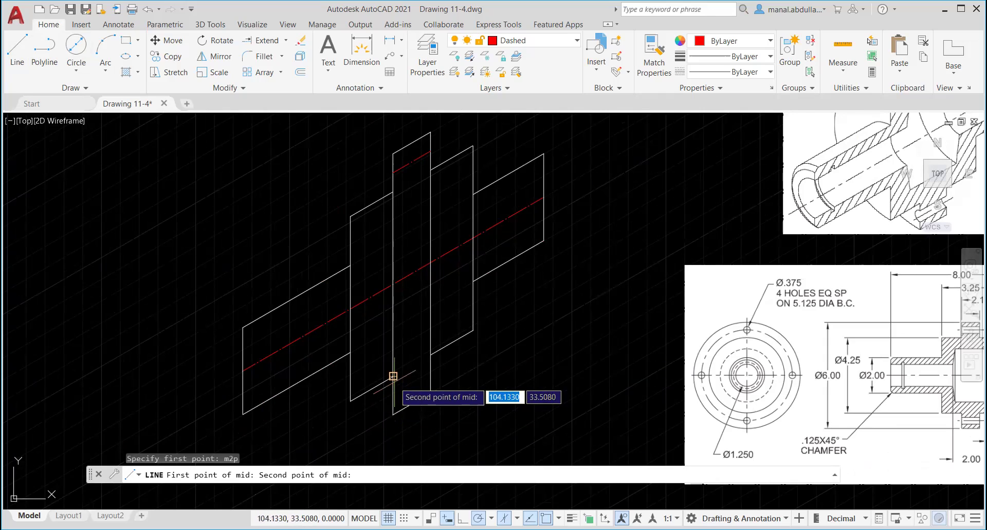
{"action": "left_click", "coordinate": [393, 376]}
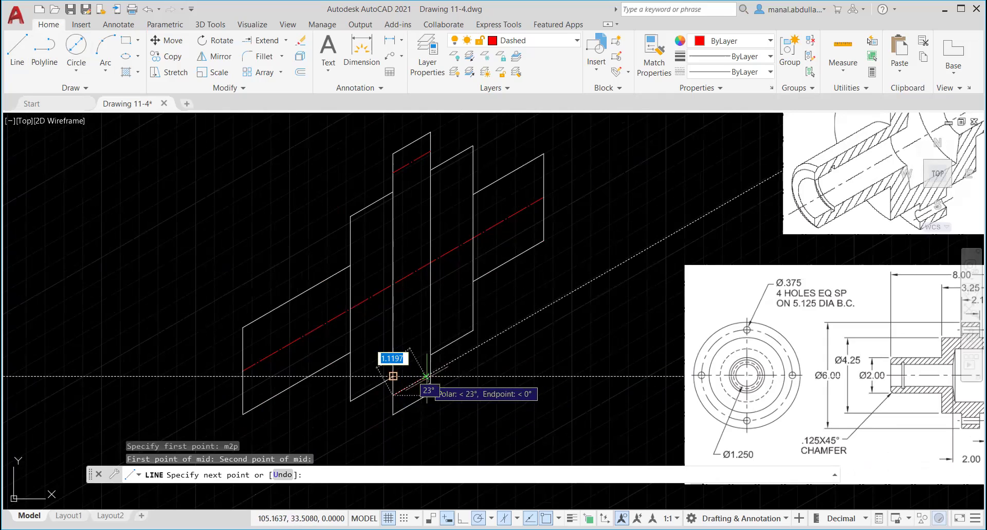
{"action": "left_click", "coordinate": [431, 372]}
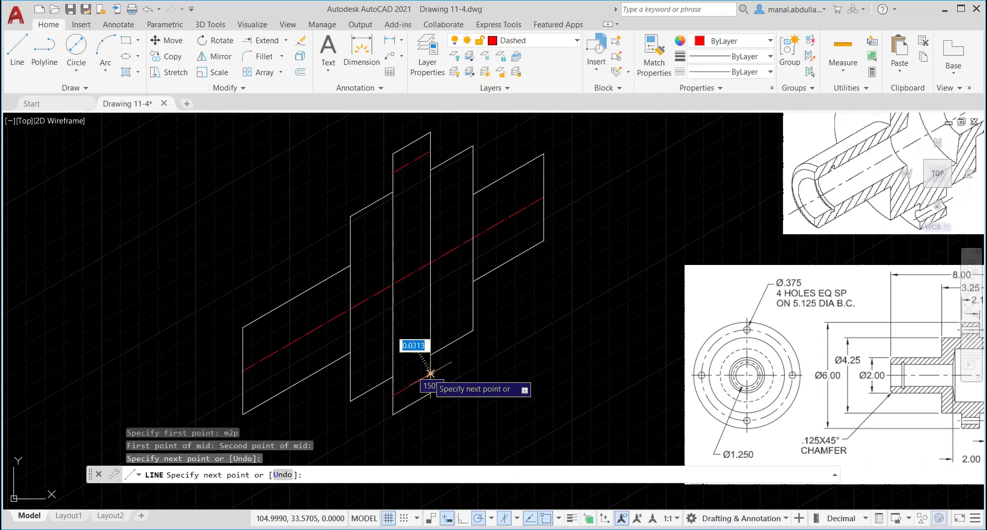
{"action": "key", "text": "Return"}
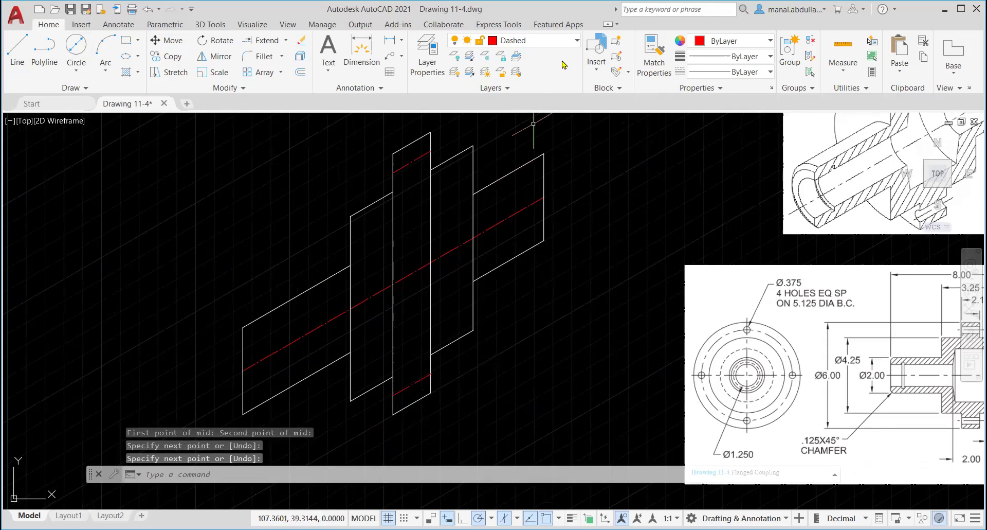
Make the Isometric layer current and set the colour for new objects to Yellow.
{"action": "left_click", "coordinate": [567, 43]}
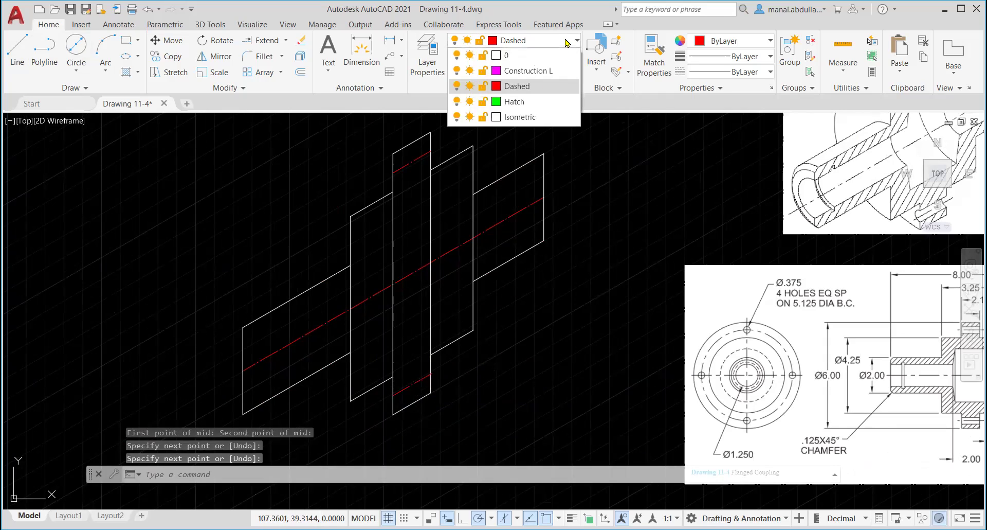
{"action": "left_click", "coordinate": [511, 120]}
{"action": "scroll", "coordinate": [536, 310], "scroll_direction": "down", "scroll_amount": 2}
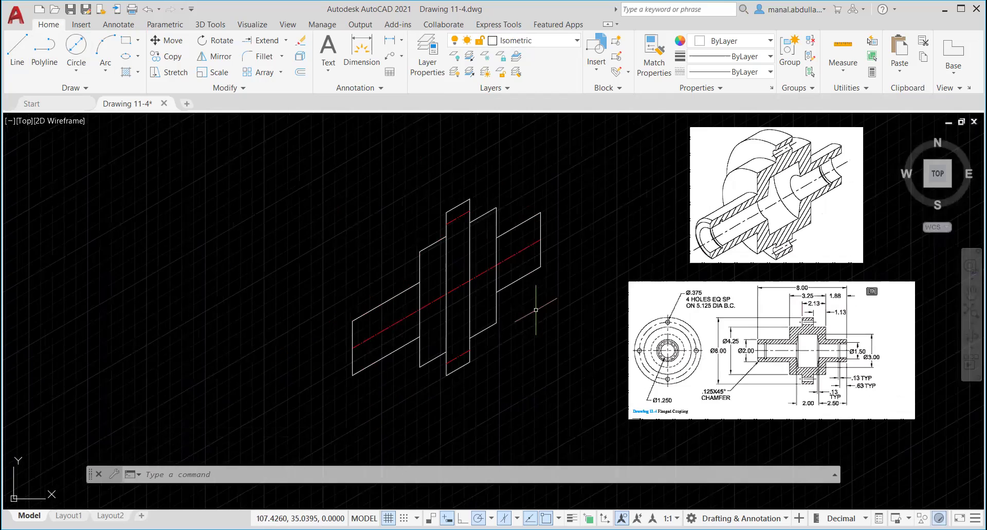
{"action": "mouse_move", "coordinate": [652, 258]}
{"action": "middle_mouse_down"}
{"action": "mouse_move", "coordinate": [648, 247]}
{"action": "mouse_move", "coordinate": [540, 278]}
{"action": "middle_mouse_up"}
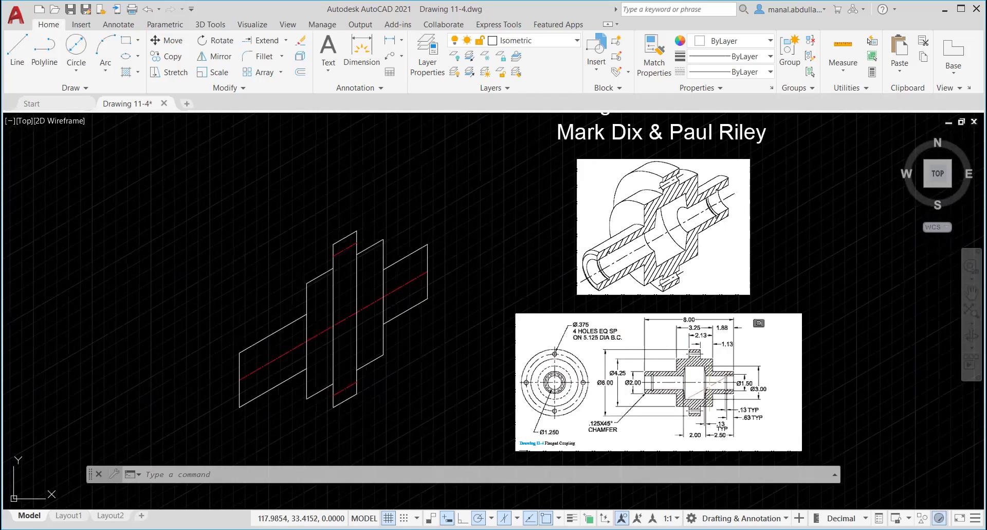
{"action": "scroll", "coordinate": [730, 319], "scroll_direction": "up", "scroll_amount": 4}
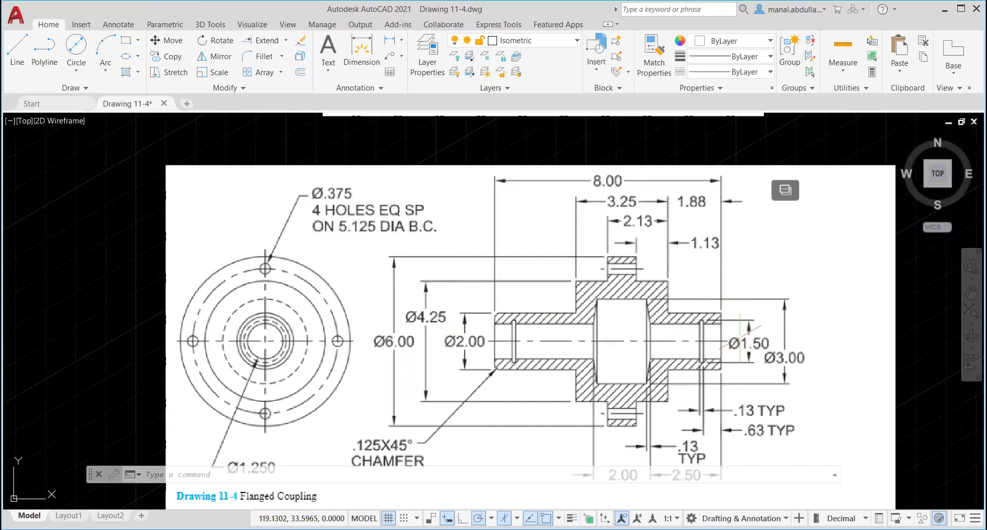
{"action": "scroll", "coordinate": [450, 422], "scroll_direction": "down", "scroll_amount": 6}
{"action": "scroll", "coordinate": [355, 401], "scroll_direction": "down", "scroll_amount": 3}
{"action": "scroll", "coordinate": [436, 315], "scroll_direction": "up", "scroll_amount": 6}
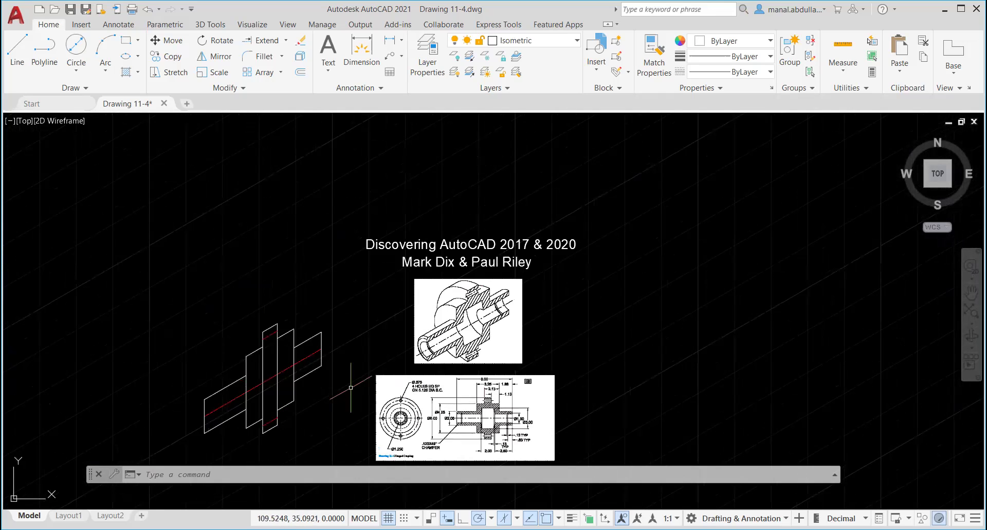
{"action": "mouse_move", "coordinate": [436, 315]}
{"action": "middle_mouse_down"}
{"action": "mouse_move", "coordinate": [629, 291]}
{"action": "mouse_move", "coordinate": [598, 307]}
{"action": "middle_mouse_up"}
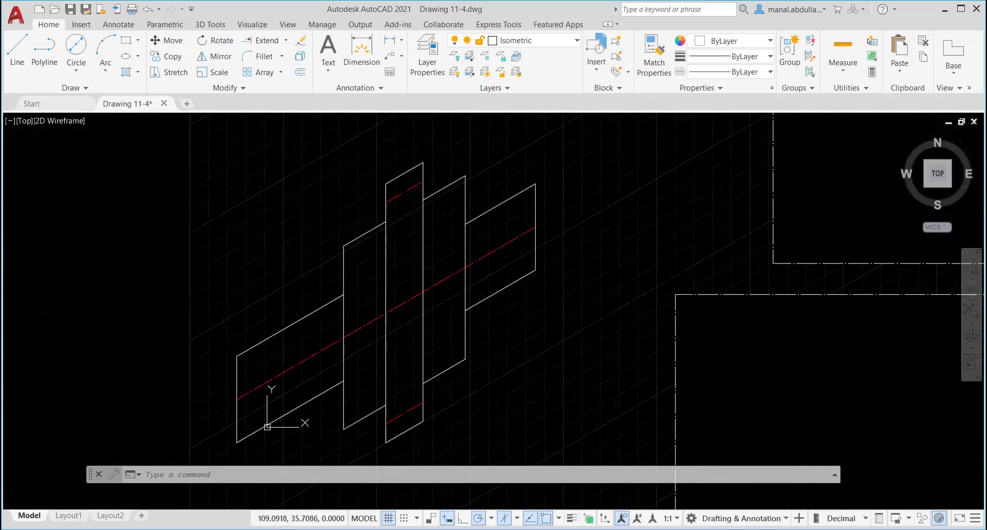
{"action": "scroll", "coordinate": [598, 306], "scroll_direction": "up", "scroll_amount": 2}
{"action": "scroll", "coordinate": [599, 213], "scroll_direction": "down", "scroll_amount": 2}
{"action": "middle_click_drag", "start_coordinate": [599, 211], "coordinate": [597, 251]}
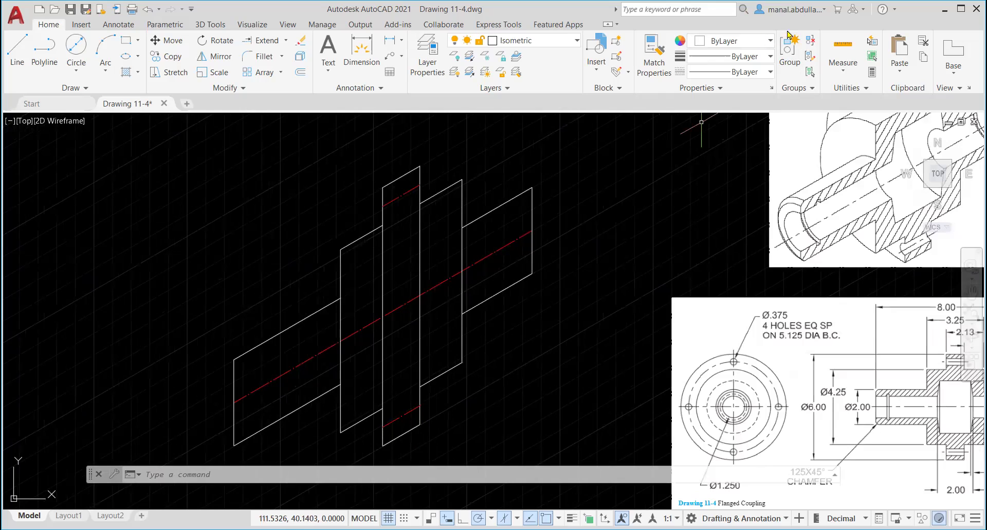
{"action": "left_click", "coordinate": [769, 41]}
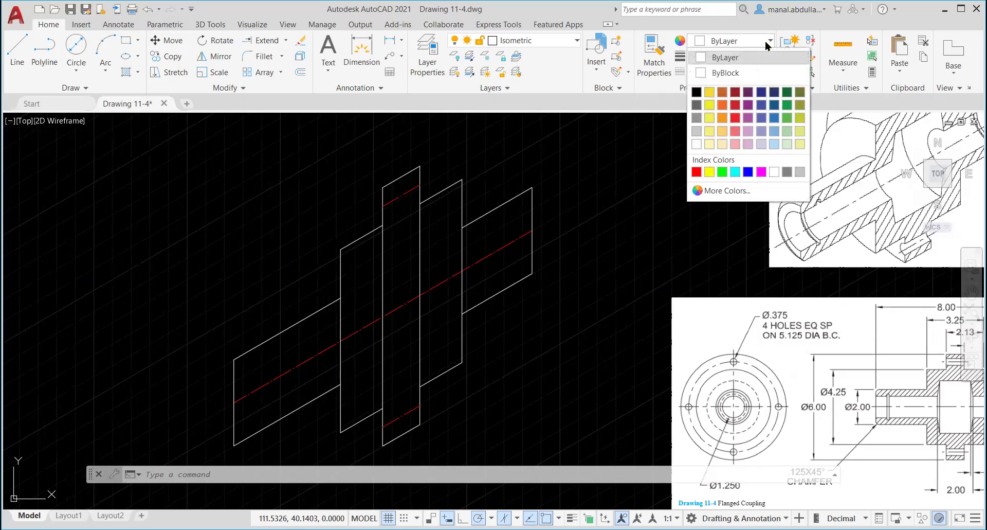
{"action": "left_click", "coordinate": [710, 172]}
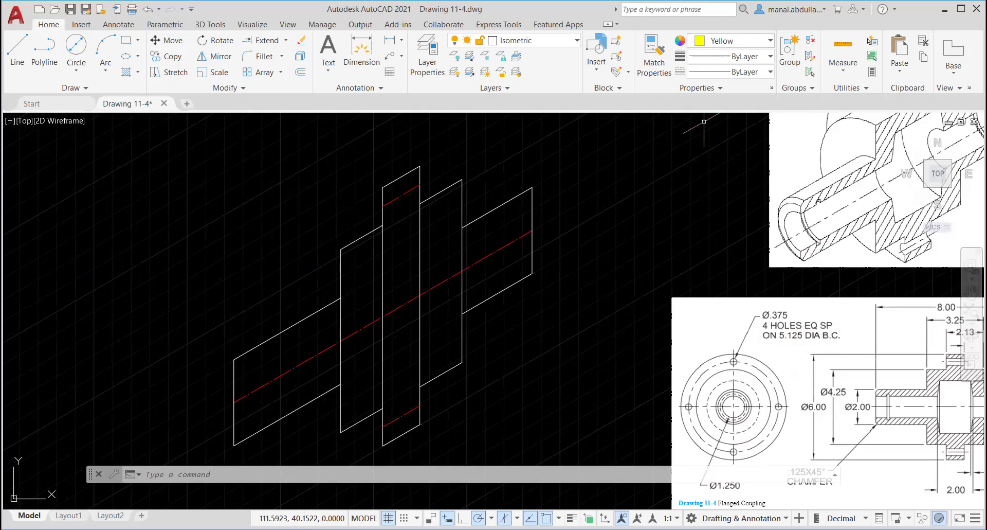
Draw a vertical line 1.25 long in the empty space between the coupling profile and the reference images, for the bore diameter.
{"action": "scroll", "coordinate": [865, 351], "scroll_direction": "down", "scroll_amount": 2}
{"action": "middle_click_drag", "start_coordinate": [865, 360], "coordinate": [656, 327]}
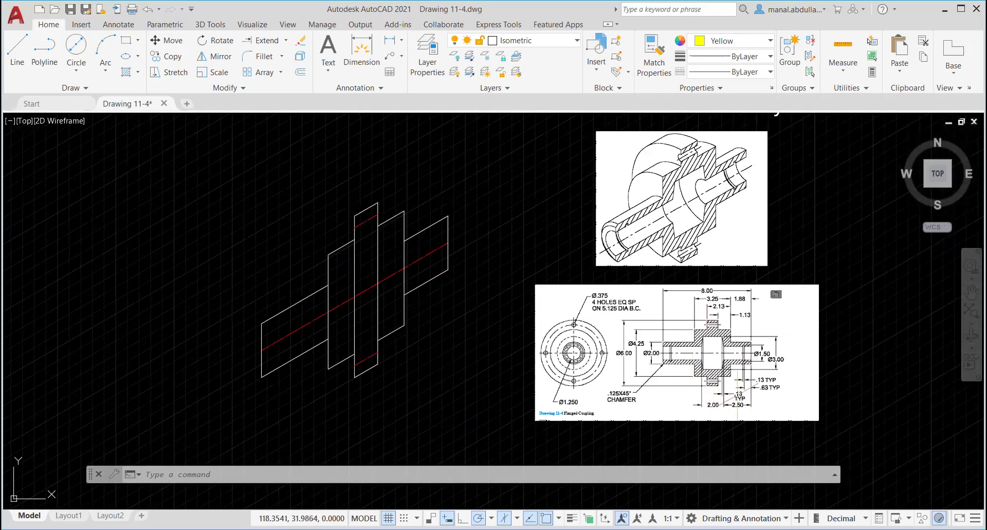
{"action": "scroll", "coordinate": [738, 395], "scroll_direction": "up", "scroll_amount": 2}
{"action": "scroll", "coordinate": [752, 385], "scroll_direction": "up", "scroll_amount": 2}
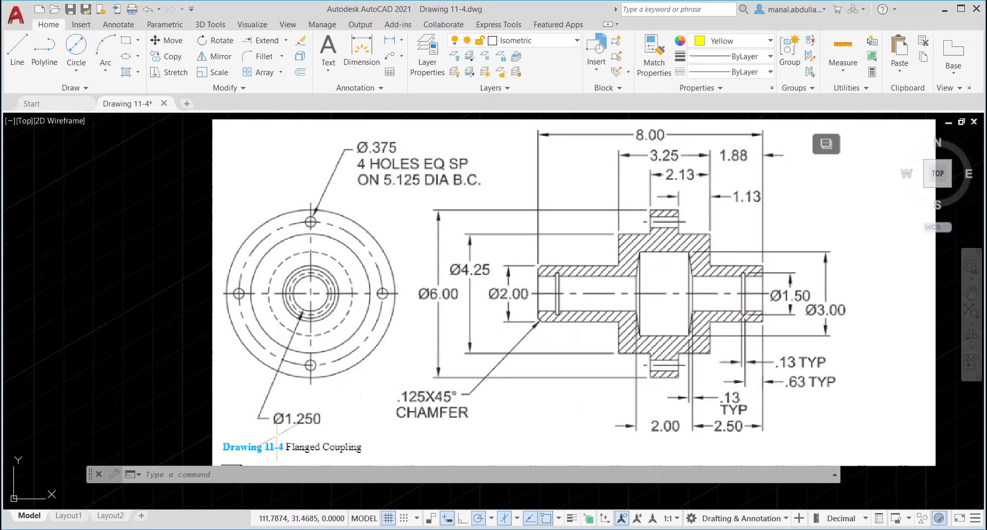
{"action": "scroll", "coordinate": [311, 418], "scroll_direction": "down", "scroll_amount": 4}
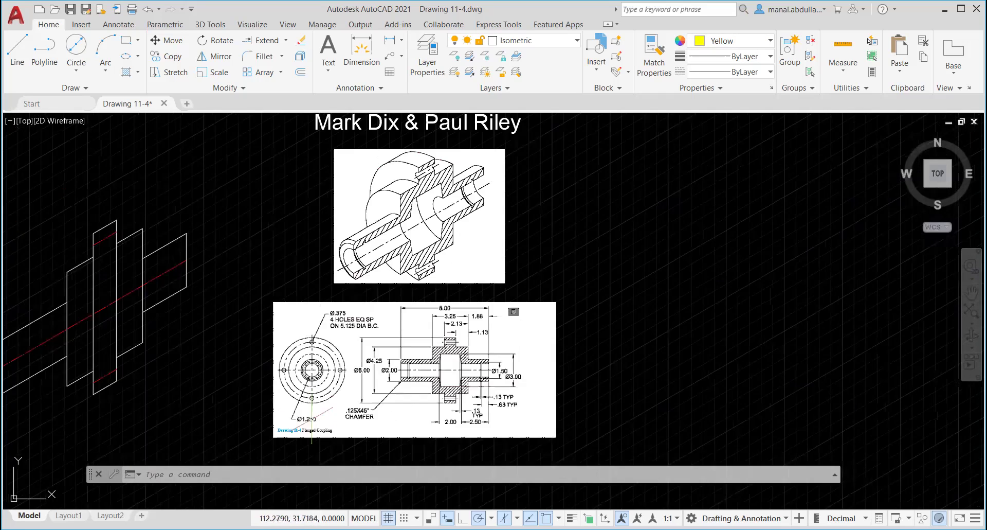
{"action": "middle_click_drag", "start_coordinate": [209, 303], "coordinate": [459, 298]}
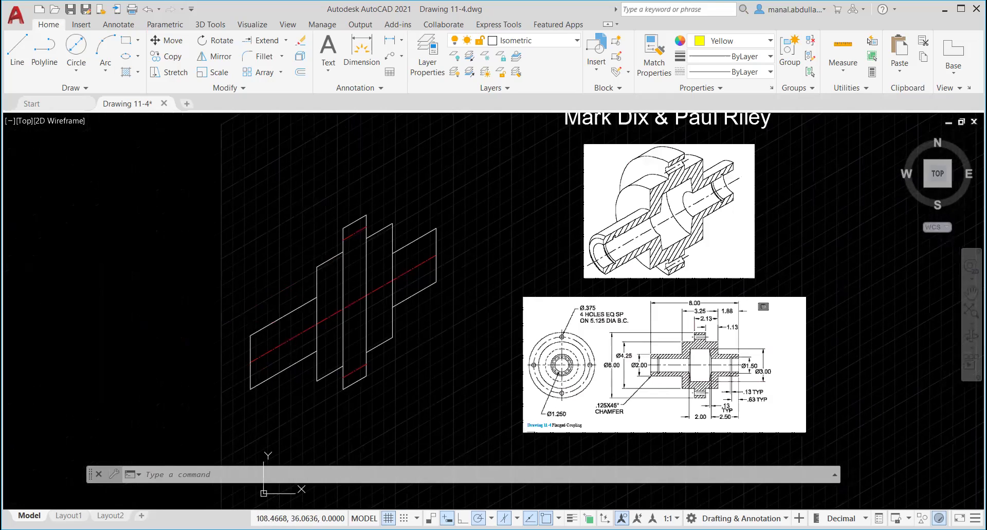
{"action": "left_click", "coordinate": [17, 52]}
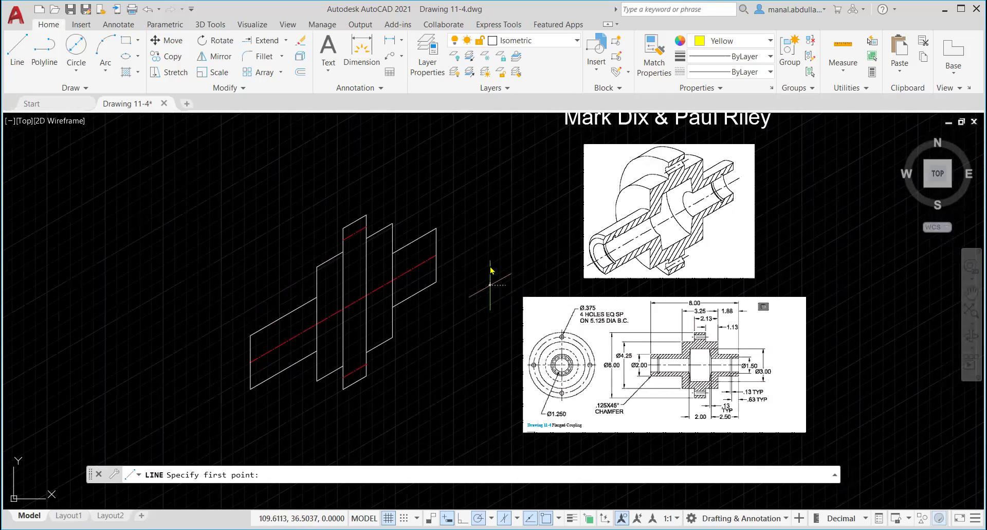
{"action": "left_click", "coordinate": [491, 283]}
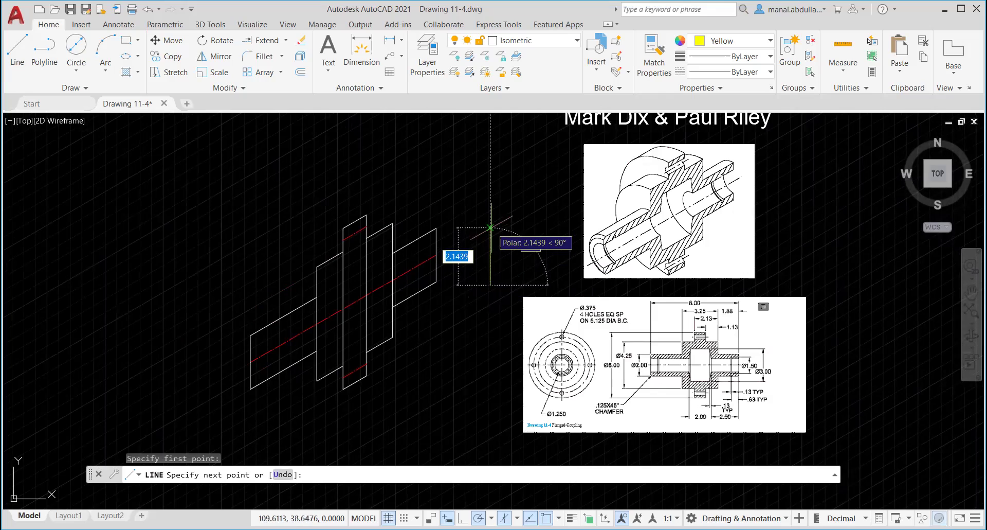
{"action": "type", "text": "1.25"}
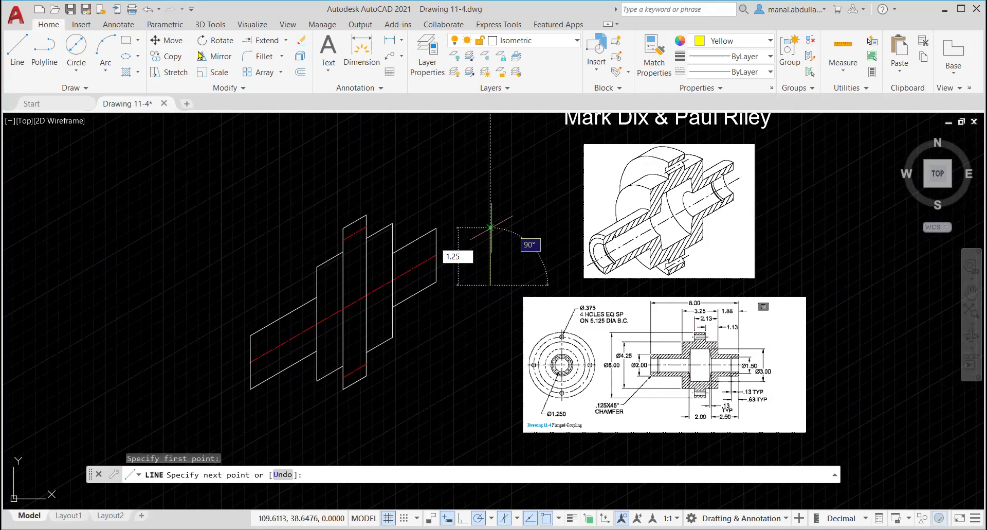
{"action": "key", "text": "Return"}
Move the 1.25 line by its midpoint onto the end of the main centre line at the right pipe's end edge.
{"action": "left_click", "coordinate": [165, 40]}
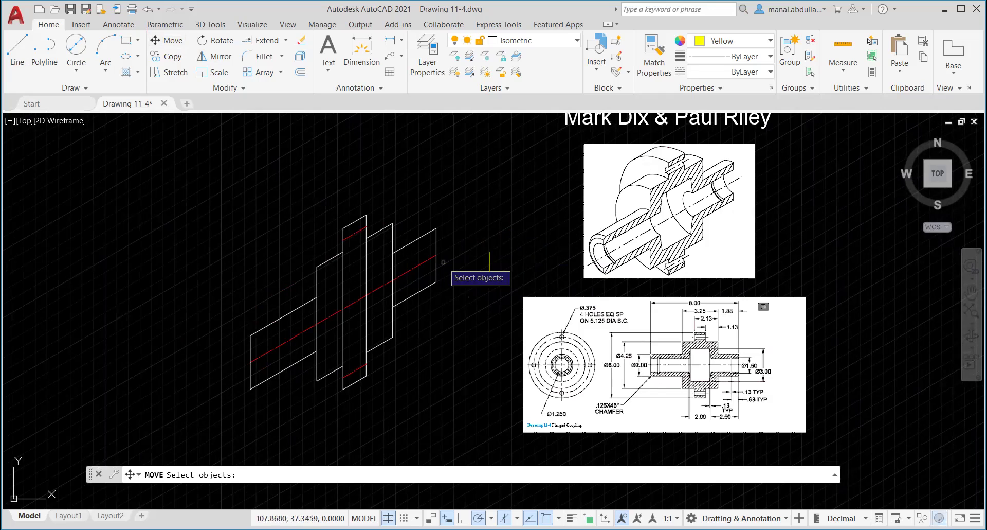
{"action": "left_click", "coordinate": [491, 264]}
{"action": "key", "text": "Return"}
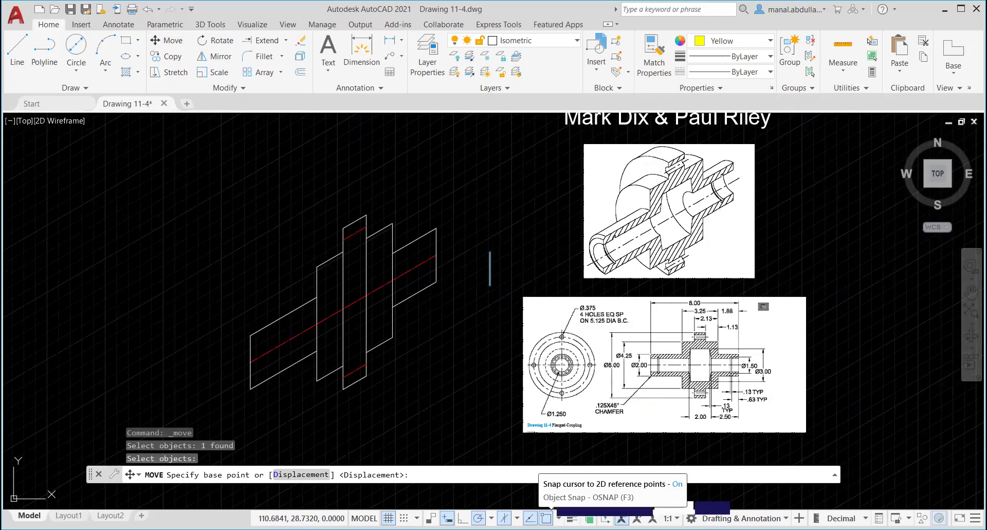
{"action": "right_click", "coordinate": [459, 326], "text": "shift"}
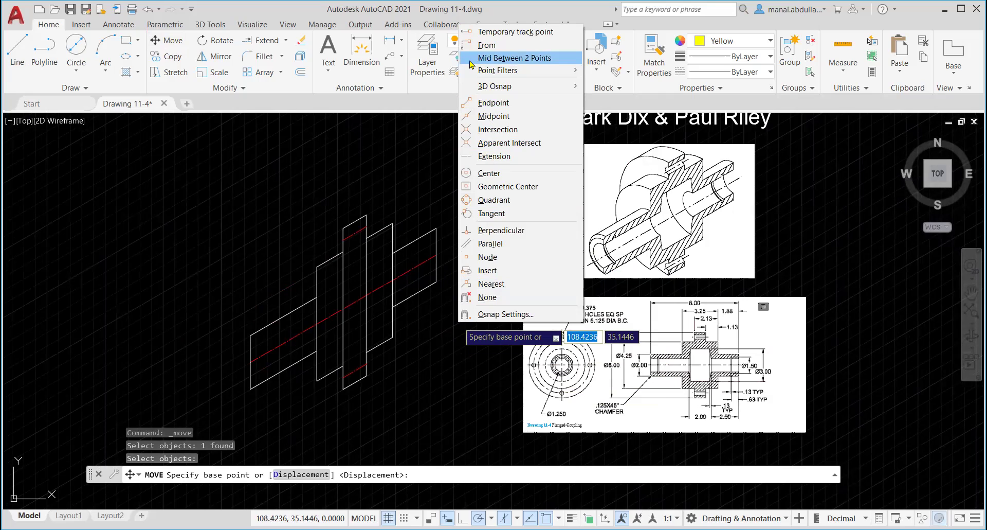
{"action": "left_click", "coordinate": [484, 116]}
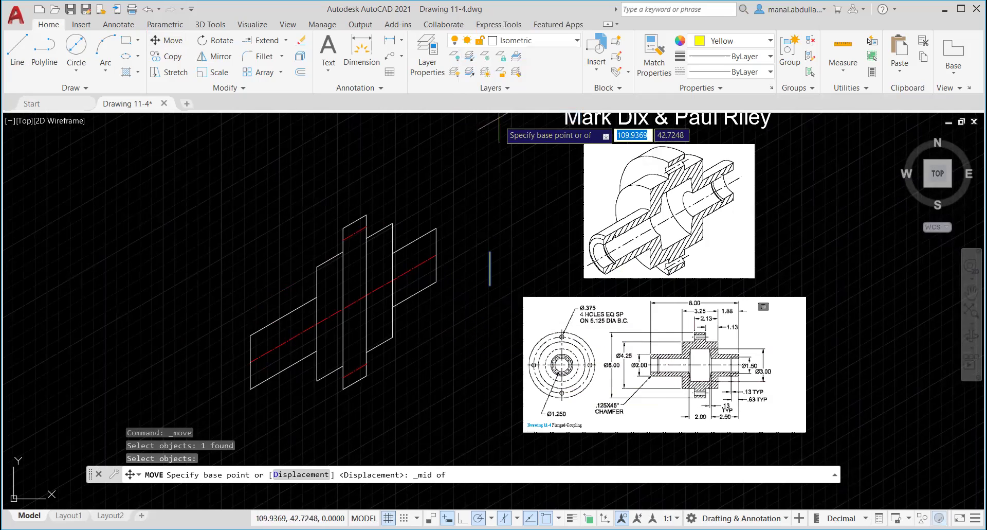
{"action": "left_click", "coordinate": [489, 264]}
{"action": "left_click", "coordinate": [436, 253]}
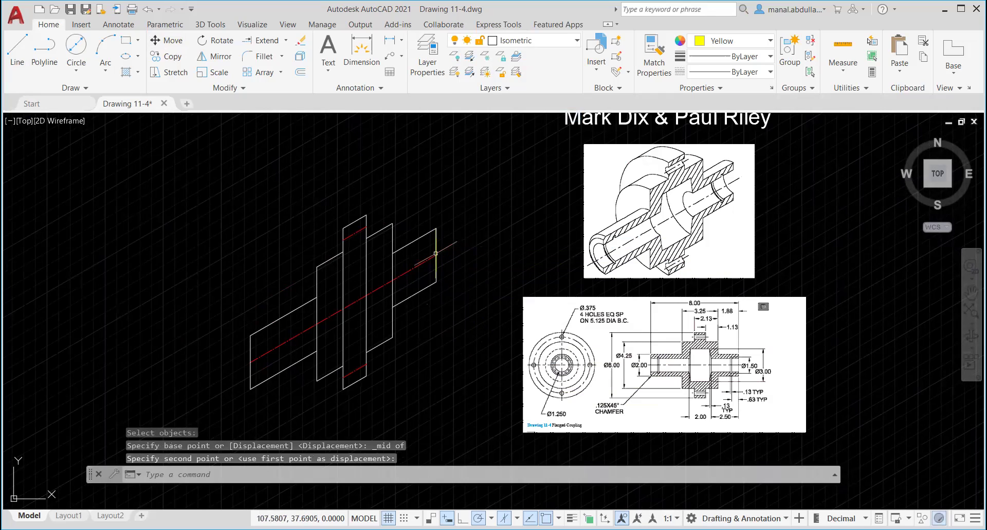
{"action": "key", "text": "Escape"}
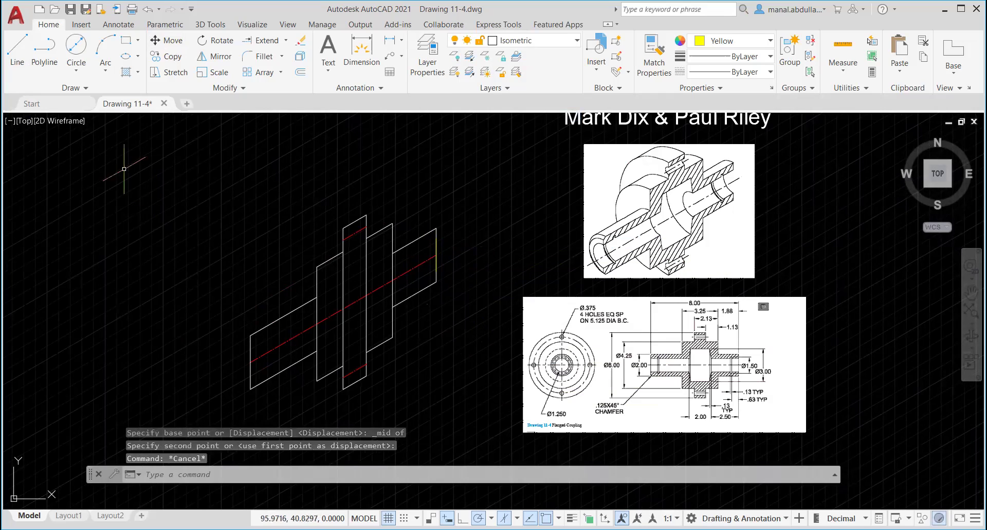
Draw the upper and lower bore lines from the 1.25 line's two ends, parallel to the axis, to the left pipe's end edge.
{"action": "left_click", "coordinate": [18, 51]}
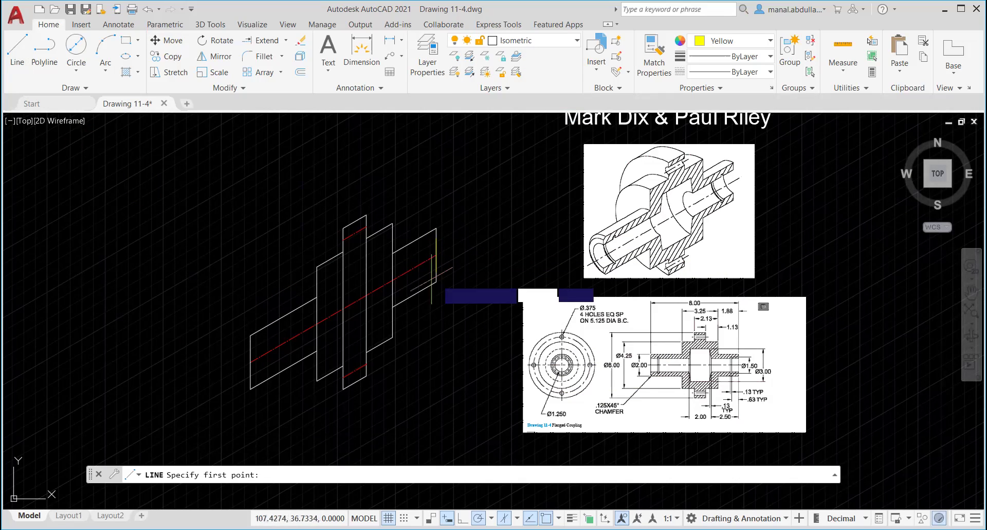
{"action": "left_click", "coordinate": [436, 237]}
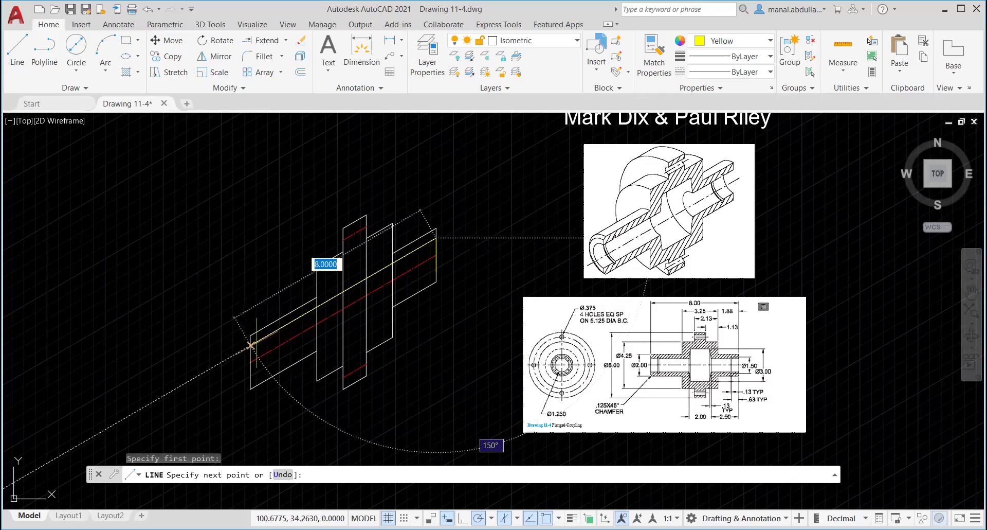
{"action": "left_click", "coordinate": [252, 343]}
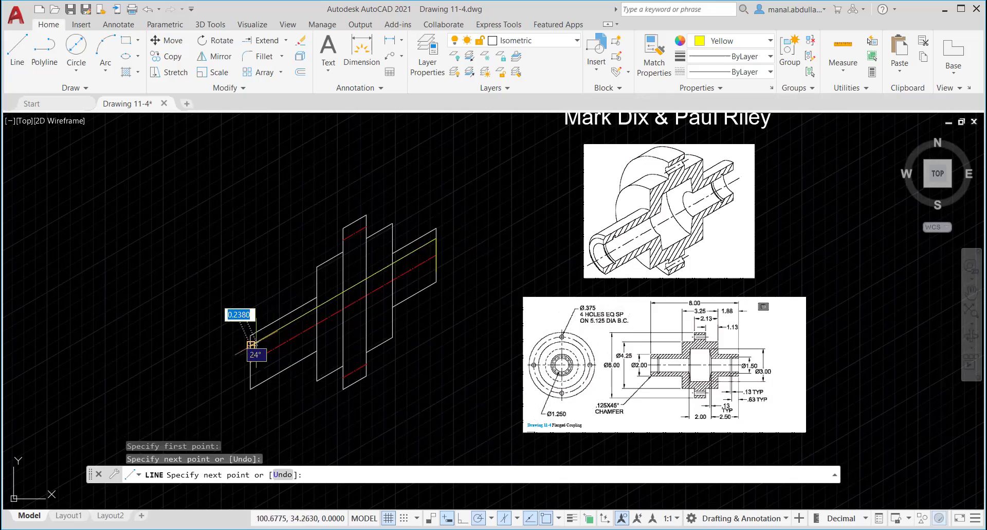
{"action": "key", "text": "Return"}
{"action": "key", "text": "Return"}
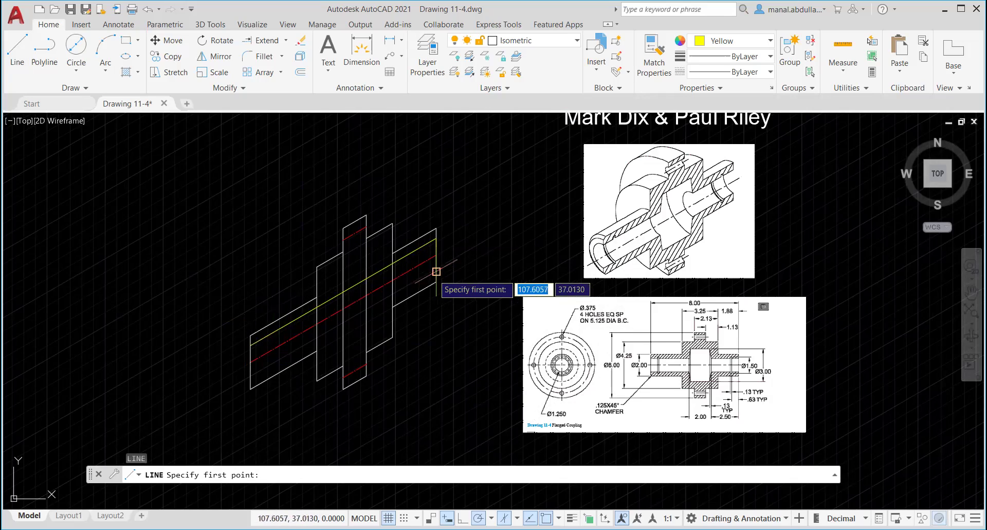
{"action": "left_click", "coordinate": [436, 269]}
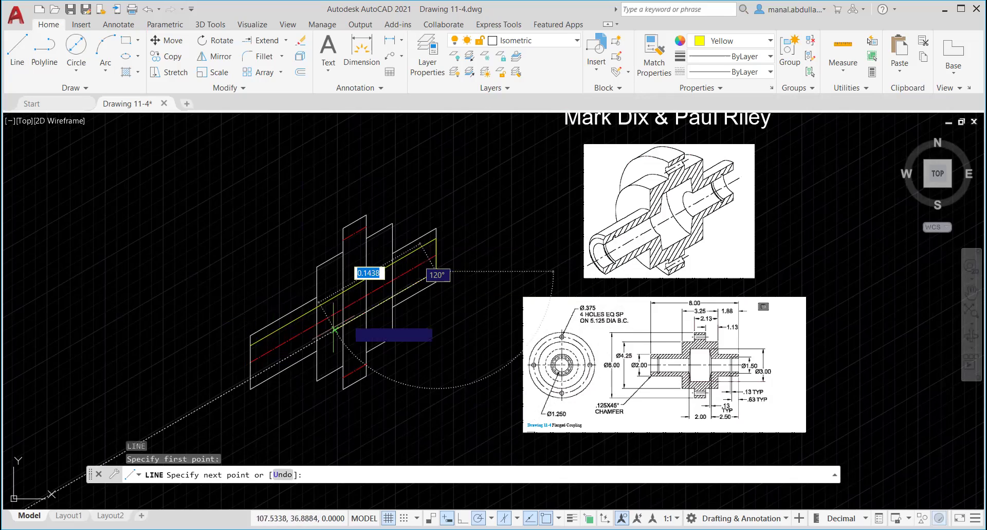
{"action": "left_click", "coordinate": [250, 377]}
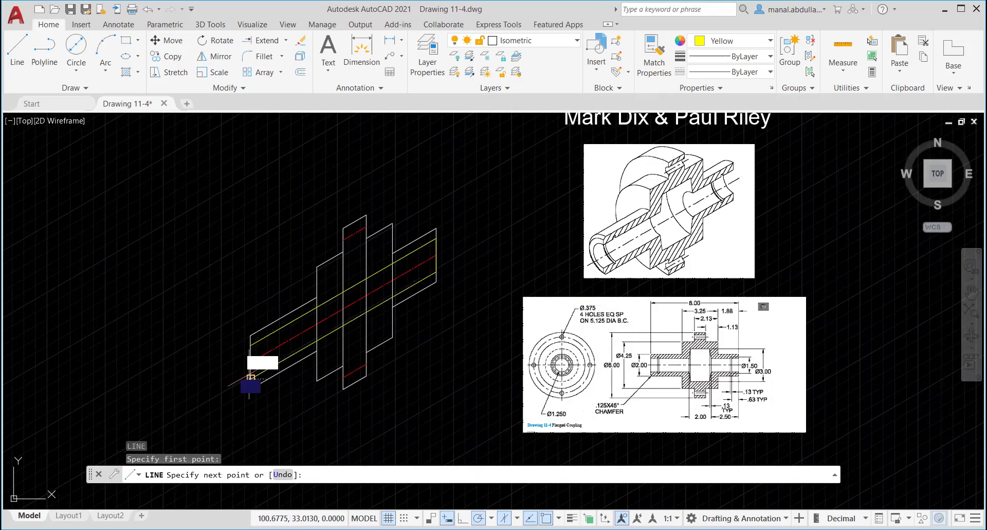
Draw a vertical line at the left pipe's end edge from the lower bore line to the upper bore line.
{"action": "key", "text": "Return"}
{"action": "left_click", "coordinate": [17, 49]}
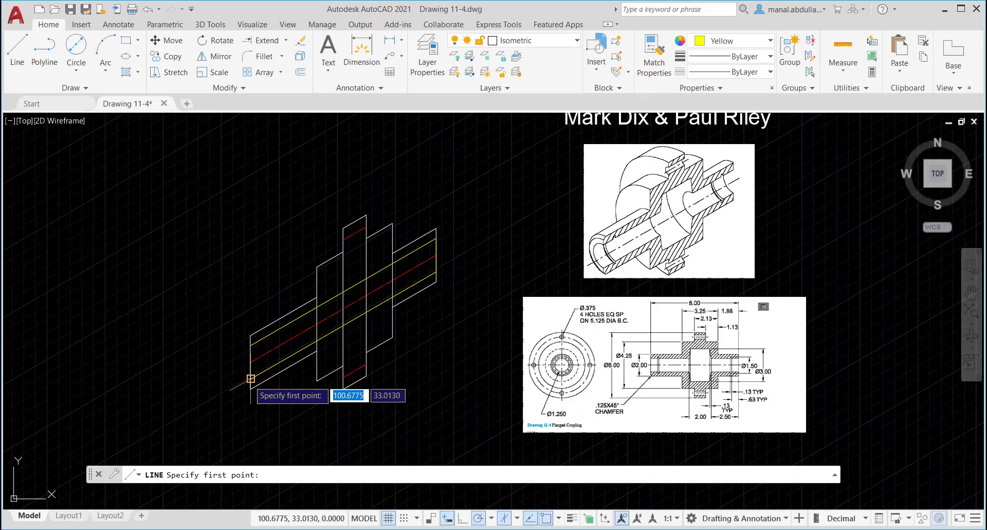
{"action": "left_click", "coordinate": [251, 378]}
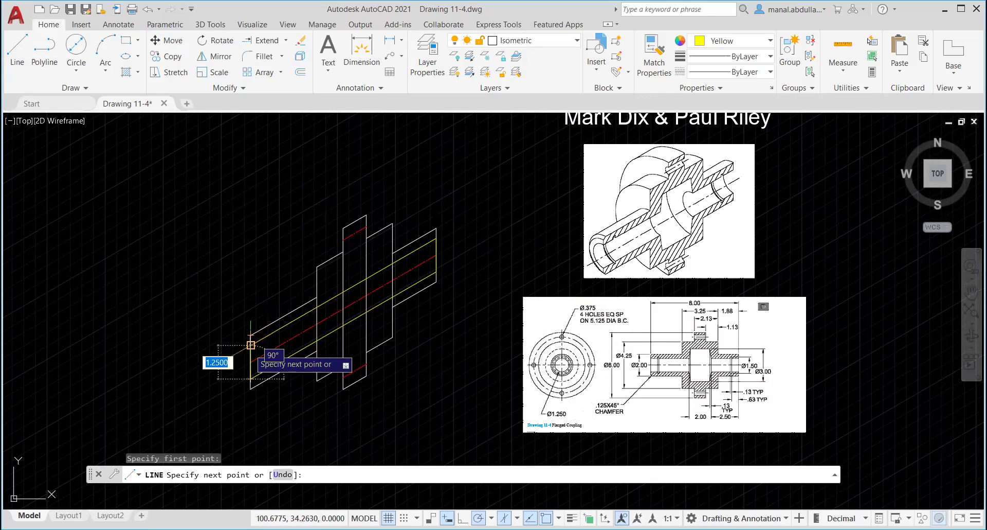
{"action": "scroll", "coordinate": [250, 339], "scroll_direction": "up", "scroll_amount": 4}
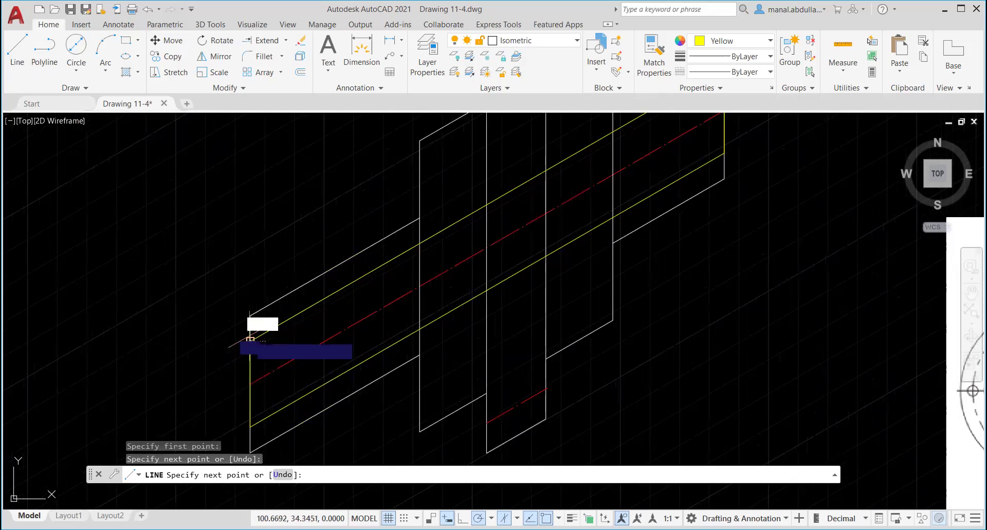
{"action": "scroll", "coordinate": [378, 334], "scroll_direction": "down", "scroll_amount": 4}
{"action": "key", "text": "Return"}
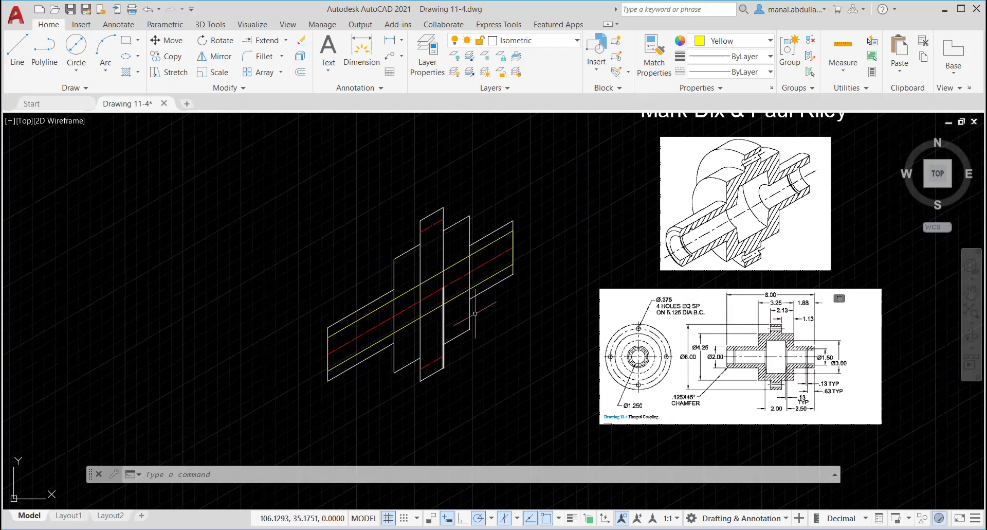
Draw a vertical line 1.5 long in the empty space between the coupling profile and the dimensioned reference, for the groove diameter.
{"action": "scroll", "coordinate": [480, 317], "scroll_direction": "up", "scroll_amount": 2}
{"action": "mouse_move", "coordinate": [483, 302]}
{"action": "middle_mouse_down"}
{"action": "mouse_move", "coordinate": [468, 326]}
{"action": "mouse_move", "coordinate": [315, 313]}
{"action": "mouse_move", "coordinate": [222, 267]}
{"action": "middle_mouse_up"}
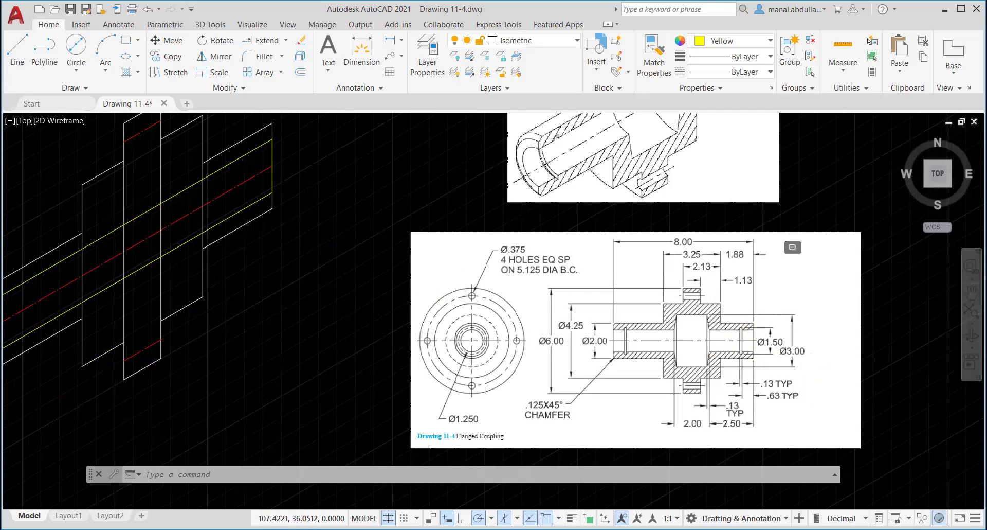
{"action": "scroll", "coordinate": [263, 234], "scroll_direction": "down", "scroll_amount": 2}
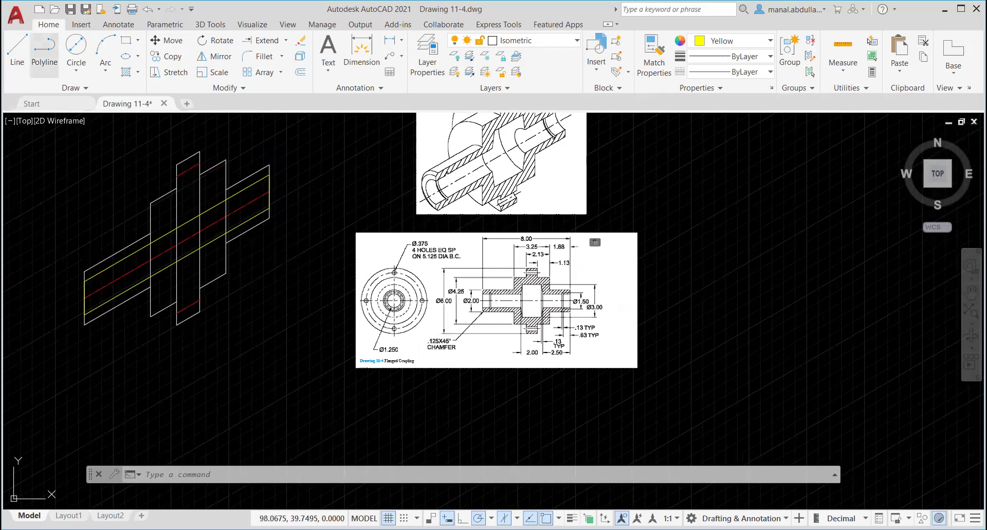
{"action": "left_click", "coordinate": [17, 51]}
{"action": "left_click", "coordinate": [292, 360]}
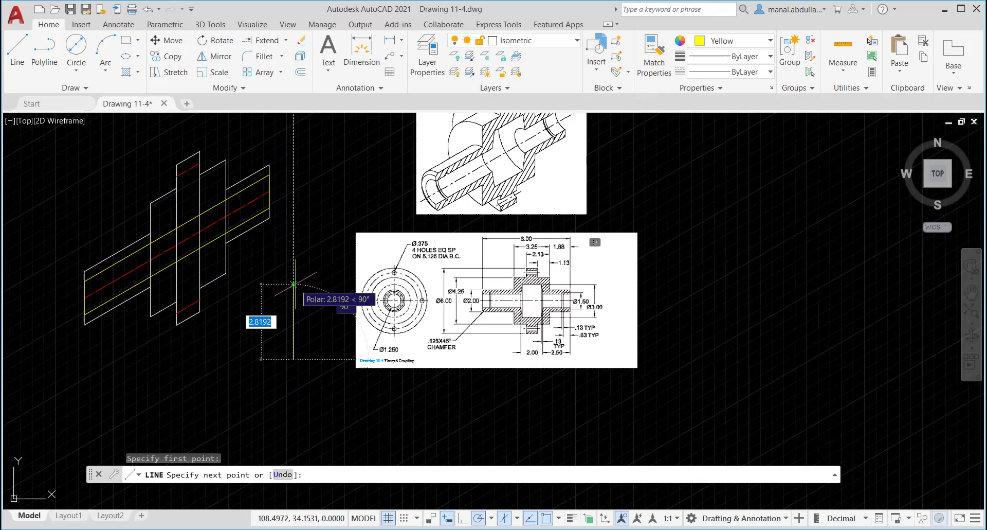
{"action": "type", "text": "1.5"}
{"action": "key", "text": "Return"}
{"action": "key", "text": "Return"}
Move the 1.5 line by its midpoint onto the end of the main centre line at the right pipe's end edge.
{"action": "left_click", "coordinate": [167, 46]}
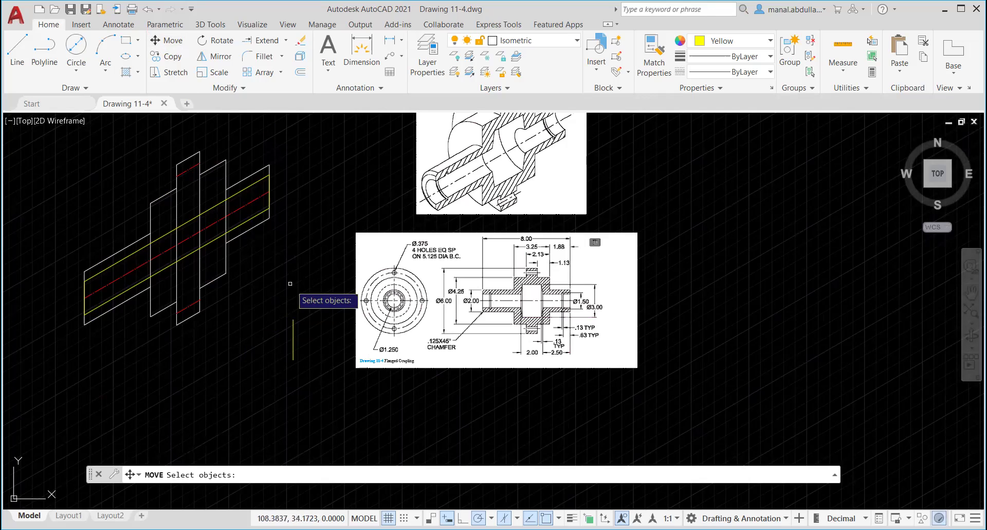
{"action": "left_click", "coordinate": [294, 336]}
{"action": "key", "text": "Return"}
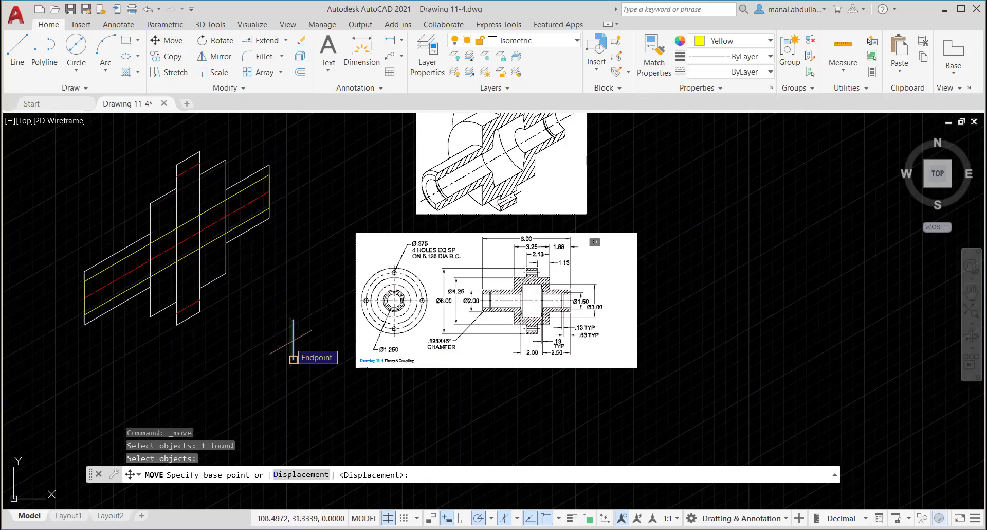
{"action": "right_click", "coordinate": [293, 358], "text": "shift"}
{"action": "left_click", "coordinate": [329, 136]}
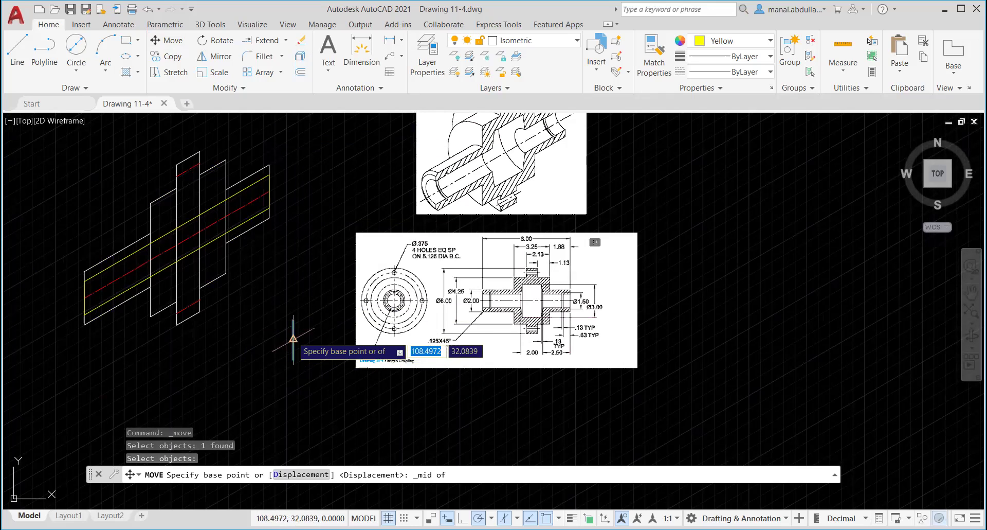
{"action": "left_click", "coordinate": [293, 339]}
{"action": "left_click", "coordinate": [268, 188]}
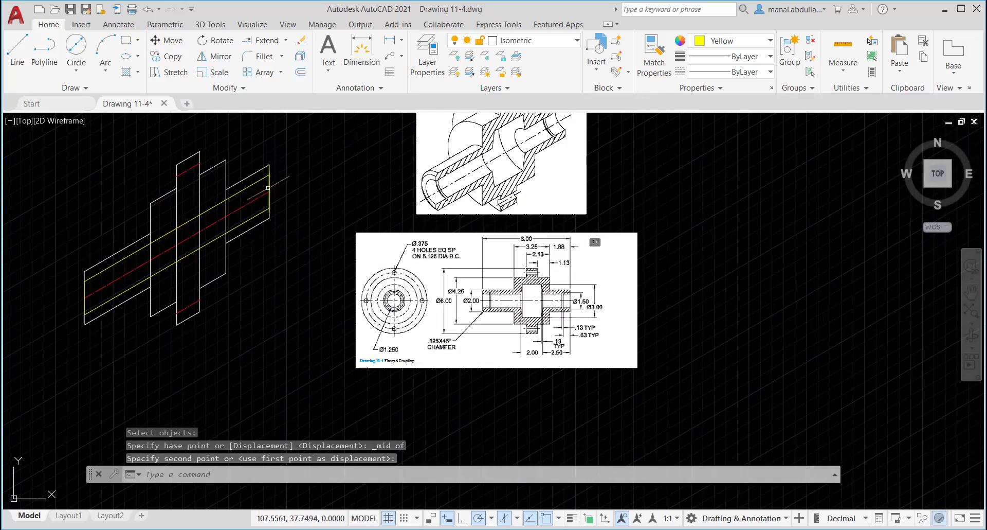
Start a line on the centre line .63 inward from the right pipe's end and draw it vertically to the 1.5 line's upper-end level.
{"action": "mouse_move", "coordinate": [244, 215]}
{"action": "middle_mouse_down"}
{"action": "mouse_move", "coordinate": [269, 269]}
{"action": "mouse_move", "coordinate": [337, 317]}
{"action": "middle_mouse_up"}
{"action": "scroll", "coordinate": [352, 313], "scroll_direction": "up", "scroll_amount": 2}
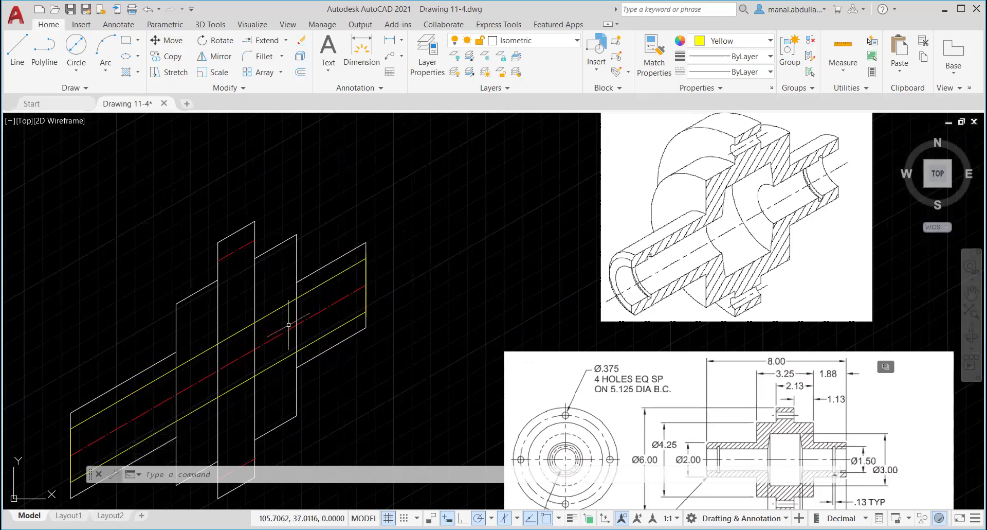
{"action": "left_click", "coordinate": [15, 57]}
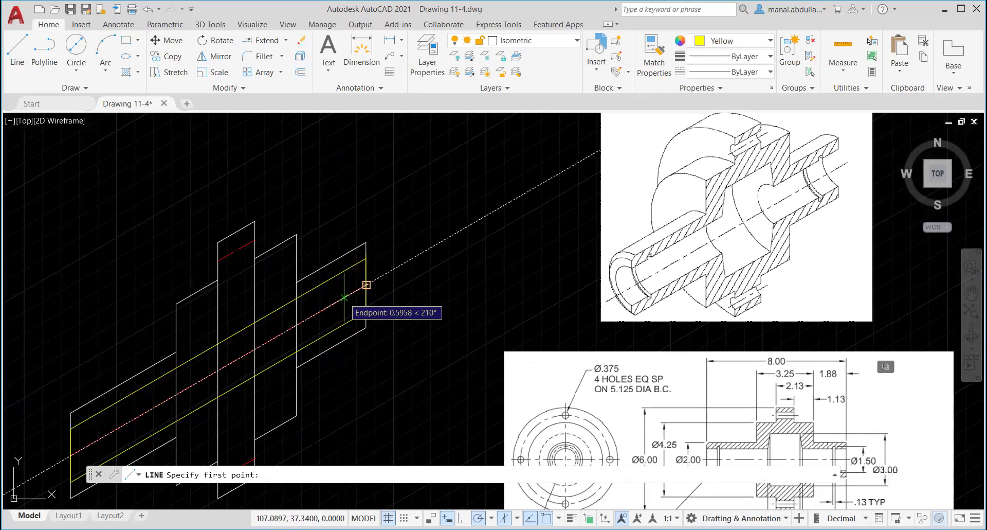
{"action": "type", "text": ".63"}
{"action": "key", "text": "Return"}
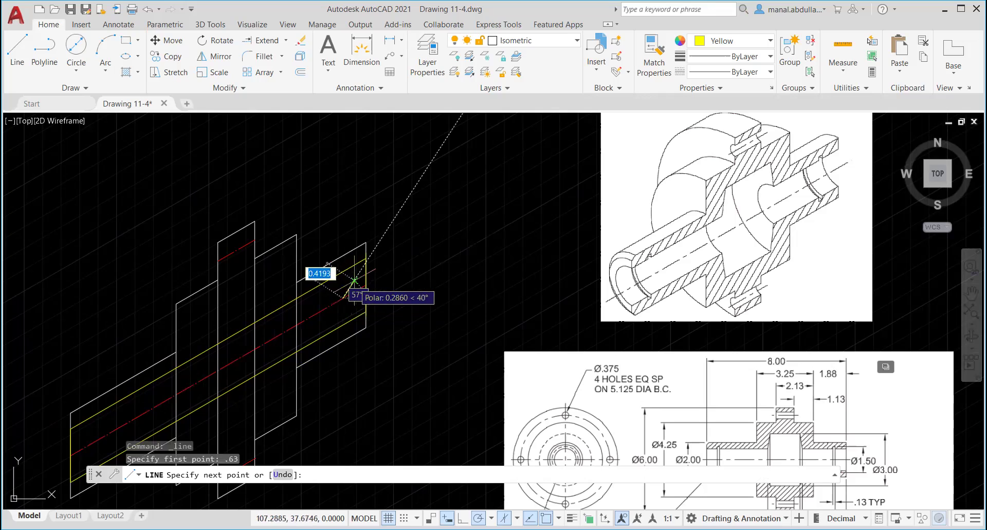
{"action": "scroll", "coordinate": [348, 258], "scroll_direction": "up", "scroll_amount": 2}
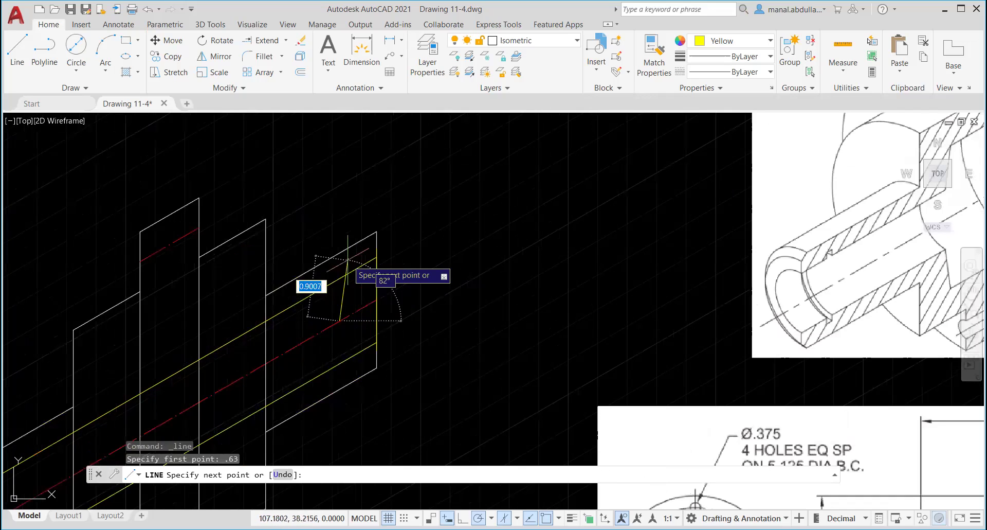
{"action": "scroll", "coordinate": [348, 259], "scroll_direction": "up", "scroll_amount": 2}
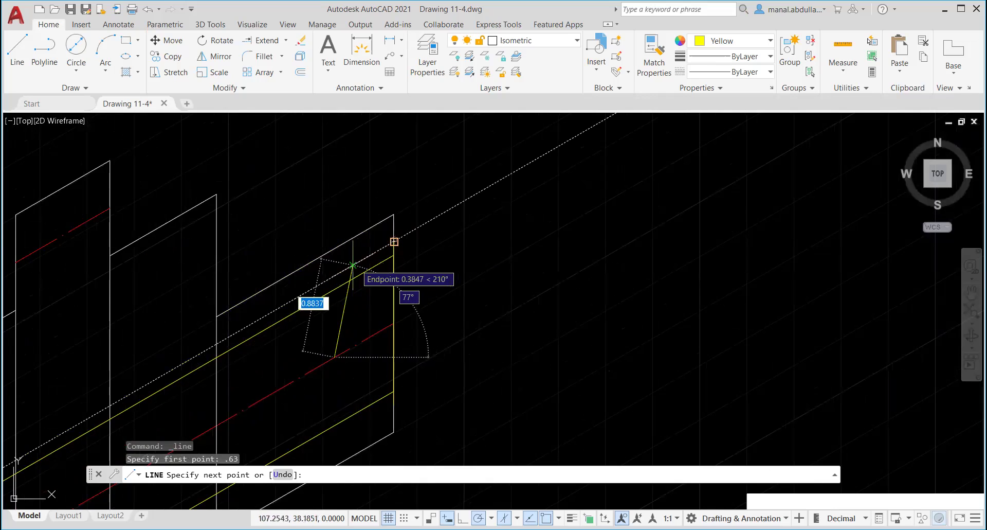
{"action": "left_click", "coordinate": [334, 275]}
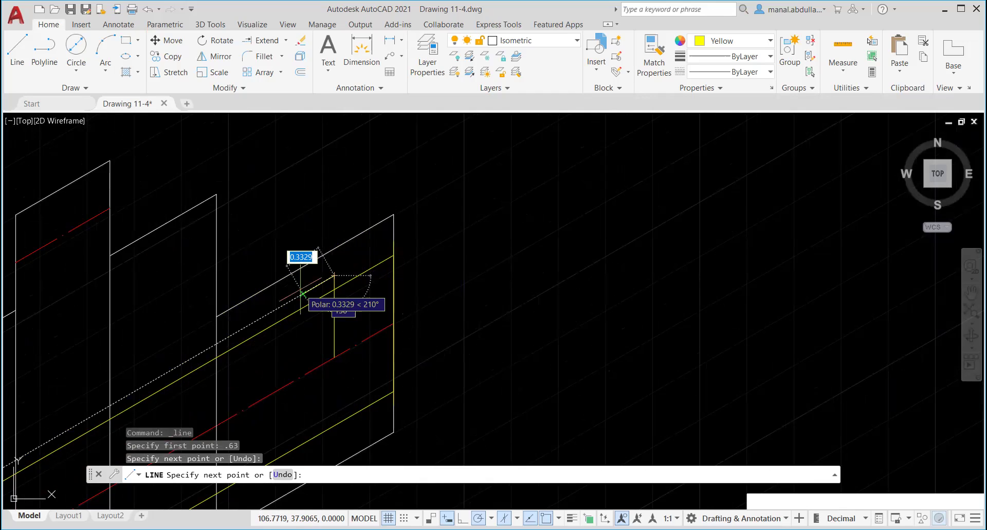
Continue the line .13 leftward parallel to the axis and vertically back down to the centre line, outlining the upper half of the groove.
{"action": "type", "text": ".13"}
{"action": "key", "text": "Return"}
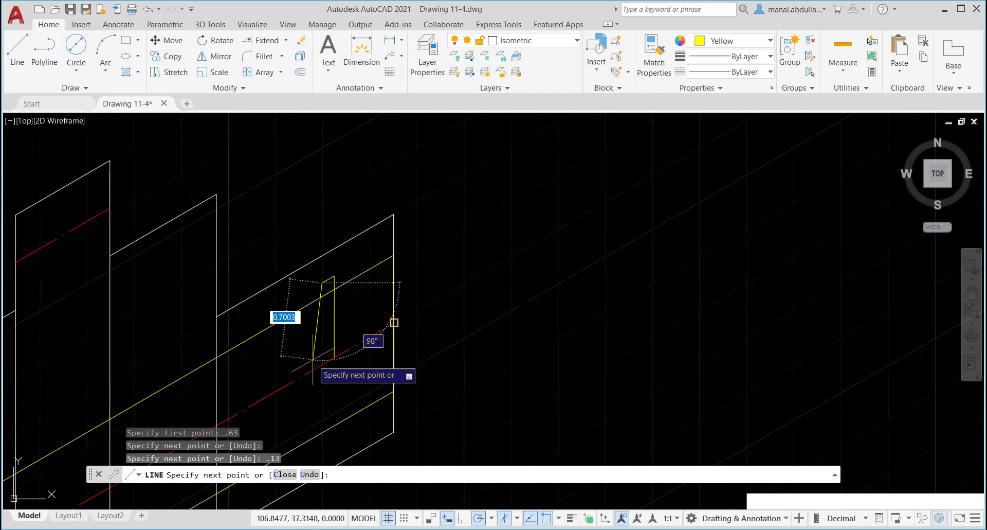
{"action": "left_click", "coordinate": [322, 364]}
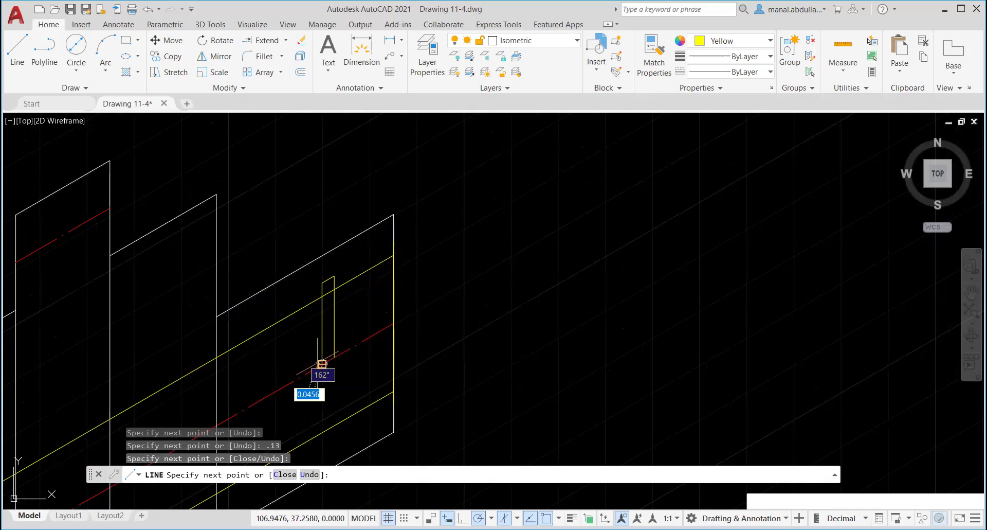
{"action": "key", "text": "Return"}
Copy the groove's right vertical line downward from its upper end to its lower end on the centre line.
{"action": "scroll", "coordinate": [351, 374], "scroll_direction": "down", "scroll_amount": 2}
{"action": "middle_click_drag", "start_coordinate": [352, 380], "coordinate": [357, 281]}
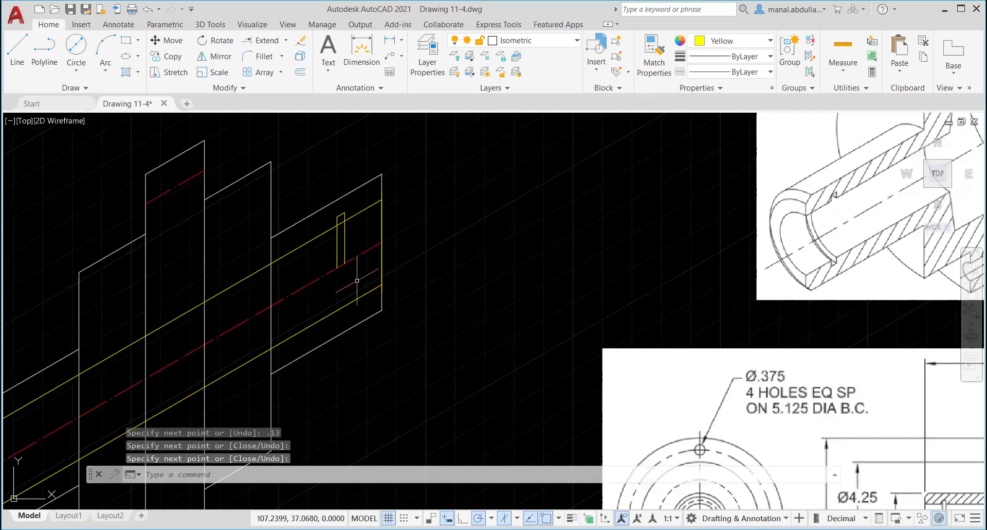
{"action": "left_click", "coordinate": [160, 59]}
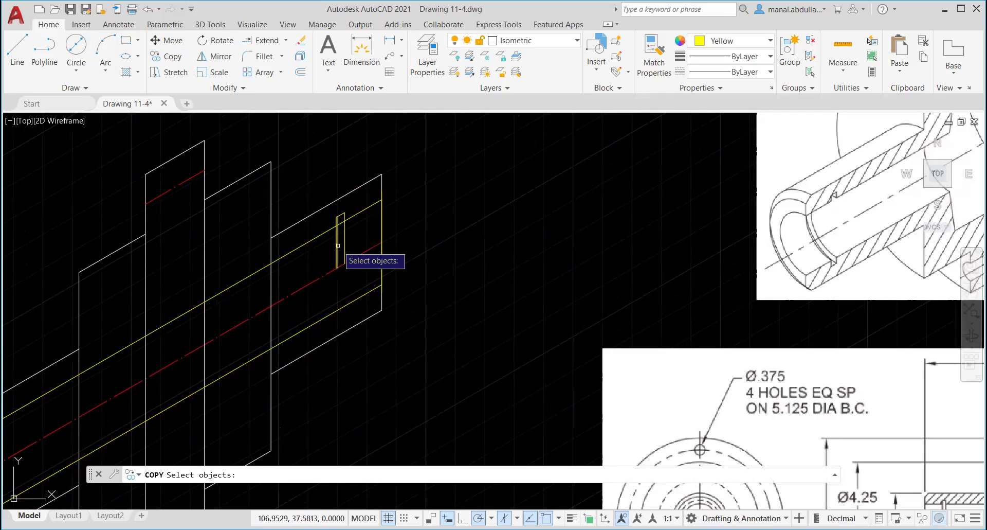
{"action": "left_click", "coordinate": [344, 244]}
{"action": "key", "text": "Return"}
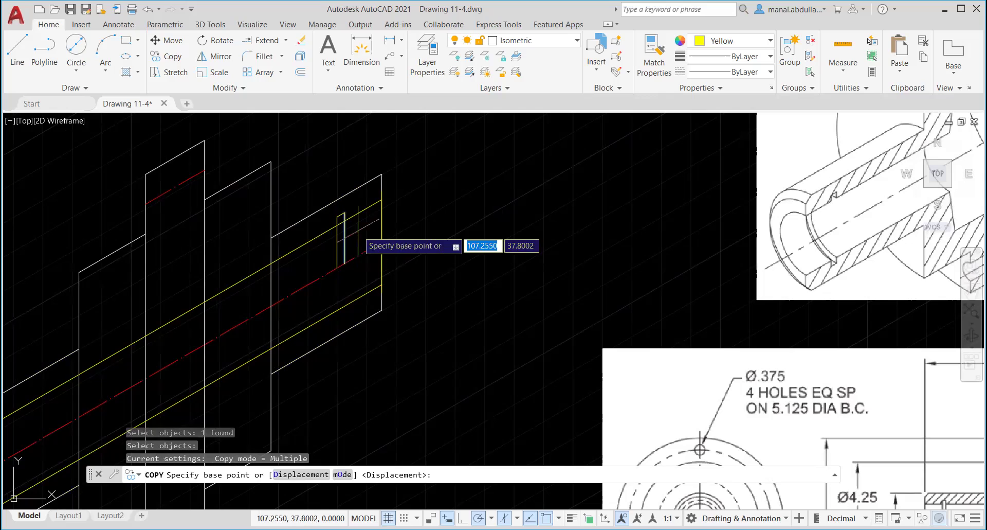
{"action": "left_click", "coordinate": [344, 212]}
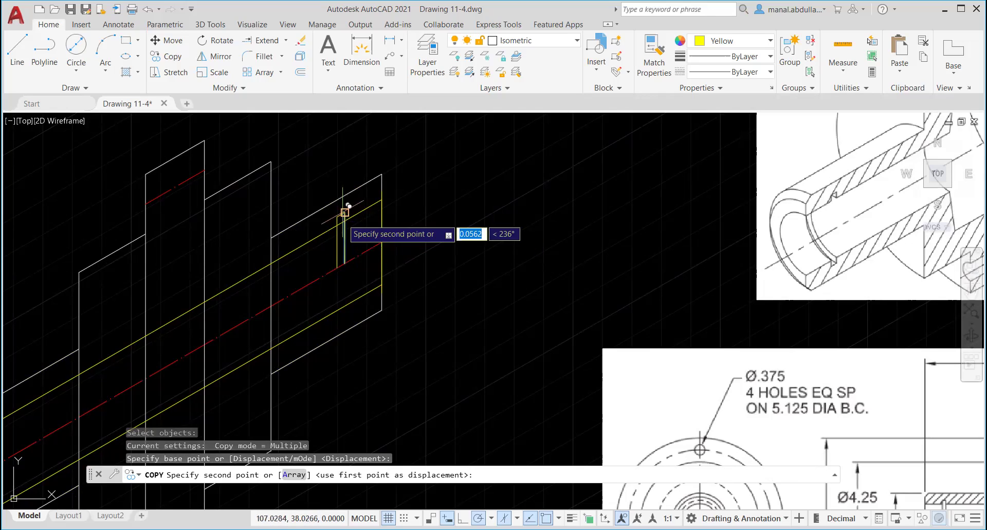
{"action": "left_click", "coordinate": [344, 263]}
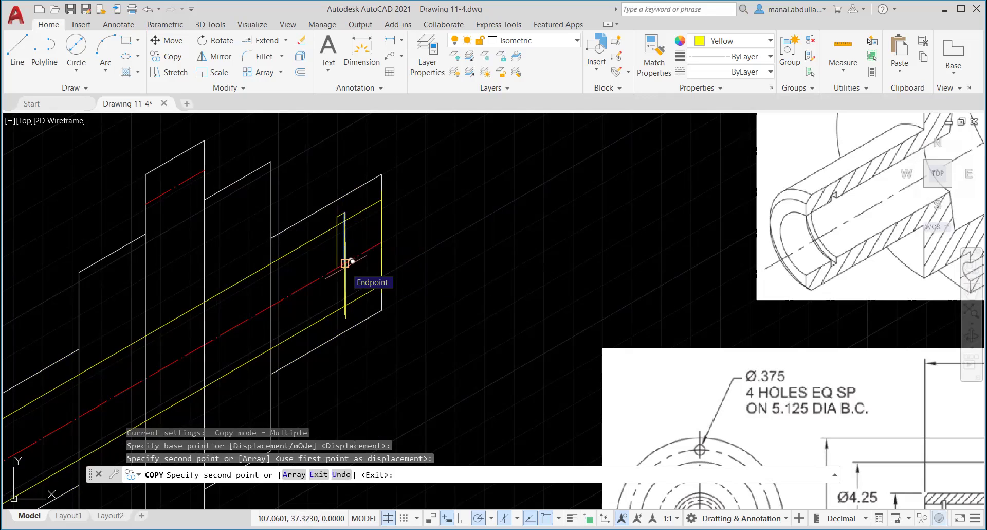
{"action": "key", "text": "Return"}
Copy the groove's left vertical line downward from its upper end to its lower end on the centre line.
{"action": "key", "text": "Return"}
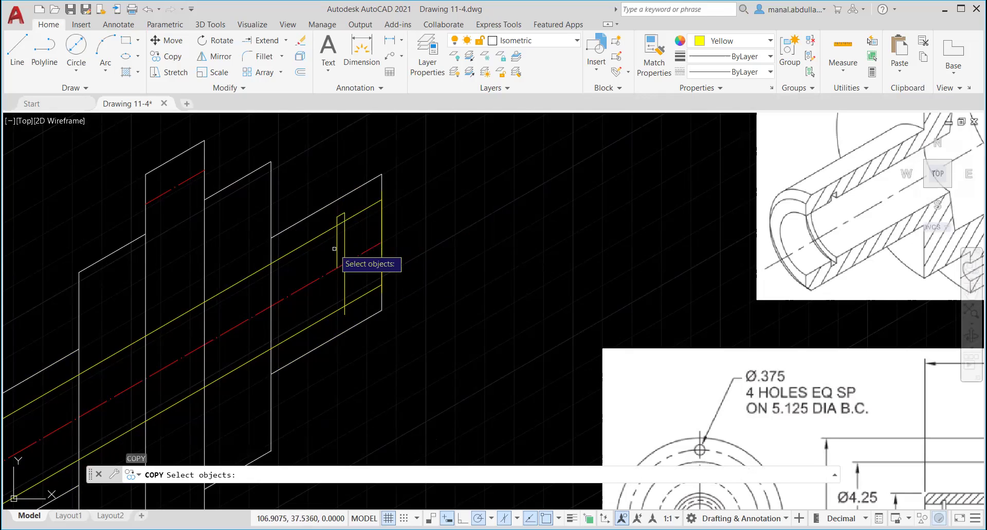
{"action": "left_click", "coordinate": [336, 248]}
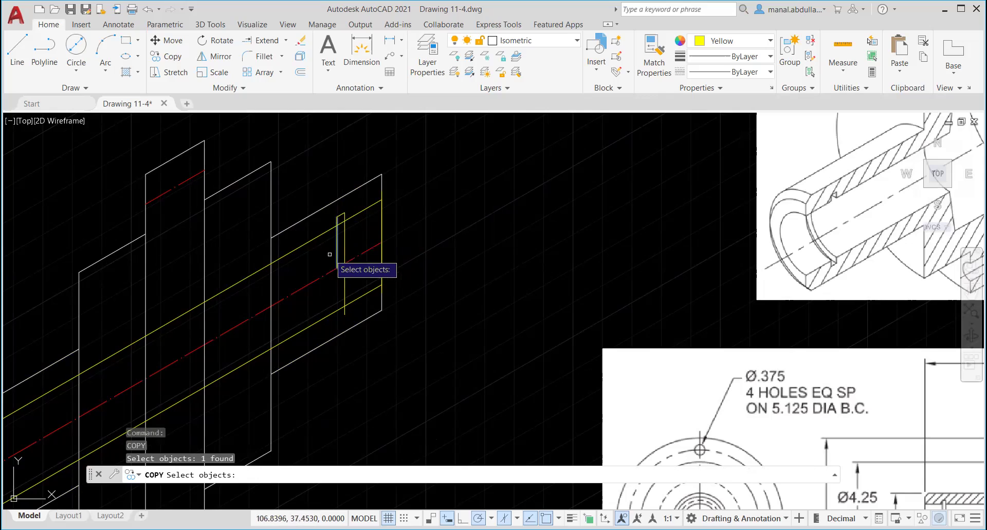
{"action": "key", "text": "Return"}
{"action": "left_click", "coordinate": [337, 215]}
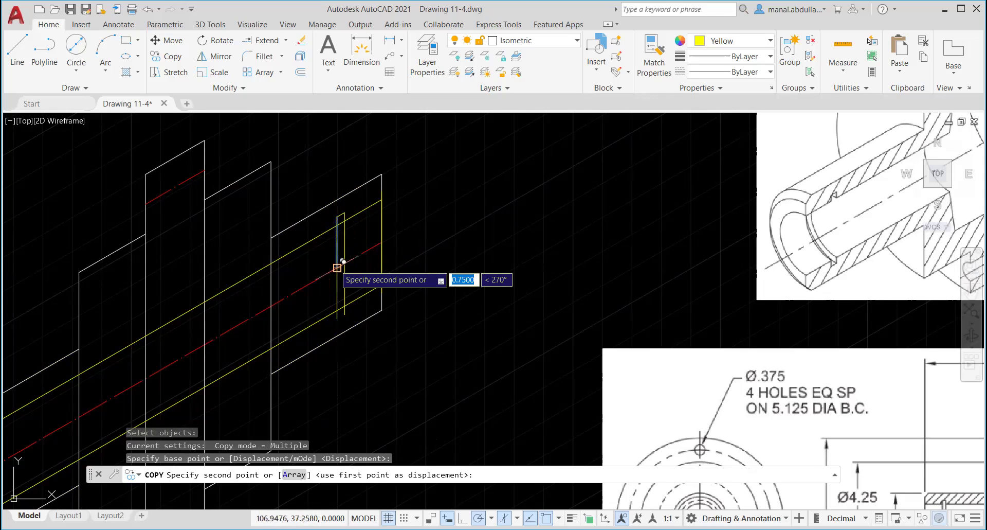
{"action": "left_click", "coordinate": [337, 268]}
{"action": "key", "text": "Return"}
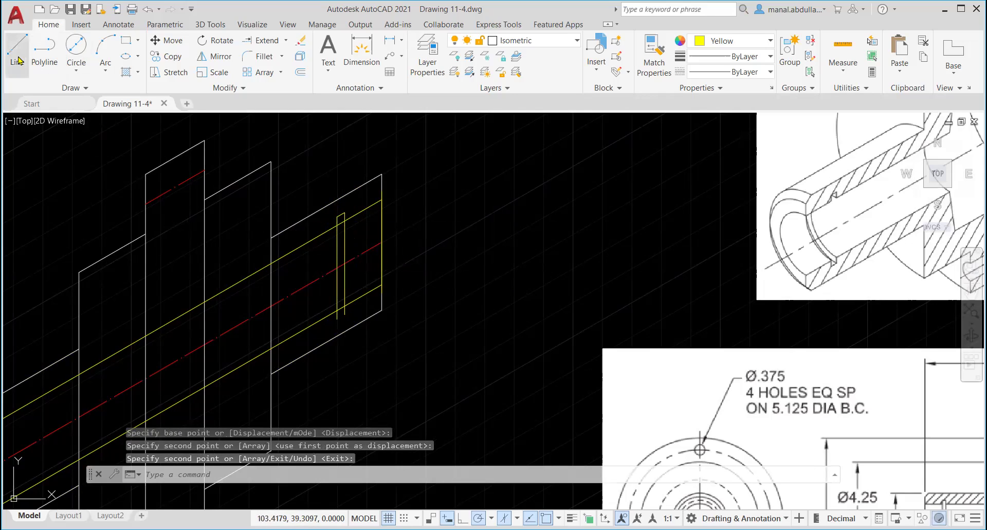
Close the bottom of the groove in the right pipe with a line between the lower ends of its two vertical lines.
{"action": "key", "text": "l"}
{"action": "key", "text": "Return"}
{"action": "scroll", "coordinate": [404, 386], "scroll_direction": "up", "scroll_amount": 2}
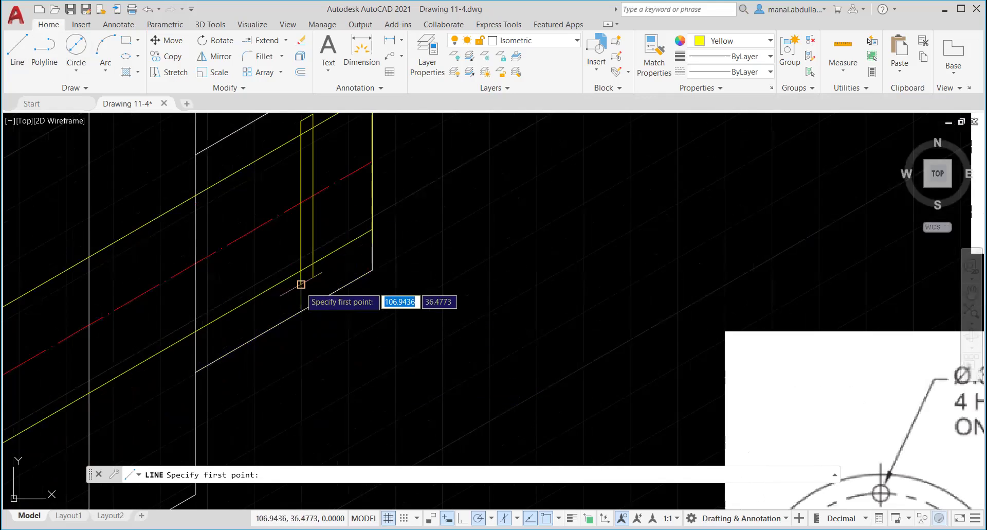
{"action": "left_click", "coordinate": [302, 284]}
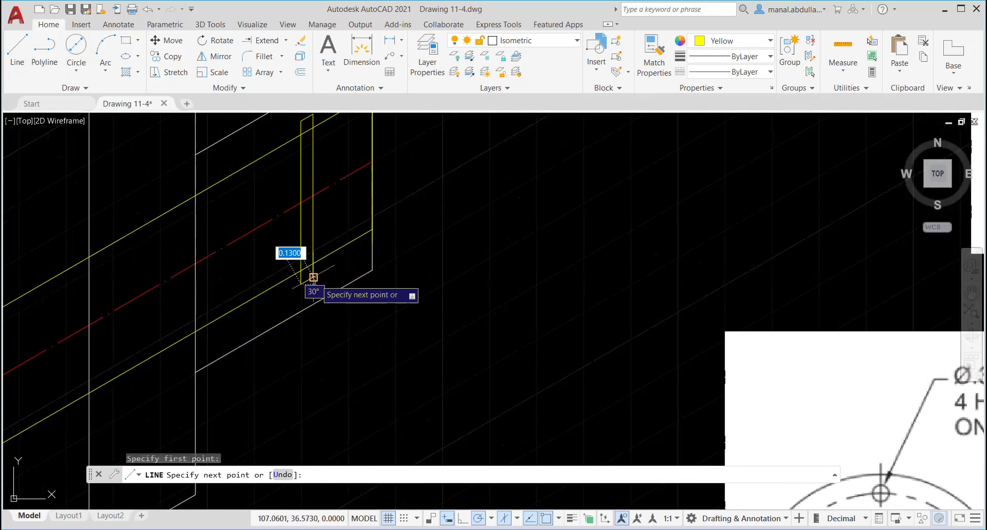
{"action": "left_click", "coordinate": [316, 280]}
{"action": "key", "text": "Return"}
Offset the bore's vertical line at the left pipe's end edge by .63 toward the inside of the coupling.
{"action": "scroll", "coordinate": [373, 373], "scroll_direction": "down", "scroll_amount": 2}
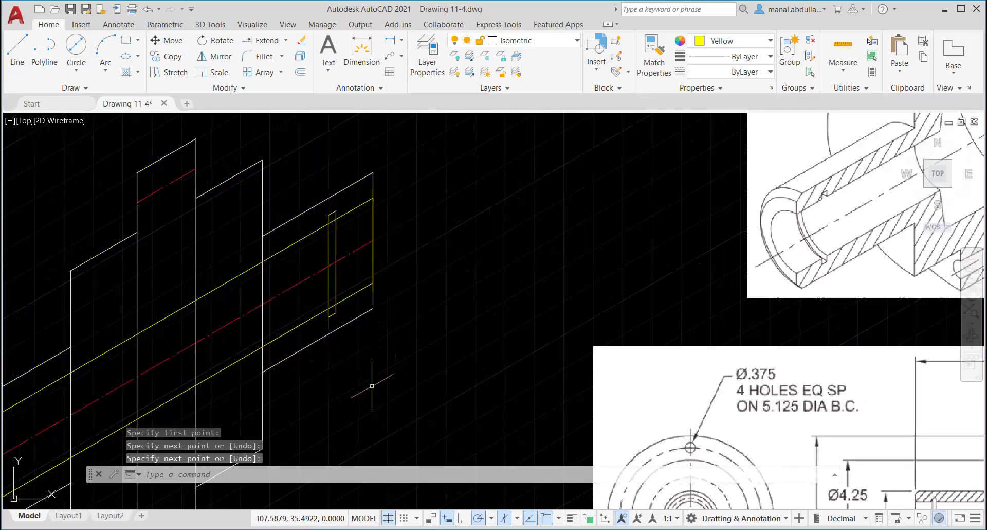
{"action": "scroll", "coordinate": [371, 383], "scroll_direction": "down", "scroll_amount": 2}
{"action": "middle_click_drag", "start_coordinate": [333, 400], "coordinate": [438, 321]}
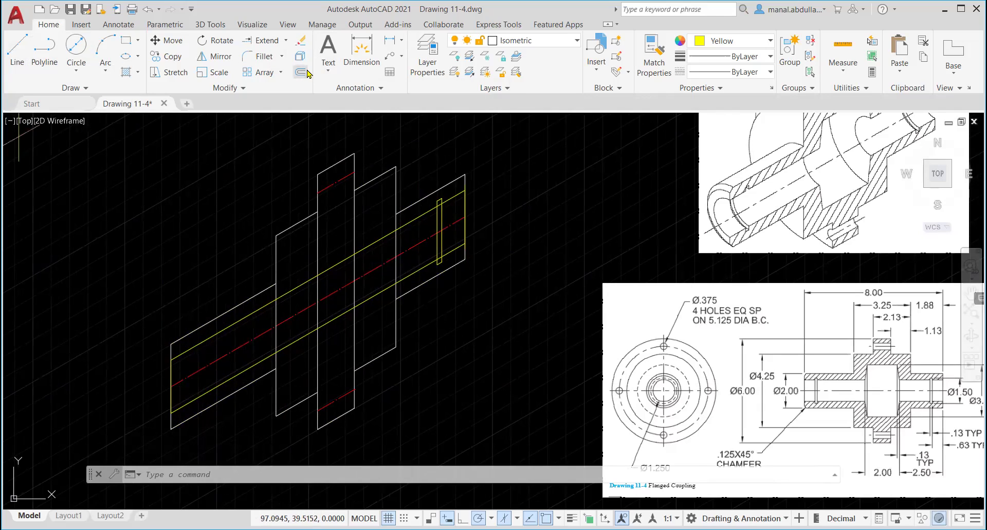
{"action": "left_click", "coordinate": [301, 72]}
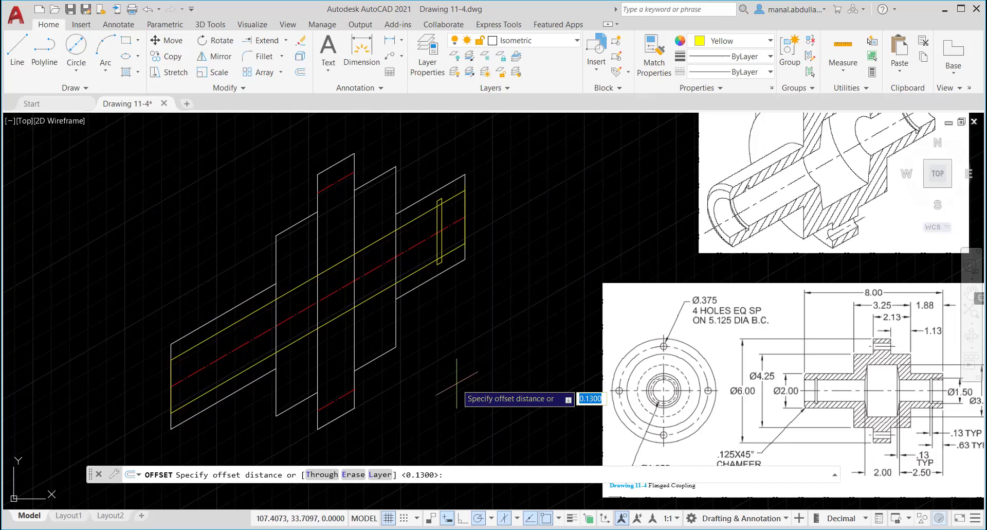
{"action": "type", "text": ".63"}
{"action": "key", "text": "Return"}
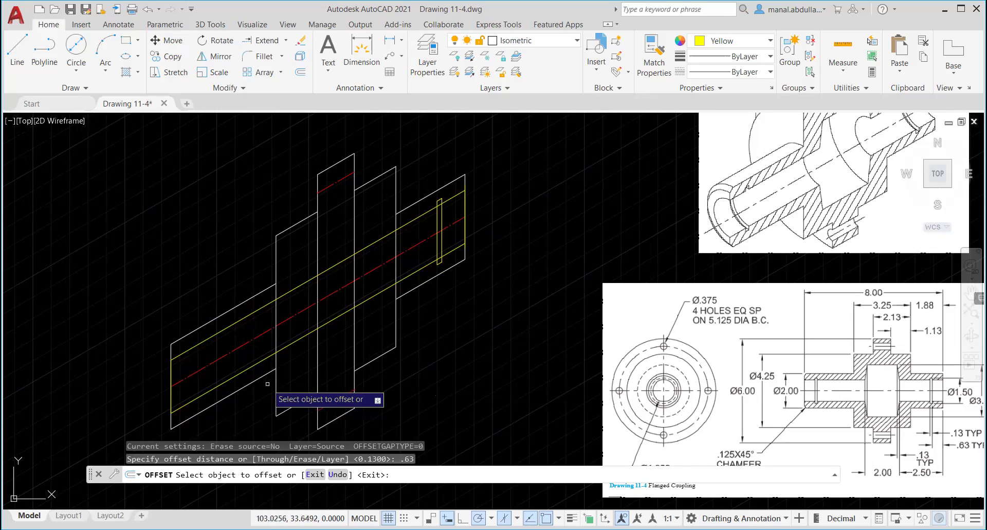
{"action": "left_click", "coordinate": [171, 394]}
{"action": "left_click", "coordinate": [202, 386]}
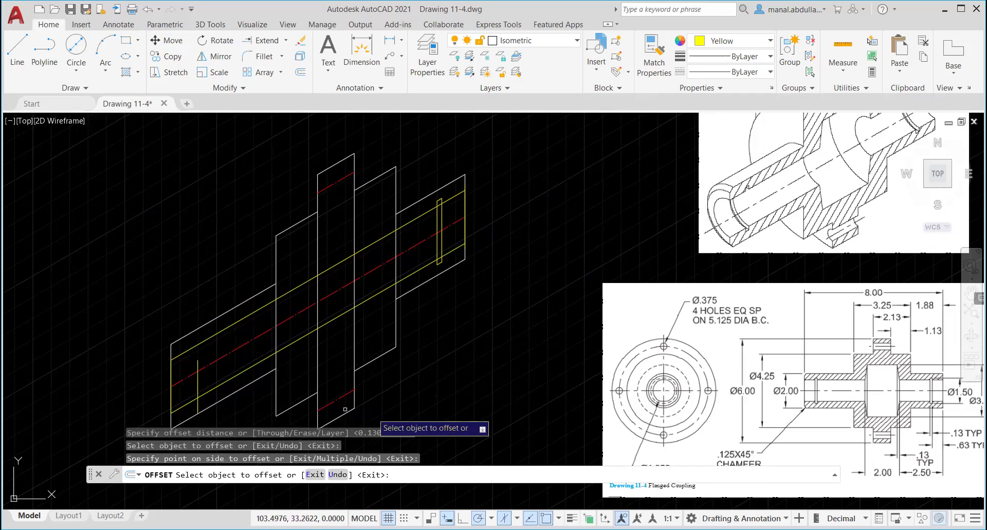
Copy the complete groove outline from the right pipe to the left pipe, from its left-edge midpoint to the .63 offset line's intersection with the centre line.
{"action": "key", "text": "Escape"}
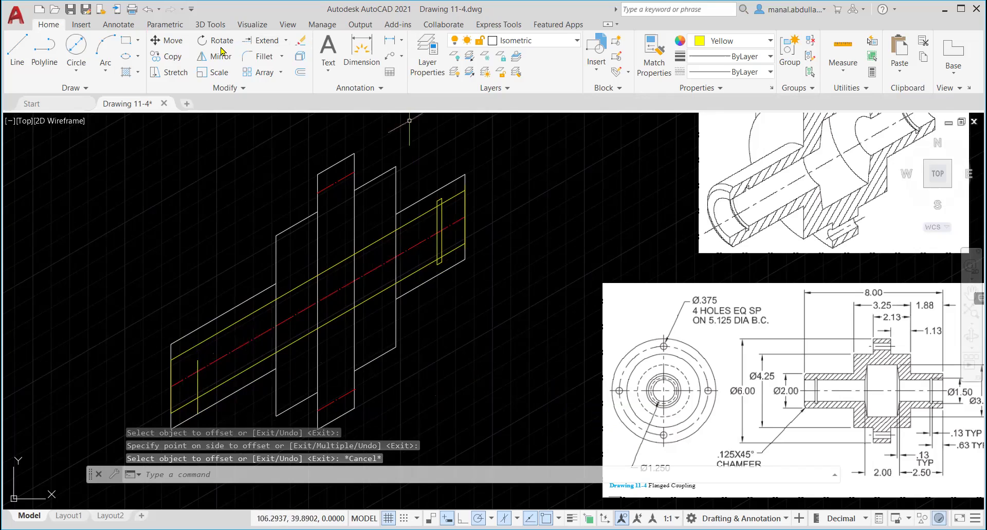
{"action": "left_click", "coordinate": [166, 56]}
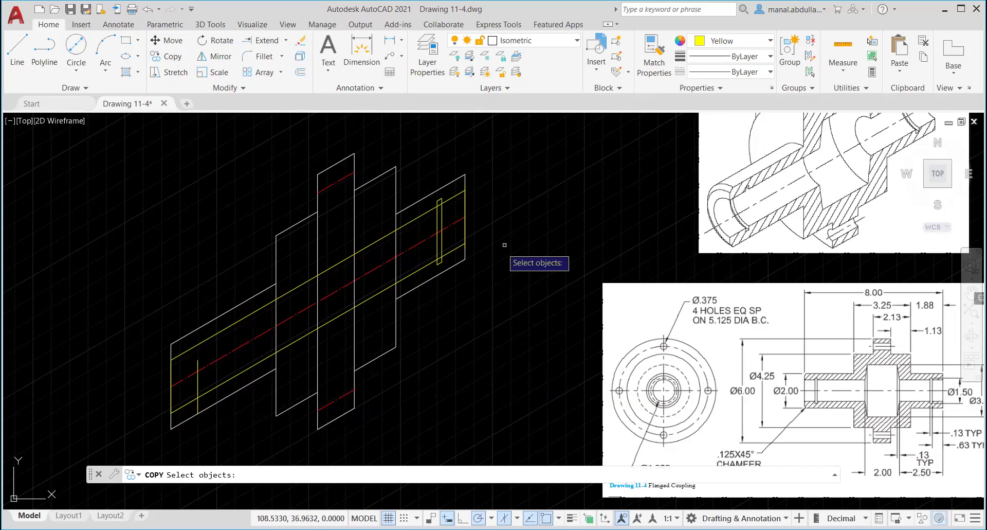
{"action": "left_click", "coordinate": [419, 295]}
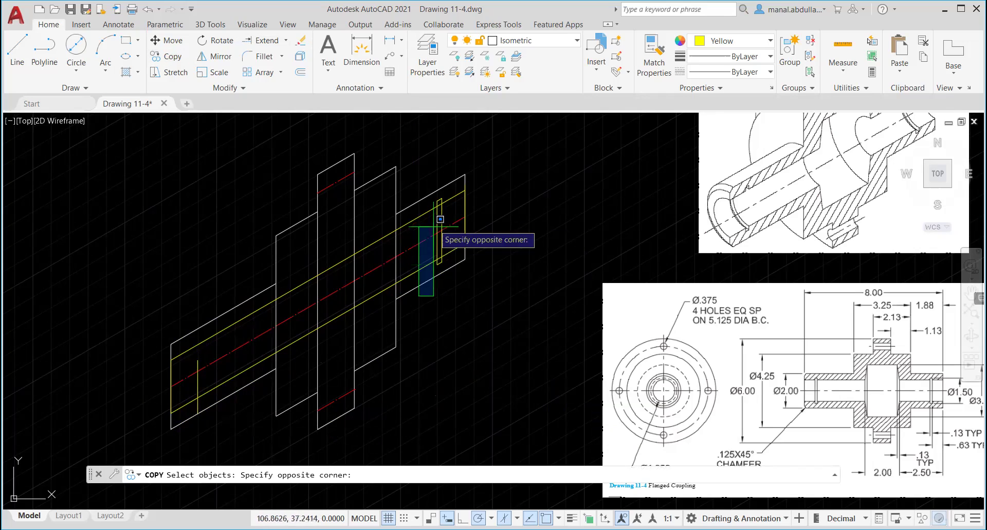
{"action": "left_click", "coordinate": [447, 187]}
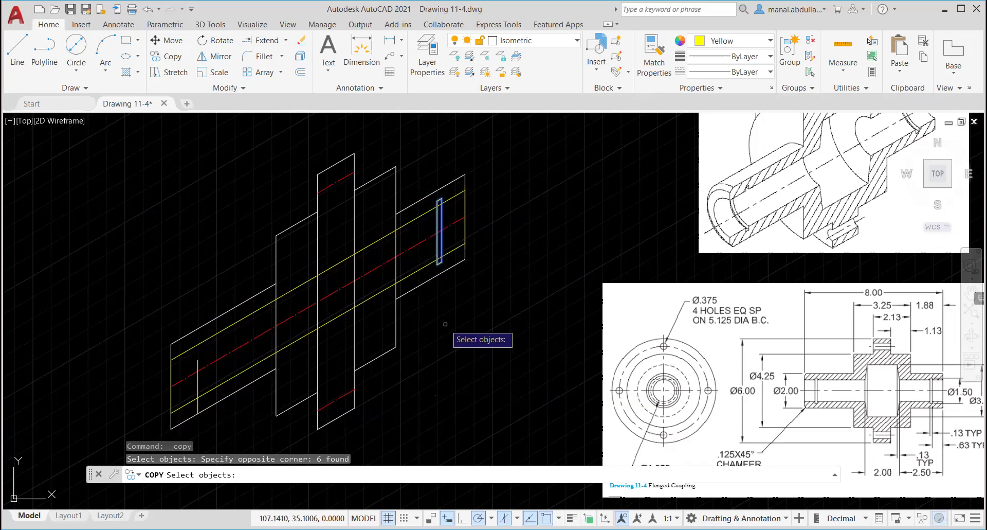
{"action": "key", "text": "Return"}
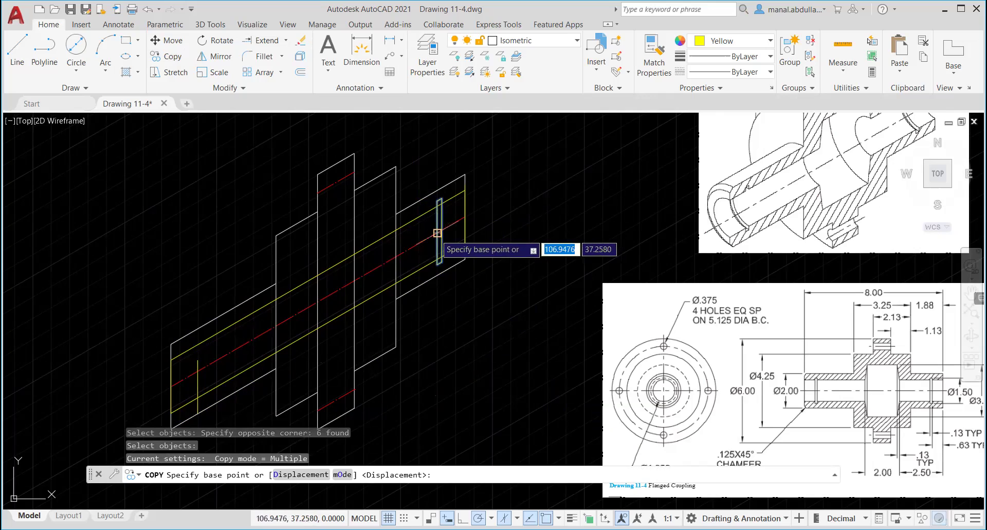
{"action": "scroll", "coordinate": [437, 233], "scroll_direction": "up", "scroll_amount": 4}
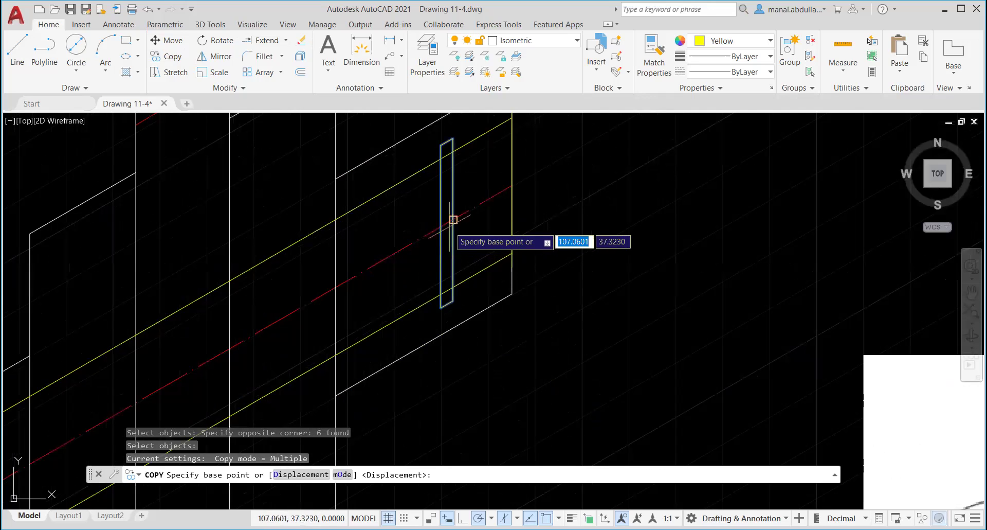
{"action": "left_click", "coordinate": [441, 227]}
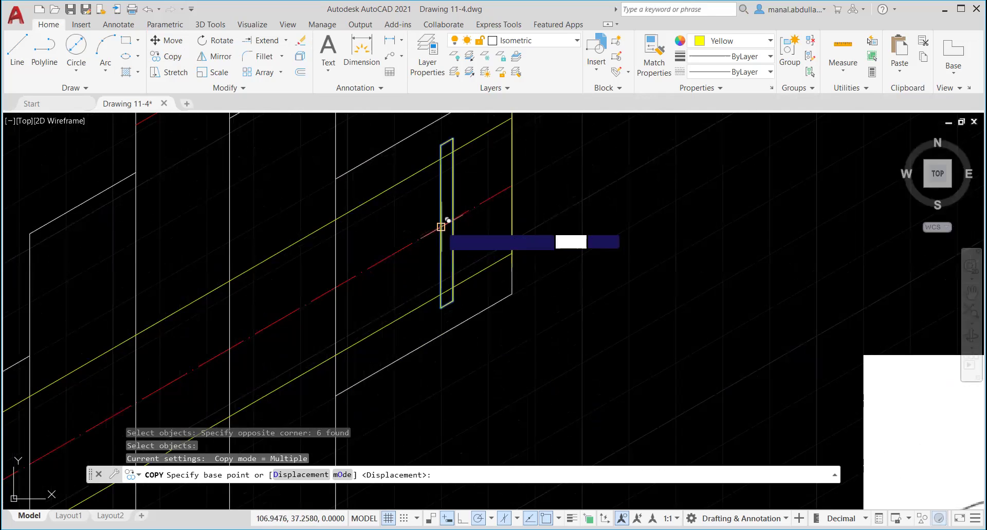
{"action": "scroll", "coordinate": [265, 350], "scroll_direction": "down", "scroll_amount": 4}
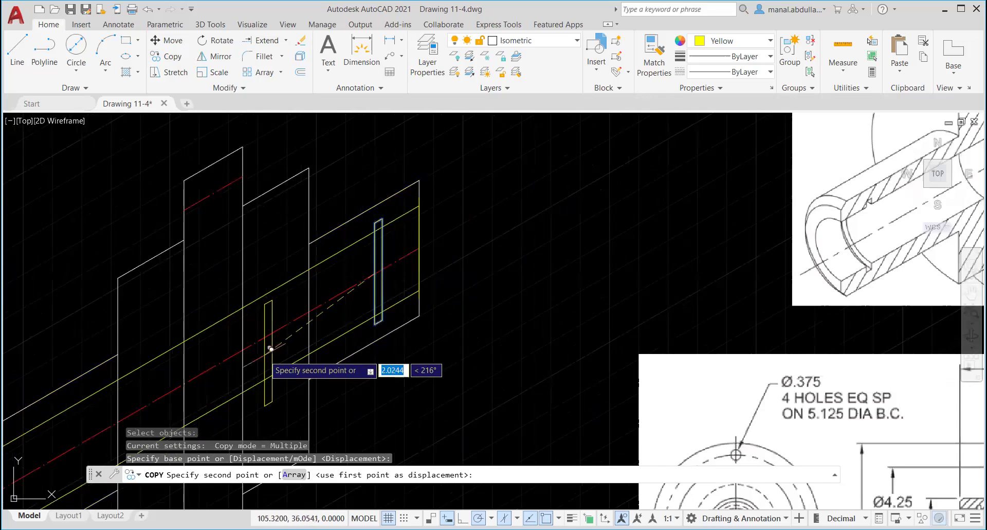
{"action": "middle_click_drag", "start_coordinate": [259, 357], "coordinate": [386, 253]}
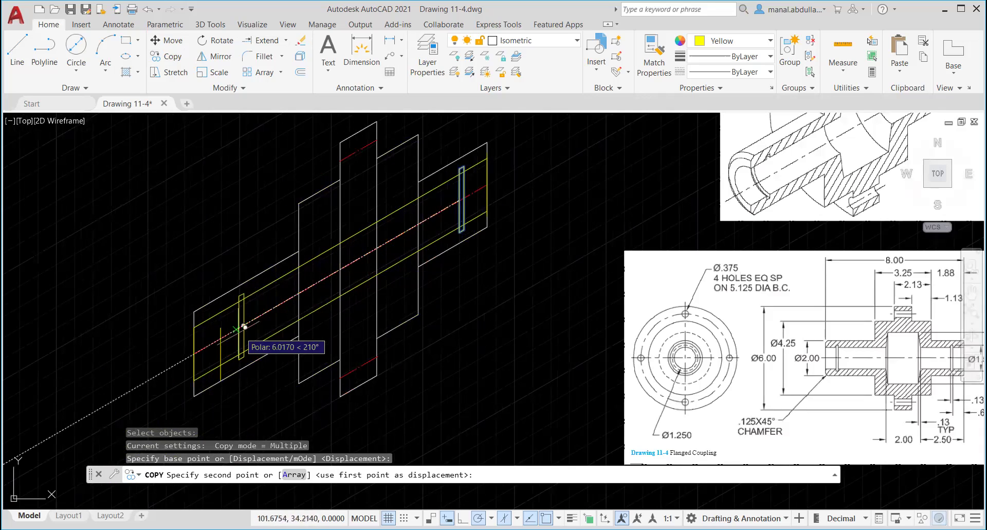
{"action": "scroll", "coordinate": [230, 337], "scroll_direction": "up", "scroll_amount": 2}
{"action": "scroll", "coordinate": [235, 330], "scroll_direction": "up", "scroll_amount": 3}
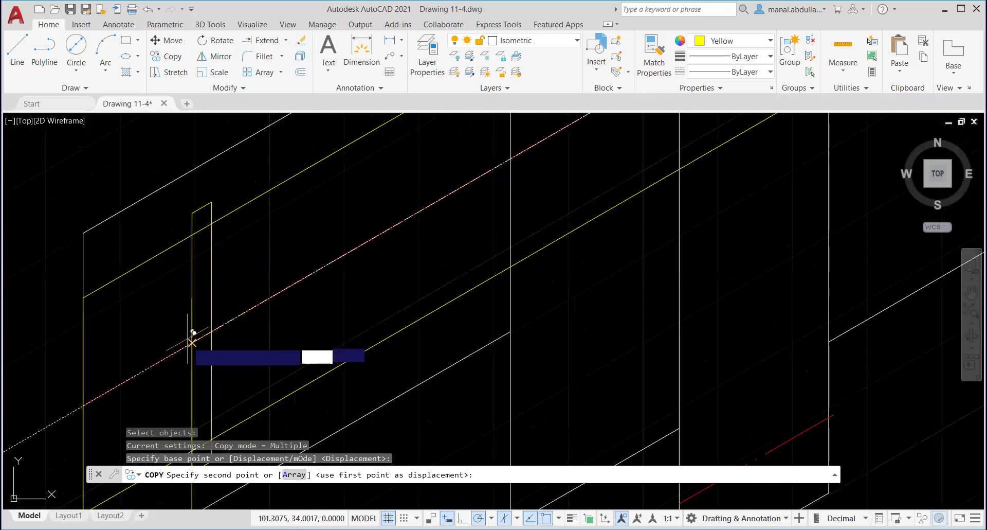
{"action": "left_click", "coordinate": [192, 343]}
{"action": "key", "text": "Escape"}
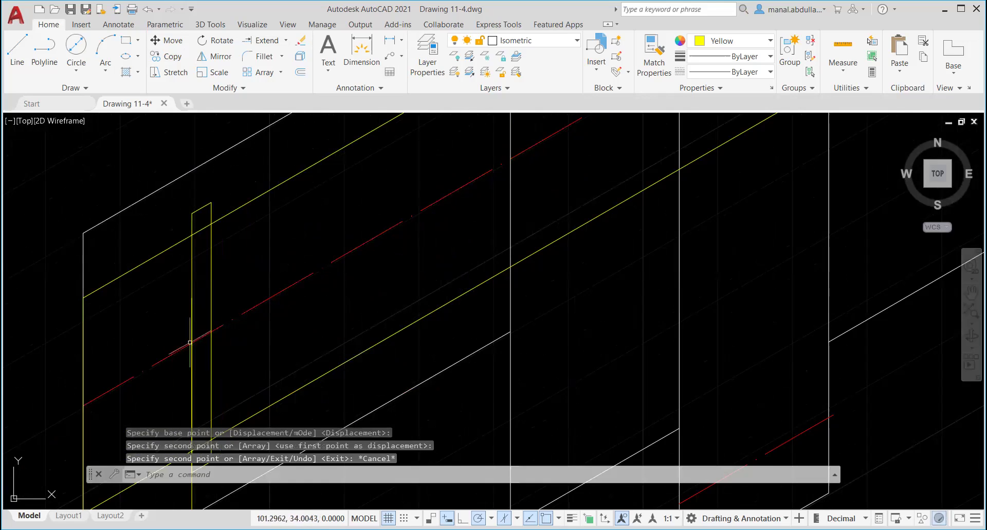
Delete the leftover .63 offset line that overlaps the left edge of the groove in the left pipe.
{"action": "scroll", "coordinate": [197, 336], "scroll_direction": "down", "scroll_amount": 3}
{"action": "left_click", "coordinate": [237, 349]}
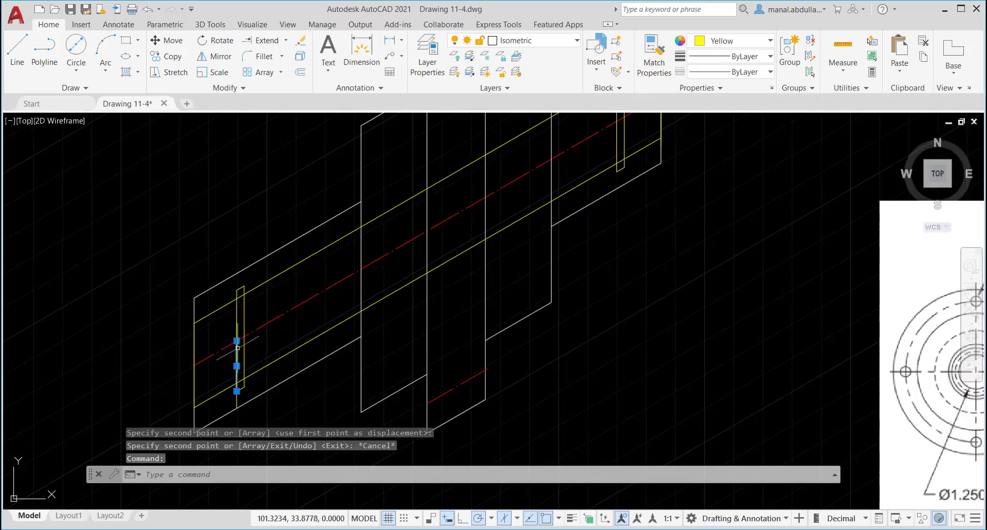
{"action": "mouse_move", "coordinate": [238, 341]}
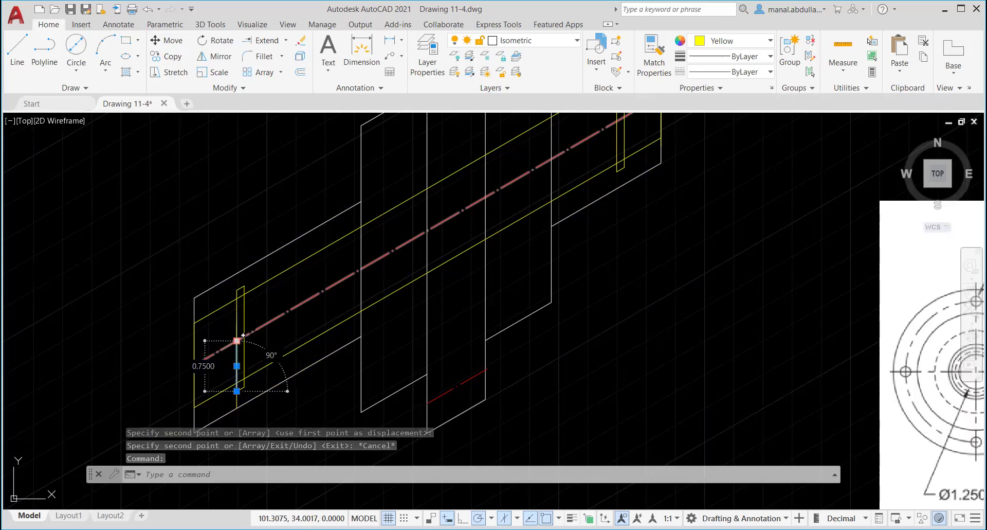
{"action": "key", "text": "Escape"}
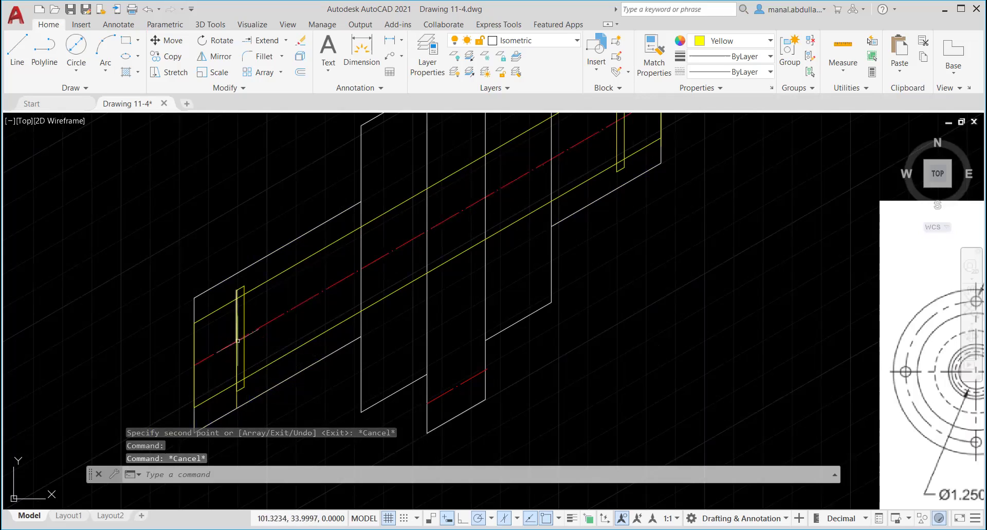
{"action": "left_click", "coordinate": [238, 396]}
{"action": "key", "text": "Delete"}
{"action": "scroll", "coordinate": [346, 391], "scroll_direction": "down", "scroll_amount": 2}
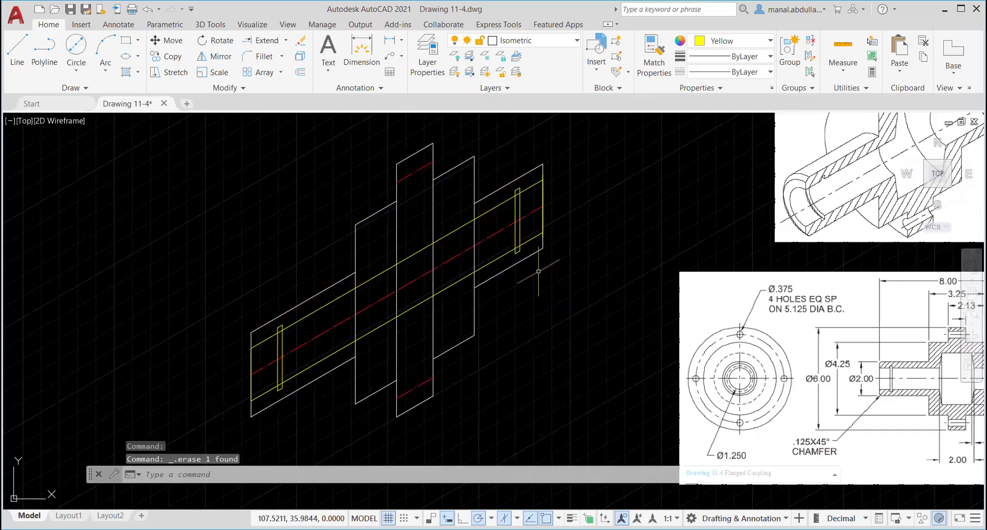
{"action": "left_click", "coordinate": [275, 359]}
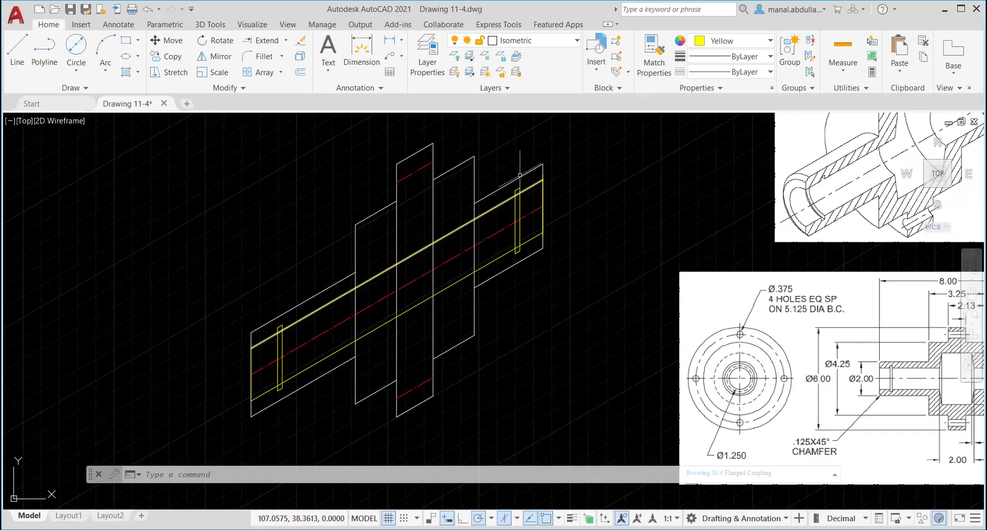
Draw a separate vertical line 3 units long in the empty space beyond the coupling's right end.
{"action": "middle_click_drag", "start_coordinate": [805, 379], "coordinate": [538, 379]}
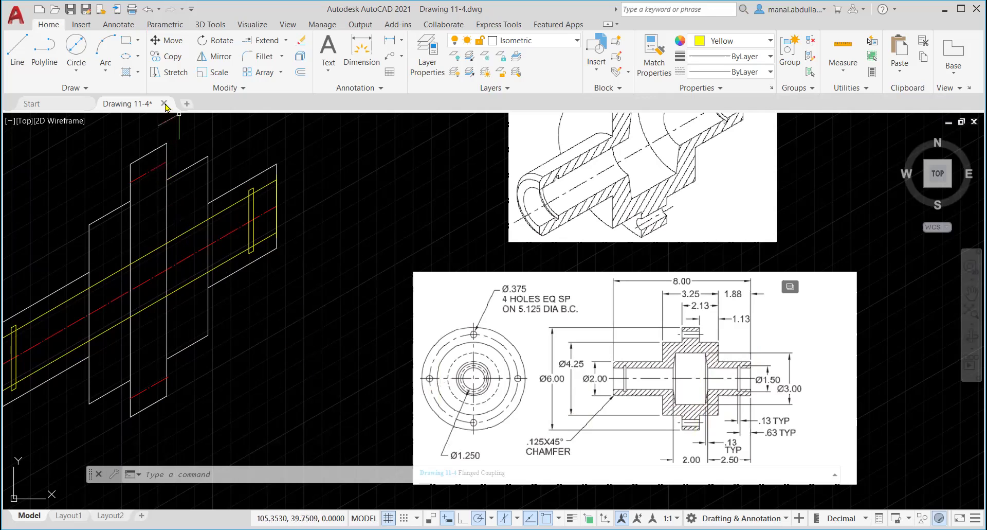
{"action": "left_click", "coordinate": [17, 51]}
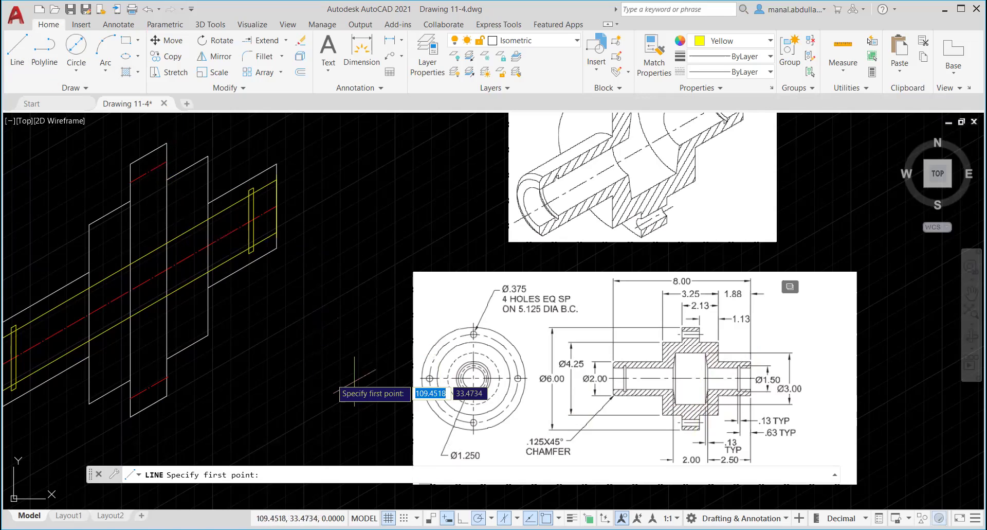
{"action": "left_click", "coordinate": [324, 367]}
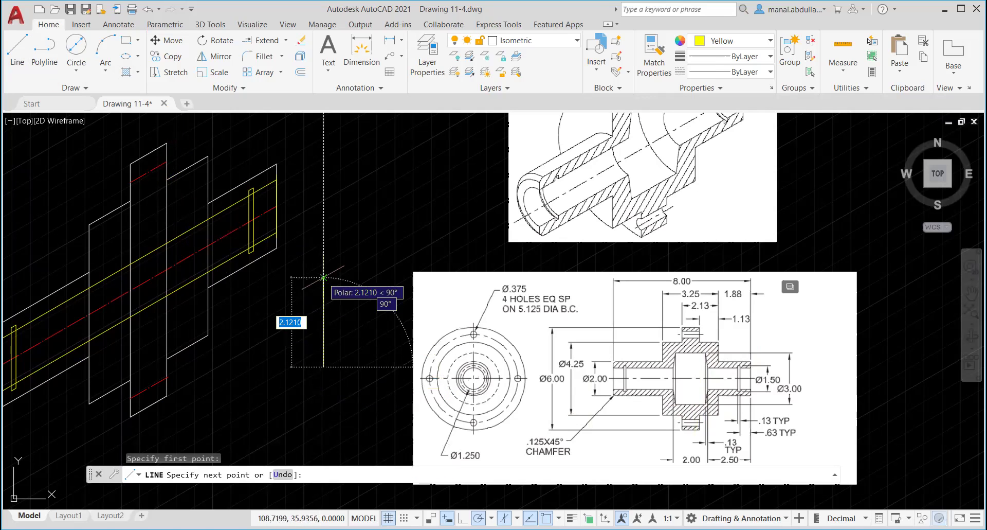
{"action": "type", "text": "3"}
{"action": "key", "text": "Return"}
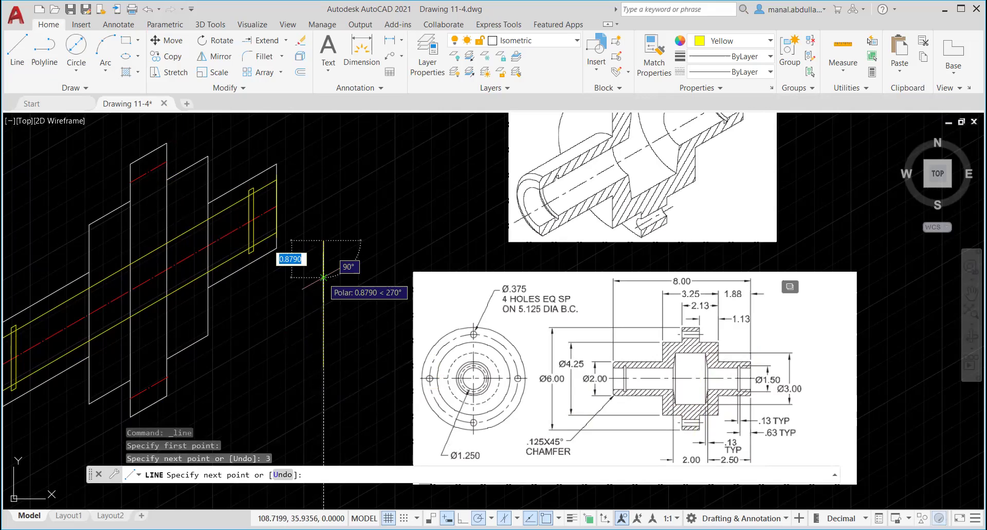
{"action": "key", "text": "Return"}
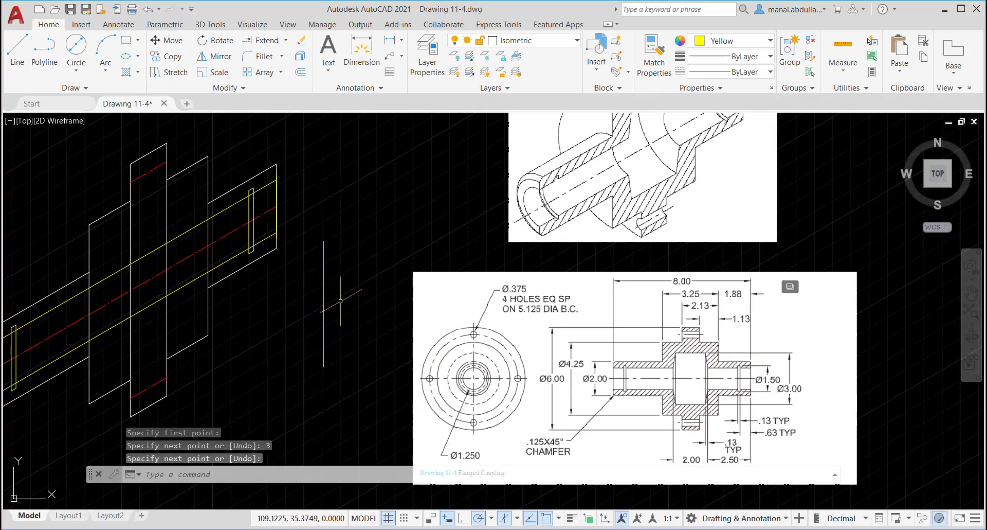
Draw a vertical line across the bore at the hub's right face, from the lower bore line up to the upper one.
{"action": "middle_click_drag", "start_coordinate": [276, 298], "coordinate": [386, 281]}
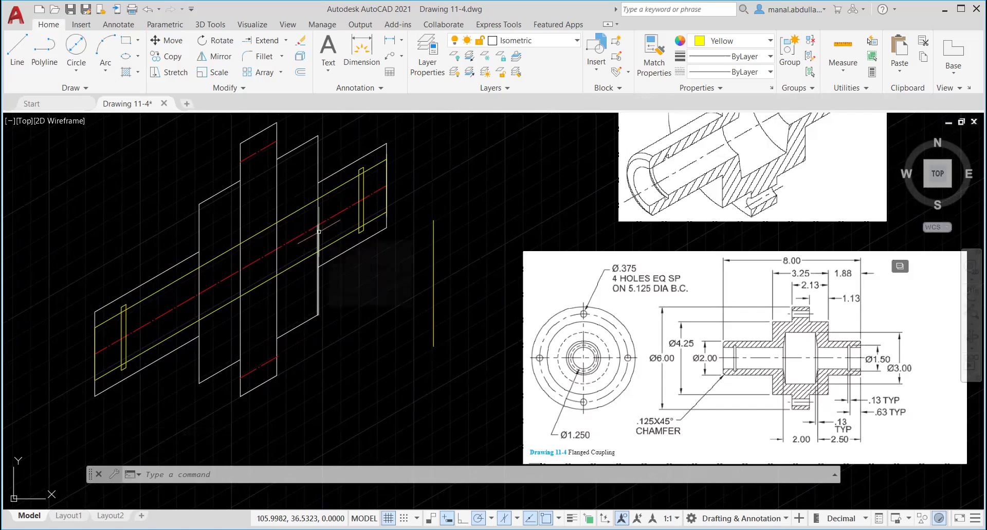
{"action": "left_click", "coordinate": [17, 49]}
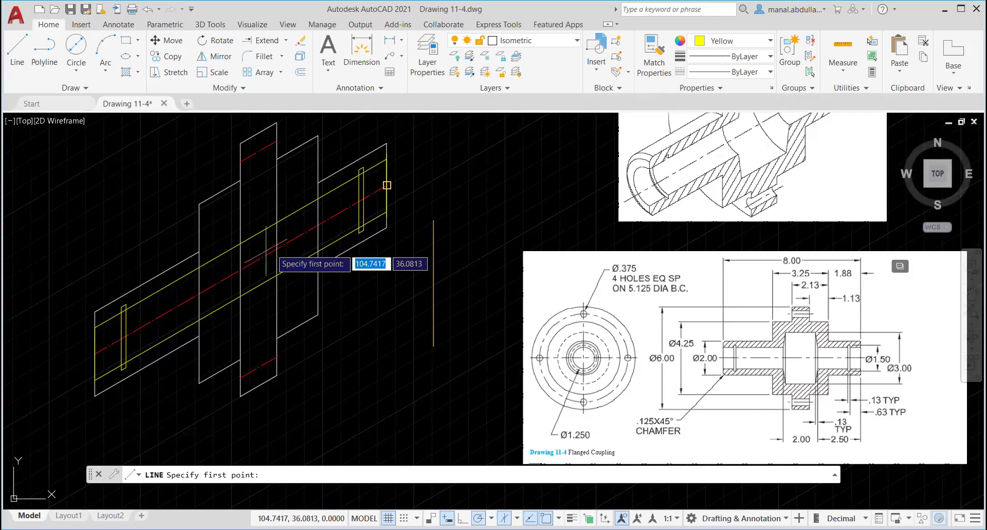
{"action": "left_click", "coordinate": [318, 251]}
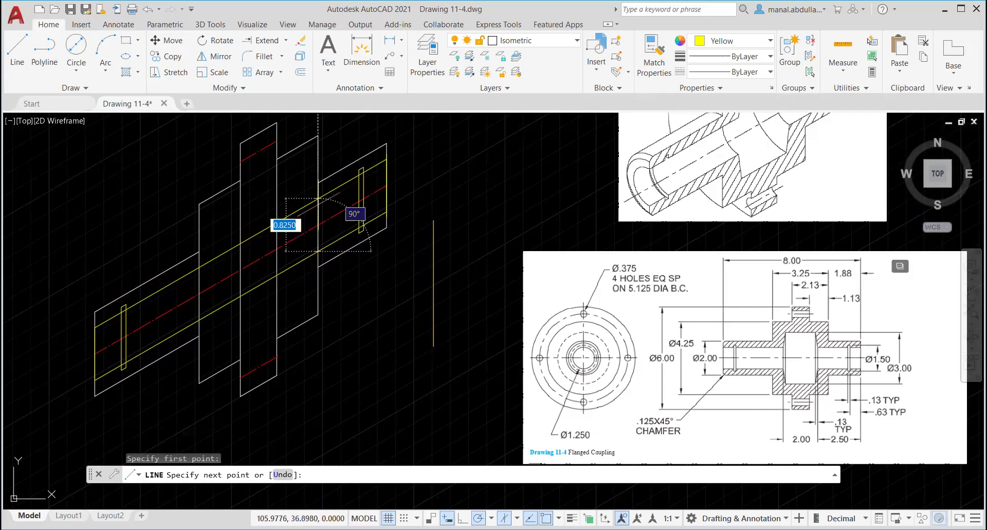
{"action": "left_click", "coordinate": [319, 198]}
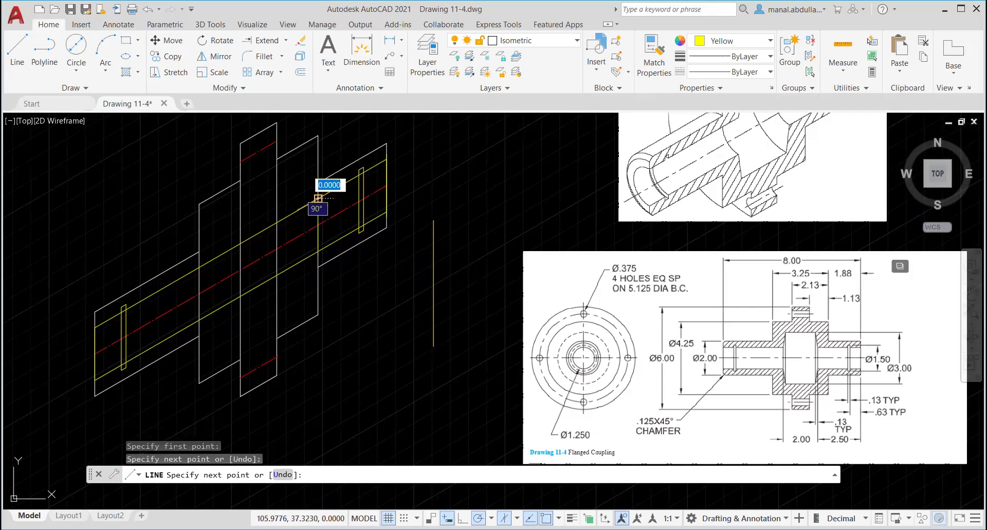
{"action": "key", "text": "Return"}
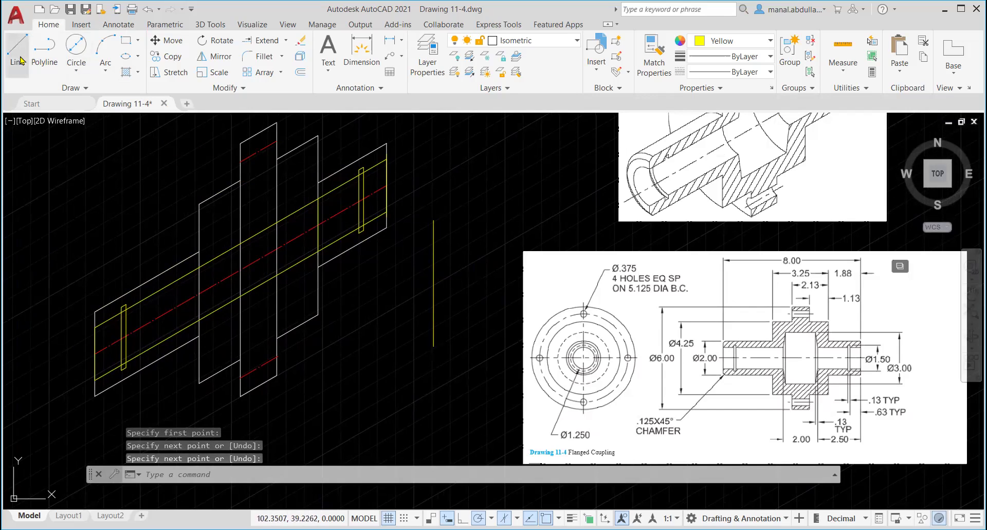
Offset the vertical line across the bore at the hub's right face by .13 toward the inside of the coupling.
{"action": "left_click", "coordinate": [17, 49]}
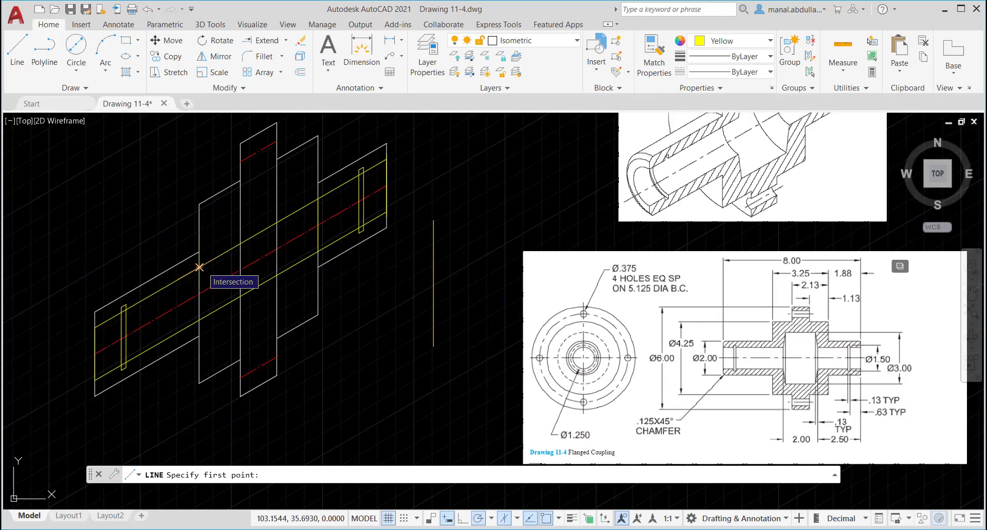
{"action": "key", "text": "Escape"}
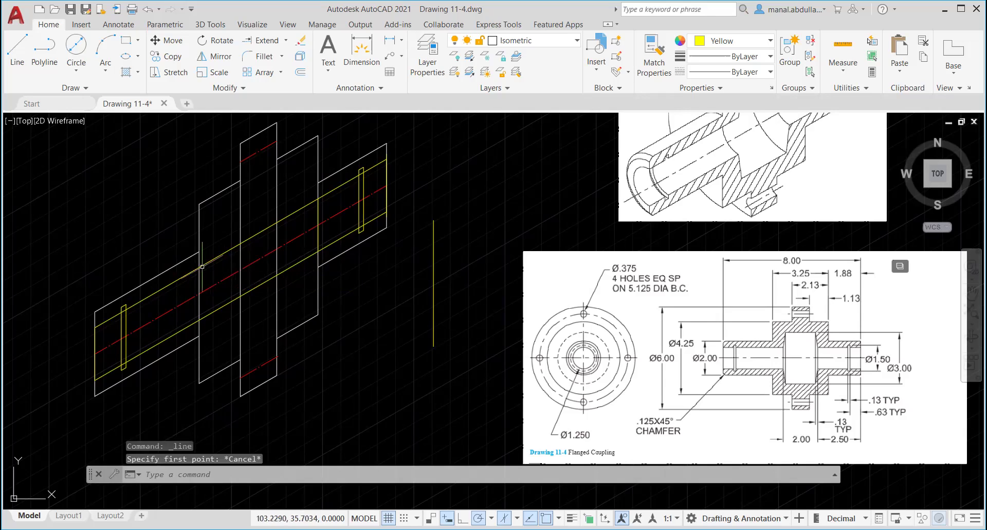
{"action": "left_click", "coordinate": [301, 72]}
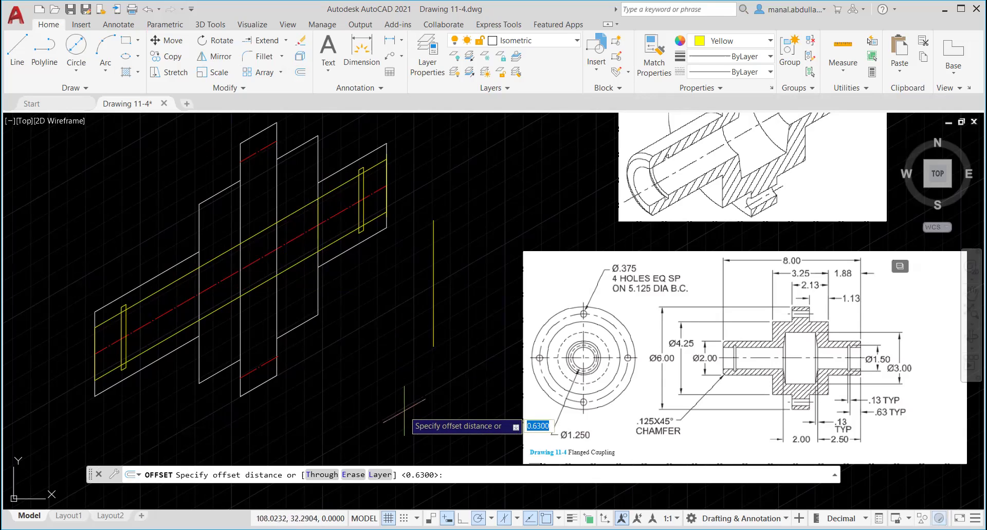
{"action": "key", "text": "Return"}
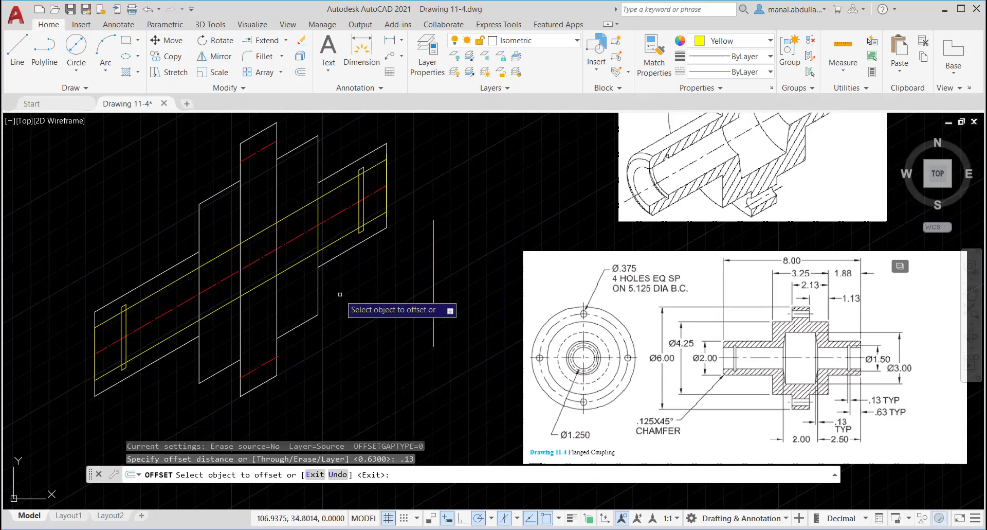
{"action": "left_click", "coordinate": [318, 241]}
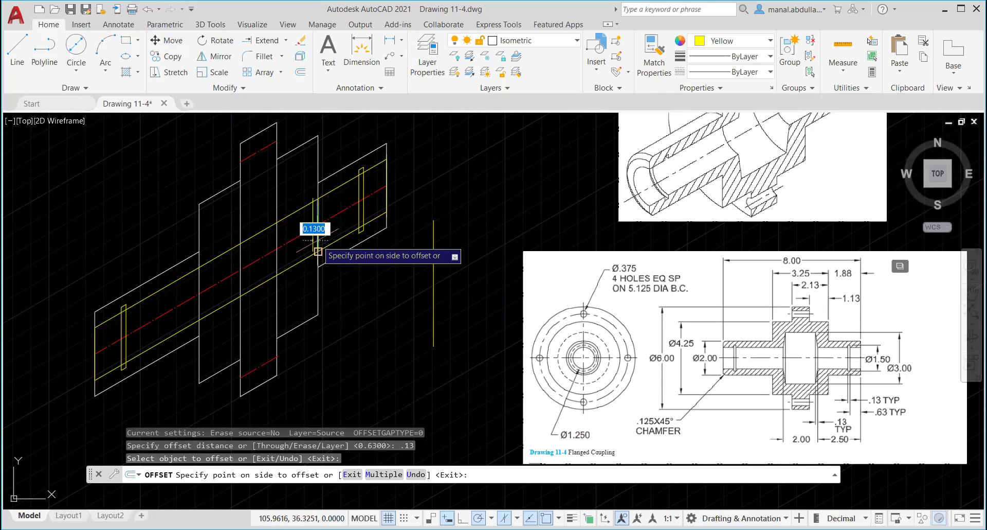
{"action": "left_click", "coordinate": [305, 246]}
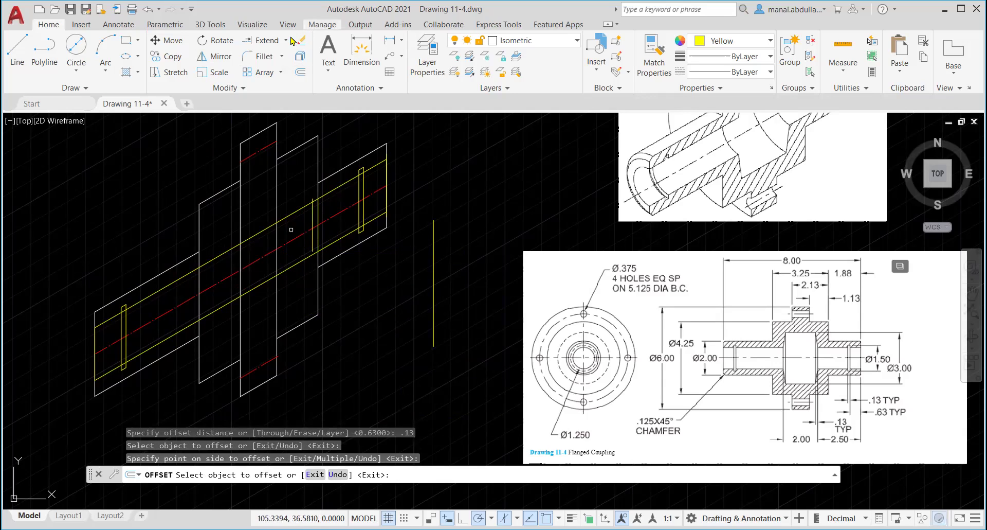
{"action": "key", "text": "Escape"}
Extend the lower end of the .13 offset line down to the lower bore line.
{"action": "type", "text": "ex"}
{"action": "key", "text": "Return"}
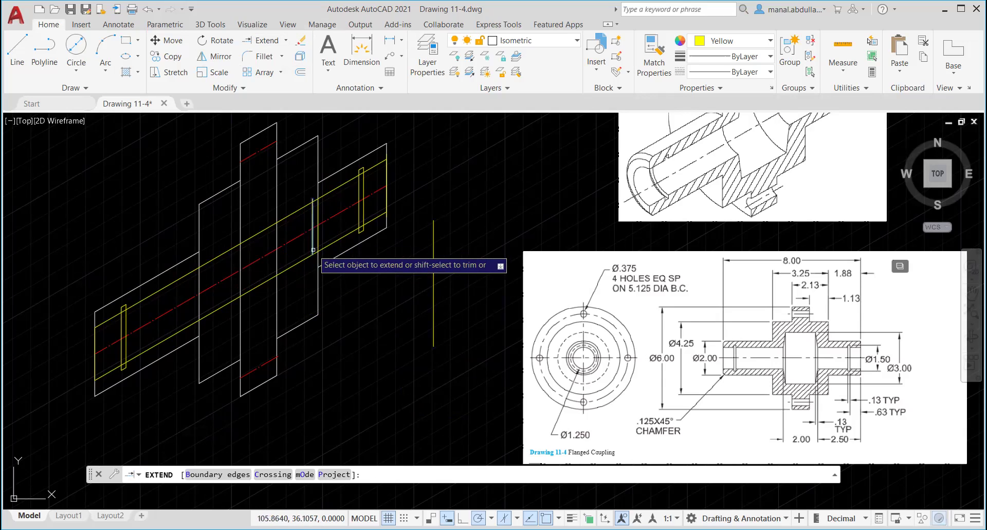
{"action": "key", "text": "Escape"}
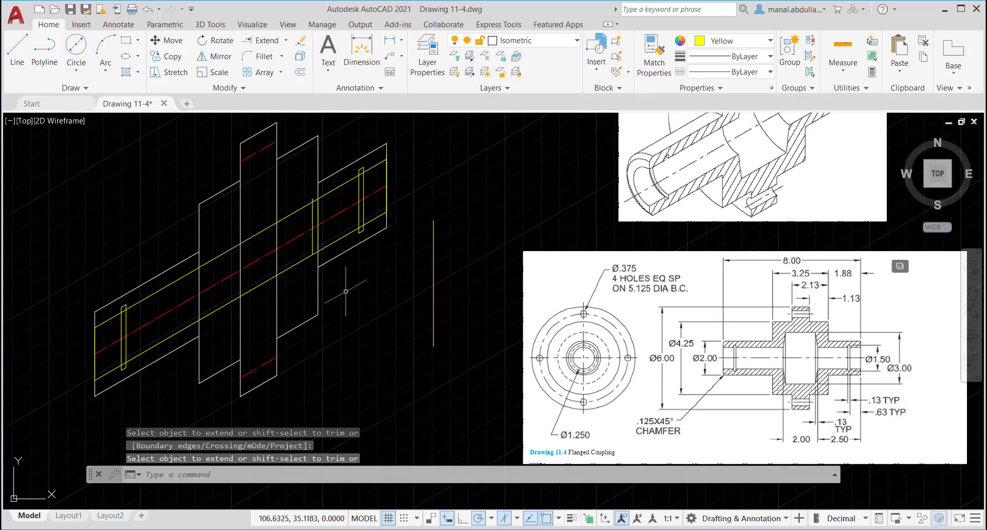
Move the separate 3-unit vertical line by its midpoint onto the intersection of the centerline and the .13 offset line.
{"action": "left_click", "coordinate": [172, 45]}
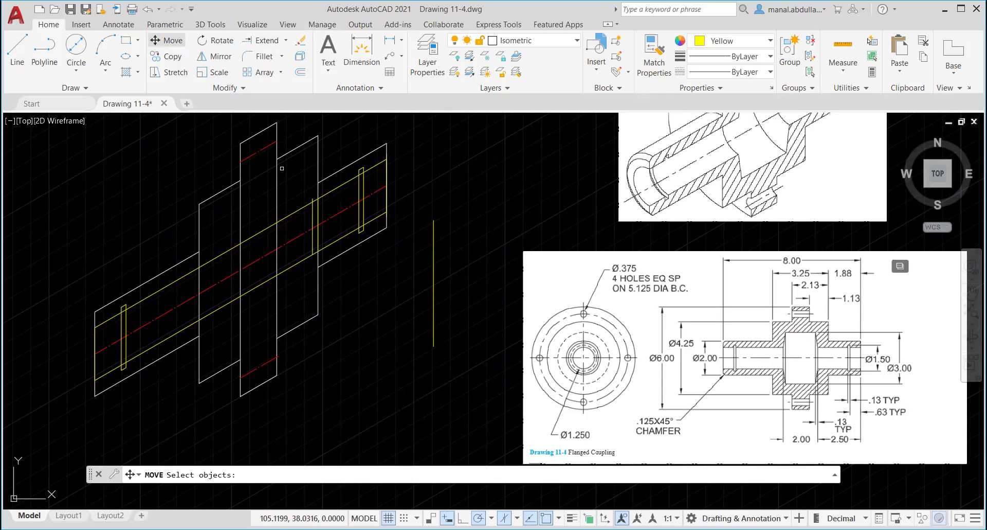
{"action": "left_click", "coordinate": [433, 315]}
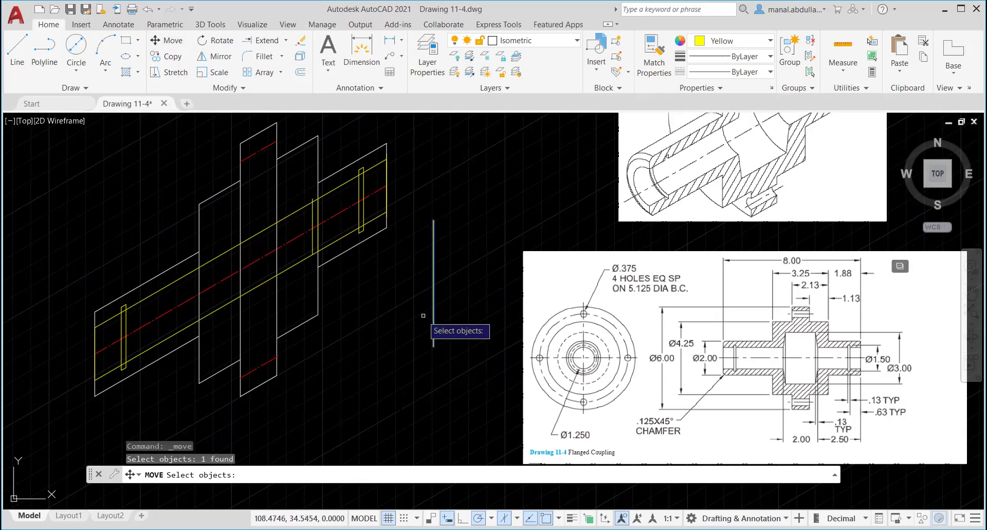
{"action": "key", "text": "Return"}
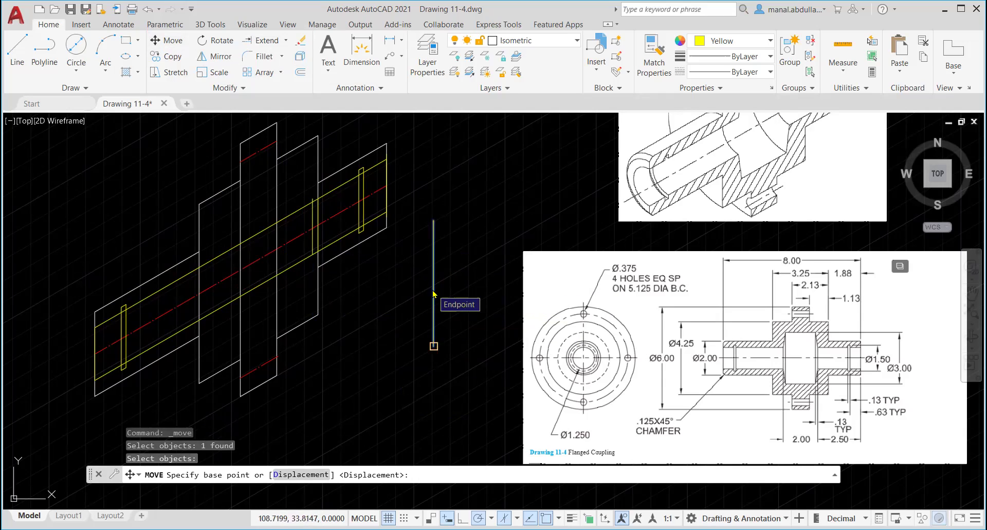
{"action": "right_click", "coordinate": [433, 346], "text": "shift"}
{"action": "left_click", "coordinate": [463, 320]}
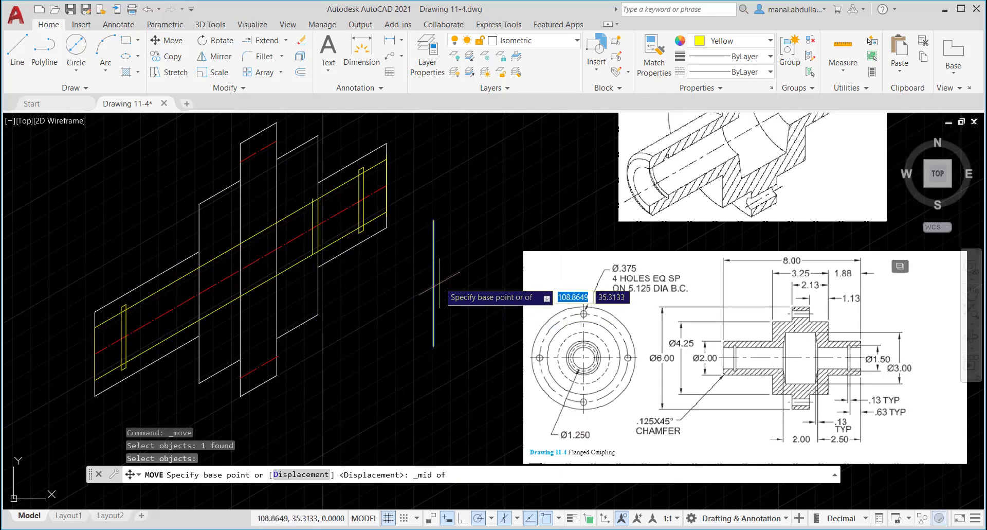
{"action": "left_click", "coordinate": [434, 283]}
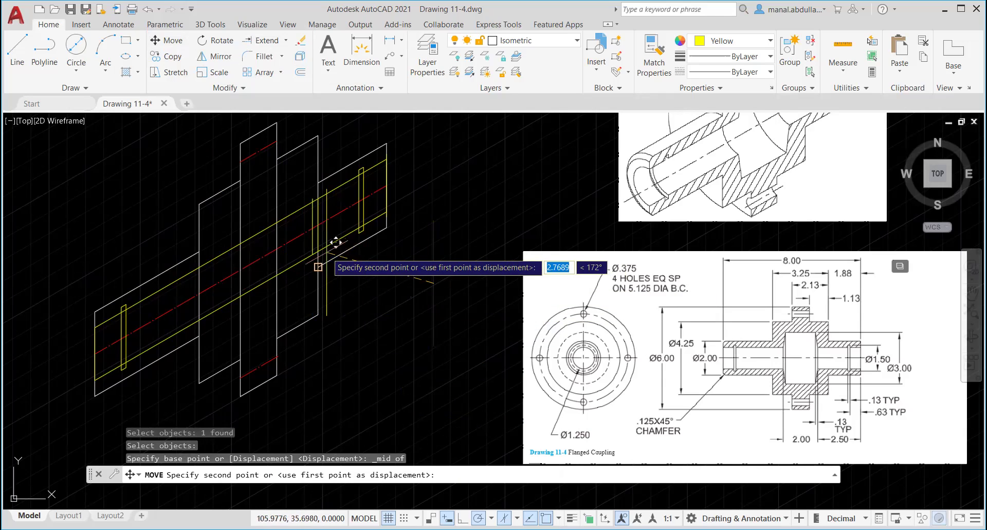
{"action": "scroll", "coordinate": [314, 224], "scroll_direction": "up", "scroll_amount": 5}
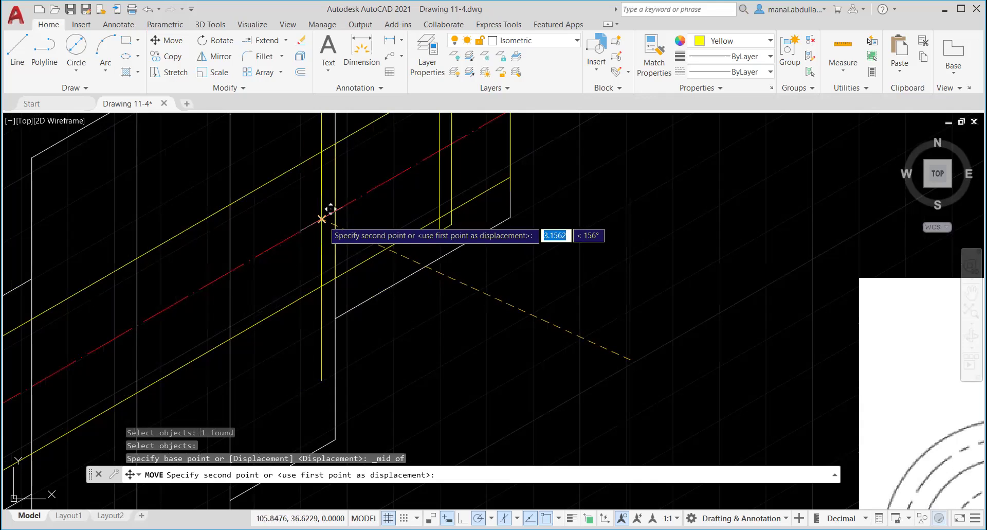
{"action": "left_click", "coordinate": [328, 214]}
{"action": "key", "text": "Escape"}
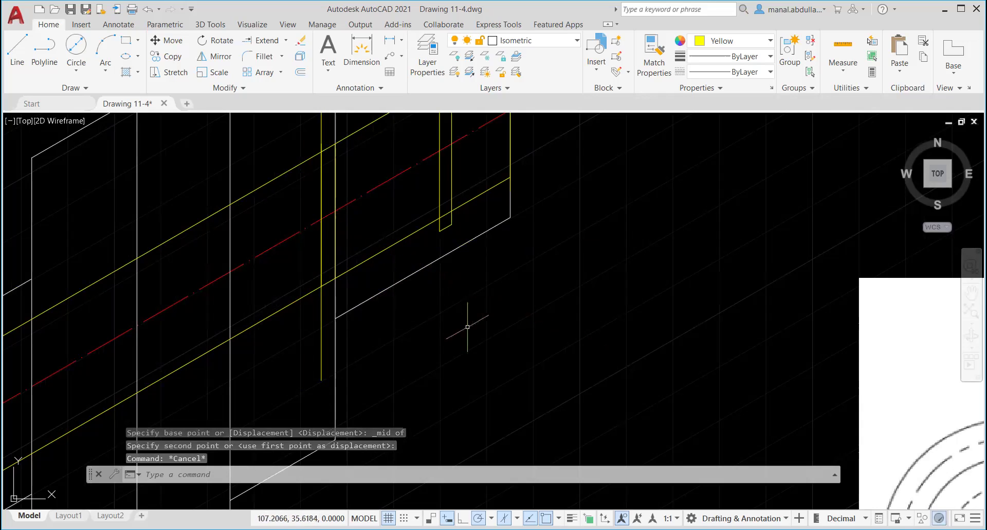
Delete the short .13 offset line lying beneath the 3-unit vertical line.
{"action": "scroll", "coordinate": [468, 326], "scroll_direction": "down", "scroll_amount": 2}
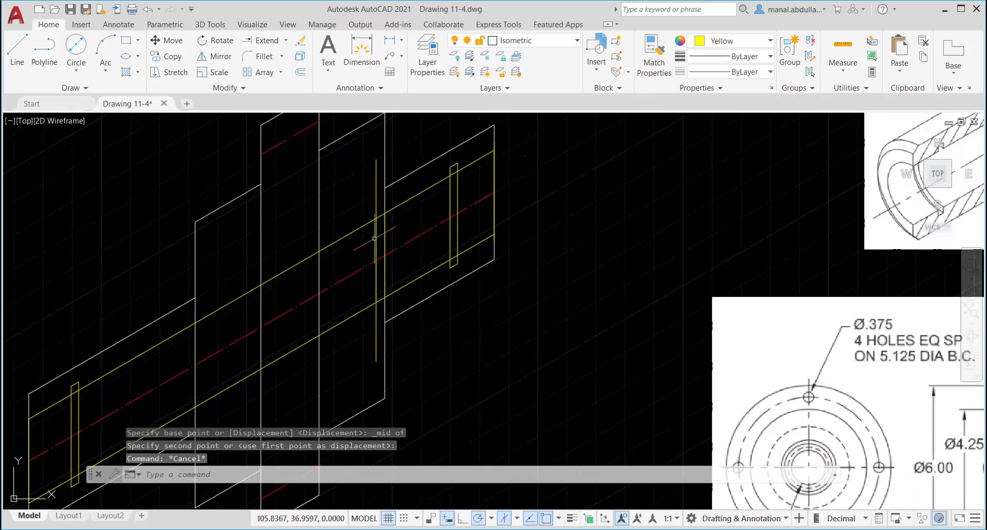
{"action": "left_click", "coordinate": [379, 241]}
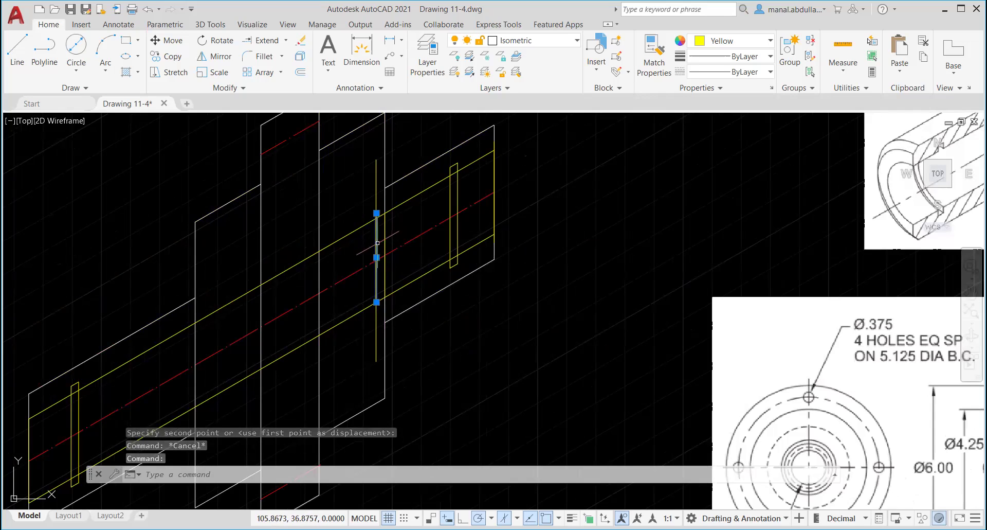
{"action": "key", "text": "Delete"}
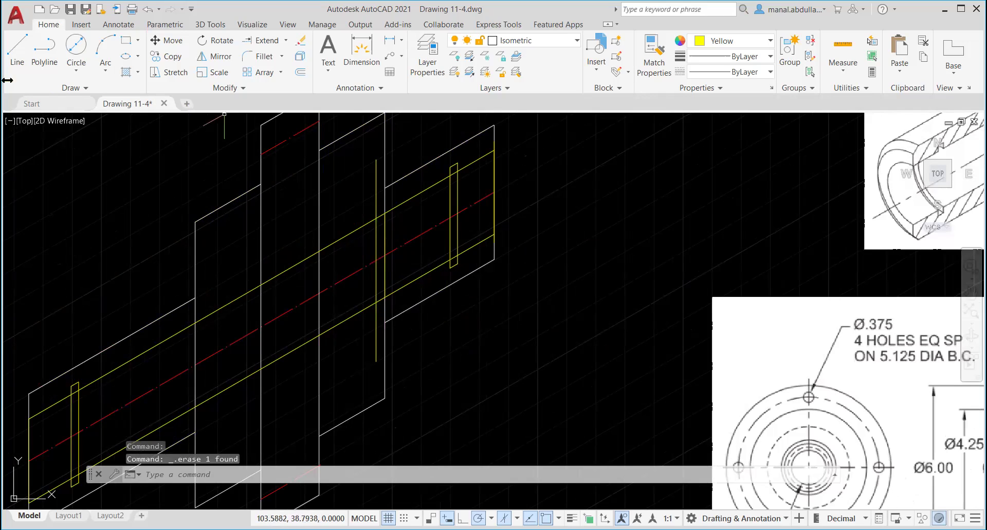
Draw two slanted lines joining the bore corners at the hub's right face to the upper and lower ends of the 3-unit line.
{"action": "left_click", "coordinate": [17, 60]}
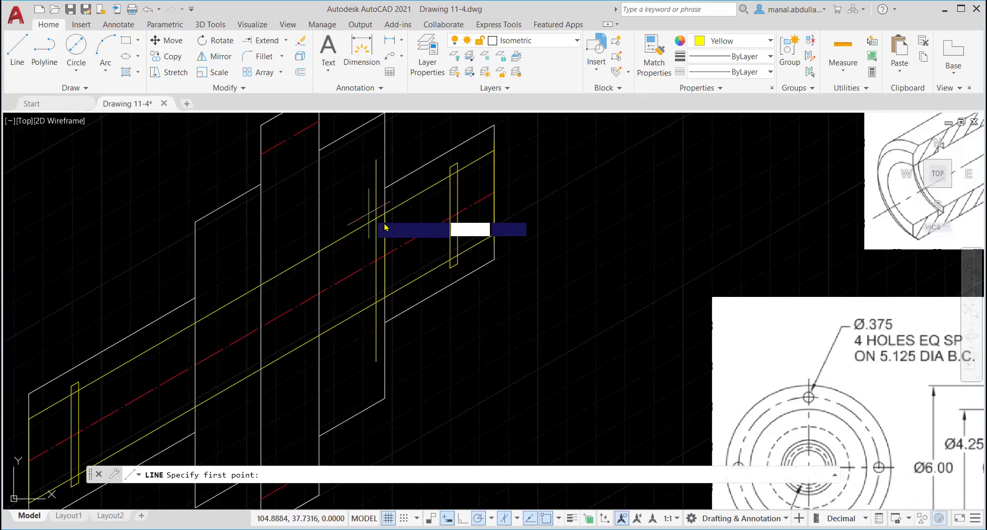
{"action": "left_click", "coordinate": [385, 213]}
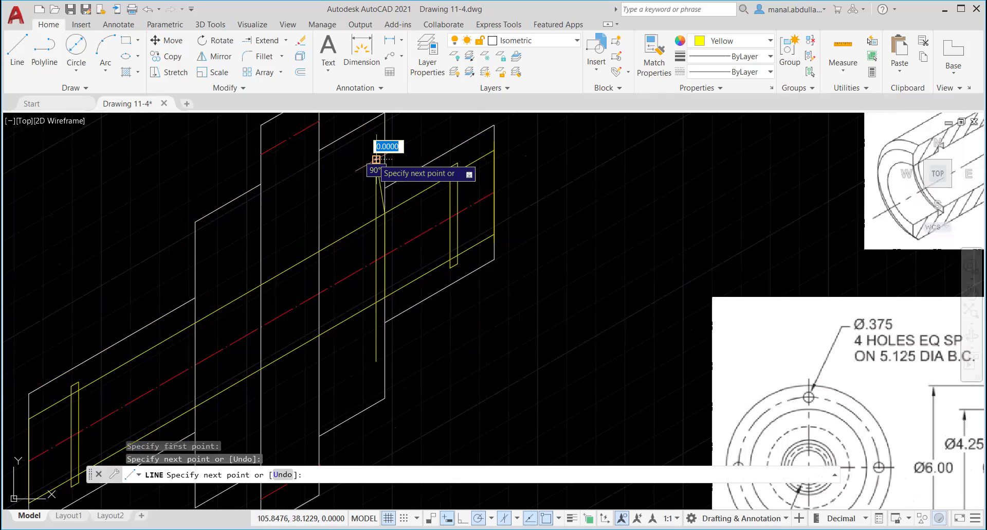
{"action": "left_click", "coordinate": [376, 159]}
{"action": "key", "text": "Return"}
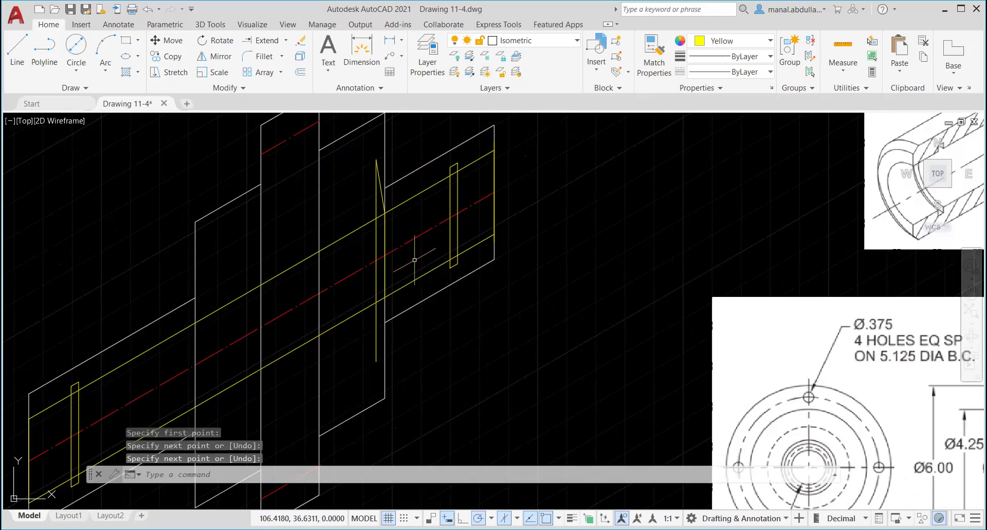
{"action": "key", "text": "Return"}
{"action": "left_click", "coordinate": [384, 297]}
{"action": "left_click", "coordinate": [377, 360]}
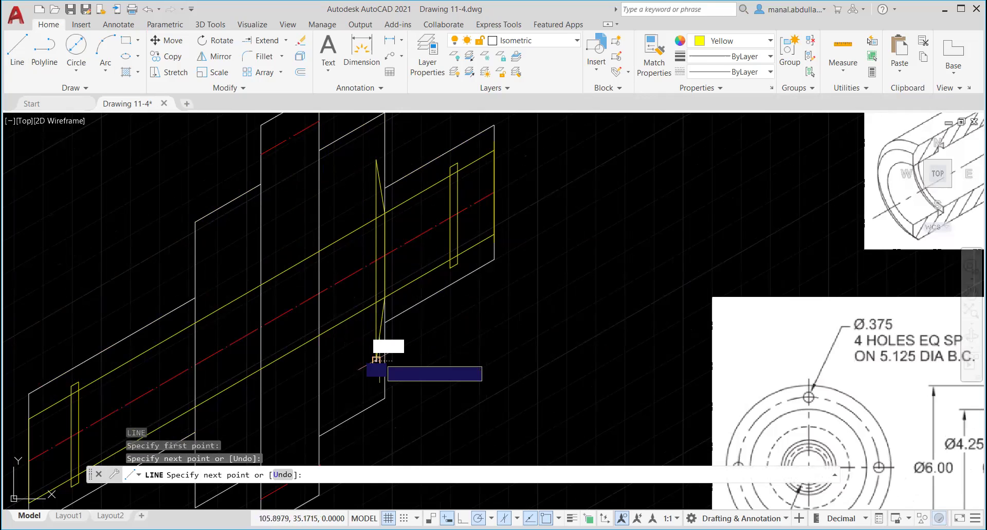
{"action": "key", "text": "Return"}
Set the color to Magenta and draw a 2.5-unit line inward along the upper bore line from the coupling's right end.
{"action": "scroll", "coordinate": [466, 365], "scroll_direction": "down", "scroll_amount": 2}
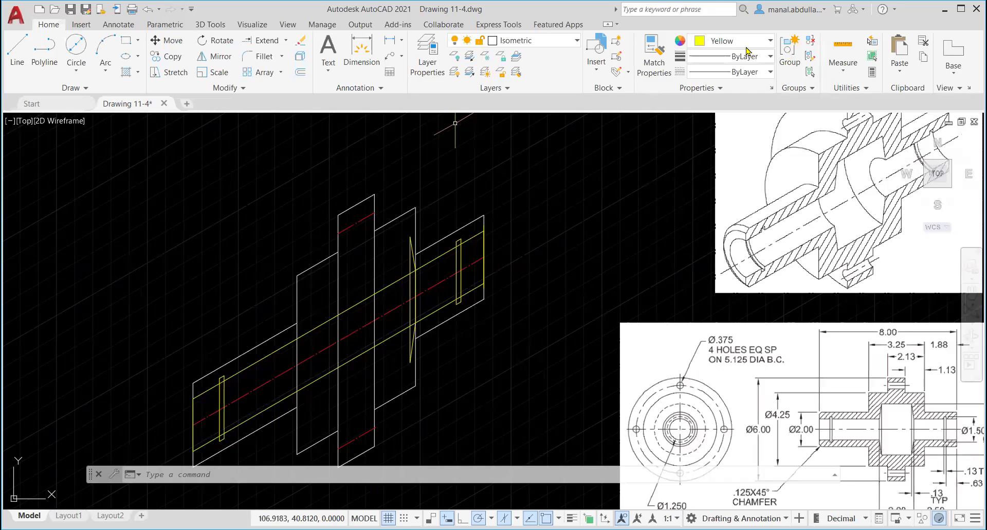
{"action": "left_click", "coordinate": [767, 41]}
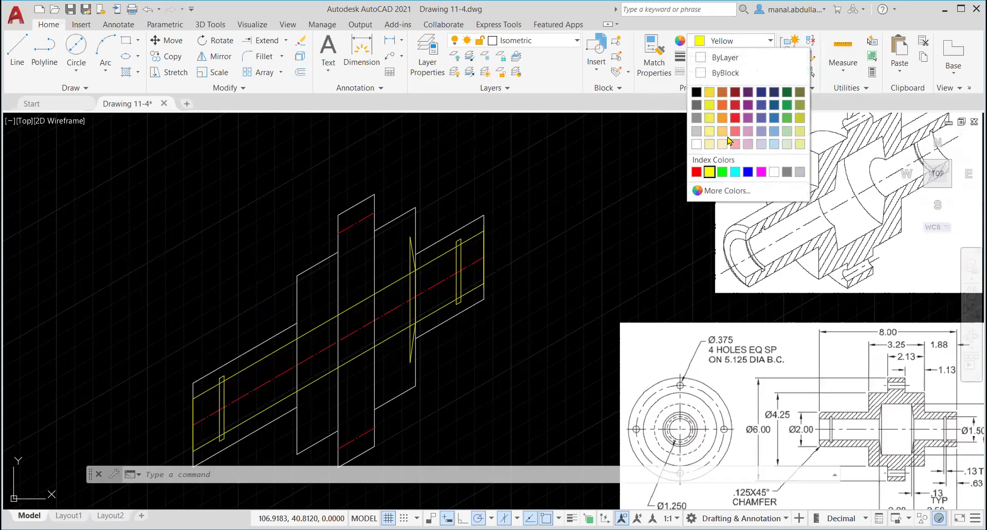
{"action": "left_click", "coordinate": [761, 173]}
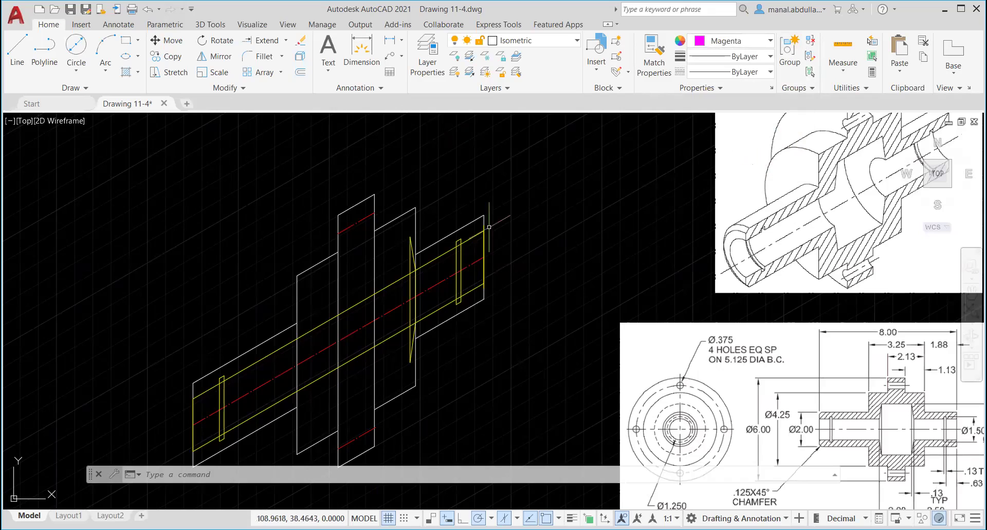
{"action": "left_click", "coordinate": [17, 57]}
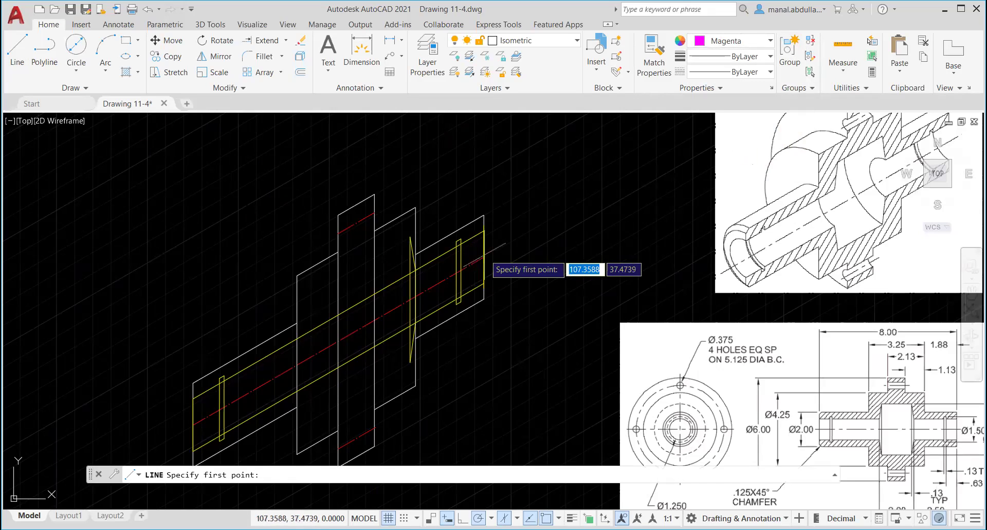
{"action": "left_click", "coordinate": [484, 230]}
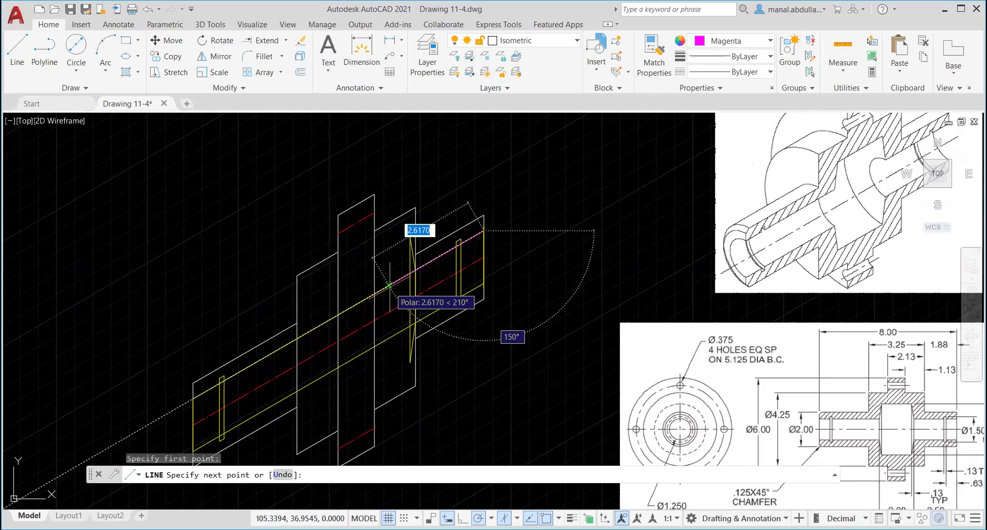
{"action": "type", "text": "2.5"}
{"action": "key", "text": "Return"}
{"action": "key", "text": "Return"}
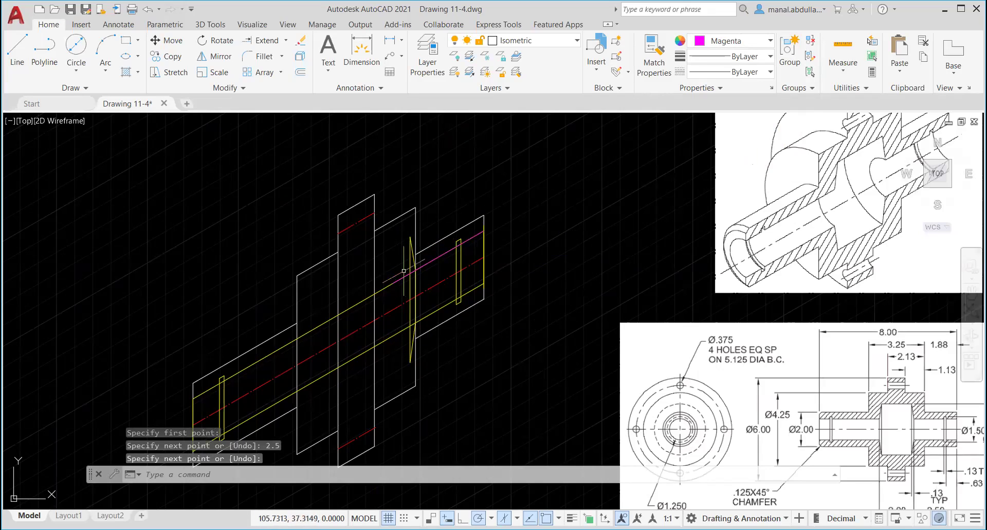
Move the four-line tapered chamber end from the hub's right face to the inner end of the magenta line, using its upper bore corner.
{"action": "left_click", "coordinate": [165, 40]}
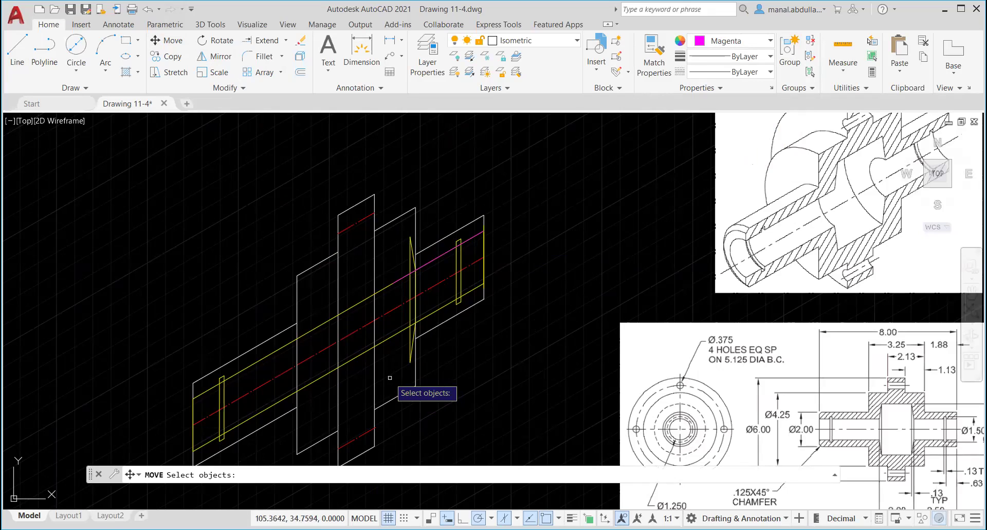
{"action": "left_click", "coordinate": [389, 378]}
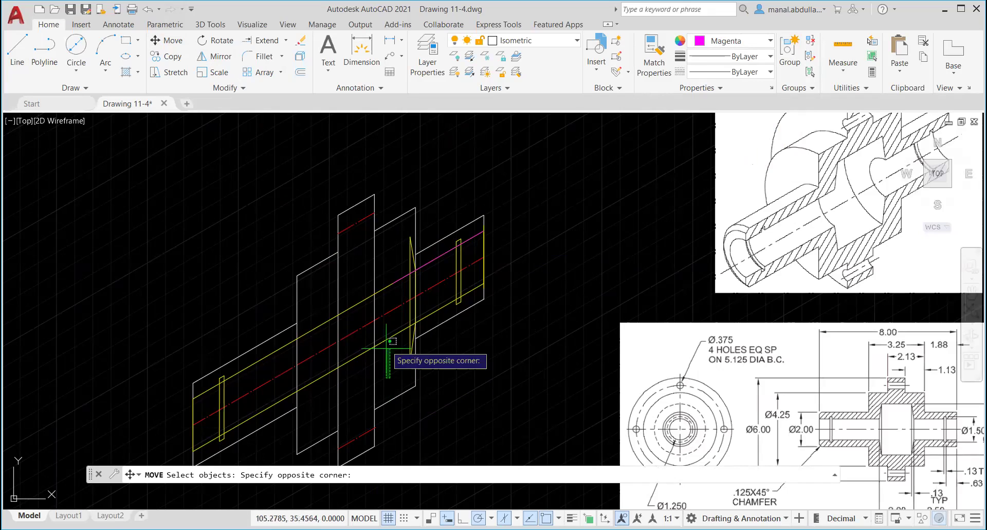
{"action": "left_click", "coordinate": [426, 226]}
{"action": "key", "text": "Return"}
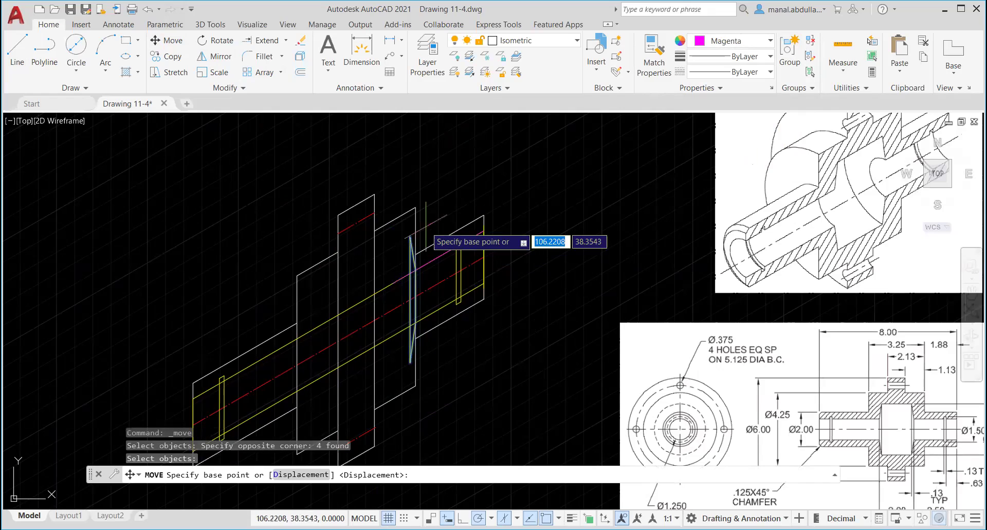
{"action": "left_click", "coordinate": [415, 269]}
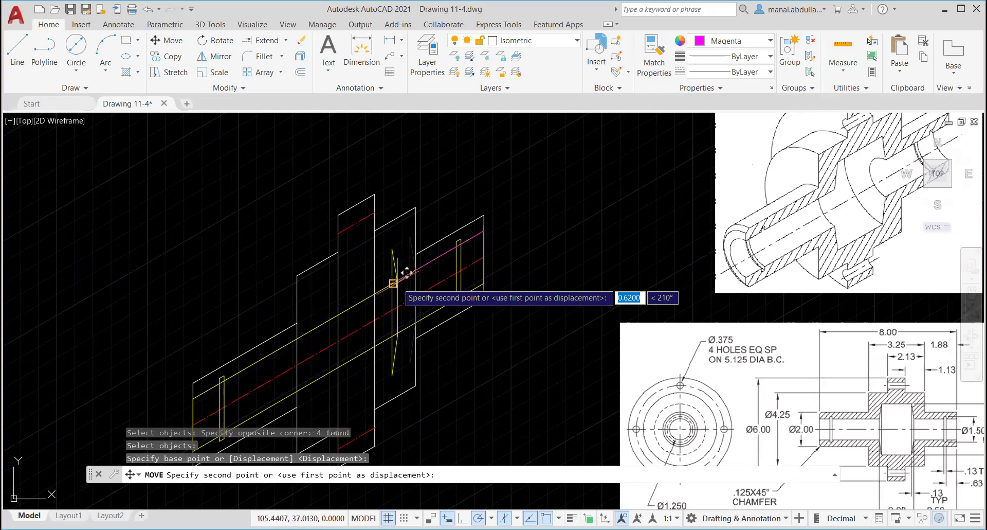
{"action": "left_click", "coordinate": [398, 283]}
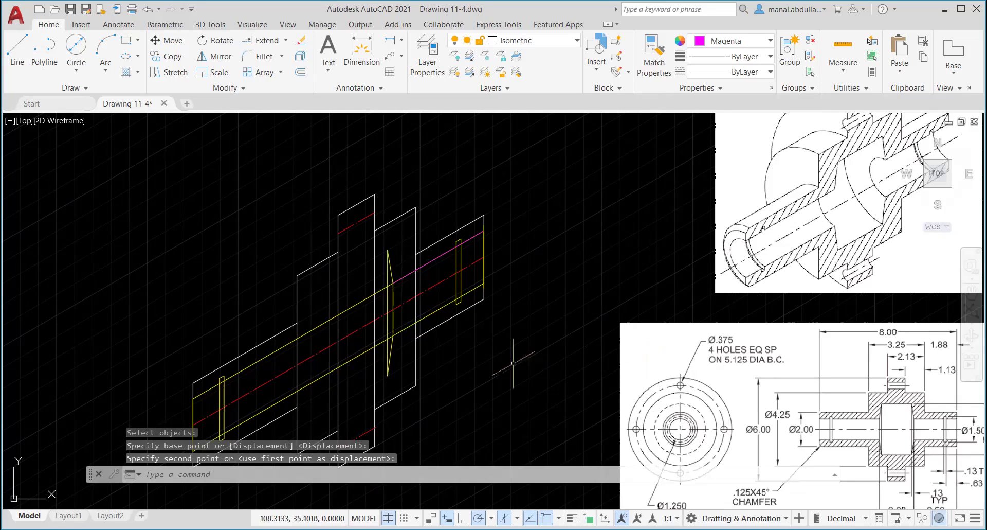
Delete the magenta 2.5-unit reference line.
{"action": "left_click", "coordinate": [442, 269]}
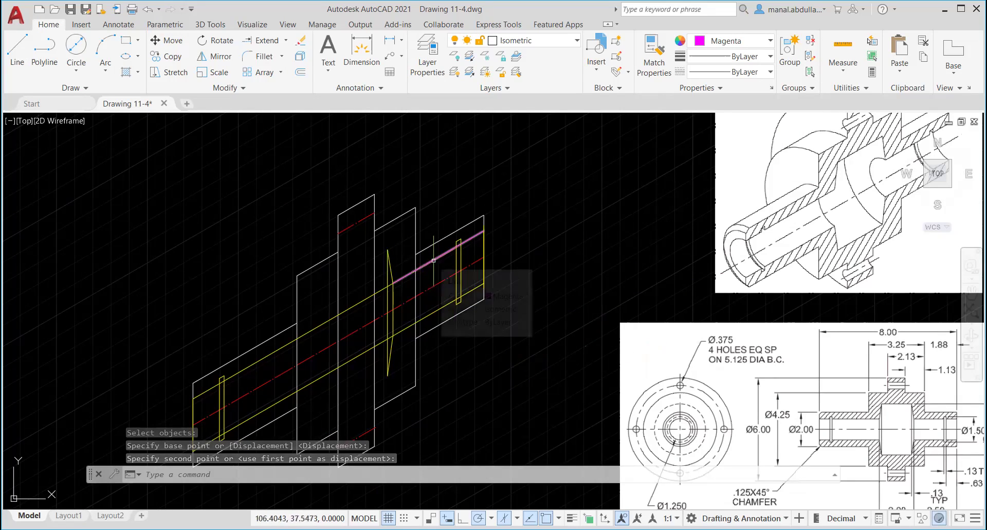
{"action": "left_click", "coordinate": [434, 261]}
{"action": "key", "text": "Delete"}
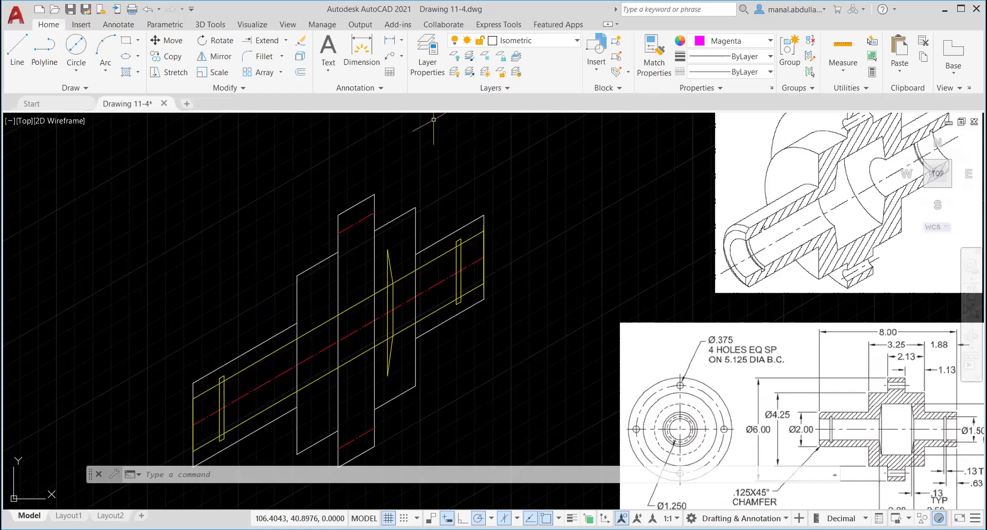
Draw a 2-unit line along the upper bore line from the tapered chamber end's upper bore corner toward the coupling's left end.
{"action": "left_click", "coordinate": [17, 49]}
{"action": "scroll", "coordinate": [401, 289], "scroll_direction": "up", "scroll_amount": 2}
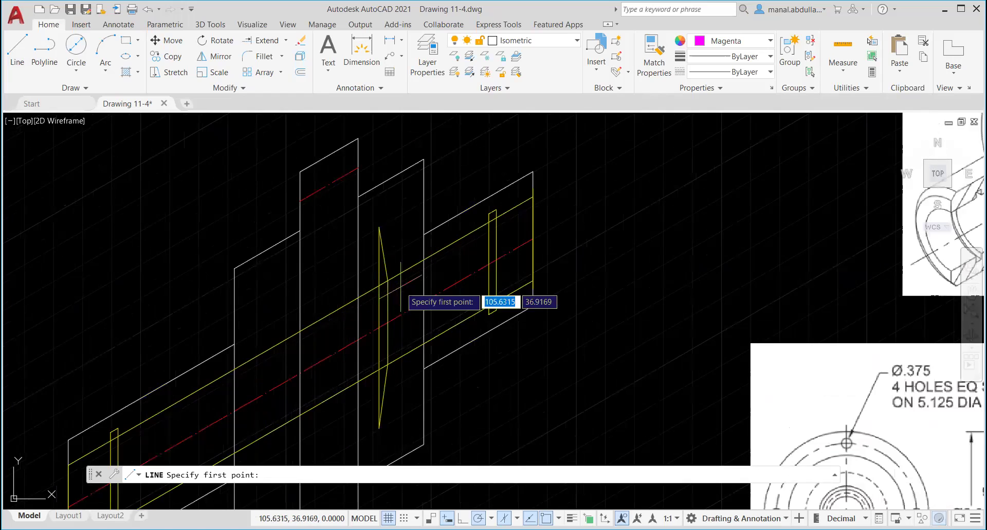
{"action": "left_click", "coordinate": [386, 281]}
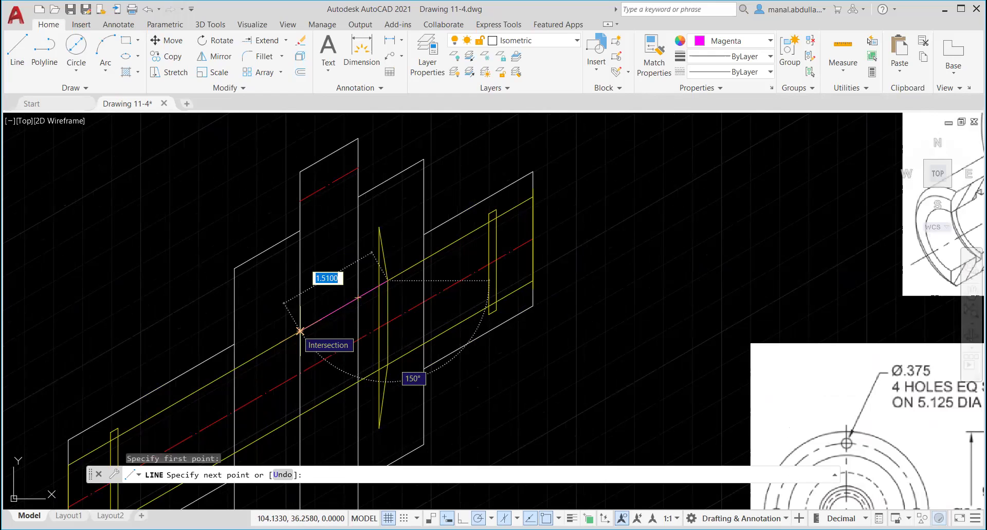
{"action": "type", "text": "2"}
{"action": "key", "text": "Return"}
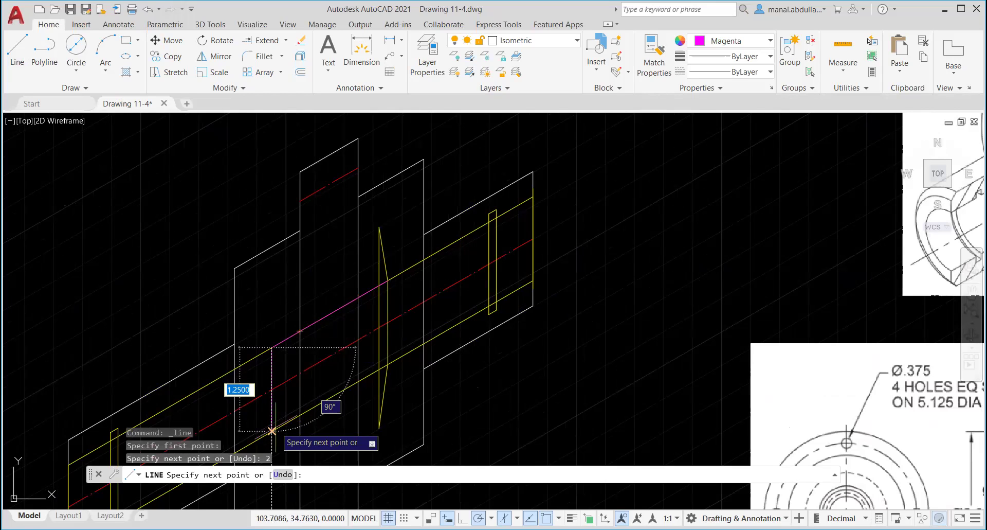
{"action": "key", "text": "Escape"}
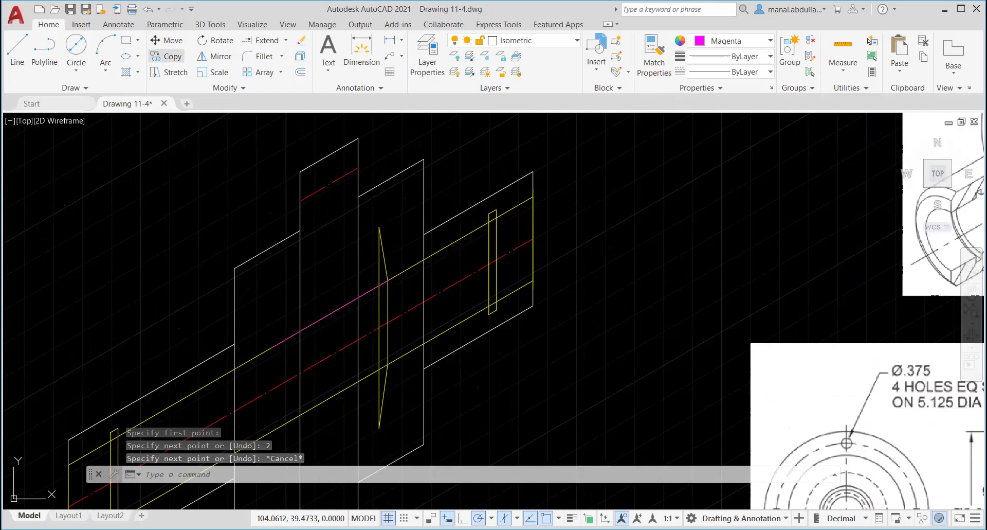
Copy the short vertical line across the bore at the chamber's right end to the left end of the magenta 2-unit line.
{"action": "left_click", "coordinate": [166, 56]}
{"action": "left_click", "coordinate": [388, 310]}
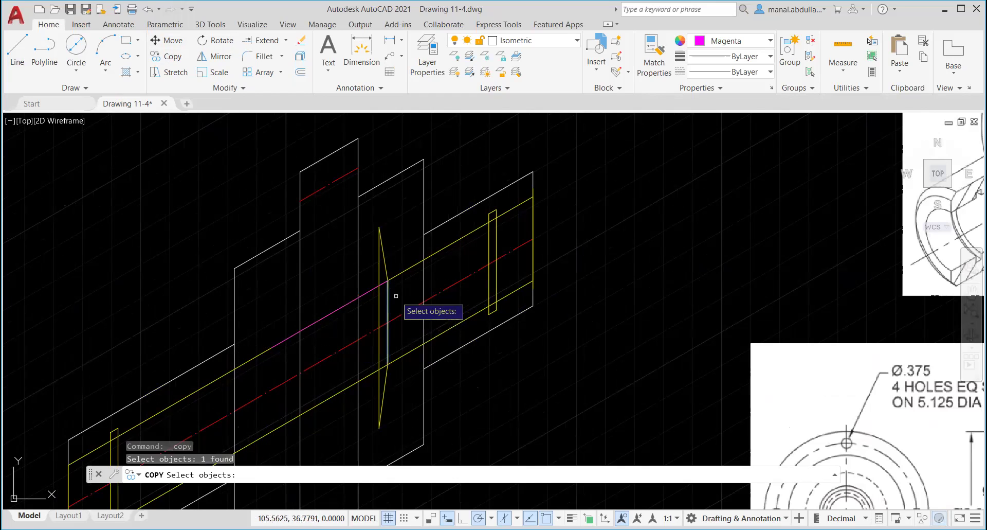
{"action": "key", "text": "Return"}
{"action": "left_click", "coordinate": [388, 282]}
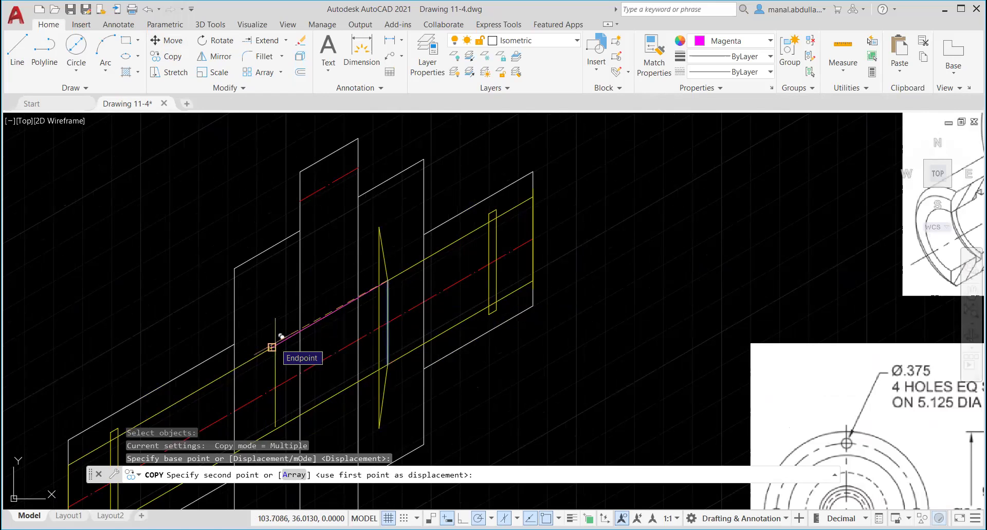
{"action": "left_click", "coordinate": [272, 346]}
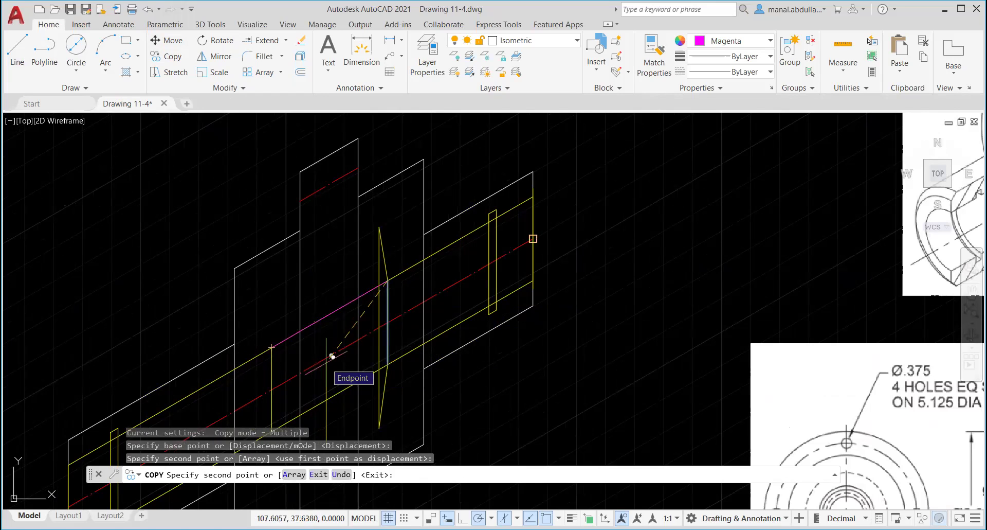
{"action": "key", "text": "Escape"}
{"action": "mouse_move", "coordinate": [548, 369]}
{"action": "middle_mouse_down"}
{"action": "mouse_move", "coordinate": [600, 293]}
{"action": "mouse_move", "coordinate": [590, 308]}
{"action": "middle_mouse_up"}
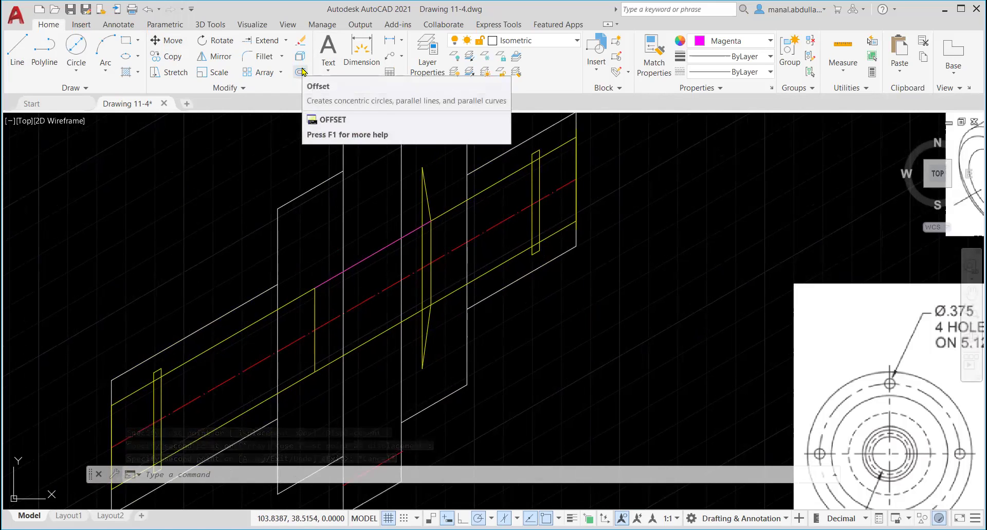
Offset the vertical line at the chamber's left end by 0.13 toward the chamber's interior.
{"action": "left_click", "coordinate": [303, 71]}
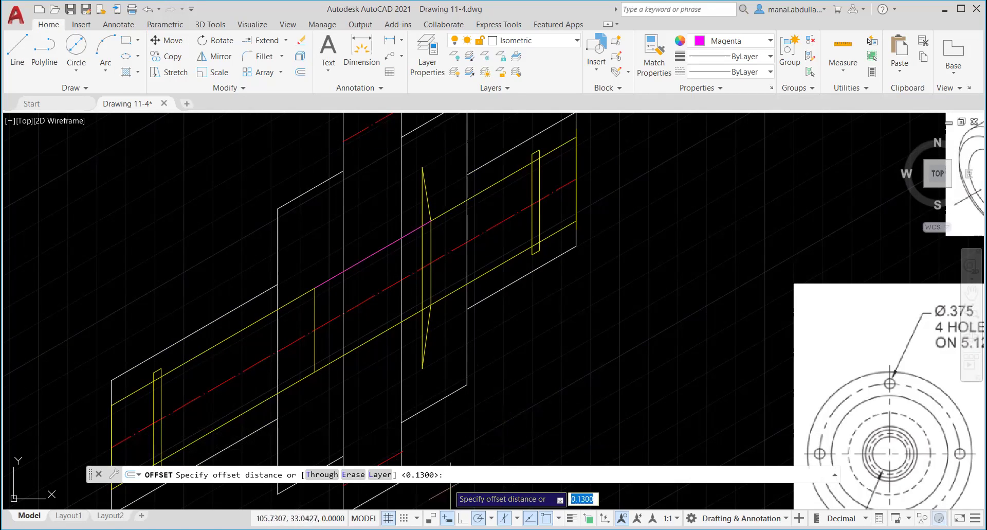
{"action": "key", "text": "Return"}
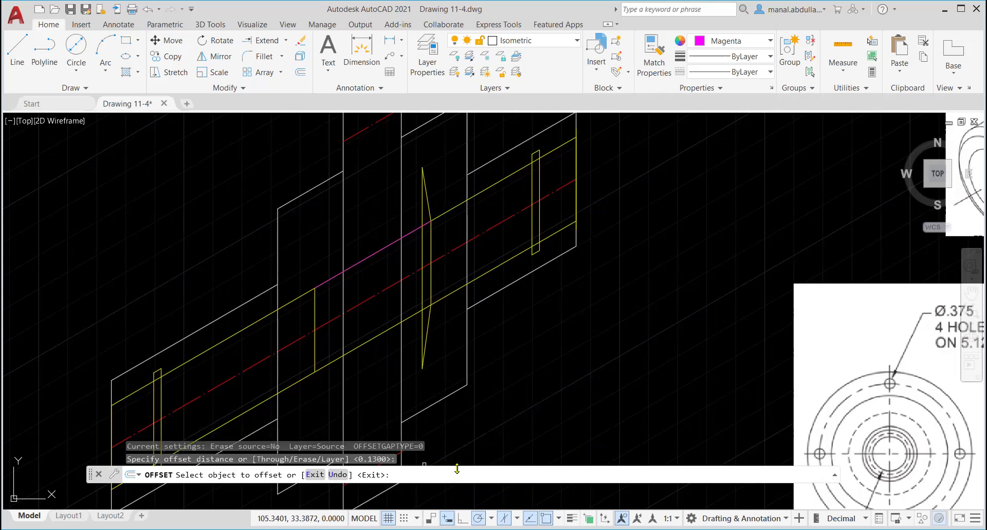
{"action": "left_click", "coordinate": [315, 314]}
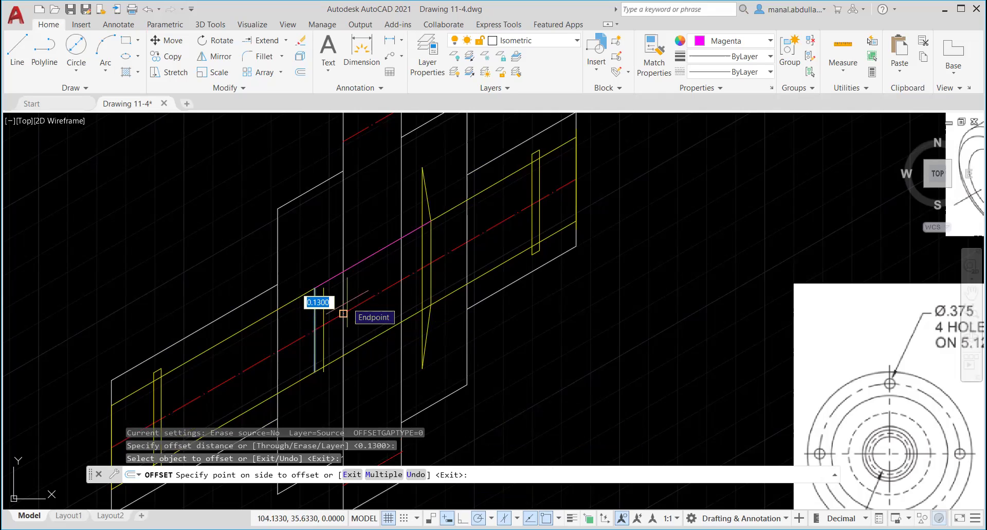
{"action": "left_click", "coordinate": [343, 313]}
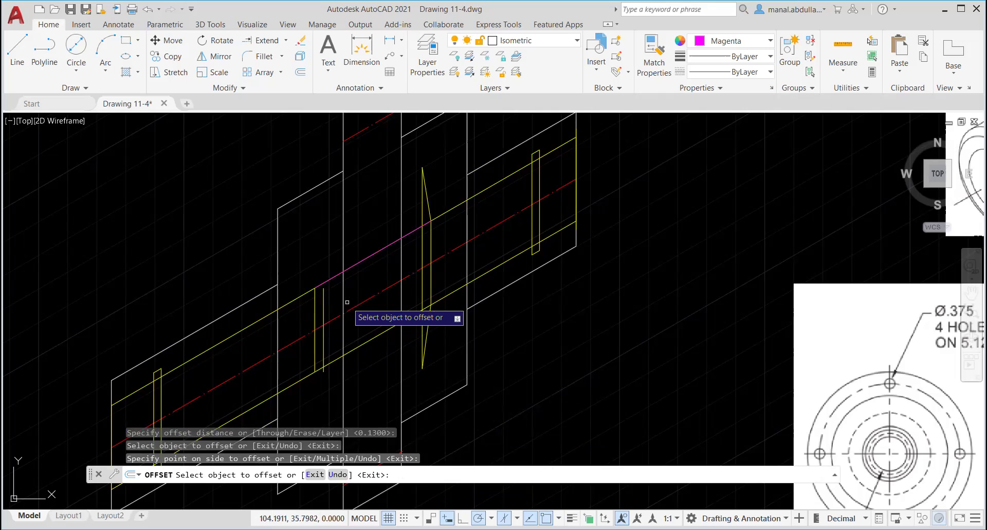
Draw the chamber's upper edge about 1.7 units from the right taper's upper tip along the isometric axis, and extend the offset vertical line up to it.
{"action": "left_click", "coordinate": [18, 63]}
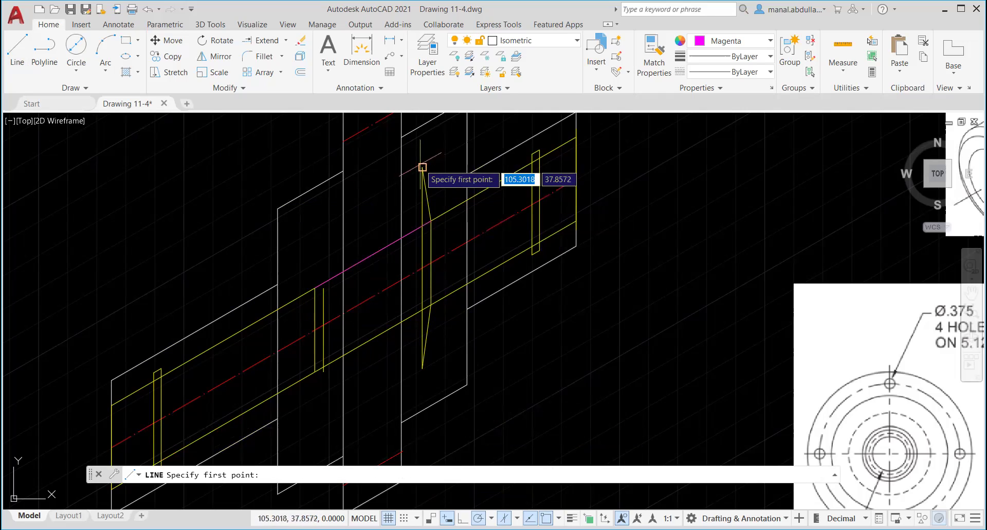
{"action": "left_click", "coordinate": [422, 167]}
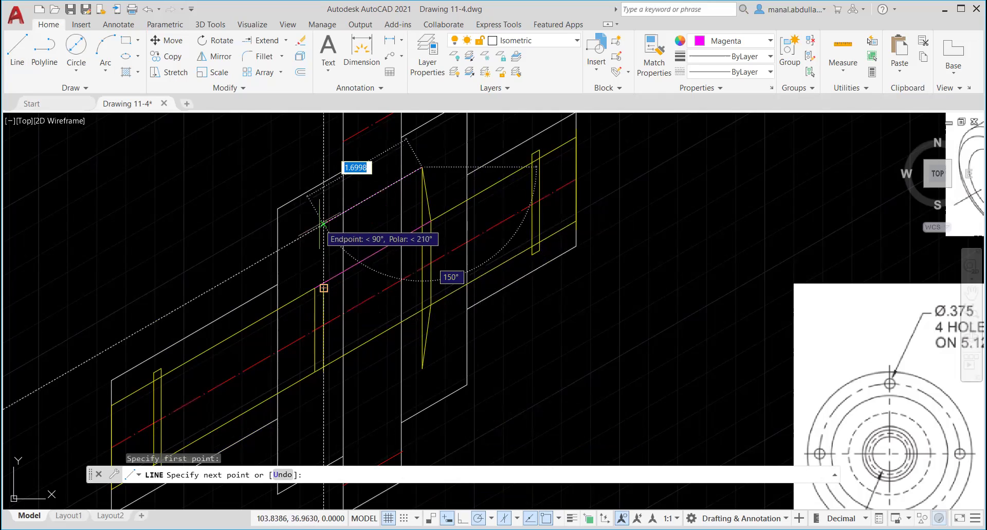
{"action": "left_click", "coordinate": [323, 224]}
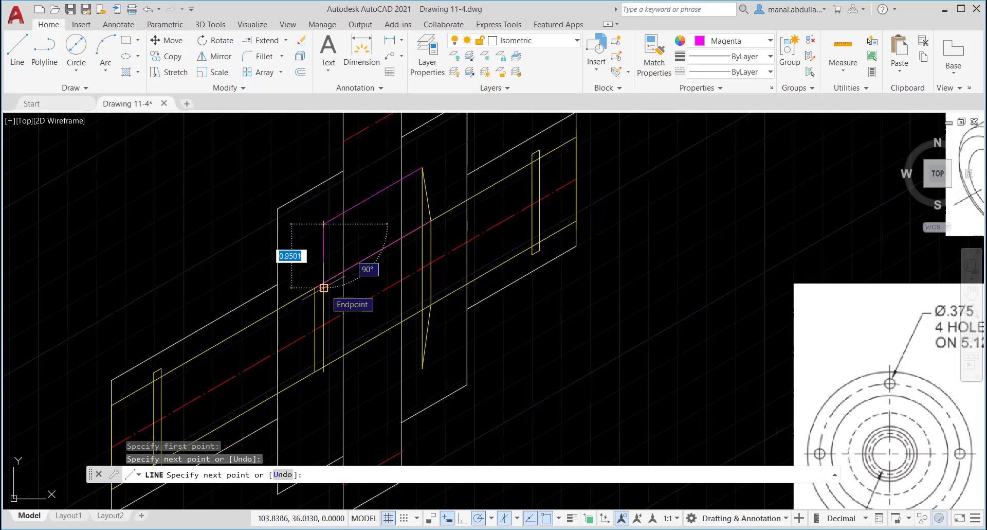
{"action": "key", "text": "Return"}
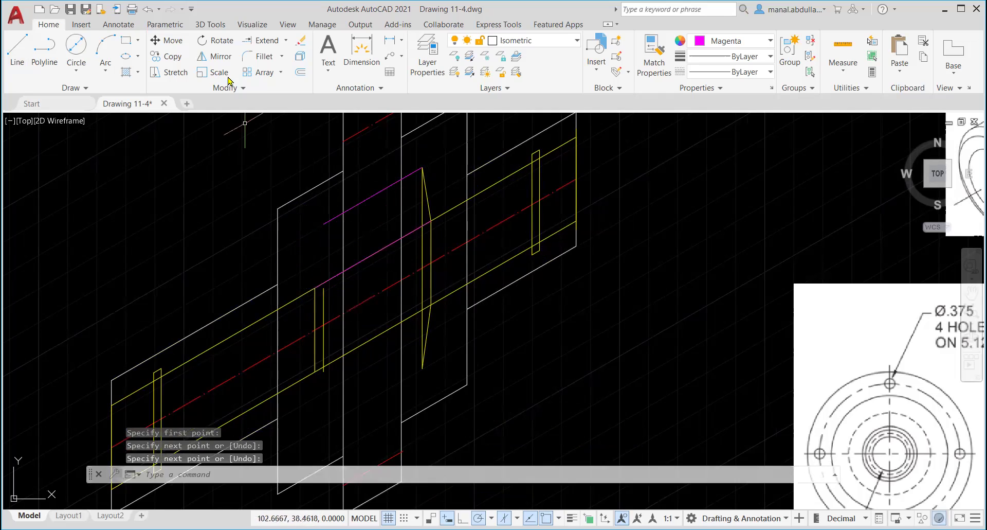
{"action": "left_click", "coordinate": [256, 40]}
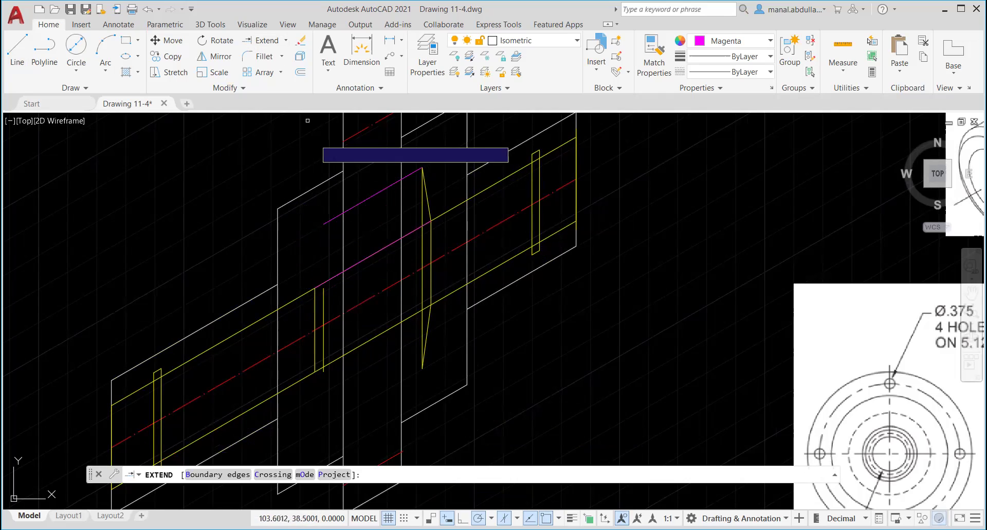
{"action": "left_click", "coordinate": [325, 288]}
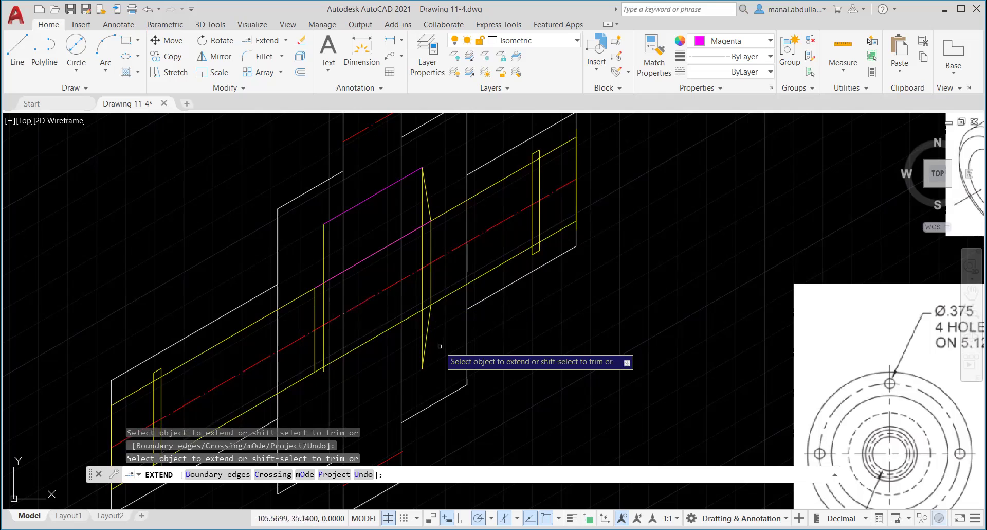
{"action": "key", "text": "Return"}
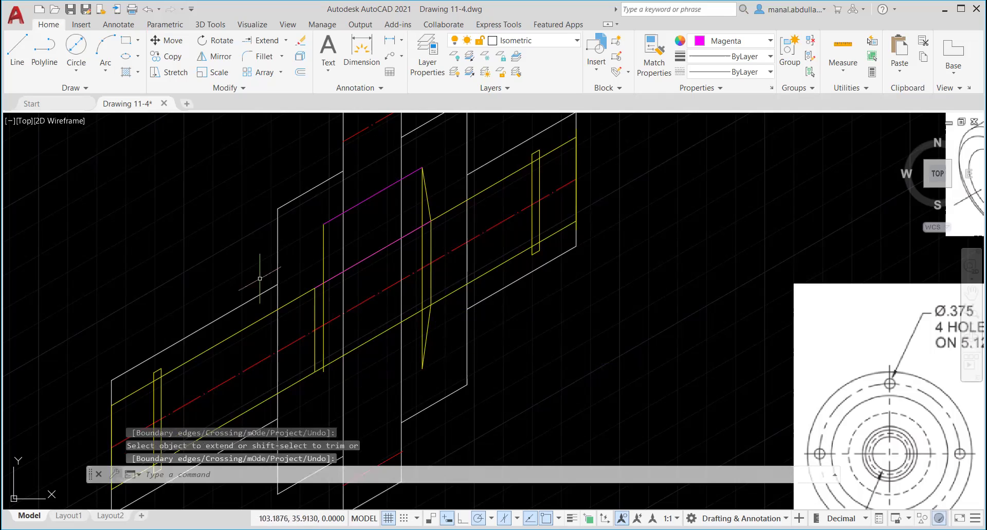
Draw the chamber's lower edge about 1.7 units from the right taper's lower tip along the isometric axis, and extend the offset vertical line down to it.
{"action": "left_click", "coordinate": [19, 57]}
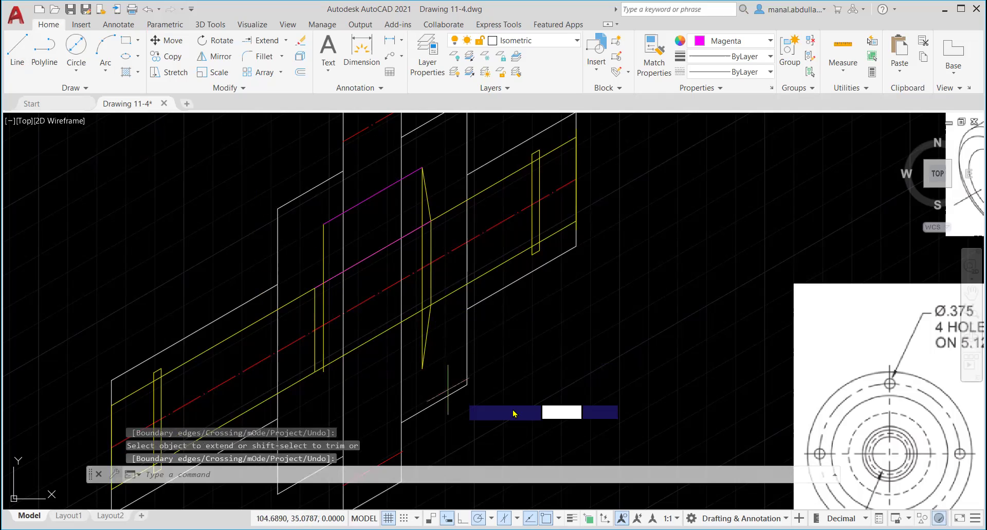
{"action": "left_click", "coordinate": [423, 368]}
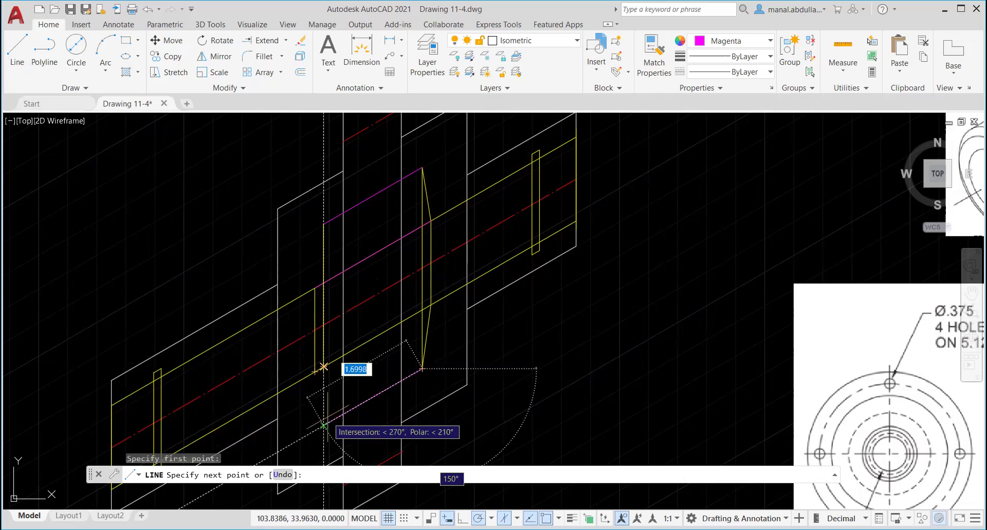
{"action": "left_click", "coordinate": [323, 425]}
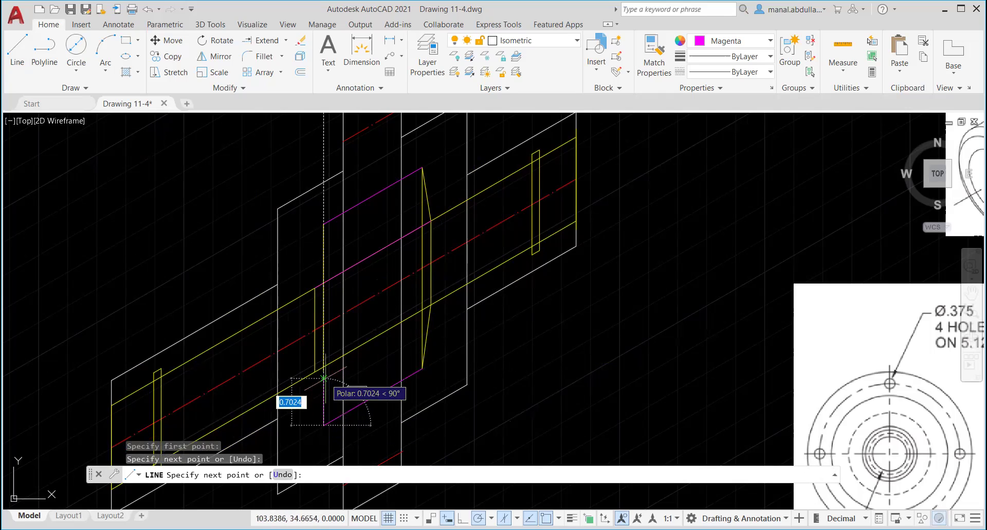
{"action": "key", "text": "Escape"}
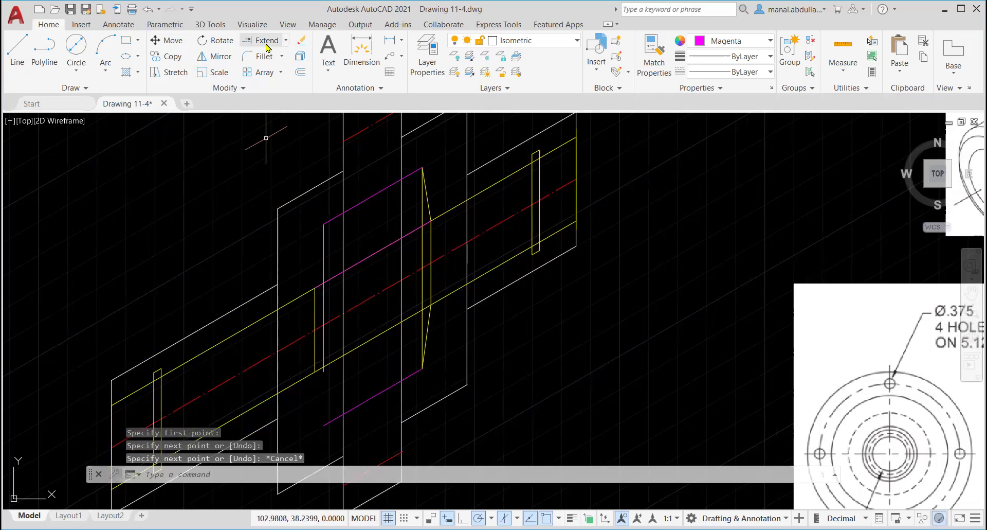
{"action": "type", "text": "ex"}
{"action": "key", "text": "Return"}
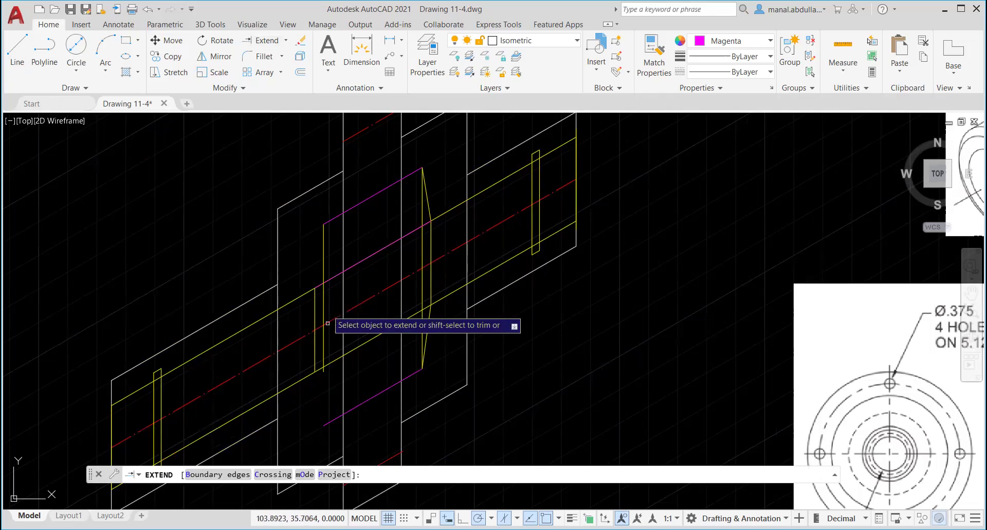
{"action": "left_click", "coordinate": [325, 373]}
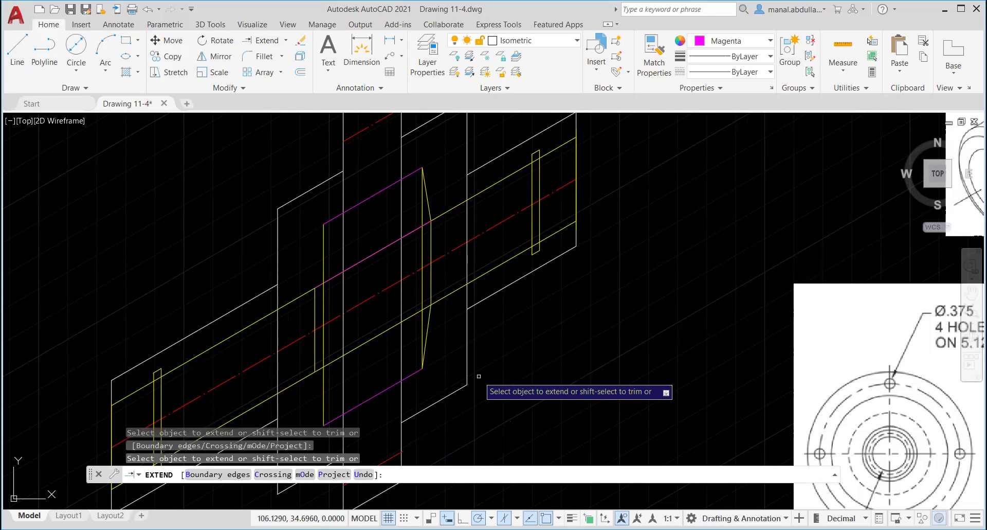
{"action": "key", "text": "Escape"}
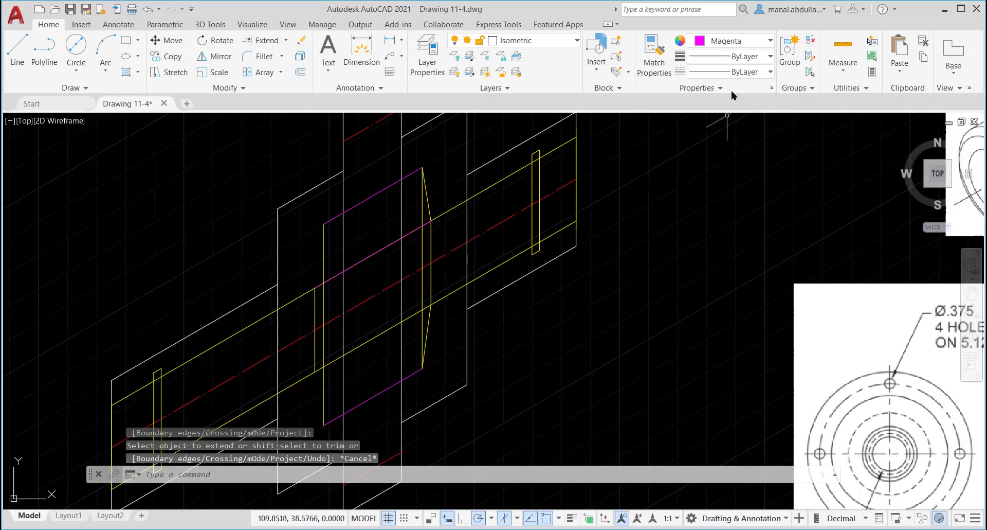
Draw the two slanted taper lines in yellow at the chamber's left end, joining the bore corners to the chamber's upper and lower corners.
{"action": "left_click", "coordinate": [757, 45]}
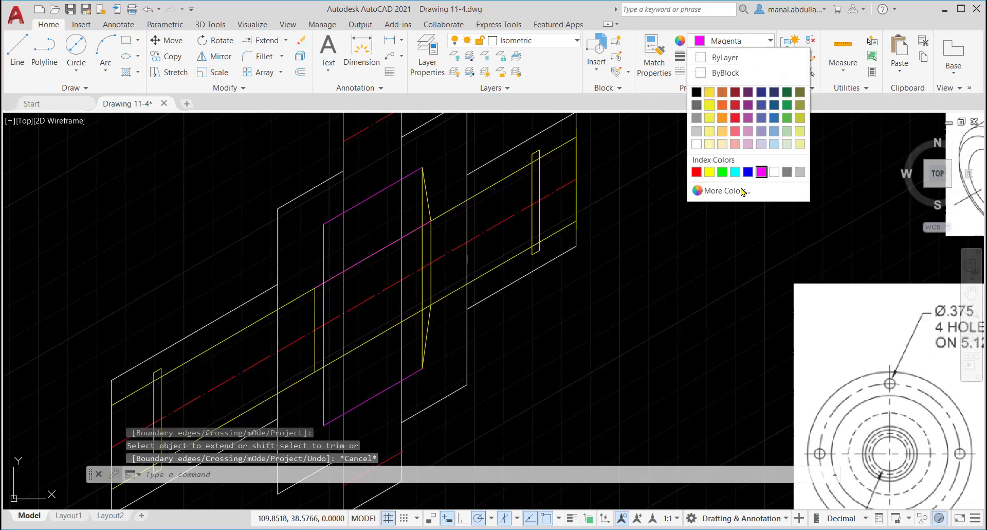
{"action": "left_click", "coordinate": [710, 171]}
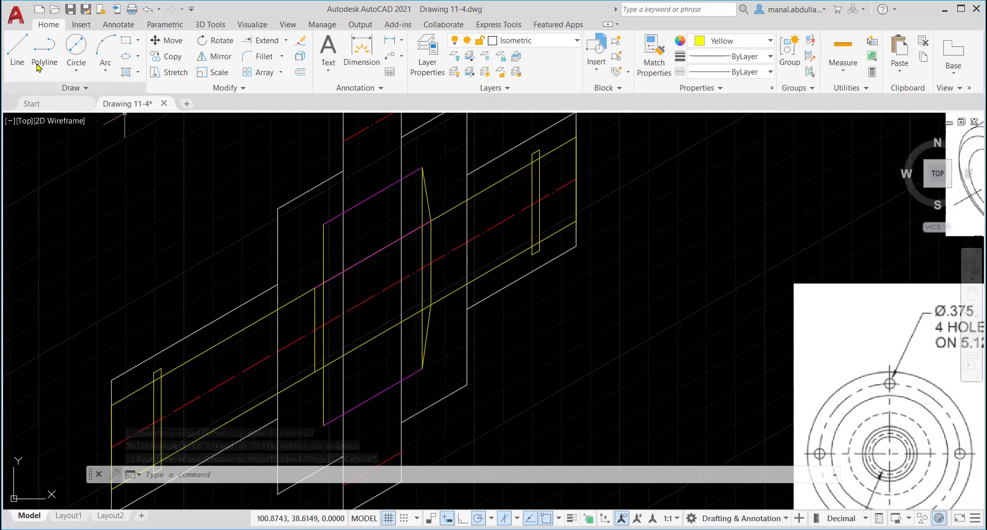
{"action": "type", "text": "l"}
{"action": "key", "text": "Return"}
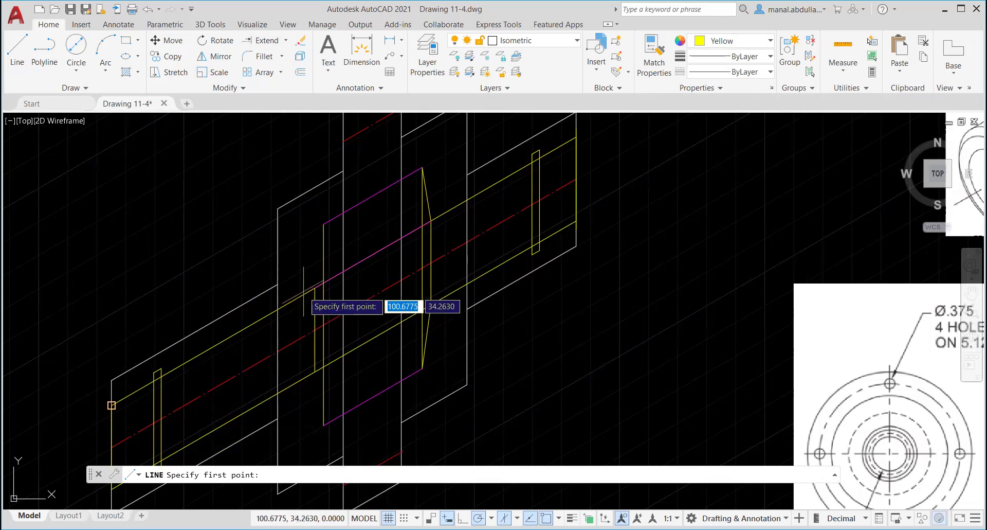
{"action": "left_click", "coordinate": [315, 288]}
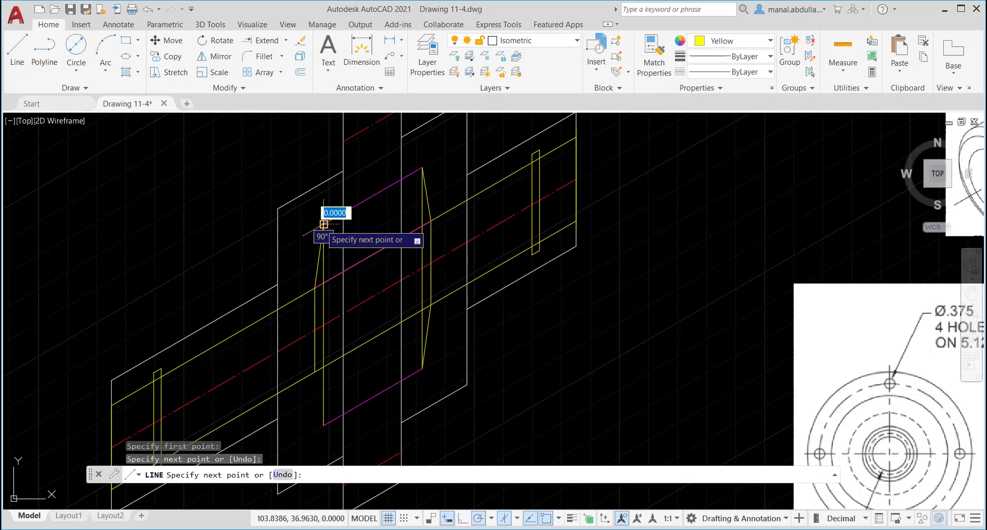
{"action": "key", "text": "Return"}
{"action": "key", "text": "Return"}
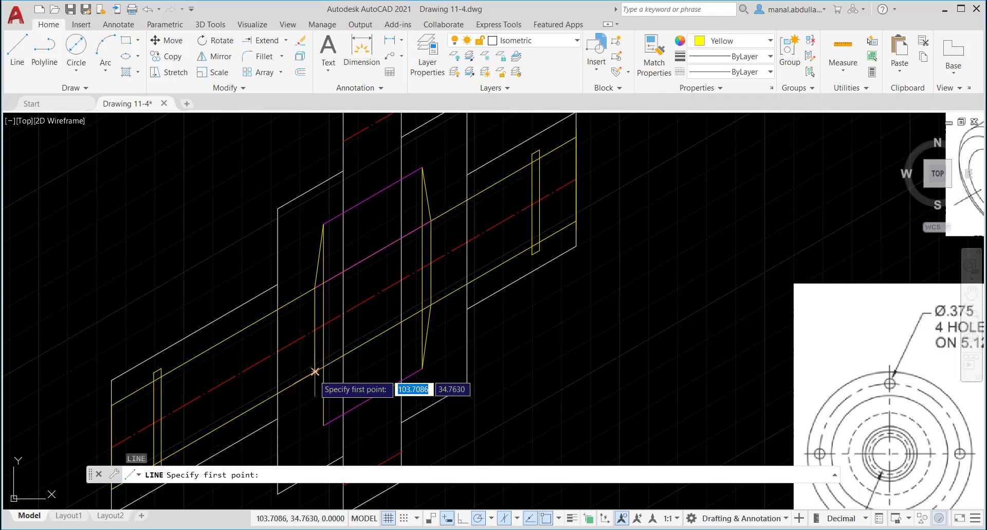
{"action": "left_click", "coordinate": [315, 371]}
{"action": "left_click", "coordinate": [323, 425]}
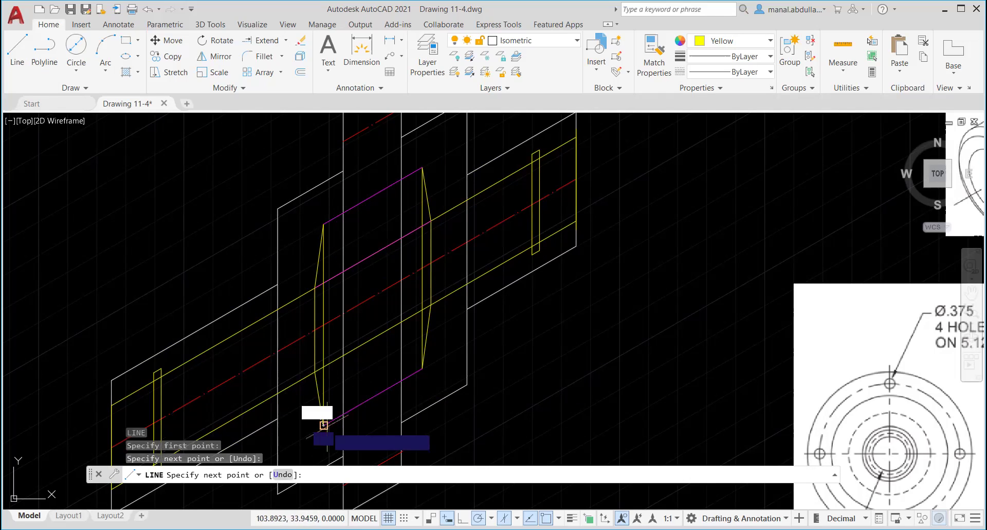
{"action": "key", "text": "Escape"}
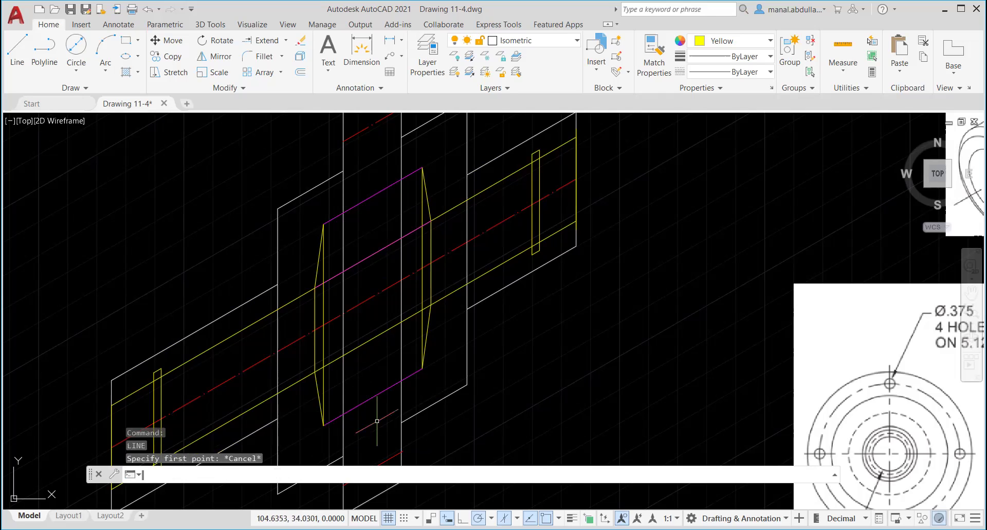
Change the color of the chamber's upper and lower edges to Yellow.
{"action": "left_click", "coordinate": [364, 200]}
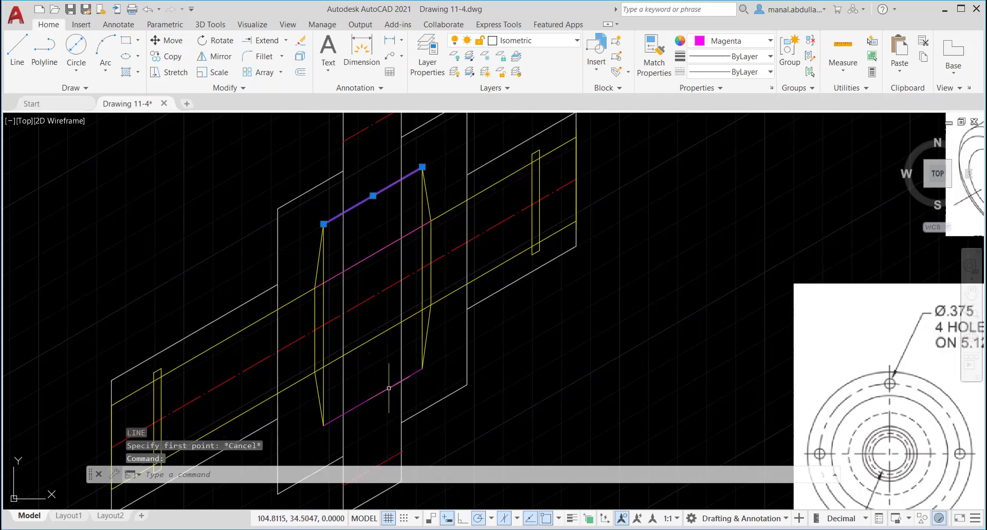
{"action": "left_click", "coordinate": [389, 387]}
{"action": "left_click", "coordinate": [759, 43]}
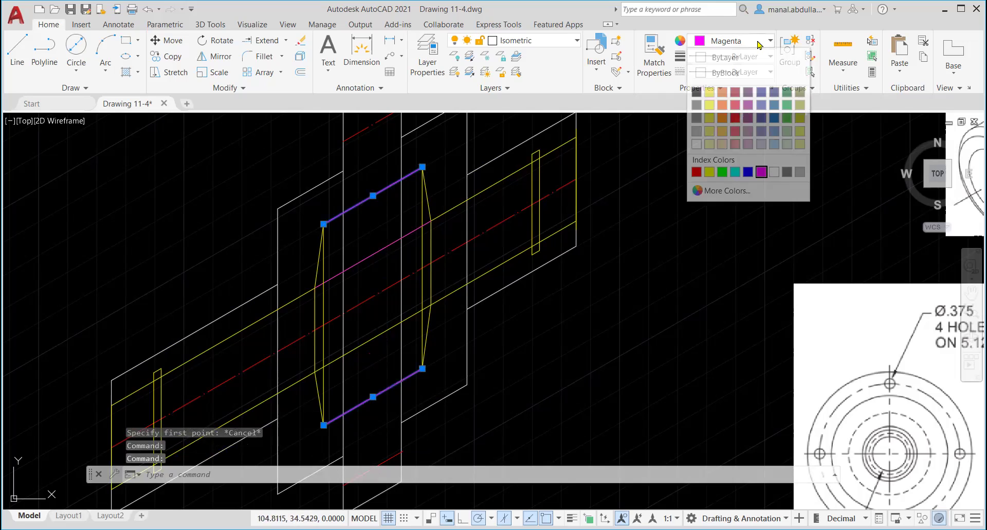
{"action": "left_click", "coordinate": [709, 172]}
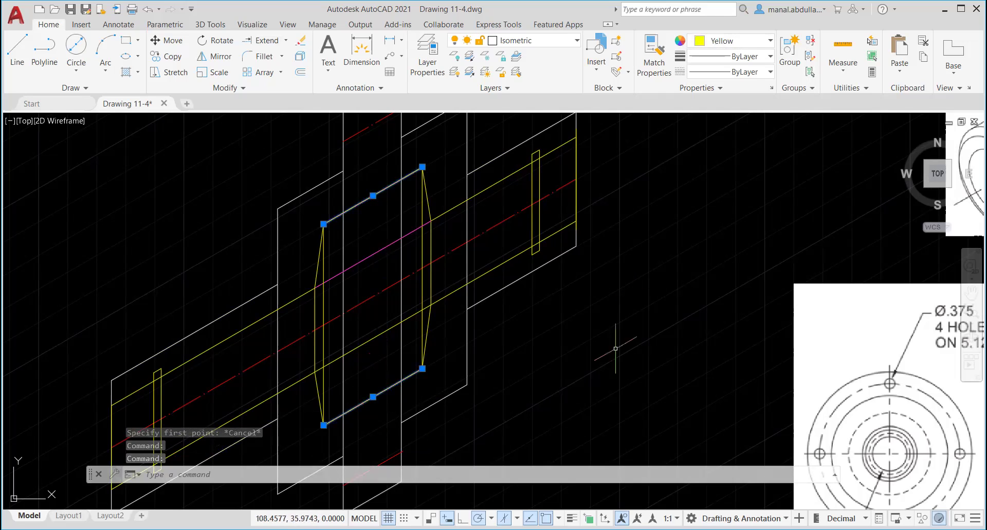
{"action": "key", "text": "Escape"}
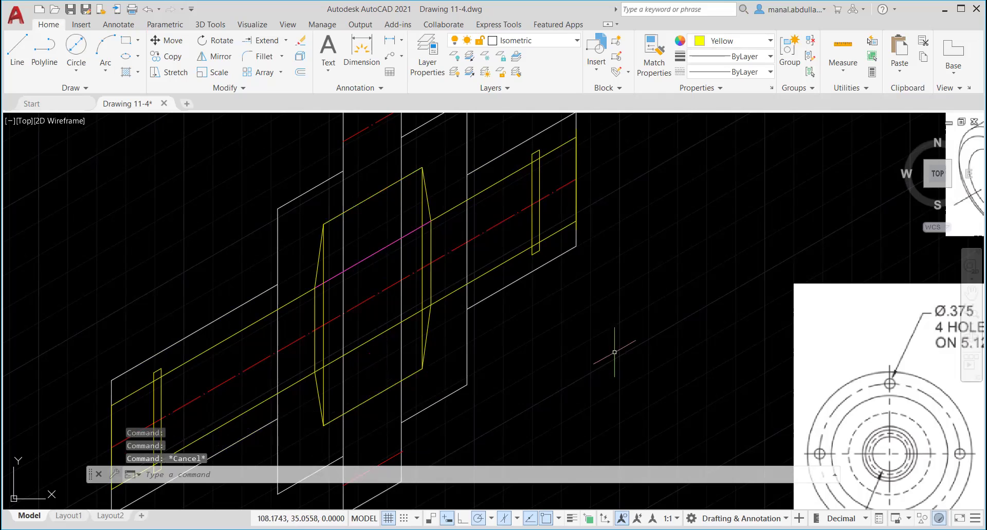
Trim away the upper and lower bore line segments that cross the right groove.
{"action": "scroll", "coordinate": [444, 369], "scroll_direction": "down", "scroll_amount": 2}
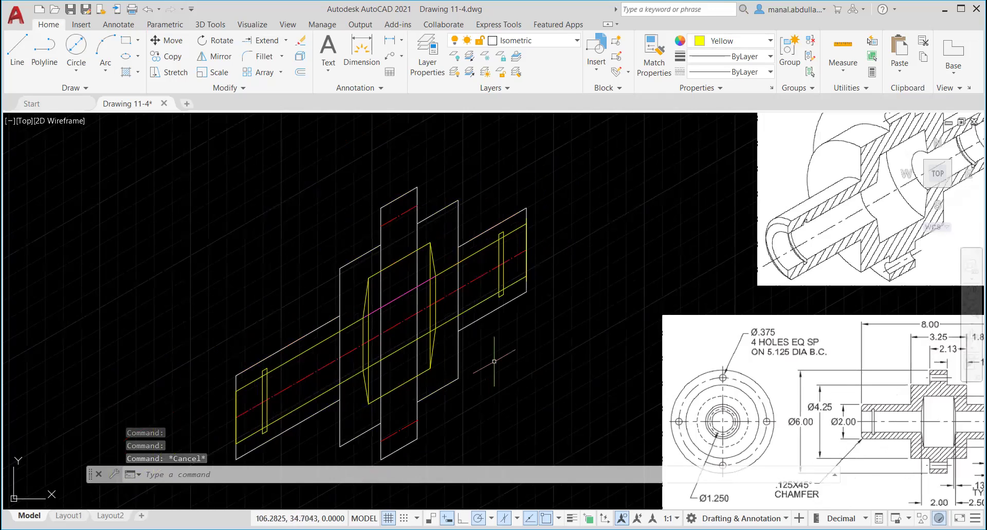
{"action": "scroll", "coordinate": [522, 315], "scroll_direction": "up", "scroll_amount": 2}
{"action": "mouse_move", "coordinate": [532, 312]}
{"action": "middle_mouse_down"}
{"action": "mouse_move", "coordinate": [536, 346]}
{"action": "mouse_move", "coordinate": [514, 373]}
{"action": "middle_mouse_up"}
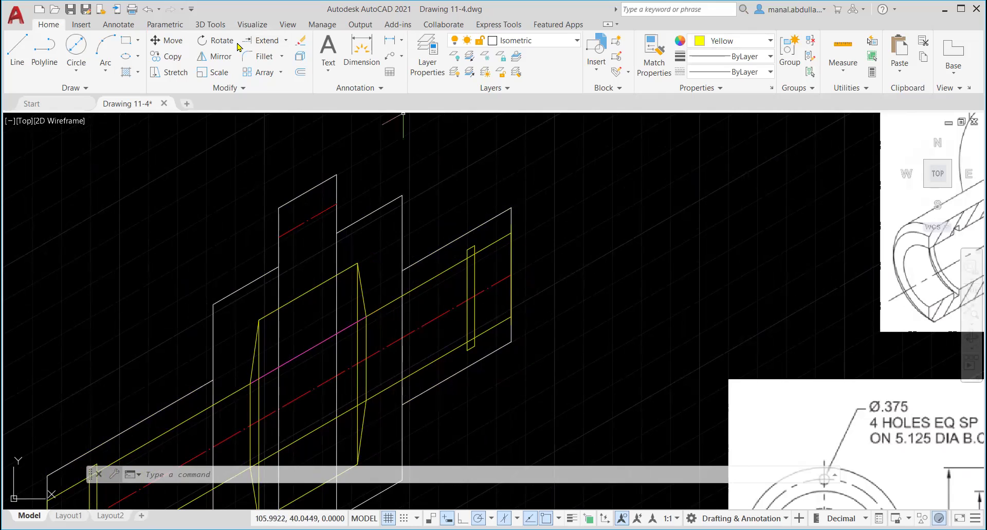
{"action": "type", "text": "tr"}
{"action": "key", "text": "Return"}
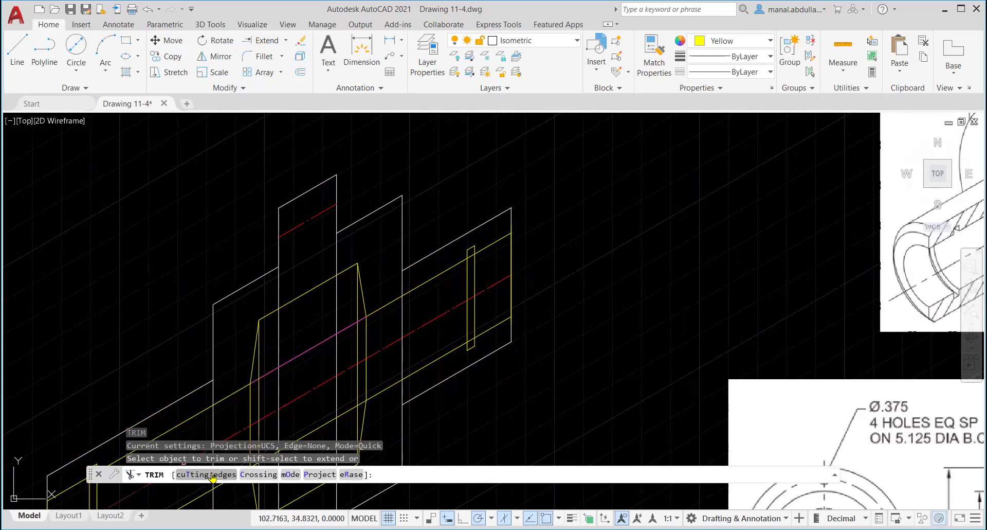
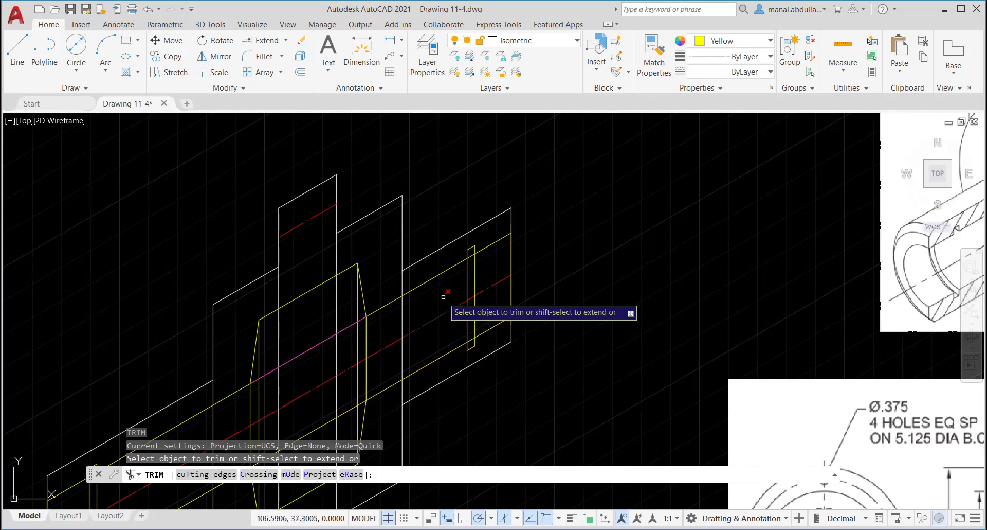
{"action": "scroll", "coordinate": [443, 303], "scroll_direction": "up", "scroll_amount": 4}
{"action": "left_click", "coordinate": [511, 195]}
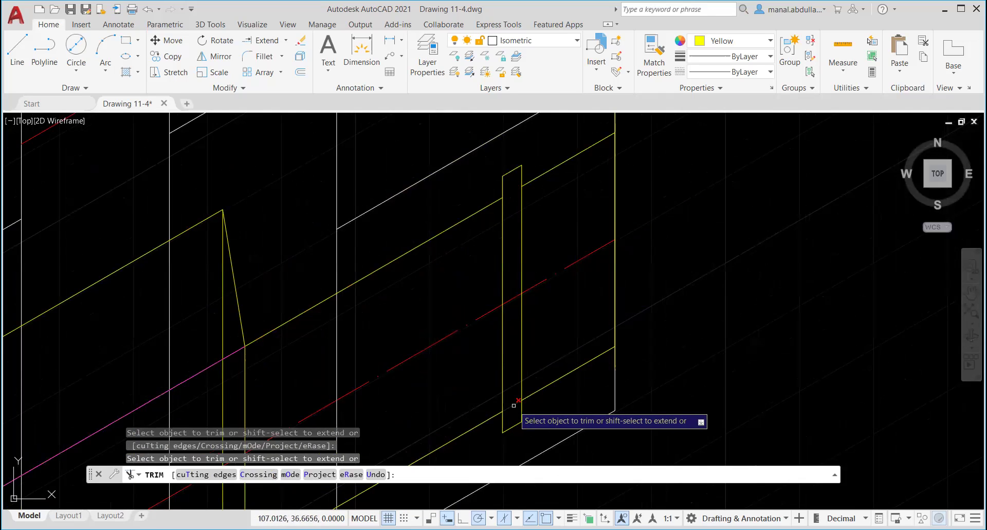
Trim the right groove's two vertical lines between the upper and lower bore lines, leaving only the notches.
{"action": "left_click", "coordinate": [520, 260]}
{"action": "left_click", "coordinate": [546, 235]}
{"action": "left_click", "coordinate": [526, 246]}
{"action": "left_click", "coordinate": [455, 286]}
{"action": "left_click", "coordinate": [550, 320]}
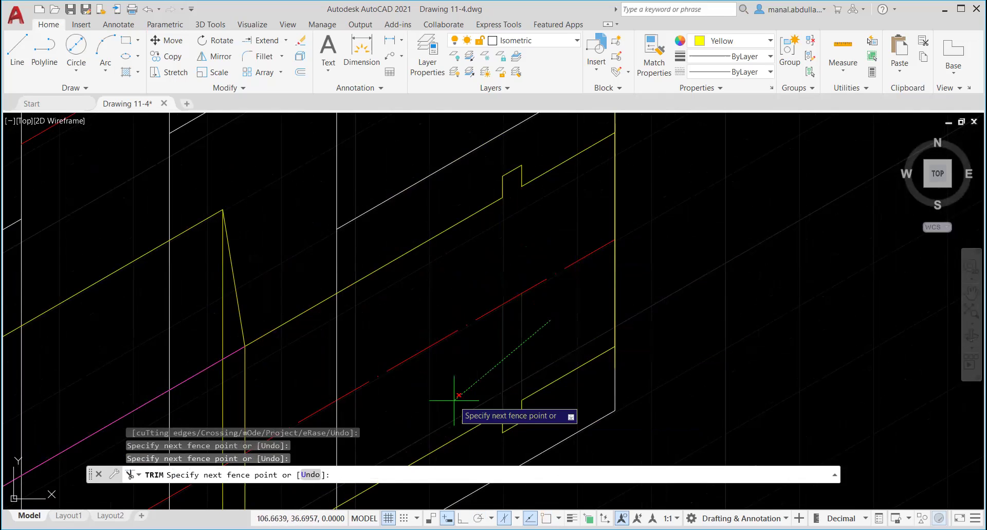
{"action": "left_click", "coordinate": [454, 399]}
Trim the left groove's vertical lines and the bore line segments crossing it, leaving only the notches.
{"action": "scroll", "coordinate": [500, 391], "scroll_direction": "down", "scroll_amount": 2}
{"action": "mouse_move", "coordinate": [480, 344]}
{"action": "middle_mouse_down"}
{"action": "mouse_move", "coordinate": [502, 337]}
{"action": "mouse_move", "coordinate": [566, 258]}
{"action": "mouse_move", "coordinate": [619, 227]}
{"action": "middle_mouse_up"}
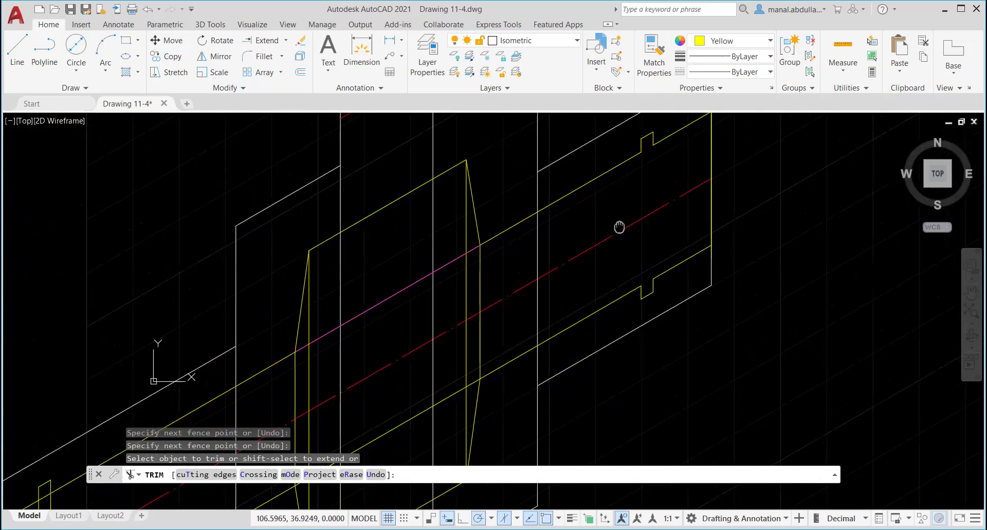
{"action": "scroll", "coordinate": [466, 288], "scroll_direction": "down", "scroll_amount": 5}
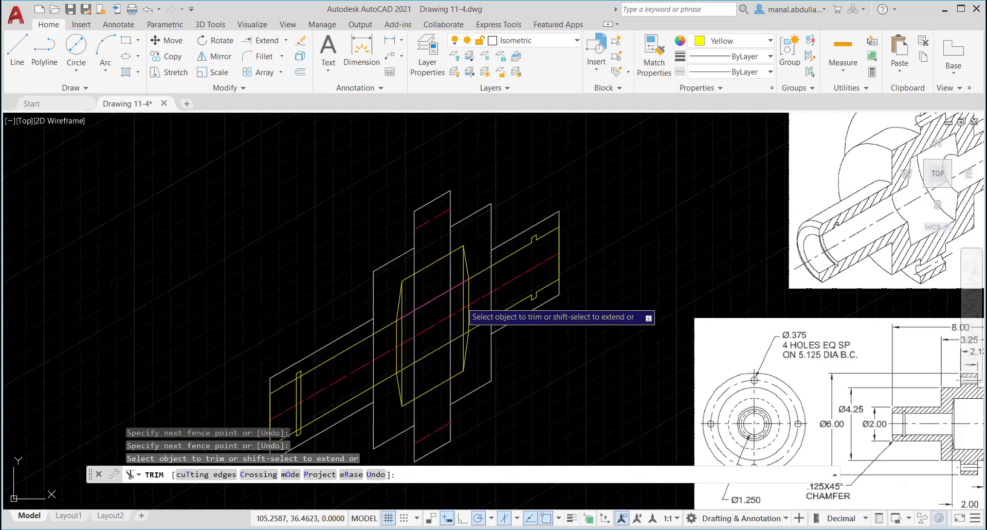
{"action": "middle_click_drag", "start_coordinate": [314, 385], "coordinate": [419, 281]}
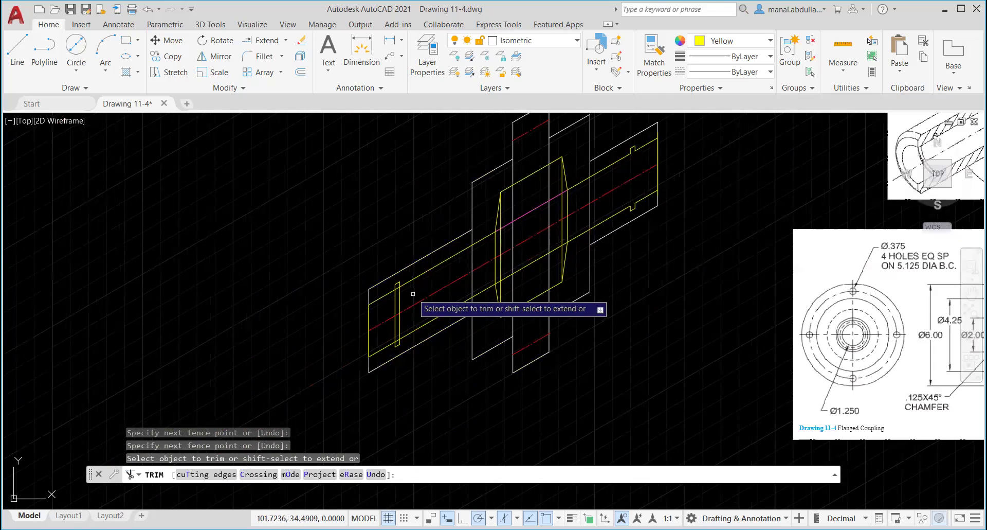
{"action": "mouse_move", "coordinate": [411, 285]}
{"action": "left_mouse_down"}
{"action": "mouse_move", "coordinate": [391, 295]}
{"action": "mouse_move", "coordinate": [382, 332]}
{"action": "left_mouse_up"}
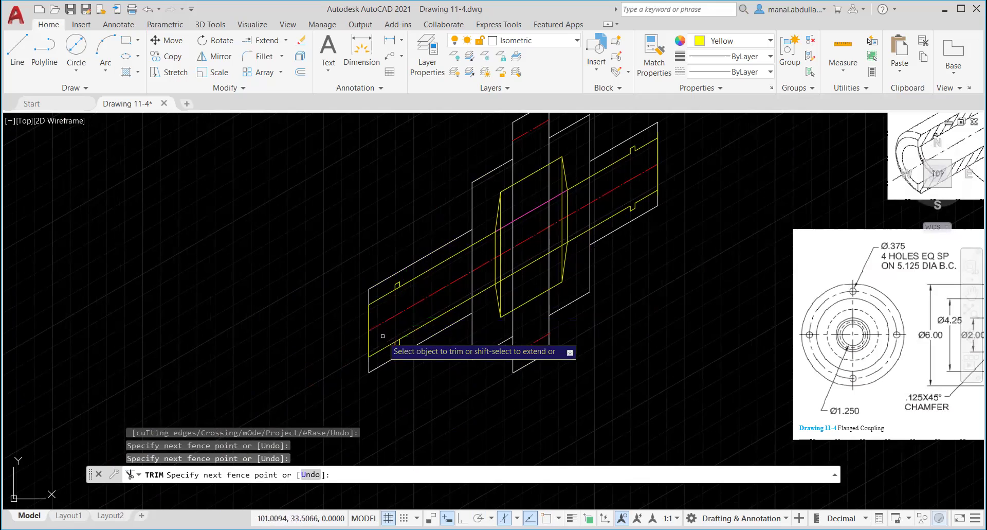
{"action": "scroll", "coordinate": [395, 312], "scroll_direction": "up", "scroll_amount": 5}
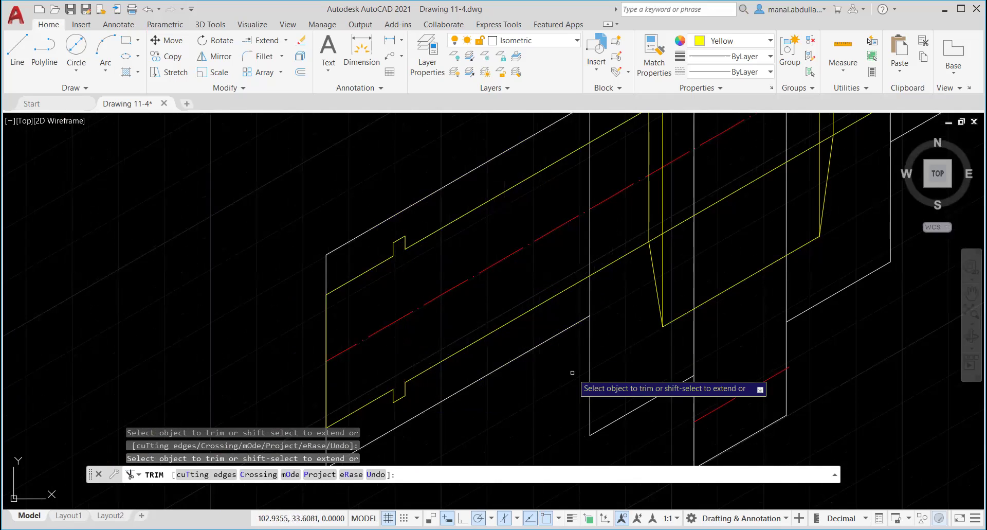
Trim away the inner vertical line joining the chamber's upper and lower corners at its left end.
{"action": "scroll", "coordinate": [603, 367], "scroll_direction": "down", "scroll_amount": 2}
{"action": "middle_click_drag", "start_coordinate": [630, 358], "coordinate": [480, 382]}
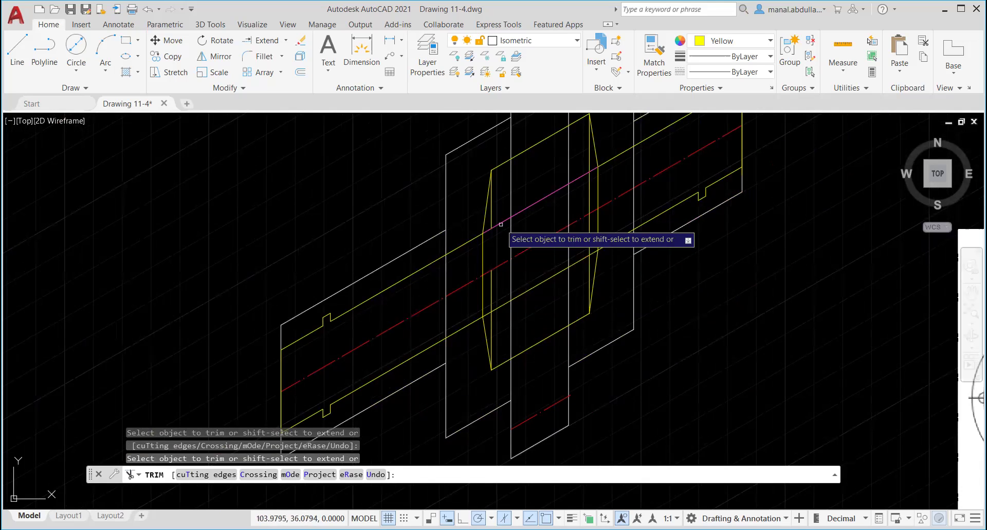
{"action": "left_click", "coordinate": [489, 302]}
{"action": "left_click", "coordinate": [498, 295]}
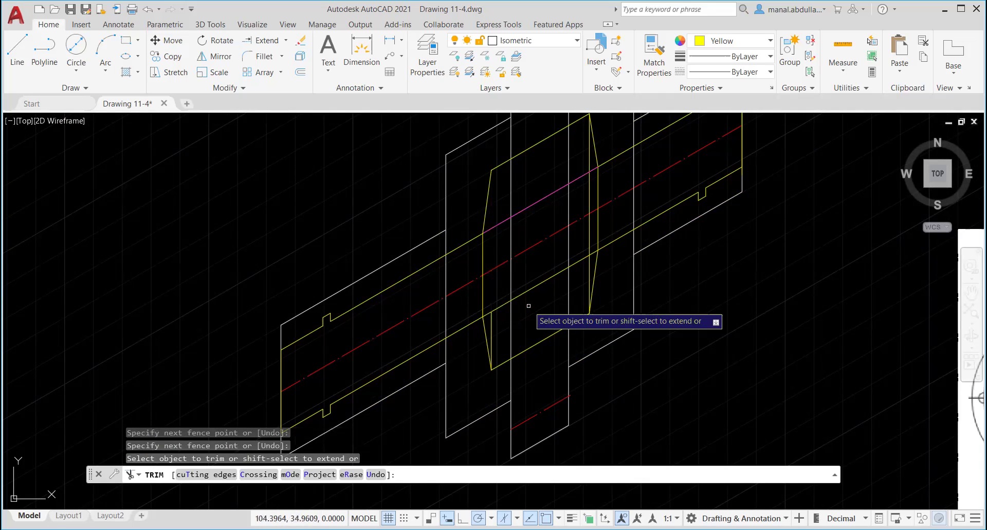
{"action": "scroll", "coordinate": [529, 306], "scroll_direction": "up", "scroll_amount": 2}
{"action": "left_click", "coordinate": [476, 335]}
{"action": "left_click", "coordinate": [464, 342]}
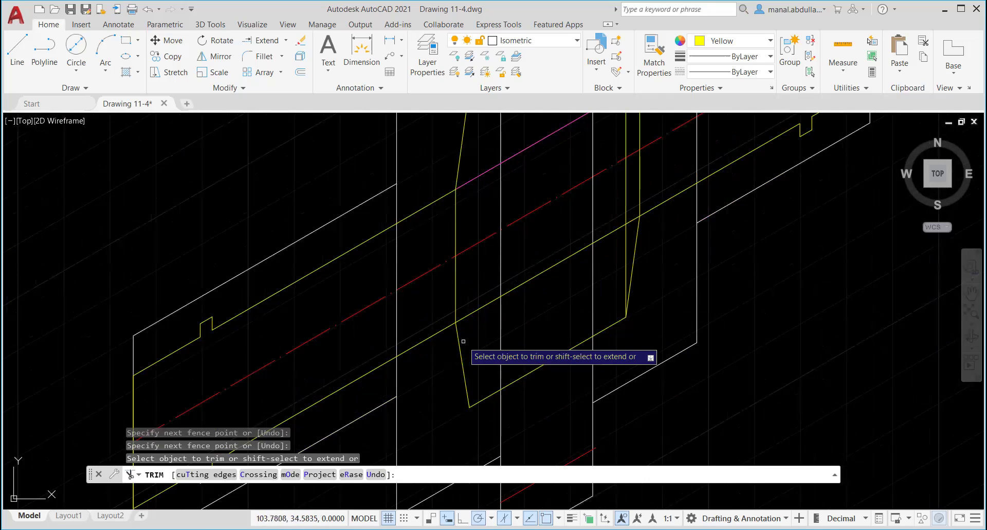
{"action": "key", "text": "Return"}
Trim away the inner vertical line joining the chamber's upper and lower corners at its right end.
{"action": "scroll", "coordinate": [561, 335], "scroll_direction": "down", "scroll_amount": 3}
{"action": "scroll", "coordinate": [711, 395], "scroll_direction": "up", "scroll_amount": 3}
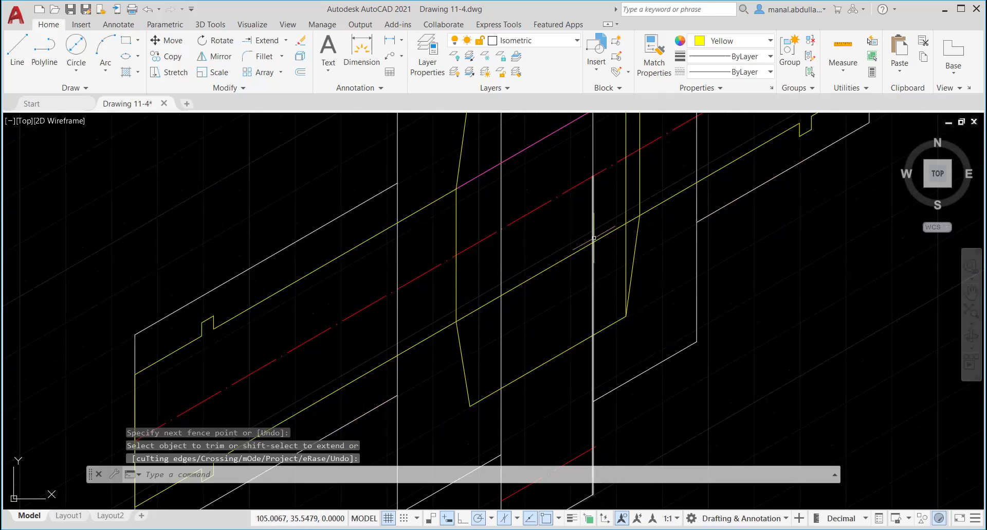
{"action": "key", "text": "Return"}
{"action": "left_click", "coordinate": [631, 235]}
{"action": "left_click", "coordinate": [611, 250]}
{"action": "left_click", "coordinate": [630, 197]}
{"action": "left_click", "coordinate": [611, 200]}
{"action": "left_click", "coordinate": [630, 141]}
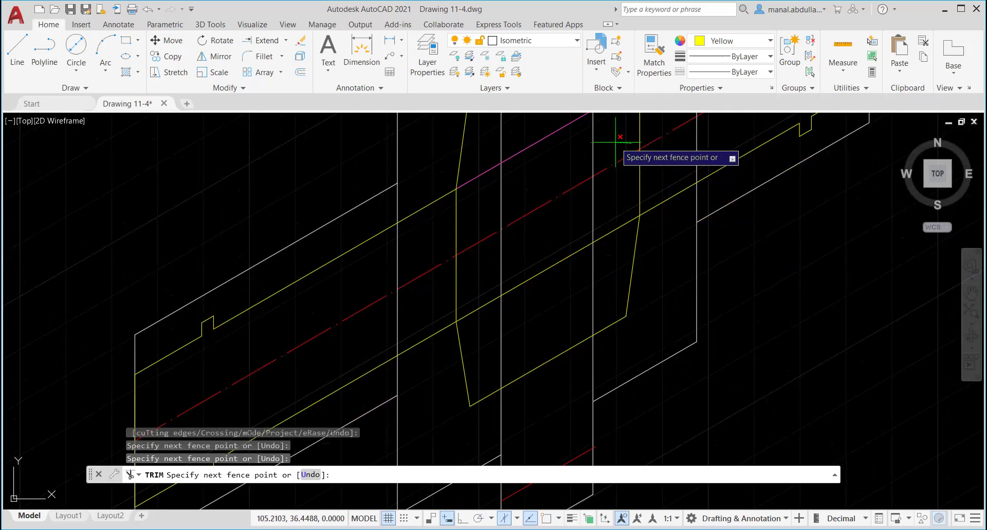
{"action": "key", "text": "Return"}
Set the current object color to ByLayer.
{"action": "scroll", "coordinate": [610, 342], "scroll_direction": "down", "scroll_amount": 2}
{"action": "mouse_move", "coordinate": [606, 302]}
{"action": "middle_mouse_down"}
{"action": "mouse_move", "coordinate": [529, 393]}
{"action": "mouse_move", "coordinate": [515, 394]}
{"action": "mouse_move", "coordinate": [569, 388]}
{"action": "mouse_move", "coordinate": [560, 332]}
{"action": "middle_mouse_up"}
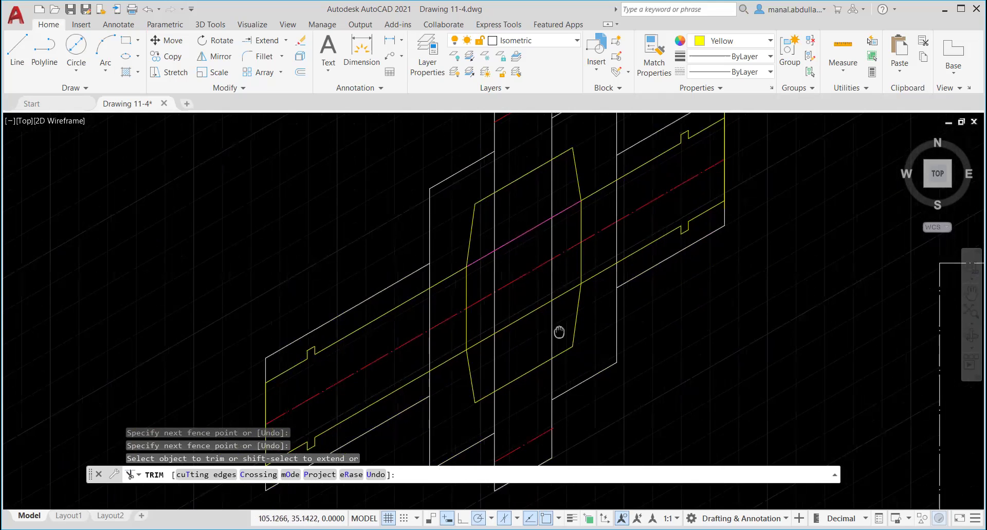
{"action": "scroll", "coordinate": [559, 332], "scroll_direction": "down", "scroll_amount": 1}
{"action": "scroll", "coordinate": [559, 334], "scroll_direction": "down", "scroll_amount": 1}
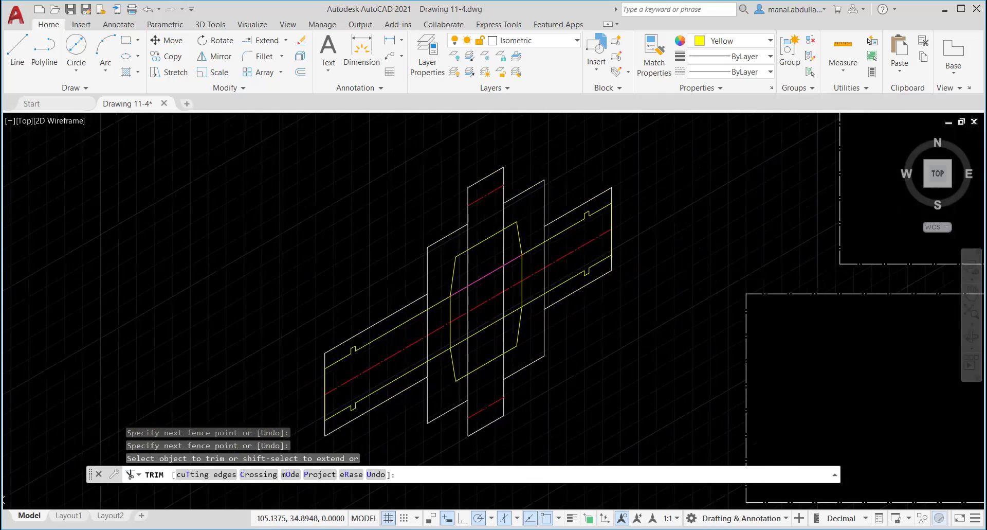
{"action": "middle_click_drag", "start_coordinate": [509, 343], "coordinate": [509, 344]}
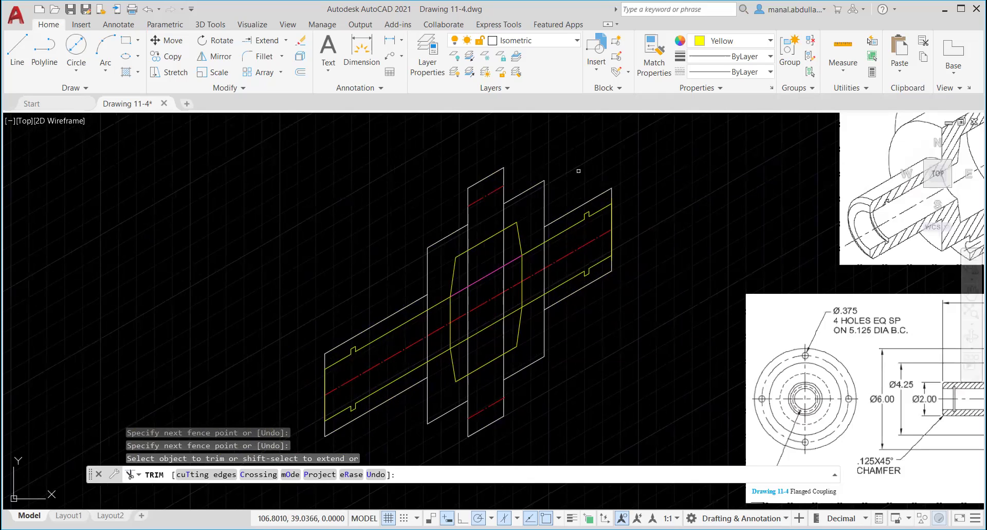
{"action": "left_click", "coordinate": [761, 39]}
{"action": "left_click", "coordinate": [728, 56]}
{"action": "left_click", "coordinate": [586, 271]}
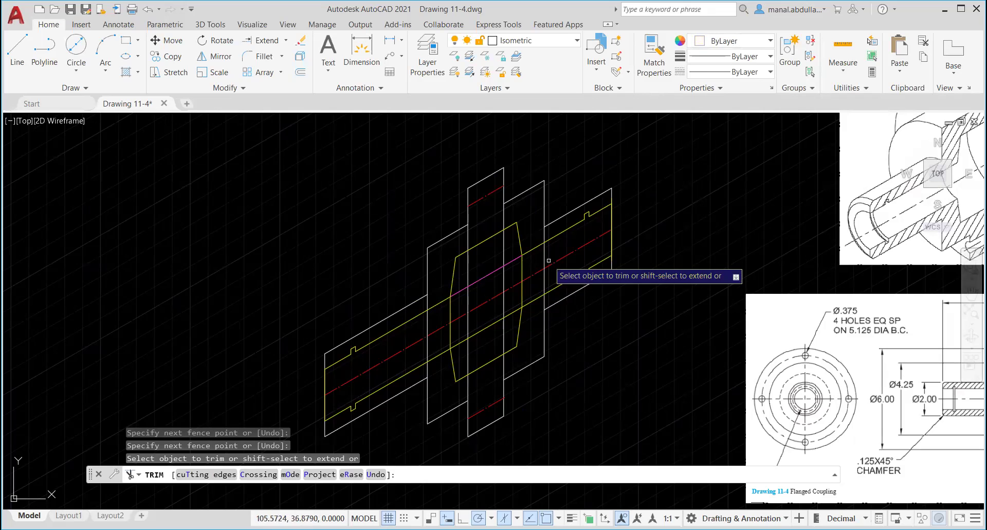
End the trimming and examine the reference isometric section and dimensioned views of the flanged coupling.
{"action": "scroll", "coordinate": [614, 370], "scroll_direction": "down", "scroll_amount": 2}
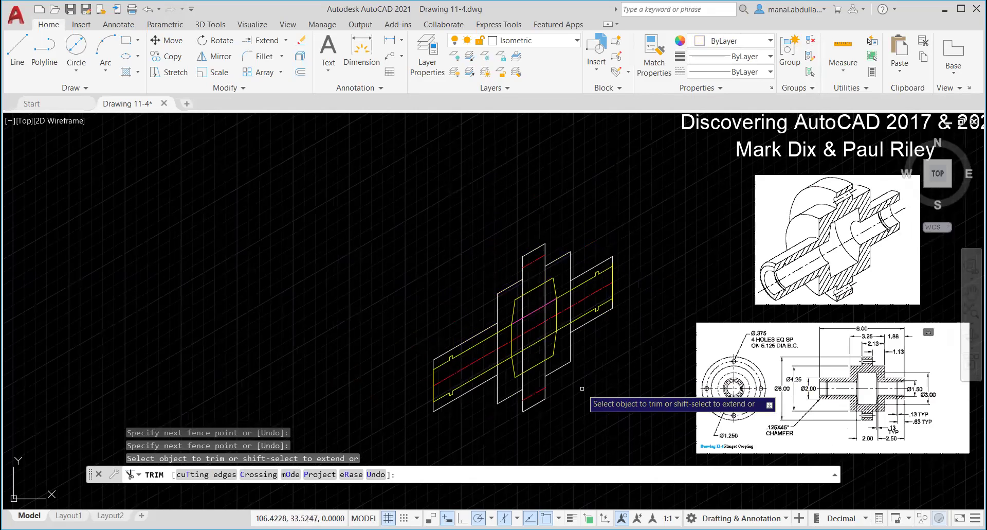
{"action": "scroll", "coordinate": [589, 368], "scroll_direction": "up", "scroll_amount": 2}
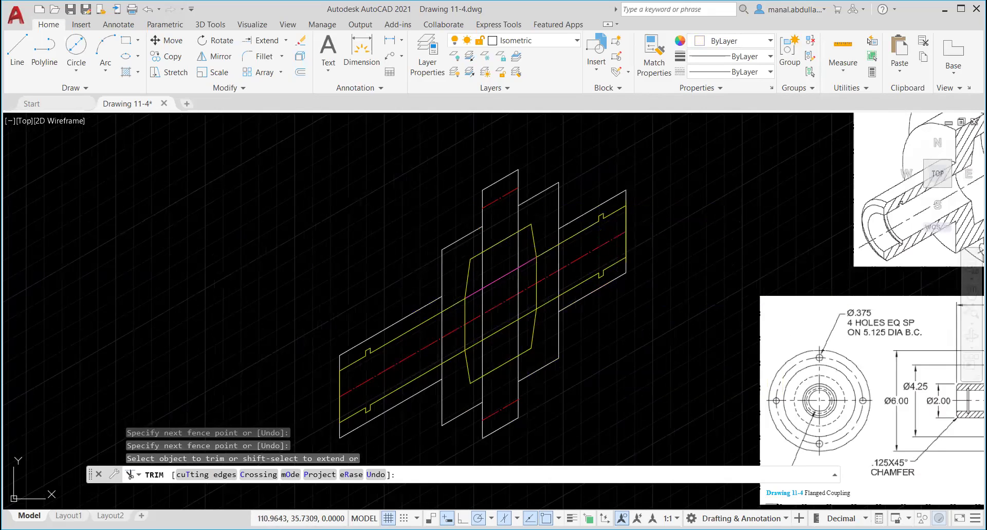
{"action": "middle_click_drag", "start_coordinate": [773, 214], "coordinate": [545, 233]}
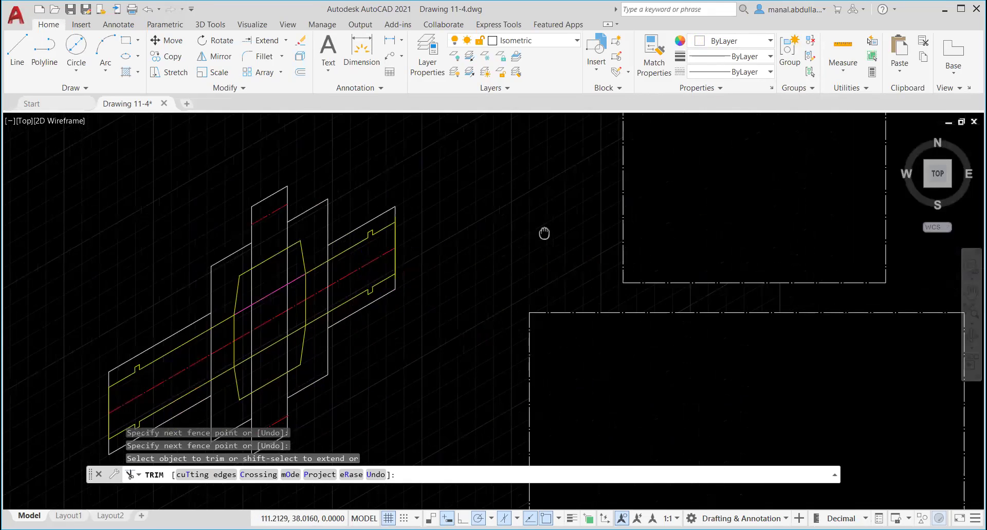
{"action": "scroll", "coordinate": [782, 226], "scroll_direction": "down", "scroll_amount": 2}
{"action": "key", "text": "Escape"}
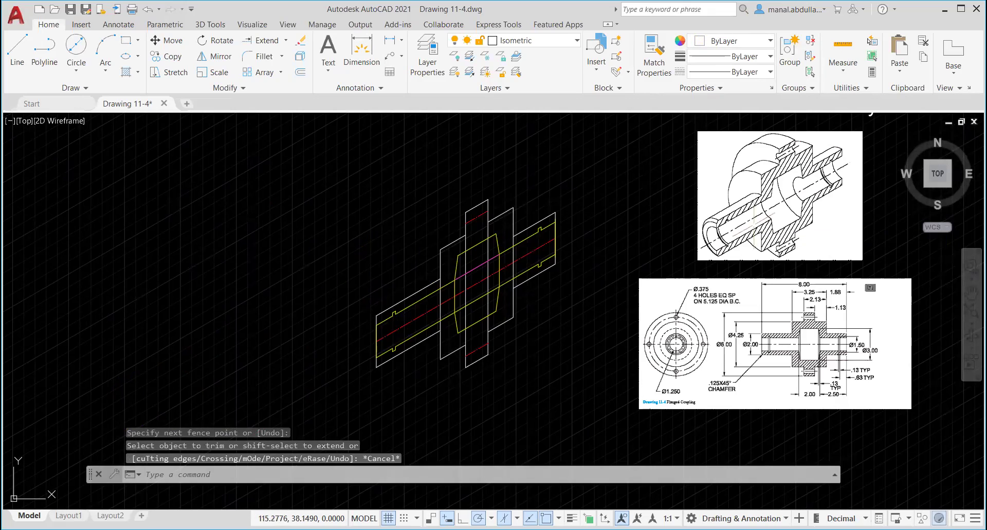
{"action": "key", "text": "Escape"}
{"action": "scroll", "coordinate": [821, 207], "scroll_direction": "up", "scroll_amount": 2}
{"action": "middle_click_drag", "start_coordinate": [770, 217], "coordinate": [697, 278]}
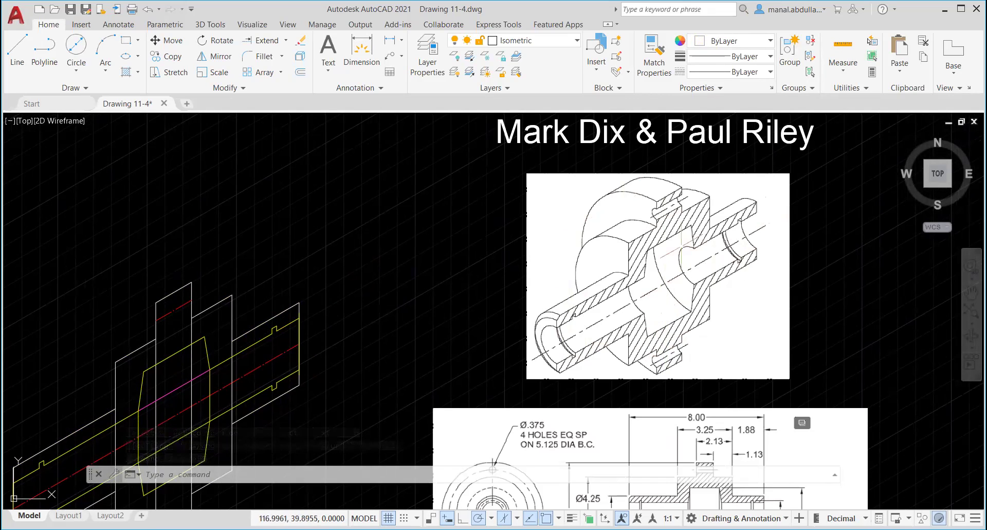
{"action": "scroll", "coordinate": [336, 329], "scroll_direction": "down", "scroll_amount": 2}
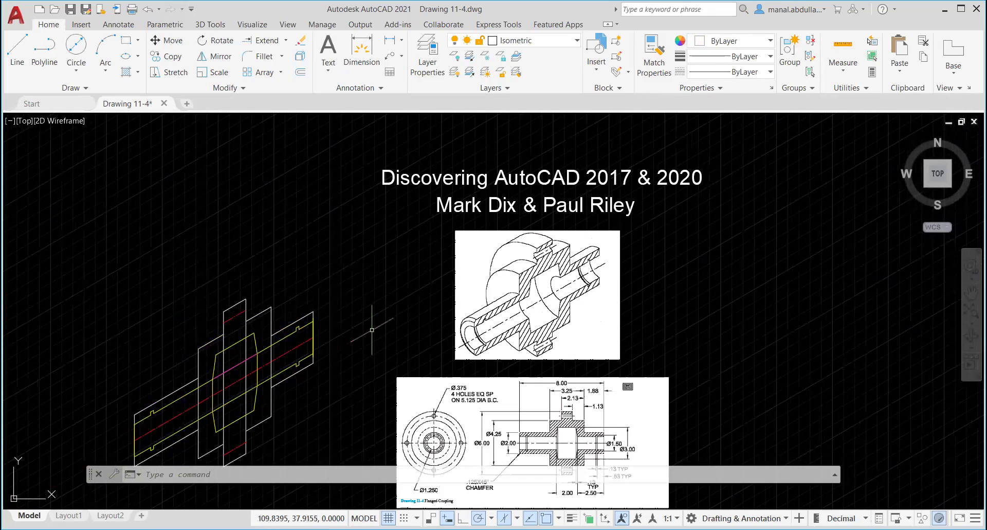
{"action": "scroll", "coordinate": [372, 336], "scroll_direction": "down", "scroll_amount": 2}
{"action": "mouse_move", "coordinate": [372, 336]}
{"action": "middle_mouse_down"}
{"action": "mouse_move", "coordinate": [468, 267]}
{"action": "mouse_move", "coordinate": [494, 283]}
{"action": "middle_mouse_up"}
{"action": "scroll", "coordinate": [475, 283], "scroll_direction": "up", "scroll_amount": 2}
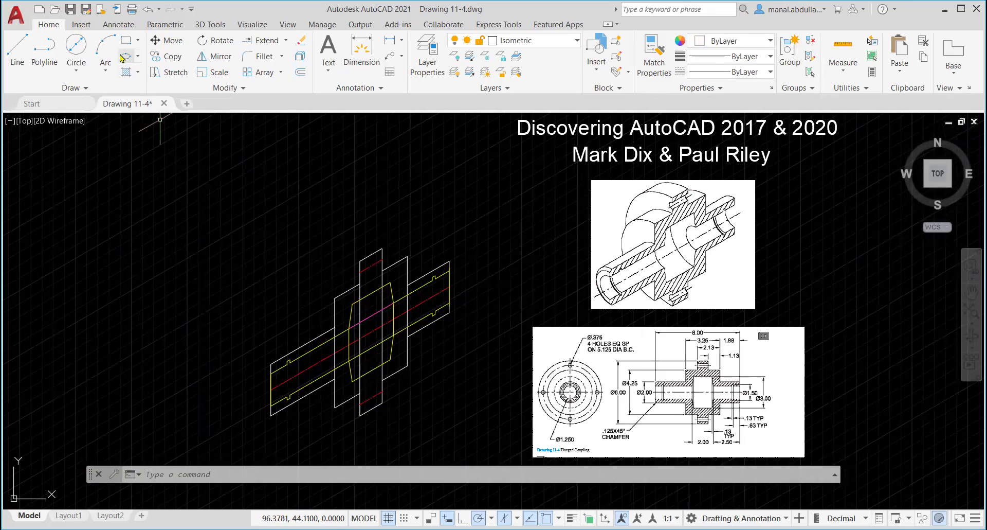
Start an isocircle with the Ellipse command, centered where the centerline meets the right face of the largest flange.
{"action": "left_click", "coordinate": [139, 57]}
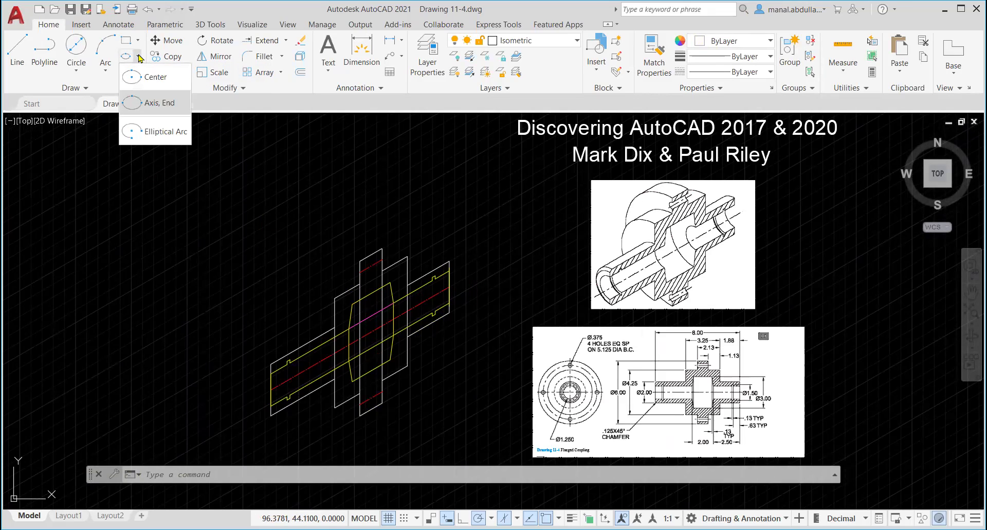
{"action": "left_click", "coordinate": [153, 106]}
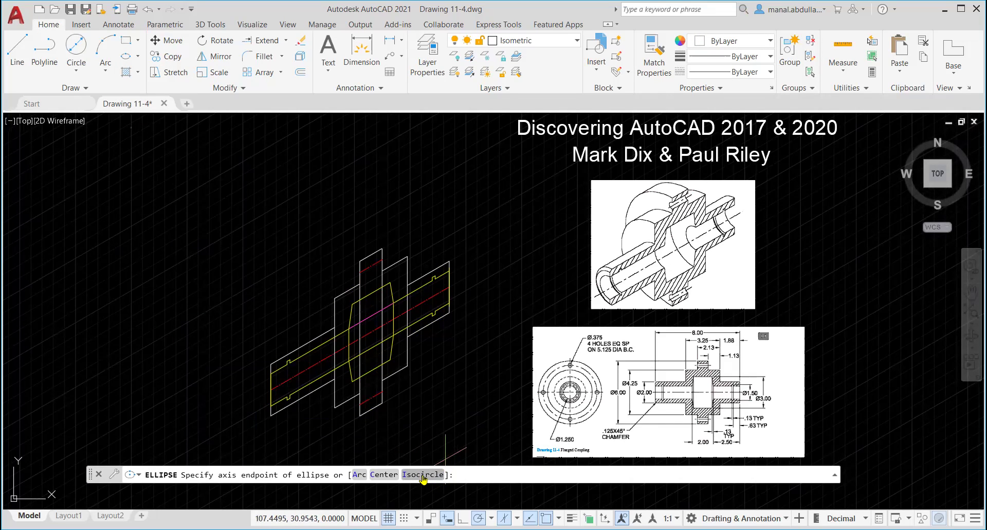
{"action": "left_click", "coordinate": [423, 474]}
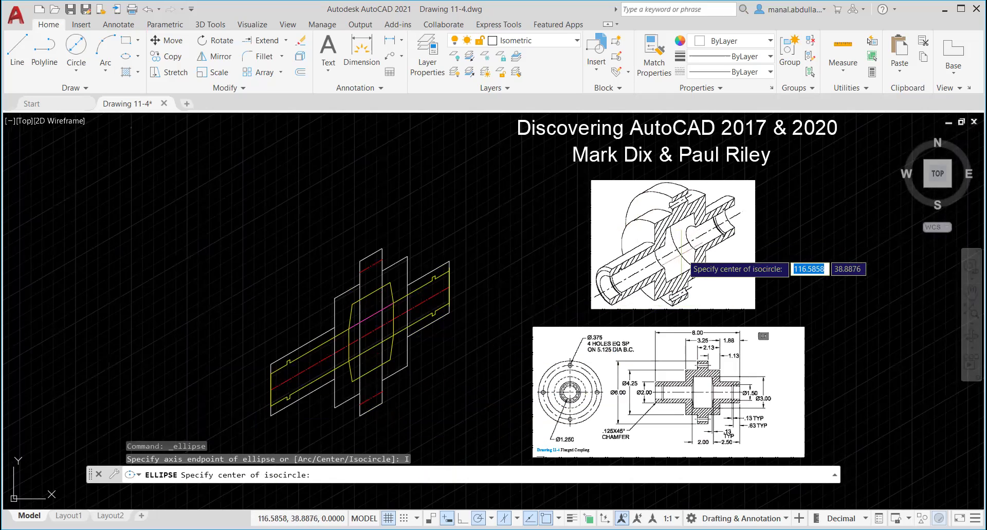
{"action": "scroll", "coordinate": [617, 248], "scroll_direction": "up", "scroll_amount": 2}
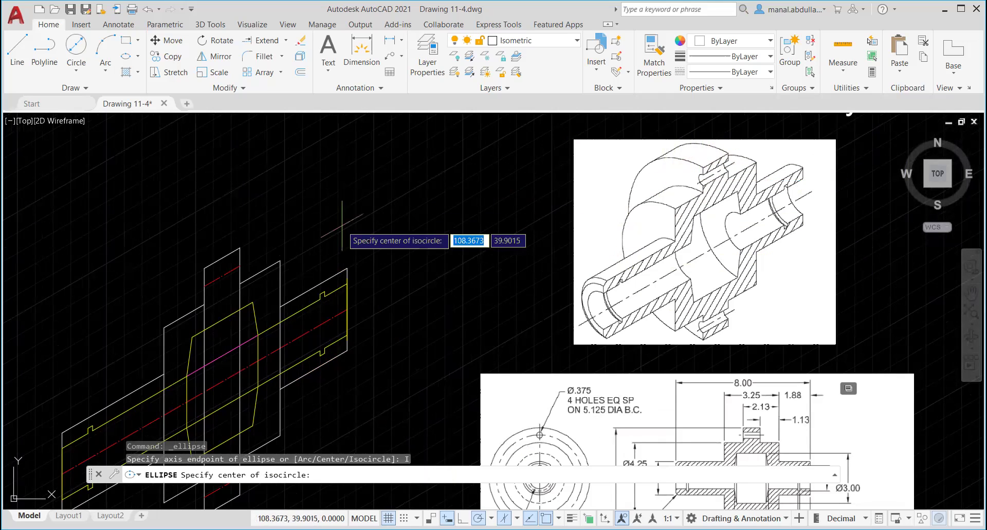
{"action": "left_click", "coordinate": [239, 370]}
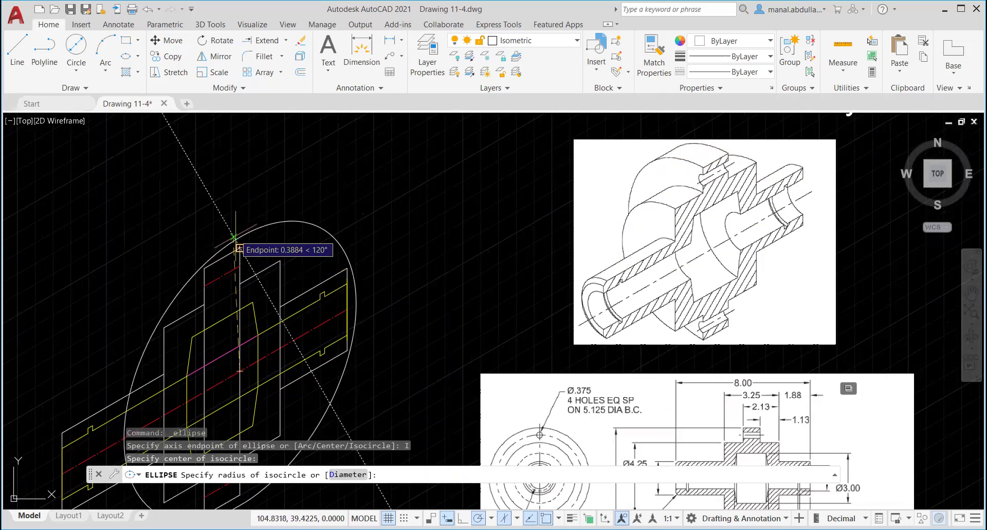
{"action": "mouse_move", "coordinate": [291, 324]}
{"action": "middle_mouse_down"}
{"action": "mouse_move", "coordinate": [323, 288]}
{"action": "mouse_move", "coordinate": [484, 206]}
{"action": "mouse_move", "coordinate": [479, 236]}
{"action": "middle_mouse_up"}
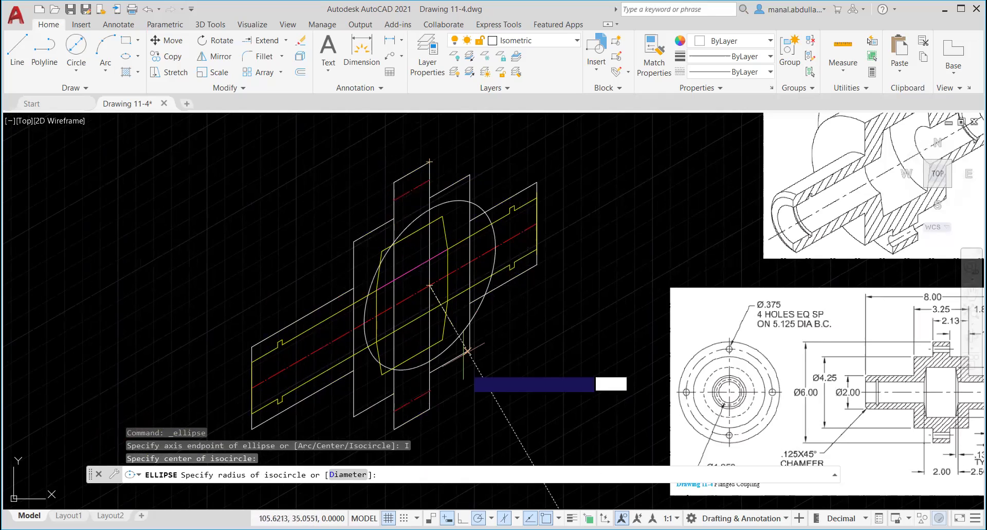
Switch to the left isoplane and finish the isocircle with its radius at the upper corner of the largest flange's right face.
{"action": "left_click", "coordinate": [517, 518]}
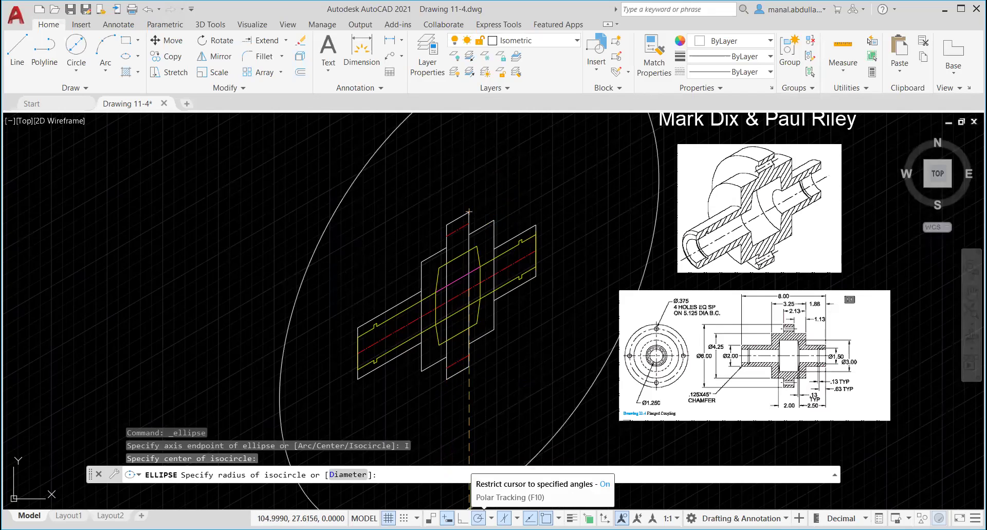
{"action": "right_click", "coordinate": [476, 516]}
{"action": "left_click", "coordinate": [517, 518]}
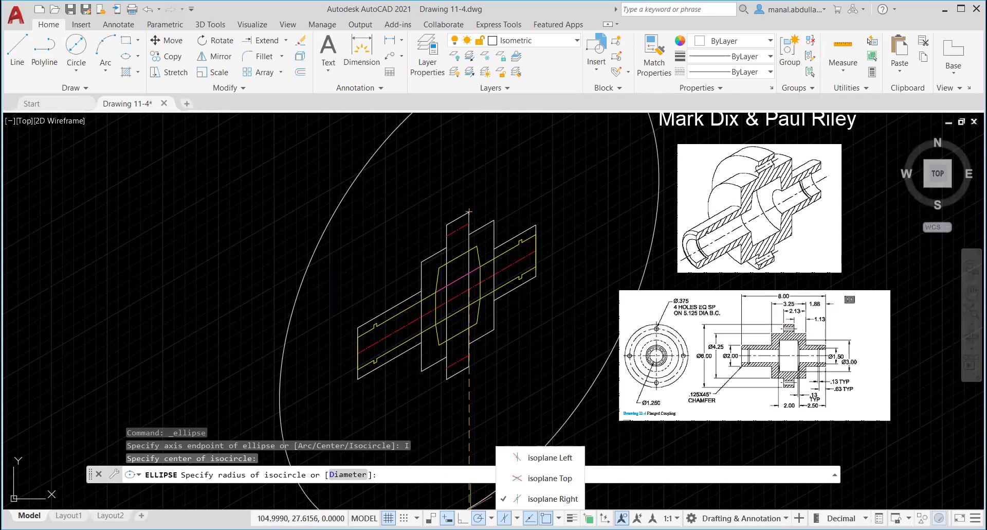
{"action": "left_click", "coordinate": [517, 518]}
{"action": "left_click", "coordinate": [517, 518]}
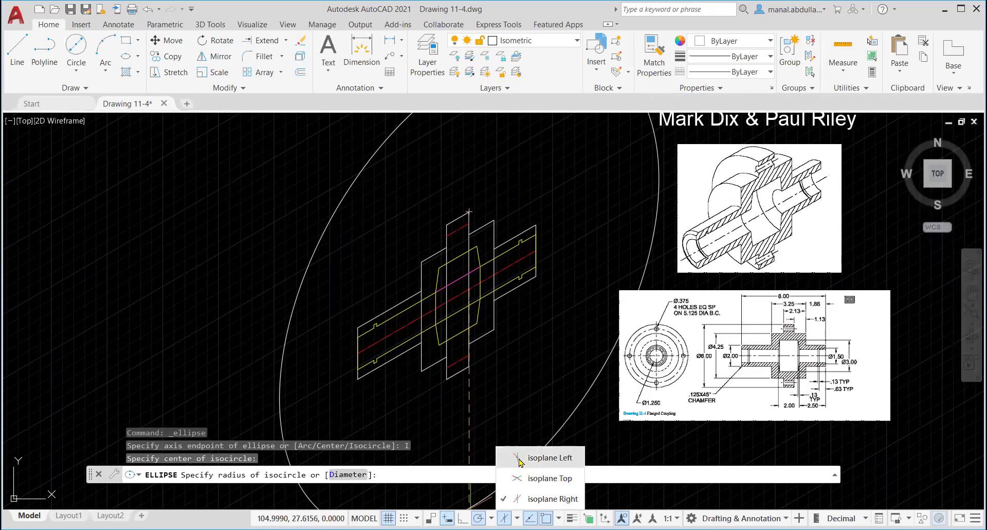
{"action": "left_click", "coordinate": [549, 458]}
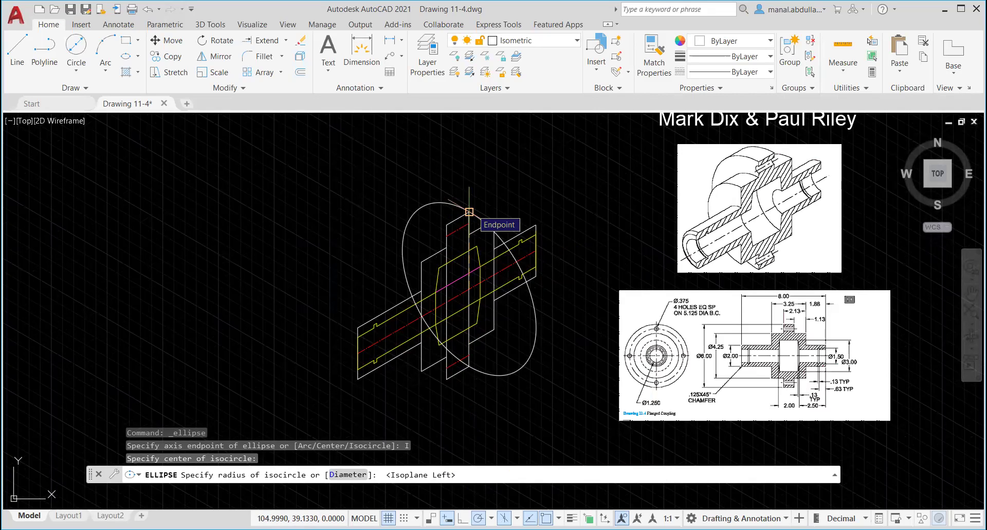
{"action": "left_click", "coordinate": [469, 211]}
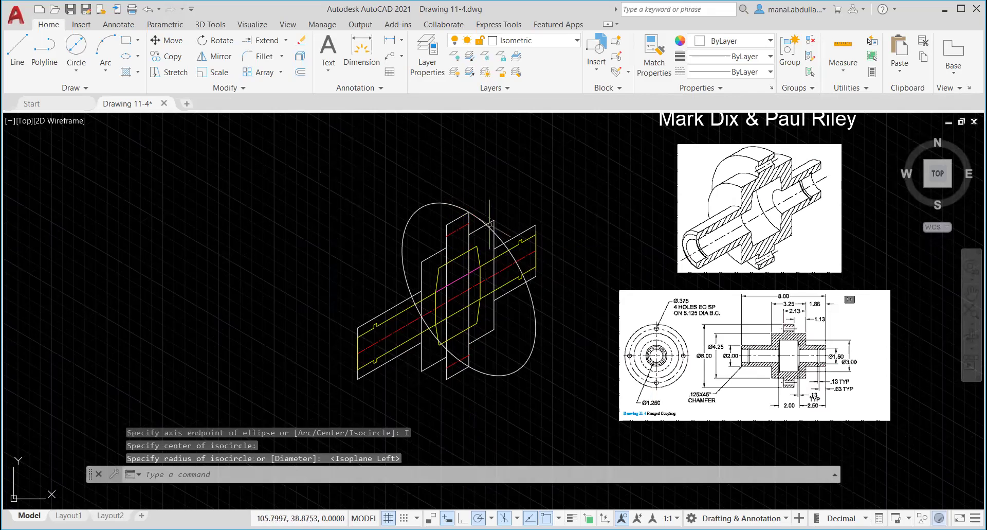
Trim away the isocircle's lower-right part, using the left pipe's upper edge and the right hub's upper edge as cutting edges.
{"action": "scroll", "coordinate": [474, 310], "scroll_direction": "up", "scroll_amount": 2}
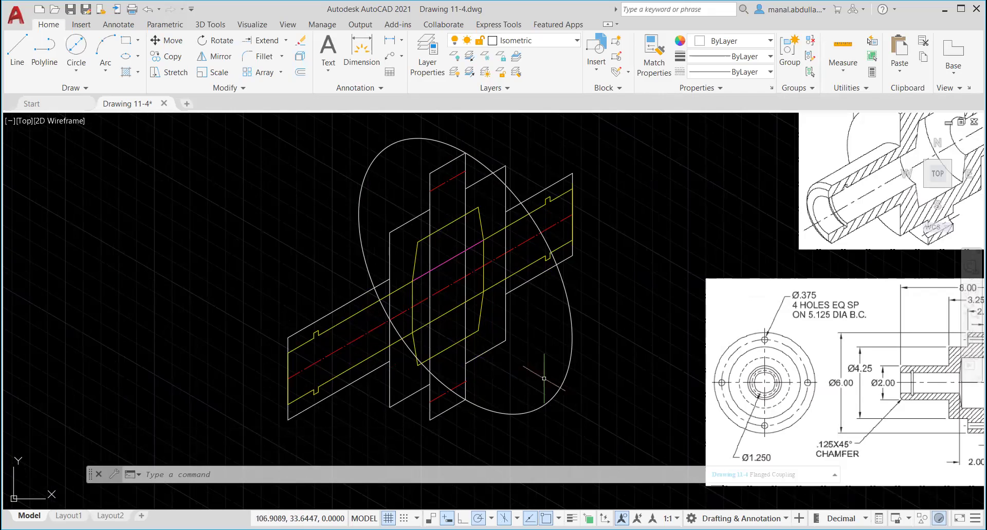
{"action": "type", "text": "tr"}
{"action": "key", "text": "Return"}
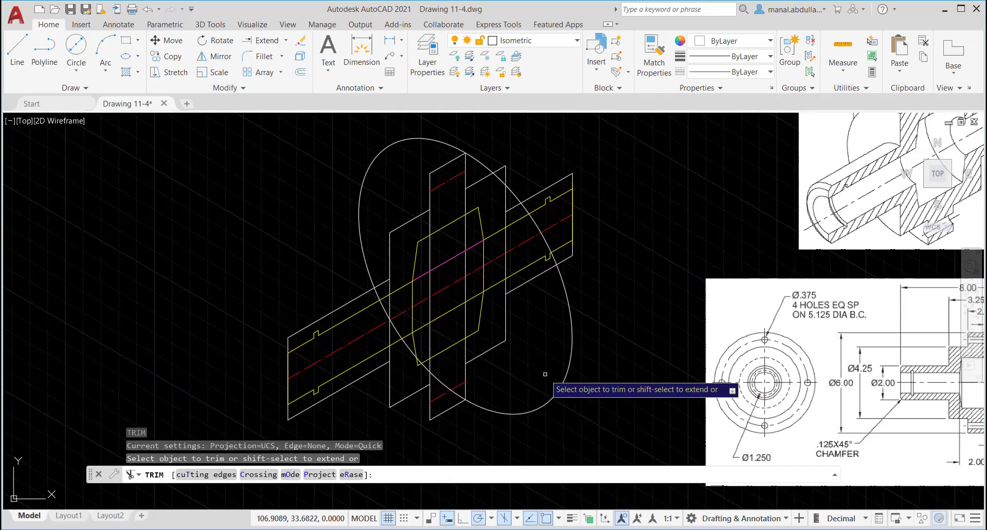
{"action": "left_click", "coordinate": [209, 474]}
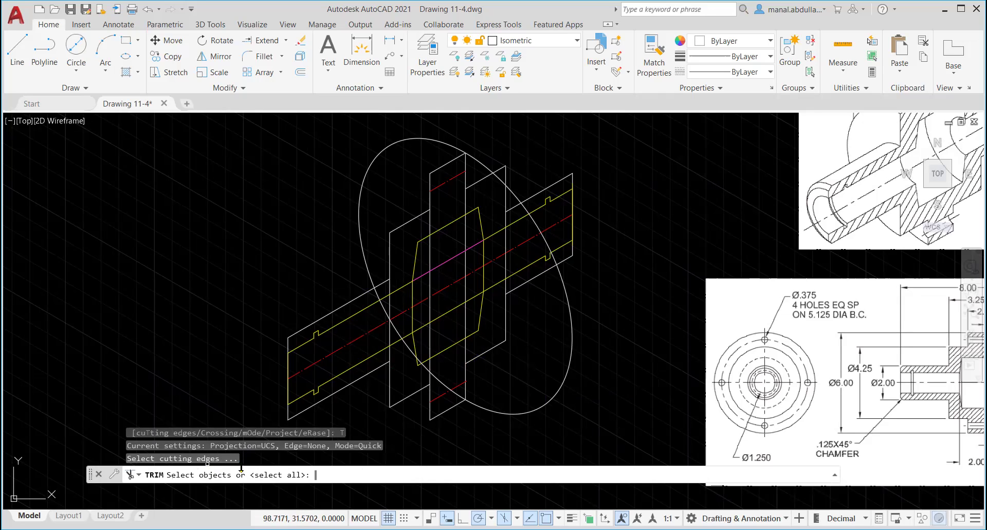
{"action": "scroll", "coordinate": [867, 236], "scroll_direction": "down", "scroll_amount": 2}
{"action": "middle_click_drag", "start_coordinate": [867, 236], "coordinate": [688, 289]}
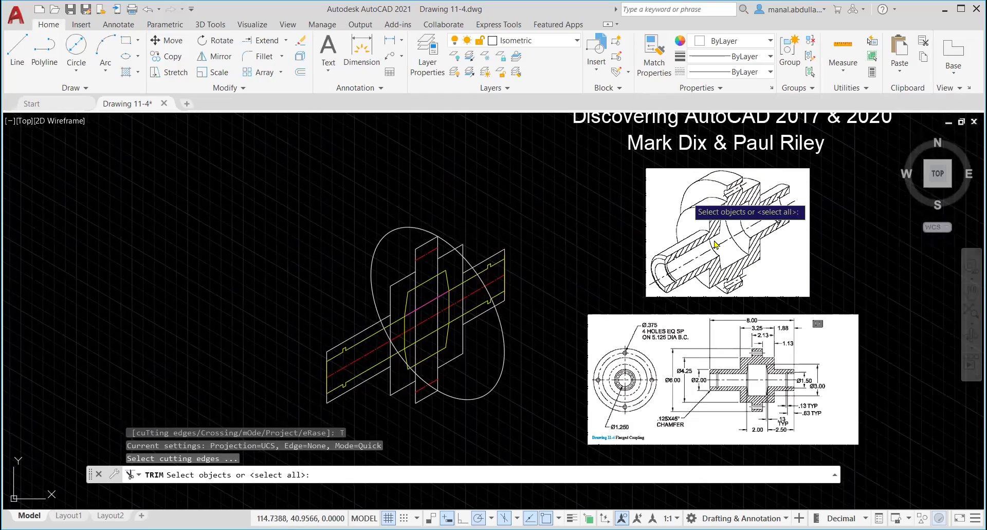
{"action": "scroll", "coordinate": [447, 380], "scroll_direction": "up", "scroll_amount": 2}
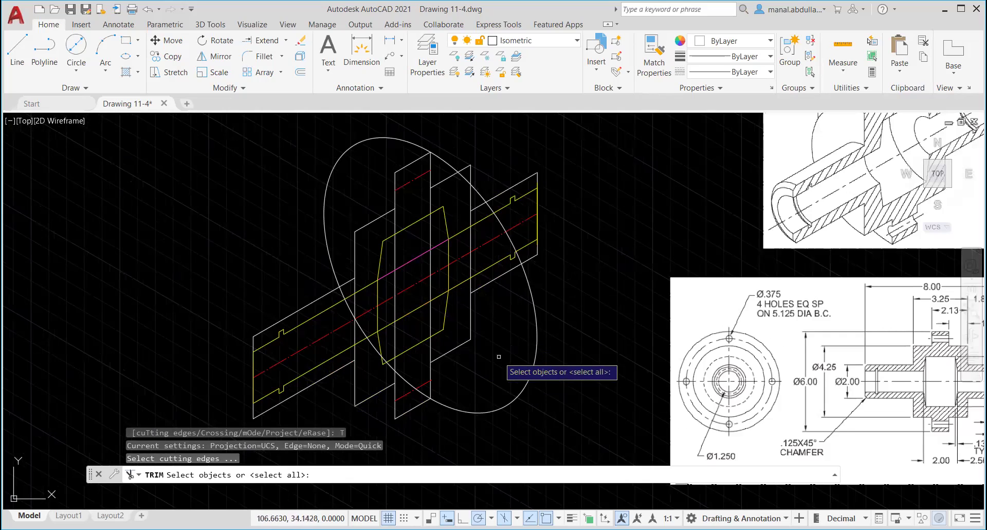
{"action": "left_click", "coordinate": [329, 292]}
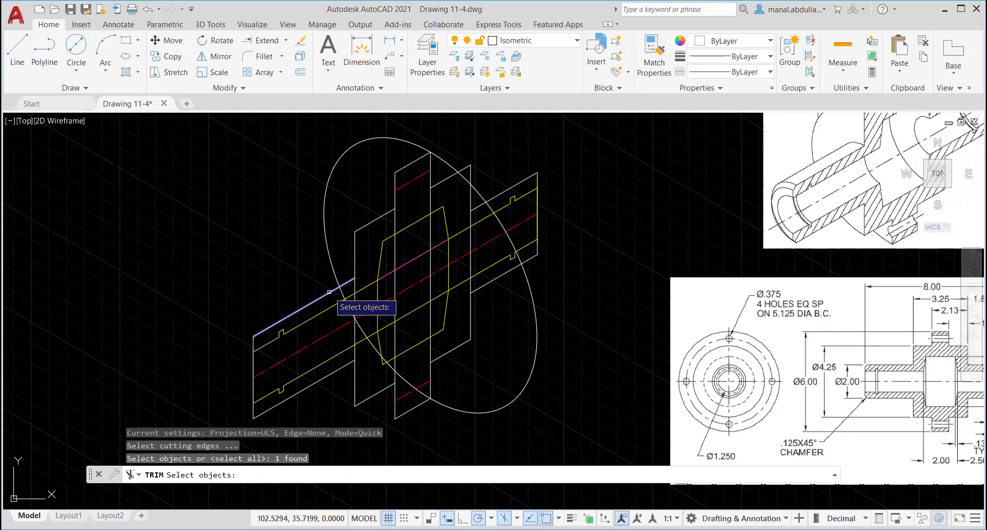
{"action": "left_click", "coordinate": [448, 179]}
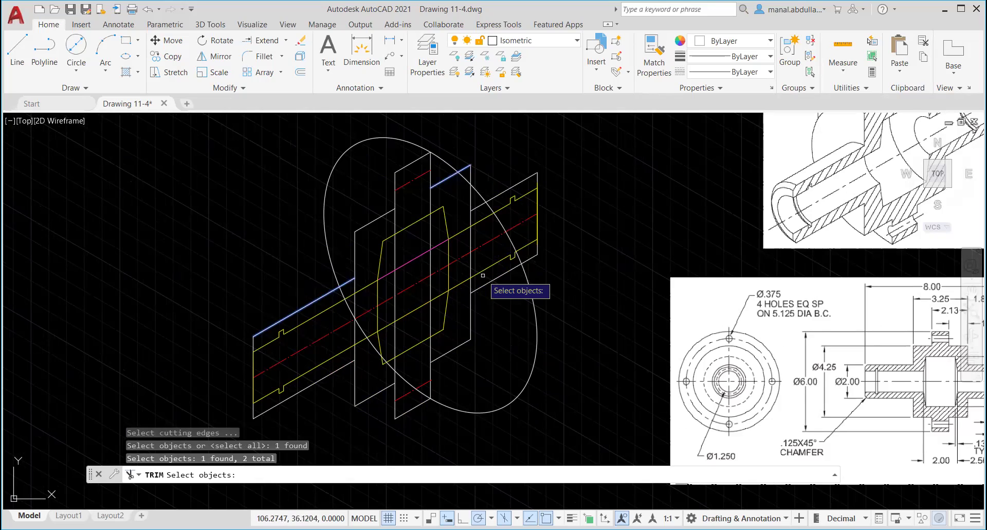
{"action": "key", "text": "Return"}
{"action": "left_click", "coordinate": [509, 235]}
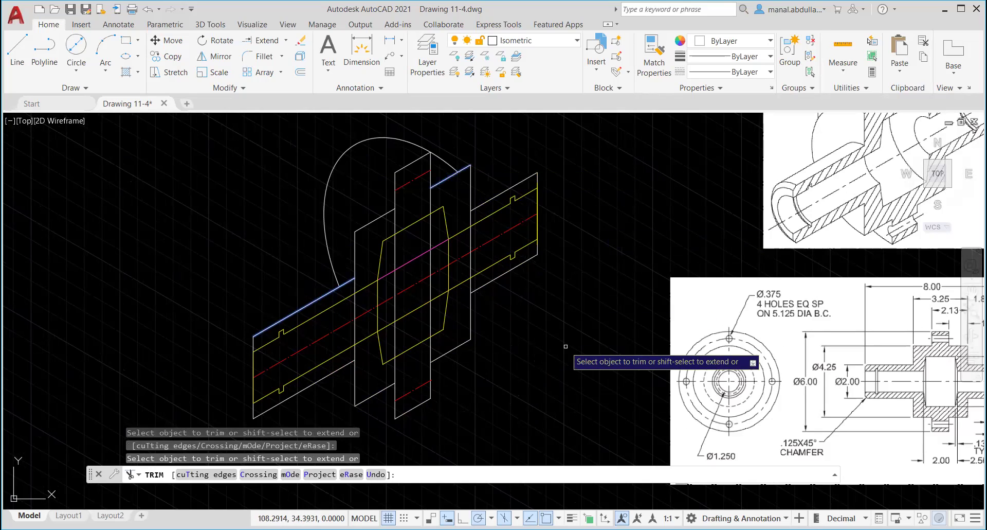
{"action": "key", "text": "Return"}
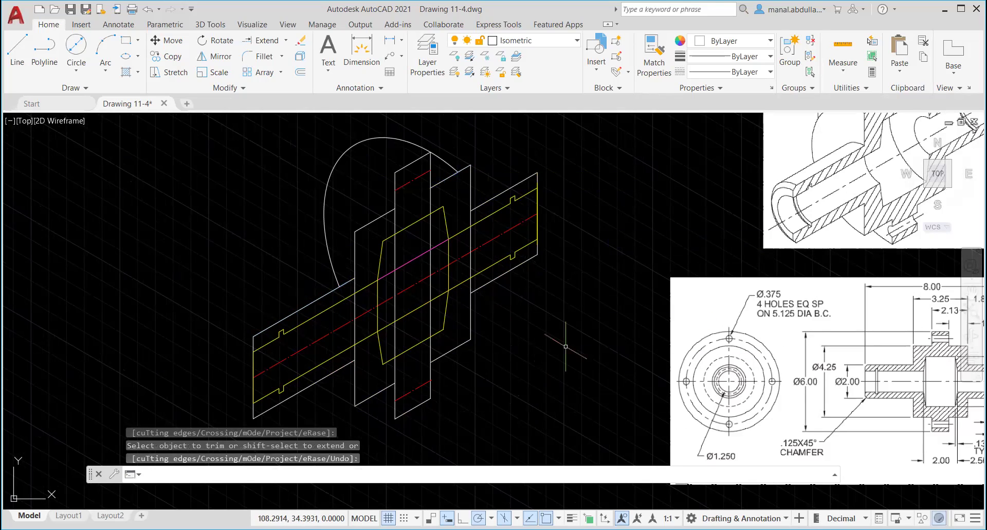
Trim off the leftover arc piece between the largest flange's upper right corner and the right hub's upper edge.
{"action": "type", "text": "TR"}
{"action": "key", "text": "Return"}
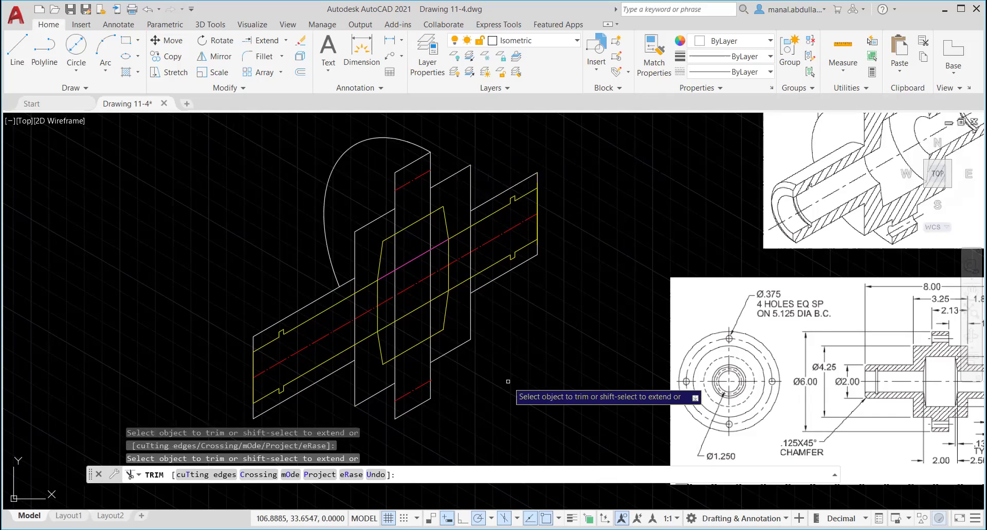
{"action": "key", "text": "Return"}
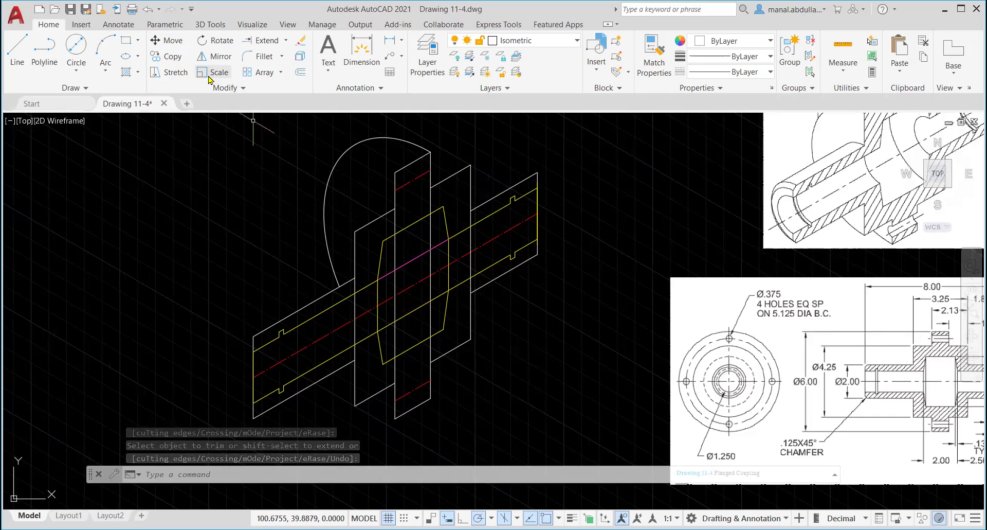
Copy the flange arc from the largest flange's upper right corner to its upper left corner.
{"action": "left_click", "coordinate": [167, 56]}
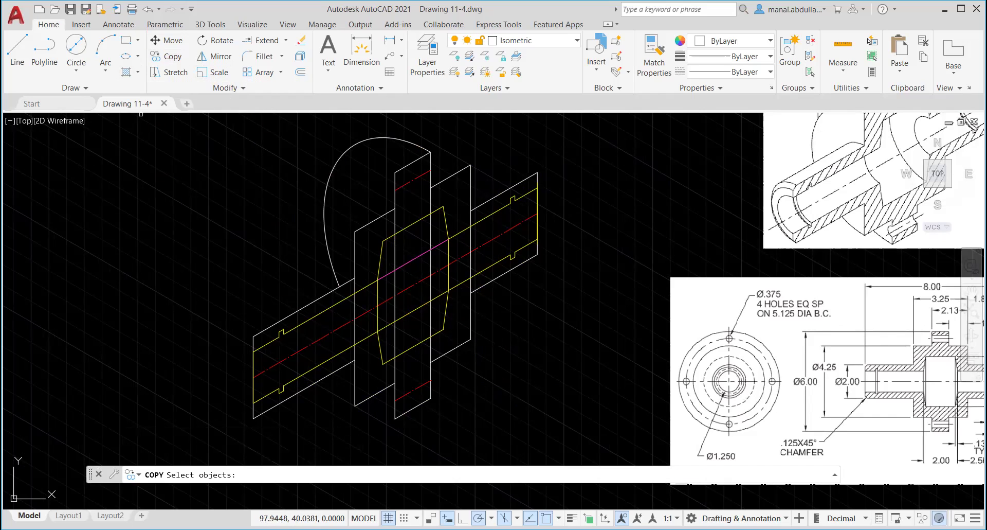
{"action": "left_click", "coordinate": [410, 138]}
{"action": "key", "text": "Return"}
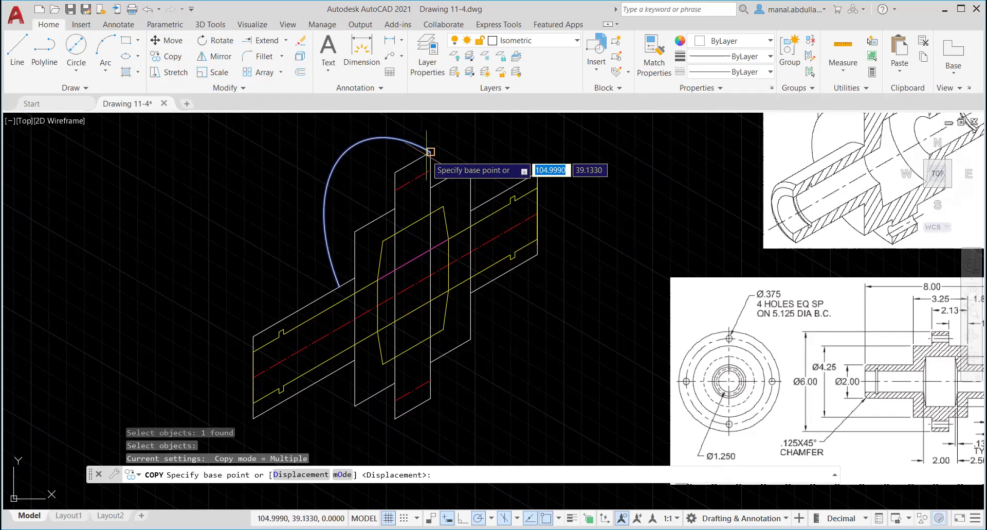
{"action": "left_click", "coordinate": [431, 152]}
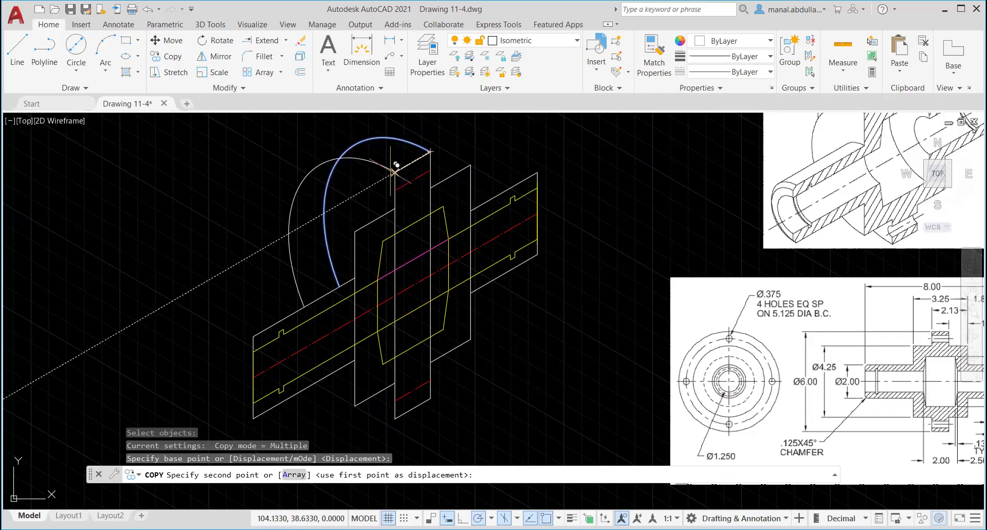
{"action": "left_click", "coordinate": [395, 171]}
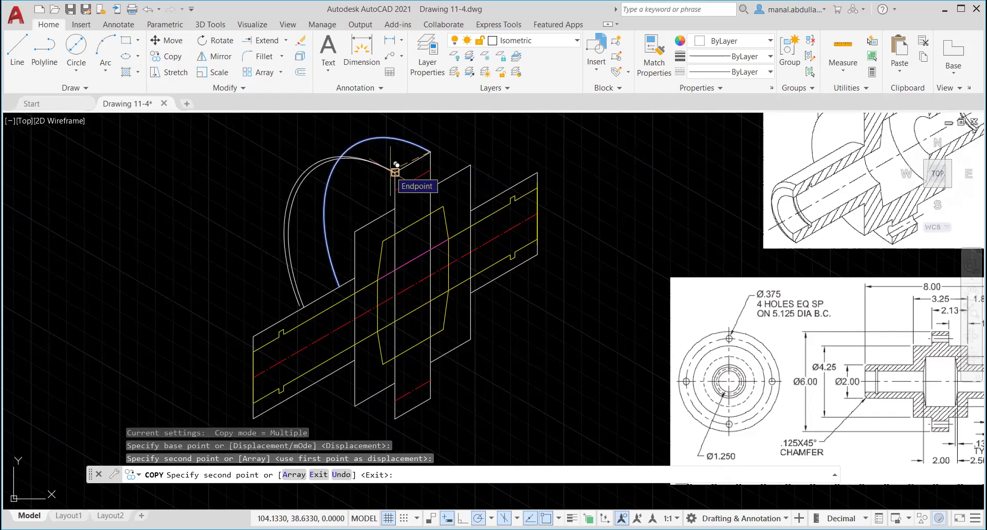
{"action": "key", "text": "Return"}
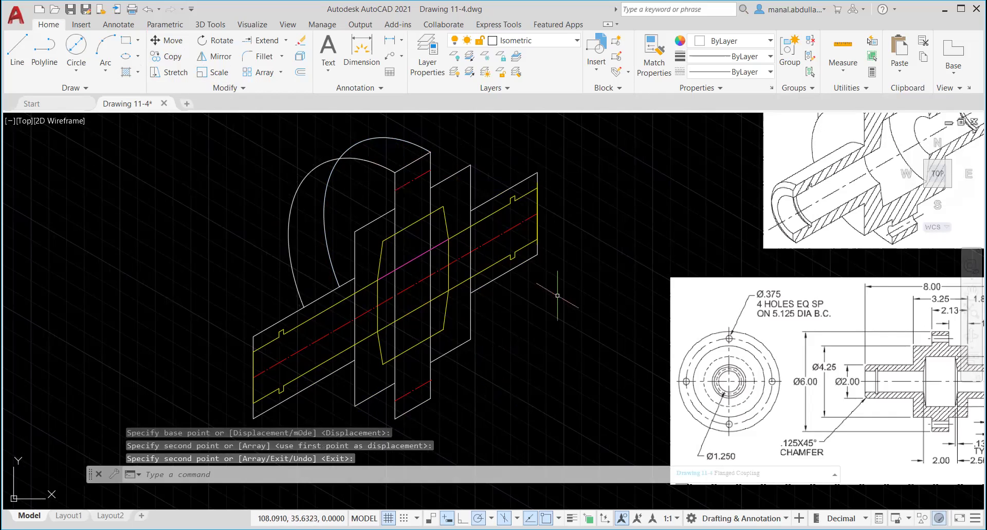
Trim away the part of the rear flange arc that lies inside the front arc.
{"action": "type", "text": "tr"}
{"action": "key", "text": "Return"}
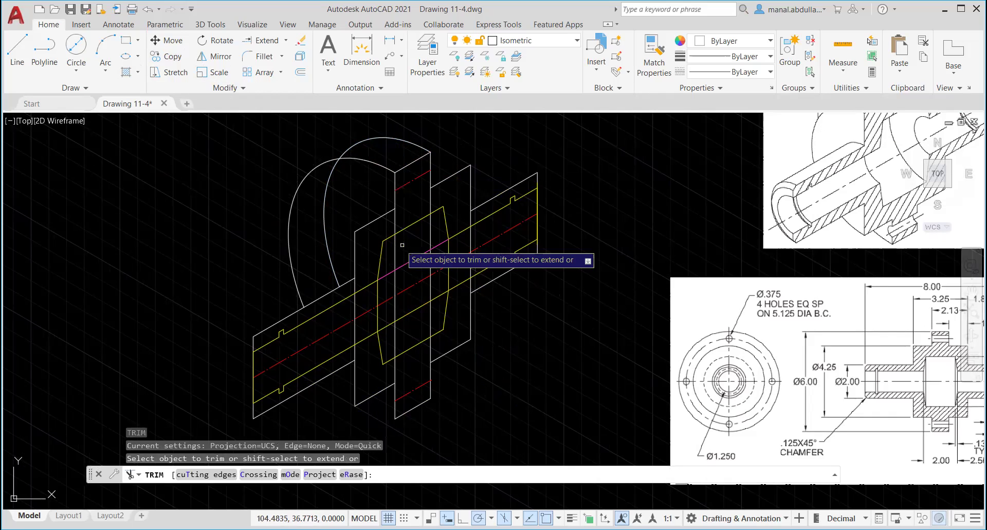
{"action": "left_click", "coordinate": [330, 244]}
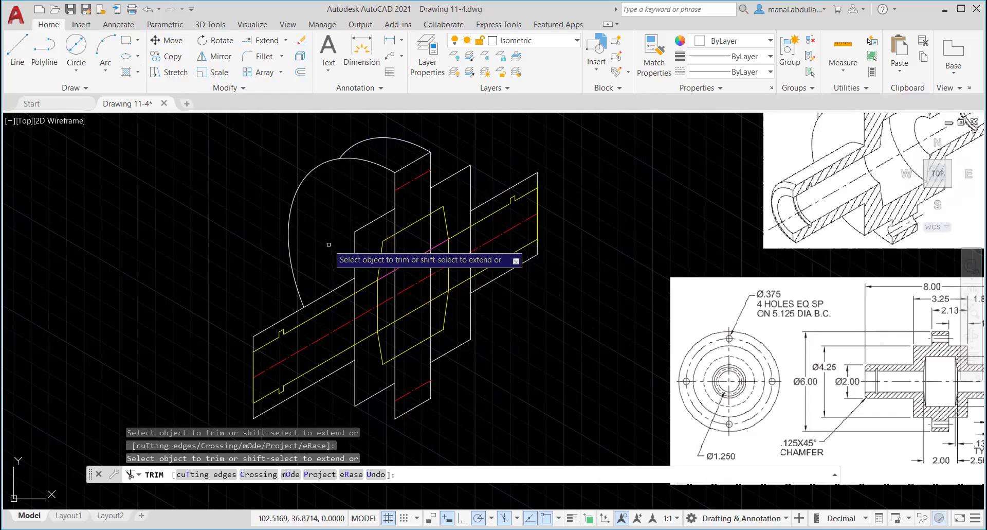
{"action": "key", "text": "Return"}
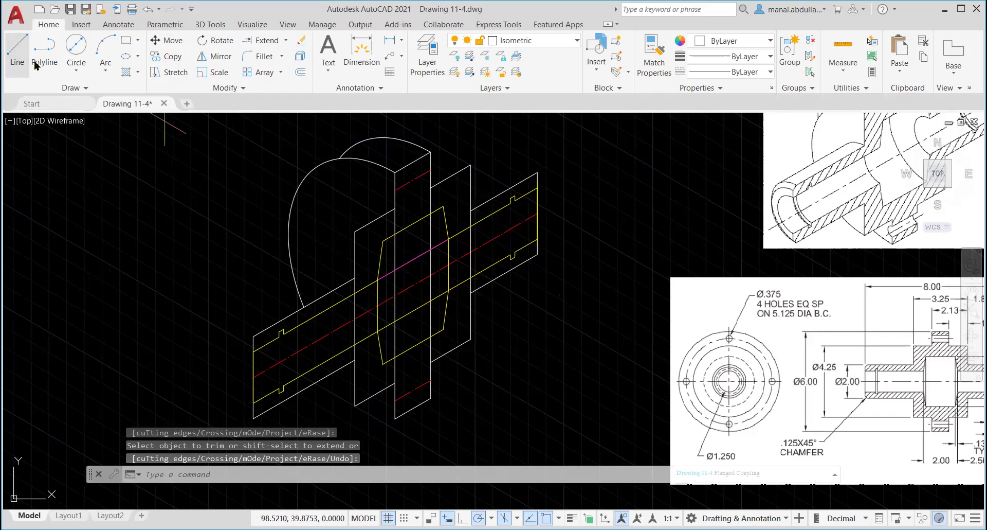
Draw a 1.0000-long line at 30° joining the quadrant points of the front and rear flange arcs.
{"action": "left_click", "coordinate": [17, 56]}
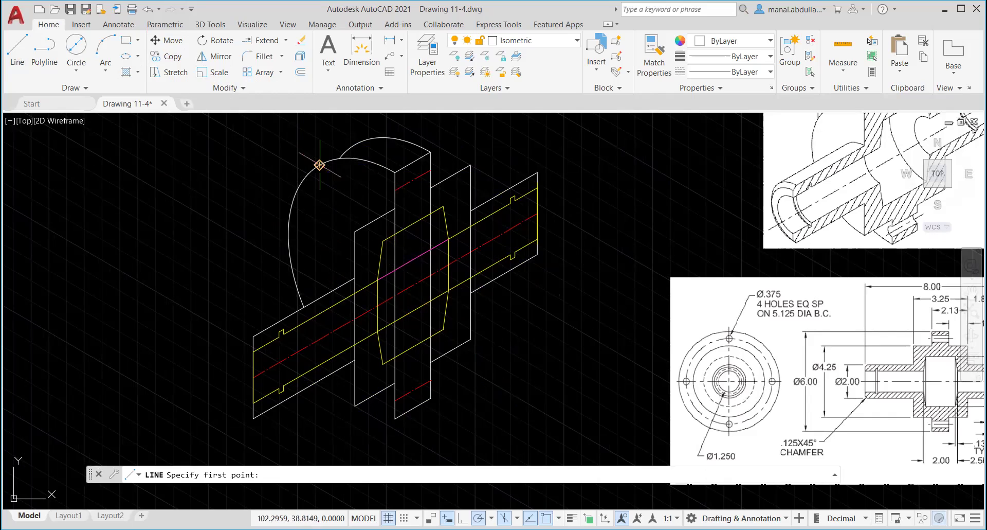
{"action": "left_click", "coordinate": [320, 164]}
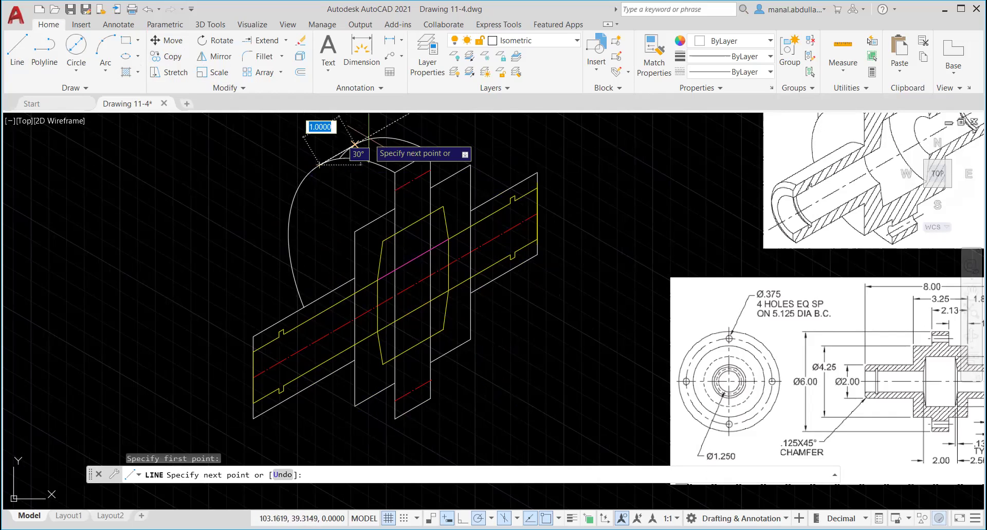
{"action": "left_click", "coordinate": [356, 142]}
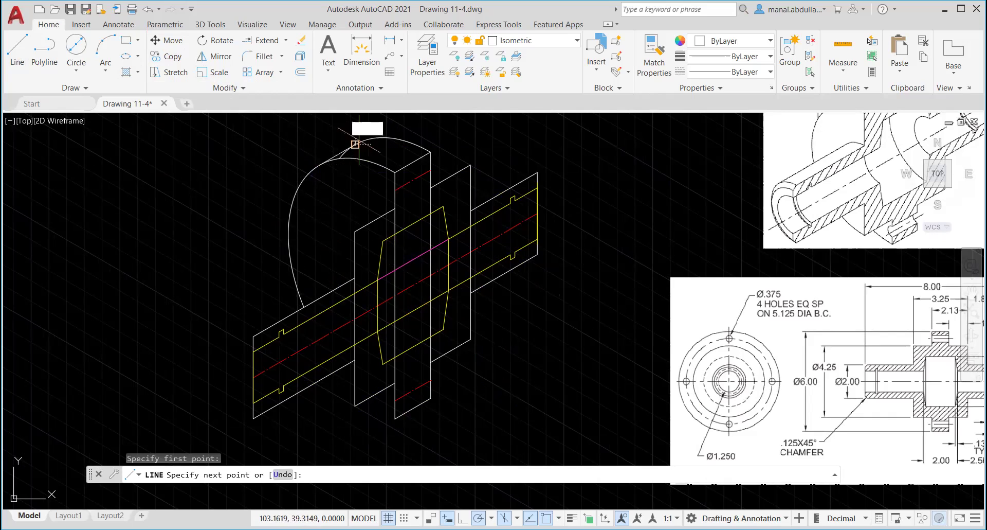
{"action": "key", "text": "Return"}
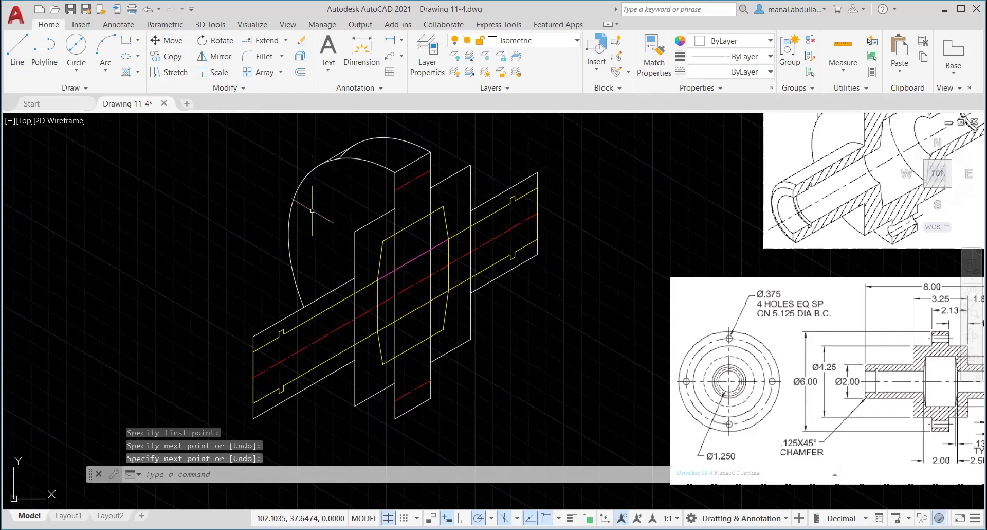
Trim the short end of the rear flange arc between the connecting line and the front arc.
{"action": "scroll", "coordinate": [342, 207], "scroll_direction": "up", "scroll_amount": 2}
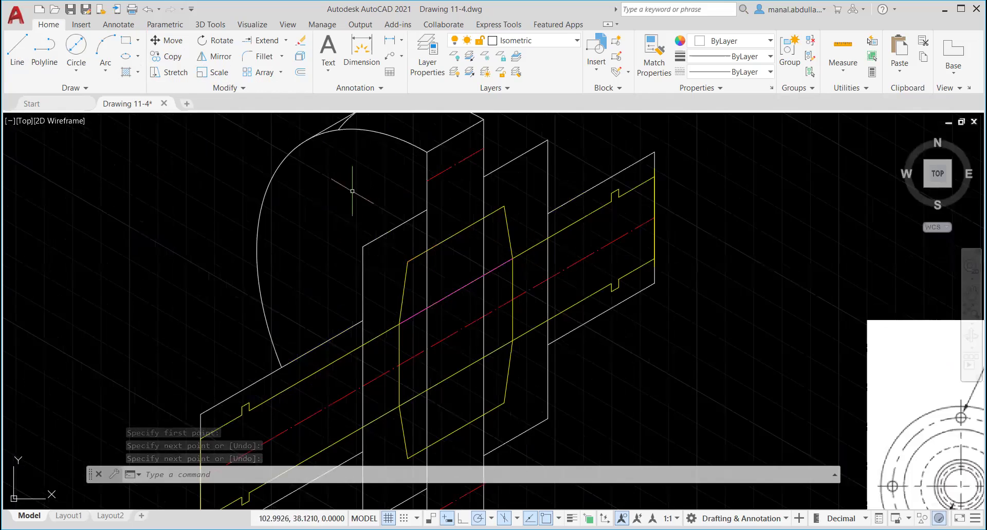
{"action": "mouse_move", "coordinate": [352, 191]}
{"action": "middle_mouse_down"}
{"action": "mouse_move", "coordinate": [353, 244]}
{"action": "mouse_move", "coordinate": [377, 282]}
{"action": "middle_mouse_up"}
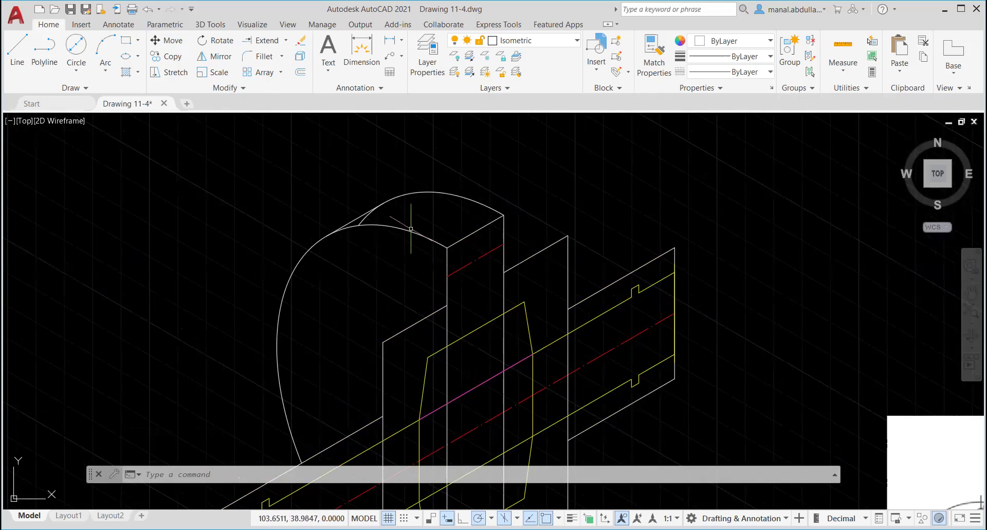
{"action": "scroll", "coordinate": [384, 269], "scroll_direction": "up", "scroll_amount": 2}
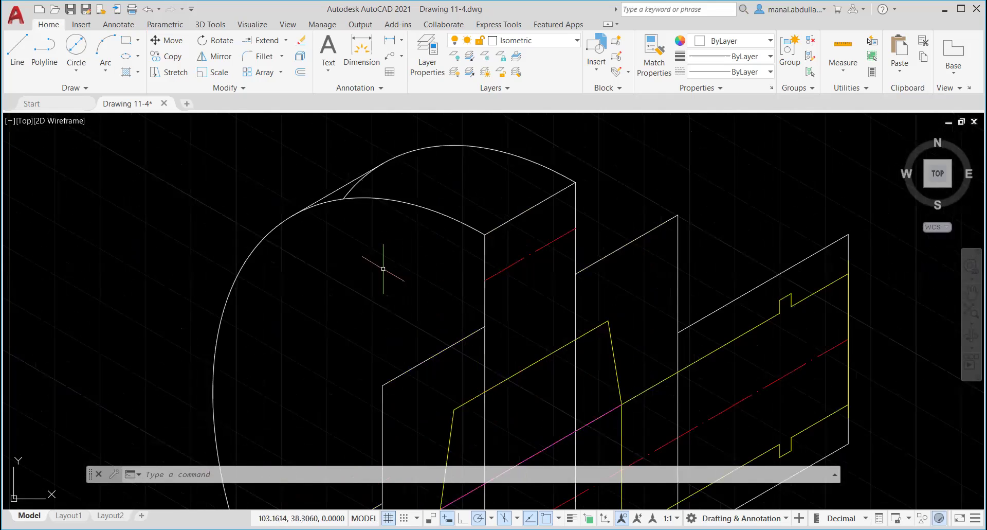
{"action": "key", "text": "Return"}
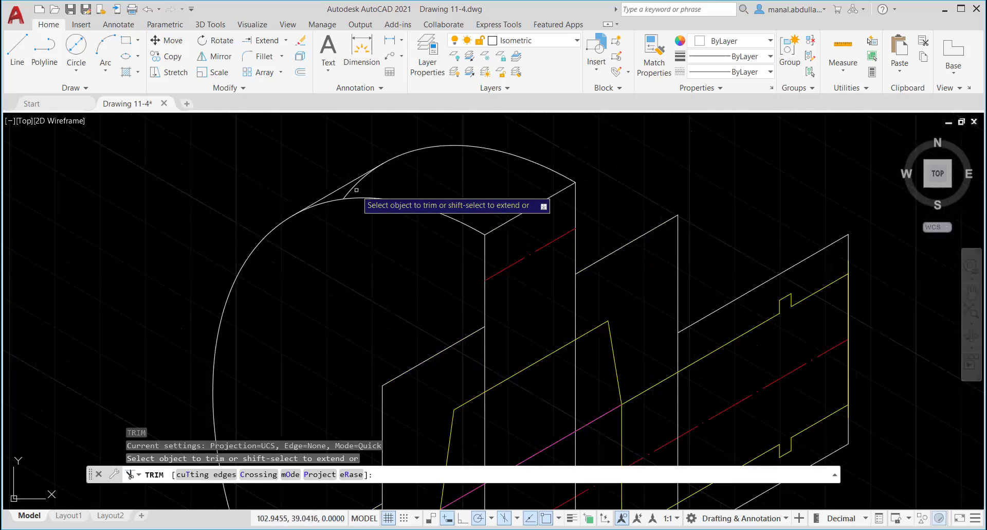
{"action": "scroll", "coordinate": [437, 182], "scroll_direction": "down", "scroll_amount": 2}
{"action": "scroll", "coordinate": [438, 182], "scroll_direction": "down", "scroll_amount": 2}
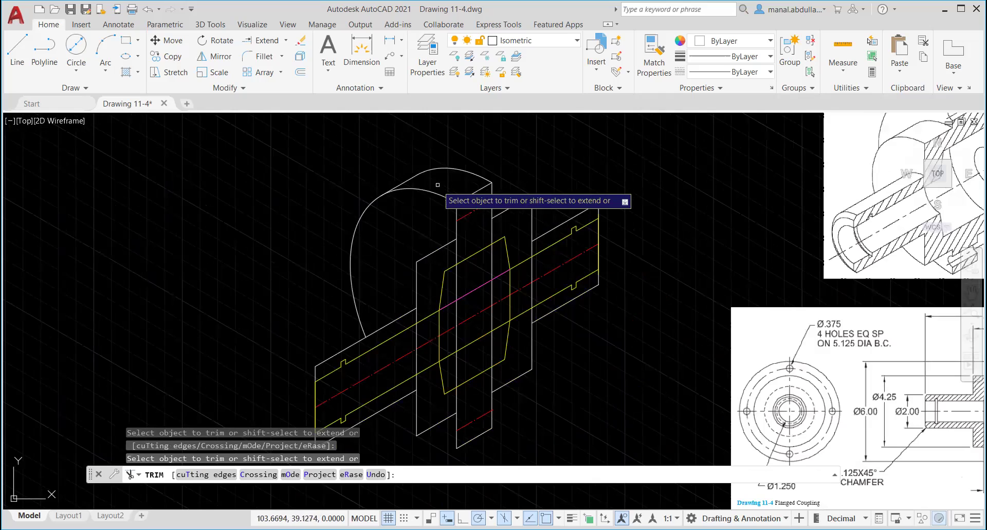
{"action": "key", "text": "Return"}
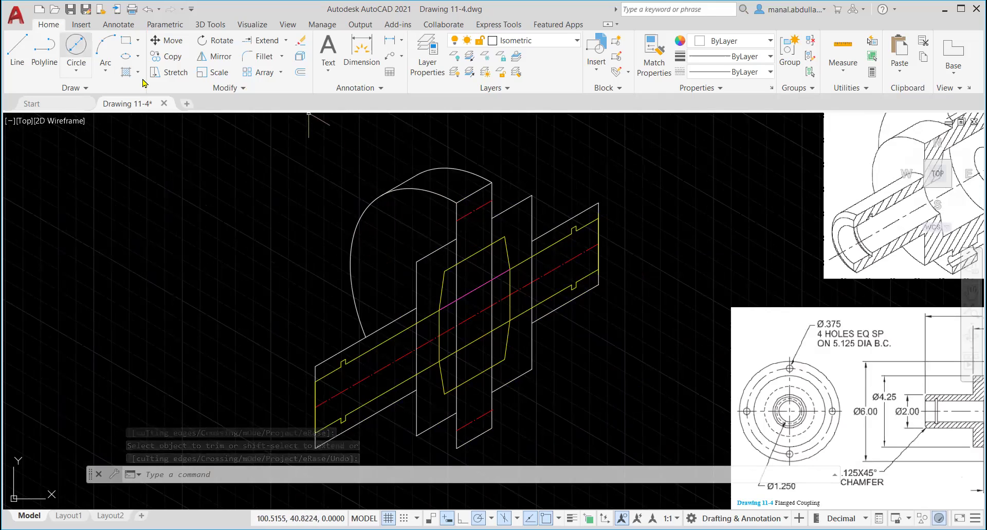
Draw an isocircle centred where the centerline meets the smaller left flange's outer face, with its radius reaching the flange's upper corner.
{"action": "left_click", "coordinate": [138, 56]}
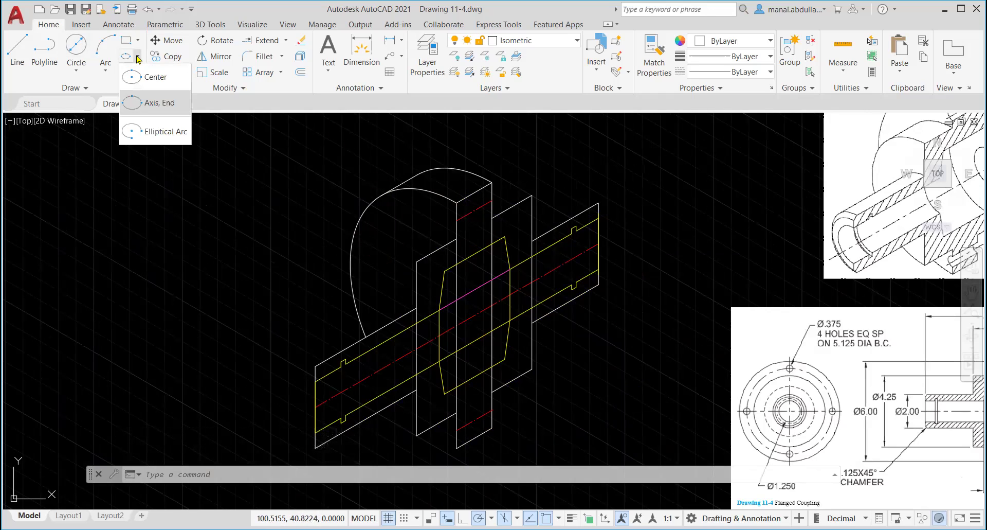
{"action": "left_click", "coordinate": [154, 102]}
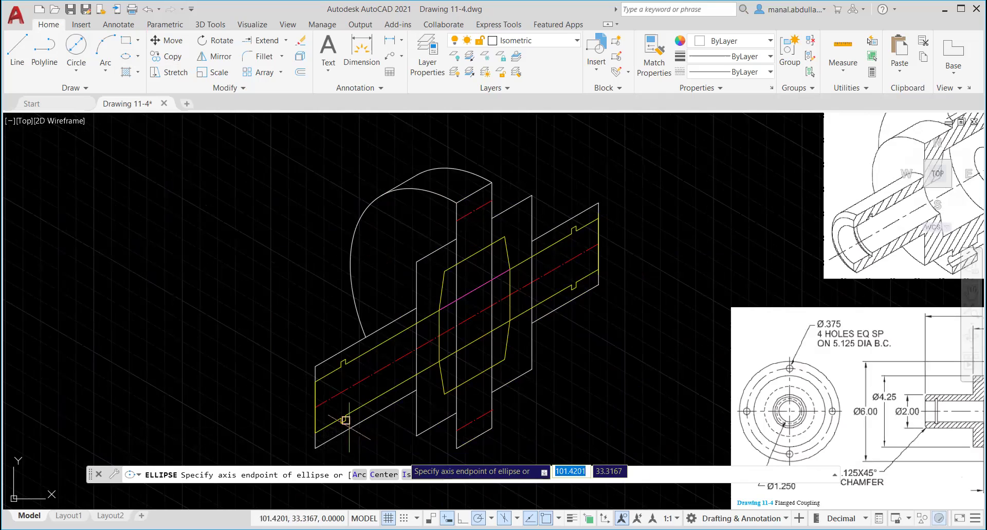
{"action": "left_click", "coordinate": [419, 475]}
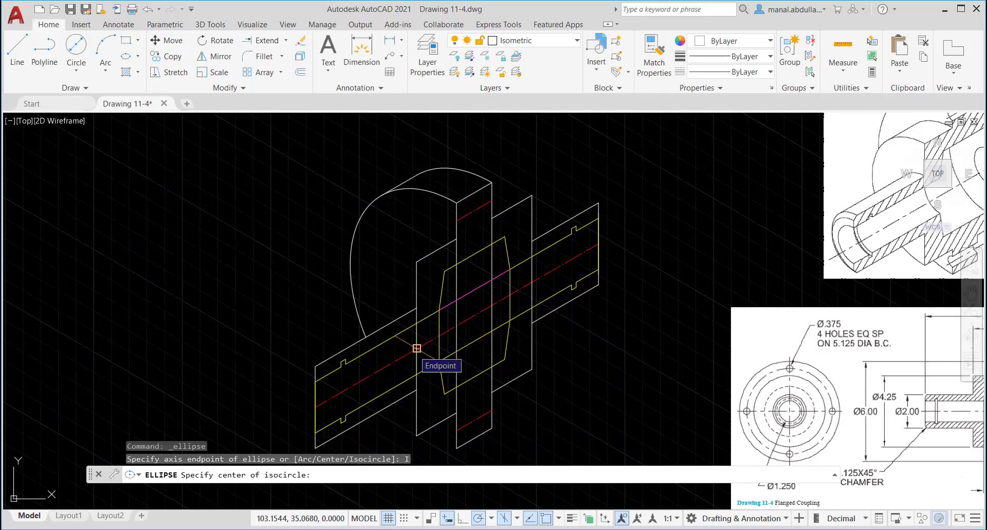
{"action": "left_click", "coordinate": [417, 348]}
{"action": "left_click", "coordinate": [417, 263]}
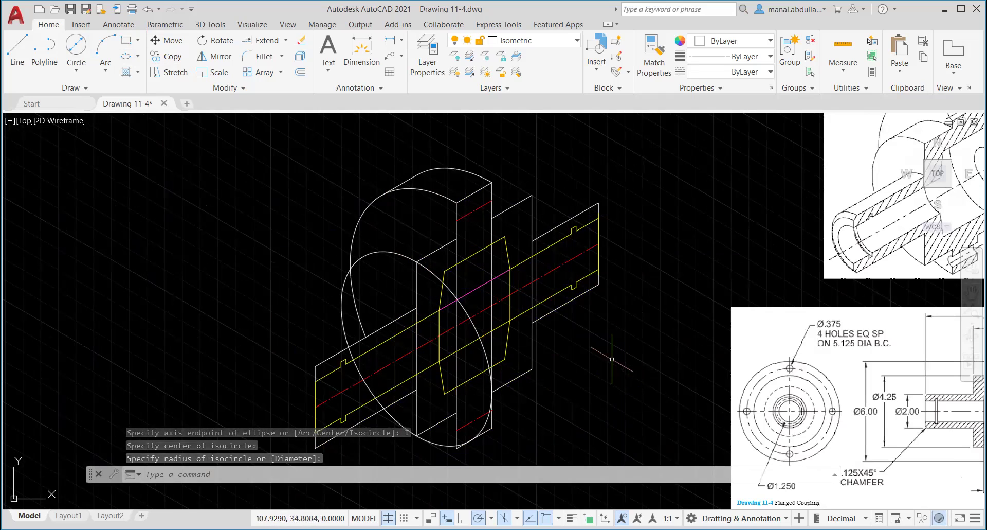
Trim the isocircle's right-hand side in front of the section, using the left hub's outer edges and the smaller flange's top edge as cutting edges.
{"action": "type", "text": "tr"}
{"action": "key", "text": "Return"}
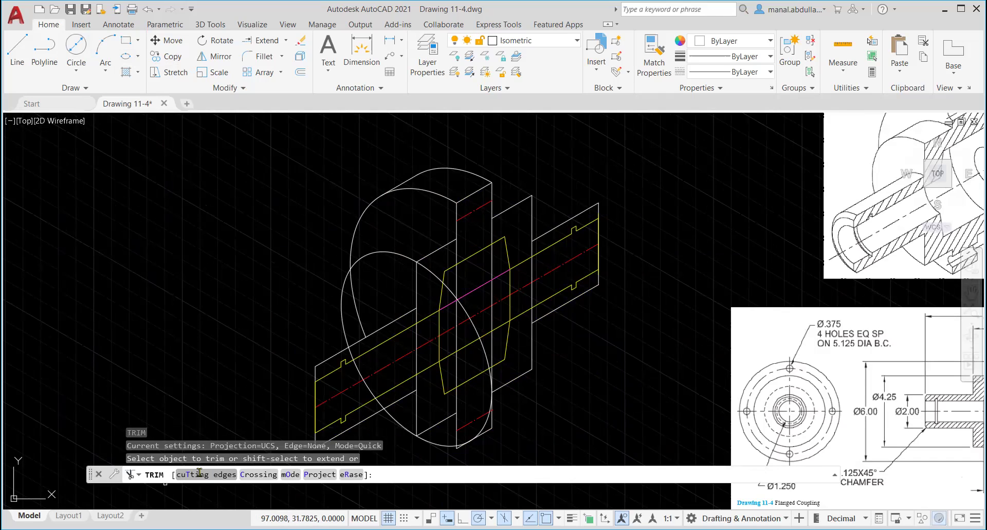
{"action": "left_click", "coordinate": [200, 473]}
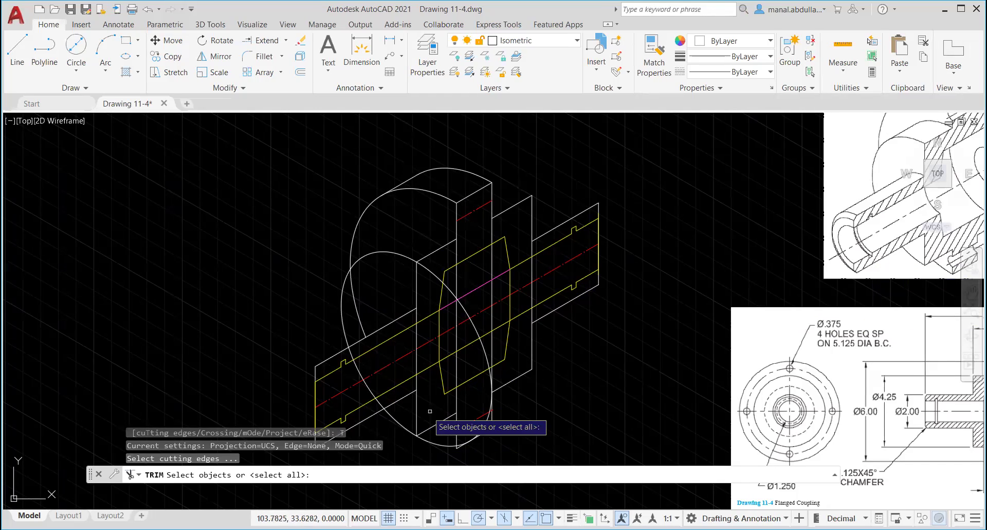
{"action": "left_click", "coordinate": [366, 418]}
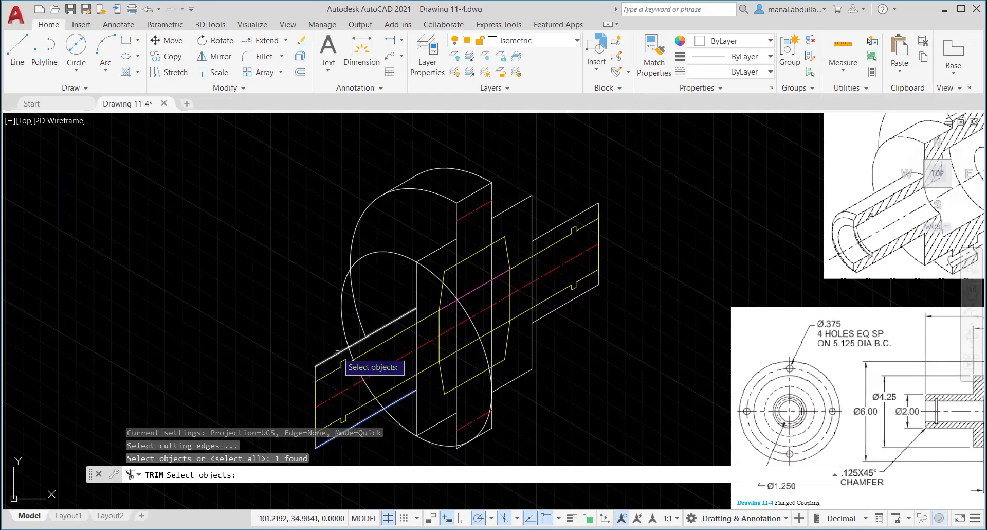
{"action": "left_click", "coordinate": [337, 352]}
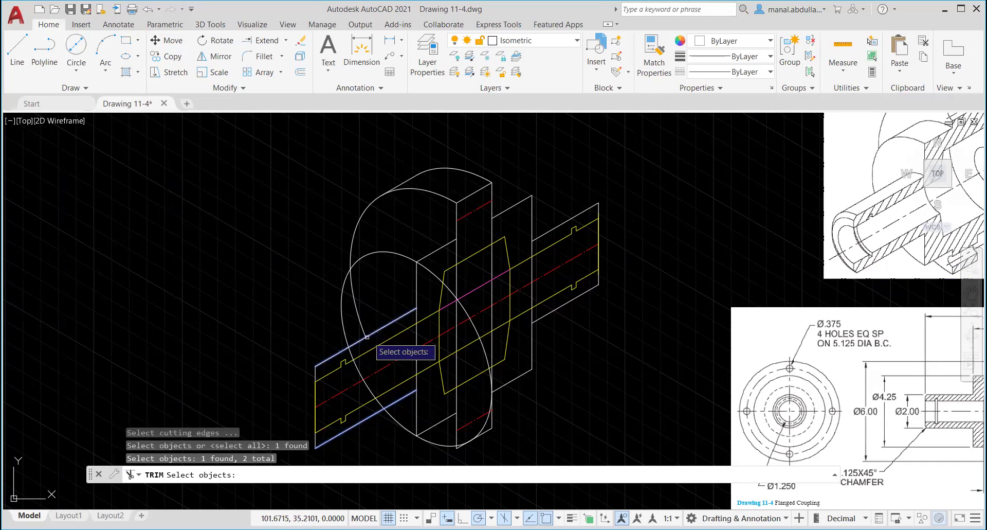
{"action": "left_click", "coordinate": [429, 253]}
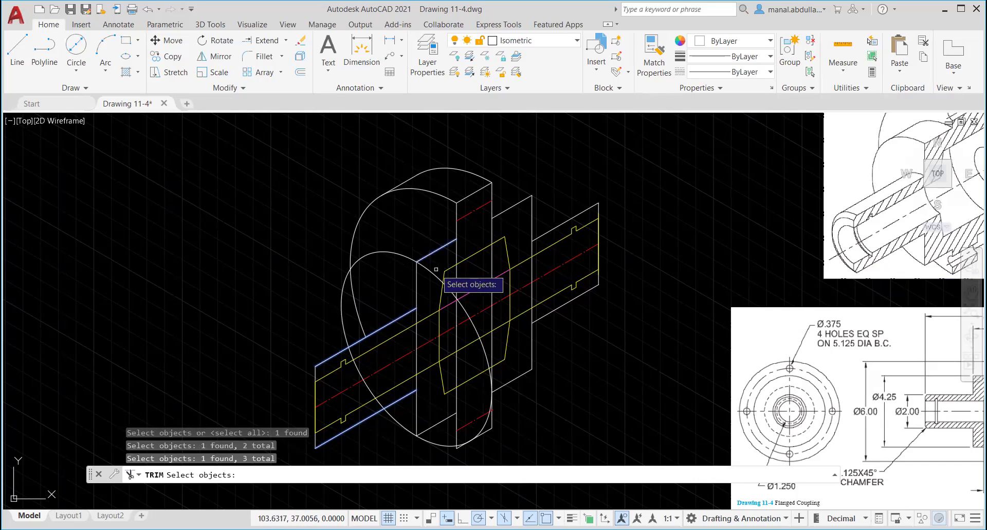
{"action": "key", "text": "Return"}
{"action": "left_click", "coordinate": [436, 276]}
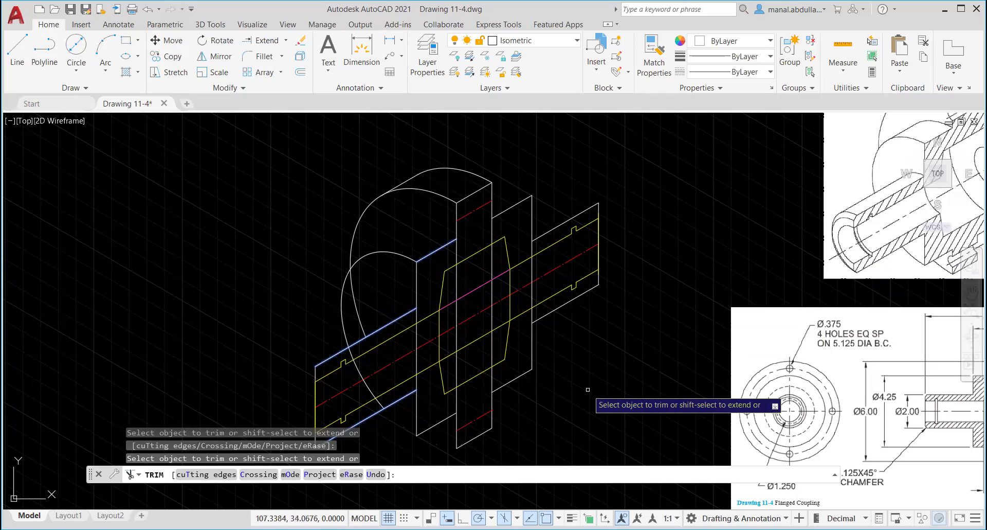
{"action": "key", "text": "Return"}
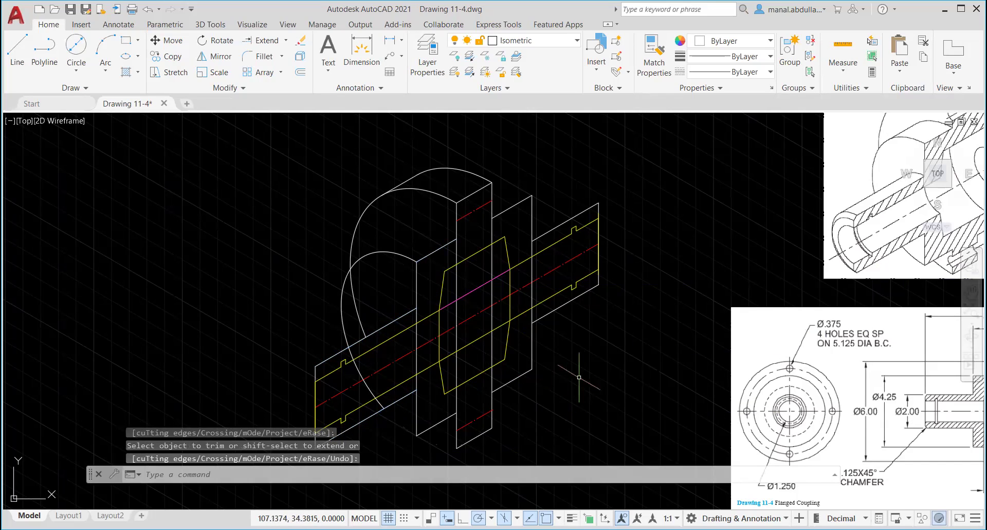
Trim the part of the smaller flange arc crossing the left hub, using the hub's upper and lower outer edges as cutting edges.
{"action": "key", "text": "Return"}
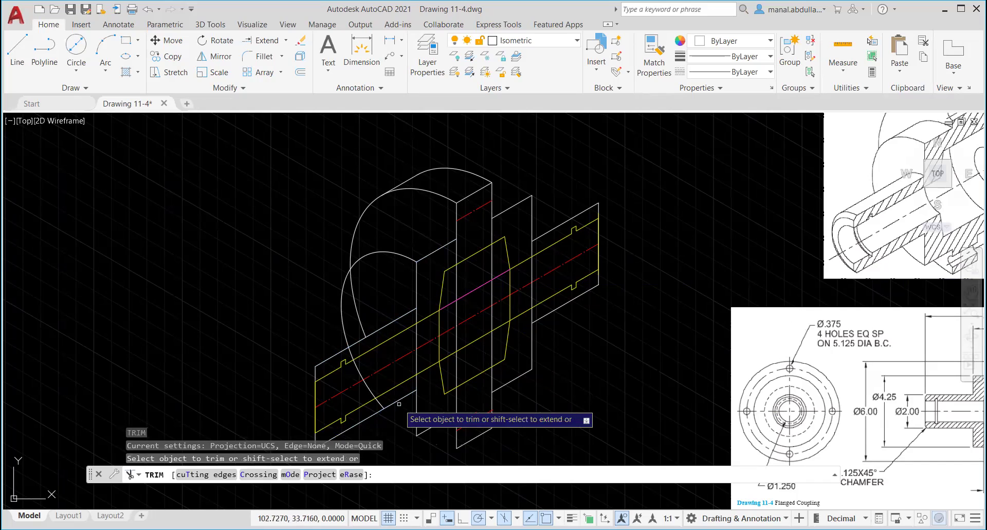
{"action": "left_click", "coordinate": [199, 475]}
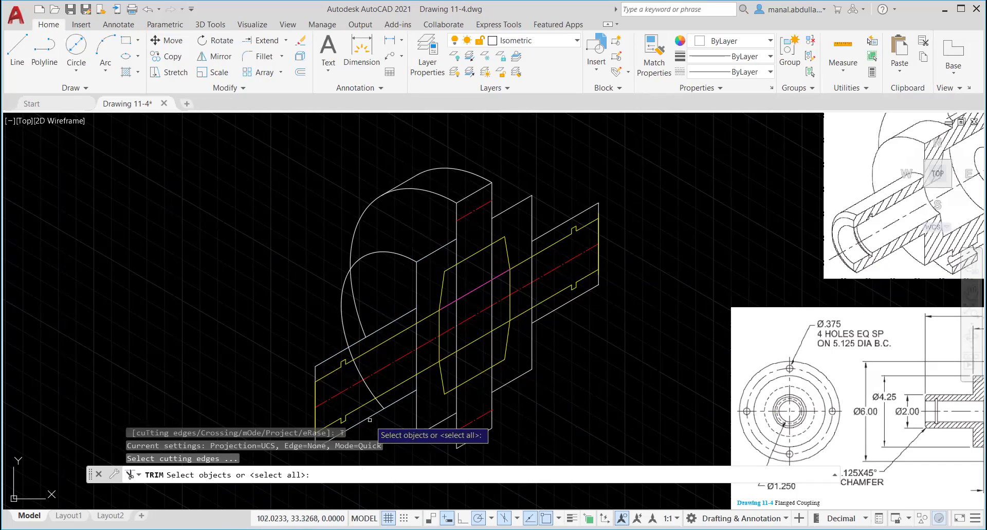
{"action": "left_click", "coordinate": [366, 418]}
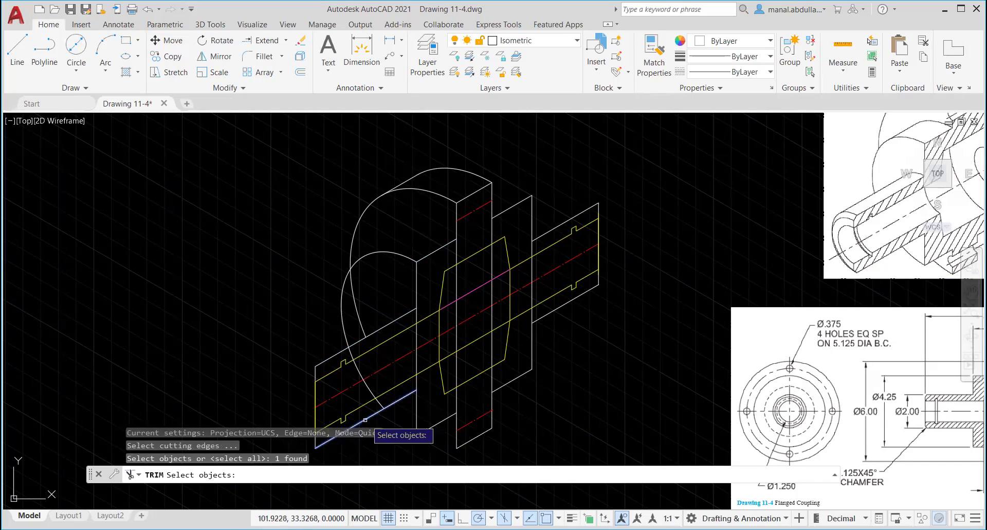
{"action": "left_click", "coordinate": [336, 354]}
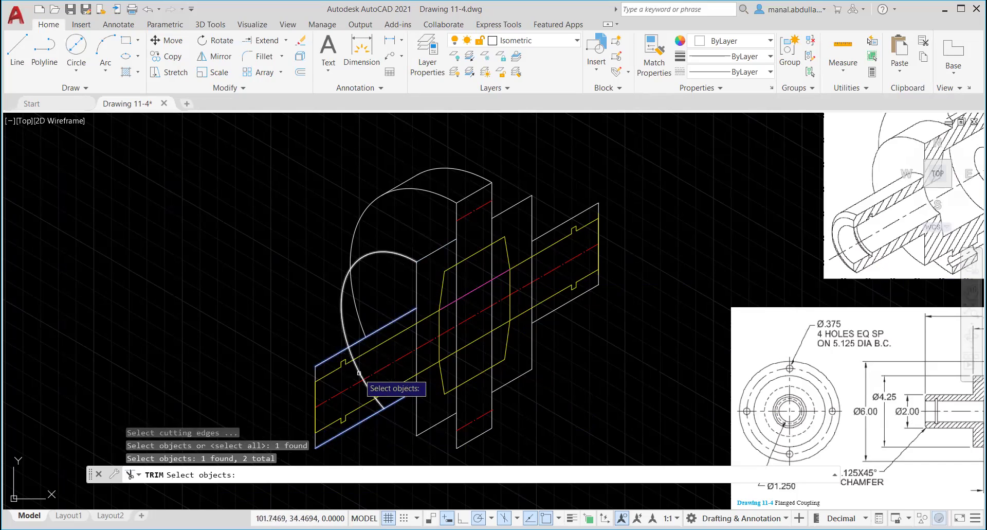
{"action": "key", "text": "Return"}
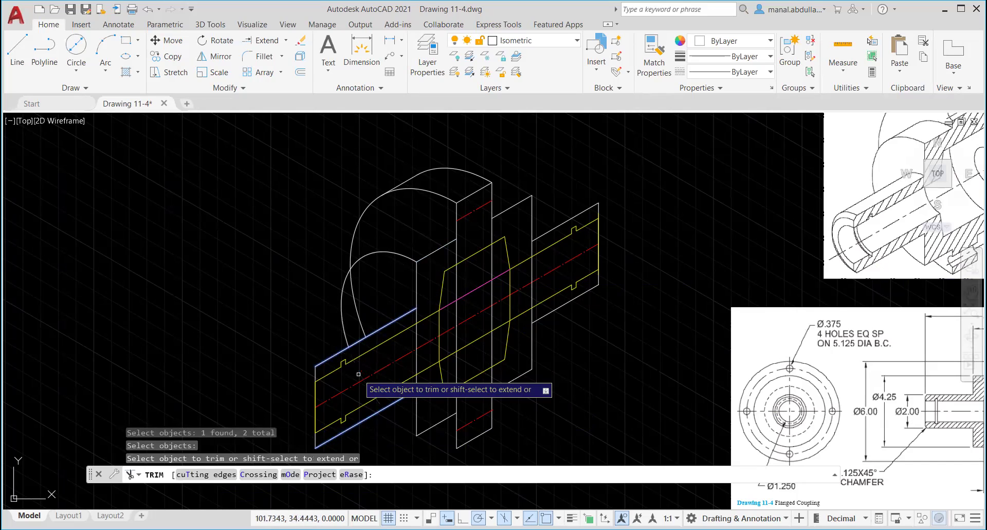
{"action": "left_click", "coordinate": [363, 390]}
{"action": "key", "text": "Return"}
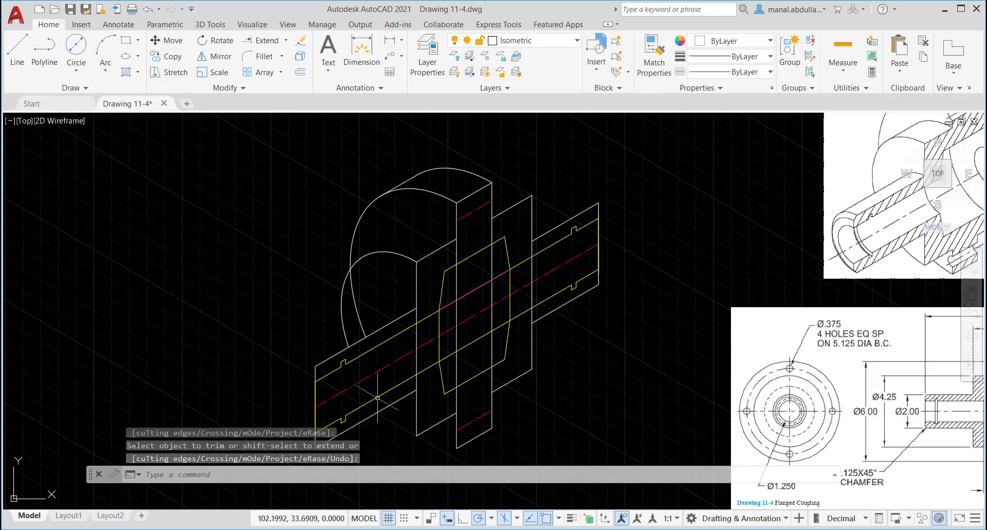
Extend the smaller flange arc through the left hub down to the flange's lower left corner.
{"action": "left_click", "coordinate": [263, 41]}
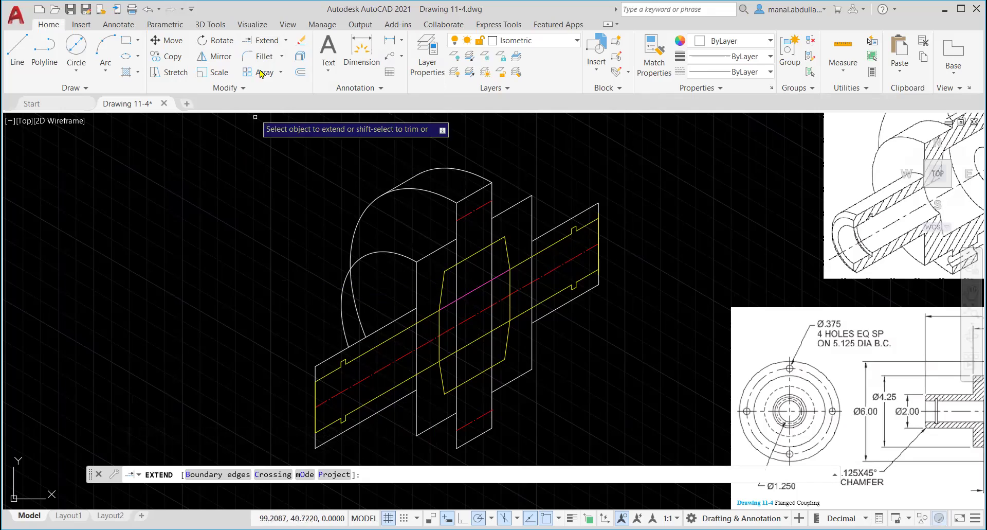
{"action": "left_click", "coordinate": [346, 340]}
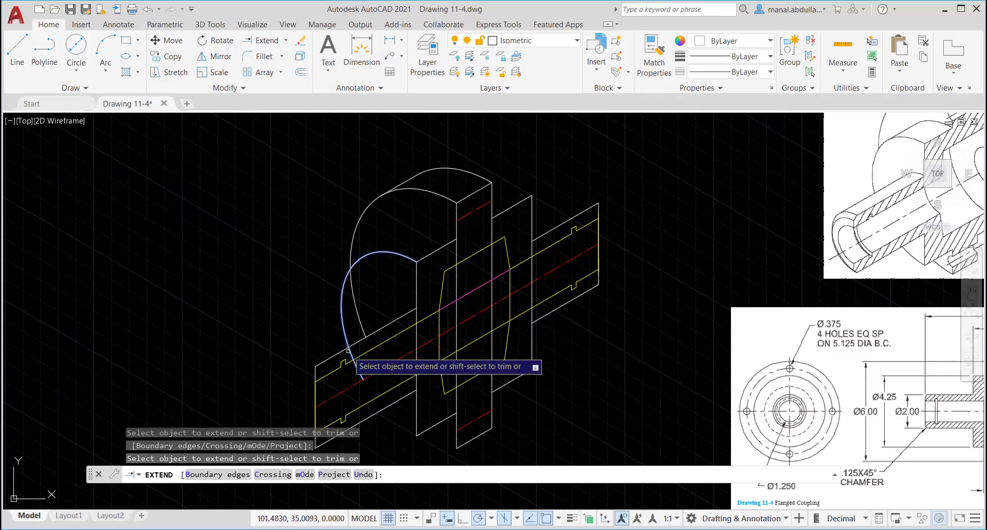
{"action": "left_click", "coordinate": [351, 353]}
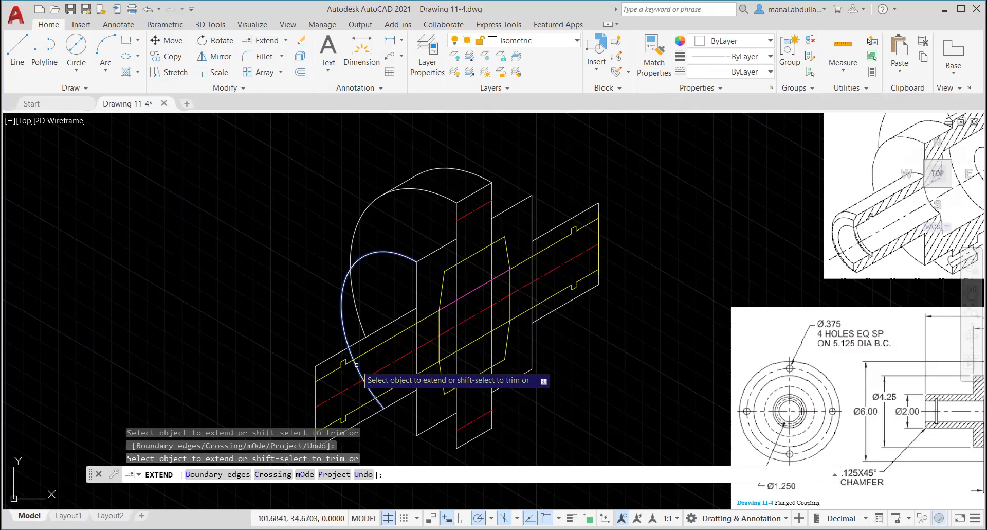
{"action": "left_click", "coordinate": [379, 406]}
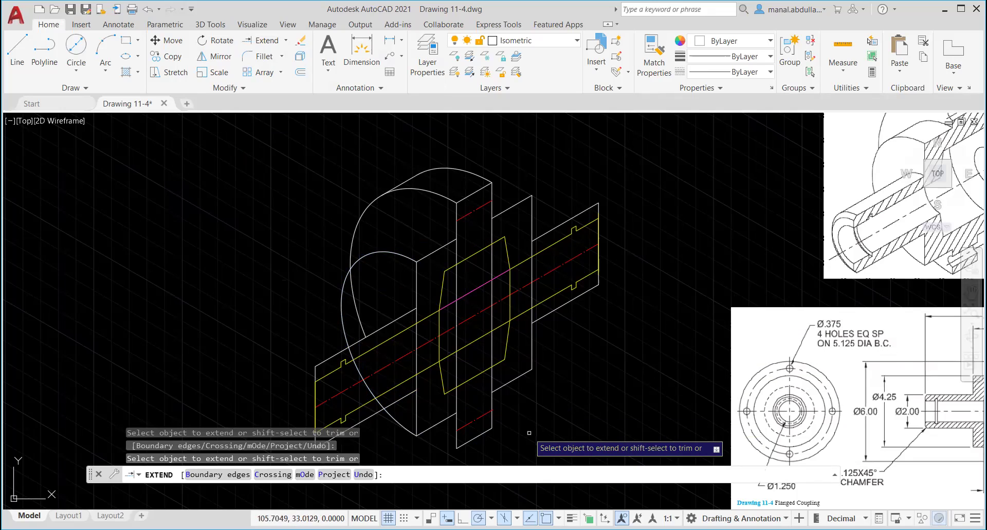
{"action": "key", "text": "Return"}
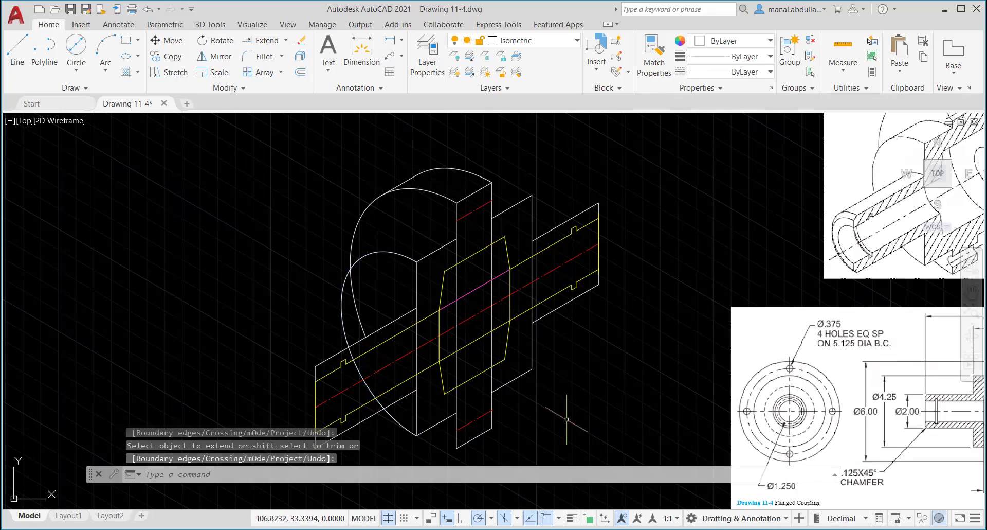
Trim the extended flange arc between the left hub's upper and lower outer edges.
{"action": "type", "text": "tr"}
{"action": "key", "text": "Return"}
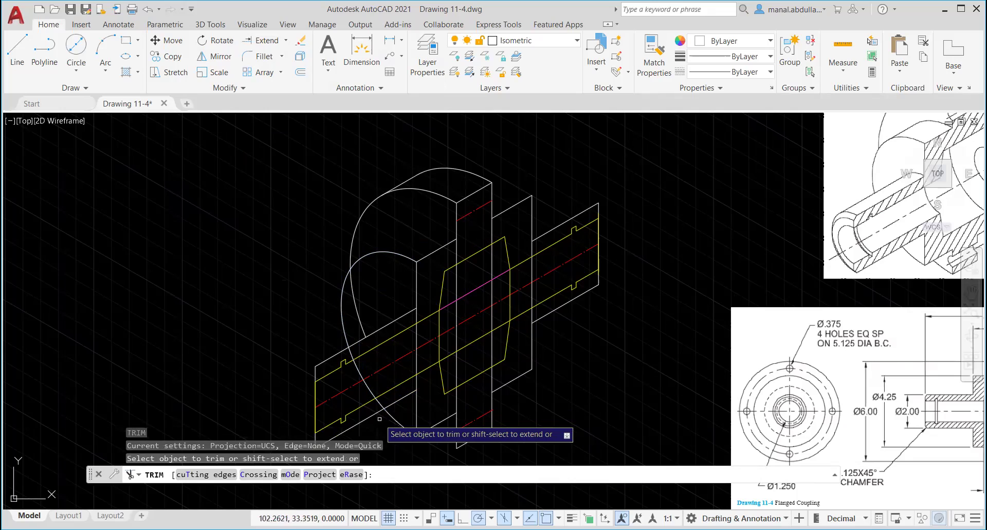
{"action": "left_click", "coordinate": [213, 474]}
{"action": "left_click", "coordinate": [370, 415]}
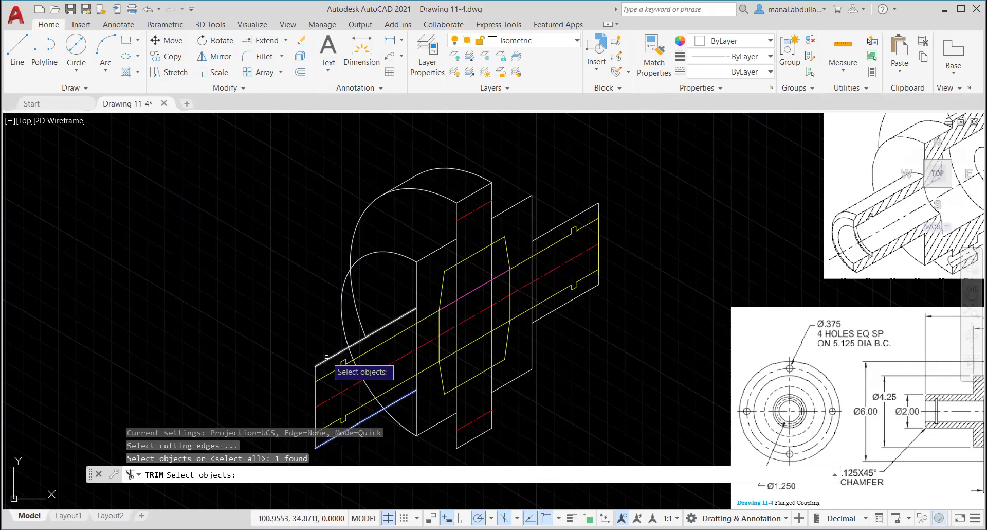
{"action": "left_click", "coordinate": [326, 357]}
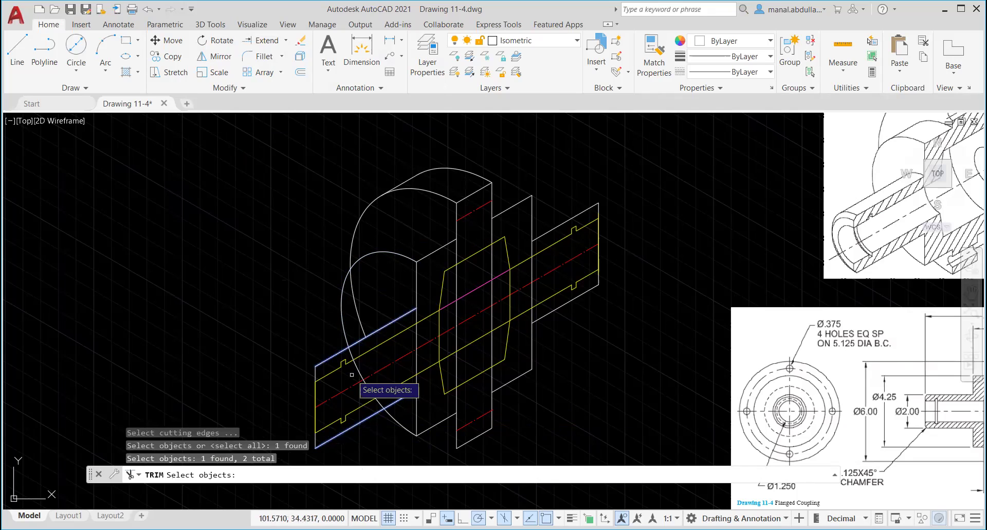
{"action": "key", "text": "Return"}
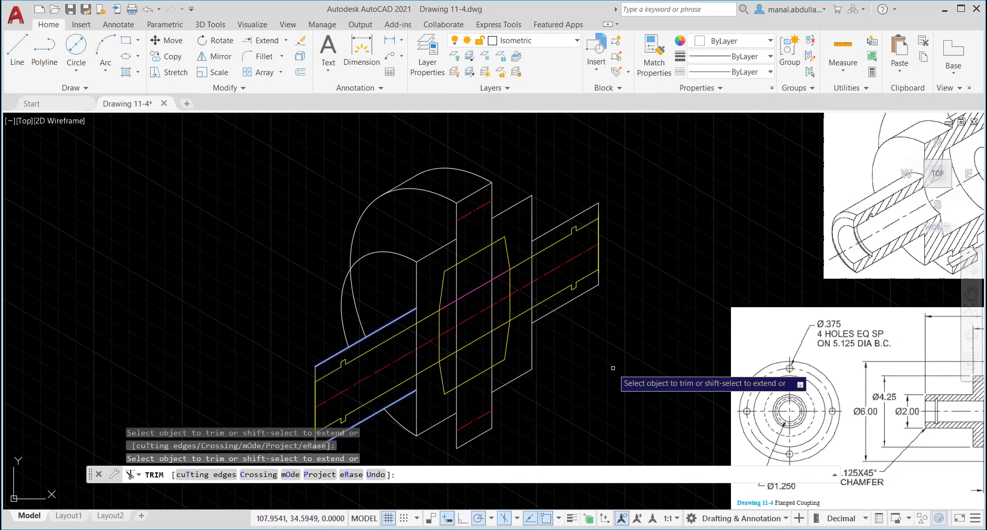
{"action": "key", "text": "Return"}
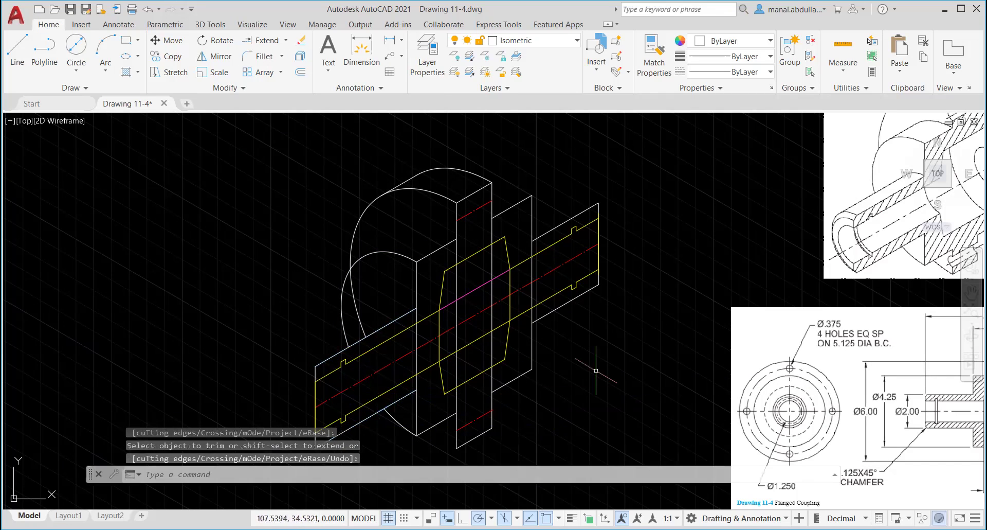
Trim the part of the large flange's front arc that lies inside the smaller flange arc.
{"action": "key", "text": "Return"}
{"action": "left_click", "coordinate": [361, 316]}
{"action": "key", "text": "Return"}
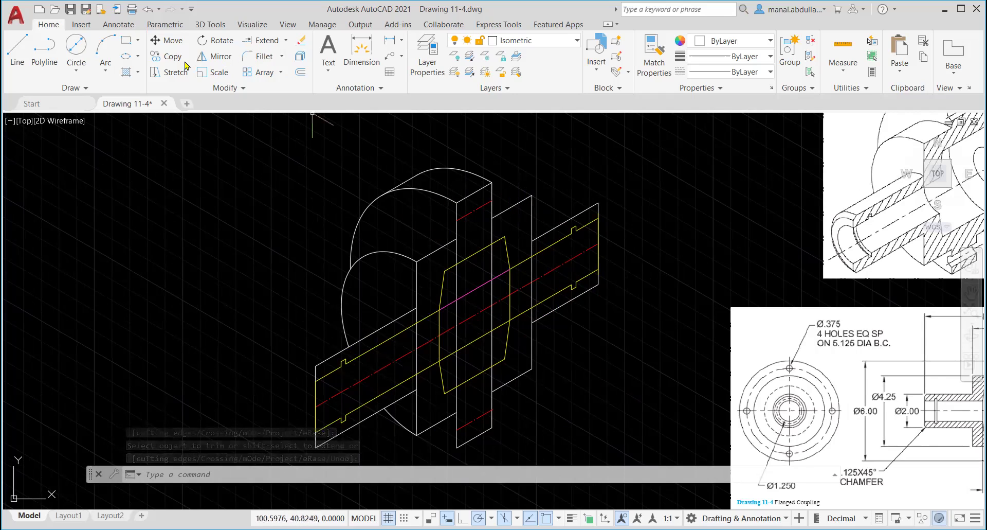
Copy the smaller flange arc from the left flange's upper left corner to the upper right corner of the smaller flange on the opposite side.
{"action": "left_click", "coordinate": [166, 56]}
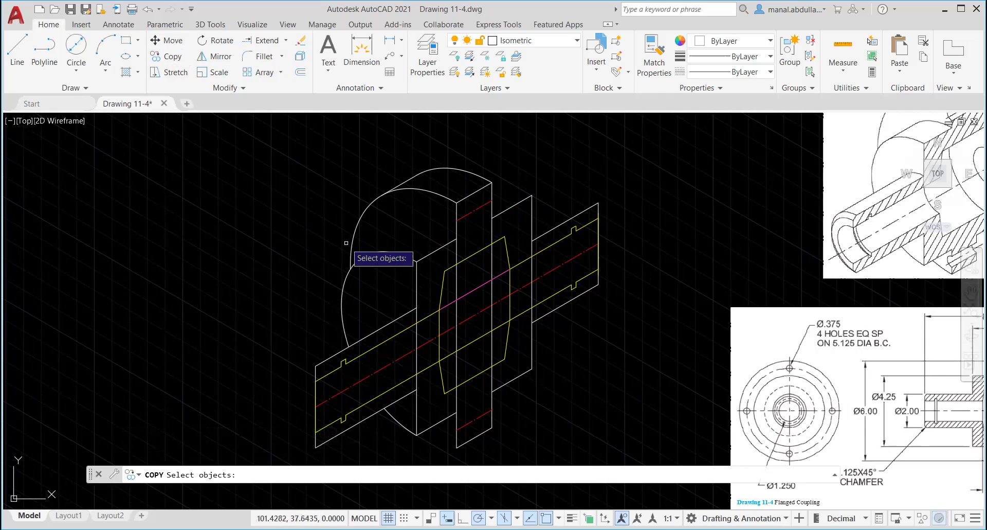
{"action": "left_click", "coordinate": [383, 252]}
{"action": "key", "text": "Return"}
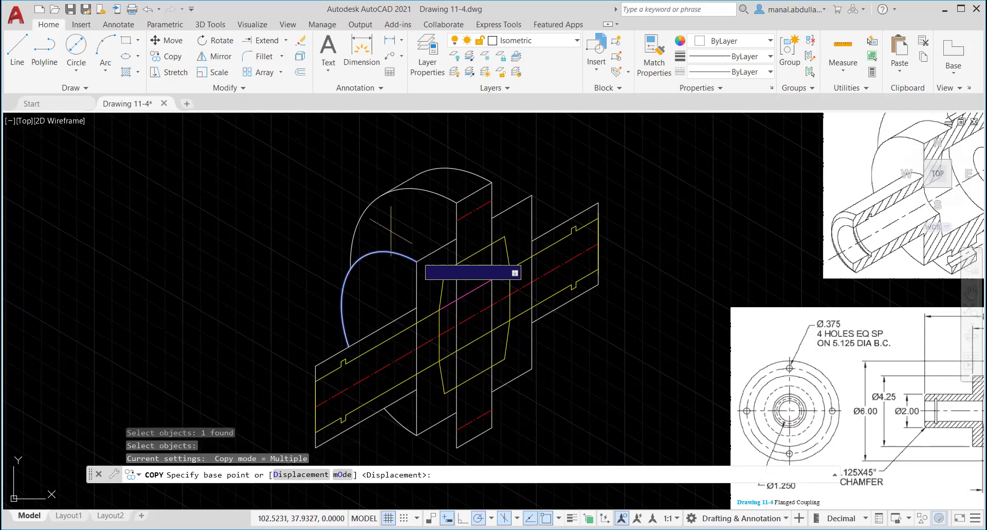
{"action": "left_click", "coordinate": [416, 260]}
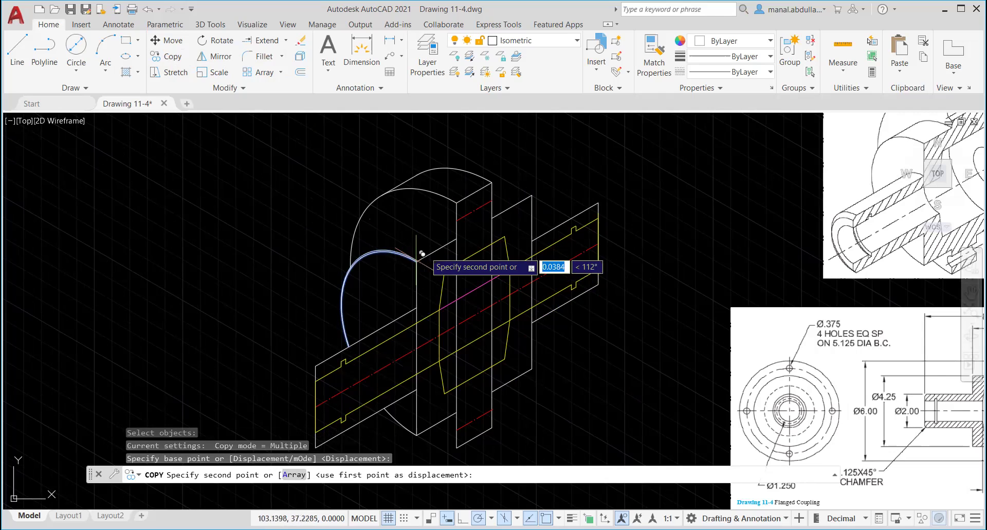
{"action": "left_click", "coordinate": [539, 189]}
{"action": "key", "text": "Return"}
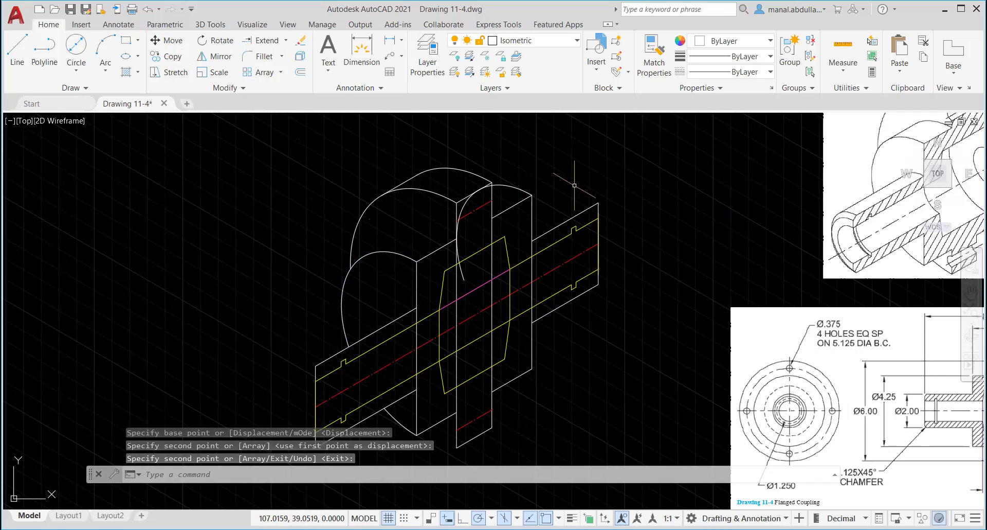
{"action": "type", "text": "tr"}
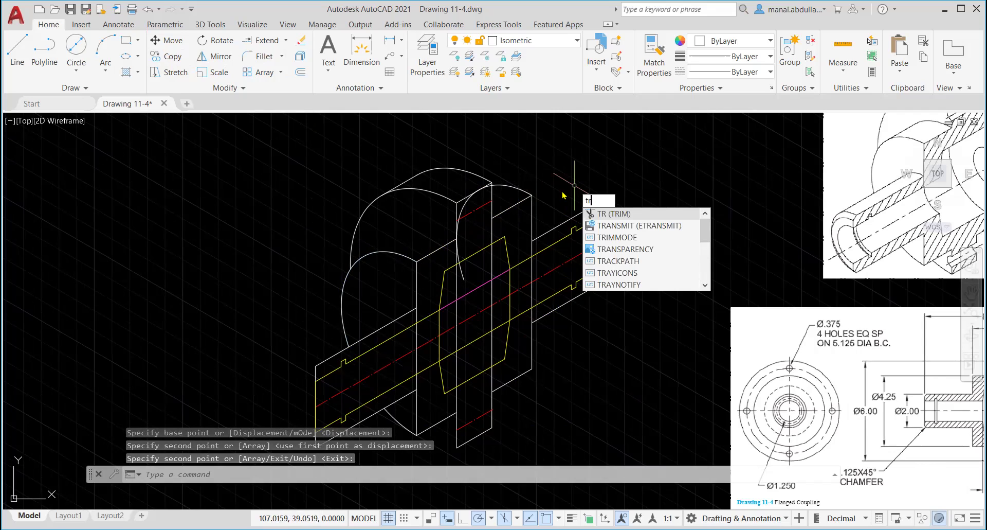
{"action": "key", "text": "Escape"}
{"action": "key", "text": "Return"}
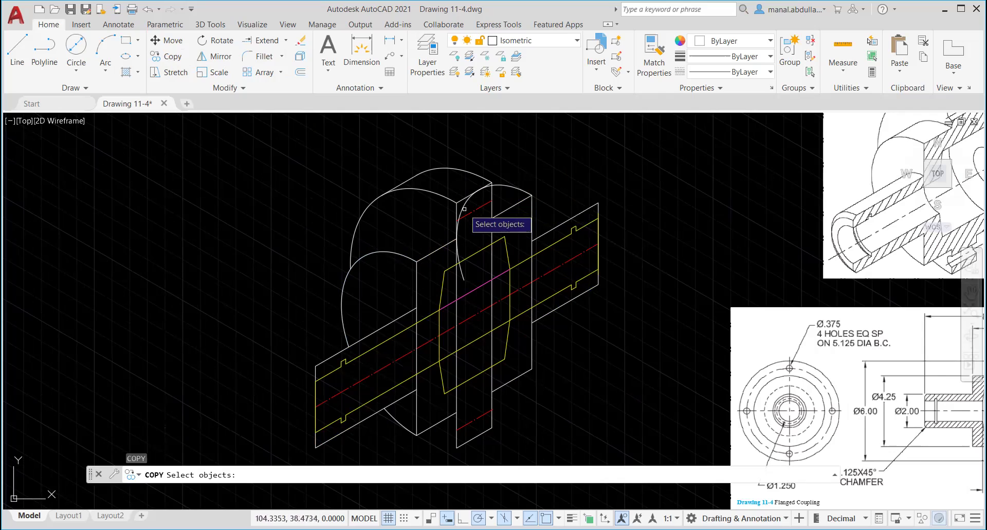
{"action": "key", "text": "Escape"}
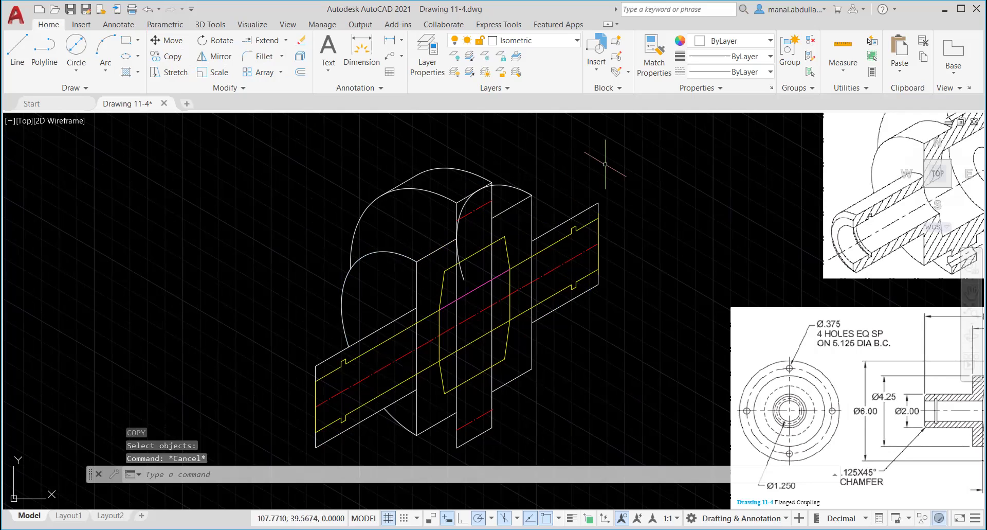
Trim the copied arc on the far smaller flange, removing the portions across and behind the large flange's cut face.
{"action": "type", "text": "tr"}
{"action": "key", "text": "Return"}
{"action": "left_click", "coordinate": [462, 211]}
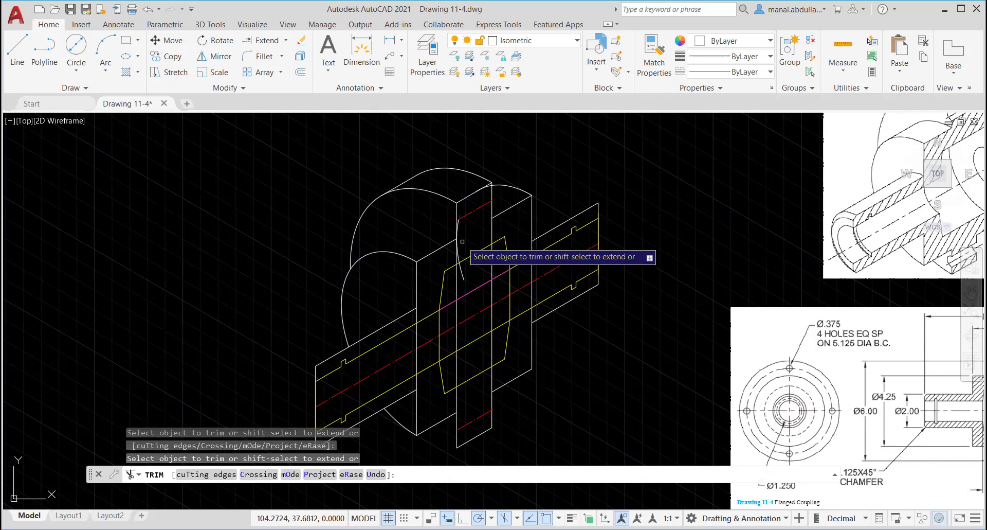
{"action": "scroll", "coordinate": [463, 257], "scroll_direction": "up", "scroll_amount": 4}
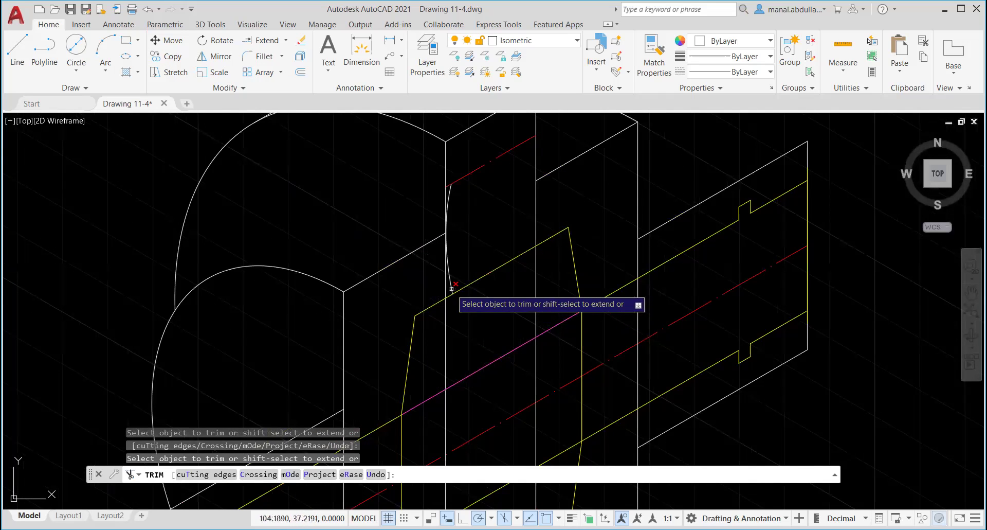
{"action": "scroll", "coordinate": [455, 245], "scroll_direction": "up", "scroll_amount": 2}
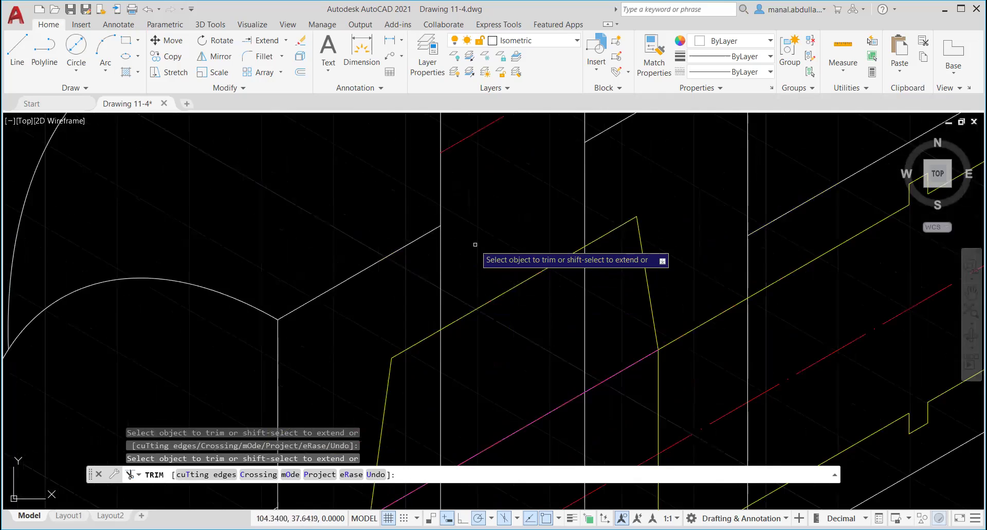
{"action": "scroll", "coordinate": [477, 246], "scroll_direction": "down", "scroll_amount": 4}
{"action": "scroll", "coordinate": [518, 196], "scroll_direction": "up", "scroll_amount": 2}
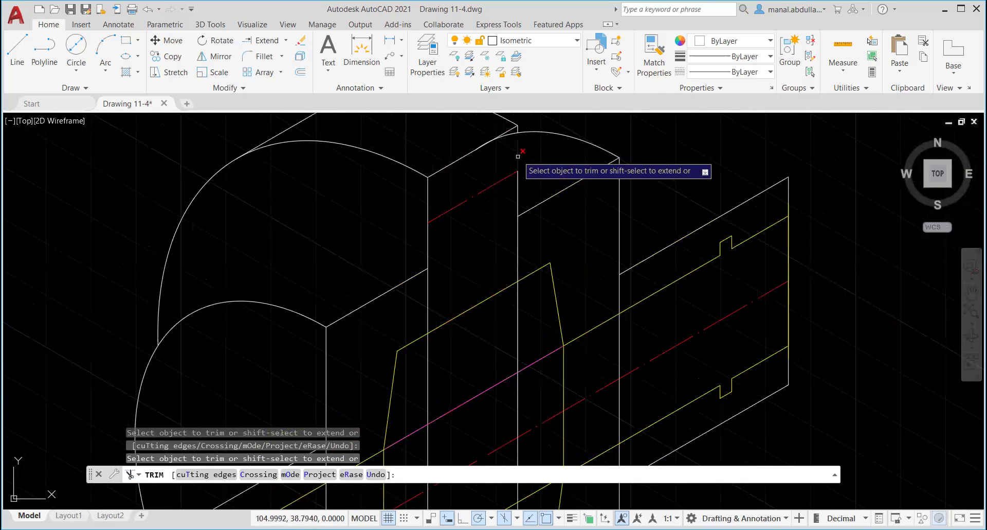
{"action": "left_click", "coordinate": [513, 134]}
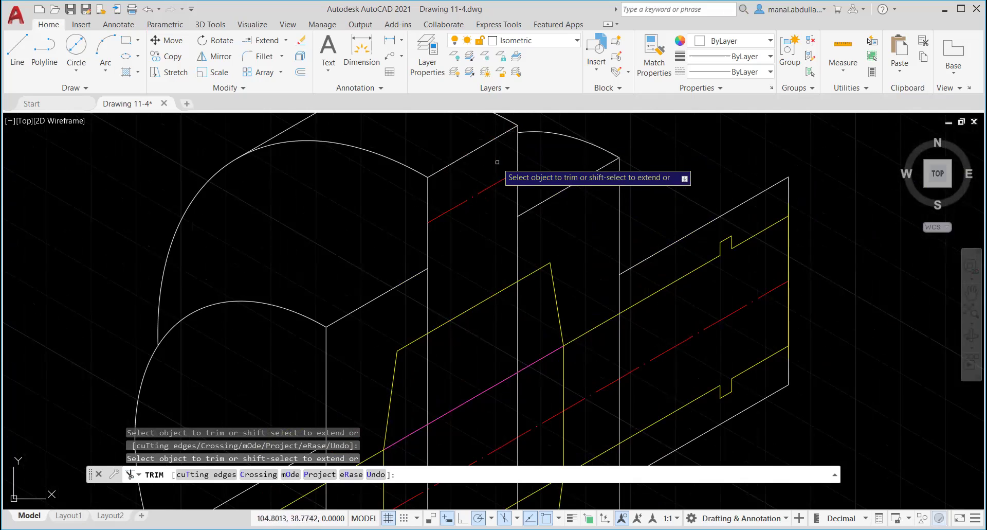
{"action": "key", "text": "Return"}
{"action": "scroll", "coordinate": [515, 221], "scroll_direction": "down", "scroll_amount": 4}
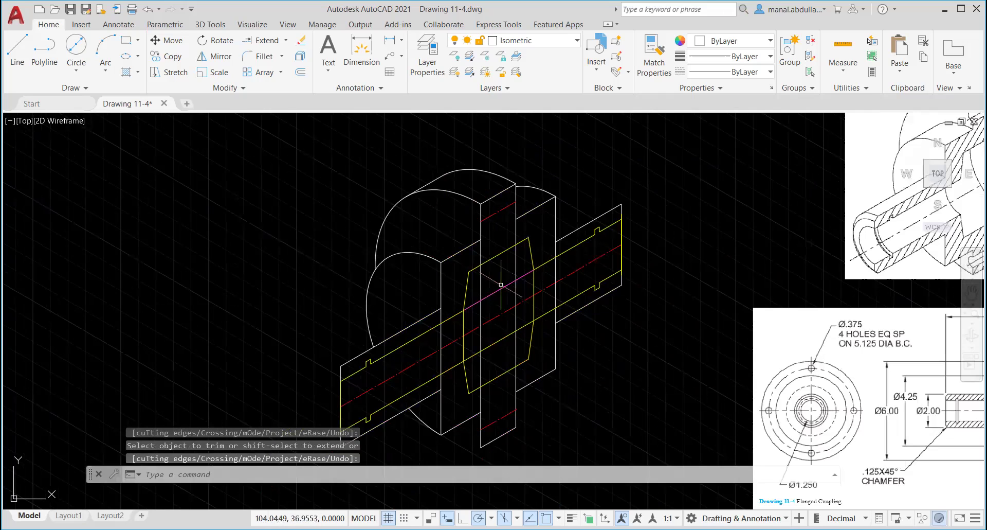
Copy the near smaller flange's front arc from the flange's upper front corner to where its top edge meets the large flange.
{"action": "left_click", "coordinate": [162, 57]}
{"action": "left_click", "coordinate": [426, 254]}
{"action": "key", "text": "Return"}
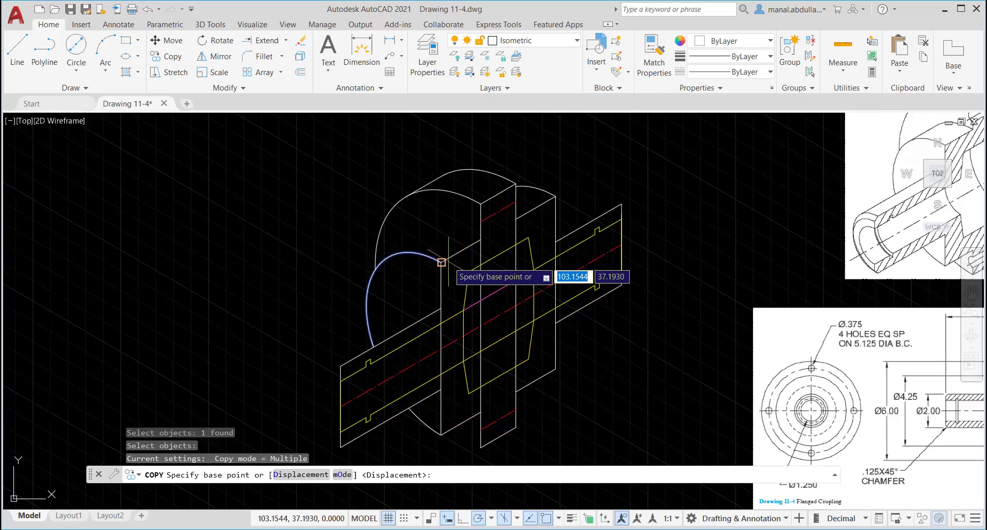
{"action": "left_click", "coordinate": [441, 262]}
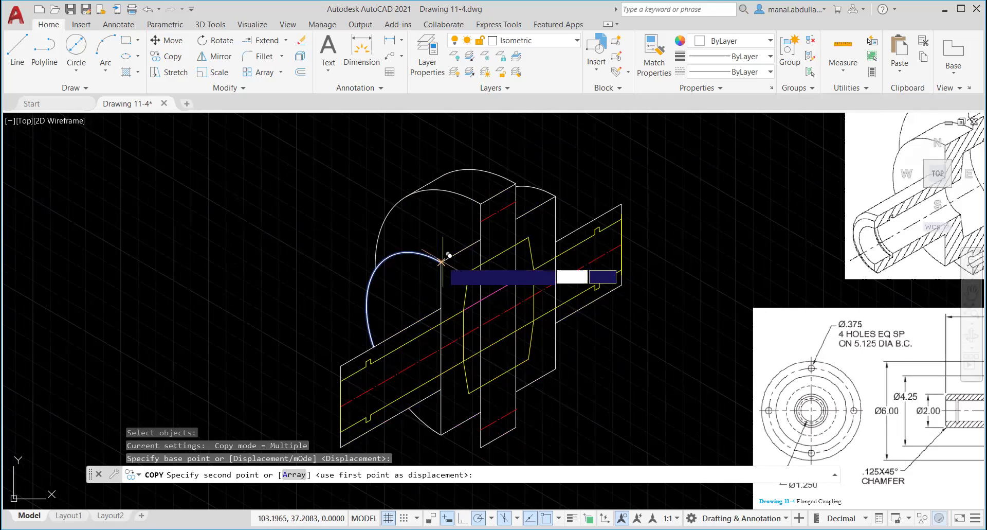
{"action": "left_click", "coordinate": [481, 239]}
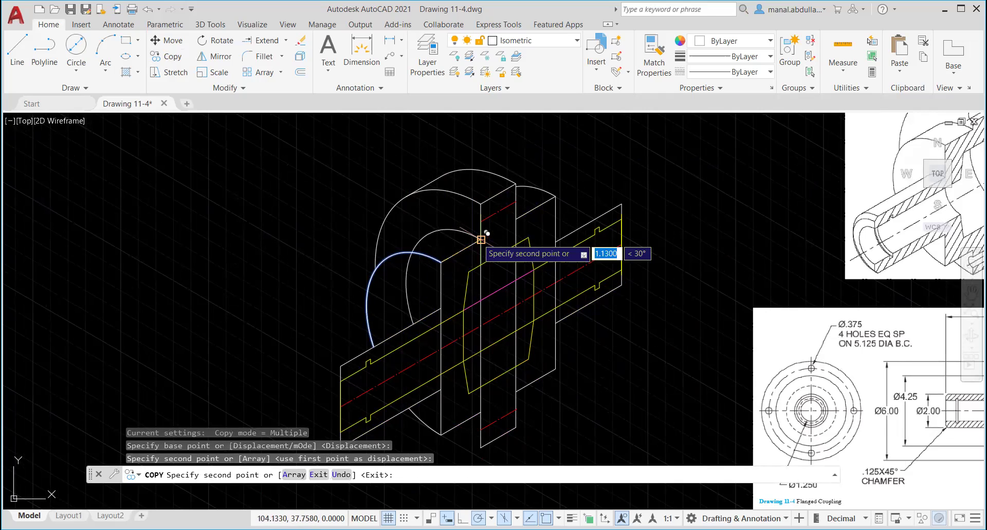
{"action": "key", "text": "Return"}
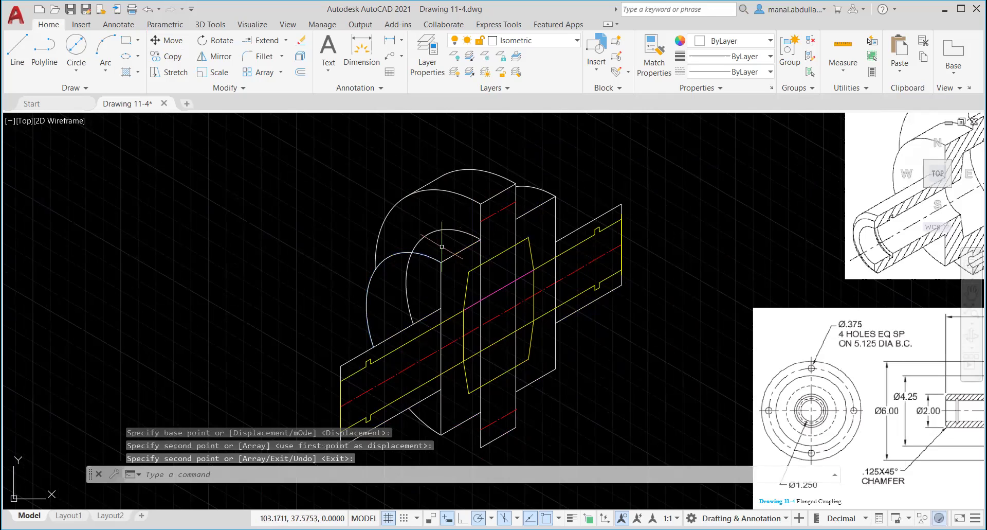
Trim the part of the copied rear arc that lies inside the smaller flange's front arc.
{"action": "type", "text": "tr"}
{"action": "key", "text": "Return"}
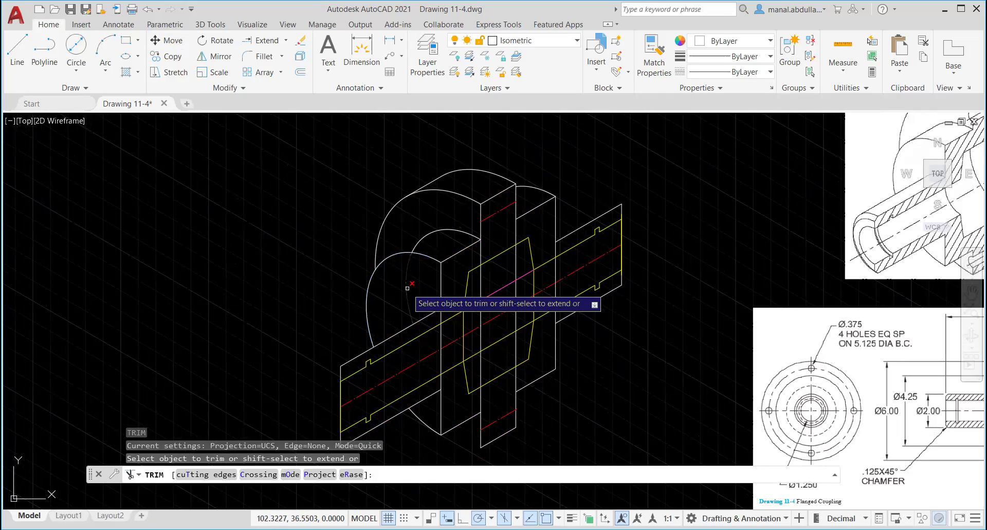
{"action": "key", "text": "Return"}
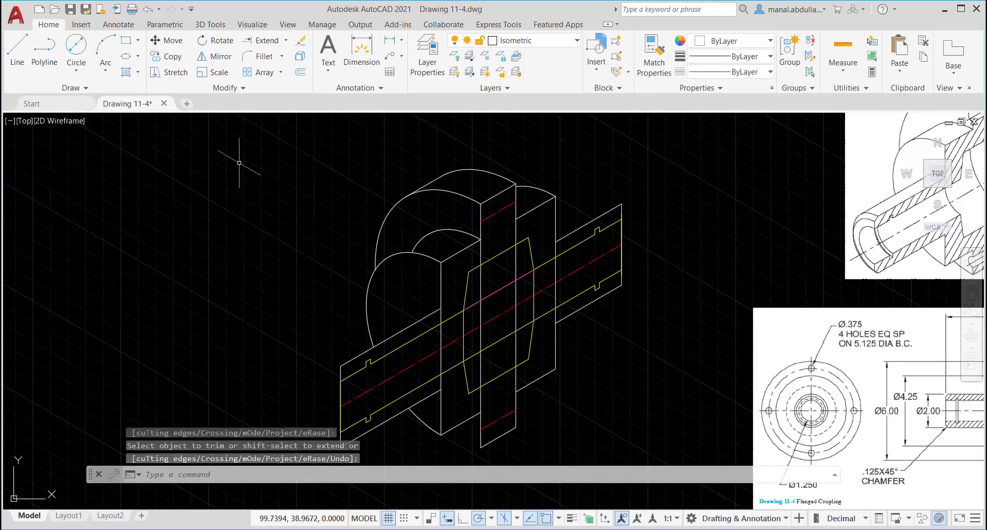
Draw a line starting from the smaller flange's front arc.
{"action": "type", "text": "l"}
{"action": "key", "text": "Return"}
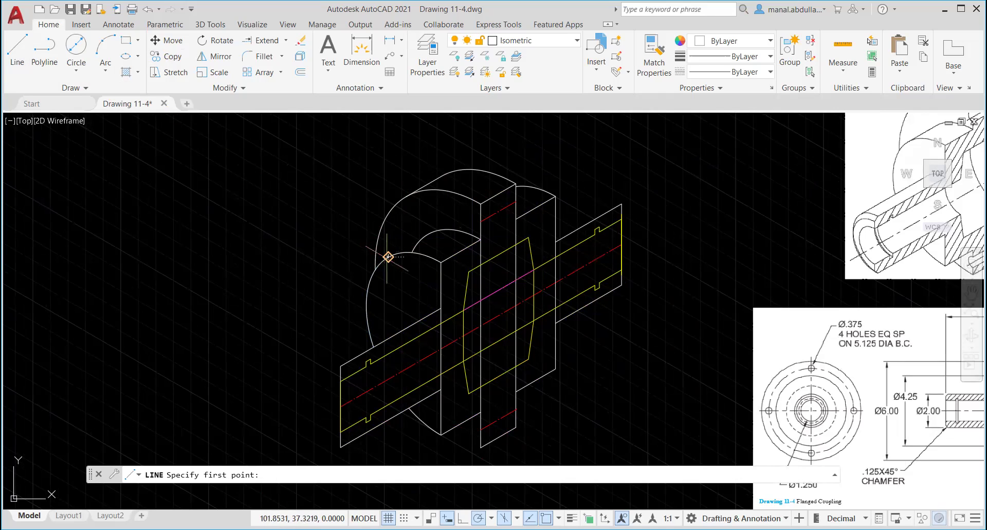
Draw a line joining the outer arcs of the hub's front and rear faces along their tangent edge.
{"action": "left_click", "coordinate": [397, 250]}
{"action": "left_click", "coordinate": [428, 234]}
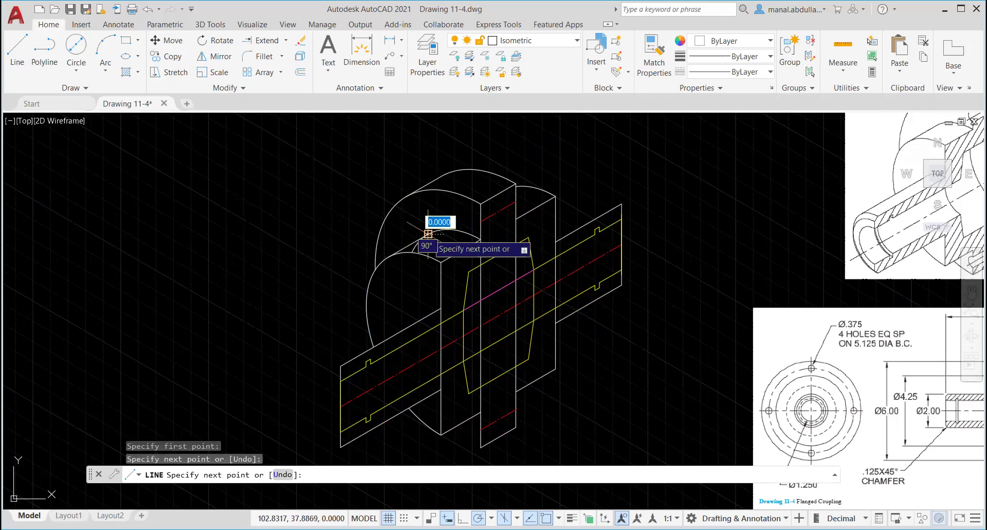
{"action": "key", "text": "Return"}
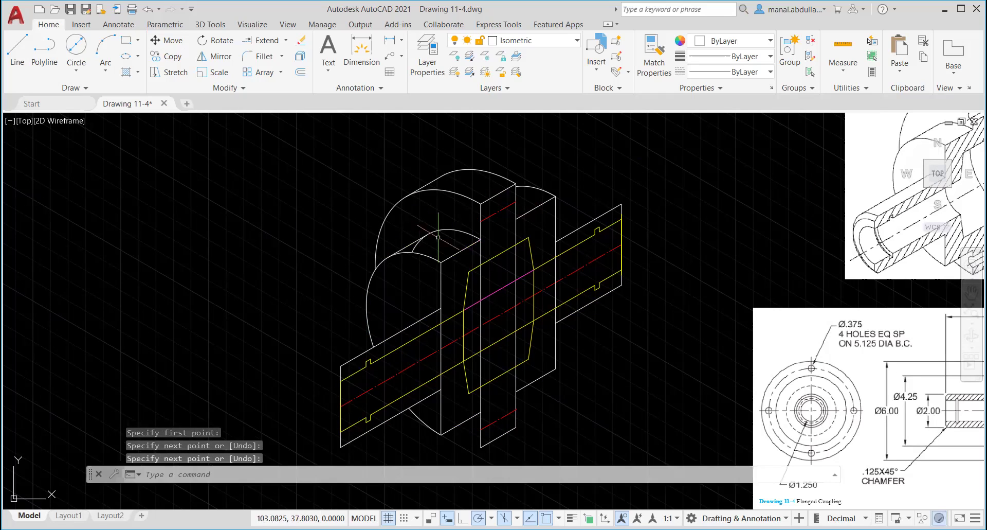
Trim the leftover piece of the hub's rear arc that extends past the new tangent line.
{"action": "type", "text": "re"}
{"action": "key", "text": "Escape"}
{"action": "key", "text": "Escape"}
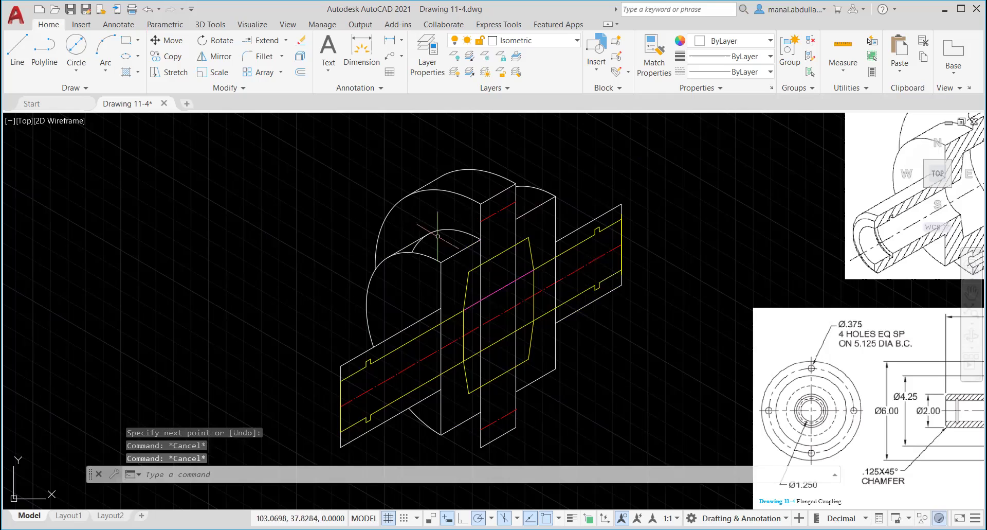
{"action": "type", "text": "tr"}
{"action": "key", "text": "Return"}
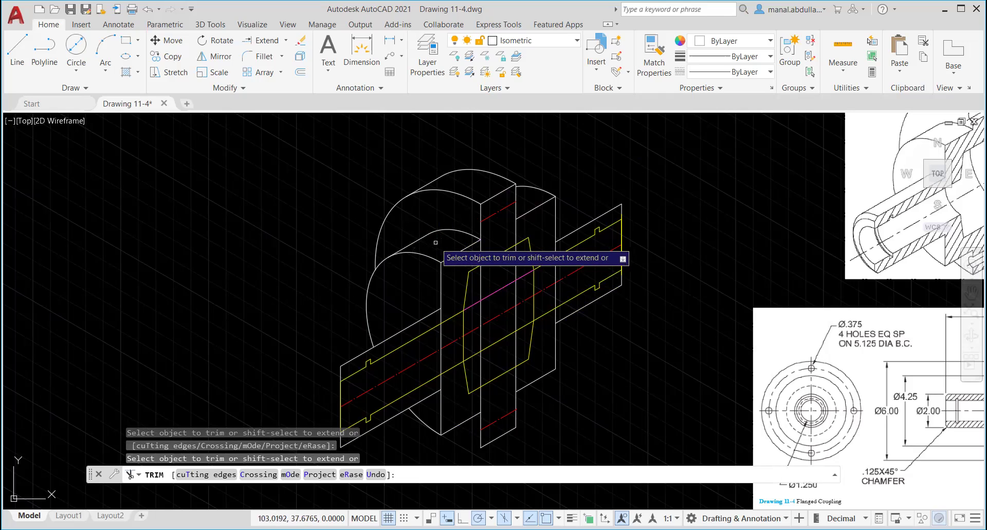
{"action": "key", "text": "Escape"}
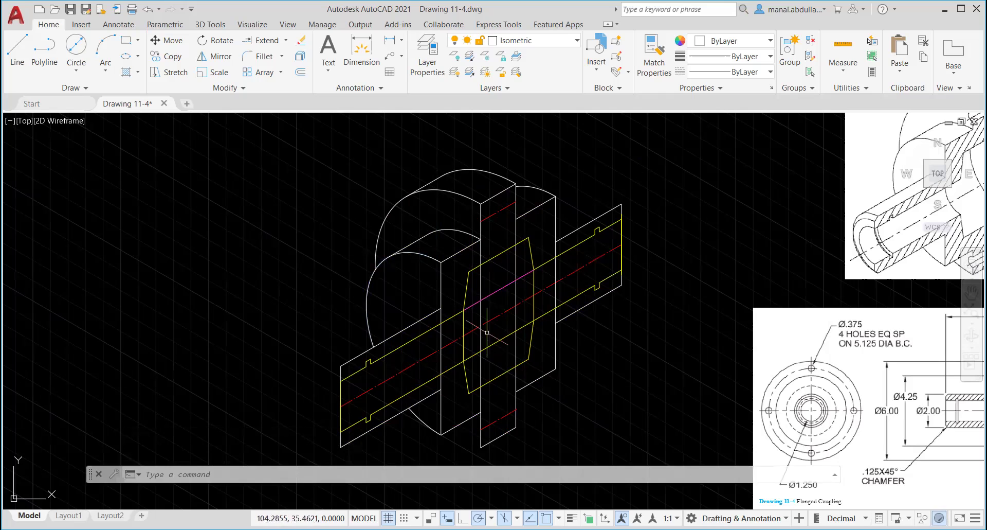
{"action": "scroll", "coordinate": [772, 322], "scroll_direction": "down", "scroll_amount": 2}
{"action": "middle_click_drag", "start_coordinate": [810, 322], "coordinate": [576, 322]}
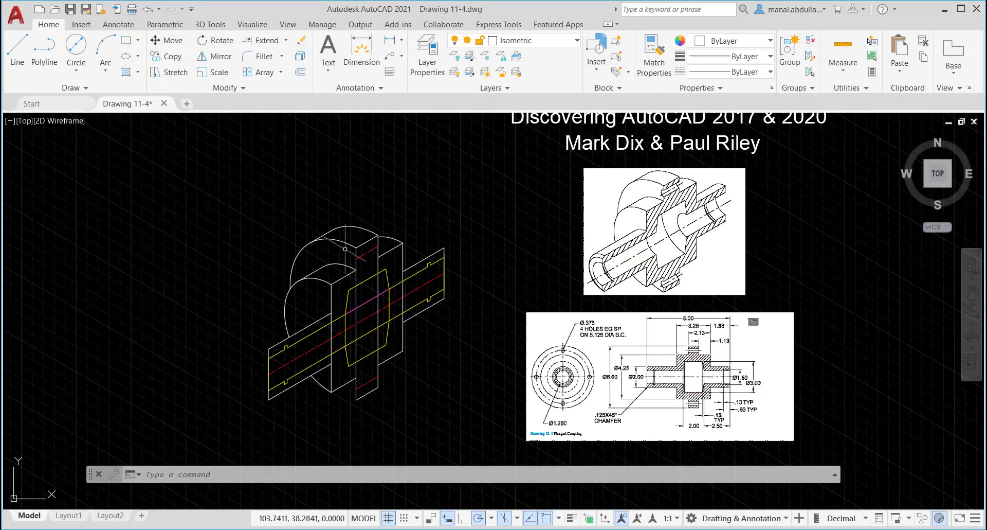
{"action": "left_click", "coordinate": [138, 56]}
{"action": "left_click", "coordinate": [144, 103]}
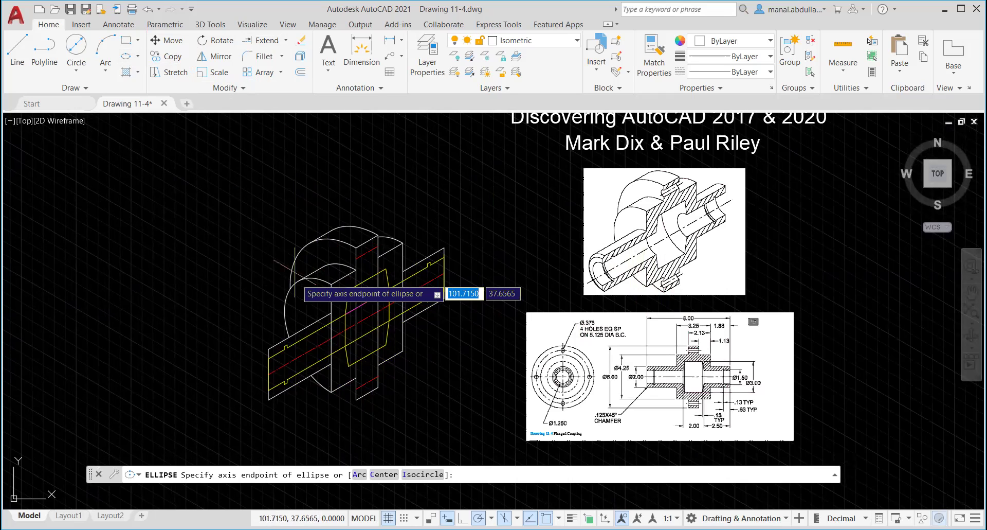
{"action": "left_click", "coordinate": [357, 323]}
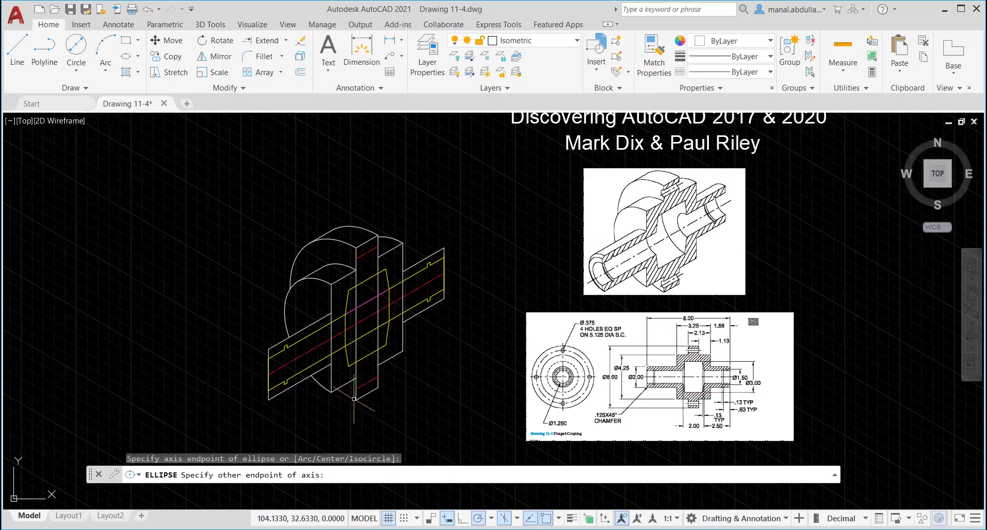
{"action": "key", "text": "Escape"}
Draw an isocircle centred on the centre line at the flange's front section edge, with its radius reaching that edge's lower corner.
{"action": "left_click", "coordinate": [138, 56]}
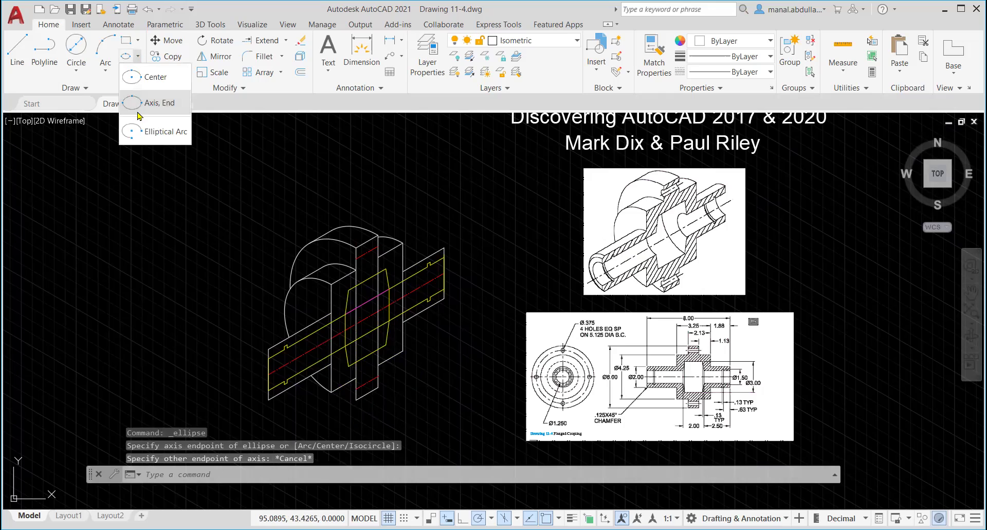
{"action": "left_click", "coordinate": [146, 101]}
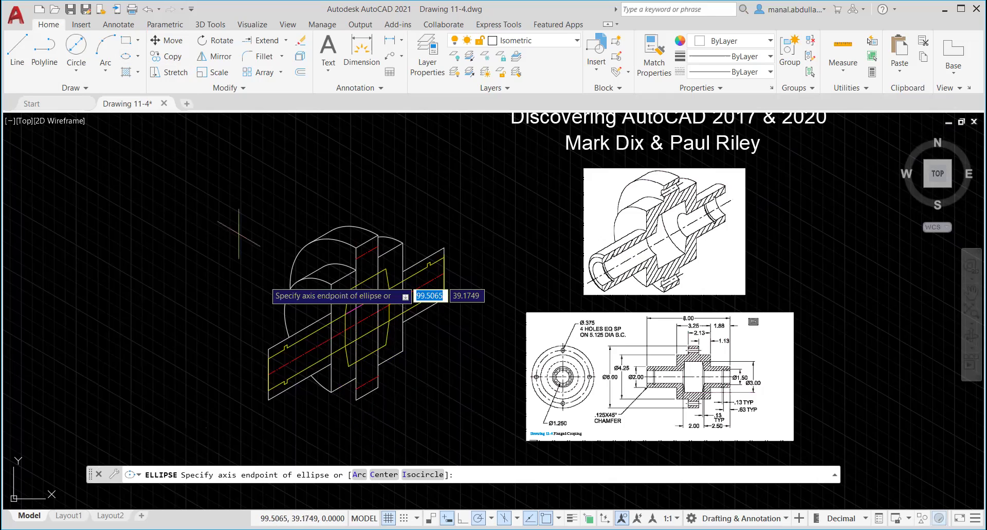
{"action": "left_click", "coordinate": [411, 475]}
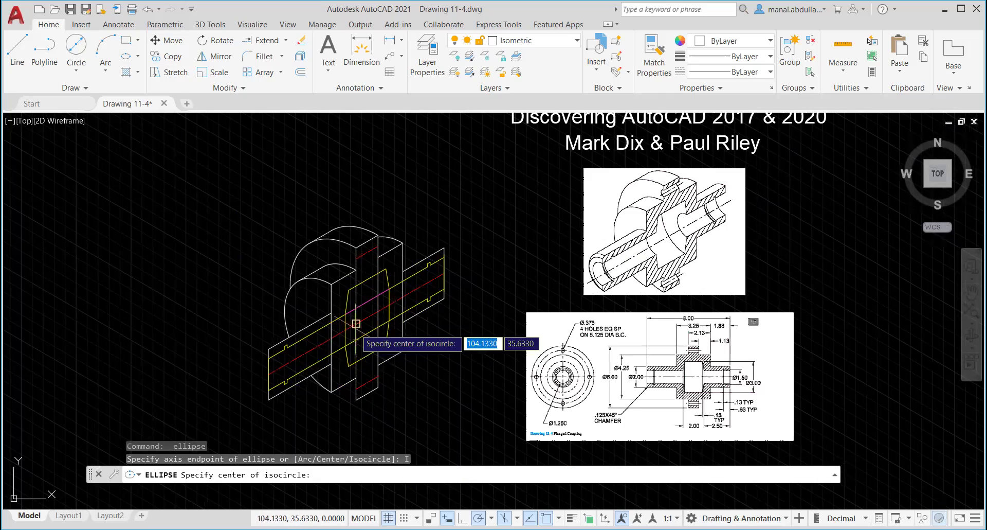
{"action": "left_click", "coordinate": [356, 324]}
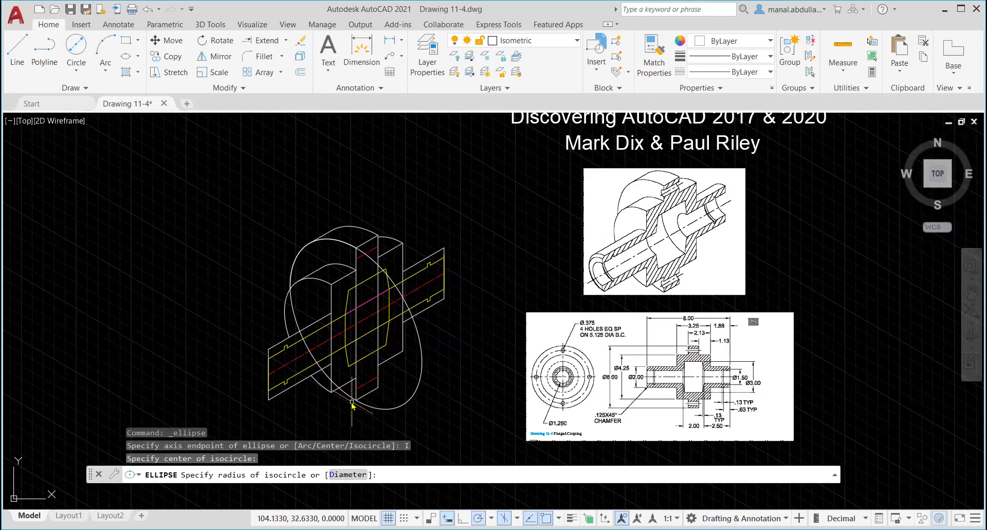
{"action": "left_click", "coordinate": [370, 409]}
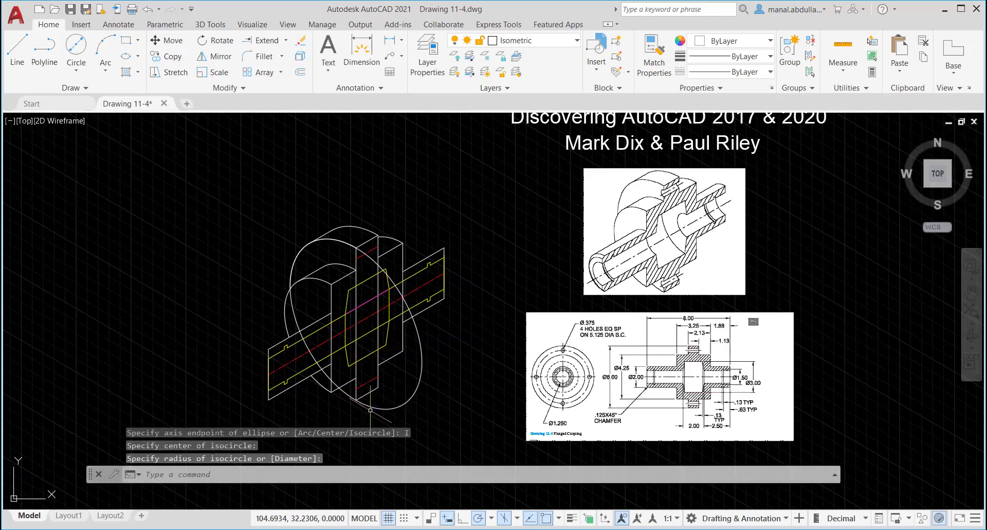
{"action": "key", "text": "Return"}
{"action": "key", "text": "Escape"}
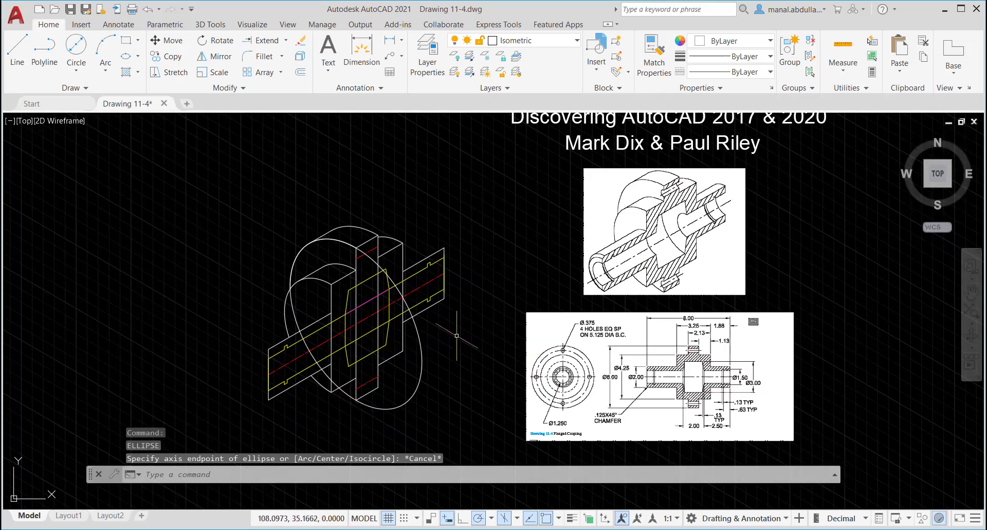
{"action": "type", "text": "TR"}
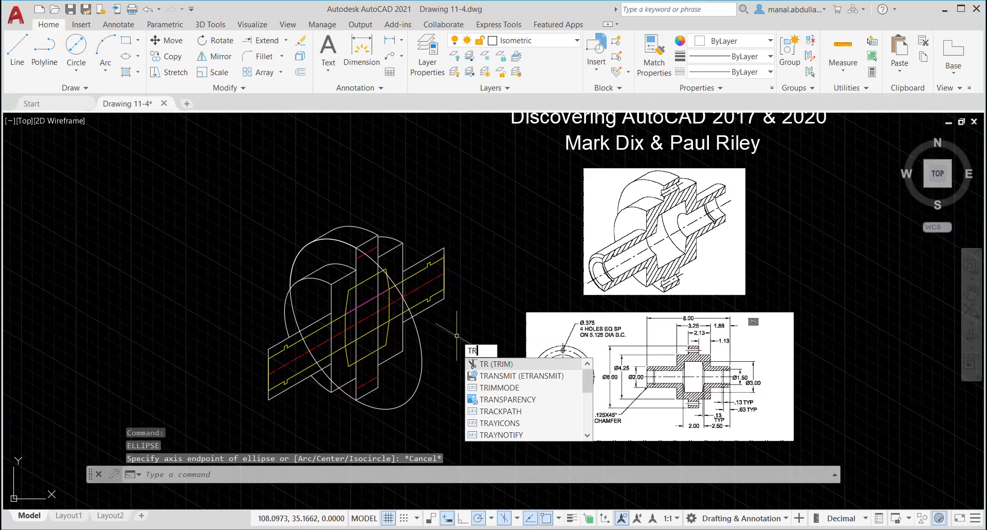
{"action": "key", "text": "Return"}
{"action": "scroll", "coordinate": [365, 394], "scroll_direction": "up", "scroll_amount": 2}
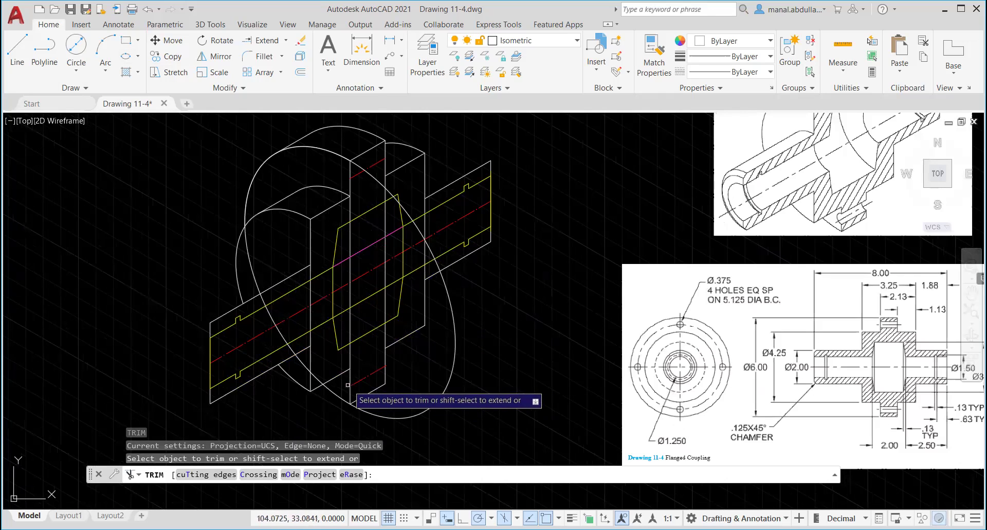
{"action": "key", "text": "Escape"}
{"action": "key", "text": "Escape"}
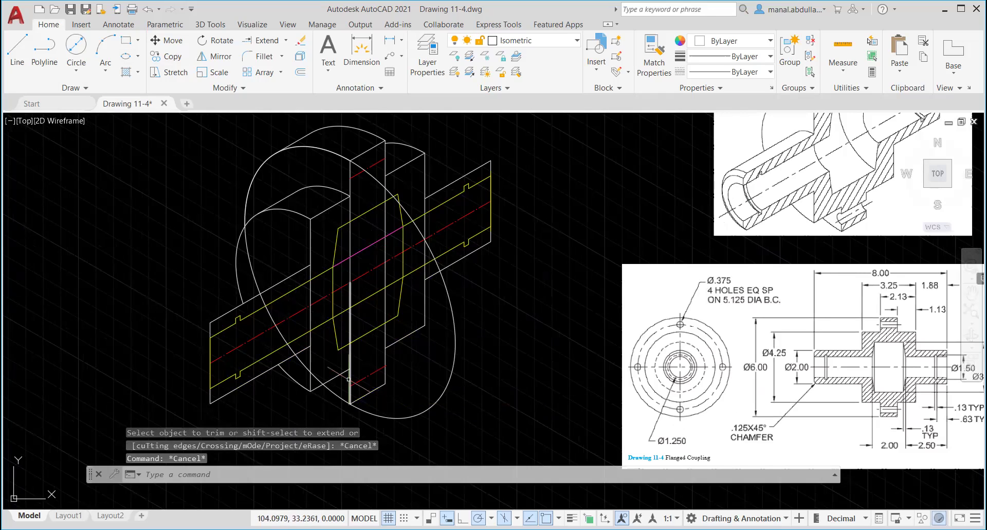
Trim away the isocircle half on the cut-away side, using the two vertical lines of the flange's front edge as cutting edges.
{"action": "key", "text": "Return"}
{"action": "type", "text": "t"}
{"action": "key", "text": "Return"}
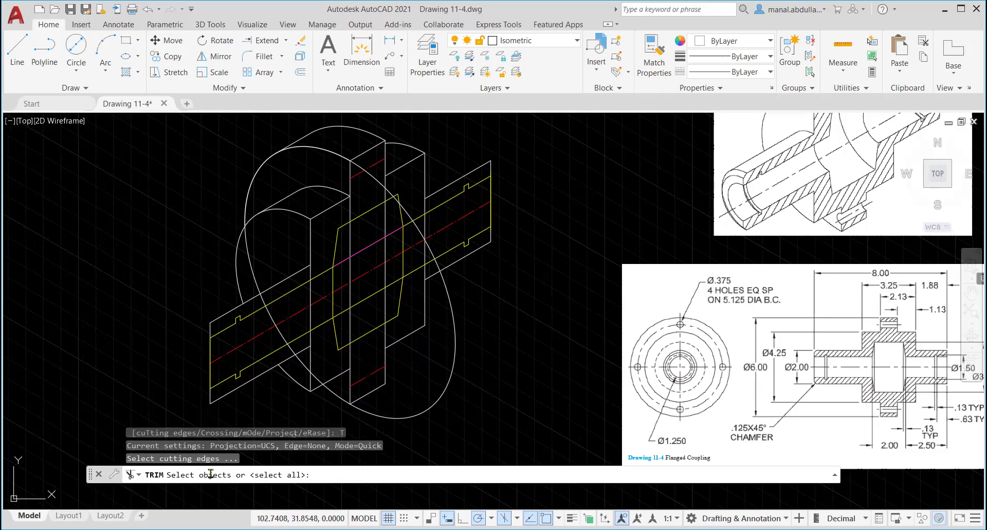
{"action": "left_click", "coordinate": [350, 391]}
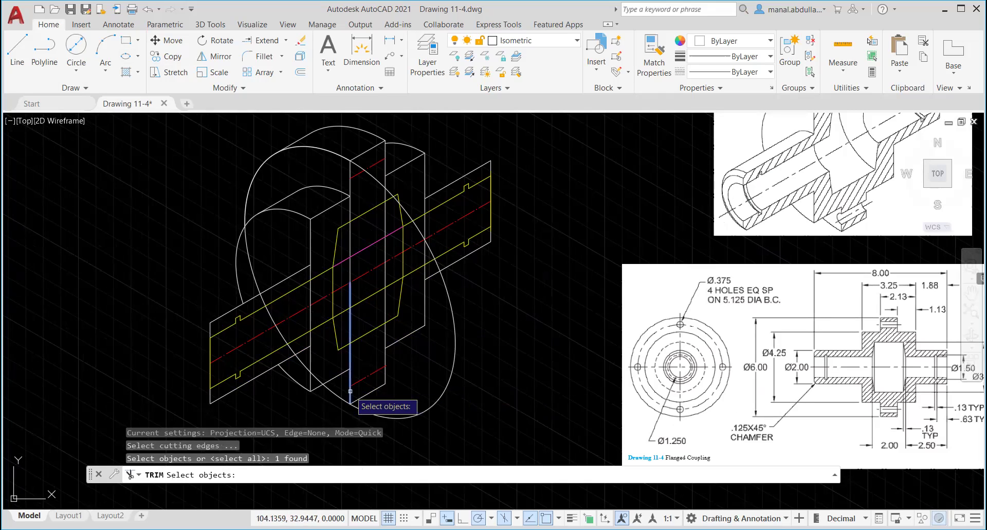
{"action": "left_click", "coordinate": [351, 209]}
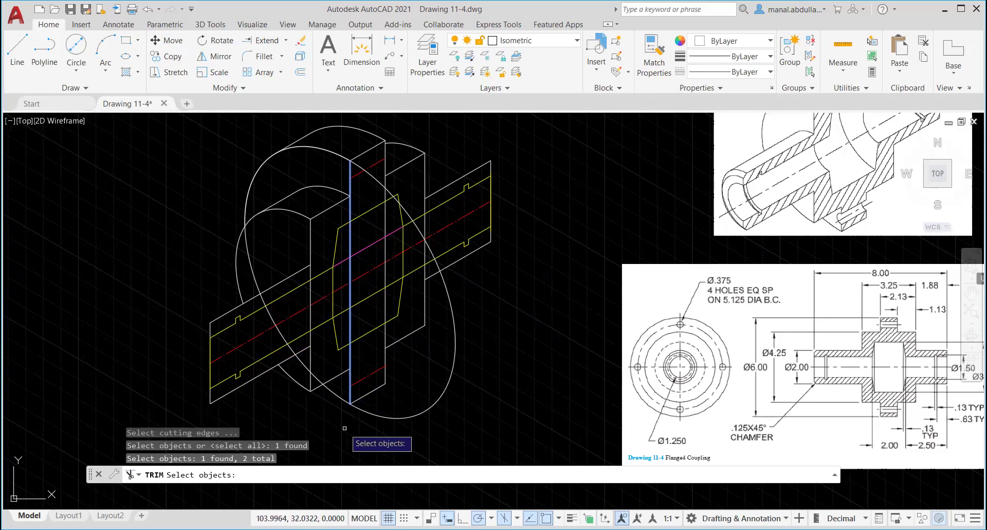
{"action": "key", "text": "Return"}
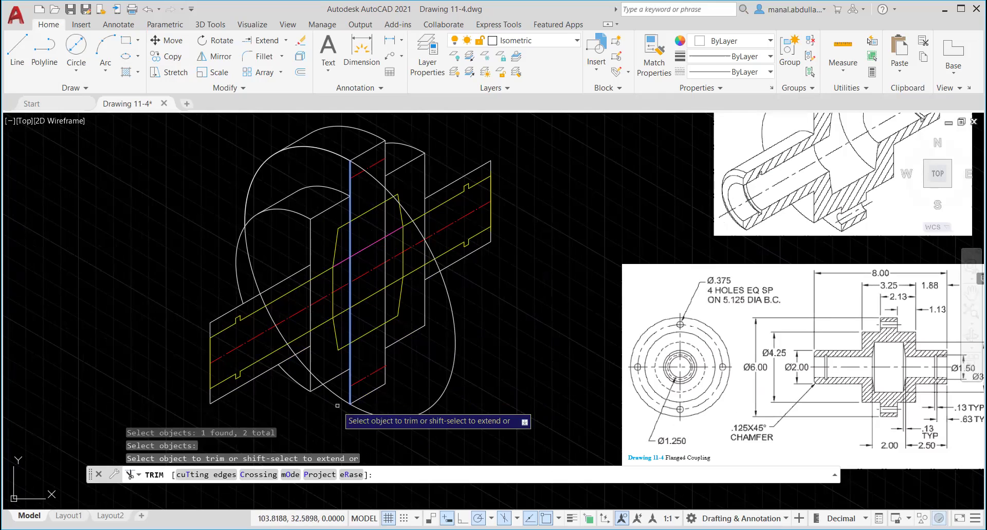
{"action": "left_click", "coordinate": [419, 414]}
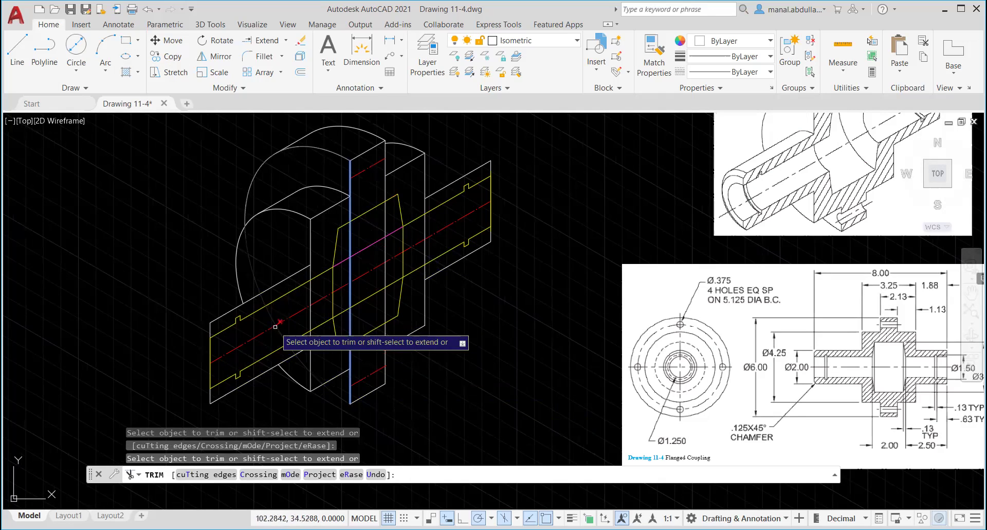
{"action": "left_click", "coordinate": [350, 256]}
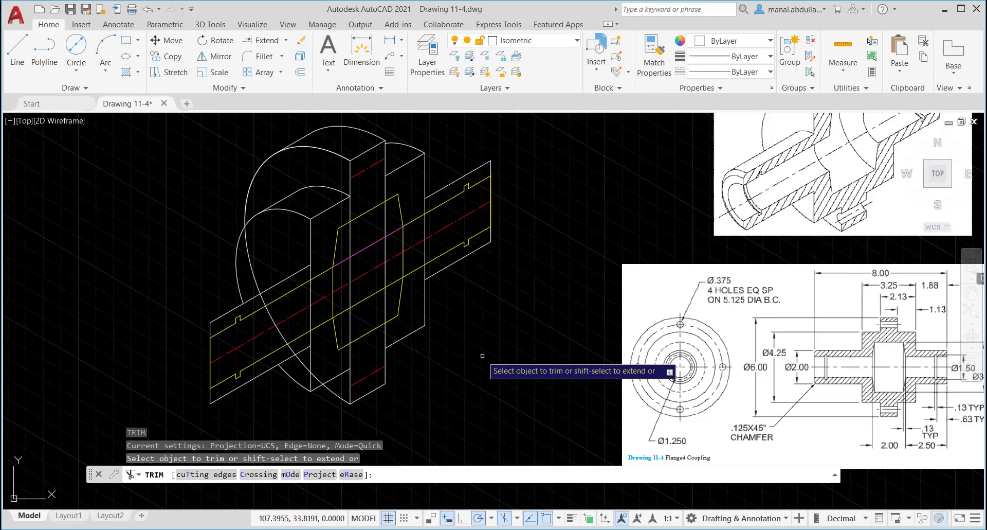
Trim the portions of the remaining flange arc that are hidden behind the hub and the shaft.
{"action": "left_click", "coordinate": [315, 379]}
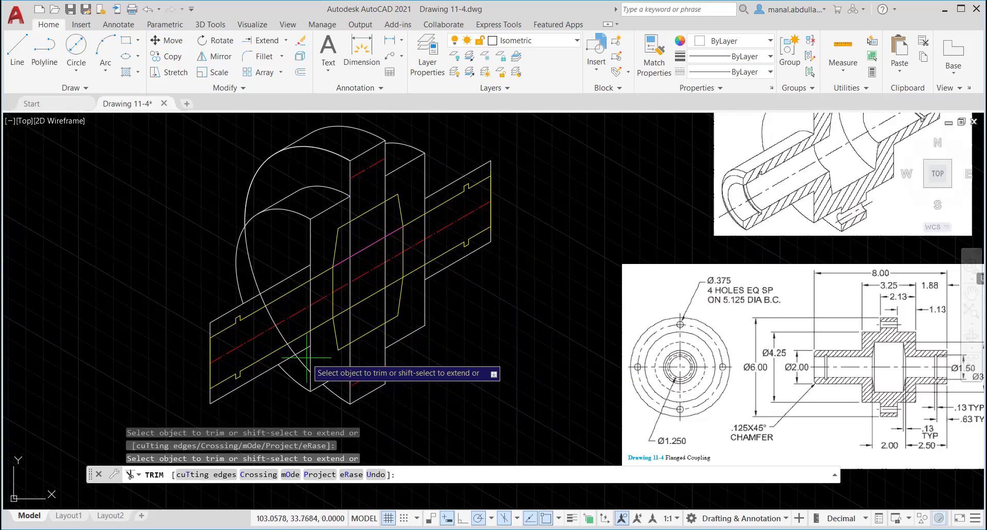
{"action": "left_click", "coordinate": [302, 363]}
{"action": "mouse_move", "coordinate": [301, 364]}
{"action": "left_mouse_down"}
{"action": "mouse_move", "coordinate": [281, 354]}
{"action": "mouse_move", "coordinate": [259, 291]}
{"action": "left_mouse_up"}
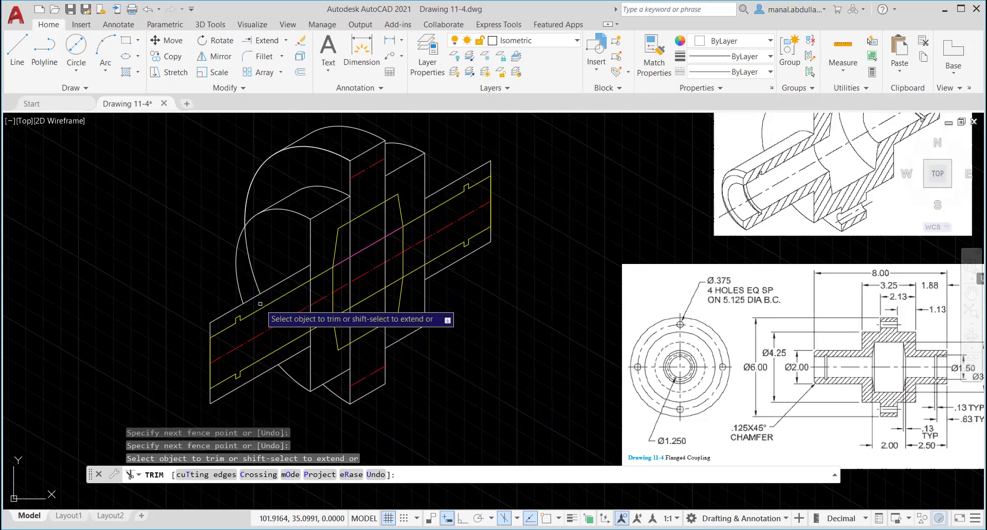
{"action": "left_click", "coordinate": [256, 280]}
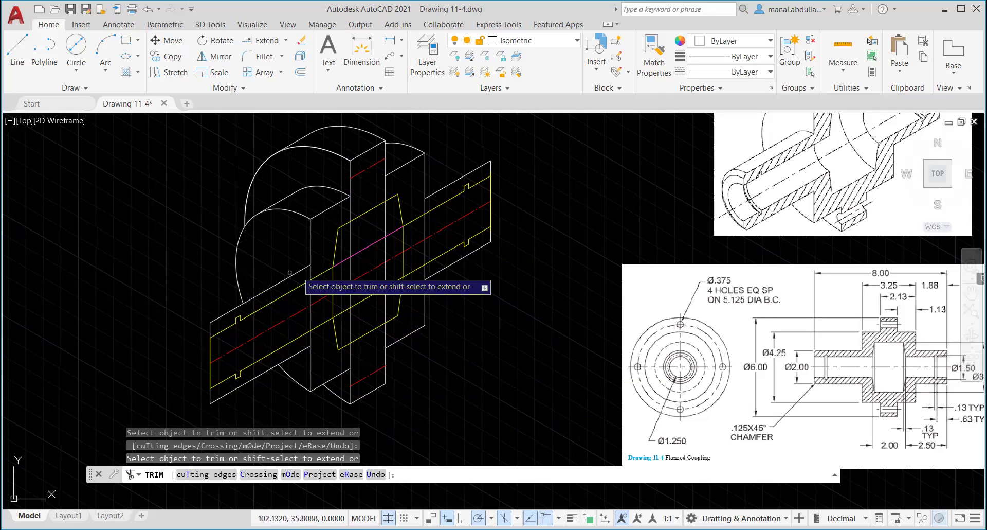
{"action": "key", "text": "Return"}
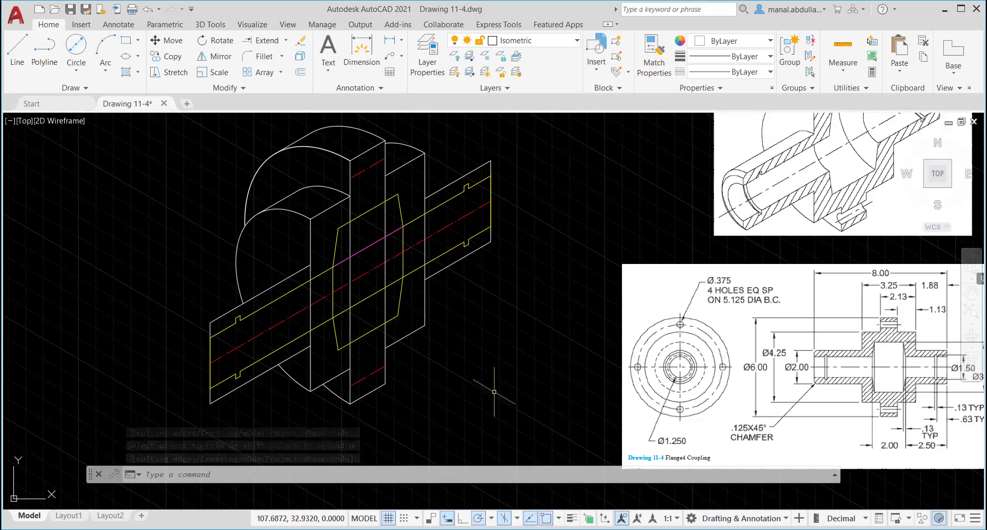
{"action": "scroll", "coordinate": [521, 383], "scroll_direction": "down", "scroll_amount": 1}
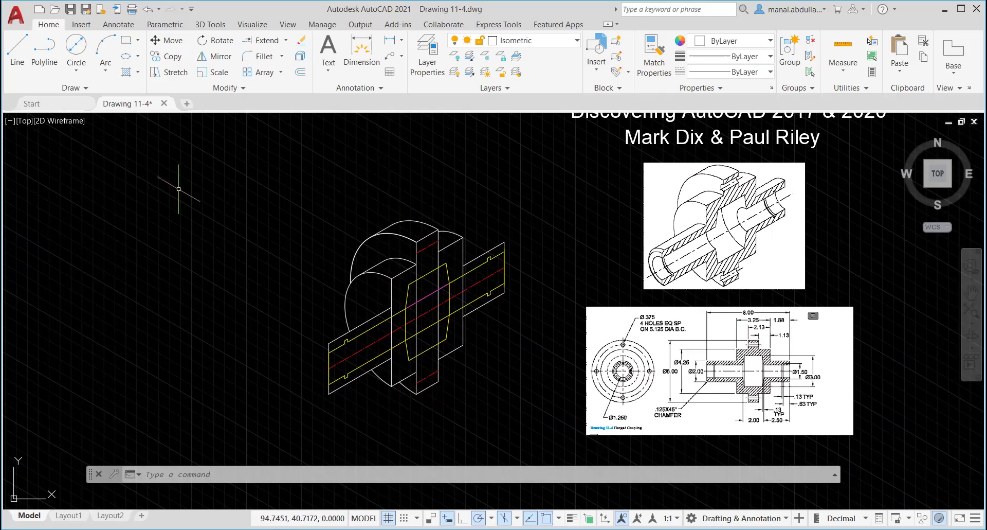
{"action": "left_click", "coordinate": [138, 56]}
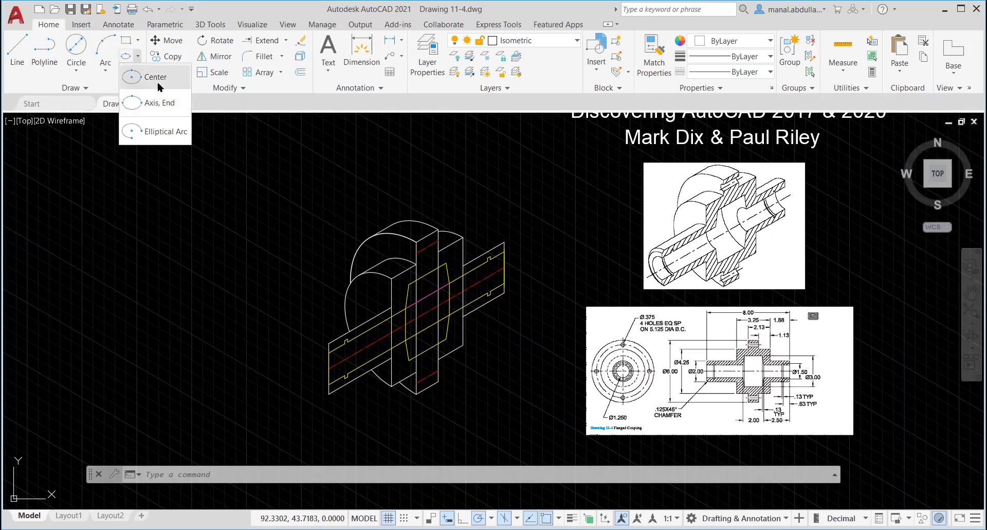
{"action": "left_click", "coordinate": [159, 102]}
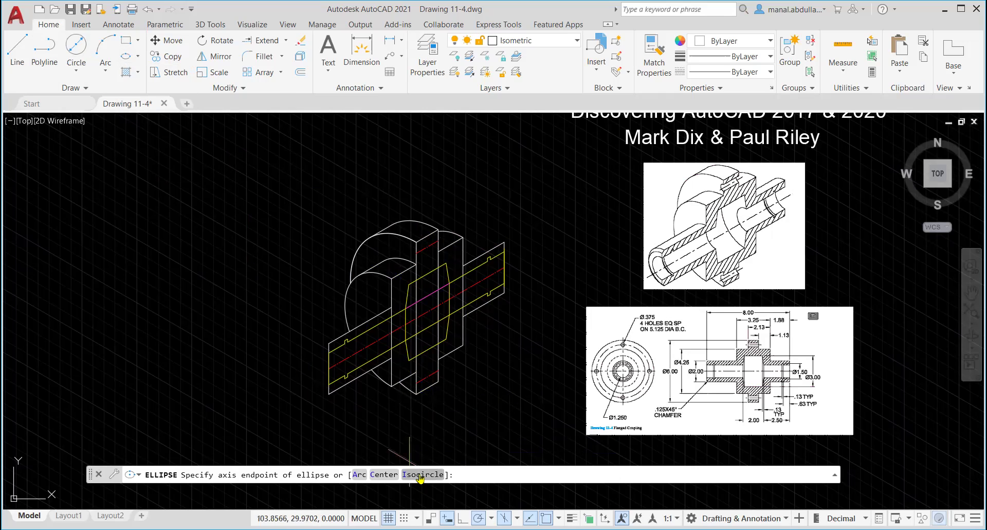
{"action": "left_click", "coordinate": [422, 475]}
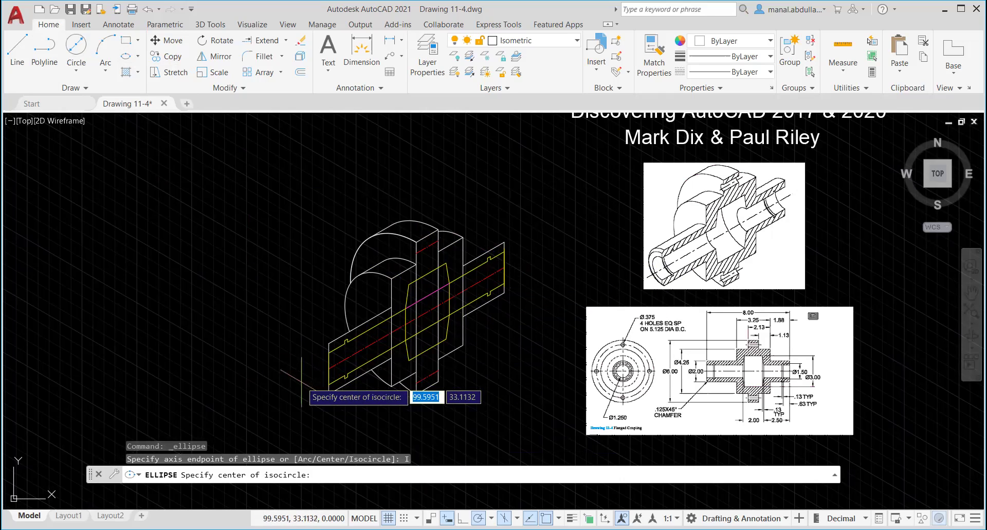
{"action": "key", "text": "Escape"}
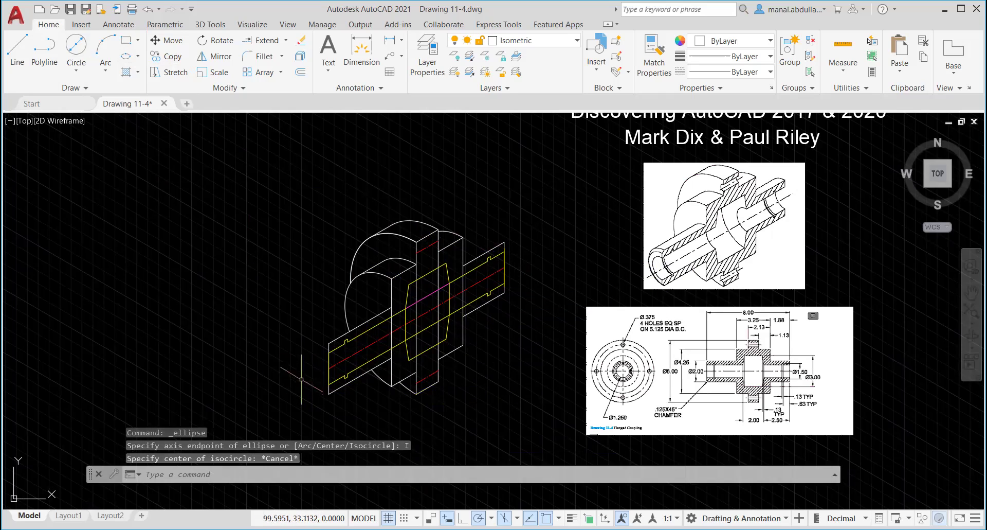
Draw an isocircle of radius 1 centred on the centre line's end at the shaft's far end face.
{"action": "left_click", "coordinate": [139, 58]}
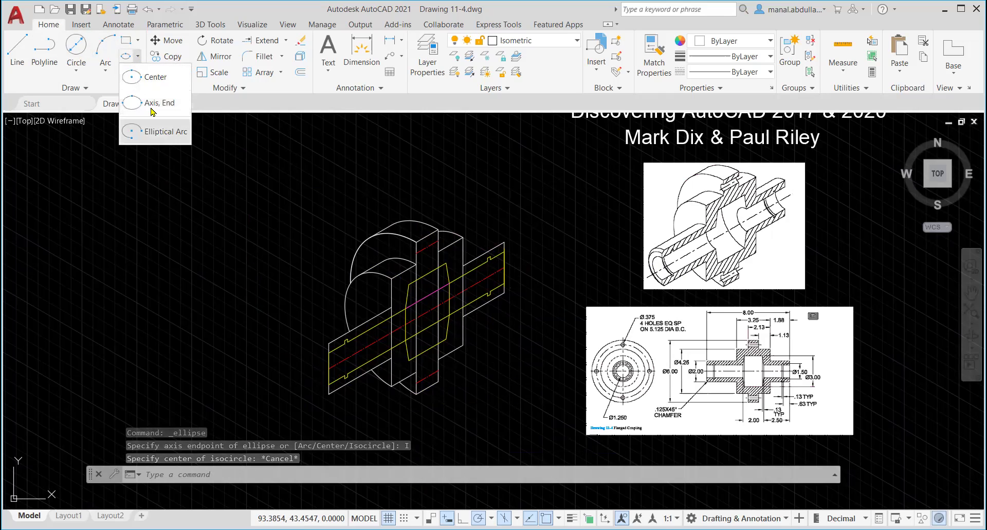
{"action": "left_click", "coordinate": [138, 56]}
{"action": "left_click", "coordinate": [129, 56]}
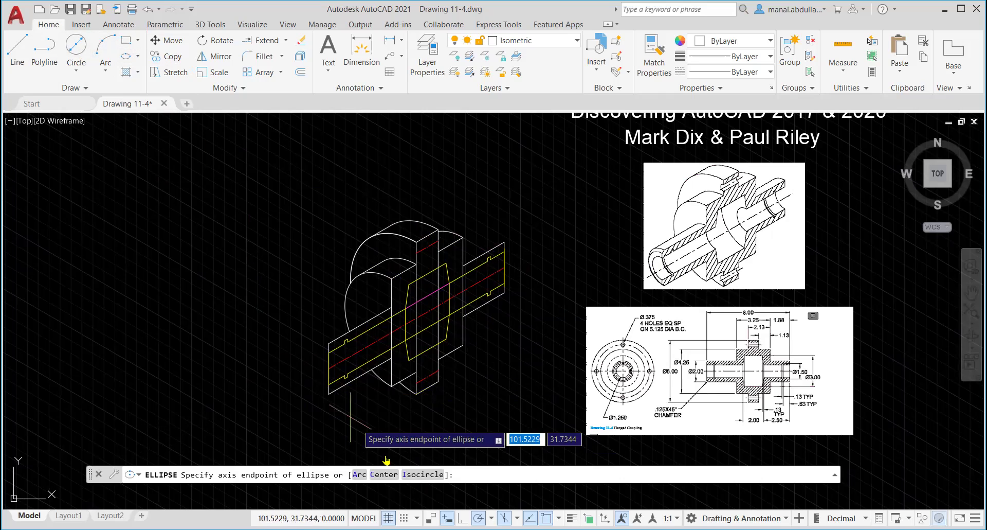
{"action": "left_click", "coordinate": [422, 476]}
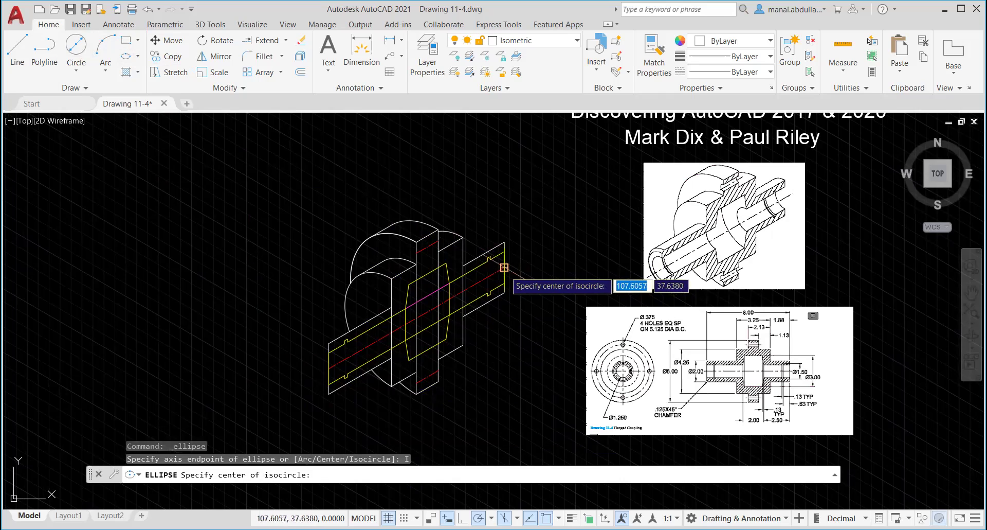
{"action": "left_click", "coordinate": [505, 267]}
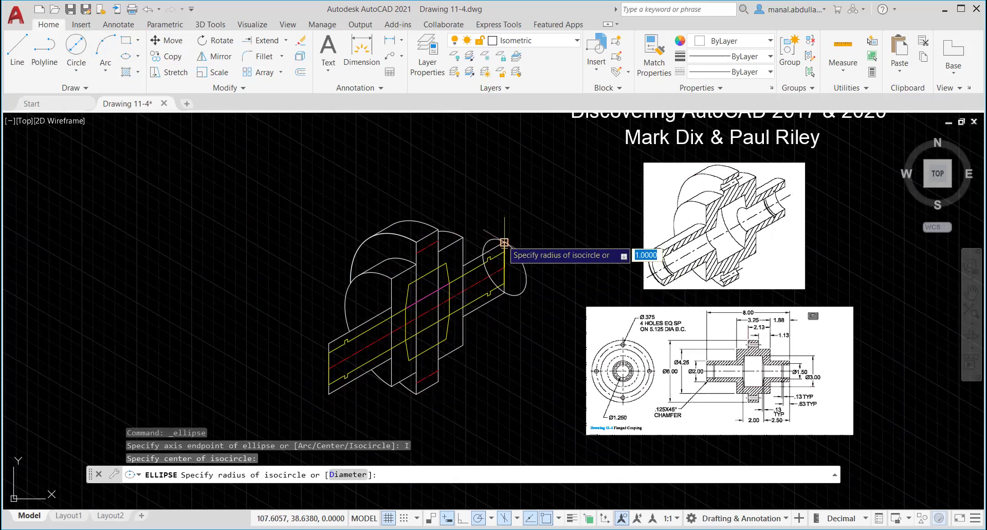
{"action": "left_click", "coordinate": [503, 240]}
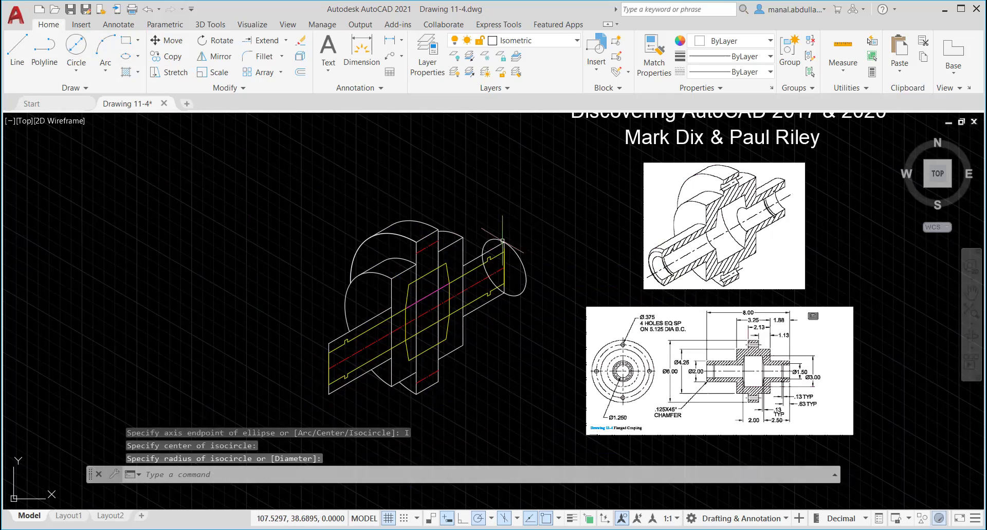
{"action": "key", "text": "Return"}
{"action": "scroll", "coordinate": [512, 327], "scroll_direction": "up", "scroll_amount": 2}
{"action": "middle_click_drag", "start_coordinate": [512, 307], "coordinate": [439, 381]}
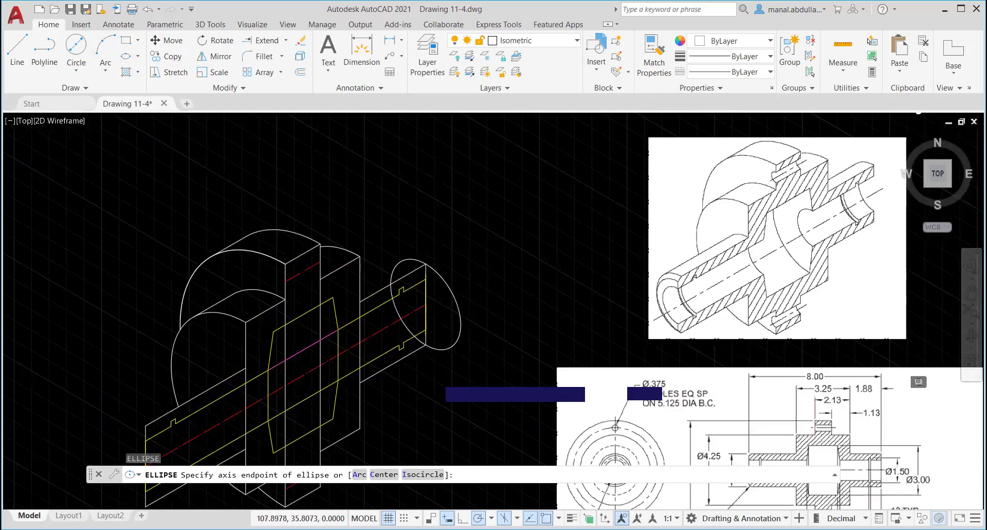
{"action": "scroll", "coordinate": [438, 381], "scroll_direction": "up", "scroll_amount": 2}
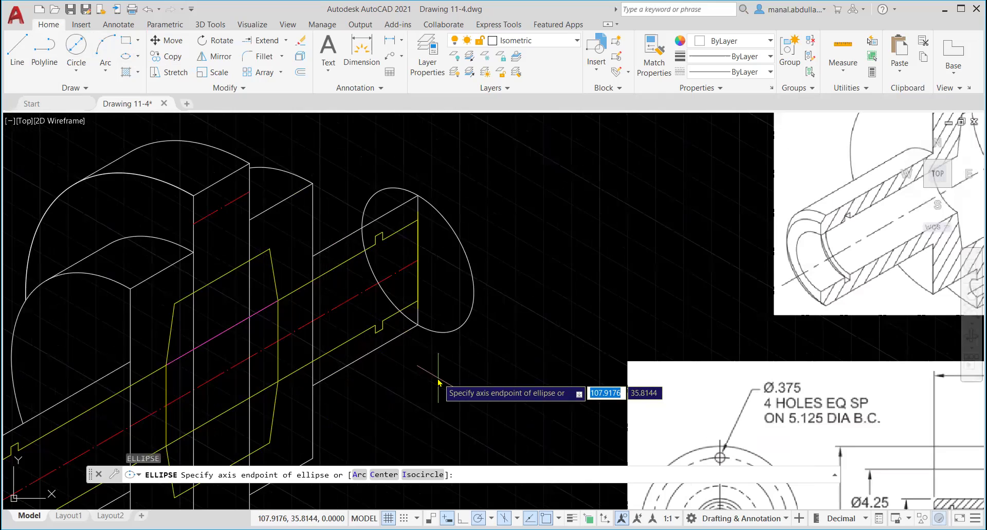
{"action": "type", "text": "tr"}
{"action": "key", "text": "Return"}
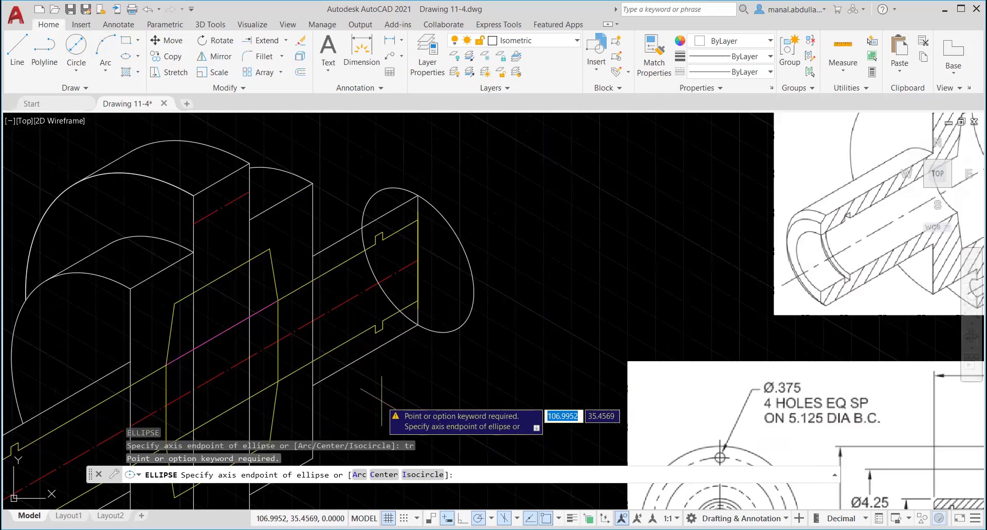
{"action": "key", "text": "Escape"}
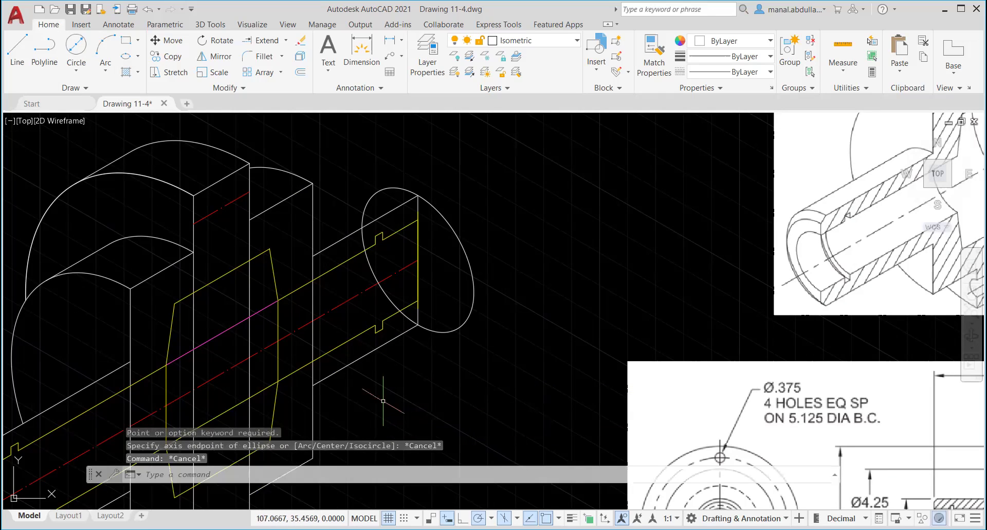
Trim the shaft-end isocircle down to the arc above the shaft's upper edge, using that edge and the end-face lines as cutting edges.
{"action": "type", "text": "tr"}
{"action": "key", "text": "Return"}
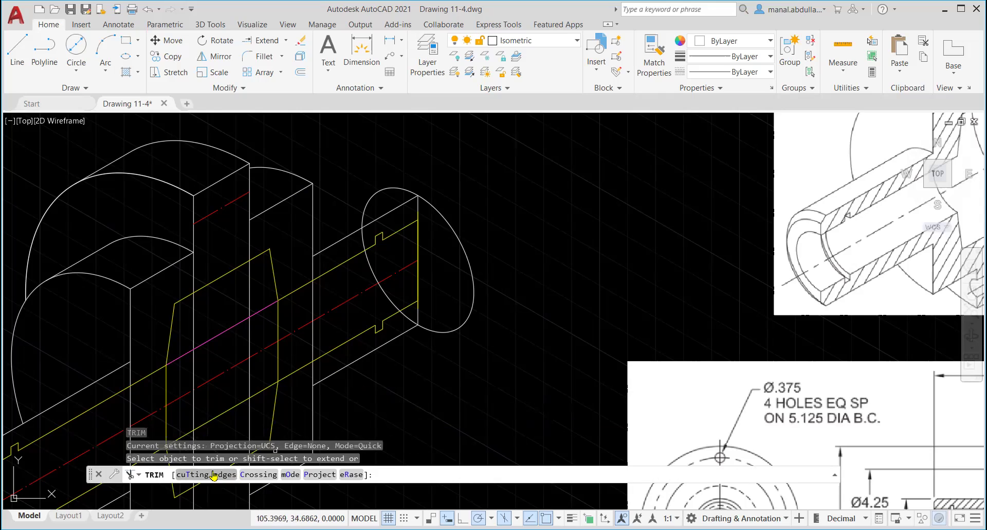
{"action": "left_click", "coordinate": [213, 474]}
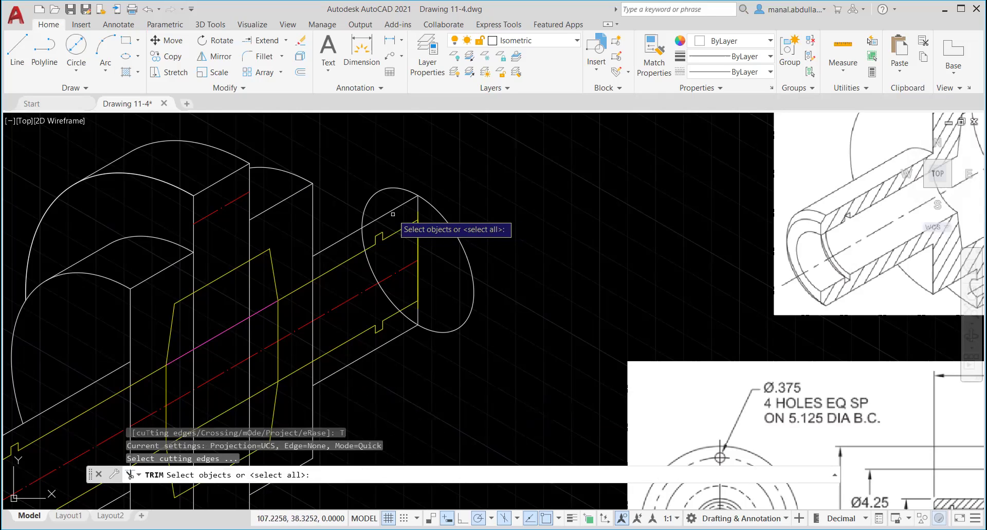
{"action": "left_click", "coordinate": [402, 205]}
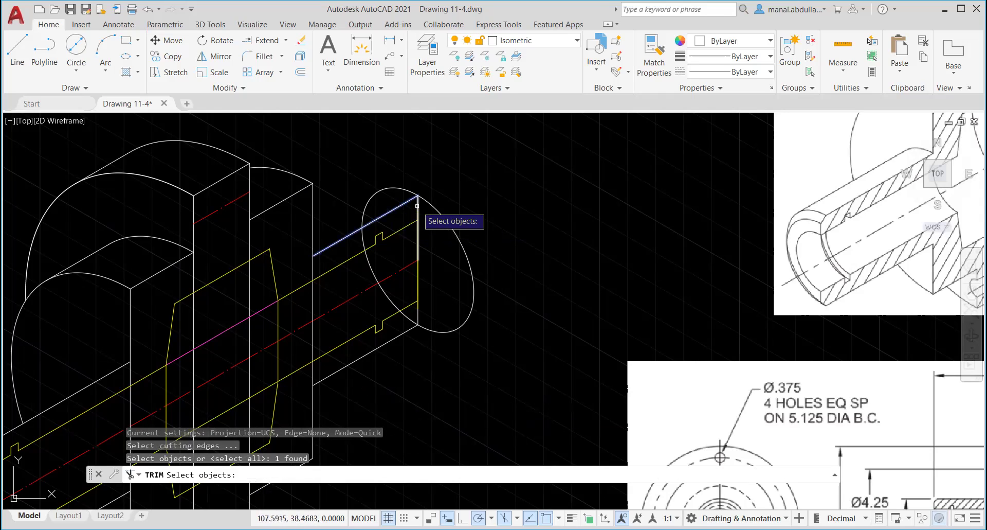
{"action": "left_click", "coordinate": [417, 215]}
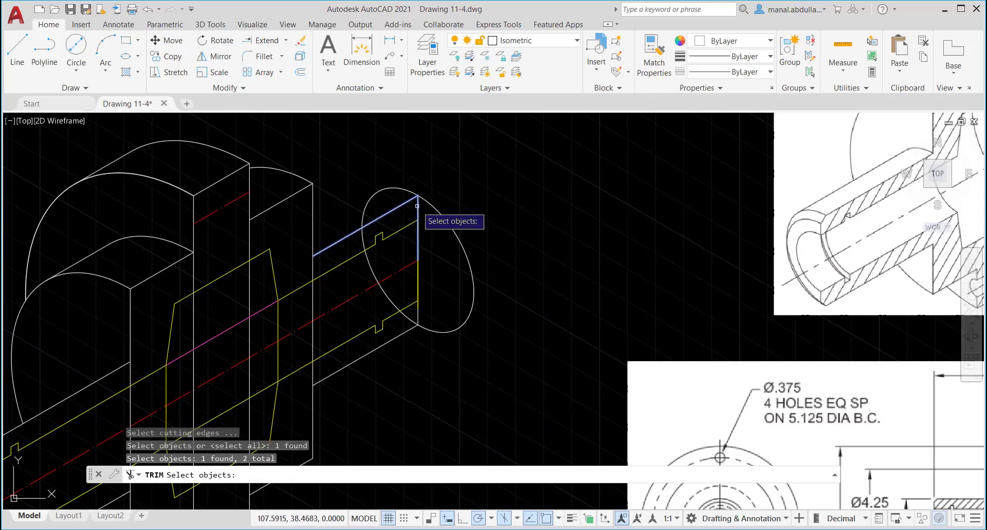
{"action": "left_click", "coordinate": [418, 310]}
{"action": "key", "text": "Return"}
{"action": "left_click", "coordinate": [471, 306]}
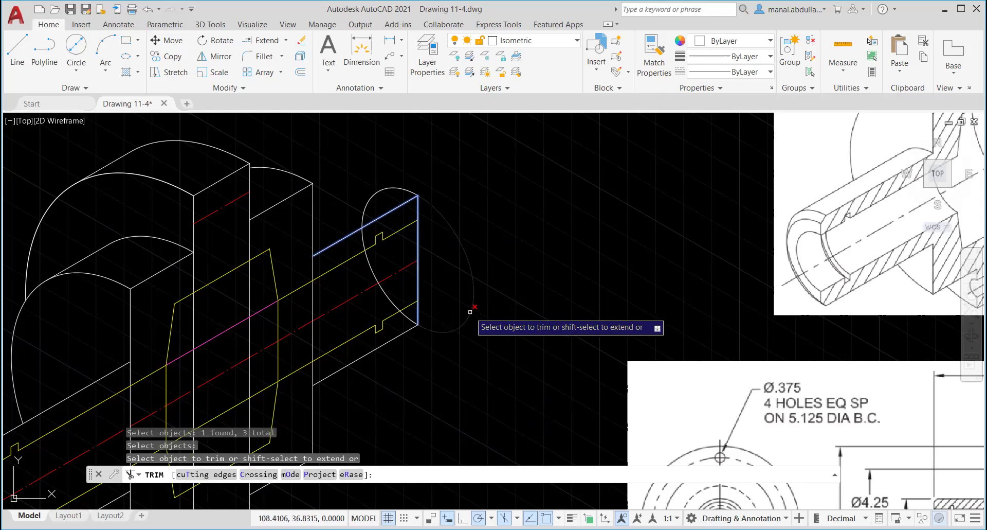
{"action": "left_click", "coordinate": [410, 317]}
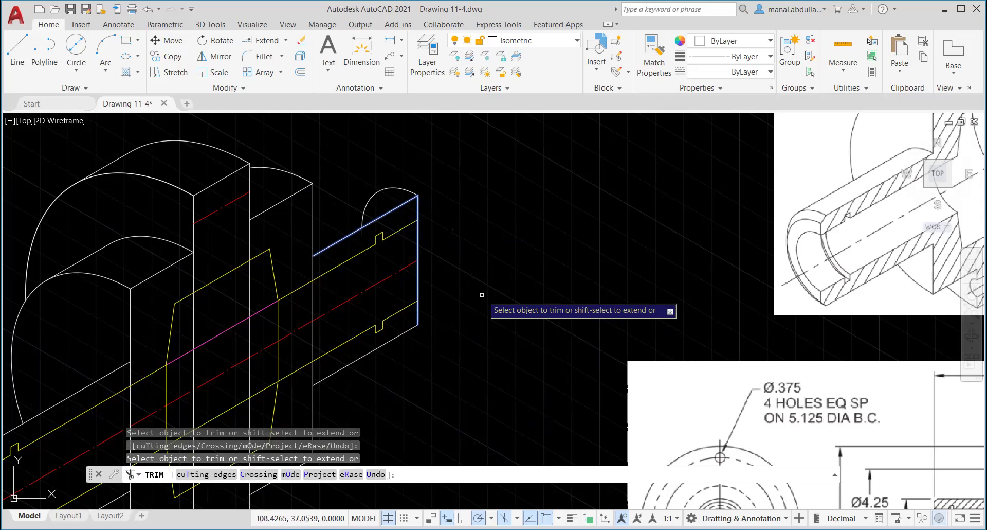
{"action": "key", "text": "Return"}
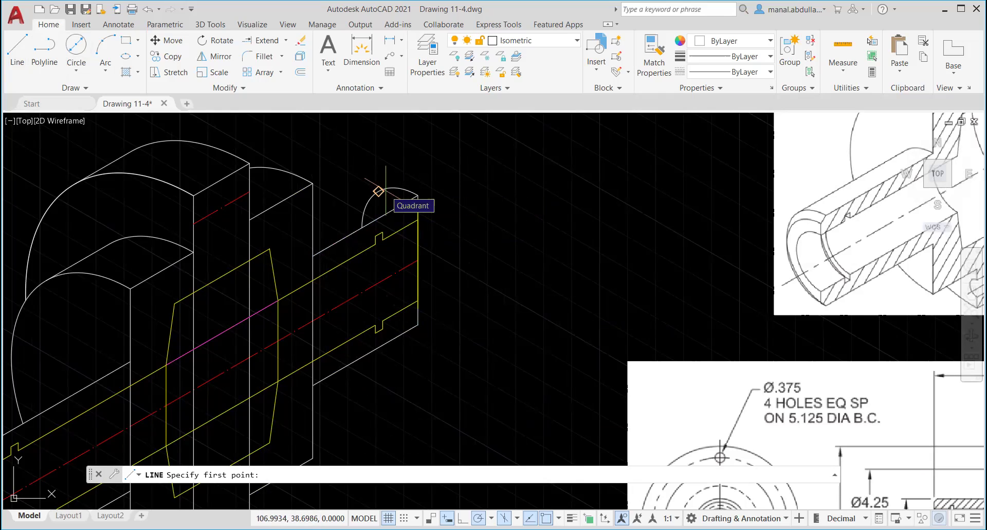
{"action": "type", "text": "tan"}
{"action": "key", "text": "Return"}
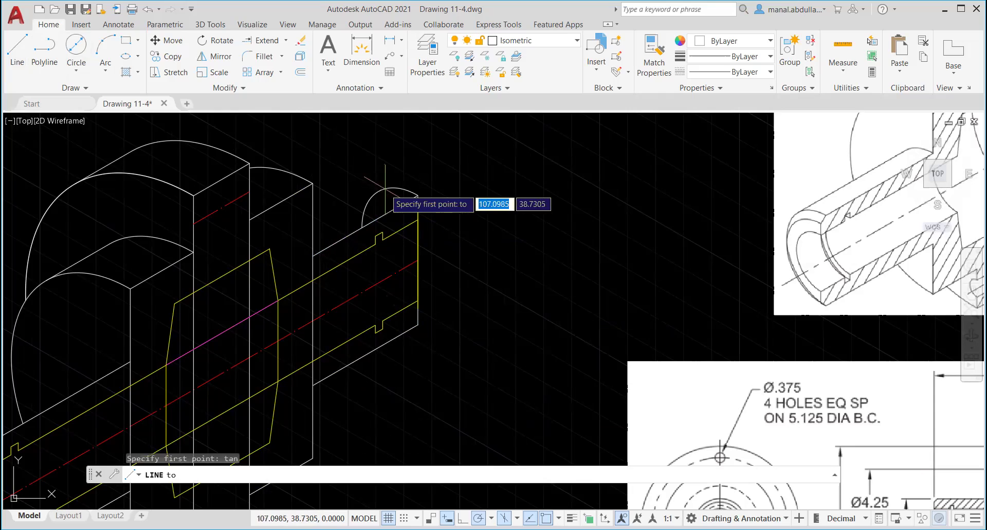
{"action": "key", "text": "Escape"}
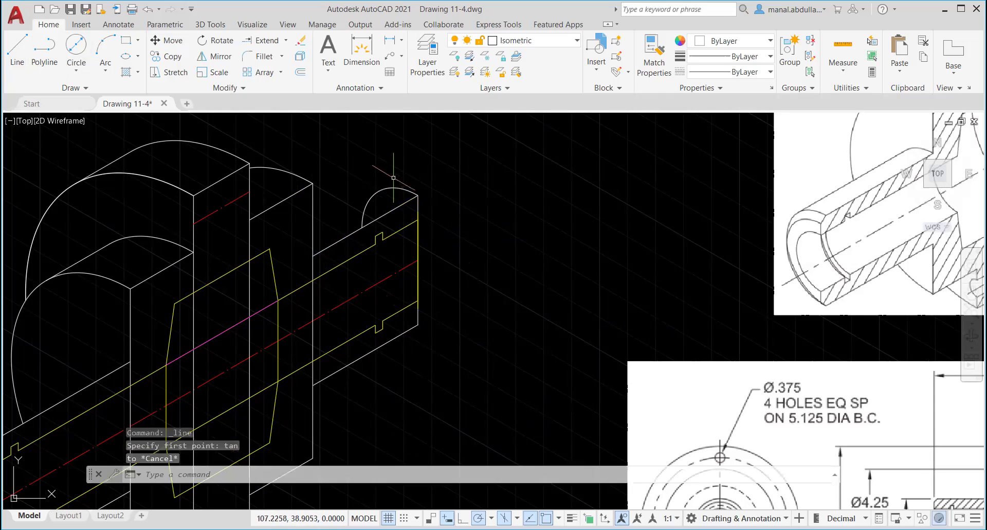
{"action": "left_click", "coordinate": [17, 46]}
{"action": "right_click", "coordinate": [388, 184], "text": "shift"}
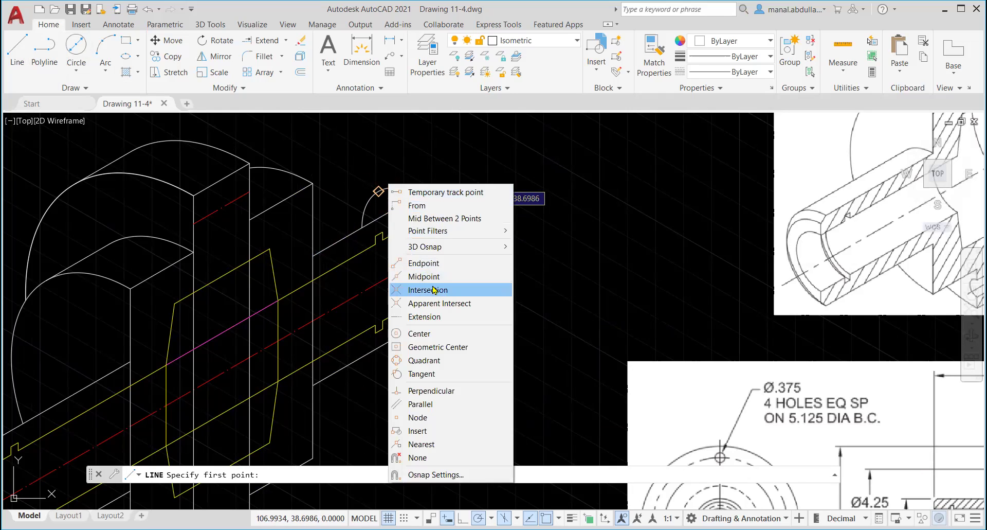
{"action": "left_click", "coordinate": [433, 374]}
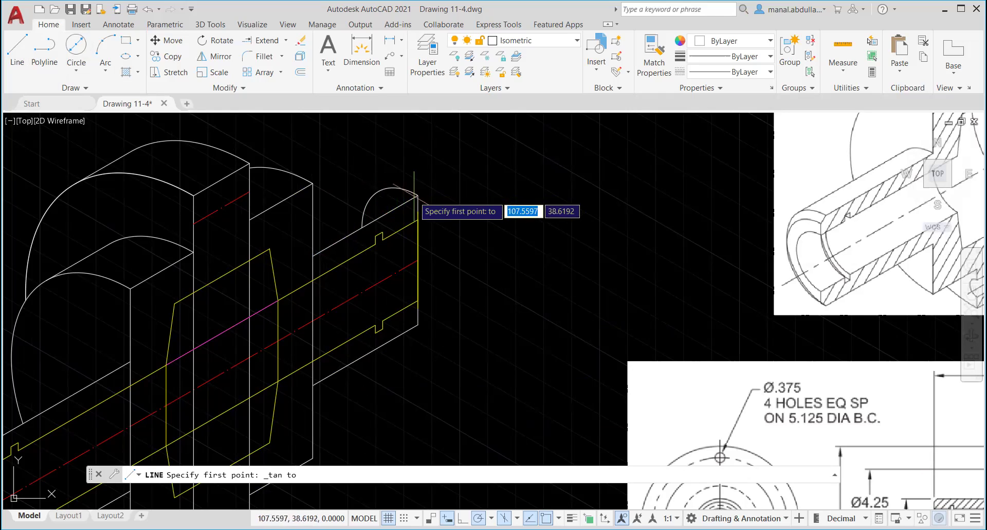
{"action": "key", "text": "Escape"}
{"action": "key", "text": "Escape"}
{"action": "key", "text": "Escape"}
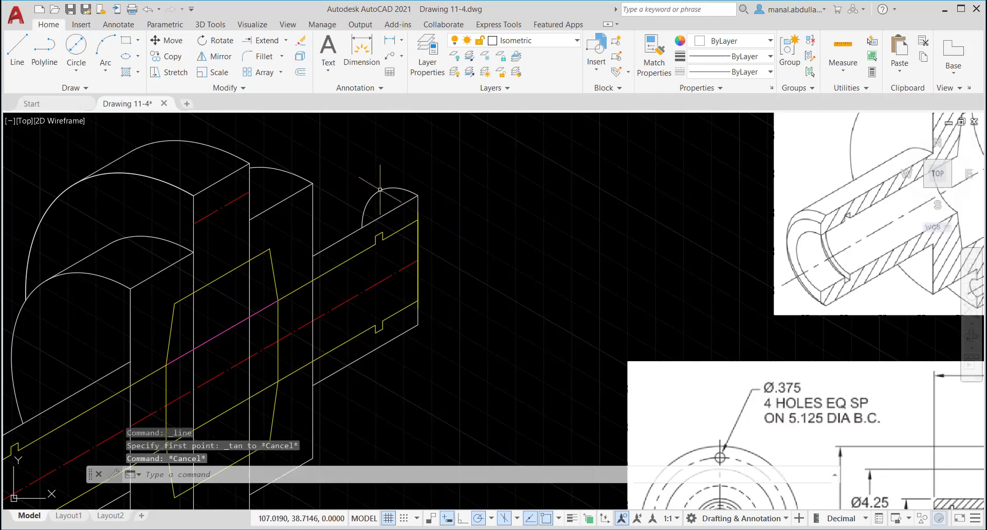
Draw the shaft's outer line from the end arc's quadrant to the hub's vertical edge, and trim the leftover arc below it.
{"action": "left_click", "coordinate": [18, 52]}
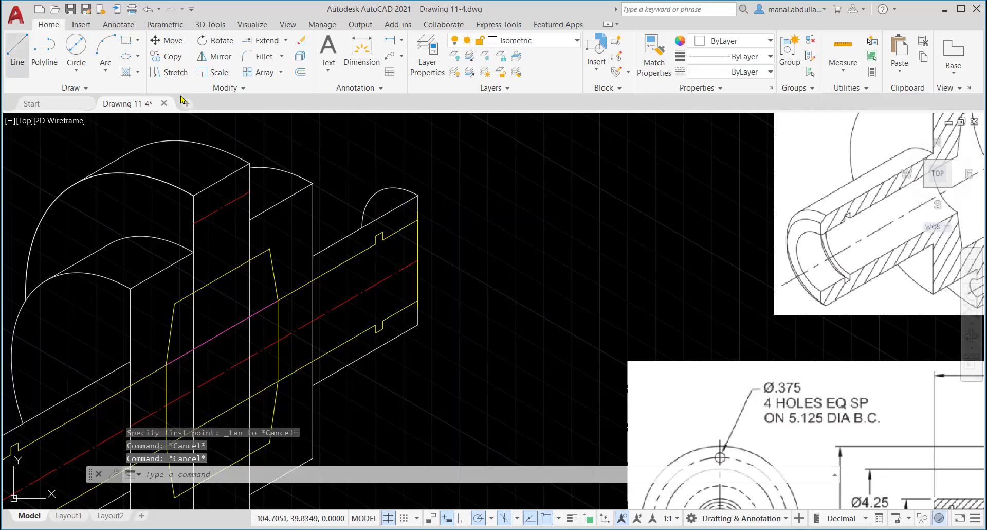
{"action": "left_click", "coordinate": [381, 191]}
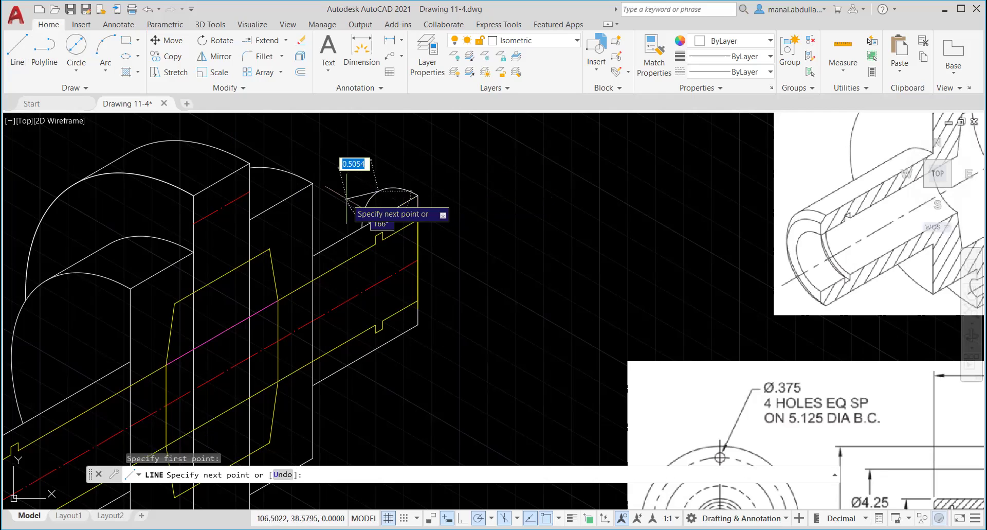
{"action": "left_click", "coordinate": [314, 226]}
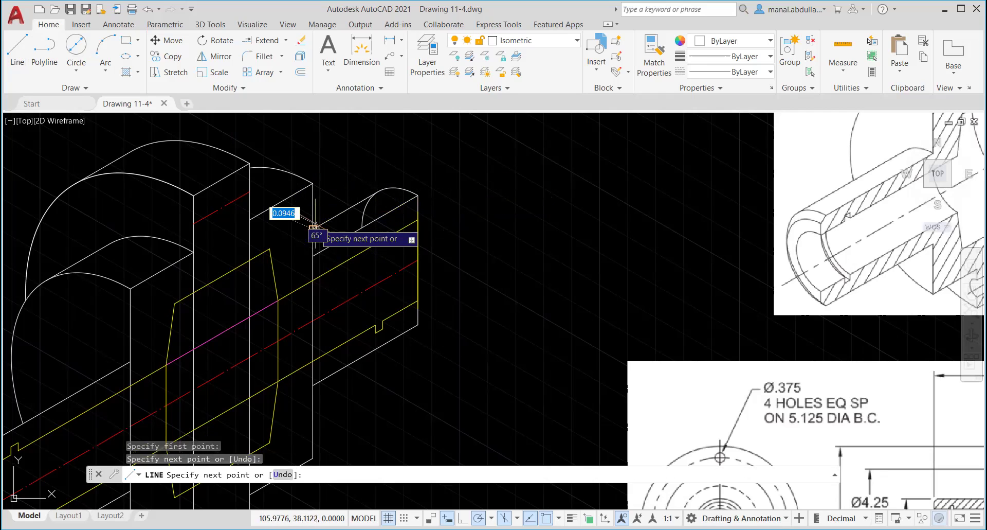
{"action": "key", "text": "Return"}
{"action": "type", "text": "tr"}
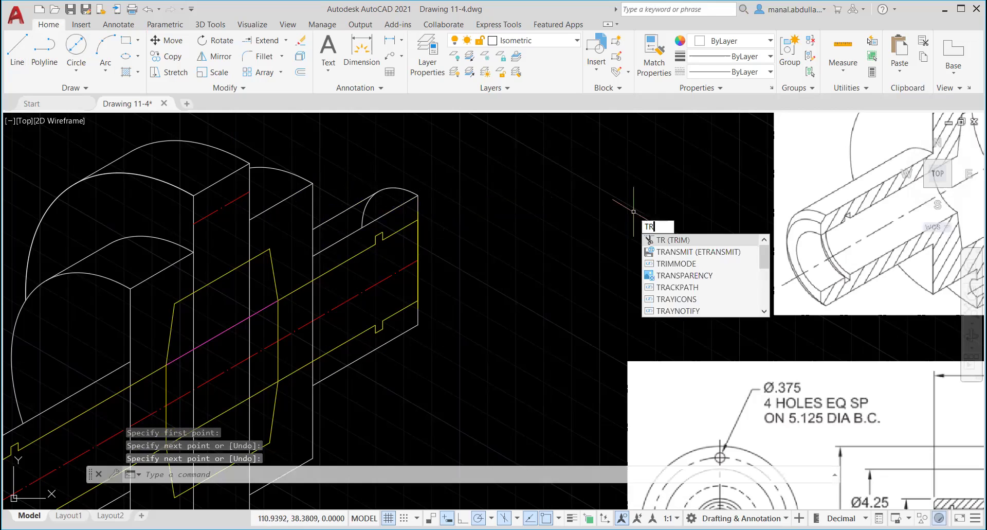
{"action": "key", "text": "Return"}
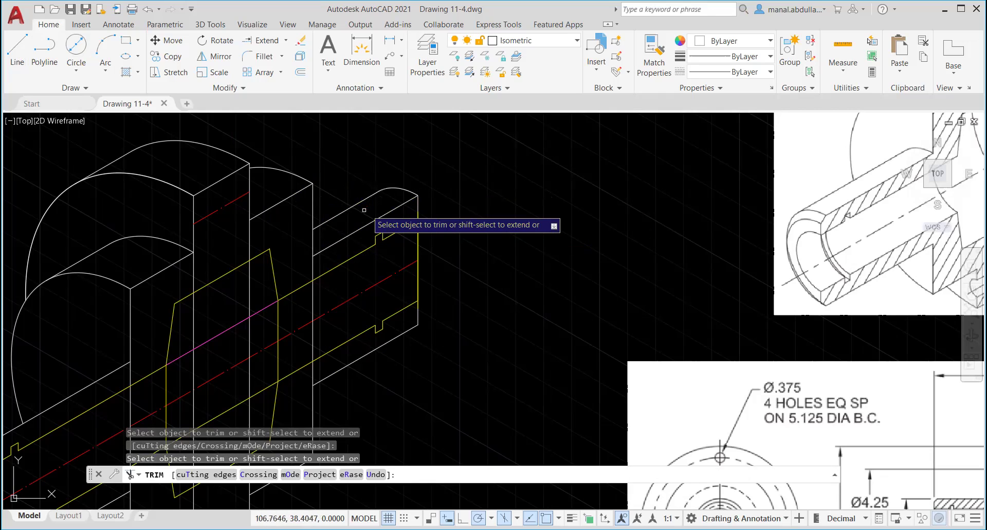
{"action": "key", "text": "Return"}
Try a bore isocircle of radius 0.75 centred on the centre line's end at the shaft's far face, and undo it.
{"action": "scroll", "coordinate": [466, 303], "scroll_direction": "down", "scroll_amount": 2}
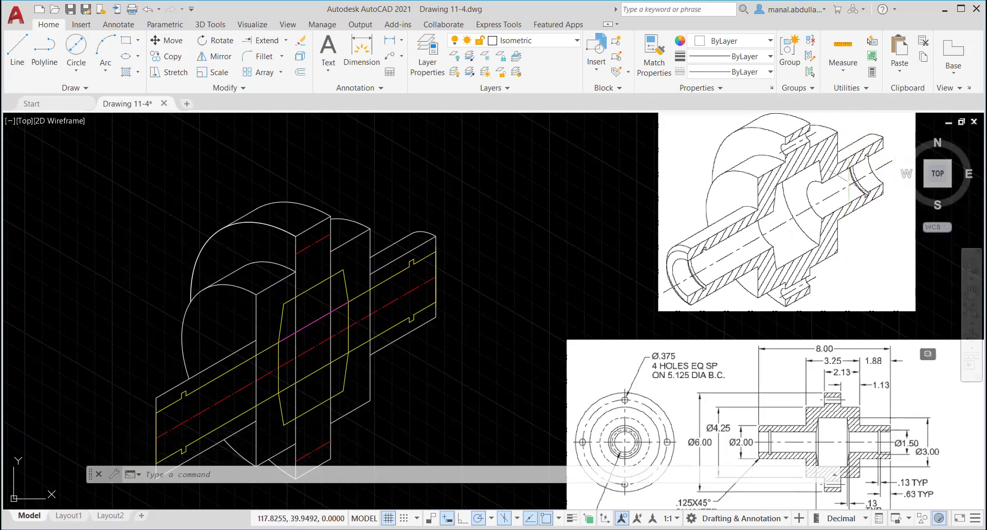
{"action": "left_click", "coordinate": [137, 56]}
{"action": "left_click", "coordinate": [144, 106]}
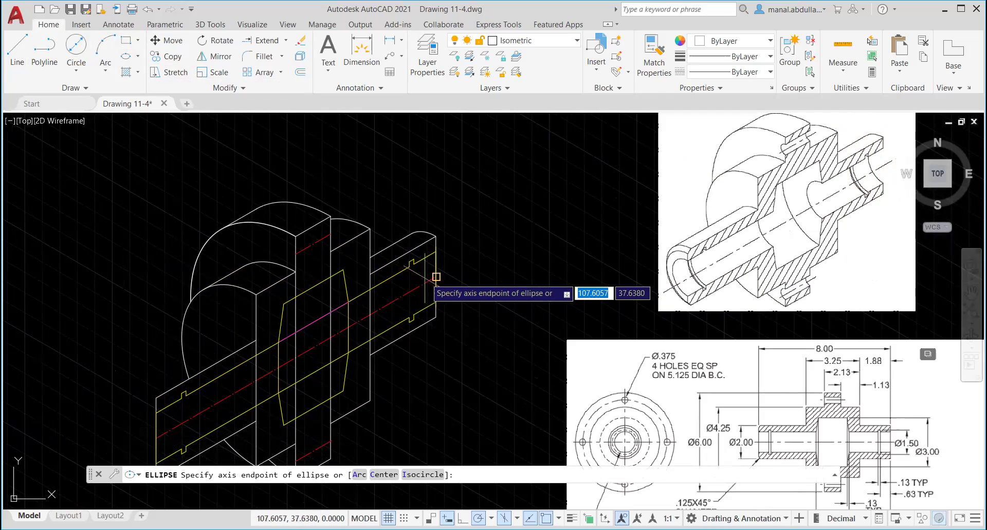
{"action": "left_click", "coordinate": [422, 474]}
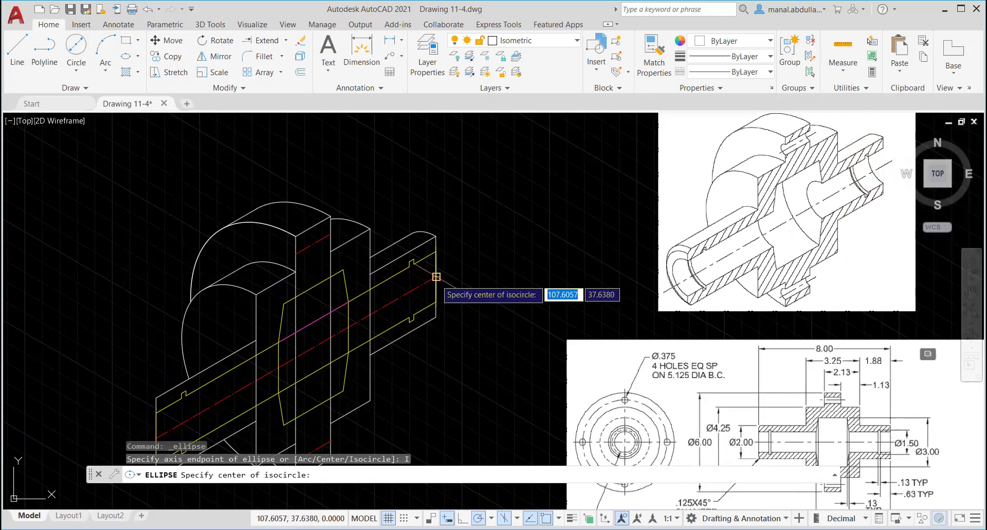
{"action": "left_click", "coordinate": [436, 276]}
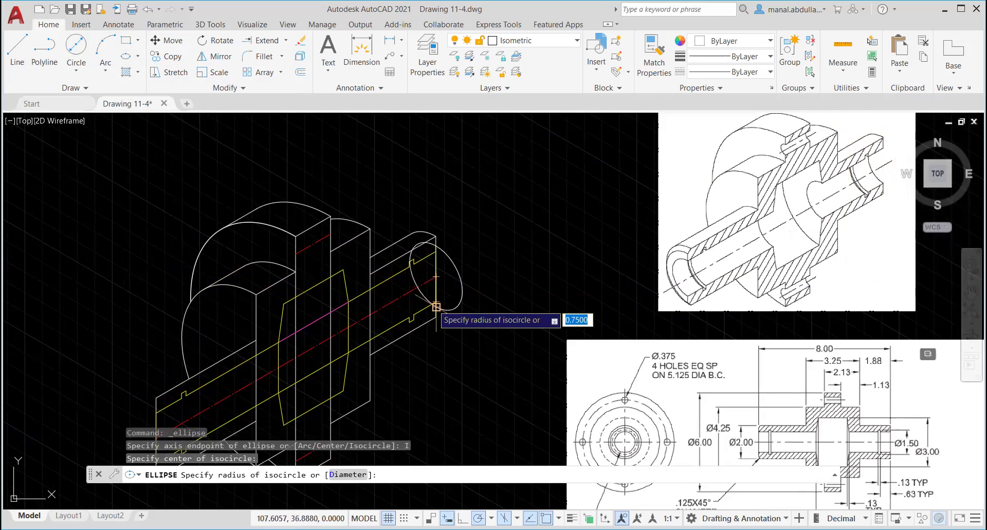
{"action": "left_click", "coordinate": [435, 305]}
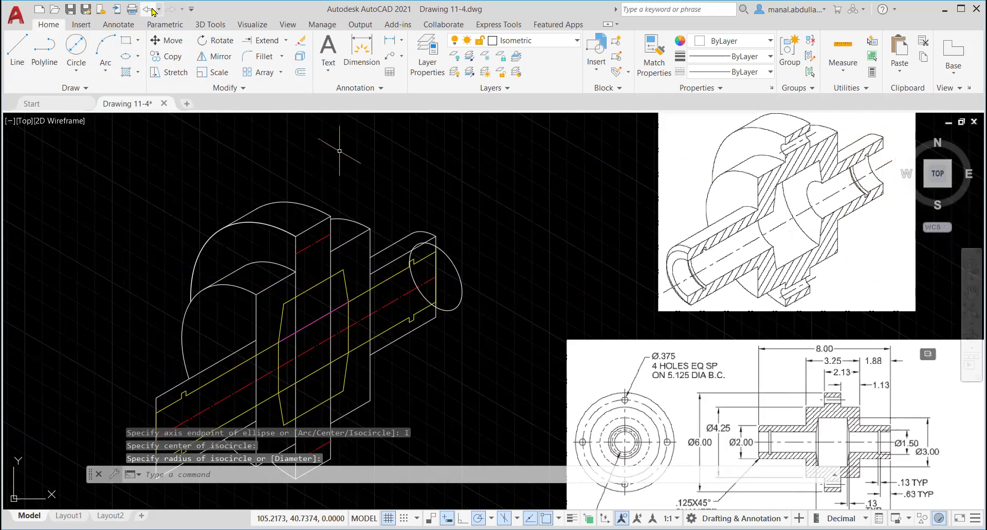
{"action": "key", "text": "ctrl+z"}
Draw a bore isocircle of radius 0.625 centred on the centre line's end at the shaft's far end face.
{"action": "scroll", "coordinate": [490, 285], "scroll_direction": "up", "scroll_amount": 2}
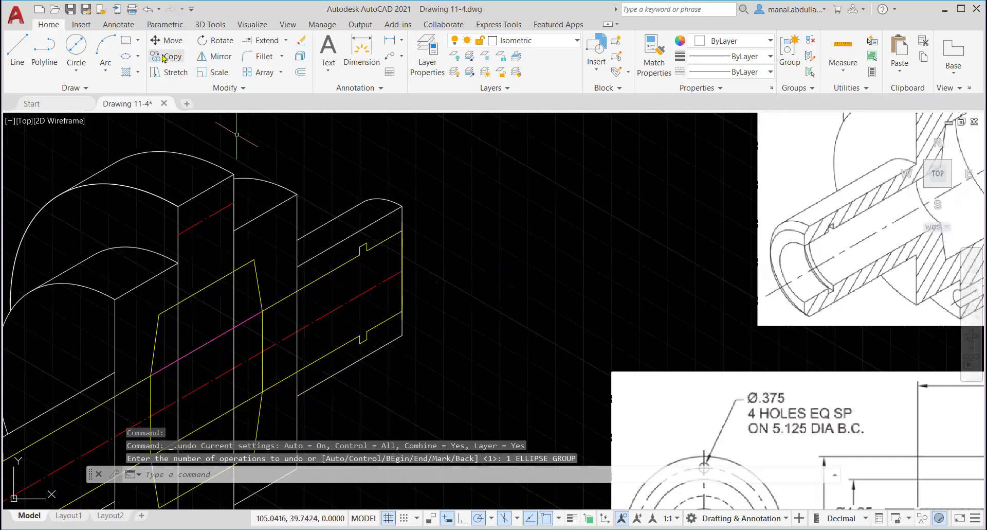
{"action": "left_click", "coordinate": [138, 56]}
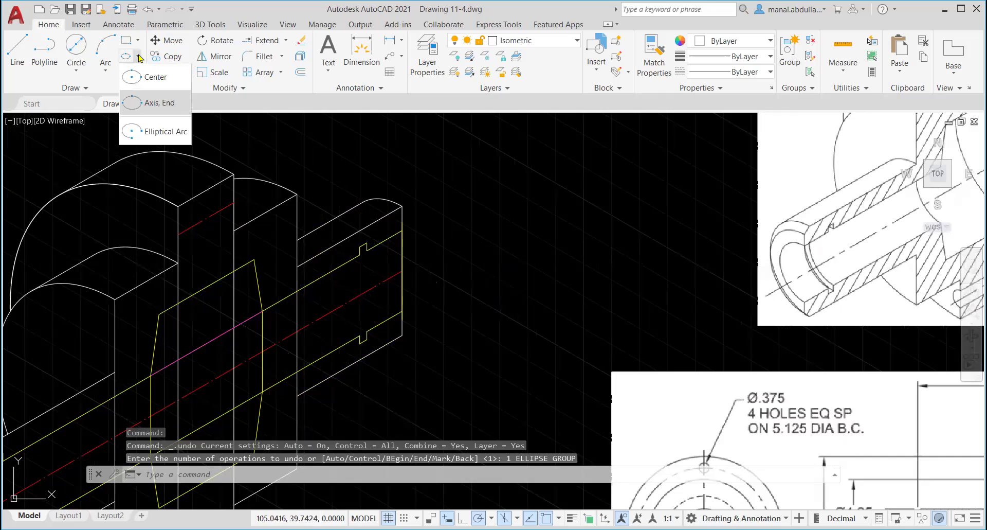
{"action": "left_click", "coordinate": [155, 102]}
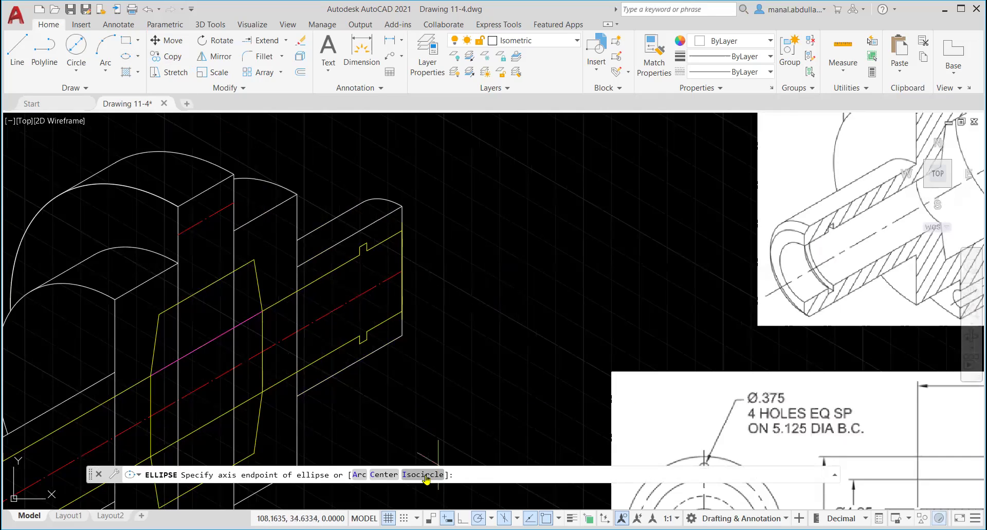
{"action": "left_click", "coordinate": [426, 476]}
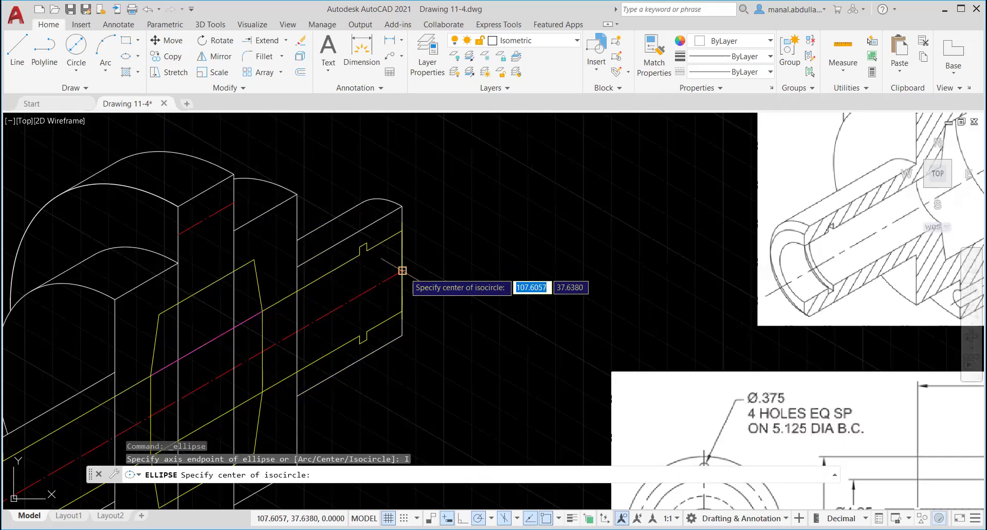
{"action": "left_click", "coordinate": [402, 268]}
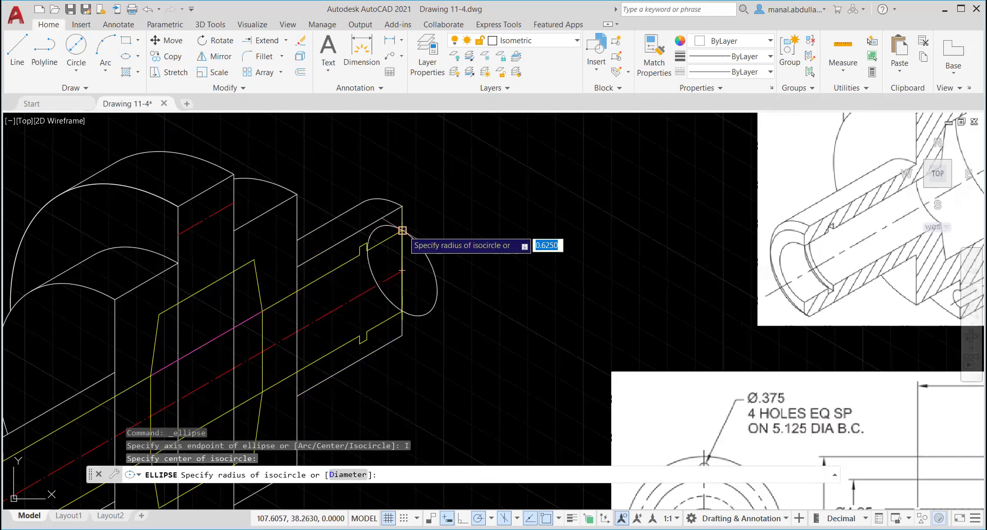
{"action": "left_click", "coordinate": [409, 230]}
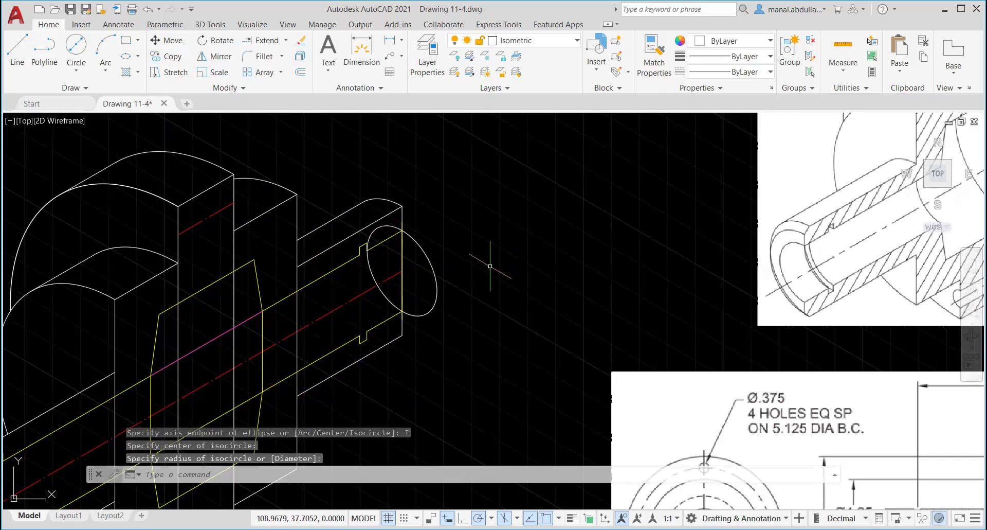
Try trimming the bore isocircle with the upper bore edge and the lower end-face line as cutting edges, and undo it.
{"action": "type", "text": "TR"}
{"action": "key", "text": "Return"}
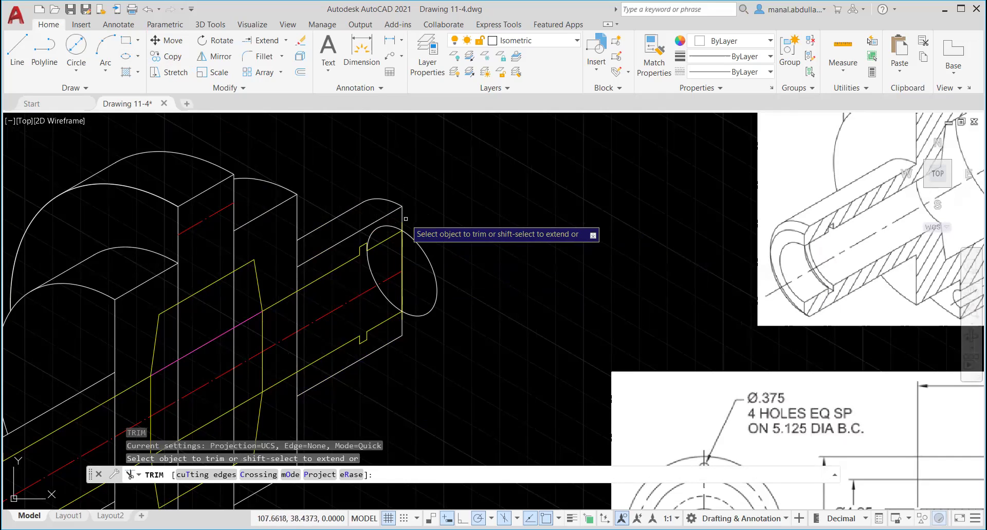
{"action": "scroll", "coordinate": [680, 270], "scroll_direction": "down", "scroll_amount": 2}
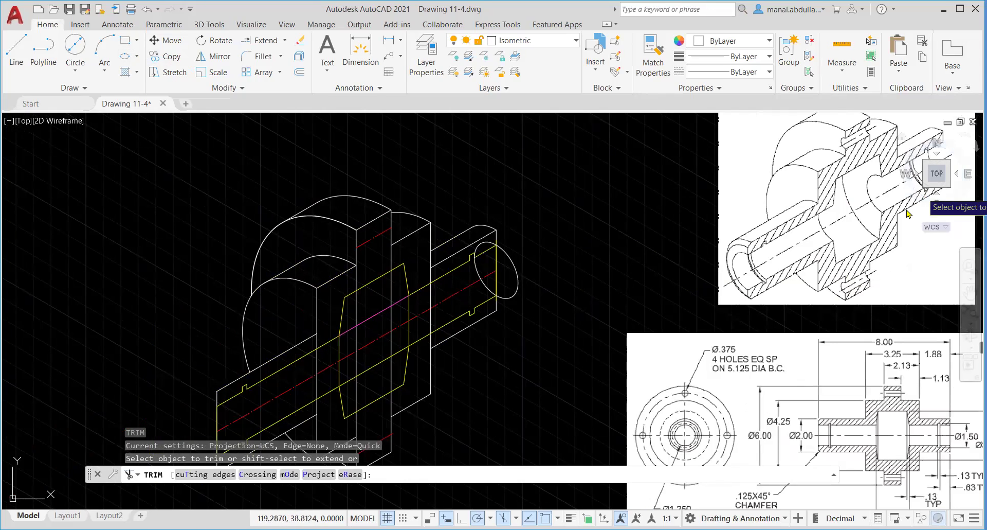
{"action": "middle_click_drag", "start_coordinate": [854, 221], "coordinate": [720, 234]}
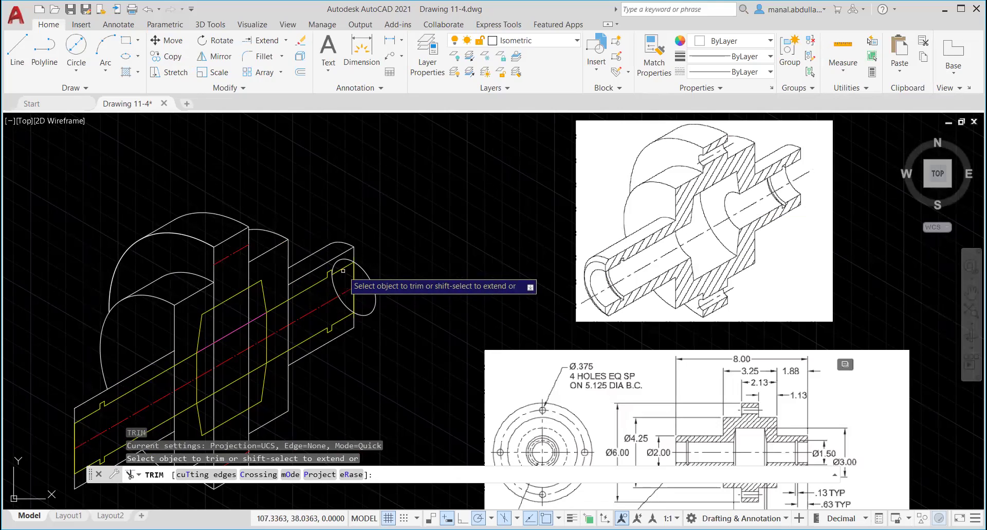
{"action": "left_click", "coordinate": [205, 474]}
{"action": "left_click", "coordinate": [355, 275]}
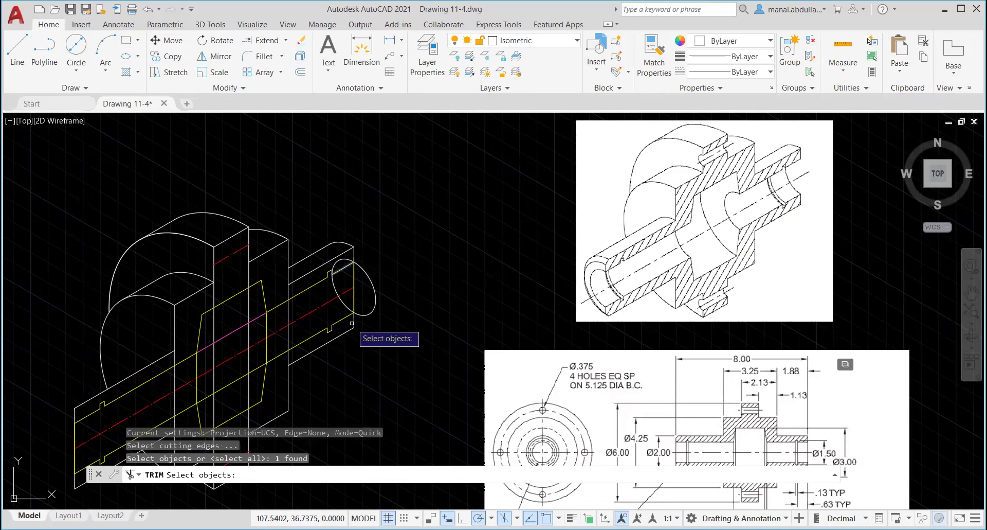
{"action": "left_click", "coordinate": [355, 320]}
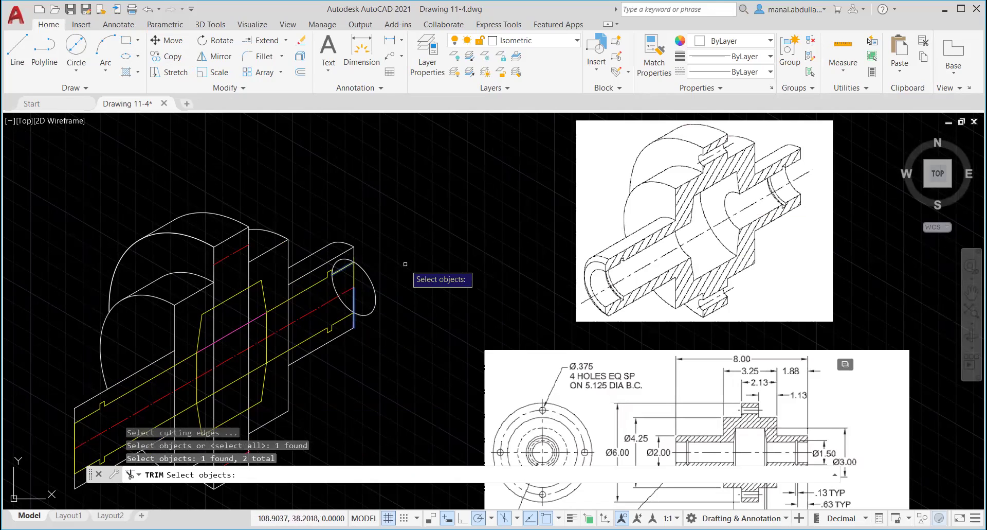
{"action": "key", "text": "Return"}
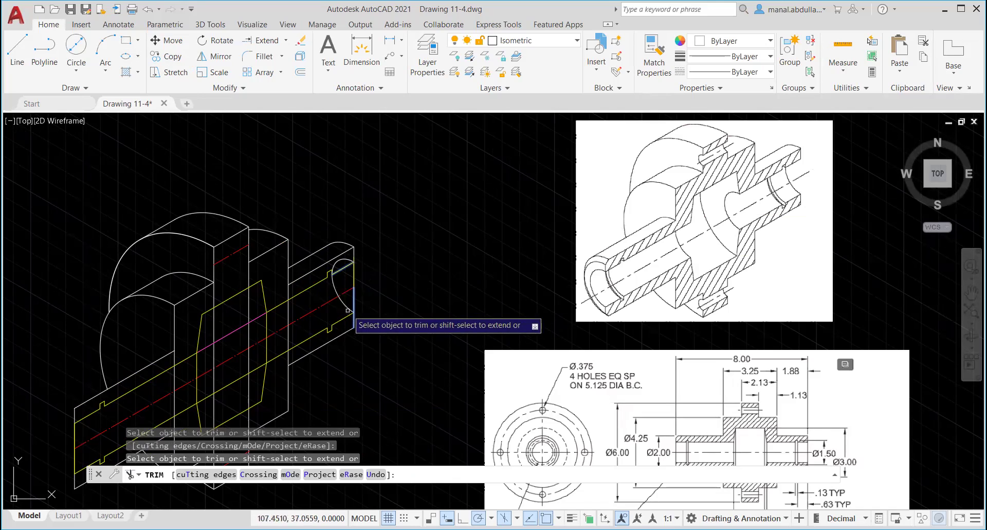
{"action": "left_click", "coordinate": [375, 295]}
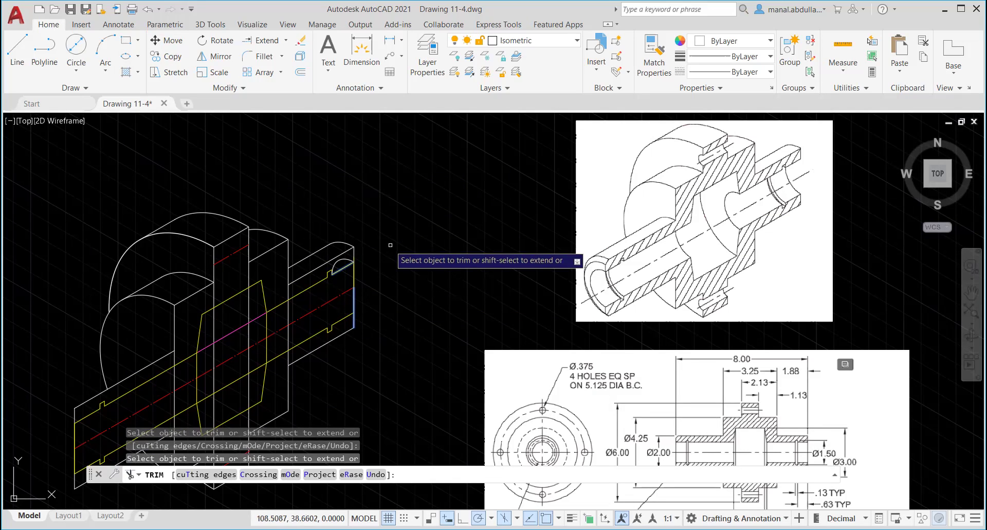
{"action": "left_click", "coordinate": [148, 9]}
{"action": "left_click", "coordinate": [150, 10]}
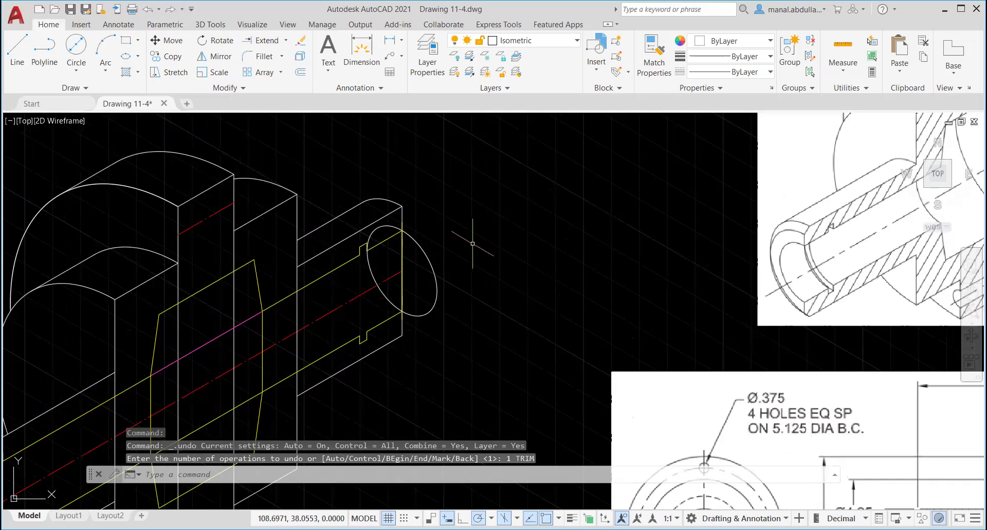
Trim the bore isocircle down to its inner arc below the upper bore edge, using that edge and the end-face line as cutting edges.
{"action": "type", "text": "tr"}
{"action": "key", "text": "Return"}
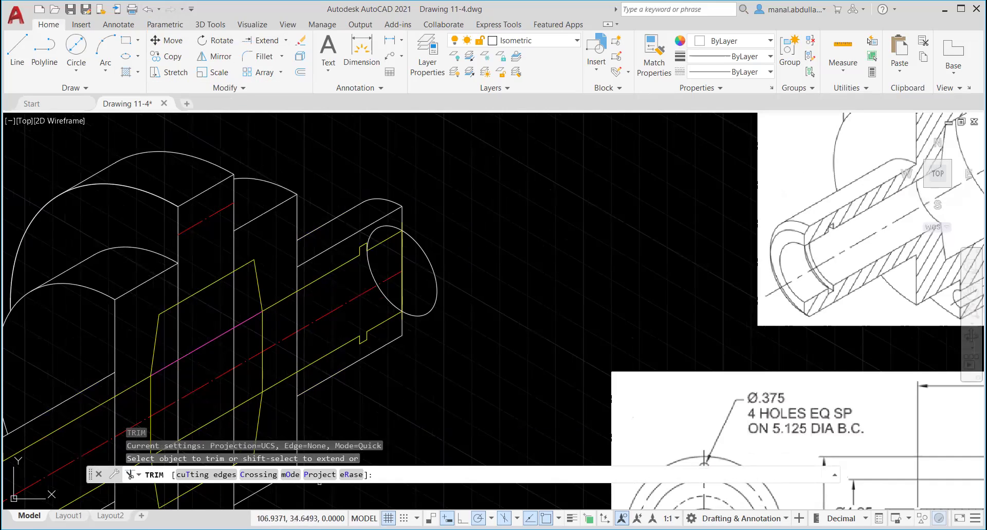
{"action": "left_click", "coordinate": [189, 478]}
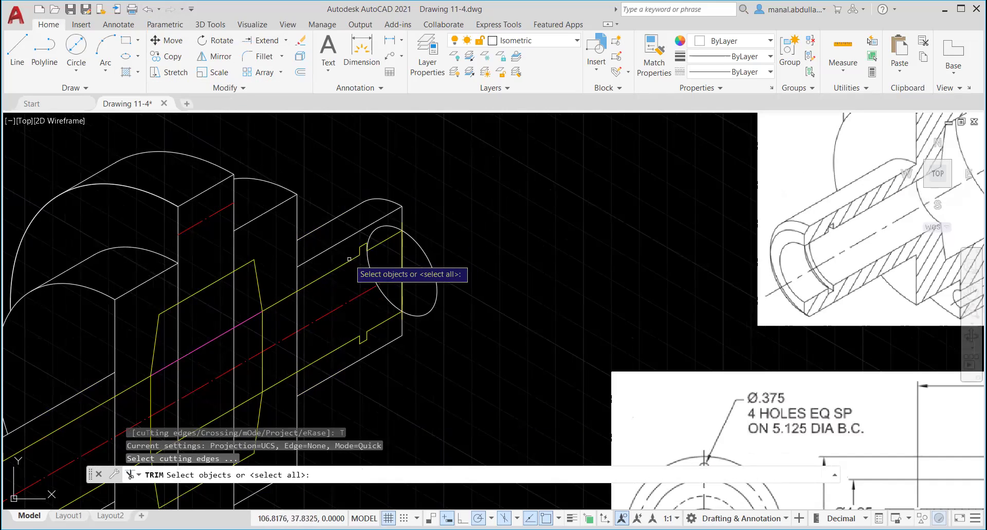
{"action": "left_click", "coordinate": [386, 239]}
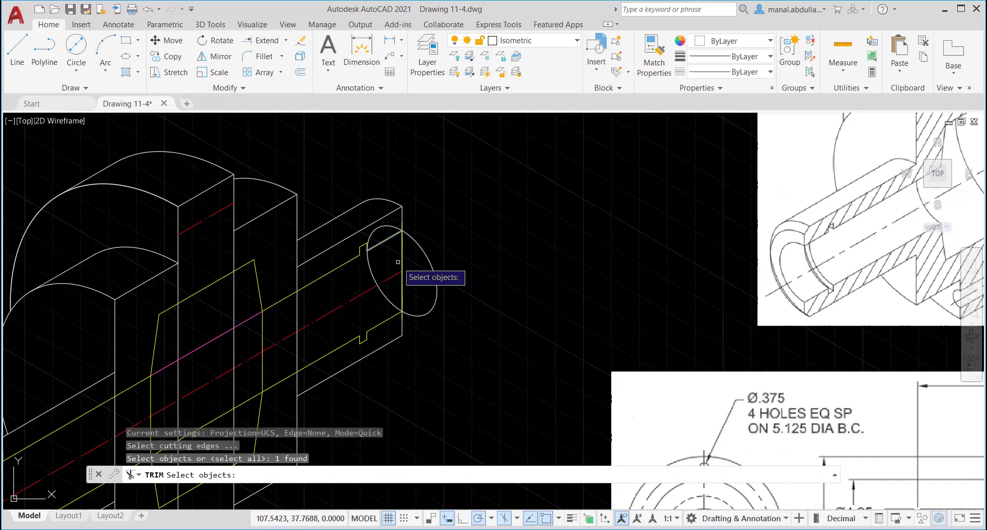
{"action": "left_click", "coordinate": [402, 258]}
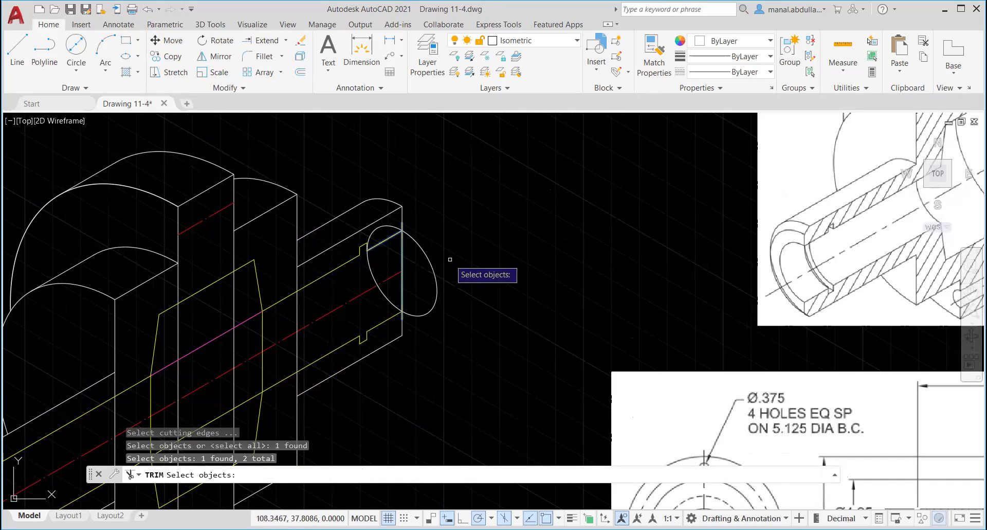
{"action": "key", "text": "Return"}
{"action": "left_click", "coordinate": [435, 268]}
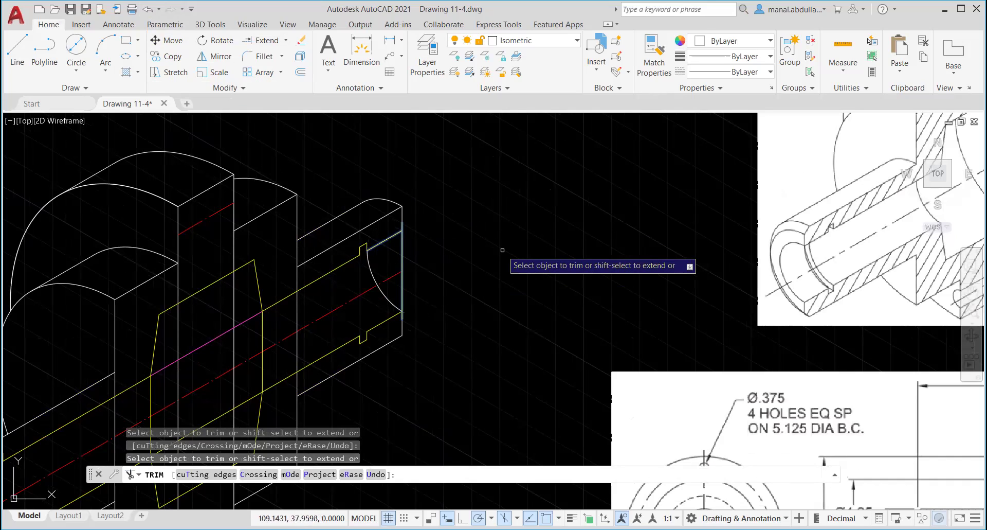
{"action": "key", "text": "Return"}
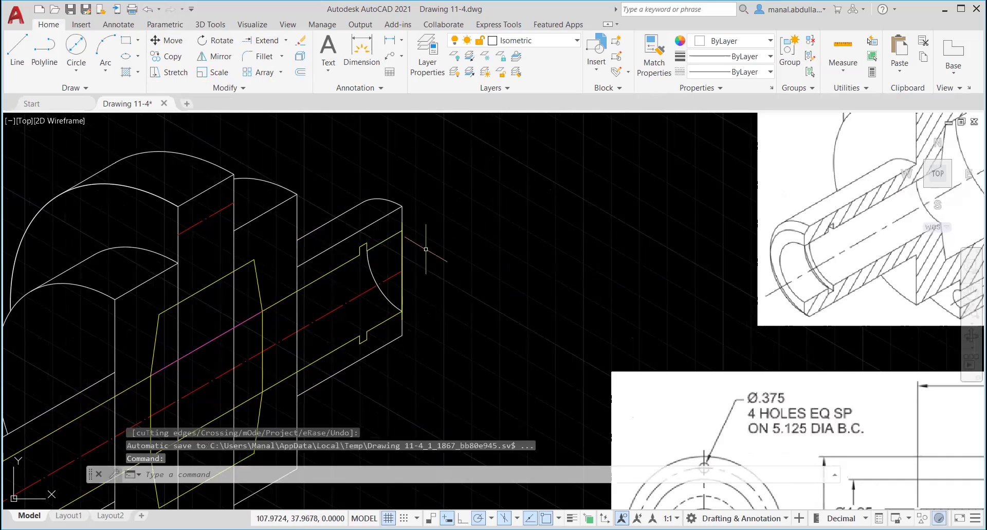
Trim away the end-face line segments across the bore opening between the upper and lower bore edges, and save the drawing.
{"action": "key", "text": "Return"}
{"action": "left_click", "coordinate": [426, 249]}
{"action": "left_click", "coordinate": [396, 261]}
{"action": "left_click", "coordinate": [440, 273]}
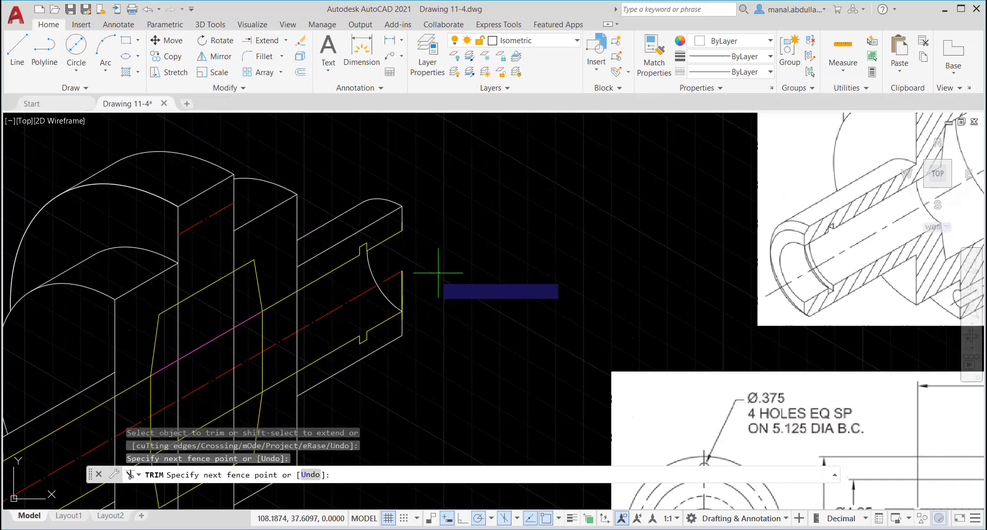
{"action": "key", "text": "Return"}
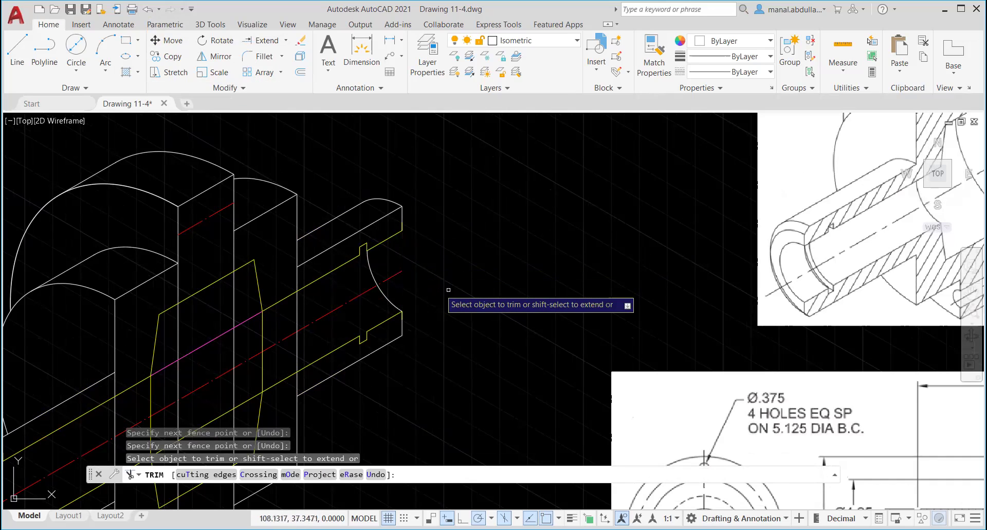
{"action": "key", "text": "Return"}
{"action": "scroll", "coordinate": [485, 297], "scroll_direction": "down", "scroll_amount": 2}
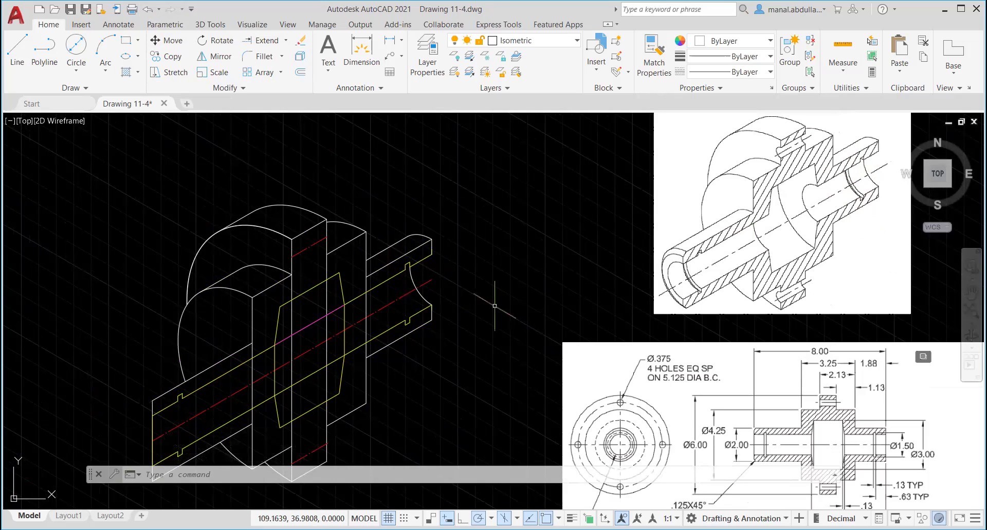
{"action": "key", "text": "ctrl+s"}
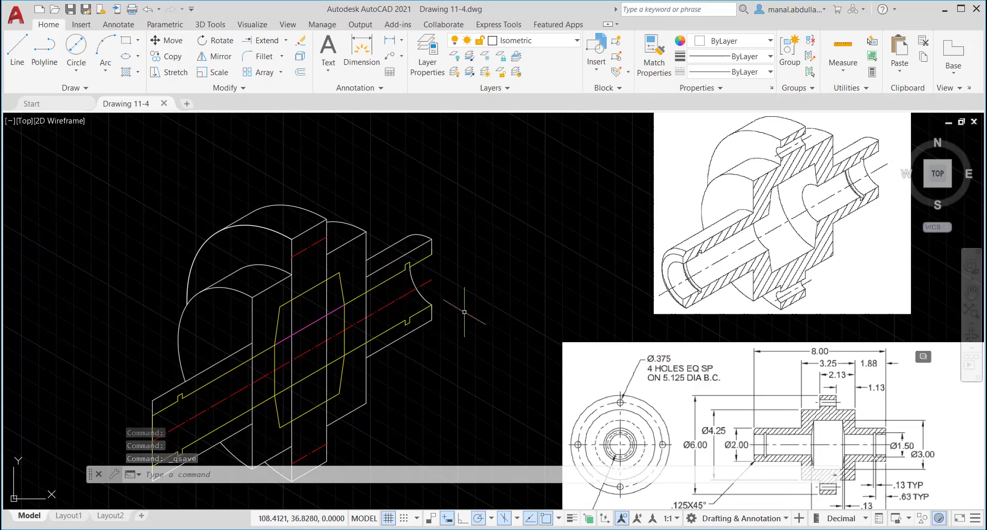
Draw an isocircle centred on the centre line directly below the upper groove's outer side, its radius reaching the bore edge at that groove corner.
{"action": "scroll", "coordinate": [464, 312], "scroll_direction": "up", "scroll_amount": 2}
{"action": "scroll", "coordinate": [454, 292], "scroll_direction": "up", "scroll_amount": 1}
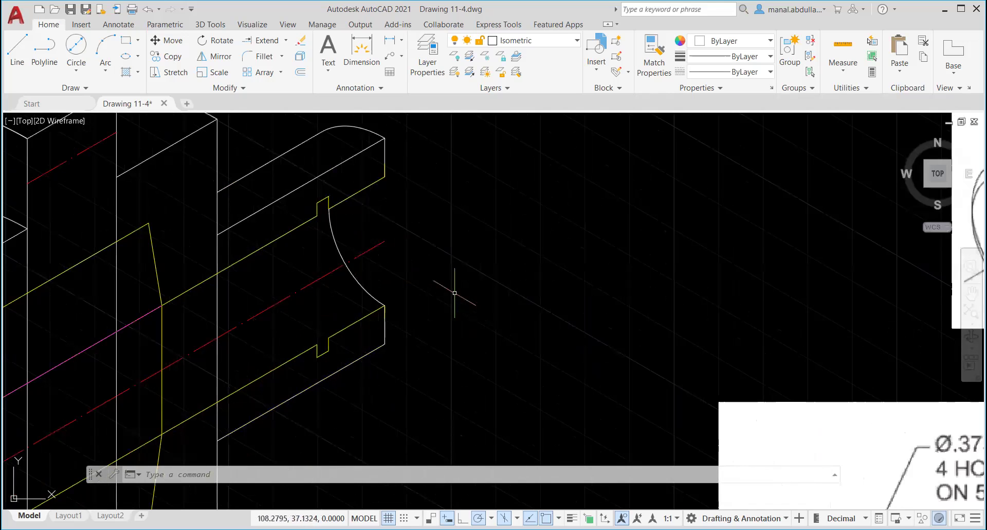
{"action": "middle_click_drag", "start_coordinate": [455, 292], "coordinate": [690, 333]}
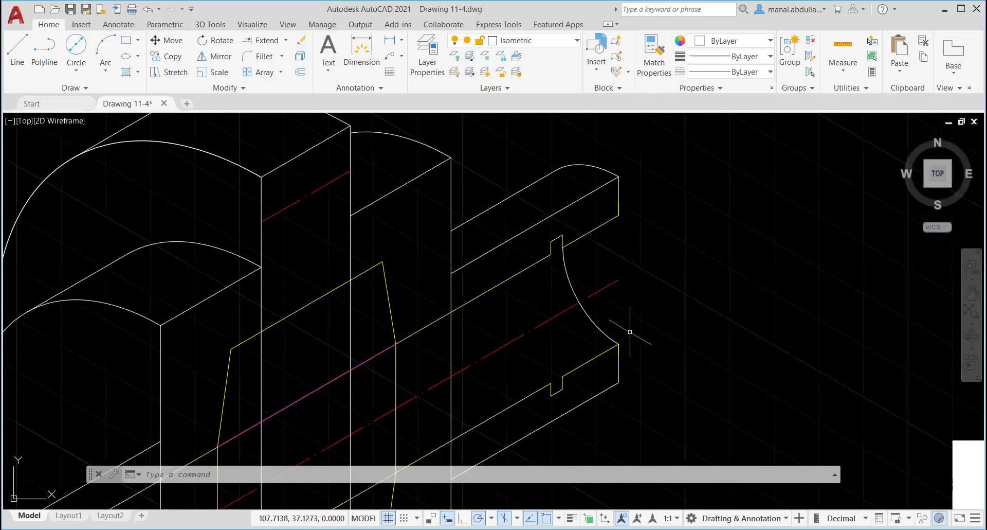
{"action": "scroll", "coordinate": [627, 324], "scroll_direction": "up", "scroll_amount": 2}
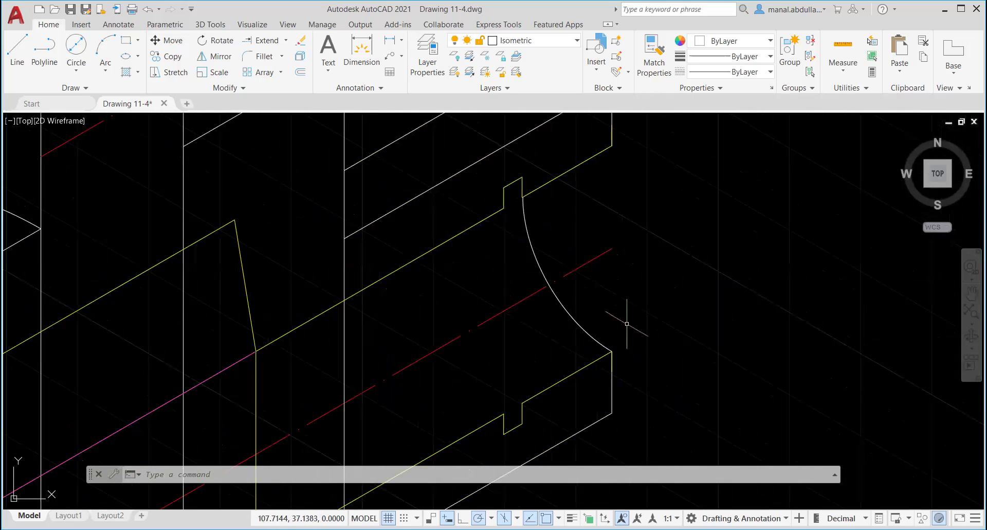
{"action": "left_click", "coordinate": [137, 57]}
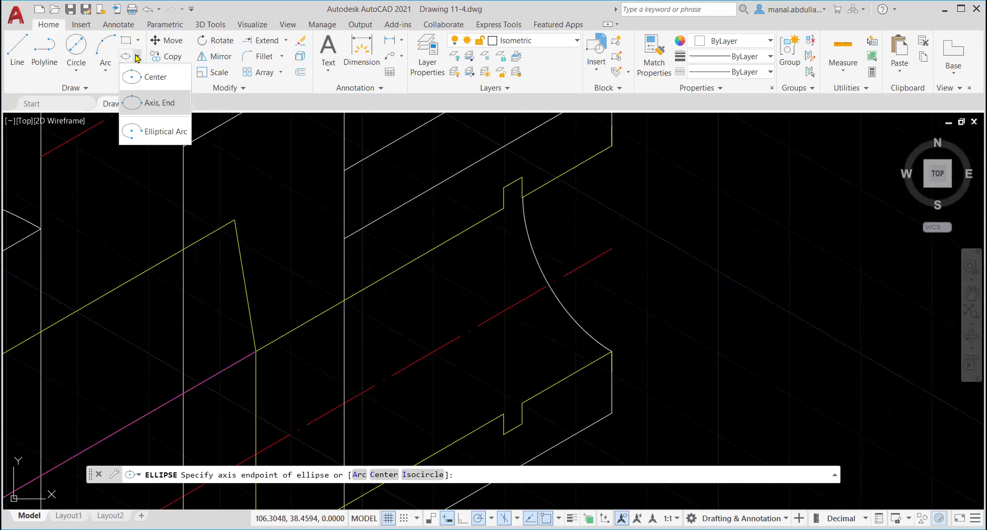
{"action": "left_click", "coordinate": [145, 102]}
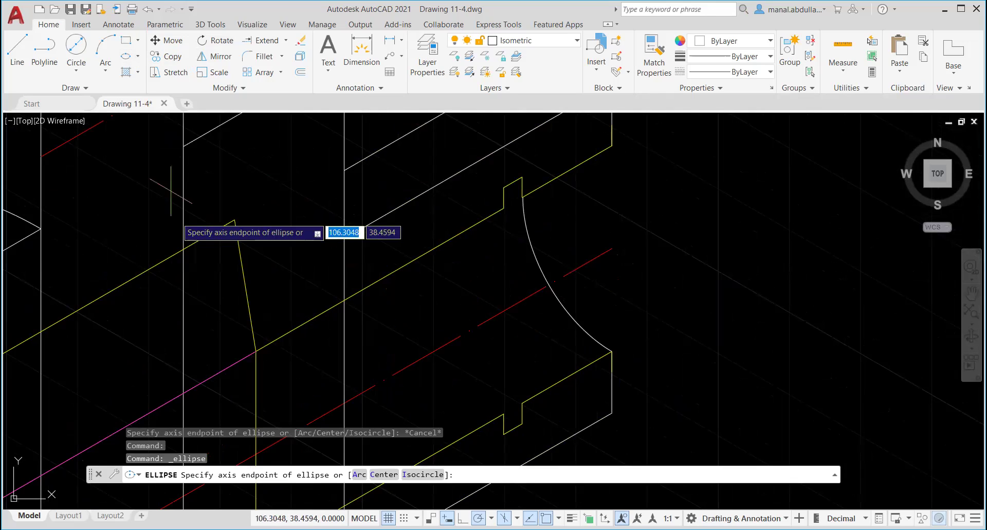
{"action": "left_click", "coordinate": [417, 474]}
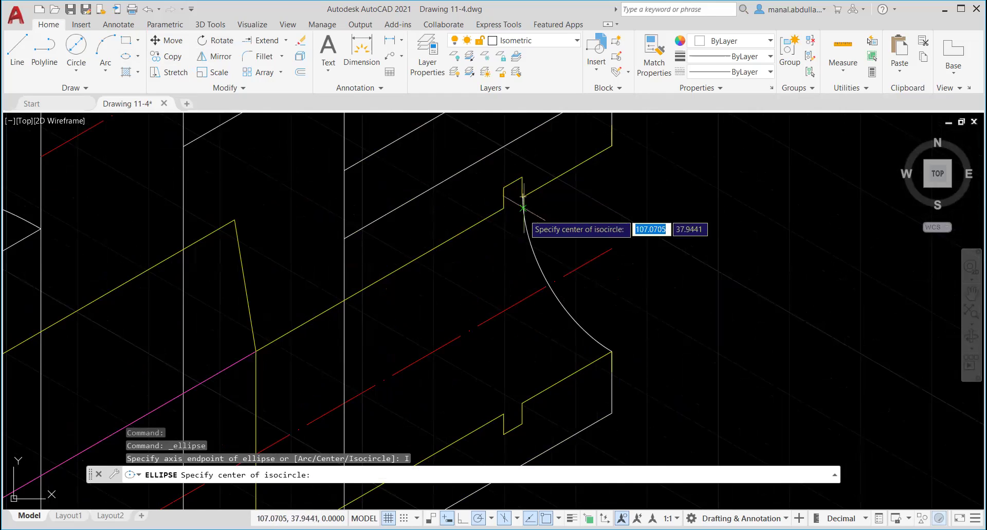
{"action": "left_click", "coordinate": [523, 299]}
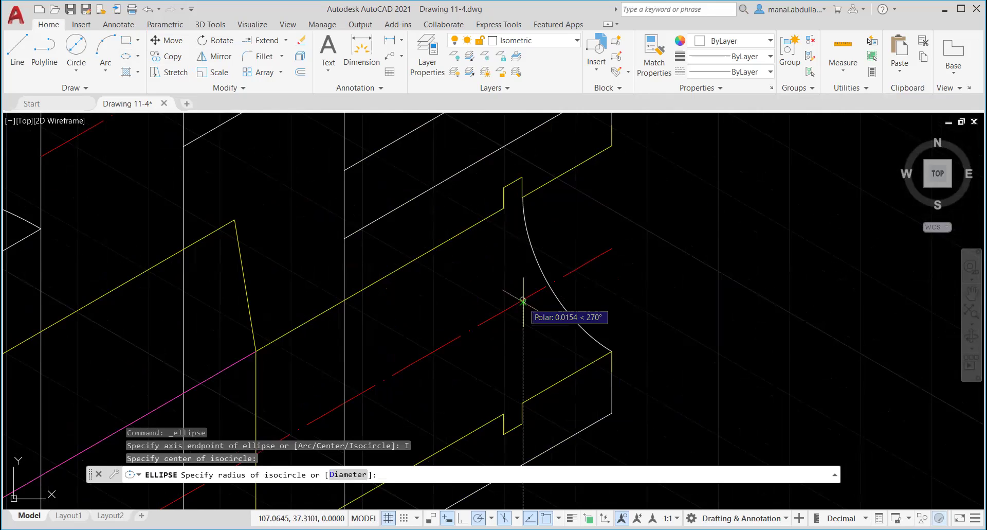
{"action": "left_click", "coordinate": [523, 198]}
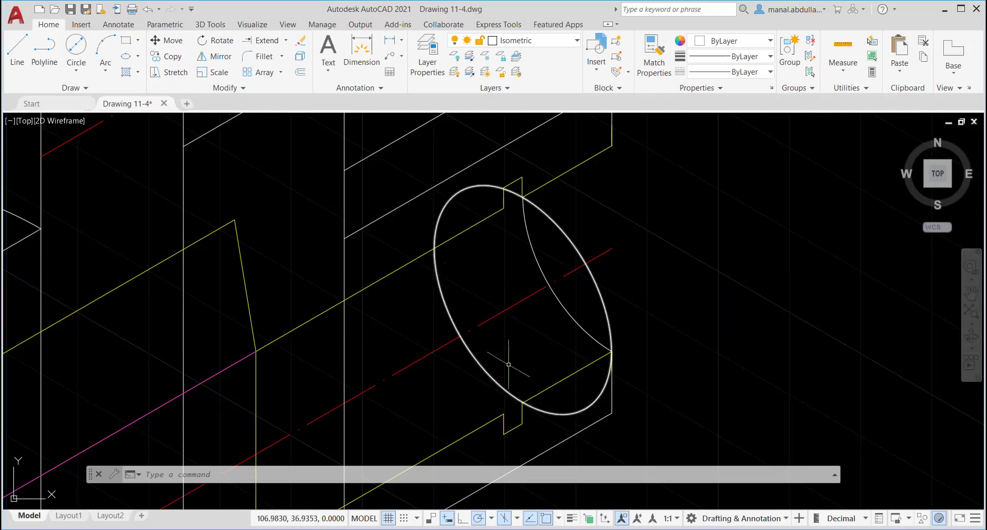
{"action": "key", "text": "Escape"}
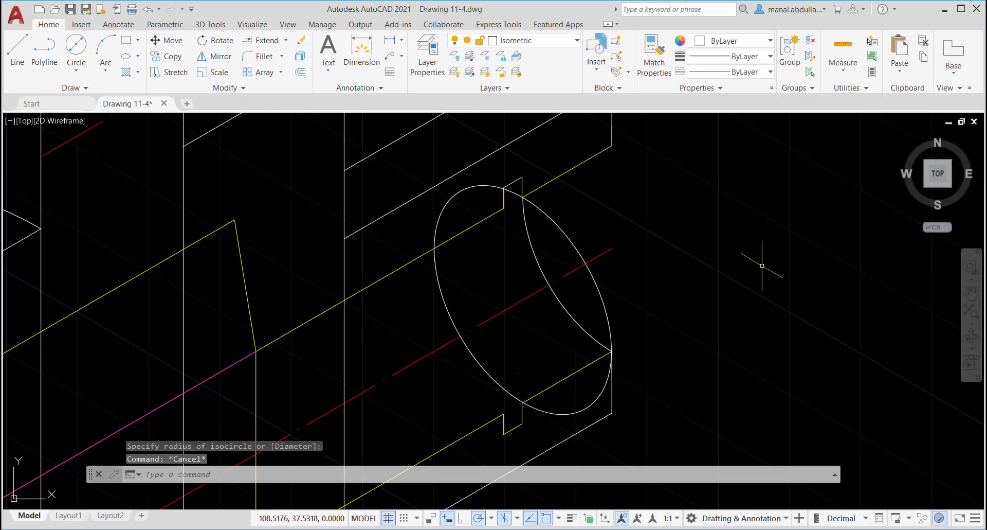
Trim the groove isocircle down to its inner arc below the upper bore edge, using the upper and lower bore edges as cutting edges.
{"action": "type", "text": "tr"}
{"action": "key", "text": "Return"}
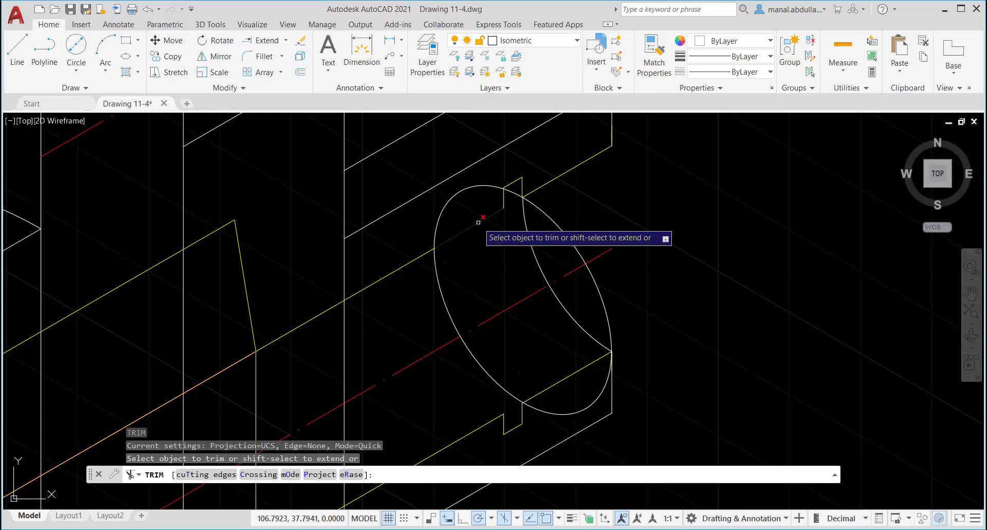
{"action": "left_click", "coordinate": [206, 474]}
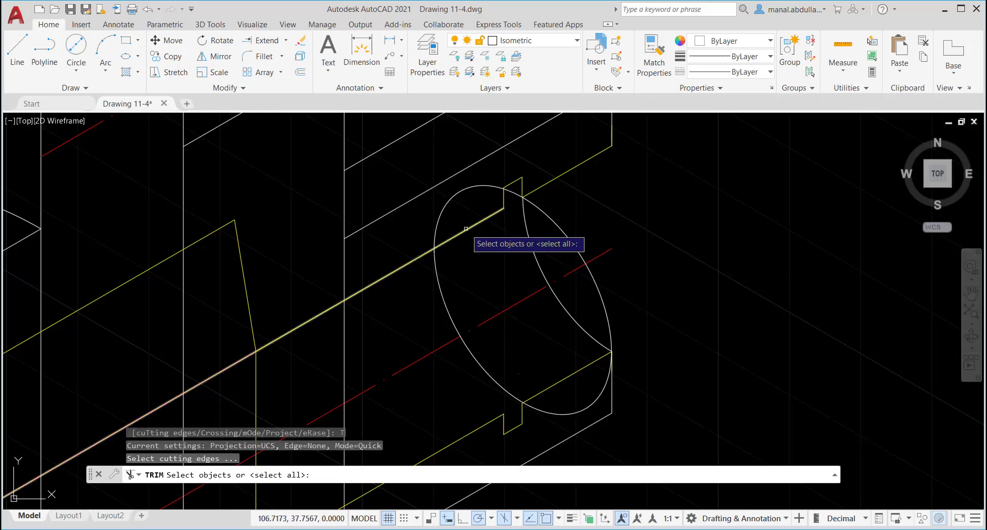
{"action": "left_click", "coordinate": [471, 228]}
{"action": "left_click", "coordinate": [555, 385]}
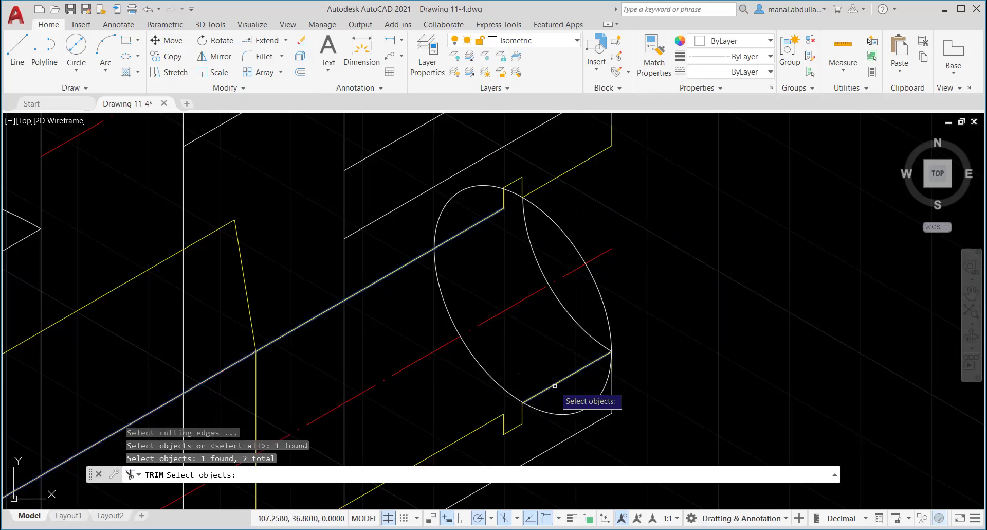
{"action": "left_click", "coordinate": [531, 192]}
{"action": "key", "text": "Return"}
{"action": "left_click", "coordinate": [572, 245]}
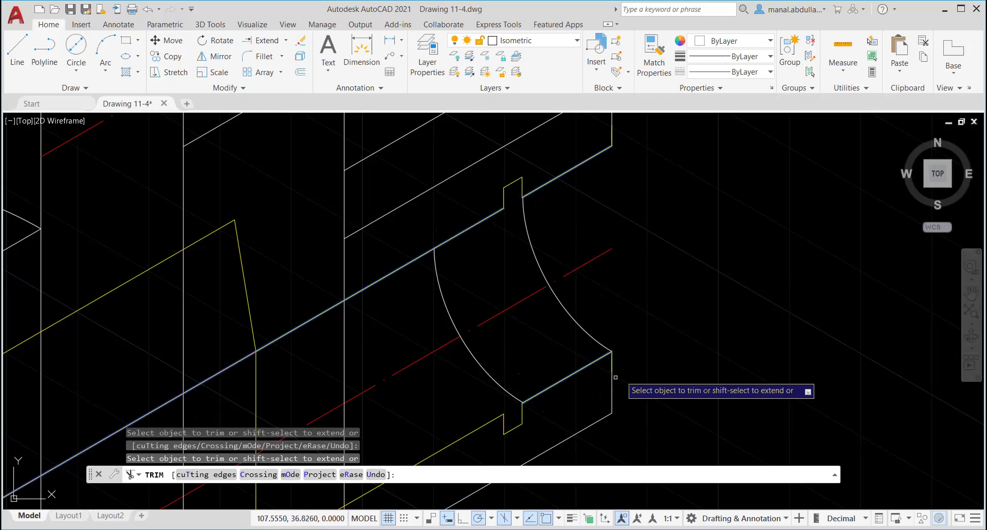
{"action": "key", "text": "Return"}
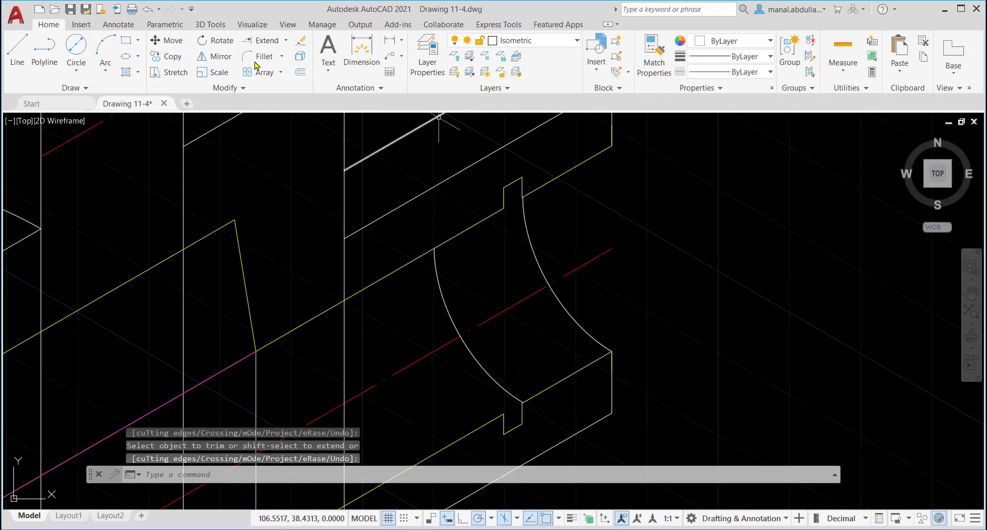
Extend the groove arc past the upper bore edge up to the bore corner at the upper groove's outer side.
{"action": "left_click", "coordinate": [266, 42]}
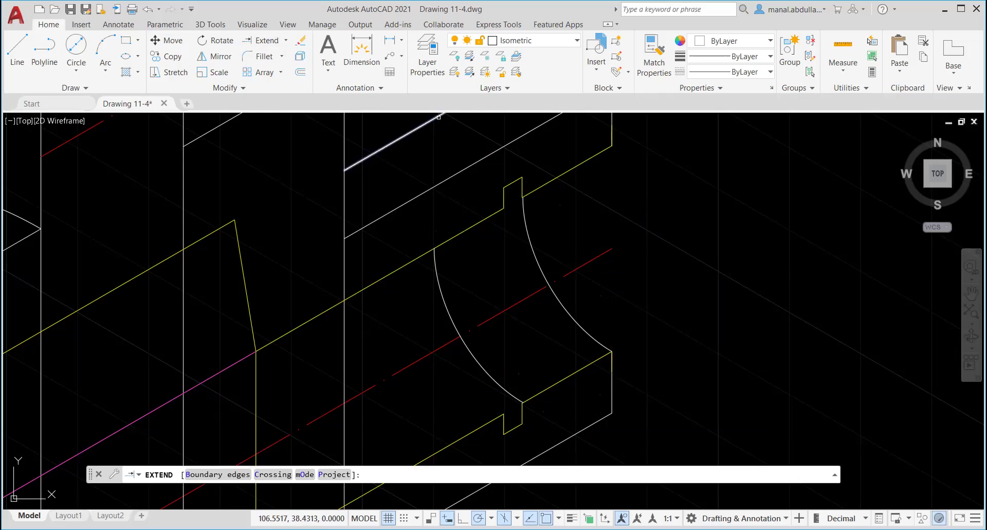
{"action": "left_click", "coordinate": [436, 257]}
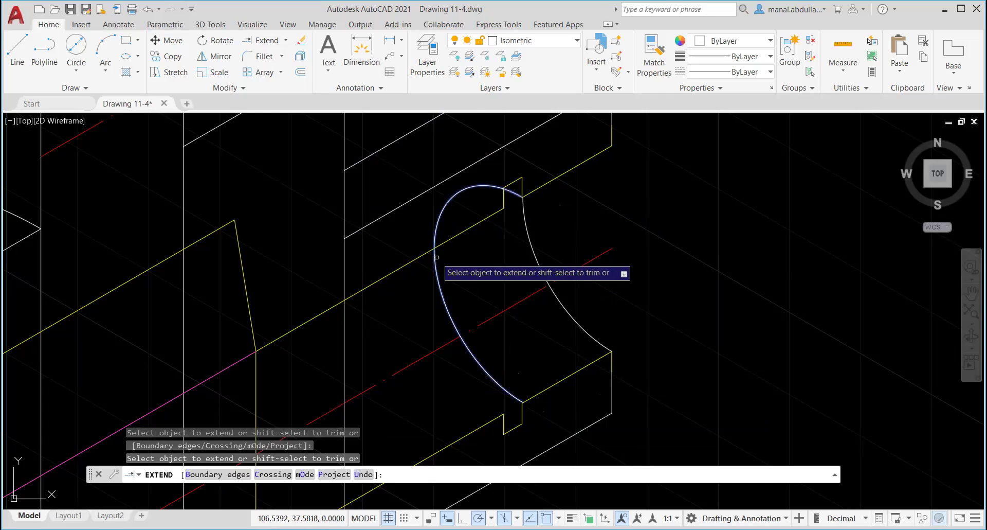
{"action": "left_click", "coordinate": [498, 185]}
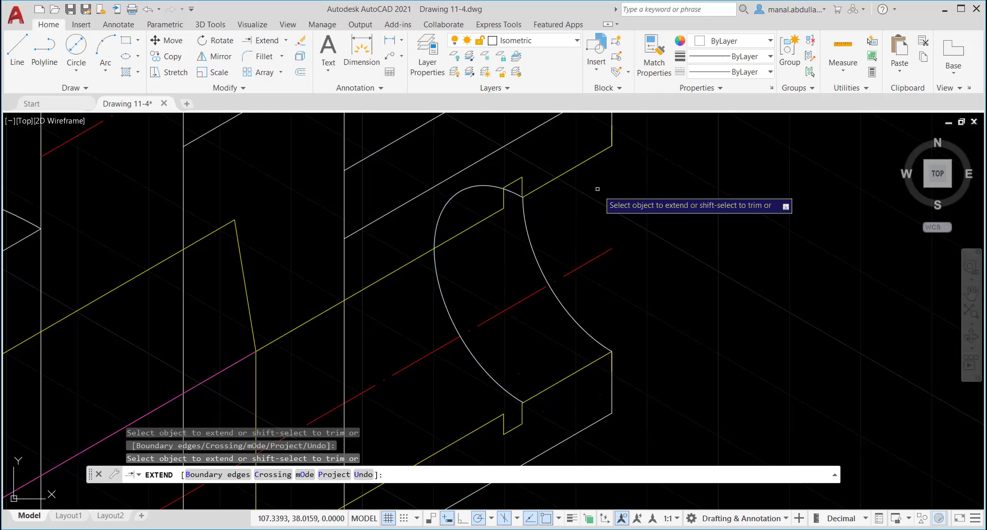
{"action": "key", "text": "Return"}
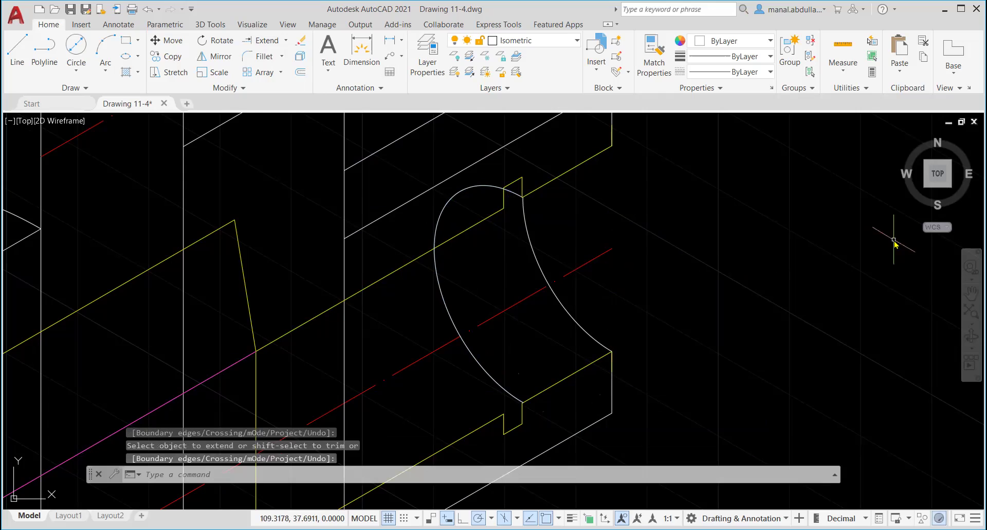
Trim the extended arc between the upper bore edge and the groove's inner side, using both as cutting edges and keeping the piece inside the groove.
{"action": "type", "text": "tr"}
{"action": "key", "text": "Return"}
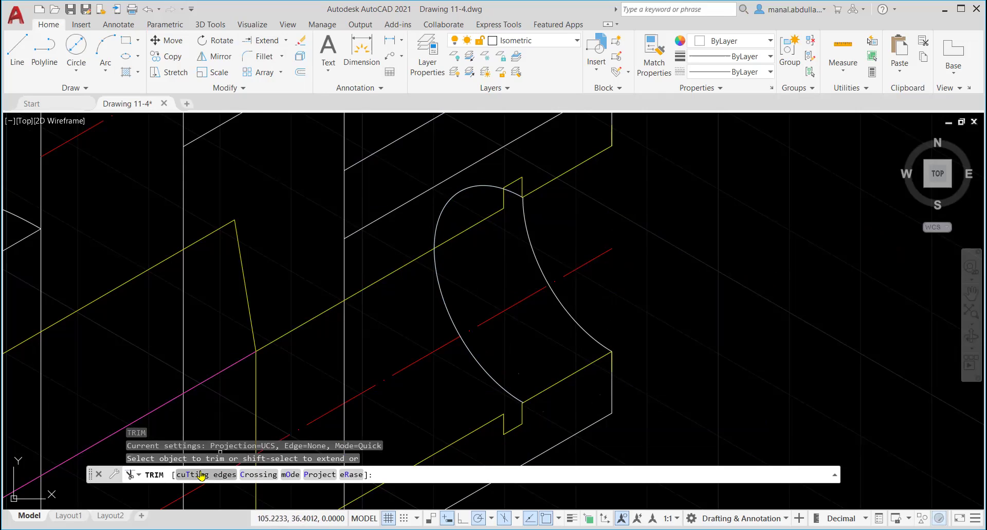
{"action": "left_click", "coordinate": [201, 475]}
{"action": "left_click", "coordinate": [492, 220]}
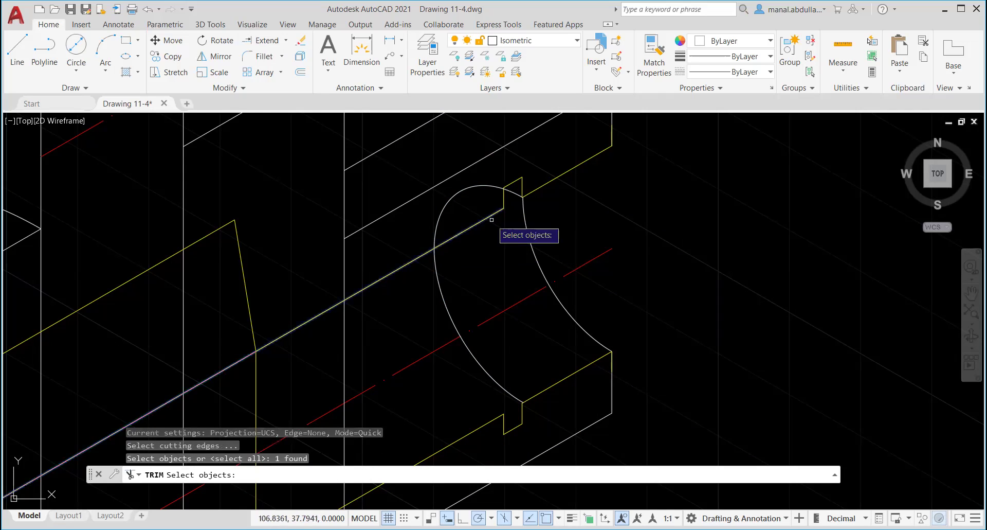
{"action": "left_click", "coordinate": [504, 195]}
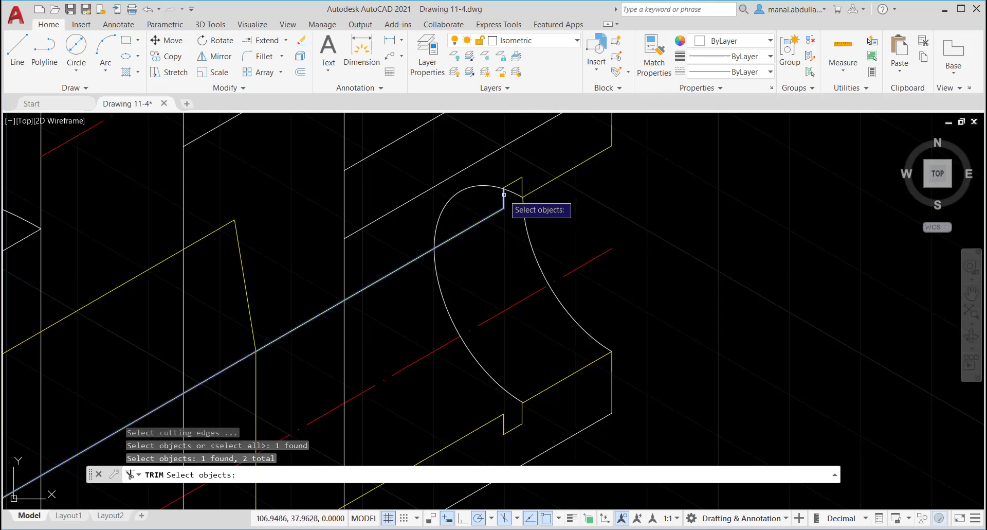
{"action": "key", "text": "Return"}
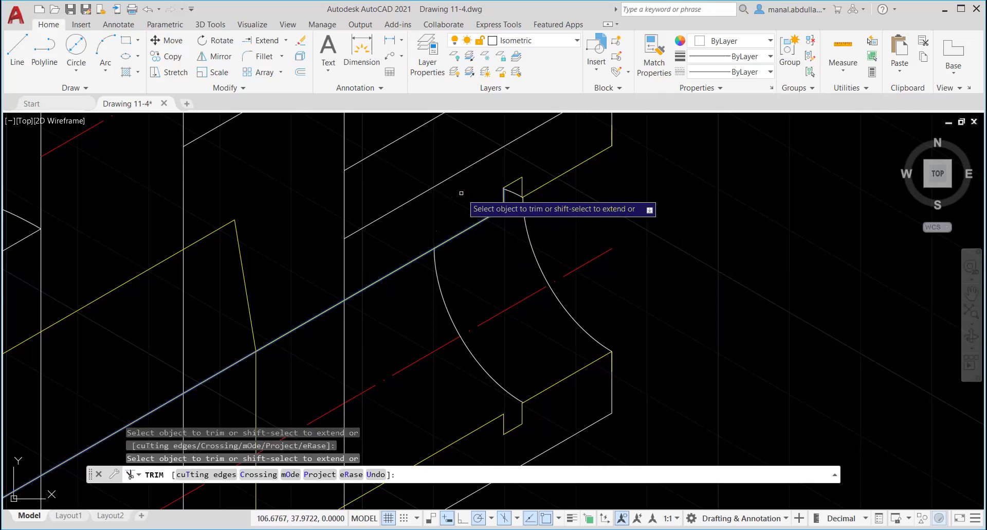
{"action": "key", "text": "Return"}
Draw an isocircle centred on the centre line directly below the upper groove's inner side, its radius reaching the bore edge at that corner.
{"action": "scroll", "coordinate": [602, 269], "scroll_direction": "down", "scroll_amount": 2}
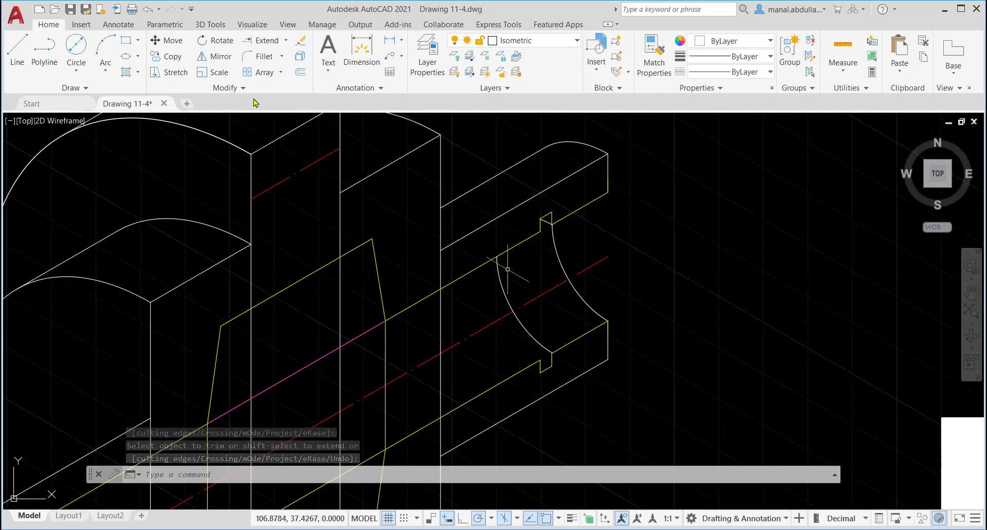
{"action": "left_click", "coordinate": [138, 57]}
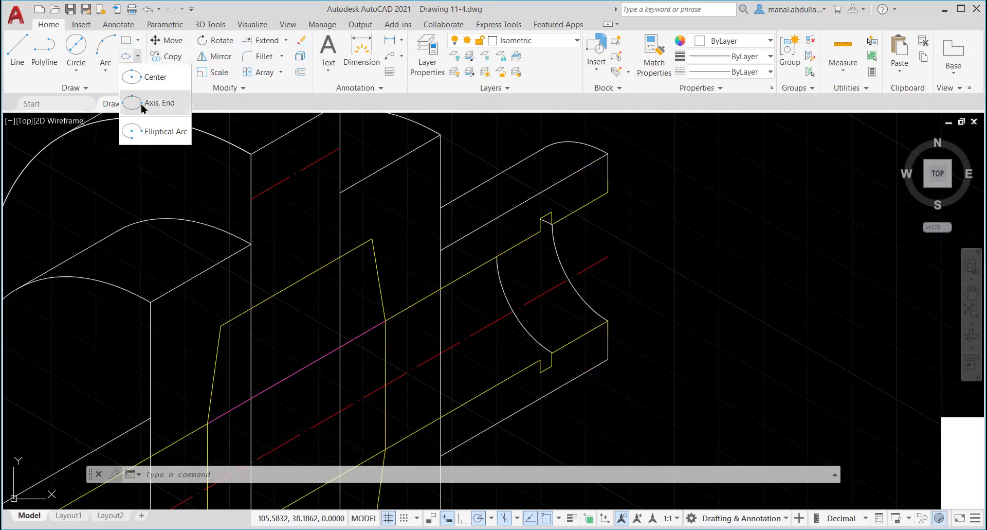
{"action": "left_click", "coordinate": [147, 101]}
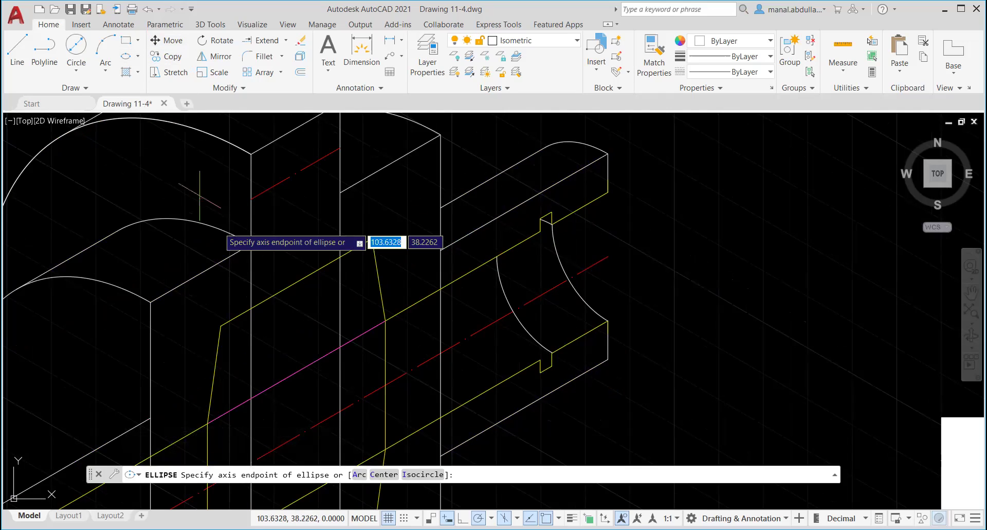
{"action": "left_click", "coordinate": [417, 474]}
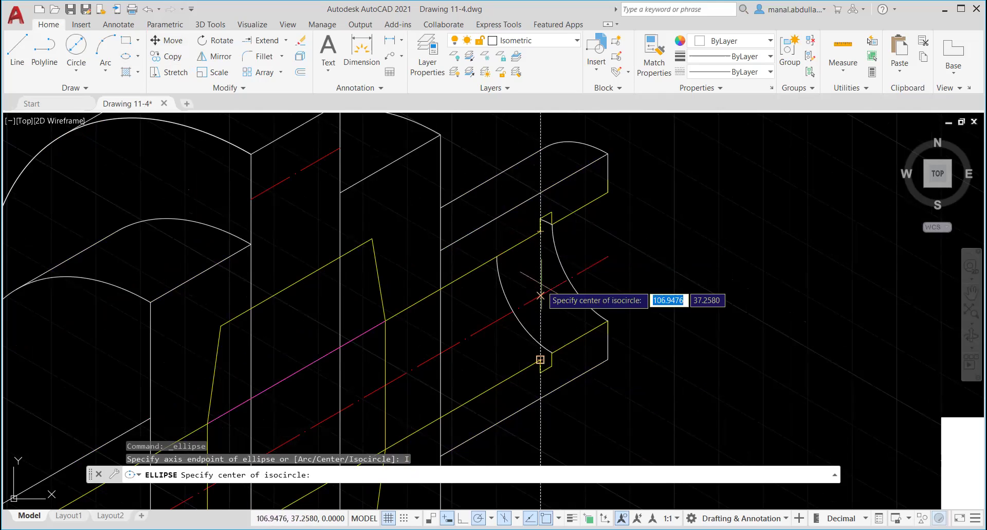
{"action": "left_click", "coordinate": [540, 296]}
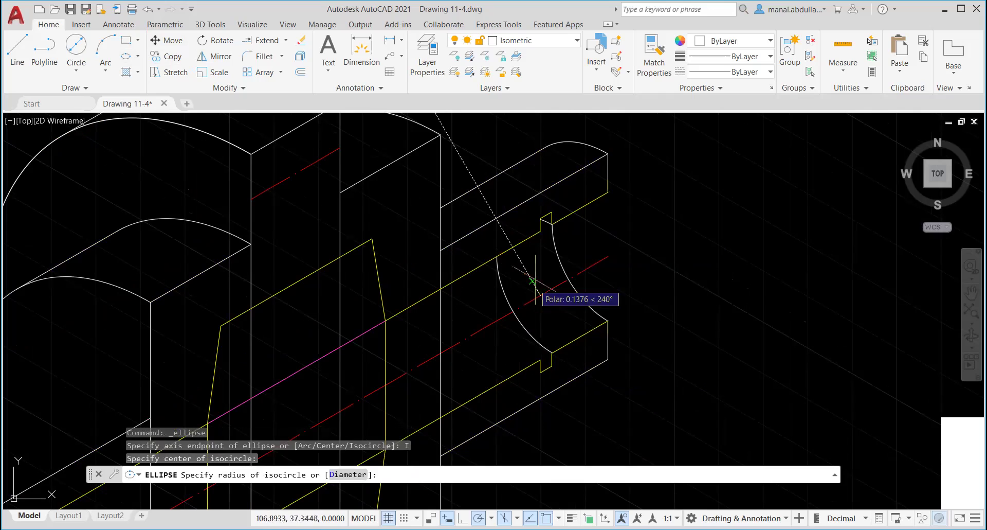
{"action": "left_click", "coordinate": [540, 231]}
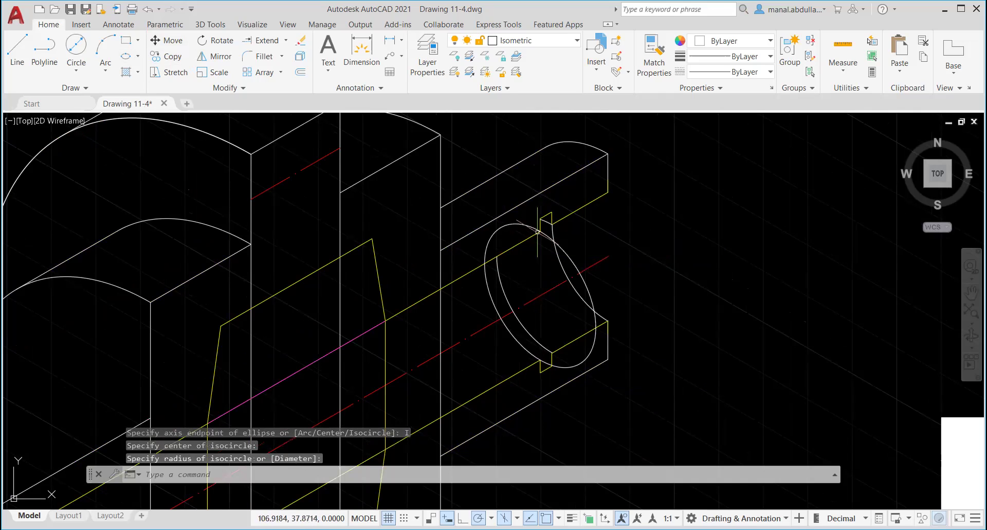
{"action": "key", "text": "Escape"}
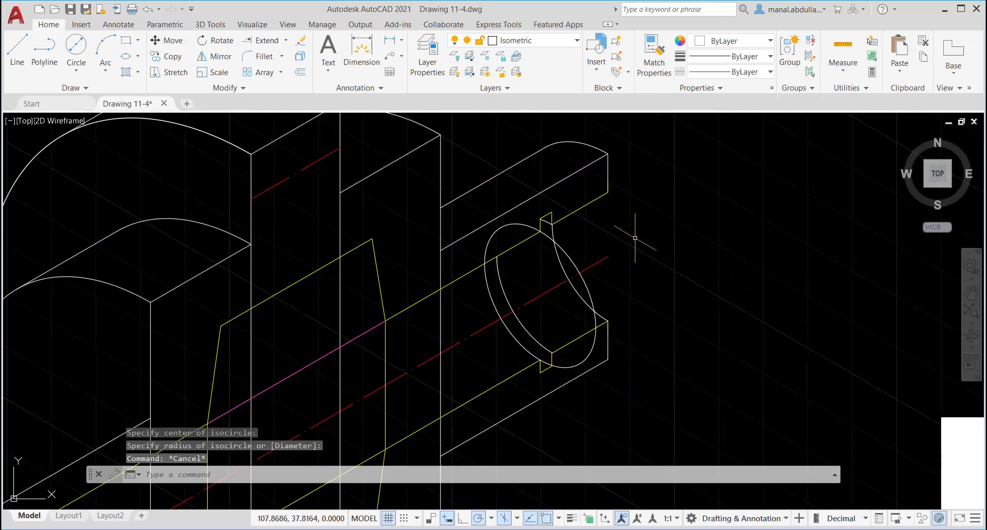
Trim the new isocircle down to its inner arc from the upper bore edge to the lower groove's outer side.
{"action": "type", "text": "tr"}
{"action": "key", "text": "Return"}
{"action": "left_click", "coordinate": [576, 287]}
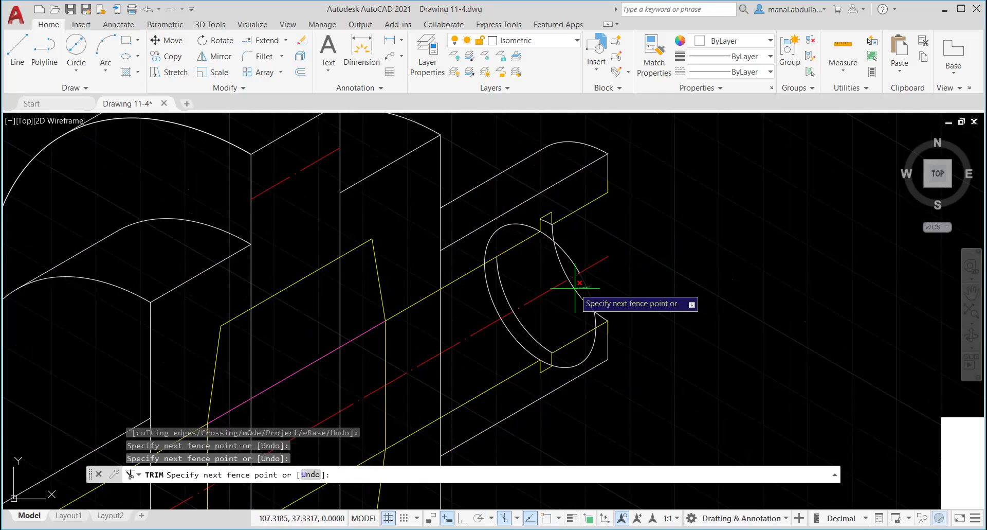
{"action": "left_click", "coordinate": [575, 288]}
{"action": "left_click", "coordinate": [570, 258]}
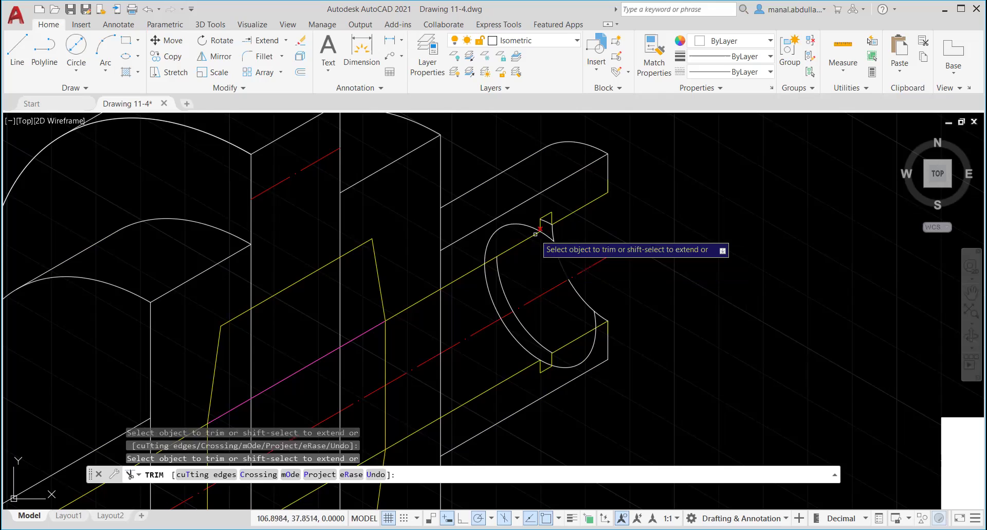
{"action": "left_click", "coordinate": [505, 227]}
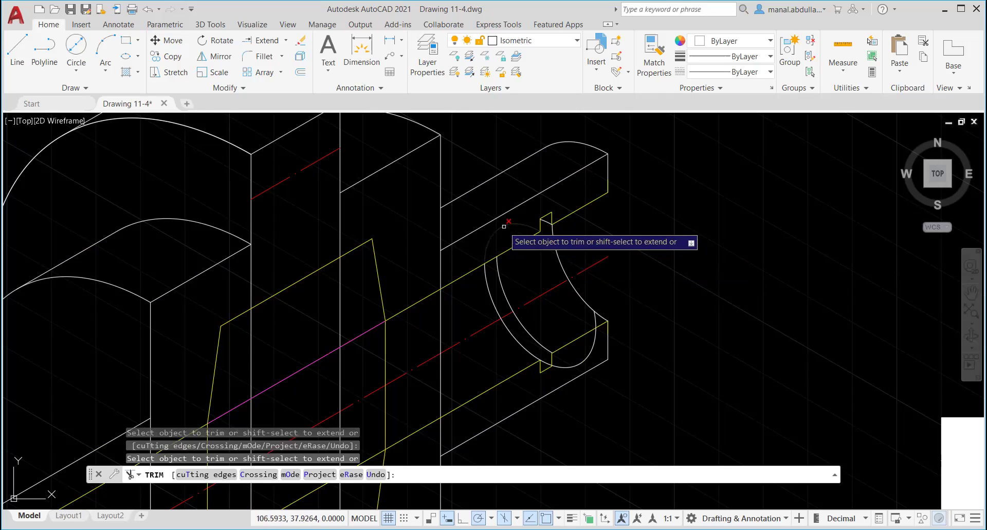
{"action": "left_click", "coordinate": [566, 366]}
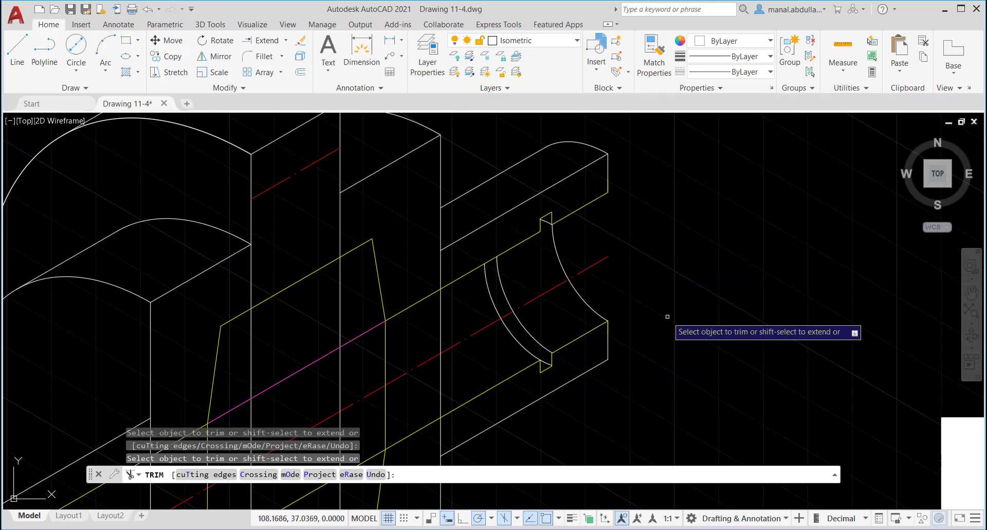
{"action": "key", "text": "Return"}
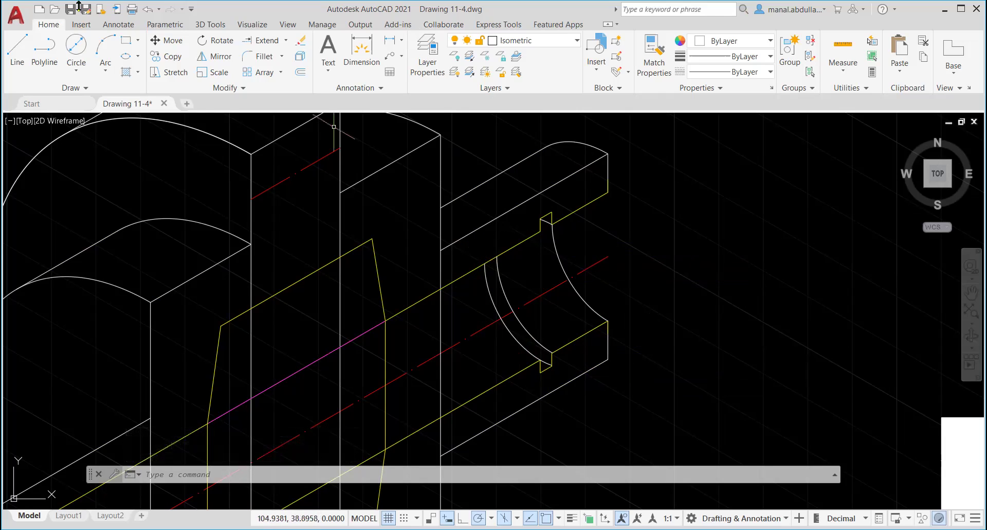
Draw another isocircle at the same centre-line point, its radius of 0.625 reaching the lower bore edge at the groove's inner side.
{"action": "left_click", "coordinate": [138, 58]}
{"action": "left_click", "coordinate": [144, 104]}
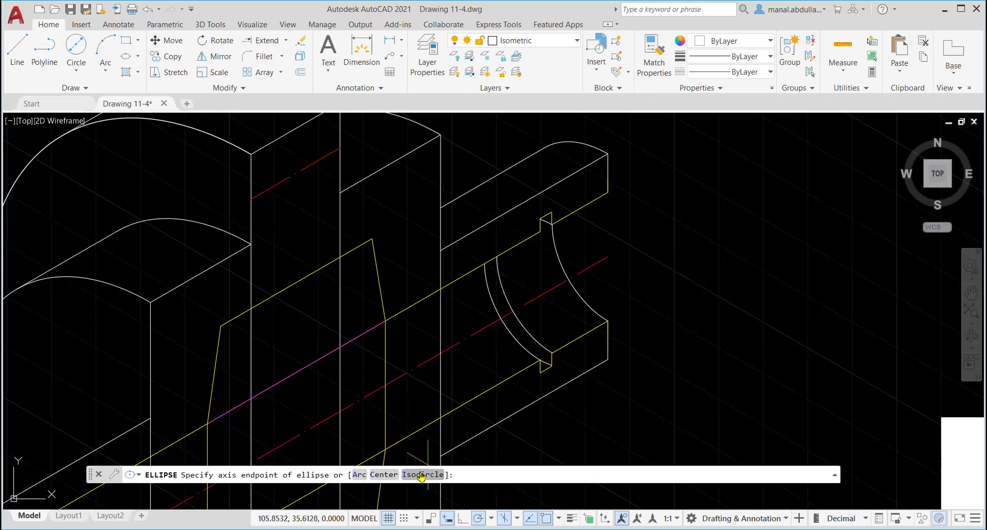
{"action": "left_click", "coordinate": [422, 474]}
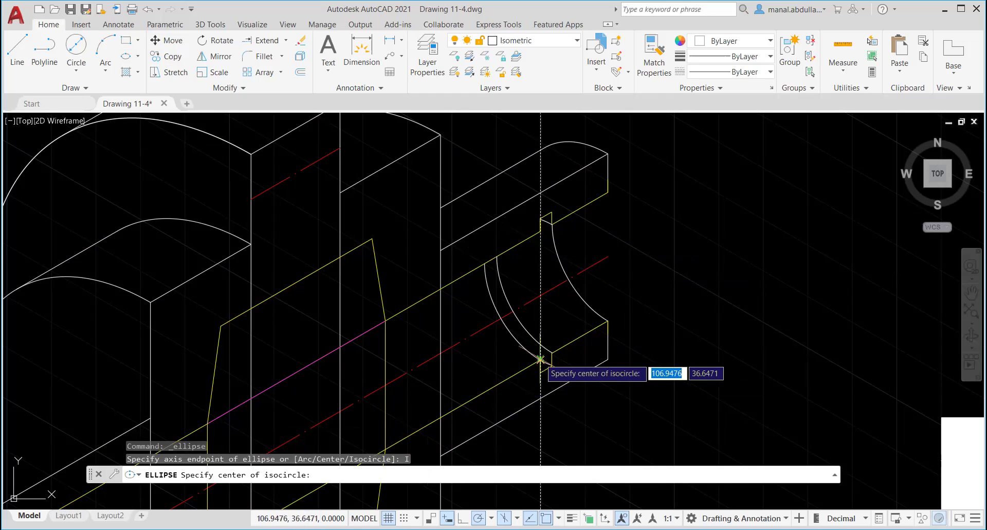
{"action": "left_click", "coordinate": [541, 298]}
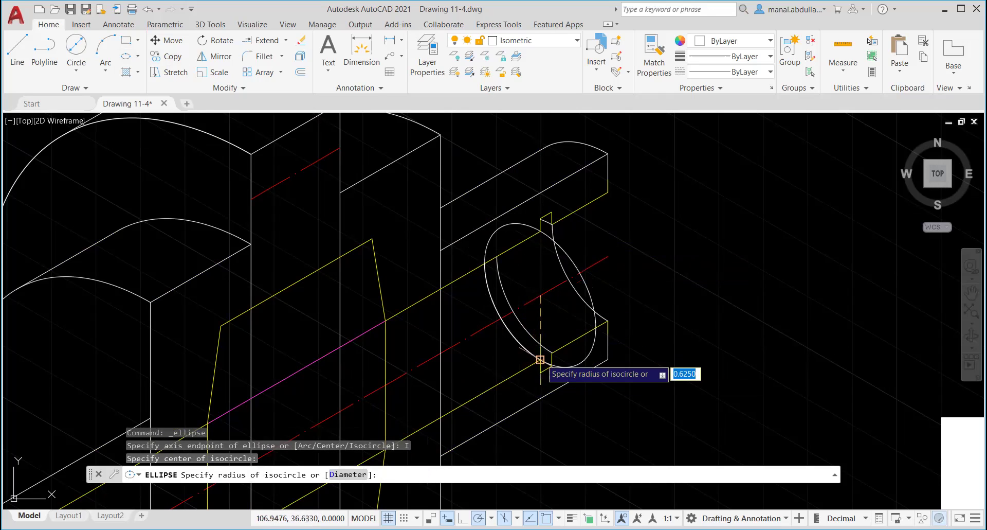
{"action": "left_click", "coordinate": [541, 357]}
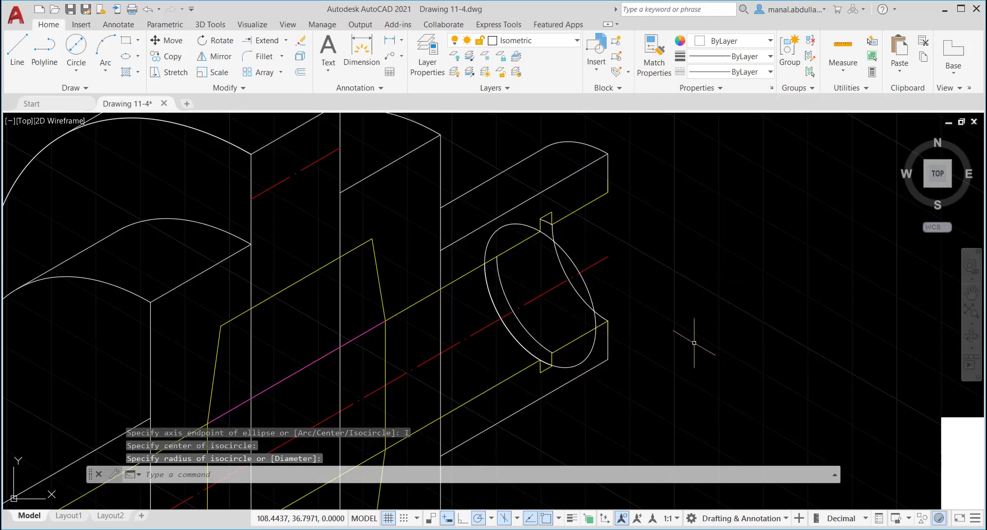
Trim away the second isocircle's outer and upper portions, leaving only its inner arc below the upper bore edge.
{"action": "type", "text": "tr"}
{"action": "key", "text": "Return"}
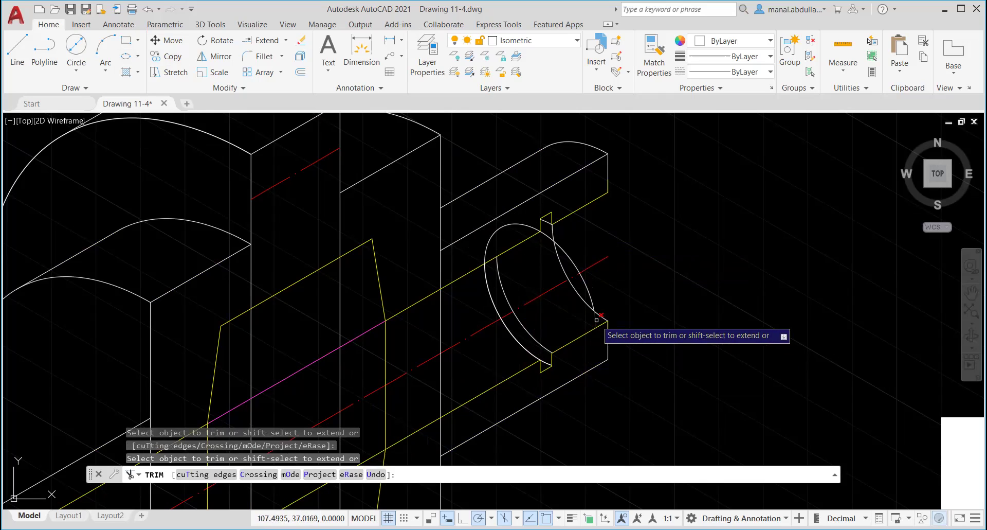
{"action": "left_click", "coordinate": [597, 316]}
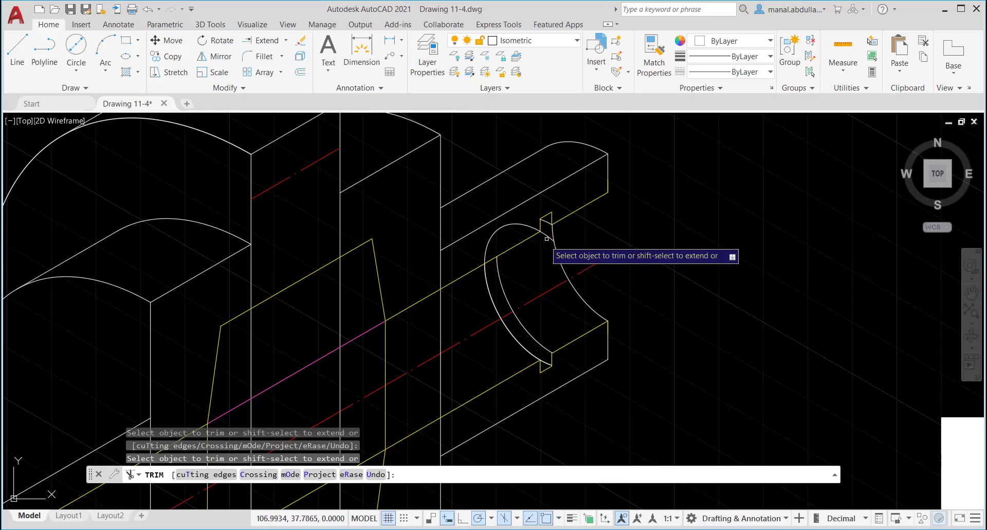
{"action": "left_click", "coordinate": [491, 229]}
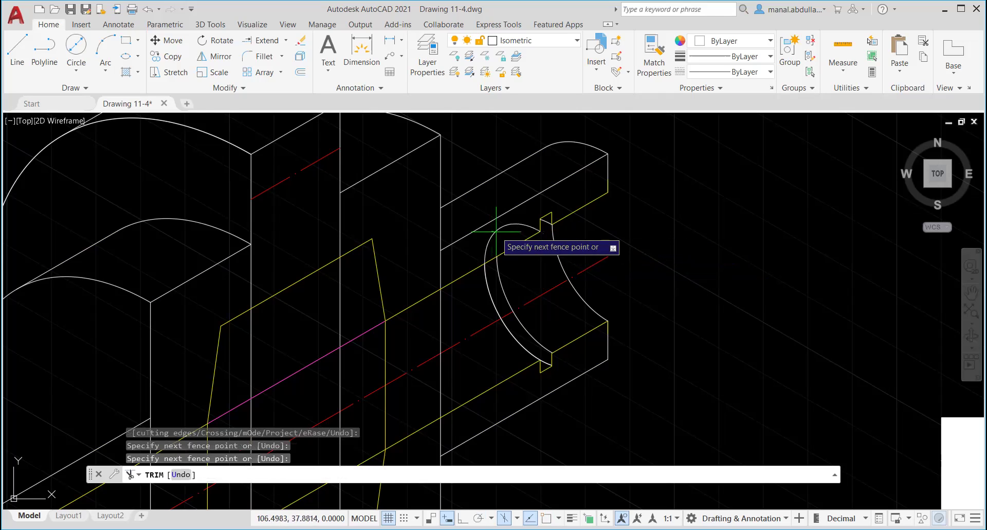
{"action": "left_click", "coordinate": [500, 233]}
{"action": "key", "text": "Return"}
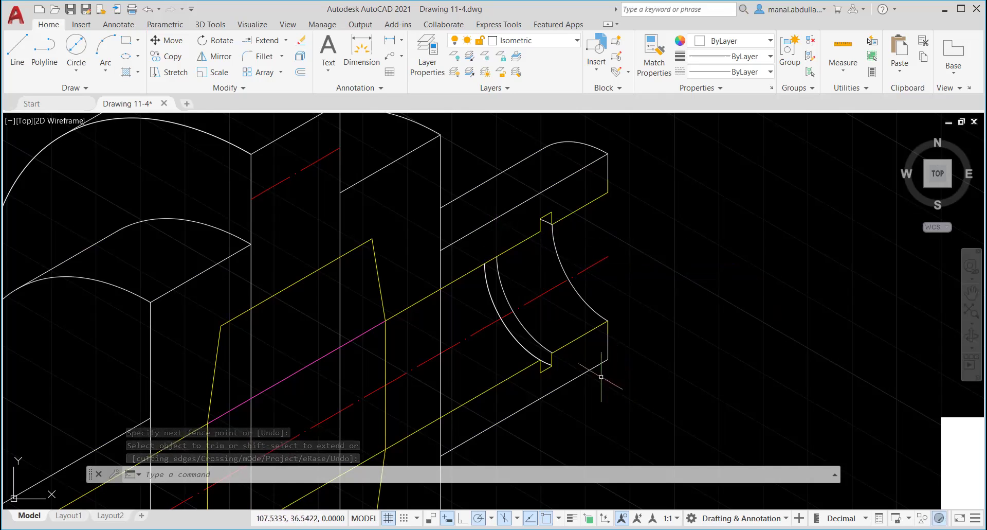
Copy the right bore groove's arcs and lower groove lines to the left end, placing them at the lower groove's inner corner.
{"action": "scroll", "coordinate": [602, 377], "scroll_direction": "down", "scroll_amount": 1}
{"action": "scroll", "coordinate": [606, 402], "scroll_direction": "down", "scroll_amount": 1}
{"action": "mouse_move", "coordinate": [610, 411]}
{"action": "middle_mouse_down"}
{"action": "mouse_move", "coordinate": [615, 323]}
{"action": "mouse_move", "coordinate": [631, 270]}
{"action": "middle_mouse_up"}
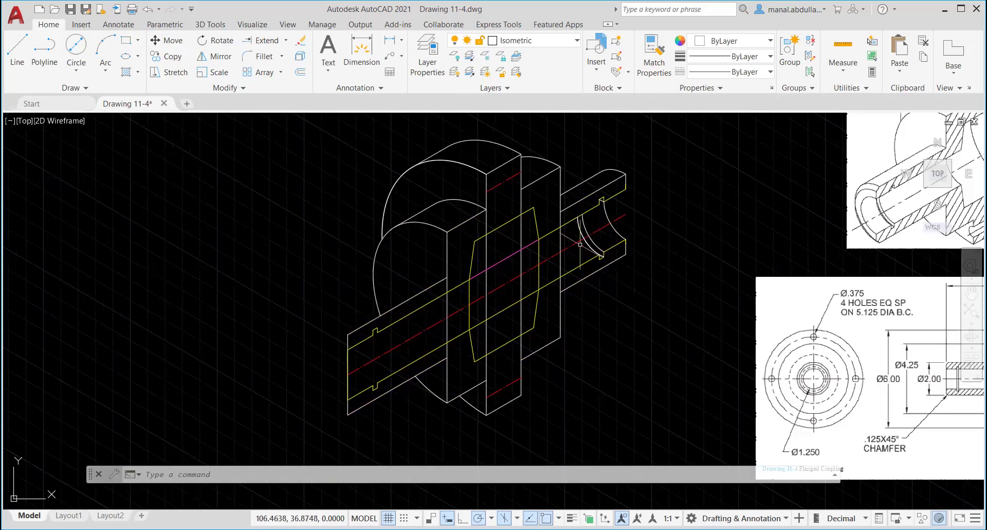
{"action": "left_click", "coordinate": [165, 56]}
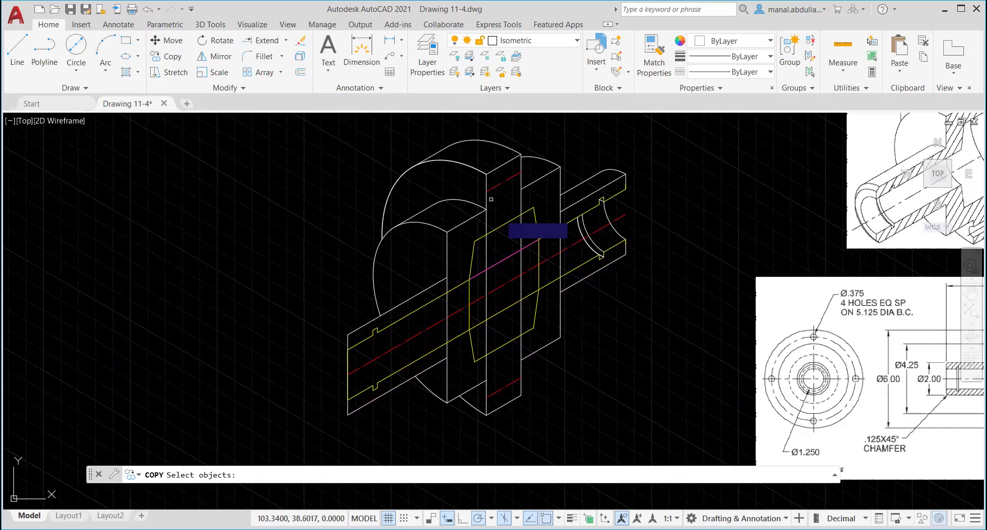
{"action": "left_click", "coordinate": [575, 232]}
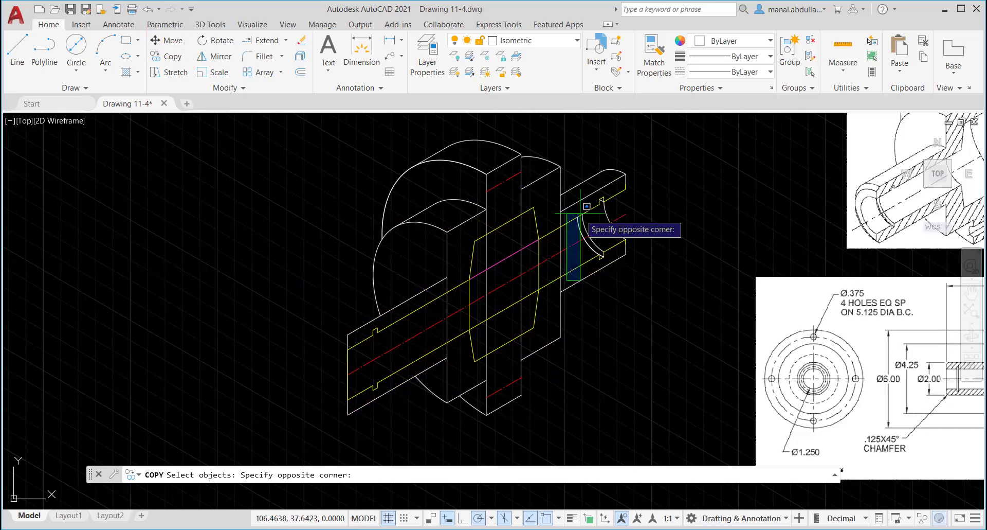
{"action": "left_click", "coordinate": [611, 200]}
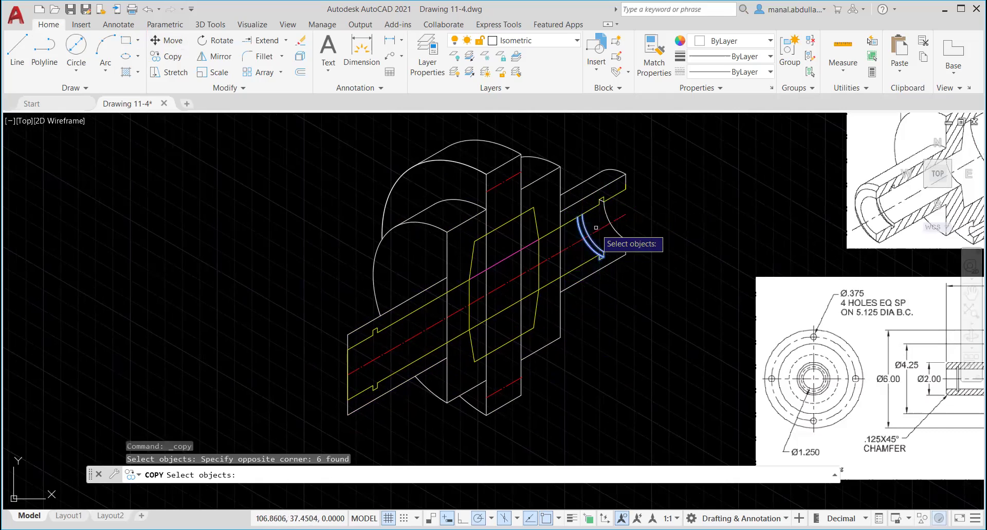
{"action": "key", "text": "Return"}
{"action": "scroll", "coordinate": [609, 261], "scroll_direction": "up", "scroll_amount": 4}
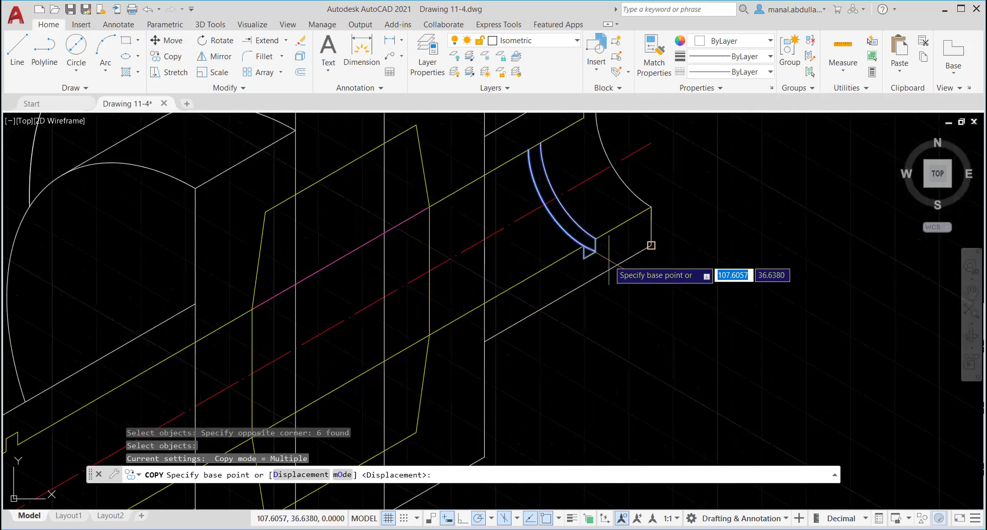
{"action": "left_click", "coordinate": [595, 252]}
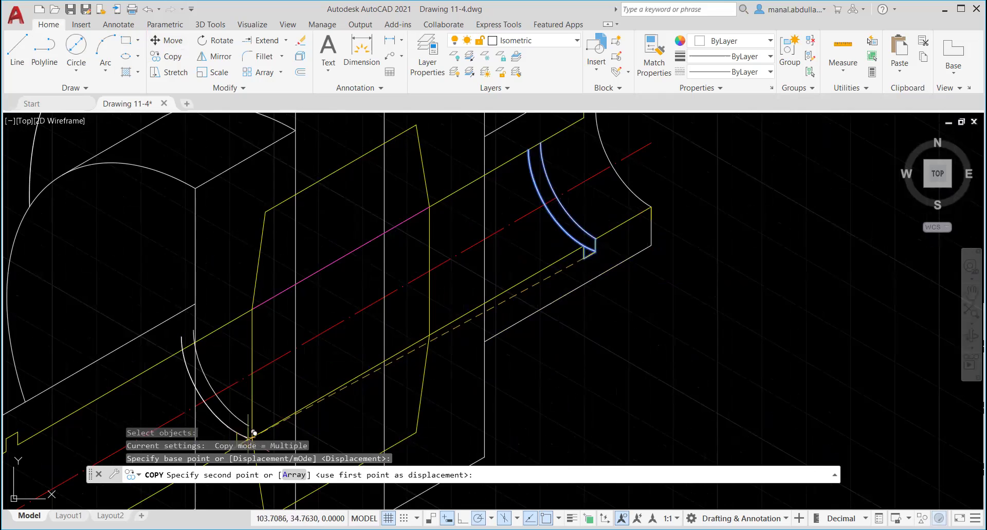
{"action": "scroll", "coordinate": [253, 408], "scroll_direction": "down", "scroll_amount": 2}
{"action": "mouse_move", "coordinate": [254, 408]}
{"action": "middle_mouse_down"}
{"action": "mouse_move", "coordinate": [460, 274]}
{"action": "mouse_move", "coordinate": [504, 263]}
{"action": "middle_mouse_up"}
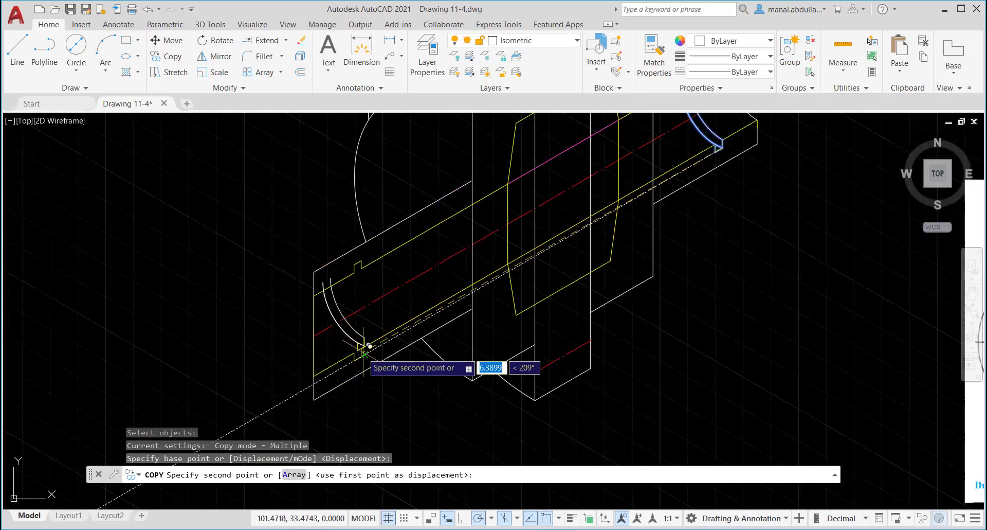
{"action": "scroll", "coordinate": [361, 350], "scroll_direction": "up", "scroll_amount": 2}
{"action": "scroll", "coordinate": [360, 360], "scroll_direction": "up", "scroll_amount": 4}
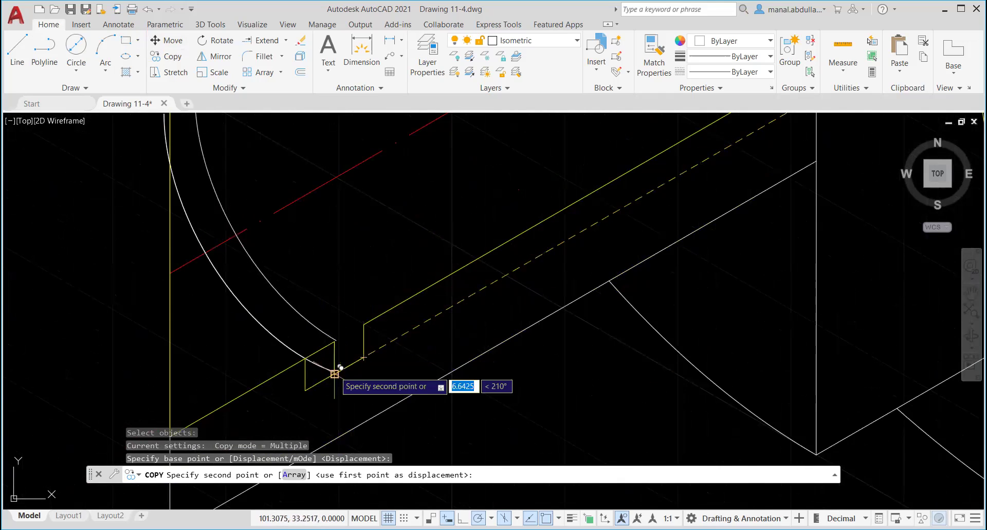
{"action": "left_click", "coordinate": [369, 350]}
{"action": "key", "text": "Escape"}
{"action": "scroll", "coordinate": [482, 353], "scroll_direction": "down", "scroll_amount": 5}
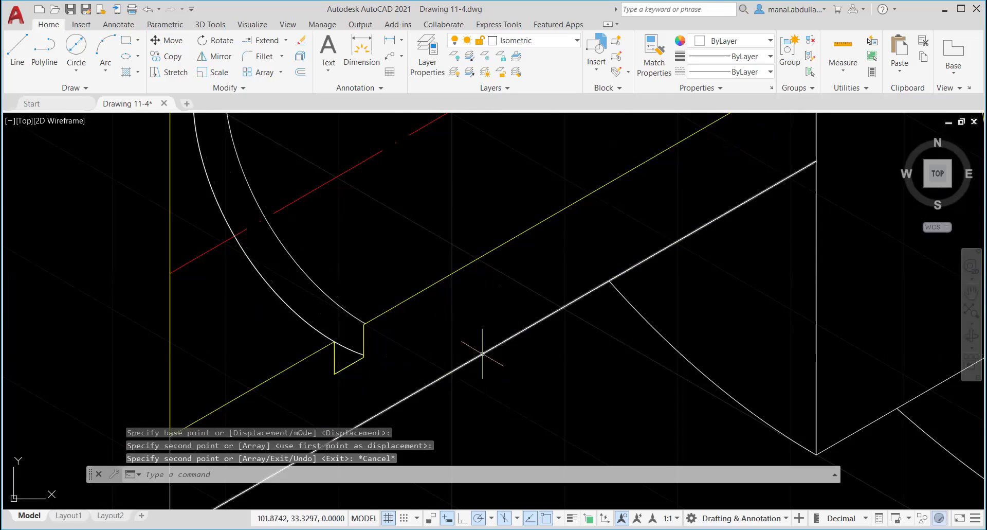
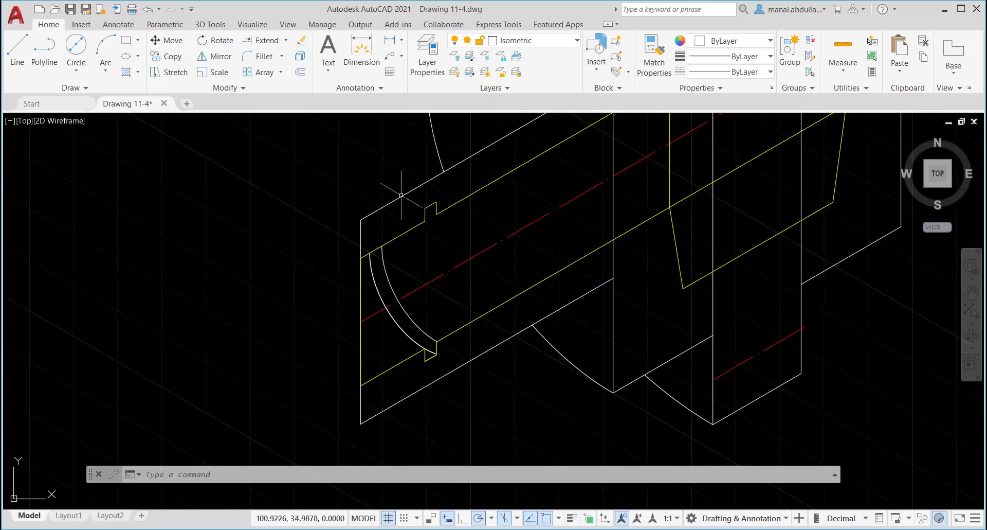
Extend the copied inner arc around to the upper left groove, then trim its middle so only the short piece inside the groove remains.
{"action": "left_click", "coordinate": [267, 41]}
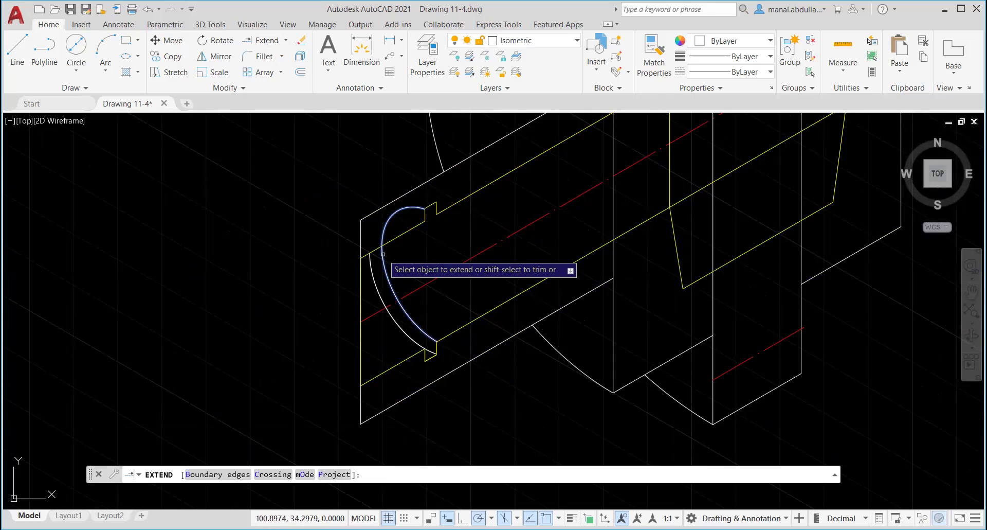
{"action": "left_click", "coordinate": [384, 242]}
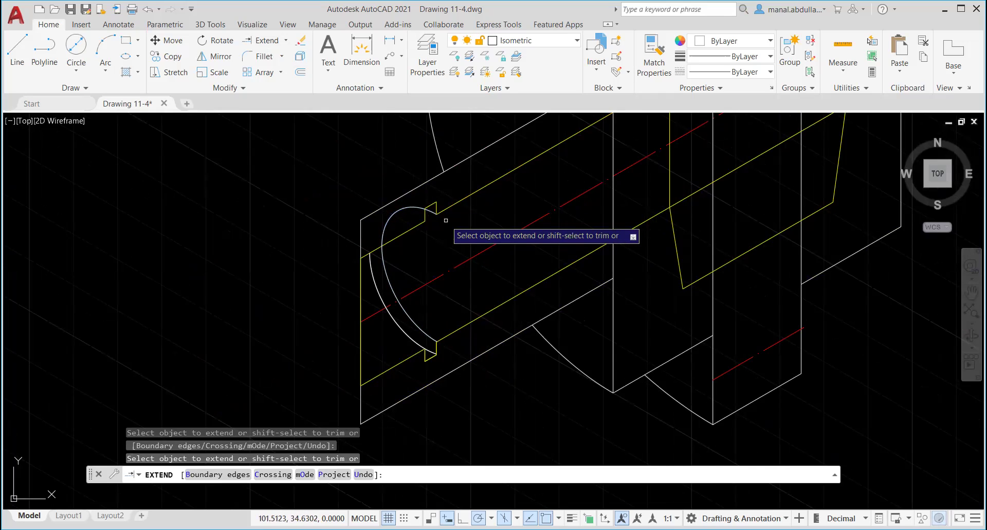
{"action": "key", "text": "Return"}
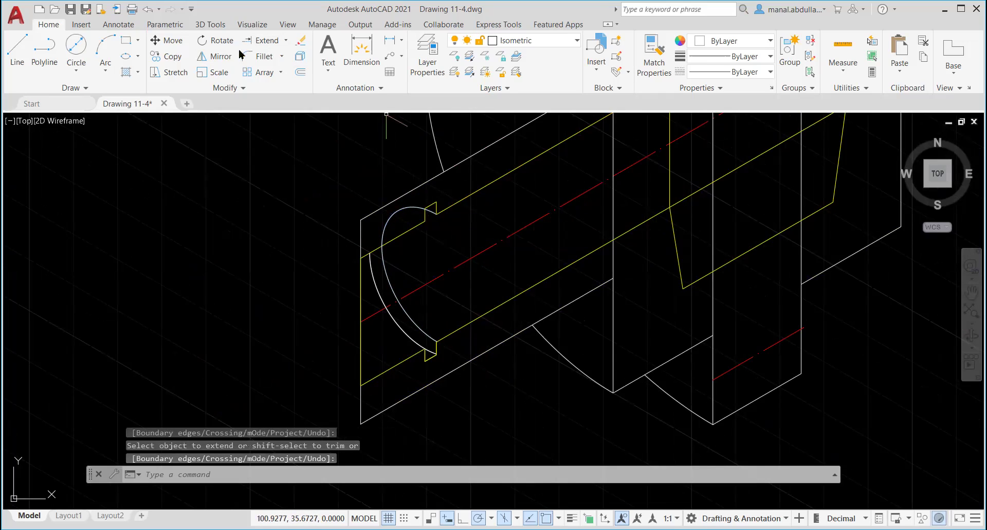
{"action": "type", "text": "tr"}
{"action": "key", "text": "Return"}
{"action": "left_click", "coordinate": [382, 217]}
{"action": "key", "text": "Return"}
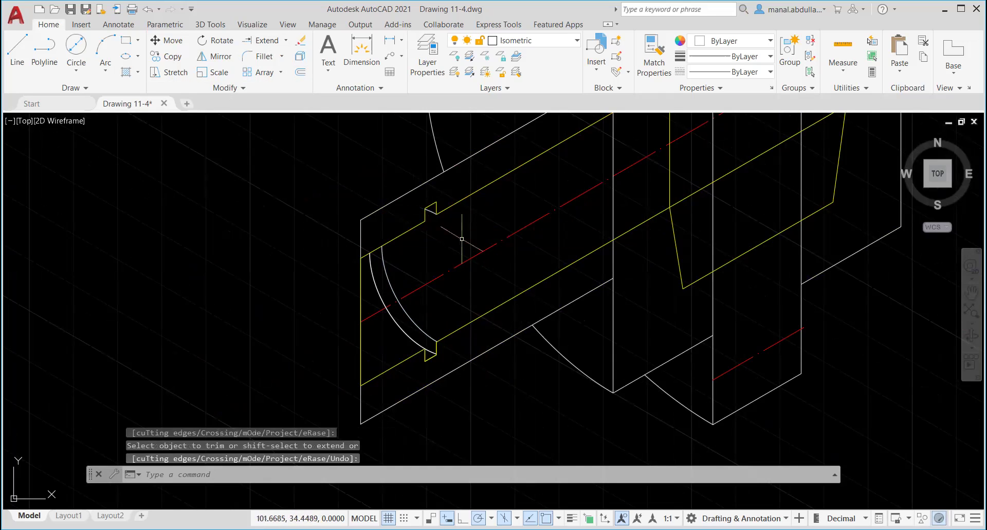
Set the drawing colour to magenta and draw a 0.125 line from the shaft's upper left corner along its top edge.
{"action": "scroll", "coordinate": [462, 239], "scroll_direction": "down", "scroll_amount": 2}
{"action": "scroll", "coordinate": [550, 305], "scroll_direction": "down", "scroll_amount": 2}
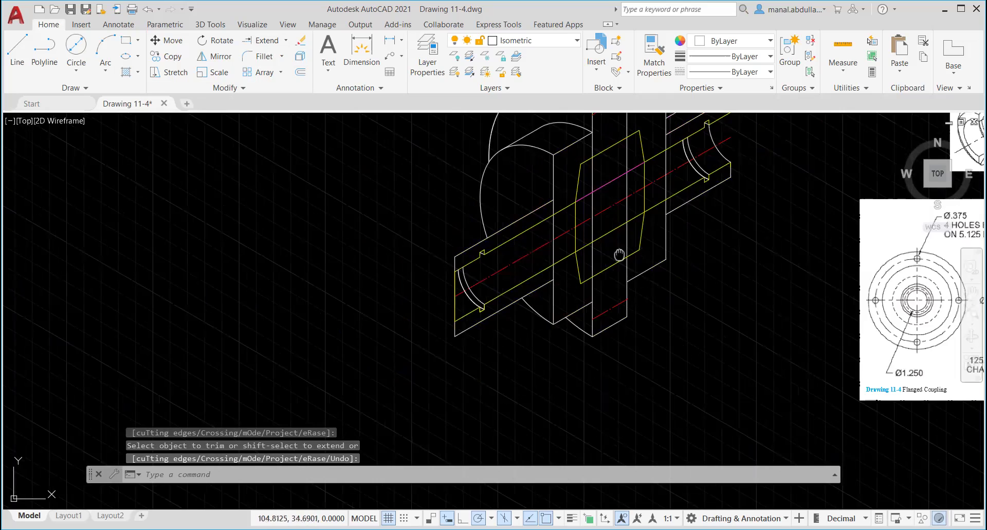
{"action": "middle_click_drag", "start_coordinate": [619, 255], "coordinate": [470, 326]}
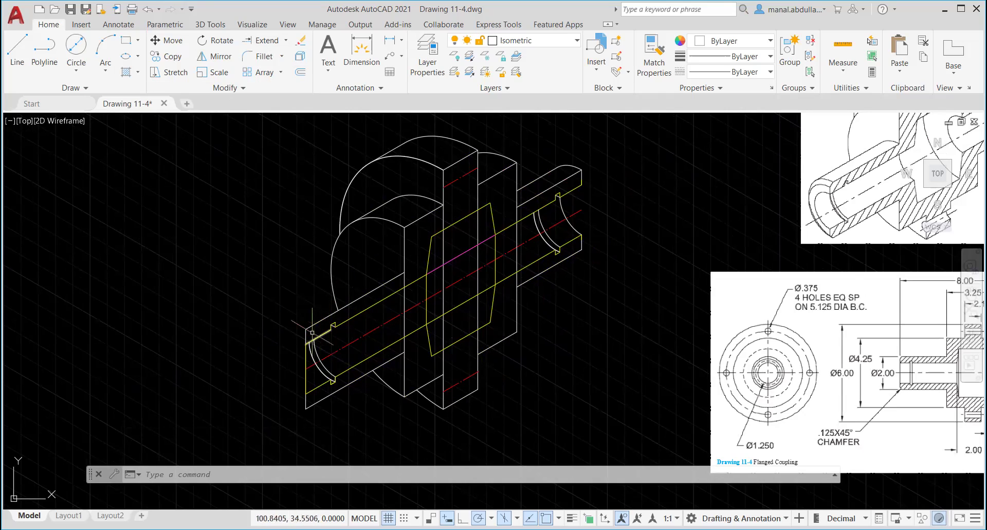
{"action": "scroll", "coordinate": [354, 332], "scroll_direction": "up", "scroll_amount": 5}
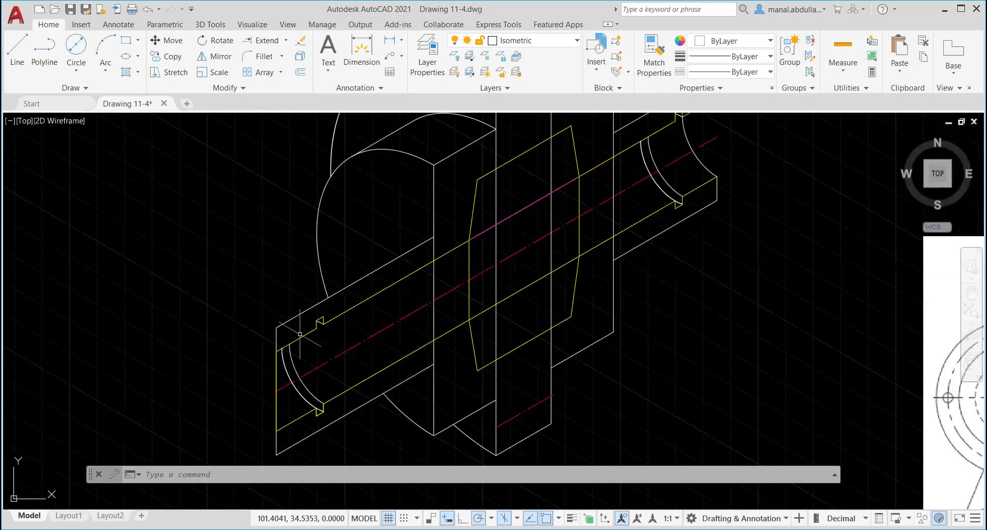
{"action": "scroll", "coordinate": [429, 298], "scroll_direction": "up", "scroll_amount": 2}
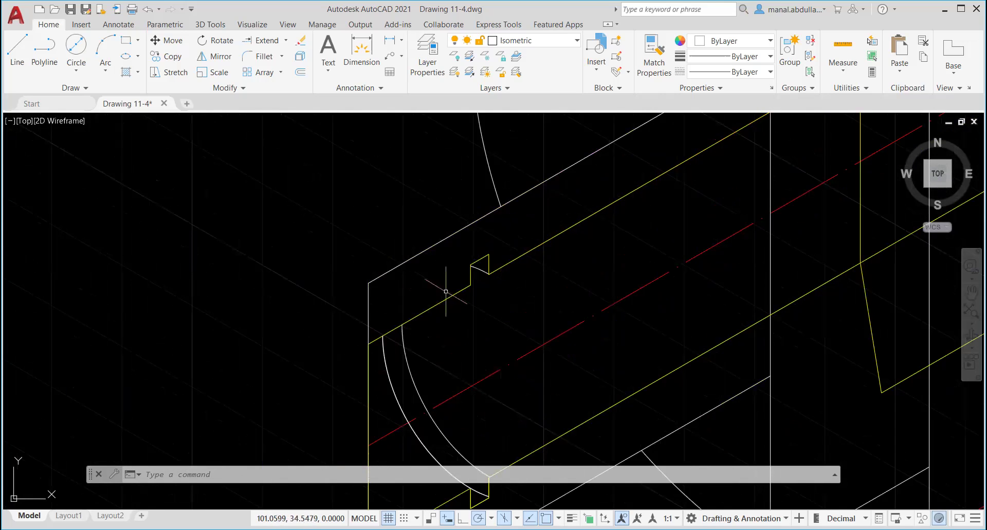
{"action": "left_click", "coordinate": [746, 42]}
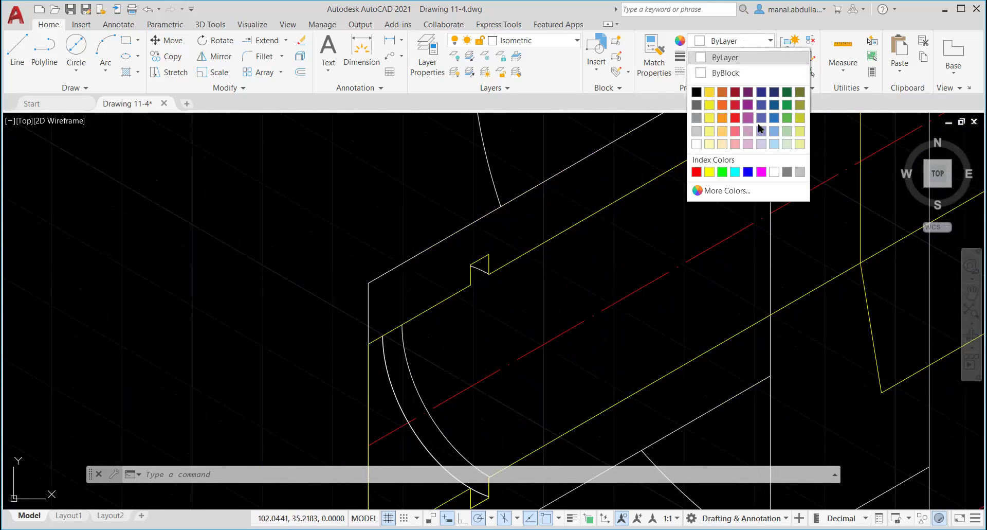
{"action": "left_click", "coordinate": [762, 172]}
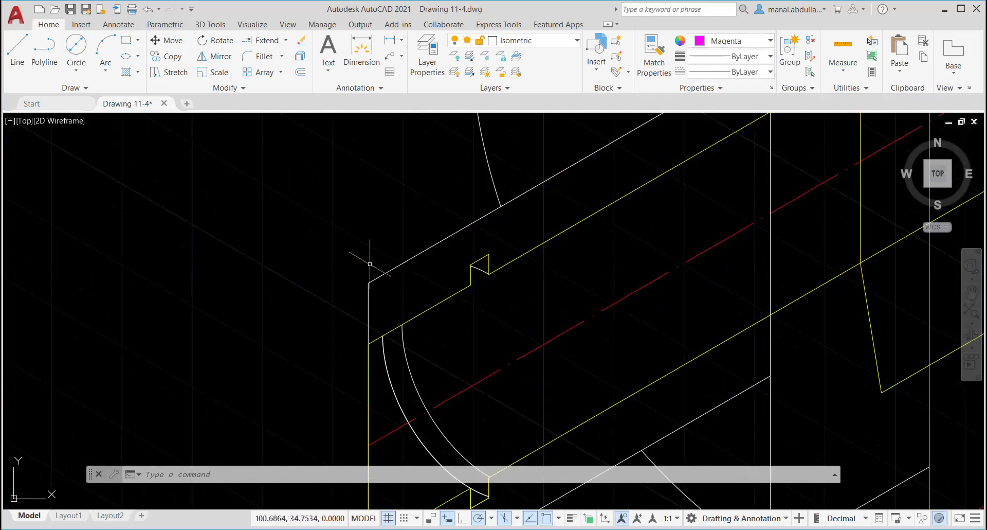
{"action": "left_click", "coordinate": [23, 51]}
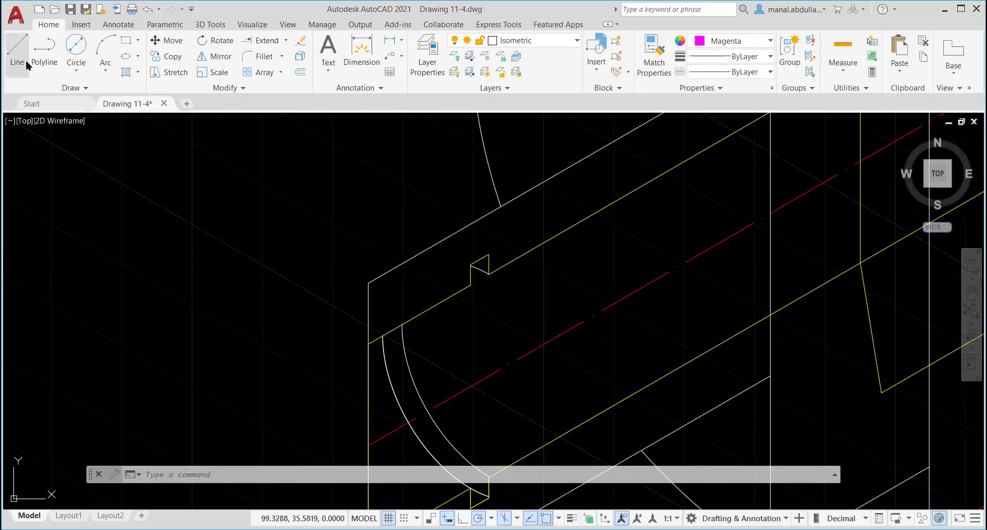
{"action": "left_click", "coordinate": [368, 282]}
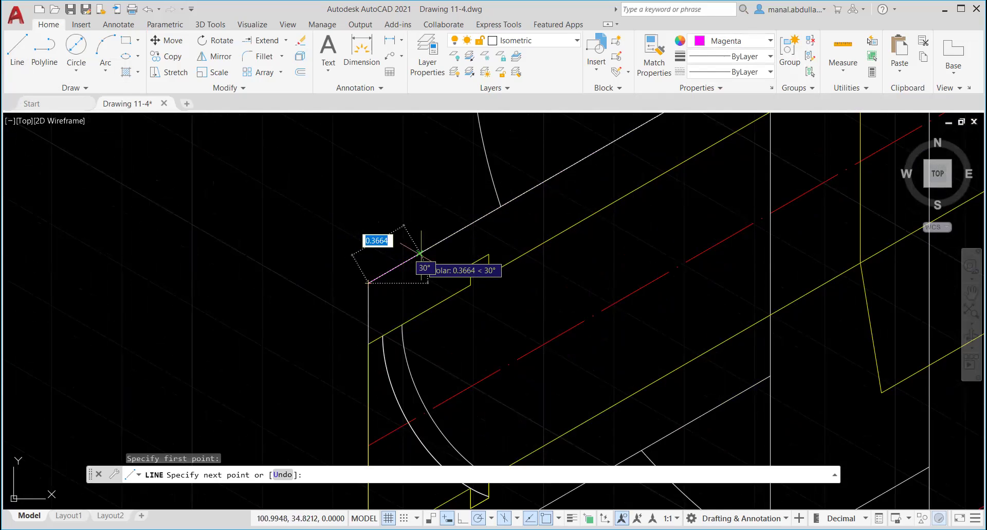
{"action": "type", "text": ".125"}
{"action": "key", "text": "Return"}
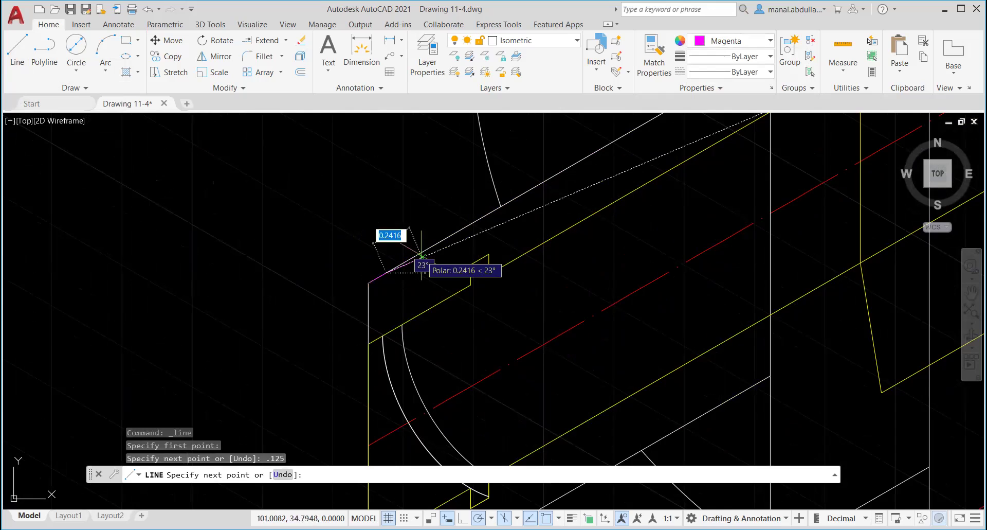
{"action": "key", "text": "Return"}
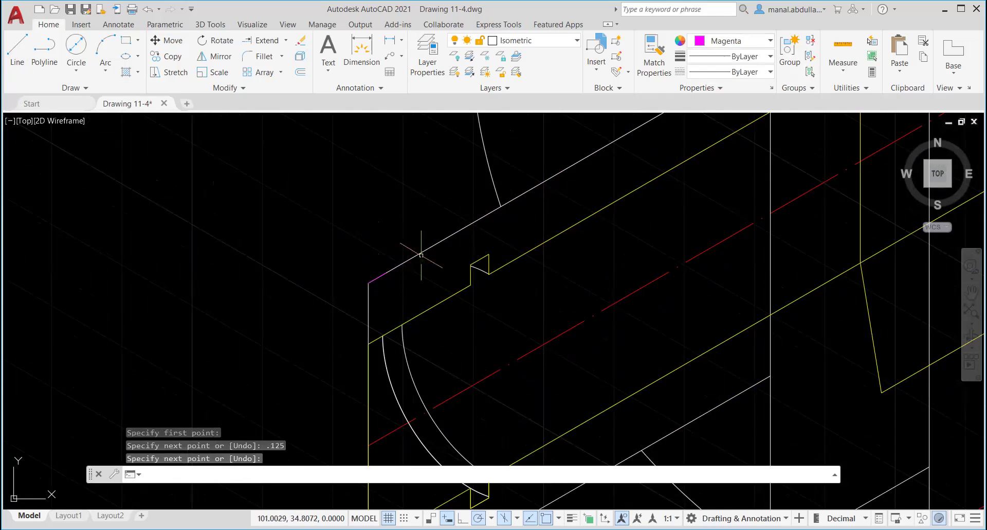
Draw a vertical magenta line 1.25 long down the left end face from the same upper corner.
{"action": "key", "text": "Return"}
{"action": "left_click", "coordinate": [368, 283]}
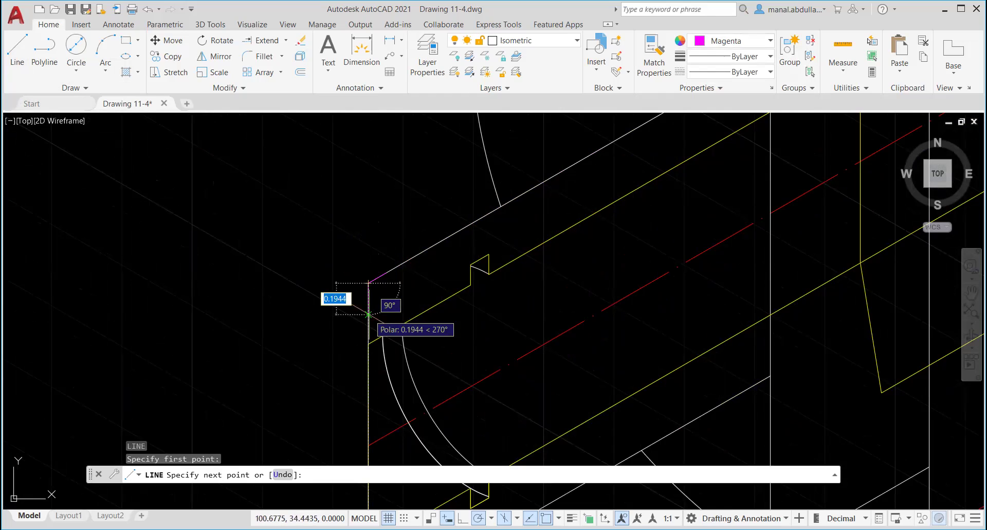
{"action": "type", "text": "1.25"}
{"action": "key", "text": "Return"}
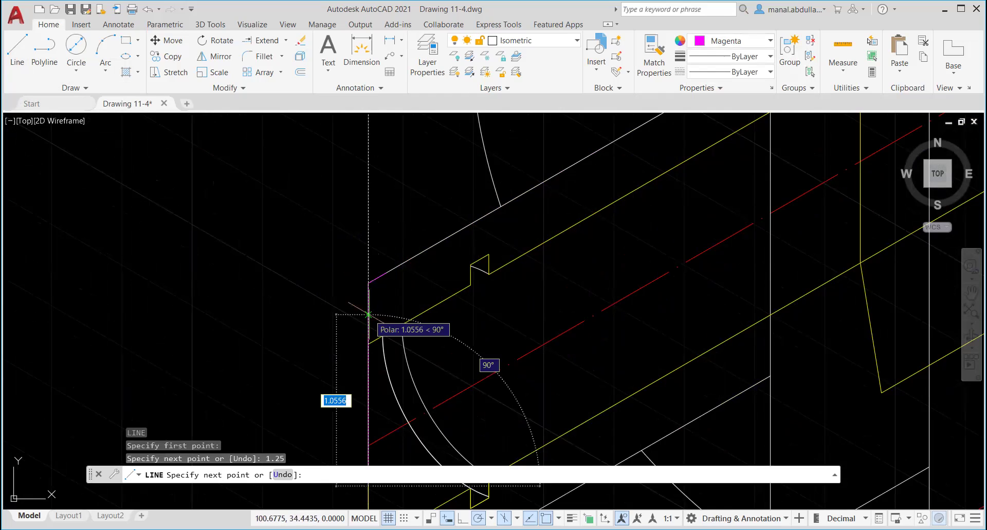
{"action": "key", "text": "Return"}
Draw the upper chamfer line from the end of the 0.125 line to the left end face just below the corner.
{"action": "scroll", "coordinate": [441, 292], "scroll_direction": "down", "scroll_amount": 2}
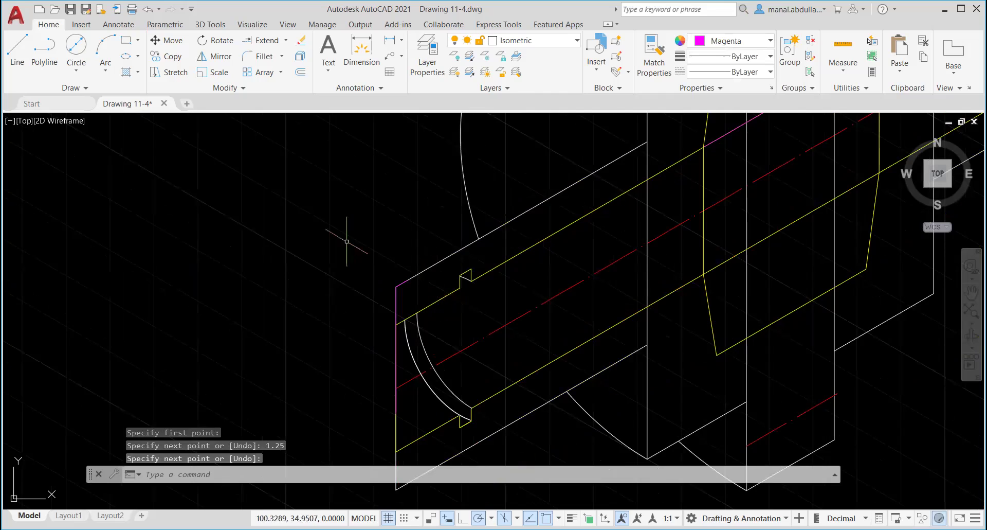
{"action": "left_click", "coordinate": [18, 51]}
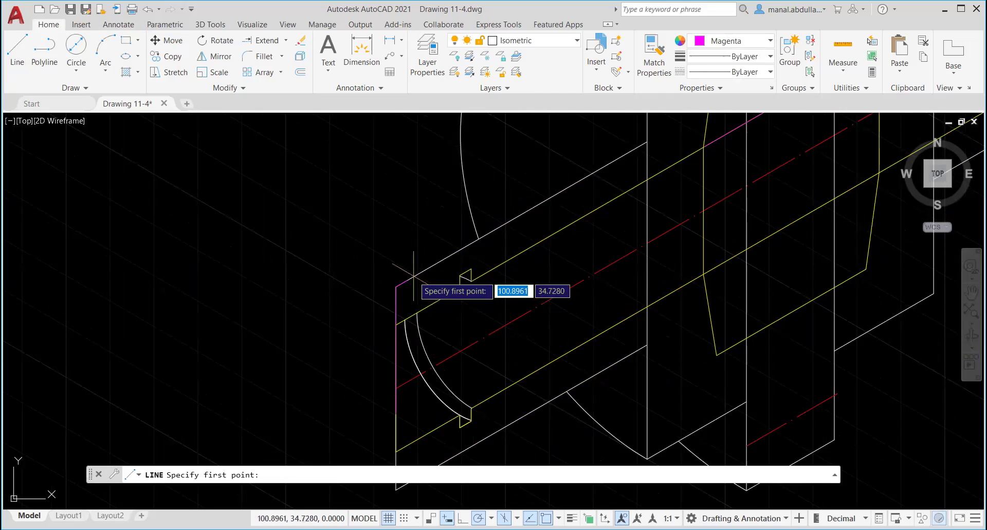
{"action": "left_click", "coordinate": [407, 291]}
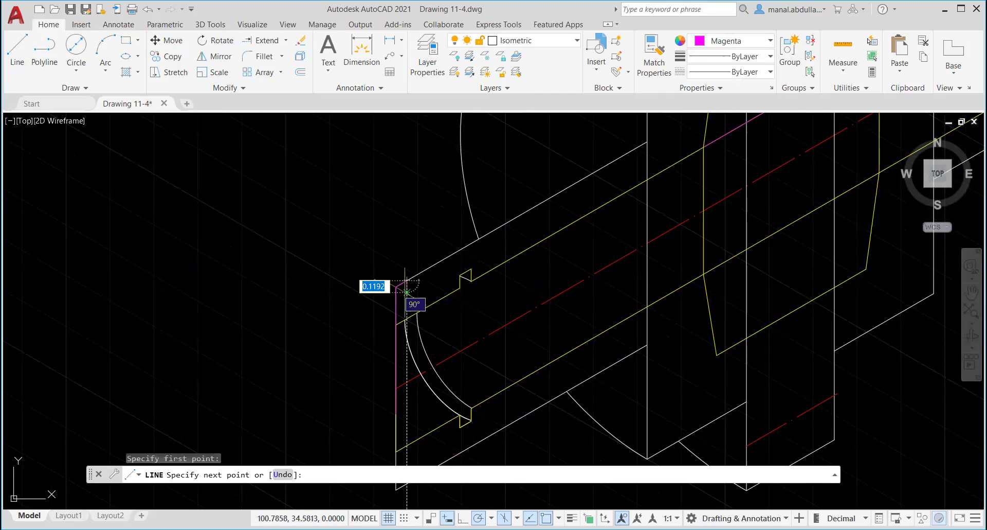
{"action": "left_click", "coordinate": [396, 300]}
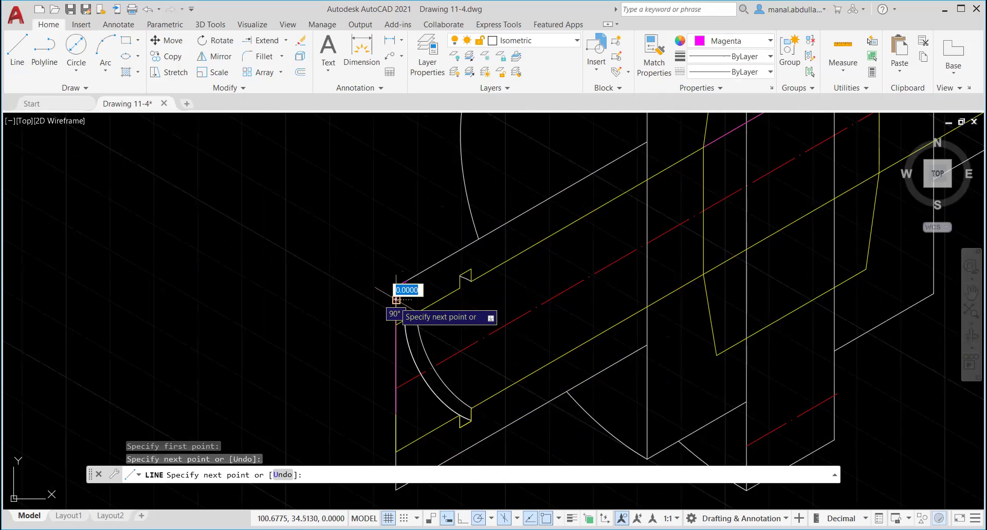
{"action": "key", "text": "Return"}
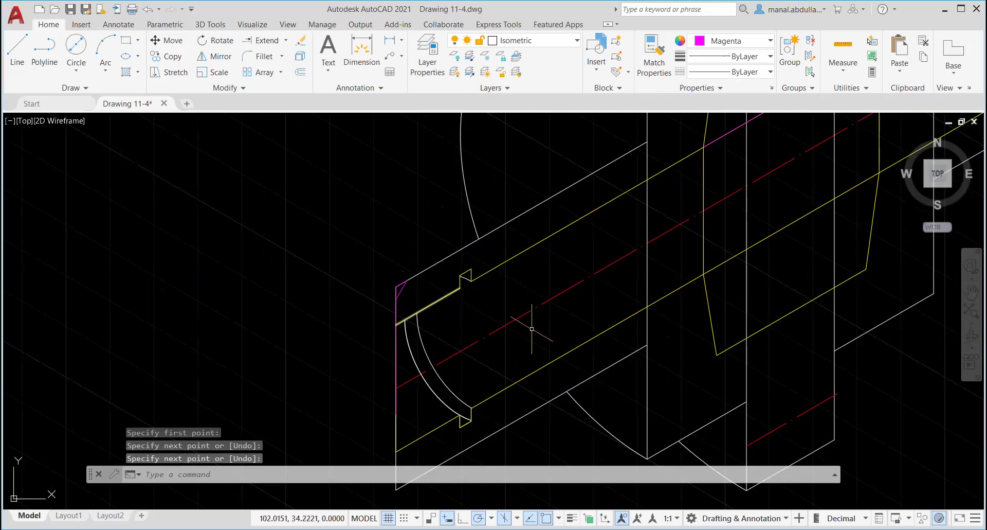
Draw a 0.125 line from the shaft's lower left corner along its bottom edge.
{"action": "scroll", "coordinate": [532, 328], "scroll_direction": "down", "scroll_amount": 3}
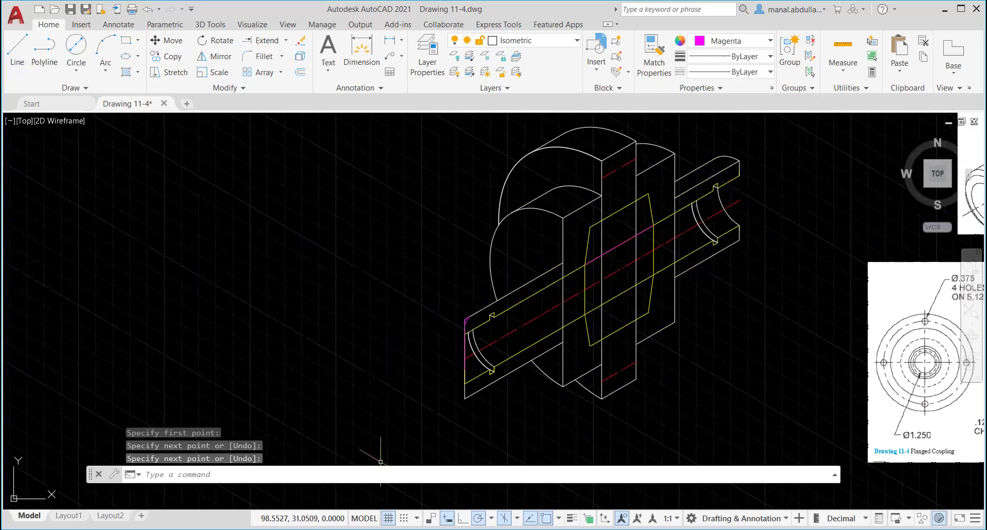
{"action": "middle_click_drag", "start_coordinate": [522, 401], "coordinate": [363, 367]}
{"action": "scroll", "coordinate": [363, 367], "scroll_direction": "up", "scroll_amount": 4}
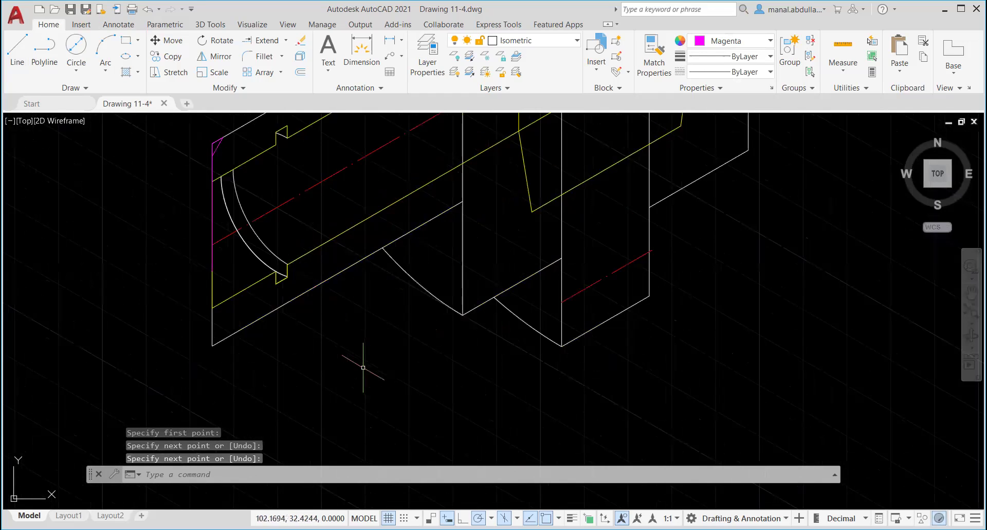
{"action": "left_click", "coordinate": [17, 62]}
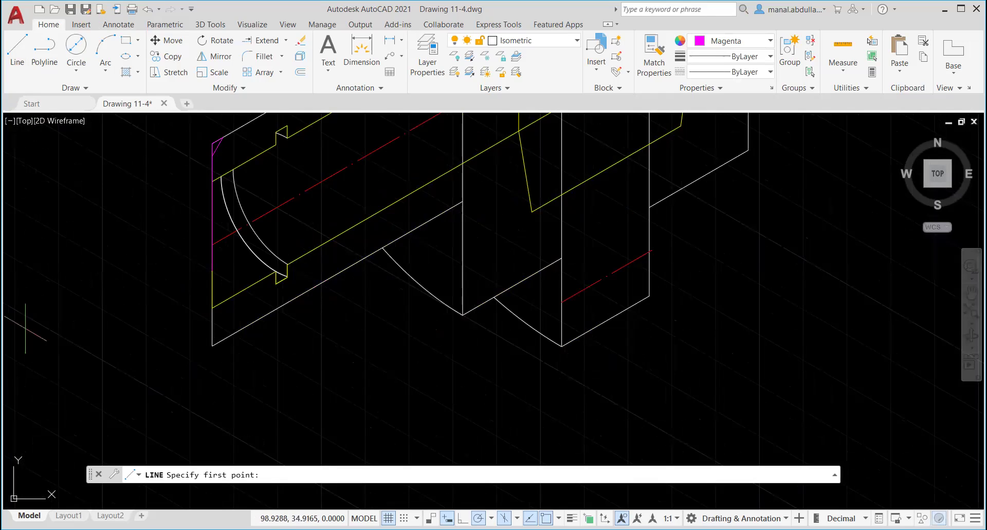
{"action": "left_click", "coordinate": [212, 345]}
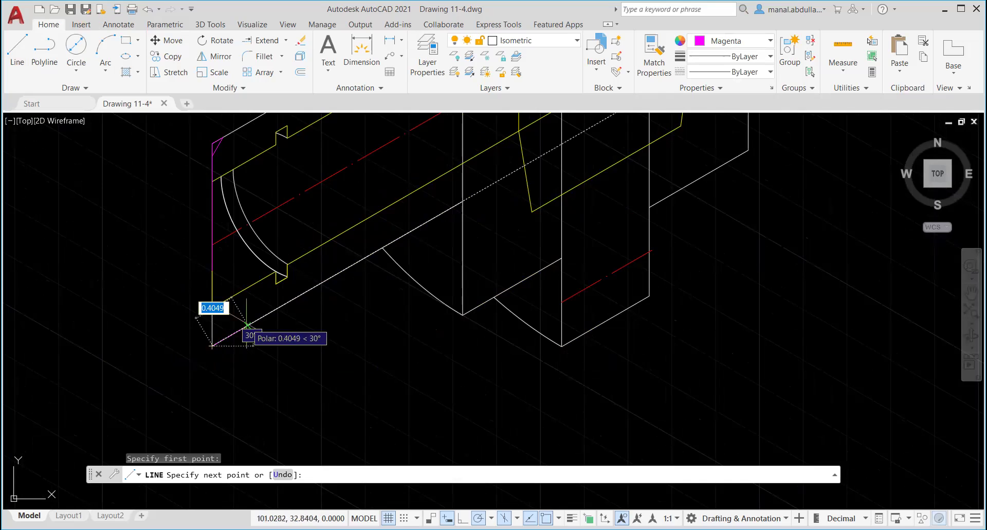
{"action": "type", "text": ".125"}
{"action": "key", "text": "Return"}
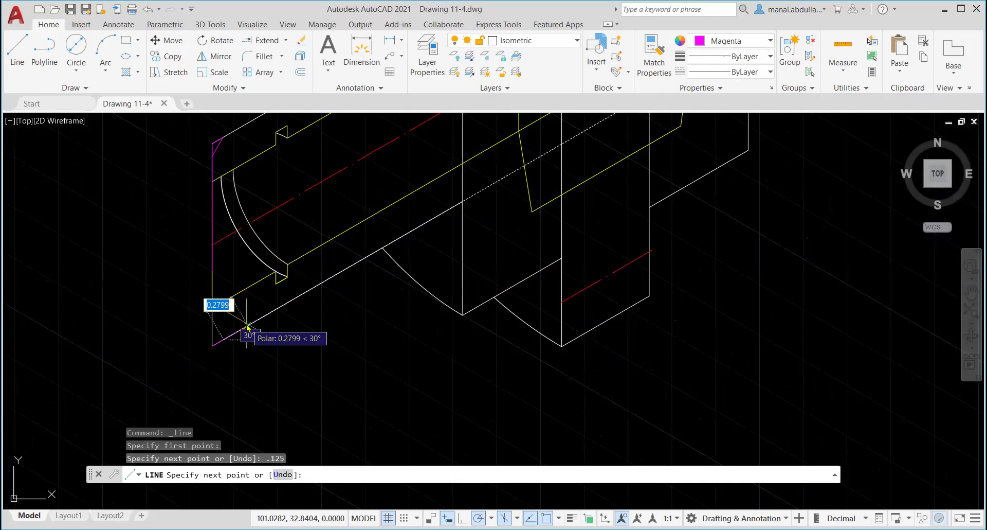
{"action": "key", "text": "Return"}
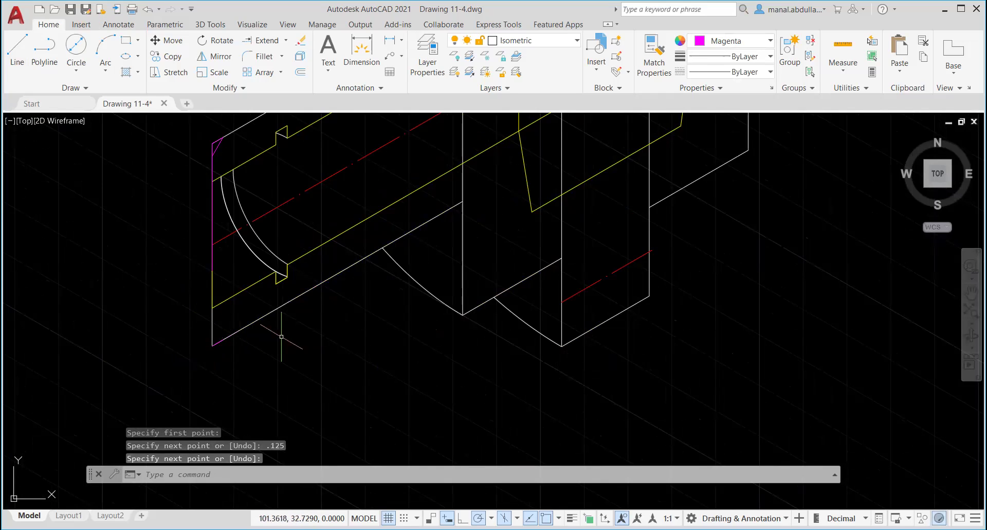
Draw a 0.125 vertical line up the left end face from the shaft's lower left corner.
{"action": "key", "text": "Return"}
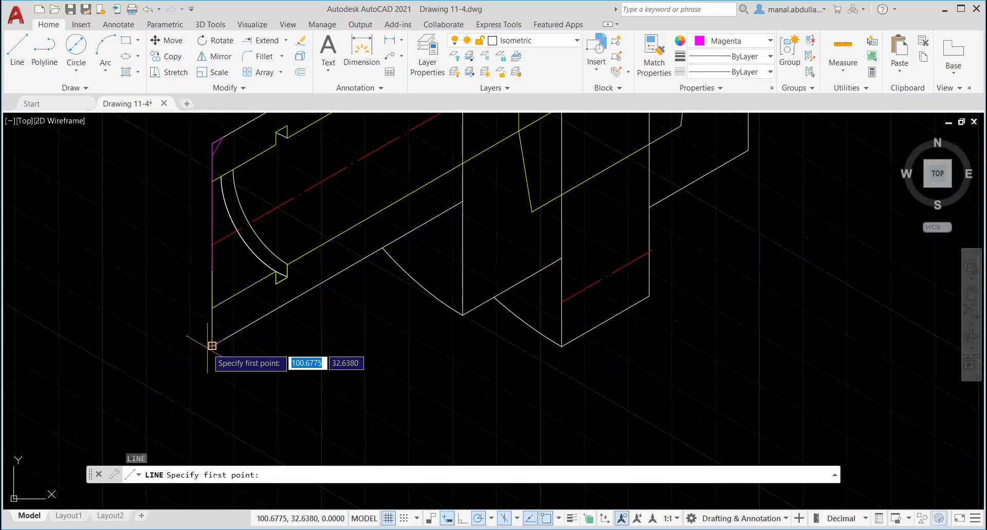
{"action": "left_click", "coordinate": [213, 345]}
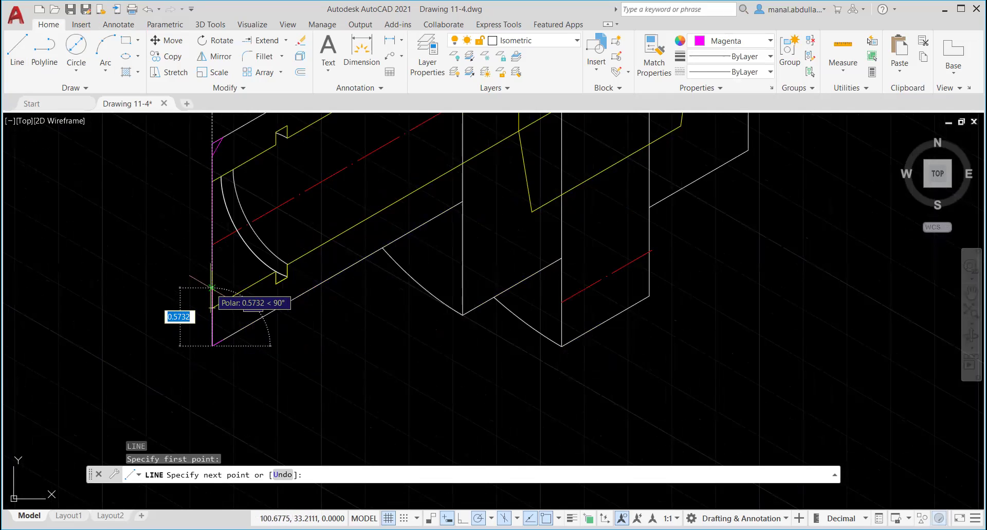
{"action": "type", "text": ".1"}
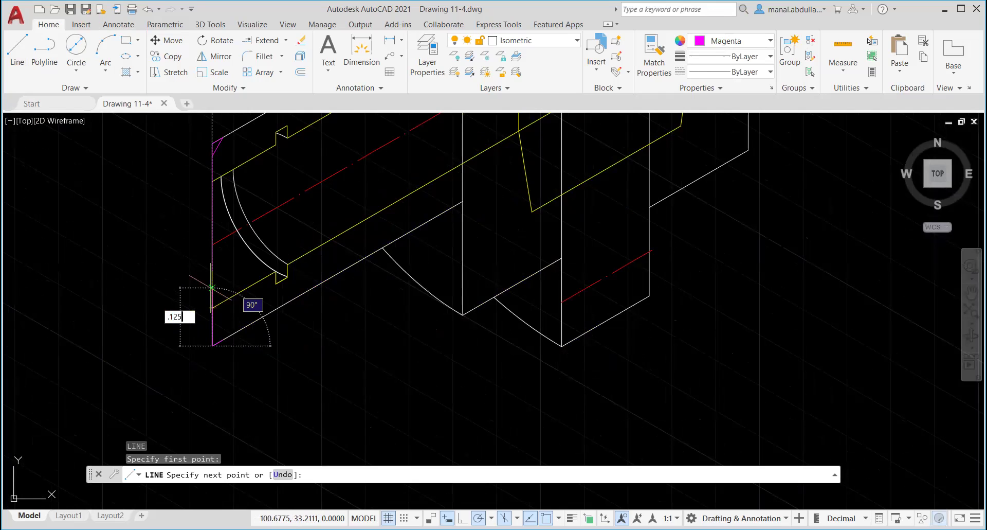
{"action": "type", "text": "25"}
{"action": "key", "text": "Return"}
{"action": "key", "text": "Return"}
Draw the lower chamfer line from the top of the 0.125 vertical line to the end of the 0.125 line on the bottom edge.
{"action": "scroll", "coordinate": [261, 345], "scroll_direction": "up", "scroll_amount": 4}
{"action": "middle_click_drag", "start_coordinate": [228, 340], "coordinate": [332, 367]}
{"action": "left_click", "coordinate": [17, 49]}
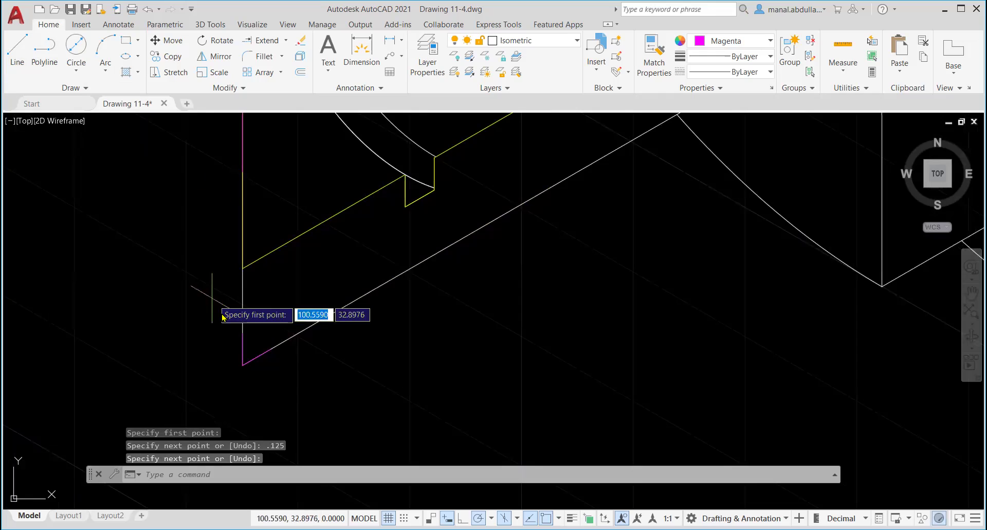
{"action": "left_click", "coordinate": [243, 333]}
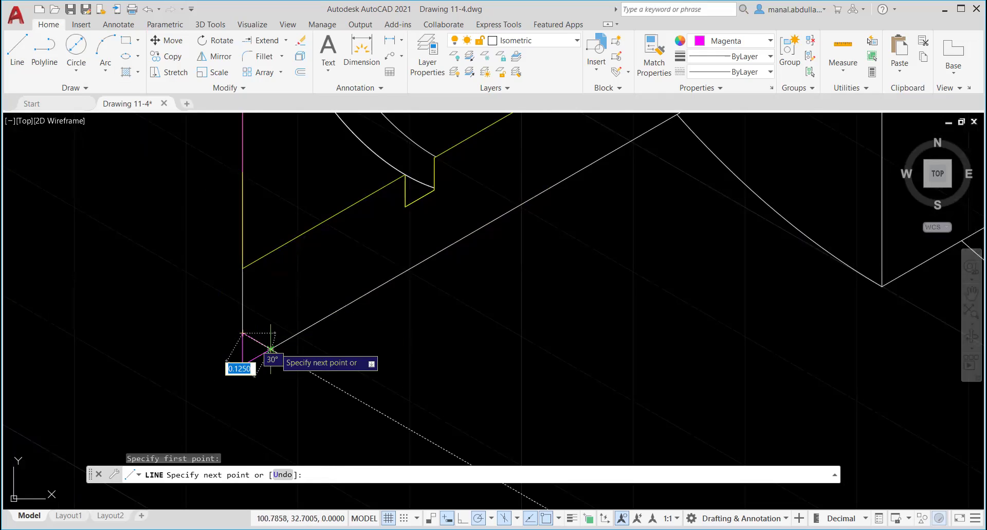
{"action": "left_click", "coordinate": [271, 349]}
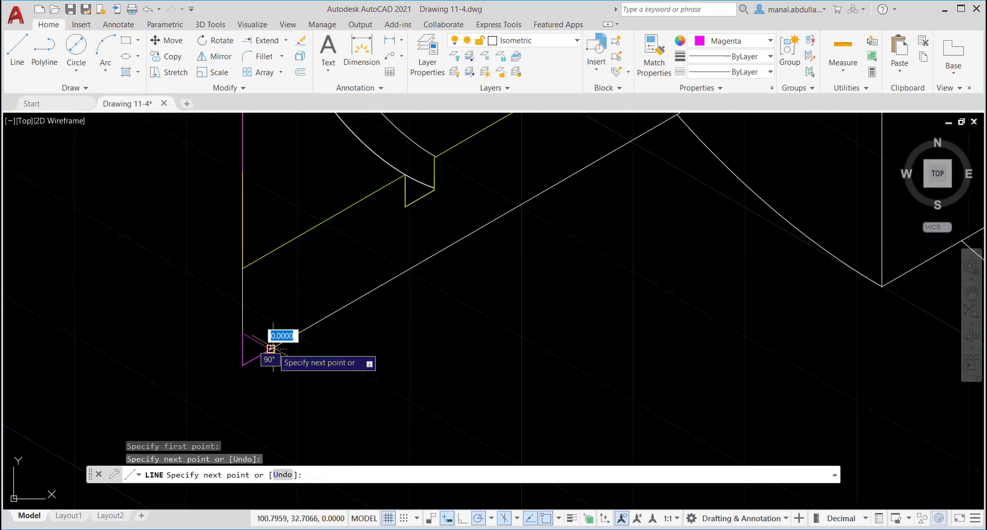
{"action": "key", "text": "Return"}
Trim away the shaft's sharp upper left corner outside the chamfer line.
{"action": "scroll", "coordinate": [364, 363], "scroll_direction": "down", "scroll_amount": 2}
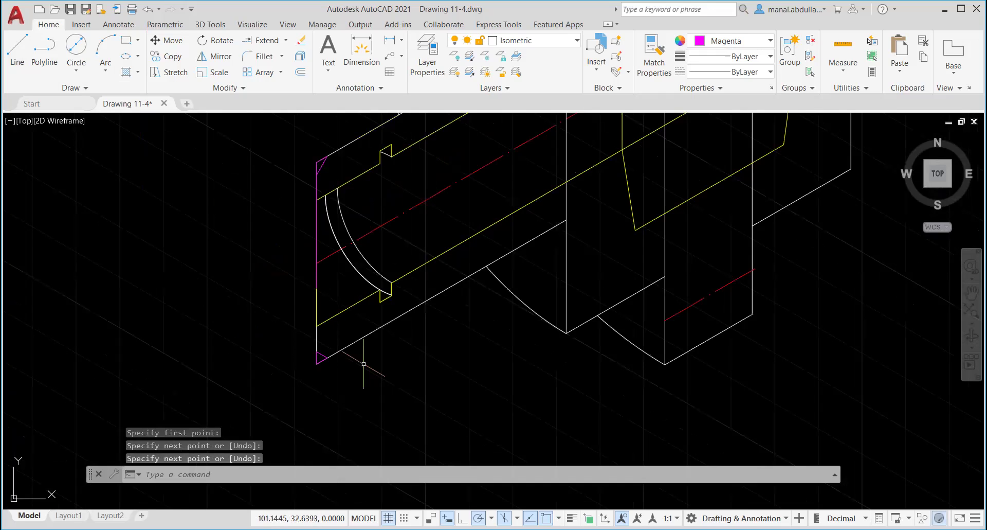
{"action": "type", "text": "tr"}
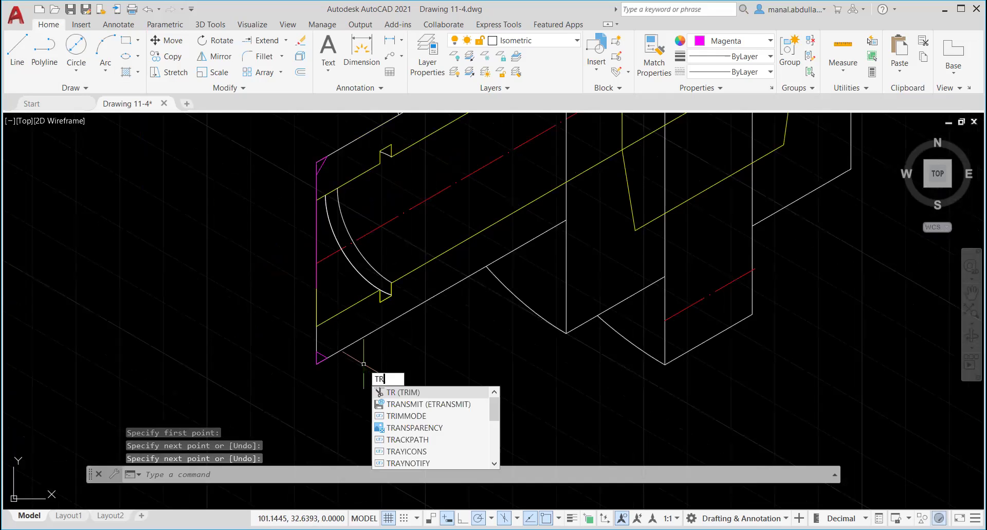
{"action": "key", "text": "Return"}
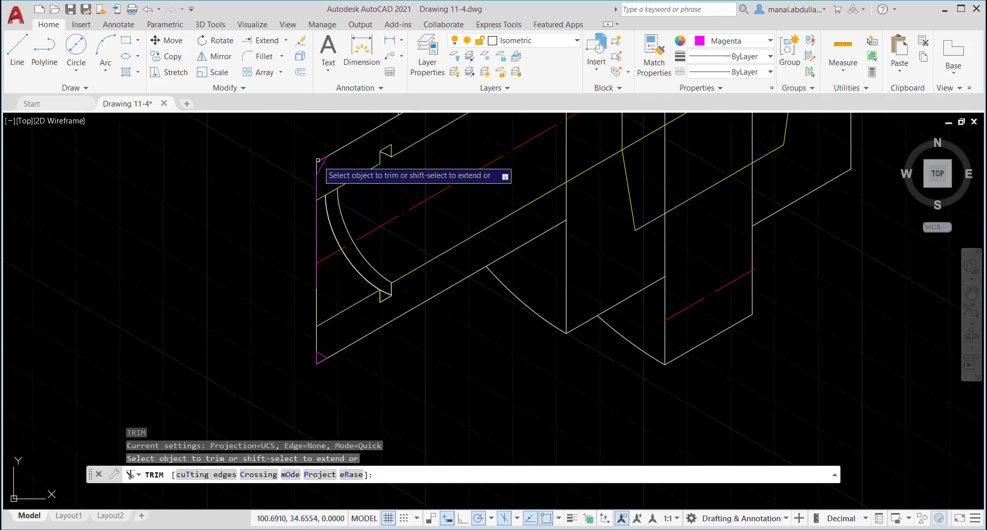
{"action": "left_click", "coordinate": [319, 162]}
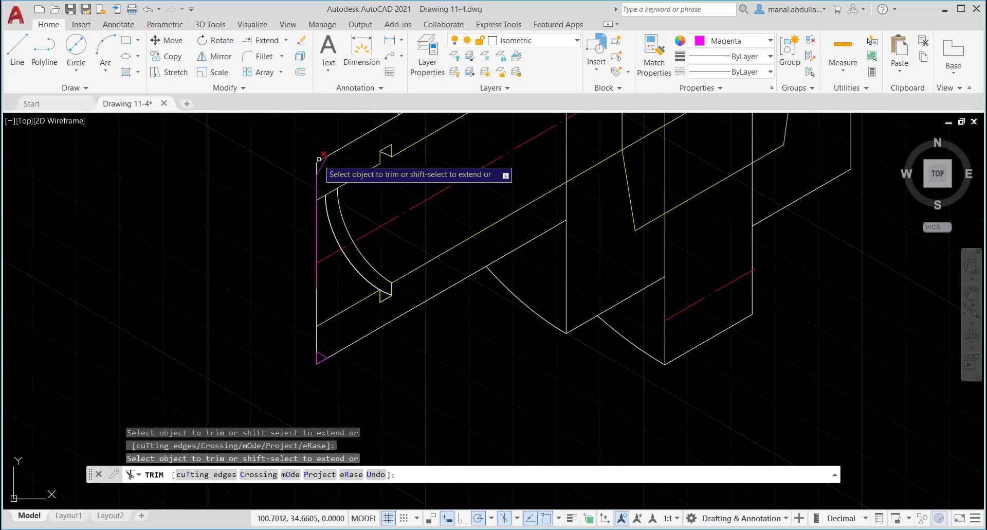
{"action": "scroll", "coordinate": [319, 160], "scroll_direction": "up", "scroll_amount": 3}
{"action": "left_click", "coordinate": [316, 155]}
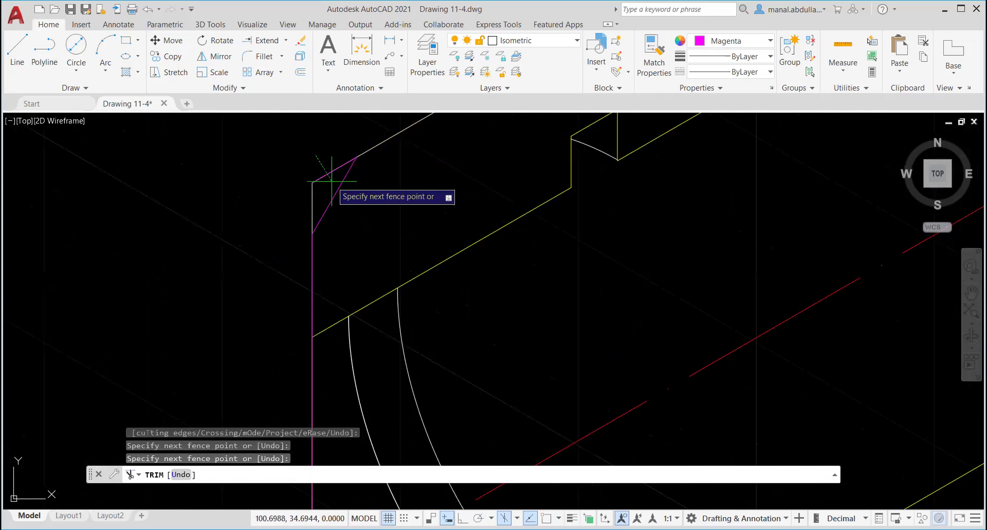
{"action": "left_click", "coordinate": [316, 203]}
{"action": "left_click", "coordinate": [324, 194]}
{"action": "left_click", "coordinate": [298, 203]}
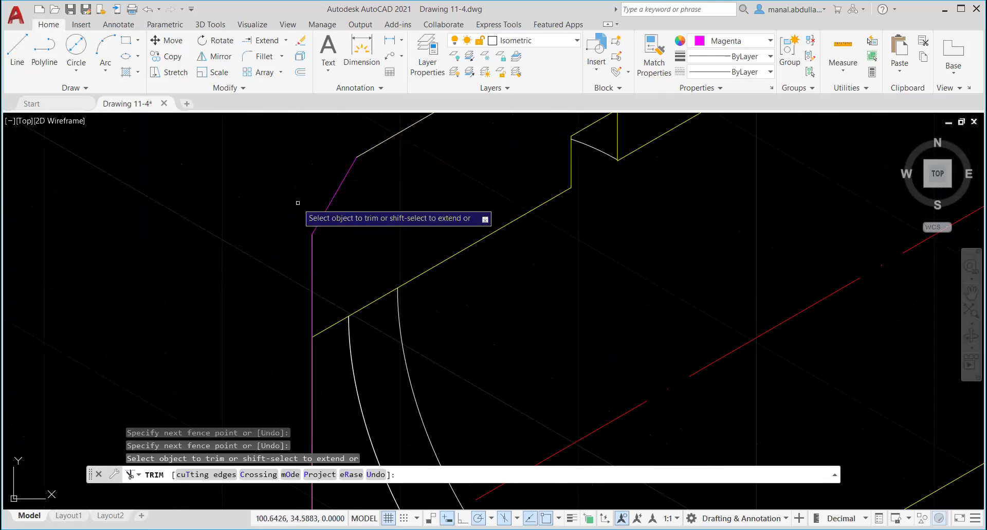
{"action": "key", "text": "Return"}
Trim away the shaft's sharp lower left corner outside the chamfer line.
{"action": "scroll", "coordinate": [369, 343], "scroll_direction": "down", "scroll_amount": 3}
{"action": "middle_click_drag", "start_coordinate": [373, 364], "coordinate": [326, 183]}
{"action": "scroll", "coordinate": [317, 313], "scroll_direction": "up", "scroll_amount": 2}
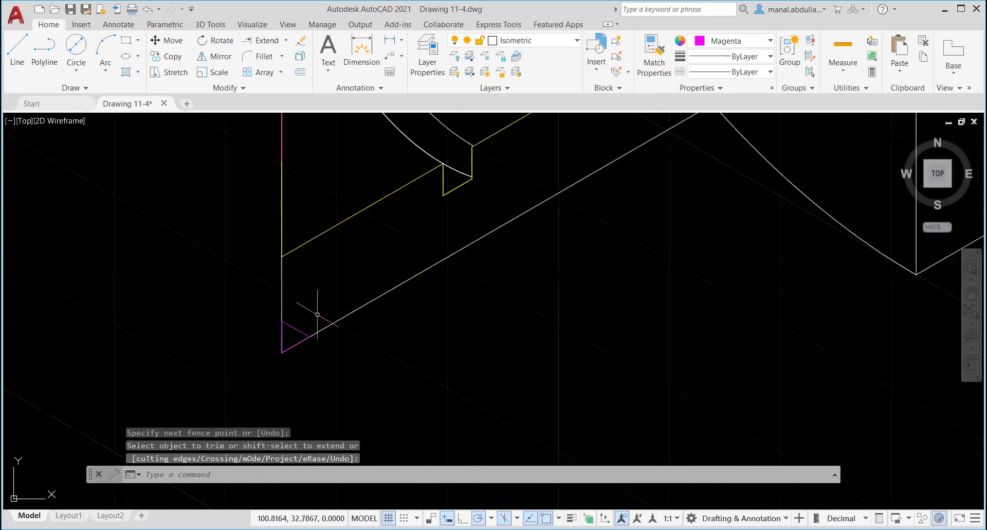
{"action": "key", "text": "space"}
{"action": "left_click", "coordinate": [313, 363]}
{"action": "left_click", "coordinate": [275, 331]}
{"action": "key", "text": "Return"}
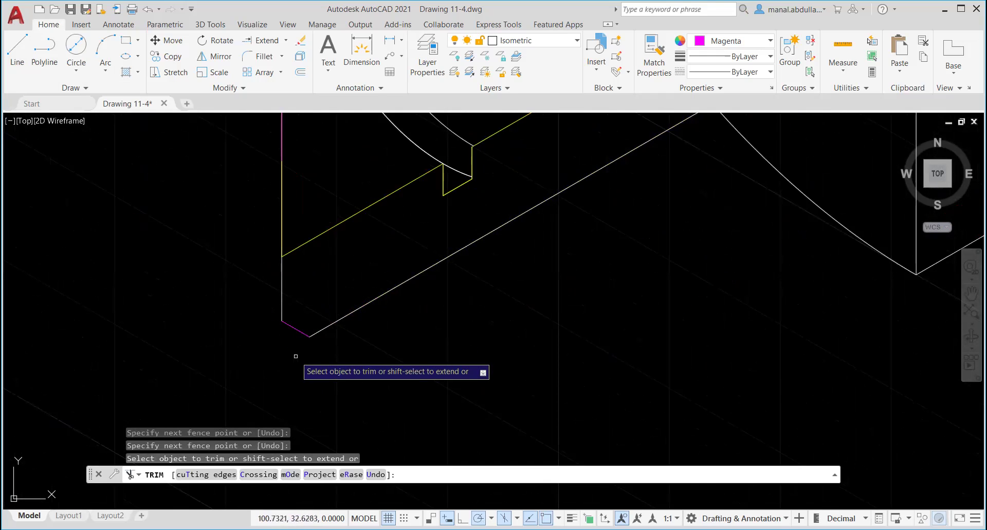
{"action": "key", "text": "Return"}
Set the drawing colour to ByLayer and draw an isocircle centred on the left end face's centreline, reaching the upper chamfer corner.
{"action": "scroll", "coordinate": [479, 352], "scroll_direction": "down", "scroll_amount": 3}
{"action": "scroll", "coordinate": [503, 349], "scroll_direction": "up", "scroll_amount": 3}
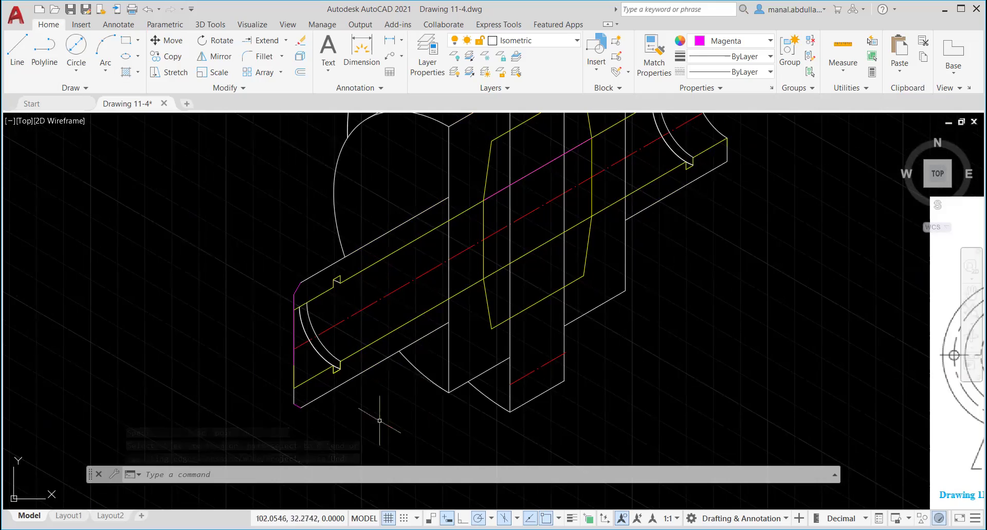
{"action": "left_click", "coordinate": [767, 42]}
{"action": "left_click", "coordinate": [746, 58]}
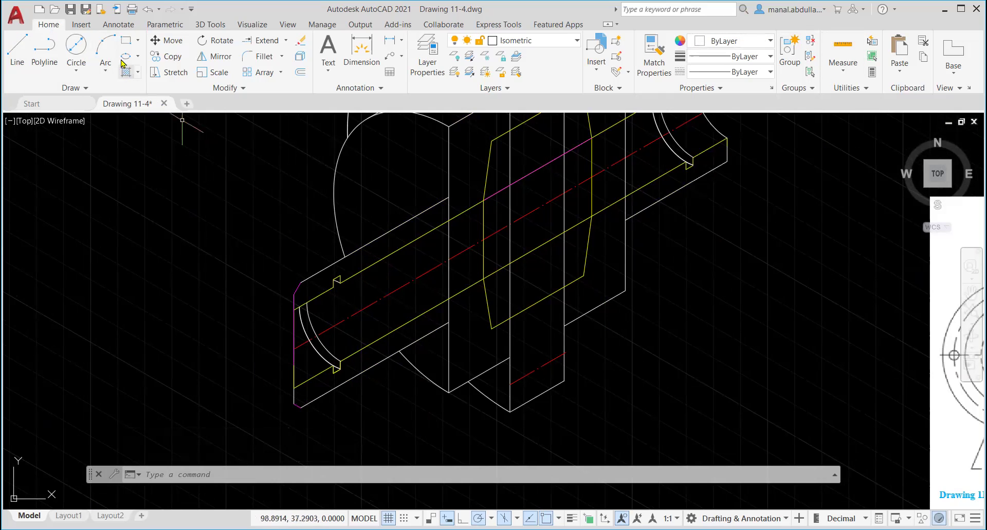
{"action": "left_click", "coordinate": [138, 57]}
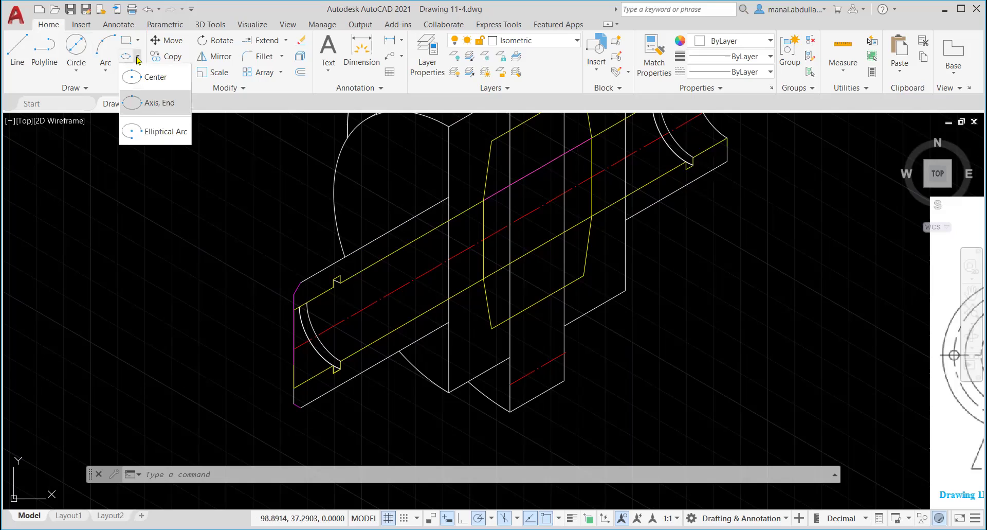
{"action": "left_click", "coordinate": [152, 104]}
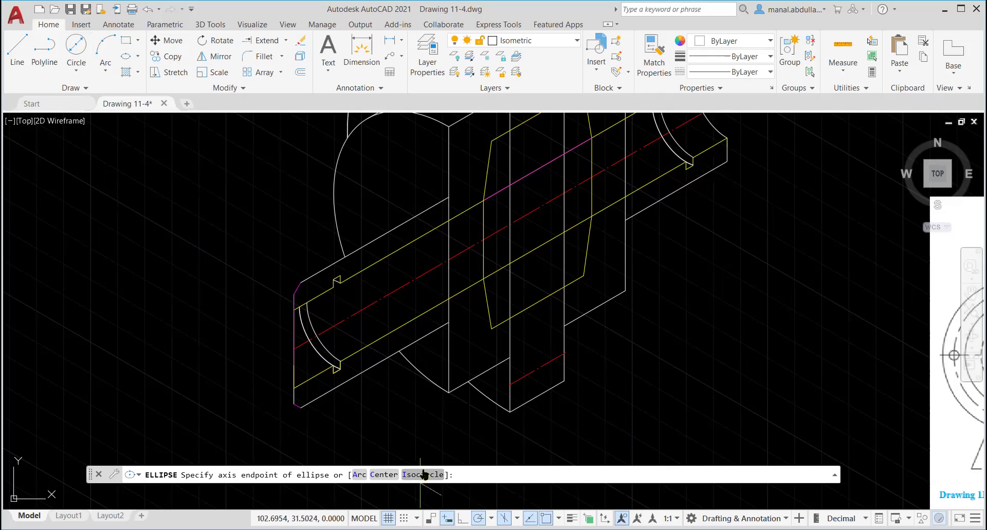
{"action": "left_click", "coordinate": [425, 474]}
{"action": "left_click", "coordinate": [294, 348]}
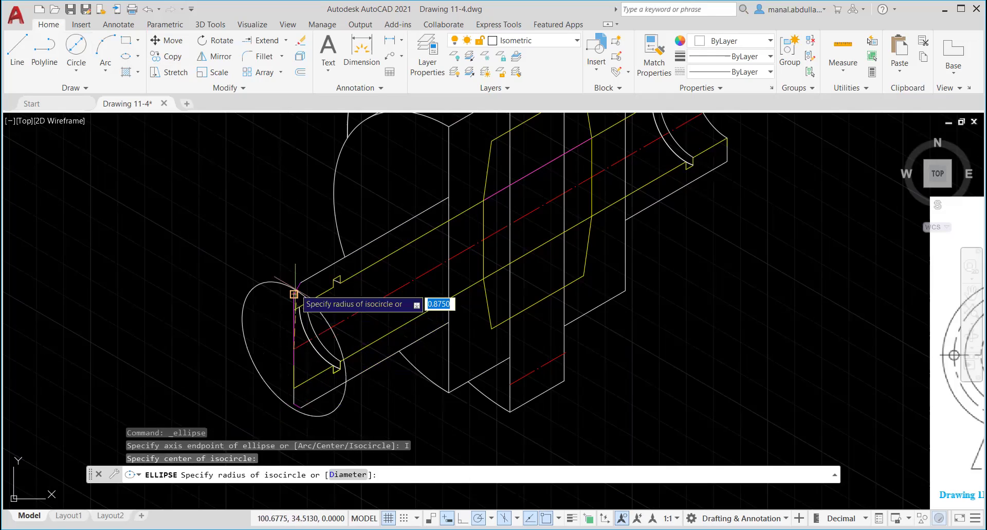
{"action": "left_click", "coordinate": [293, 291]}
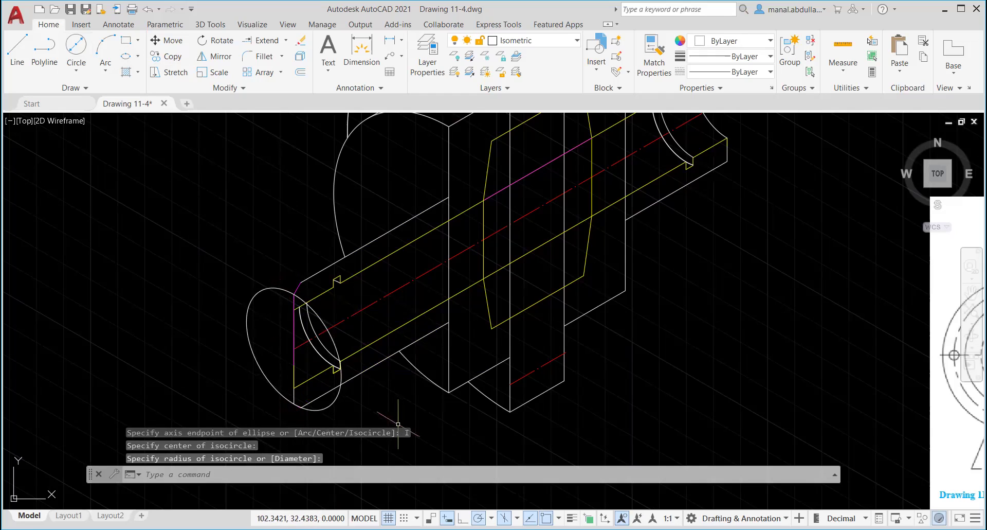
{"action": "type", "text": "TR"}
{"action": "key", "text": "Return"}
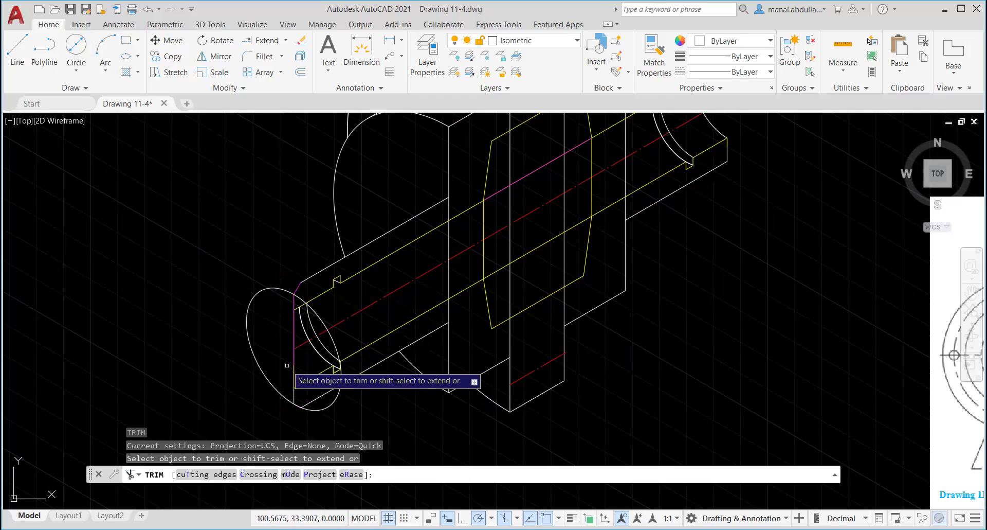
{"action": "left_click", "coordinate": [294, 340]}
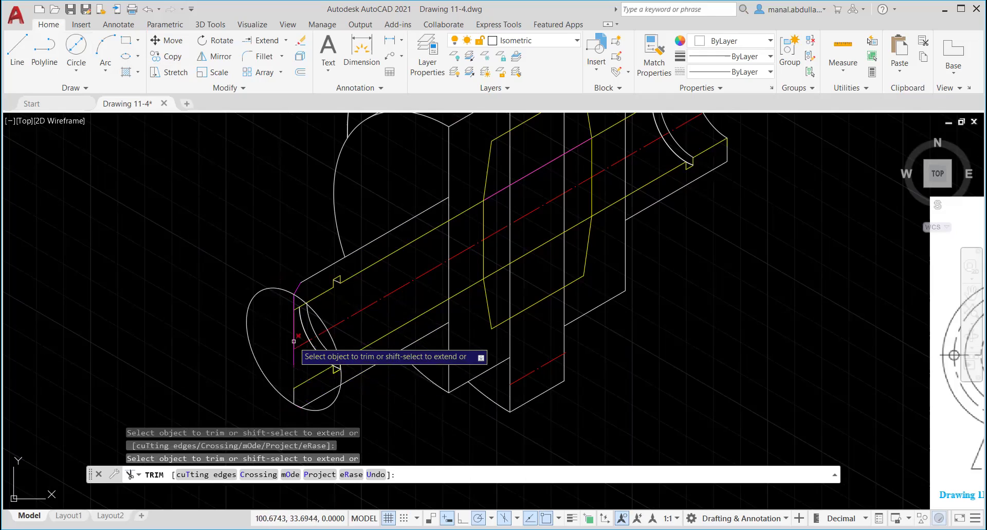
{"action": "key", "text": "Escape"}
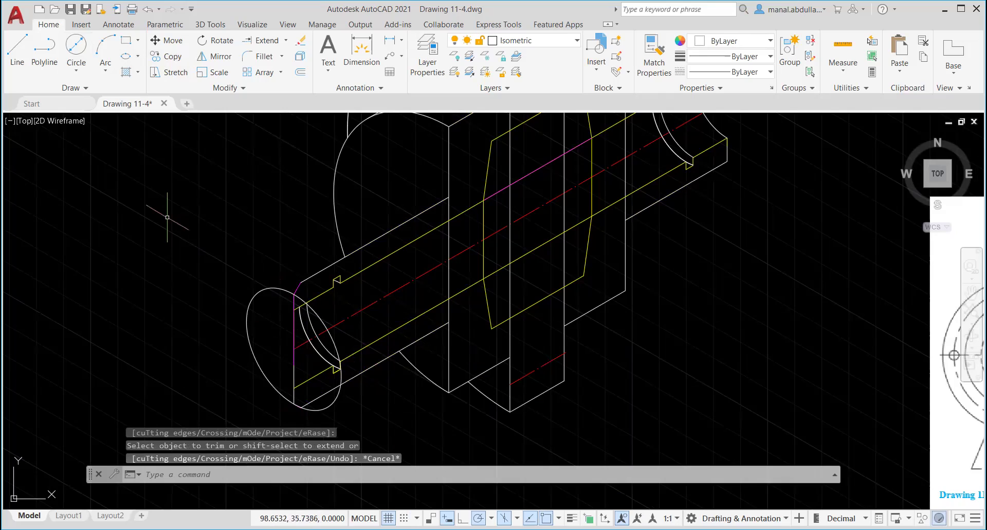
Trim the isocircle's right half using the left end face's vertical lines as cutting edges.
{"action": "key", "text": "Return"}
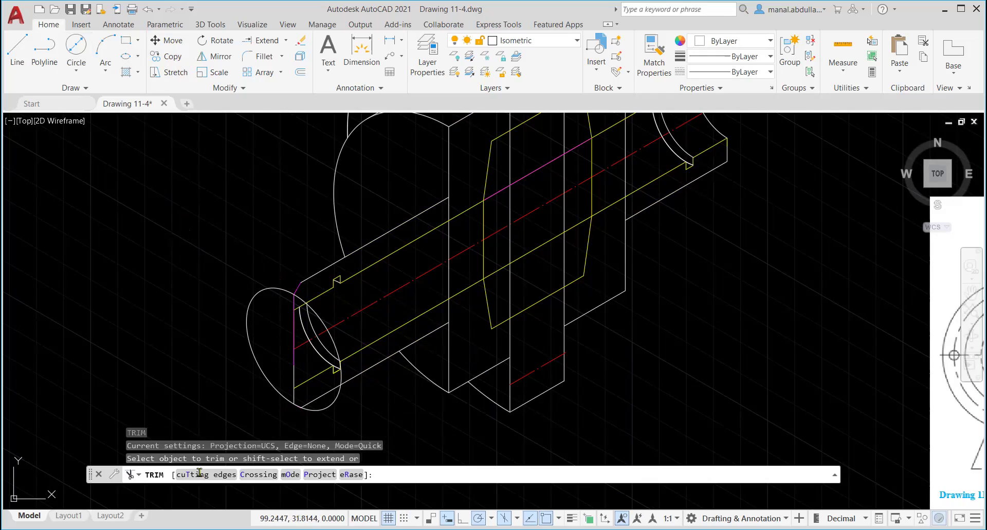
{"action": "type", "text": "T"}
{"action": "key", "text": "Return"}
{"action": "left_click", "coordinate": [295, 376]}
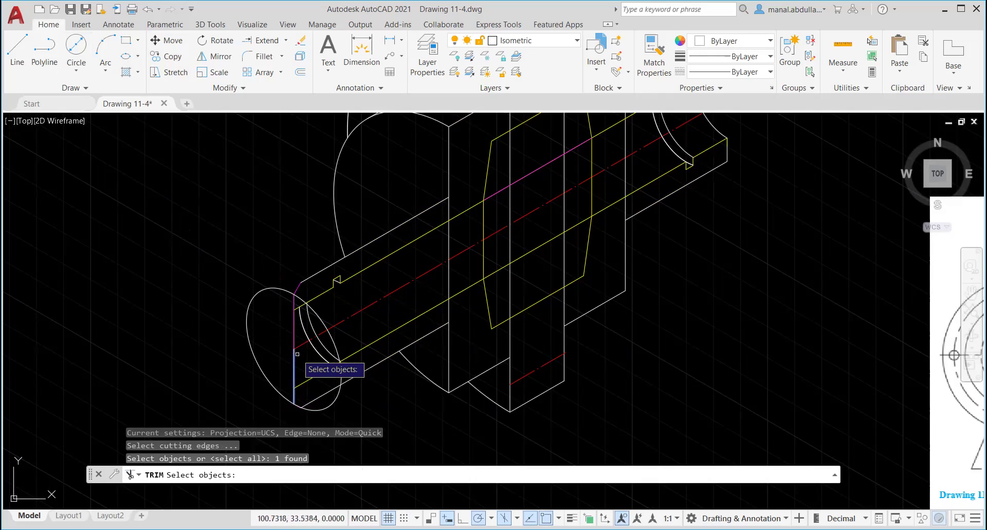
{"action": "left_click", "coordinate": [289, 334]}
{"action": "left_click", "coordinate": [308, 324]}
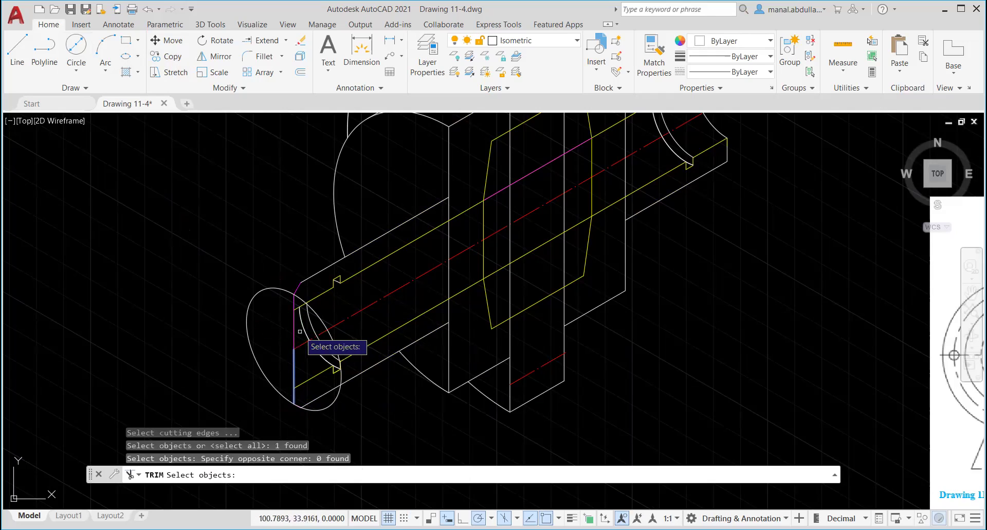
{"action": "left_click", "coordinate": [292, 299]}
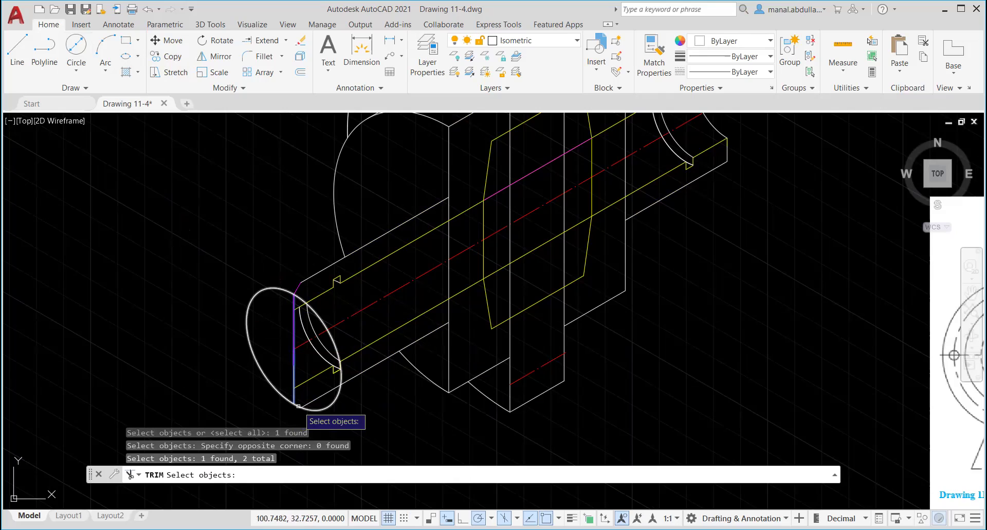
{"action": "key", "text": "Return"}
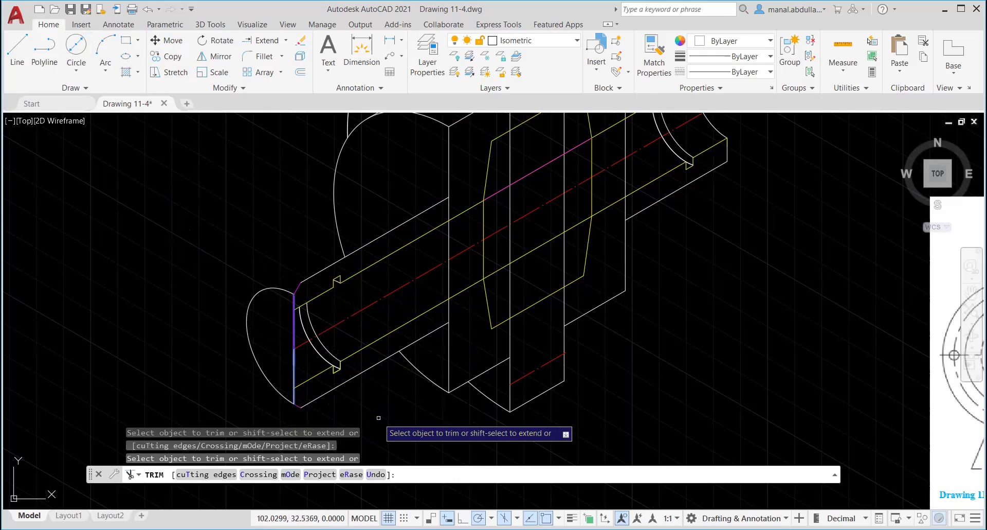
{"action": "key", "text": "Return"}
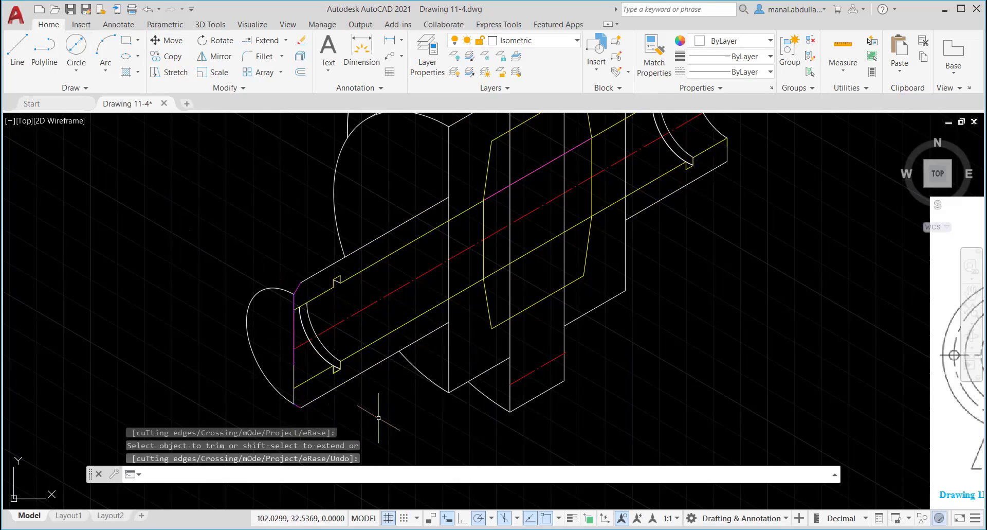
Draw an isocircle centred on the shaft's centreline at the chamfer's inner edge, reaching the chamfer line's outer upper corner.
{"action": "left_click", "coordinate": [140, 60]}
{"action": "left_click", "coordinate": [146, 101]}
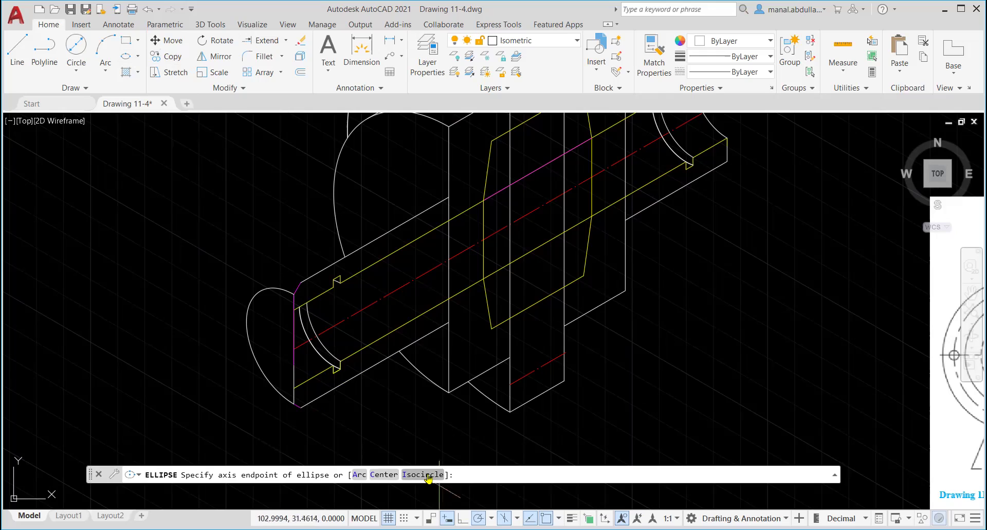
{"action": "left_click", "coordinate": [423, 474]}
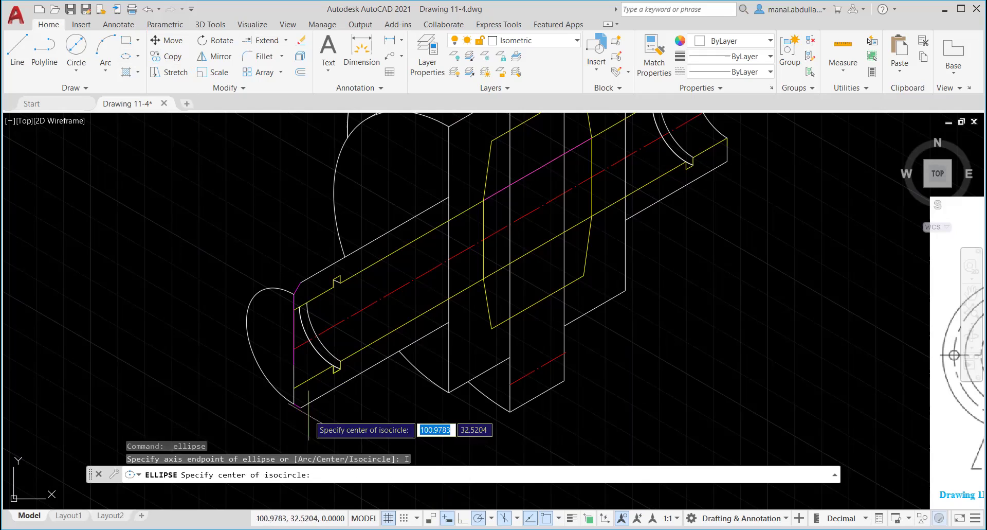
{"action": "left_click", "coordinate": [301, 344]}
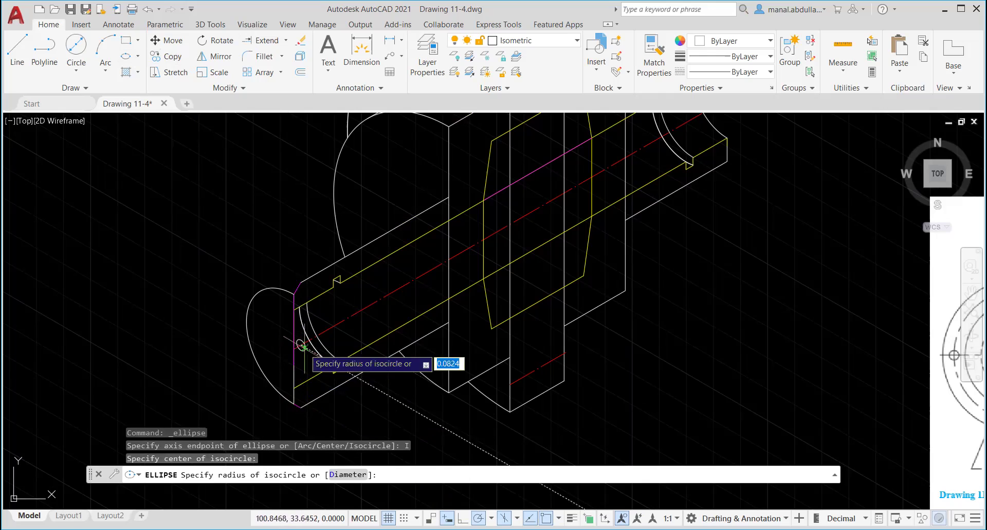
{"action": "left_click", "coordinate": [302, 280]}
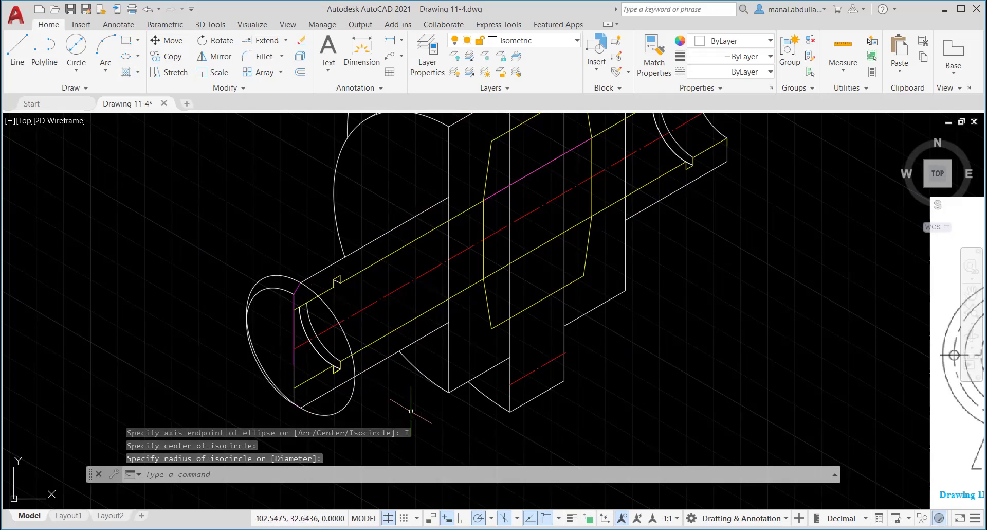
Trim the outer chamfer isocircle's right half using the upper chamfer line and the left end face's vertical lines as cutting edges.
{"action": "type", "text": "tr"}
{"action": "key", "text": "Return"}
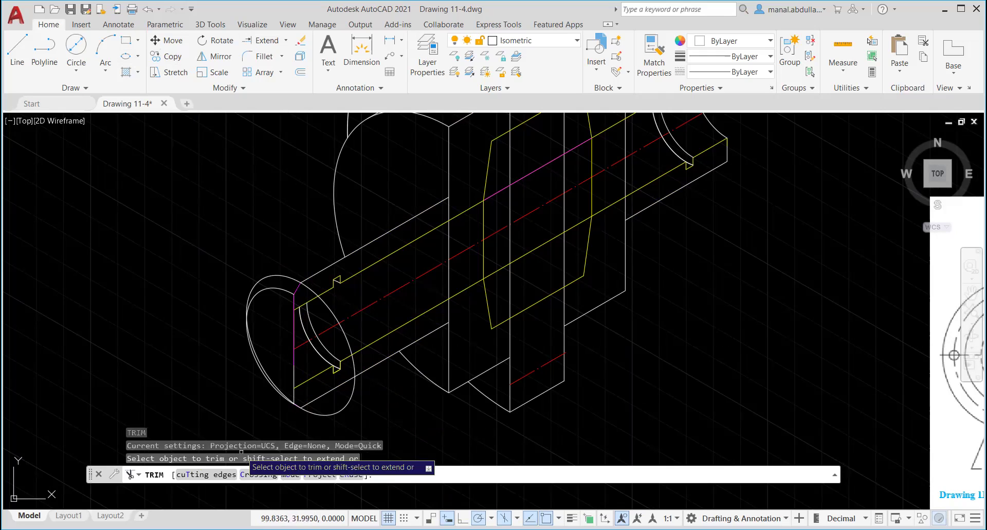
{"action": "left_click", "coordinate": [202, 474]}
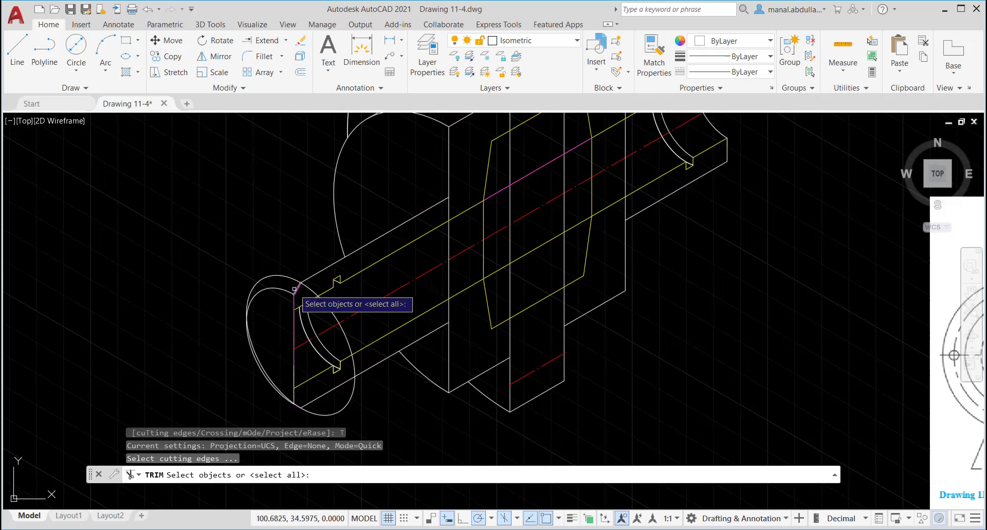
{"action": "left_click", "coordinate": [293, 305]}
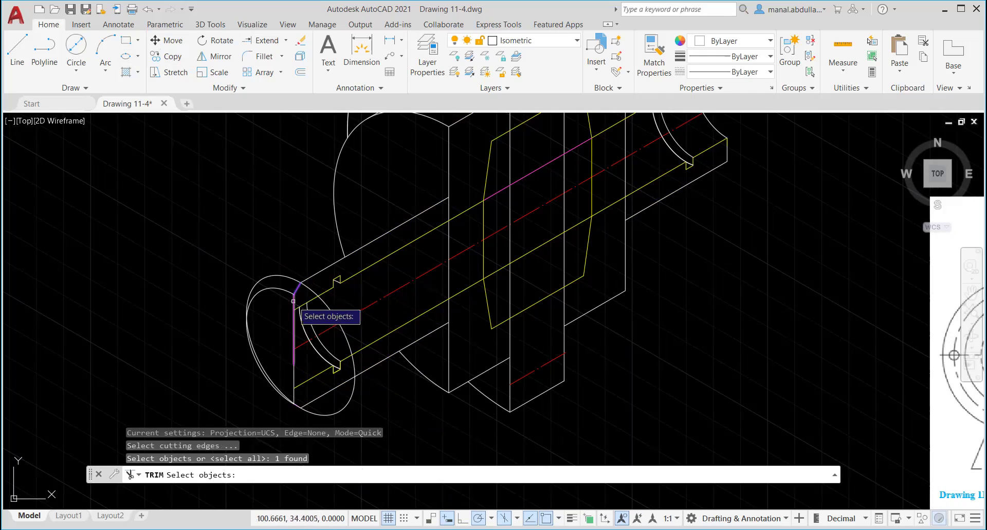
{"action": "left_click", "coordinate": [294, 308]}
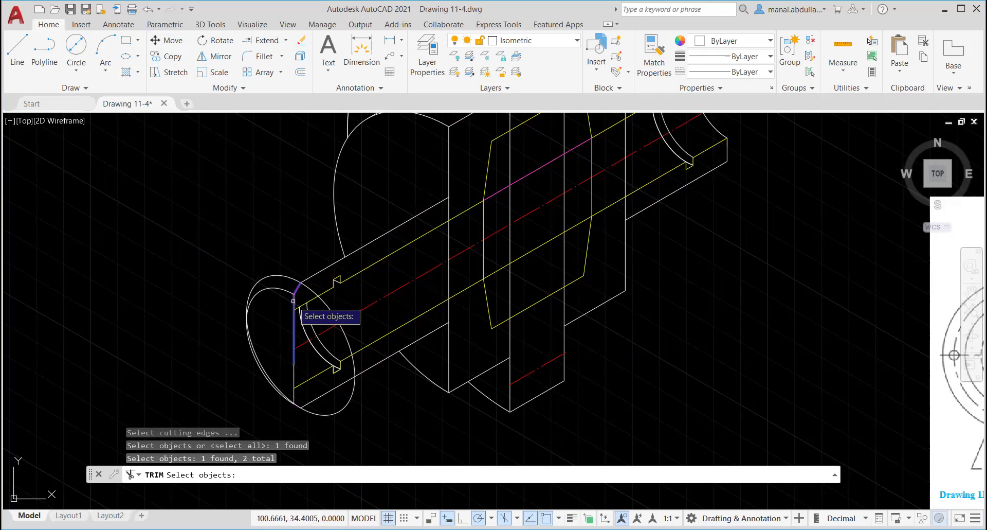
{"action": "left_click", "coordinate": [293, 381]}
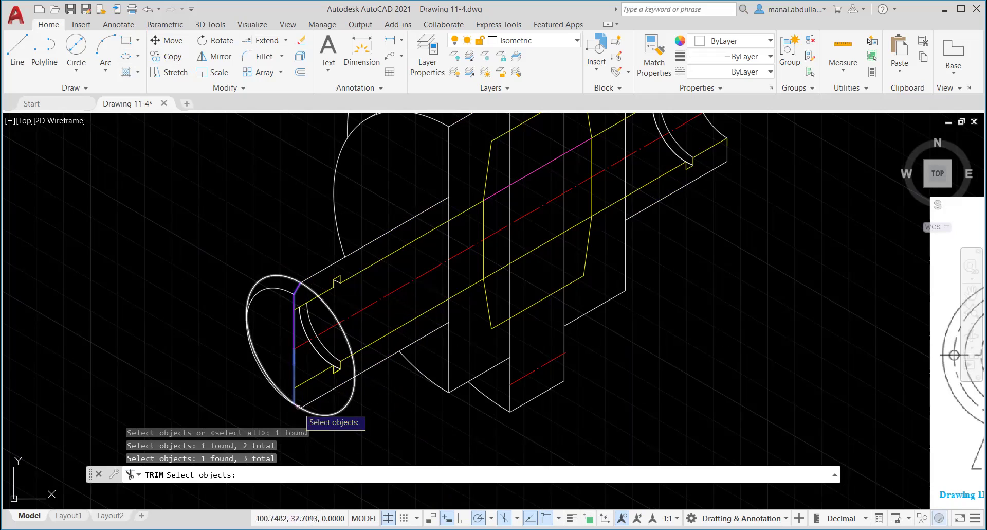
{"action": "key", "text": "Return"}
{"action": "left_click", "coordinate": [353, 392]}
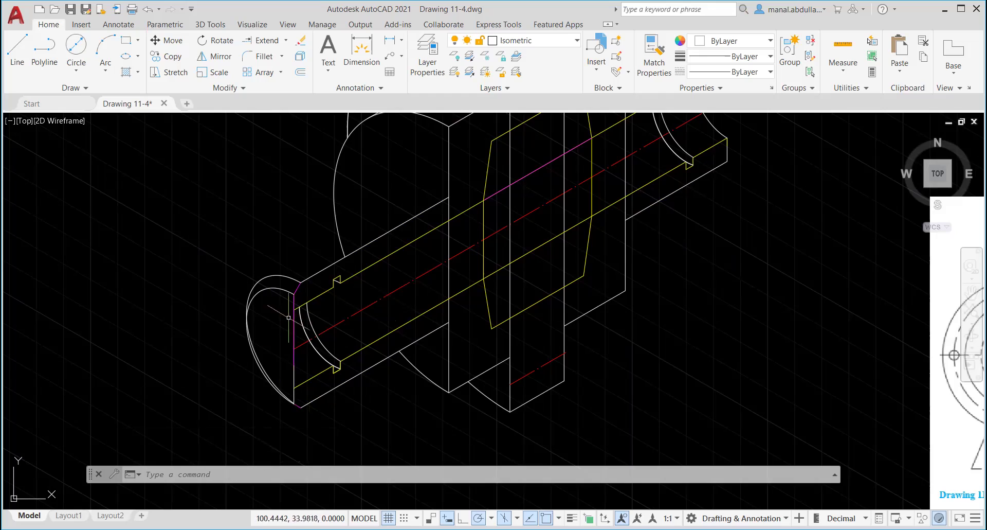
Draw the bore isocircle centred on the left end face's centreline, reaching the bore's upper edge.
{"action": "left_click", "coordinate": [138, 56]}
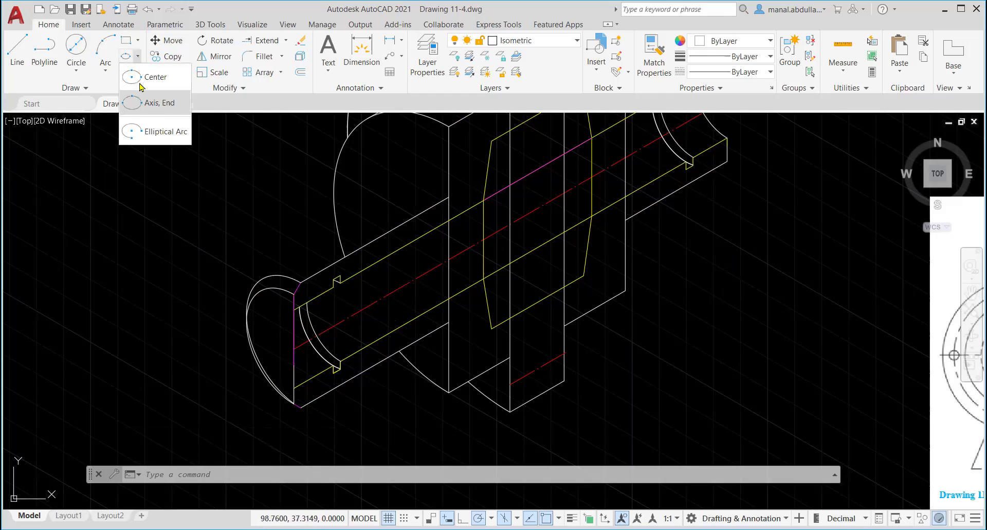
{"action": "left_click", "coordinate": [142, 102]}
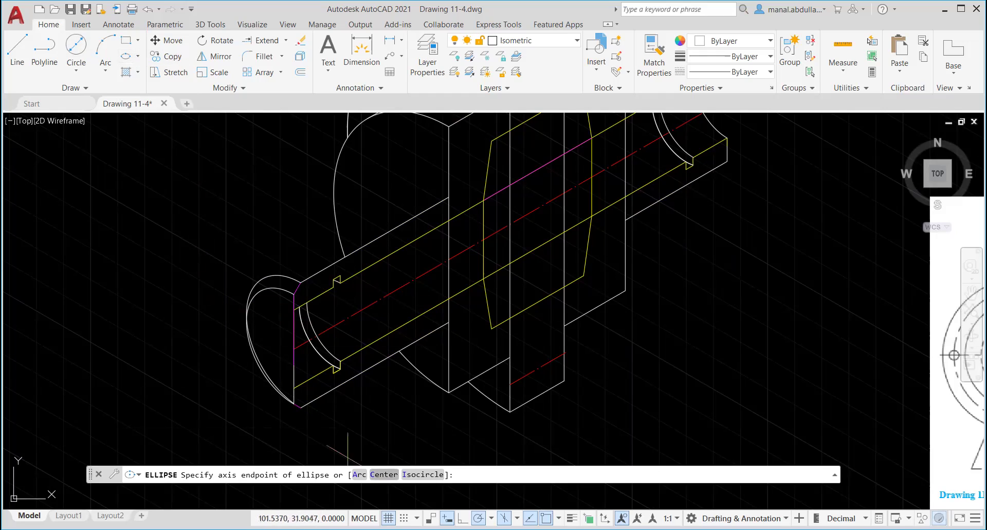
{"action": "left_click", "coordinate": [419, 475]}
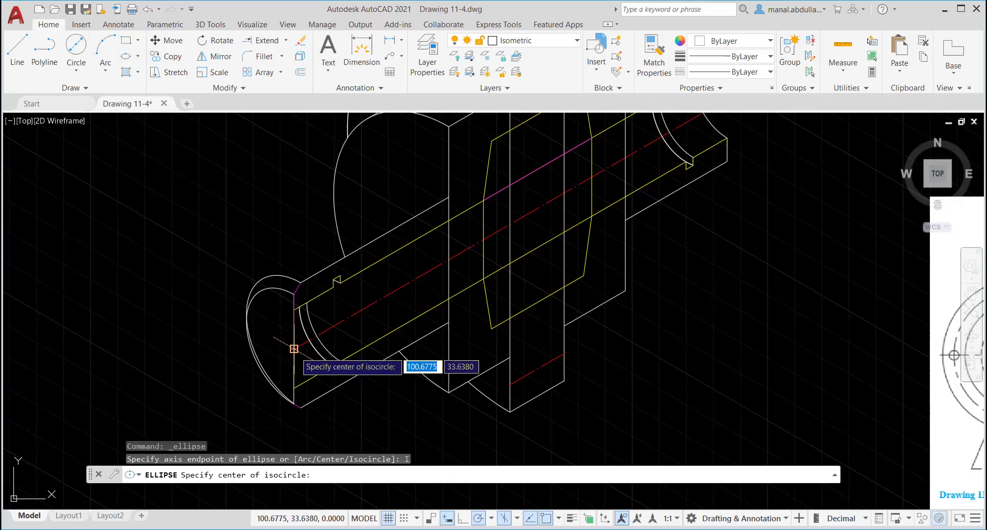
{"action": "left_click", "coordinate": [294, 349]}
{"action": "left_click", "coordinate": [296, 310]}
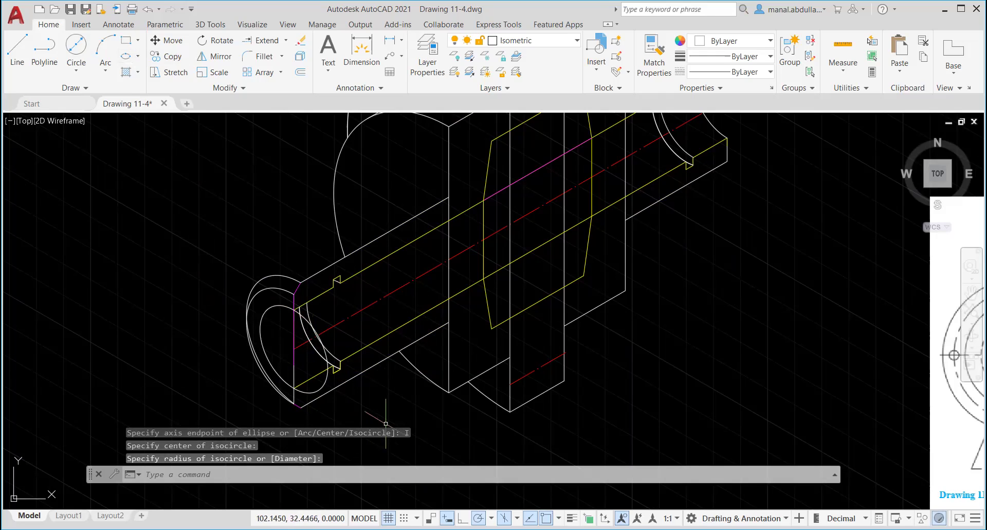
Trim the bore isocircle's right half using the left end face's vertical lines as cutting edges.
{"action": "type", "text": "tr"}
{"action": "key", "text": "Return"}
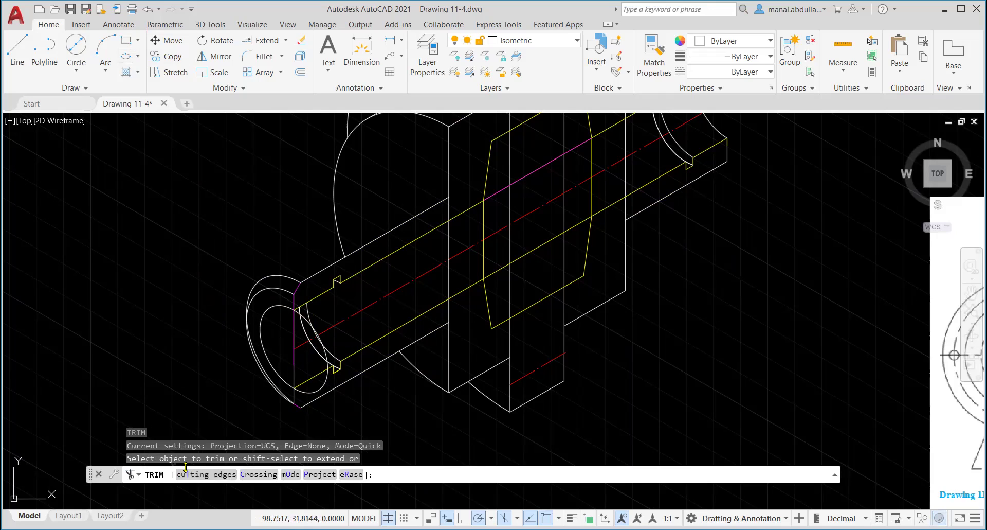
{"action": "left_click", "coordinate": [294, 332]}
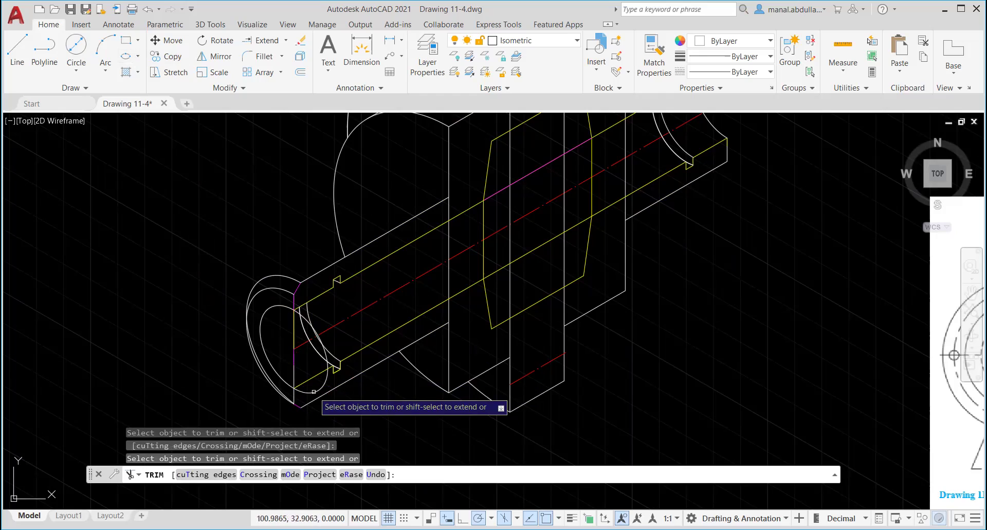
{"action": "left_click", "coordinate": [215, 474]}
{"action": "left_click", "coordinate": [300, 384]}
{"action": "left_click", "coordinate": [289, 370]}
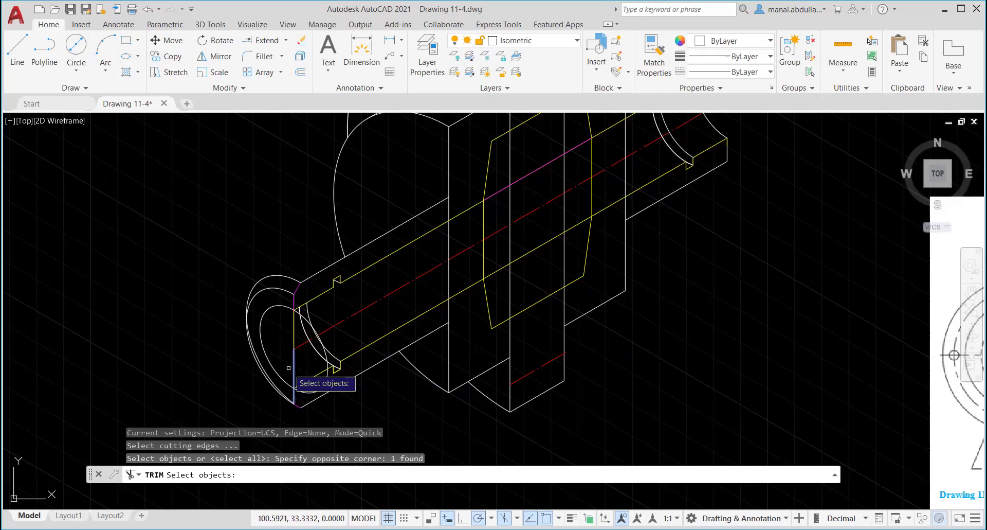
{"action": "left_click", "coordinate": [293, 335]}
{"action": "key", "text": "Return"}
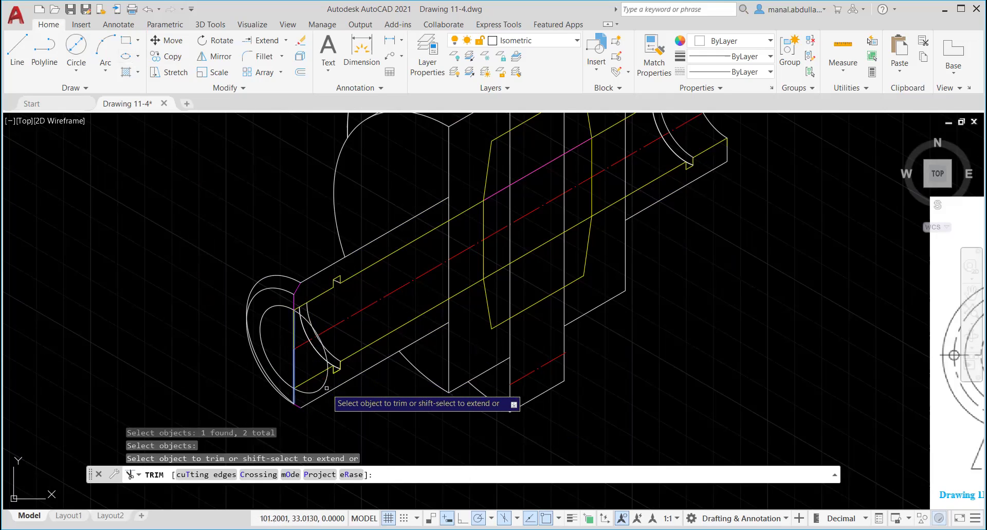
{"action": "left_click", "coordinate": [318, 388]}
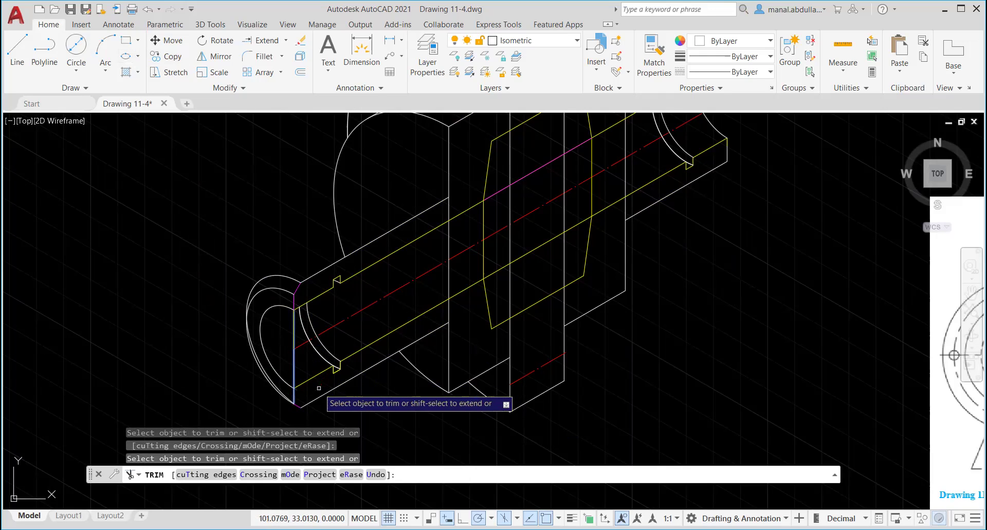
{"action": "key", "text": "Return"}
{"action": "scroll", "coordinate": [625, 318], "scroll_direction": "down", "scroll_amount": 4}
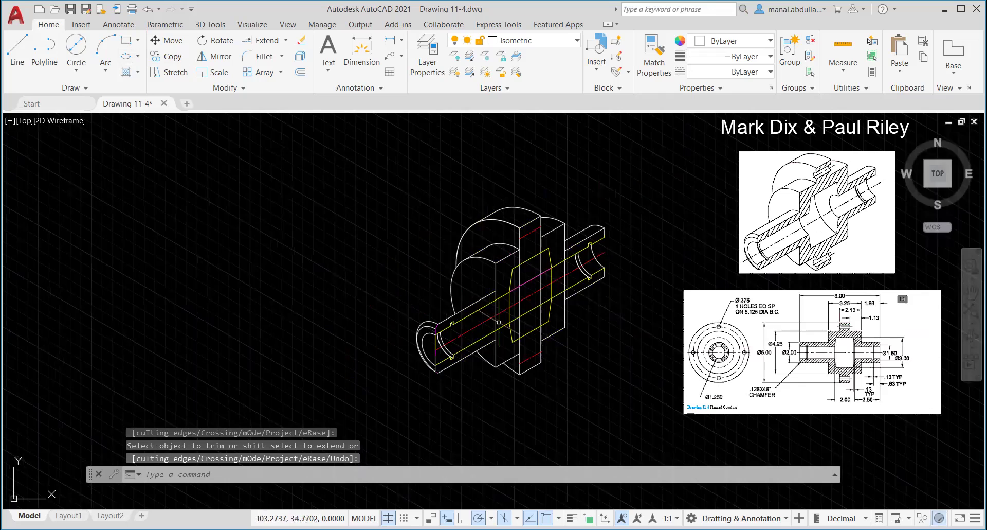
{"action": "scroll", "coordinate": [499, 322], "scroll_direction": "up", "scroll_amount": 2}
{"action": "key", "text": "Escape"}
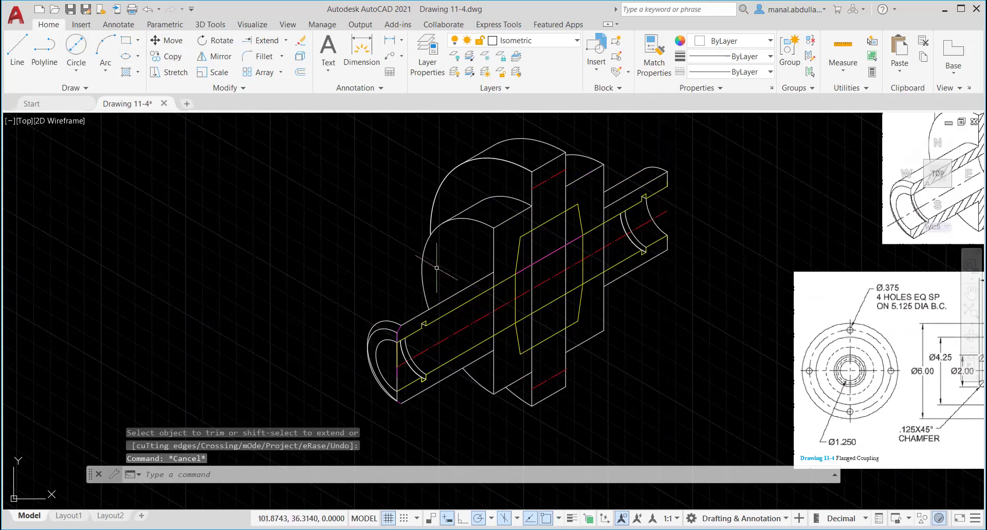
{"action": "left_click", "coordinate": [166, 57]}
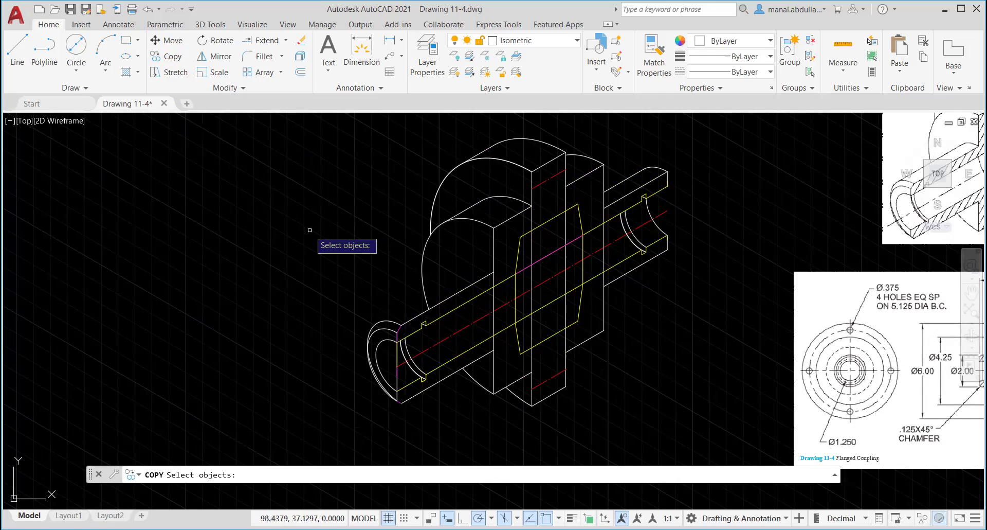
{"action": "left_click", "coordinate": [389, 319]}
{"action": "left_click", "coordinate": [389, 320]}
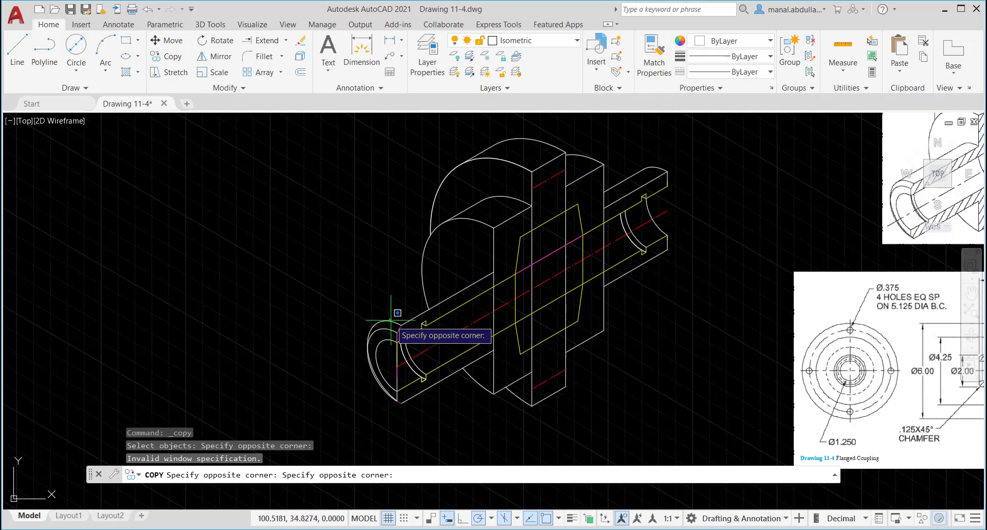
{"action": "left_click", "coordinate": [393, 322]}
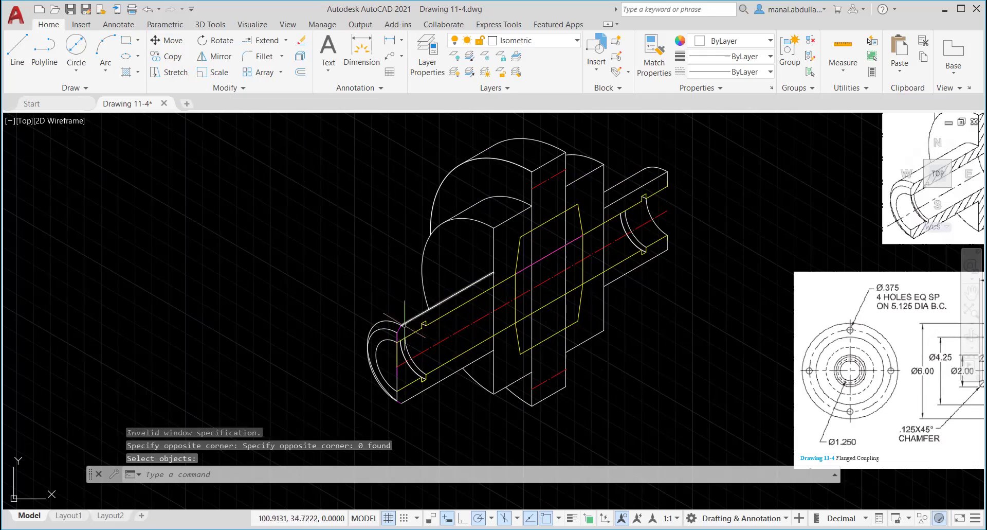
{"action": "key", "text": "Escape"}
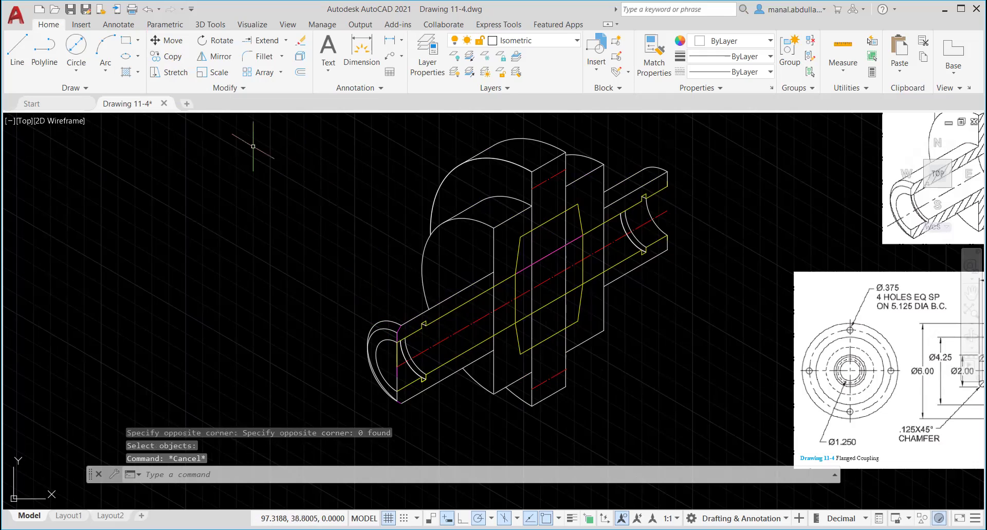
Copy the outer chamfer arc from the shaft's upper left corner to where the shaft's upper edge meets the hub face.
{"action": "left_click", "coordinate": [165, 57]}
{"action": "left_click", "coordinate": [388, 323]}
{"action": "key", "text": "Return"}
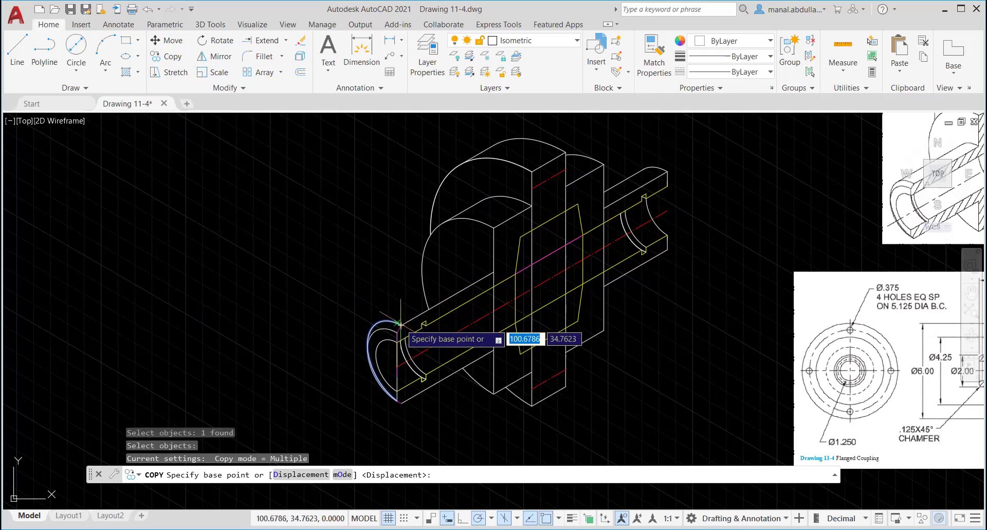
{"action": "left_click", "coordinate": [402, 322]}
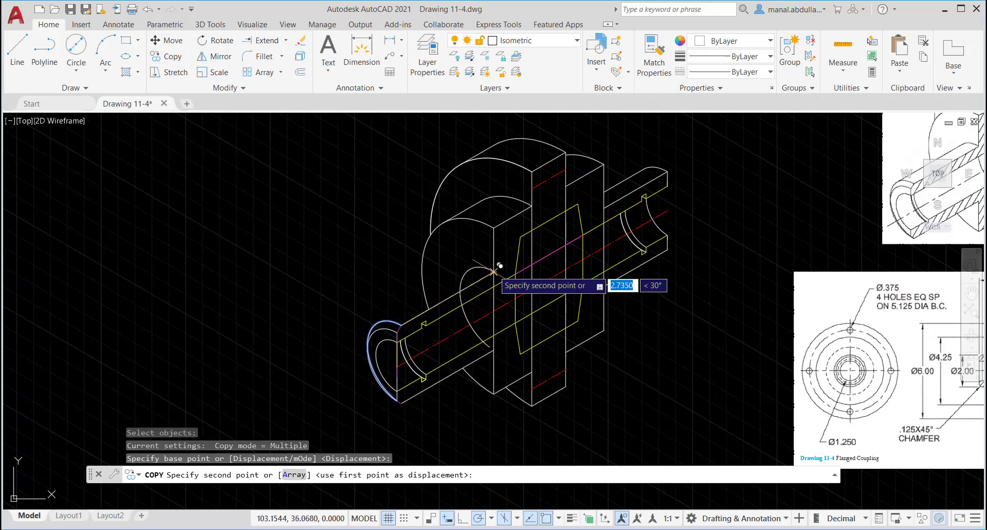
{"action": "left_click", "coordinate": [494, 270]}
{"action": "key", "text": "Escape"}
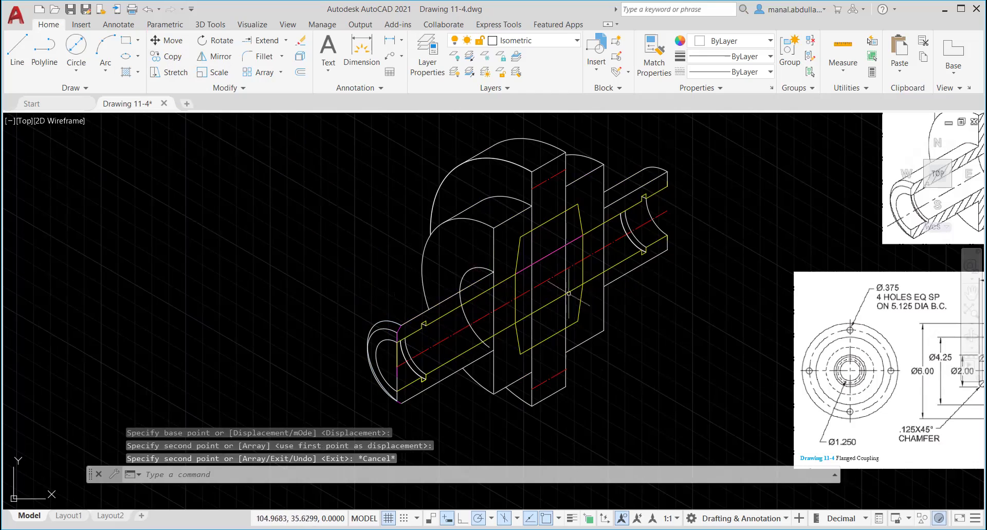
Trim the copied arc below the shaft's upper edge, using that edge as the cutting edge.
{"action": "type", "text": "tr"}
{"action": "key", "text": "Return"}
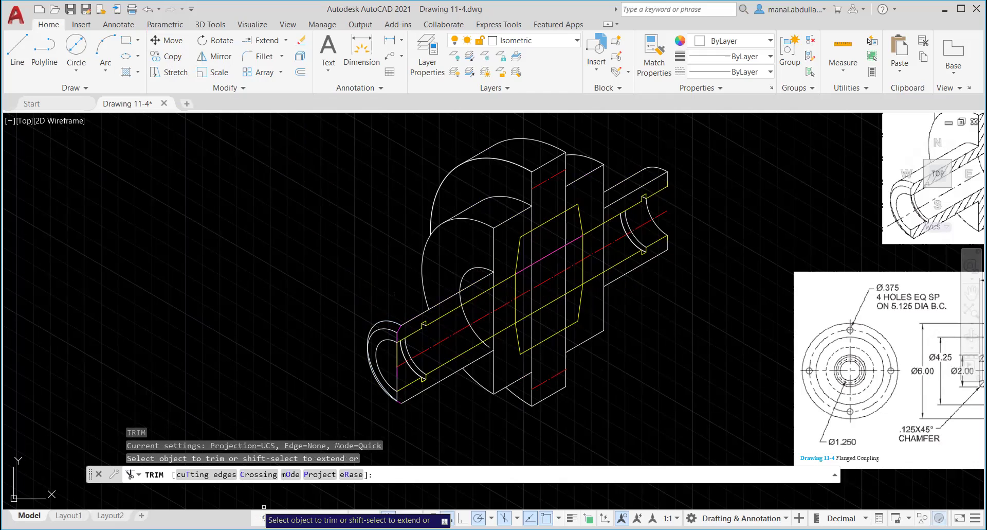
{"action": "left_click", "coordinate": [203, 478]}
{"action": "left_click", "coordinate": [444, 299]}
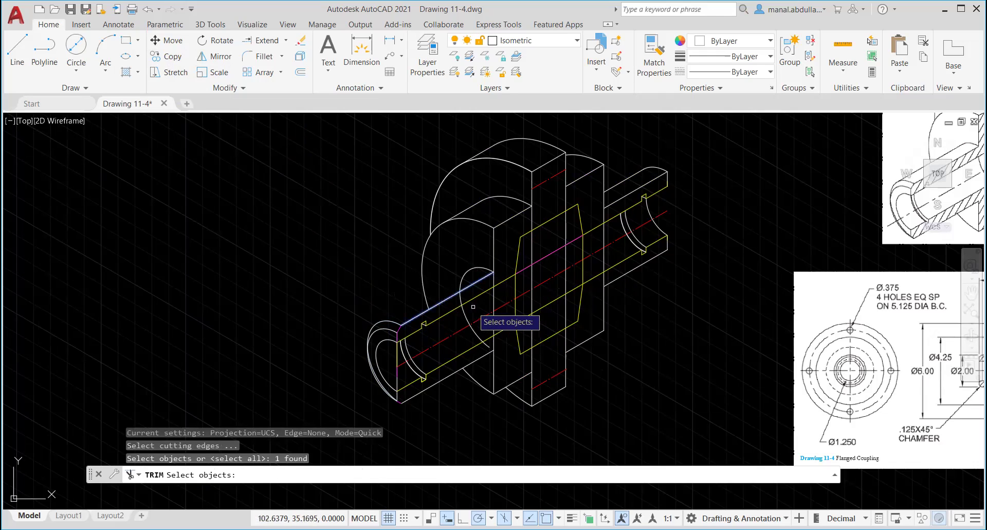
{"action": "key", "text": "Return"}
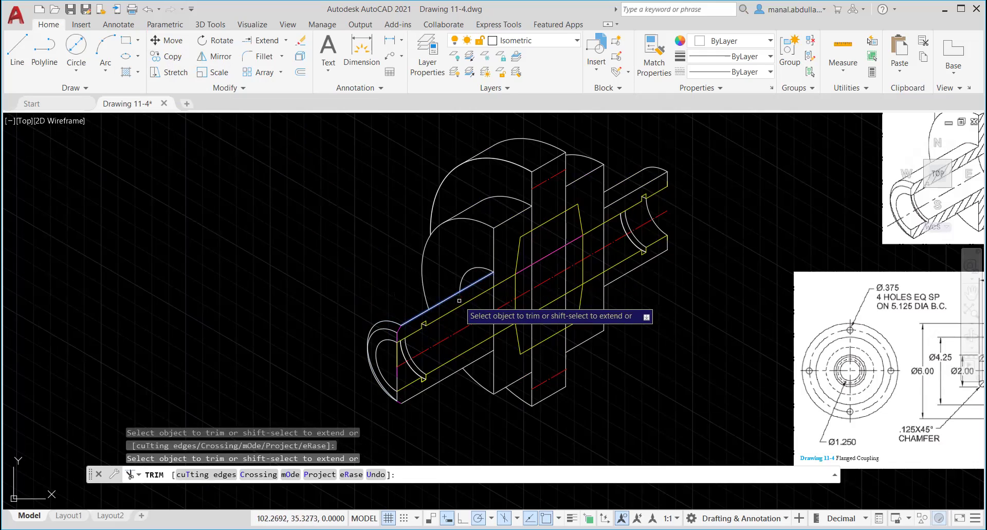
{"action": "left_click", "coordinate": [459, 301]}
{"action": "key", "text": "Return"}
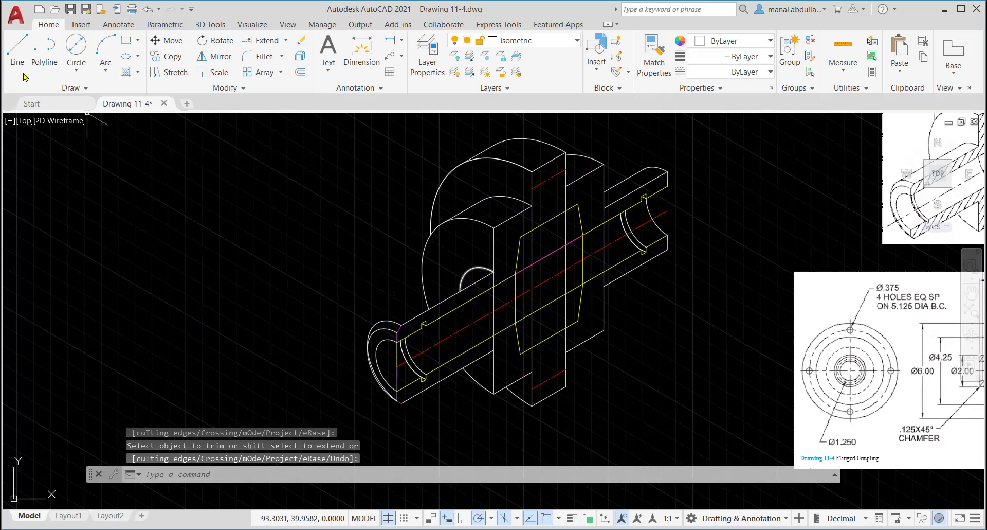
Draw the shaft's upper outline as a line from the outer left end arc to the copied arc at the hub face.
{"action": "left_click", "coordinate": [17, 52]}
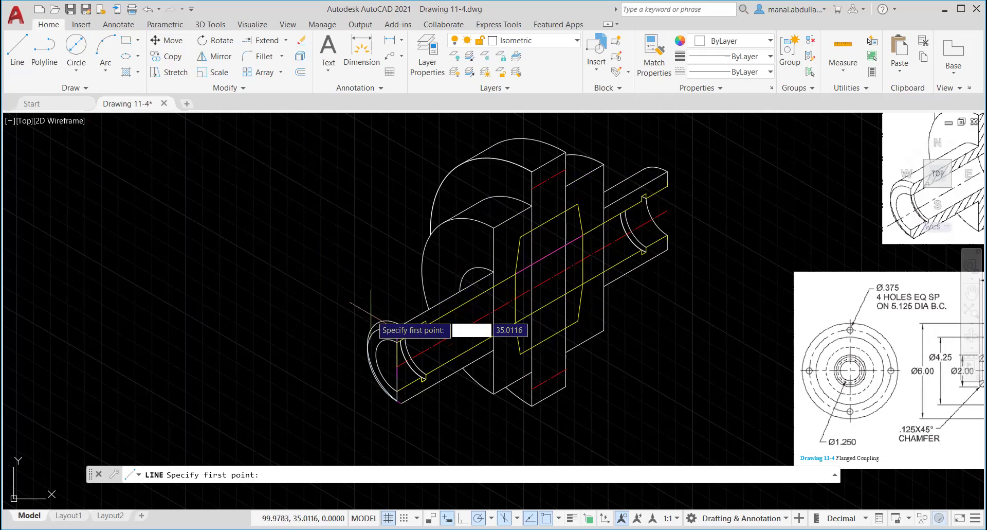
{"action": "left_click", "coordinate": [382, 322]}
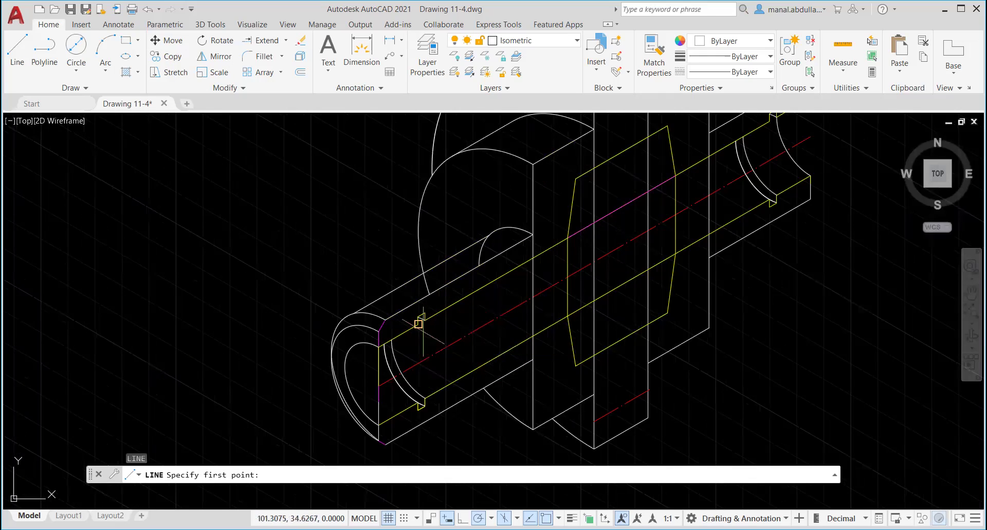
{"action": "left_click", "coordinate": [419, 323]}
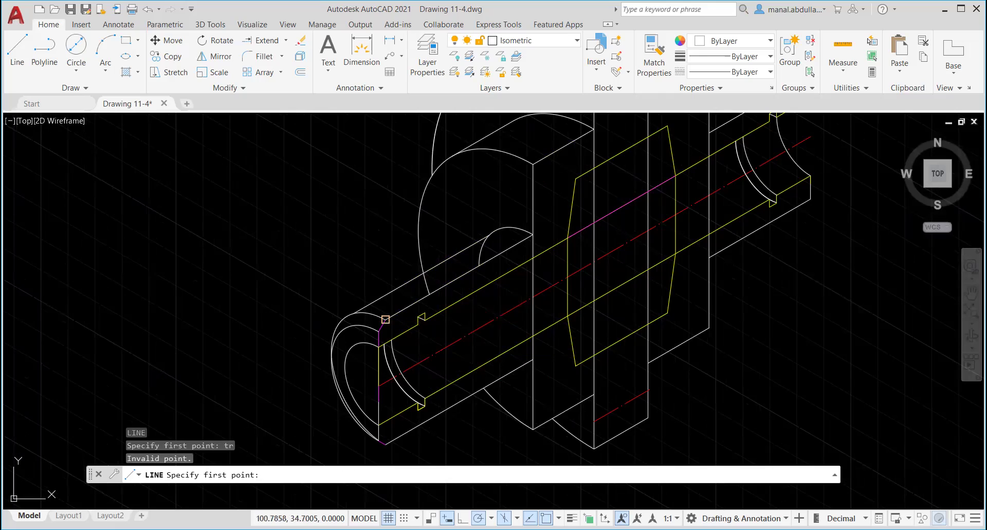
Trim the large hub arc and the copied shaft arc where they run below the shaft's upper outline.
{"action": "key", "text": "Escape"}
{"action": "key", "text": "Escape"}
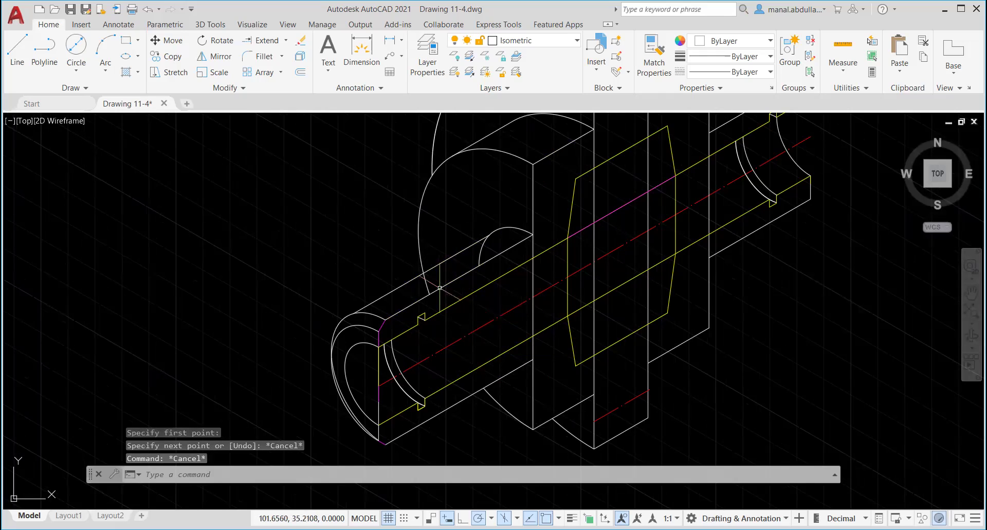
{"action": "type", "text": "tr"}
{"action": "key", "text": "Return"}
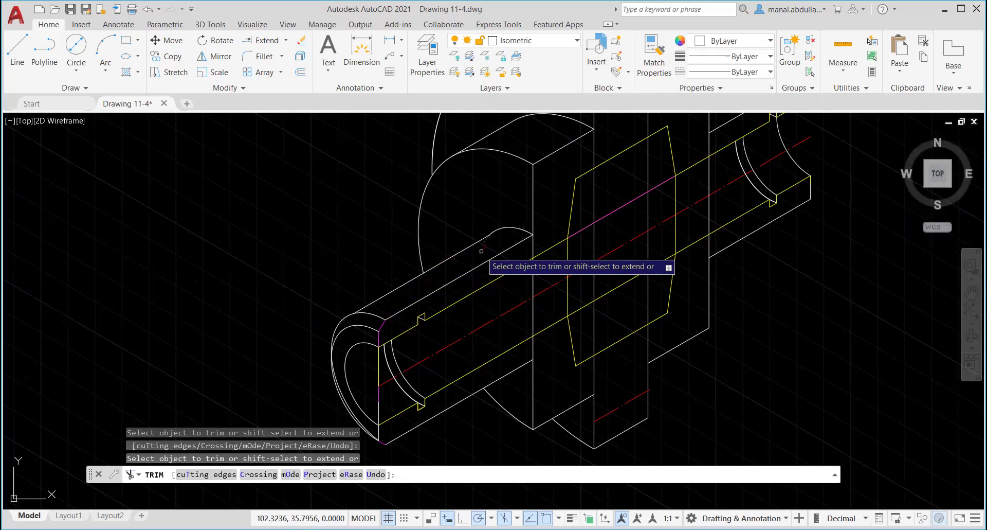
{"action": "key", "text": "Return"}
Examine the reference drawing's flange hole diameter and bolt-circle callout alongside the isometric view.
{"action": "scroll", "coordinate": [482, 251], "scroll_direction": "down", "scroll_amount": 2}
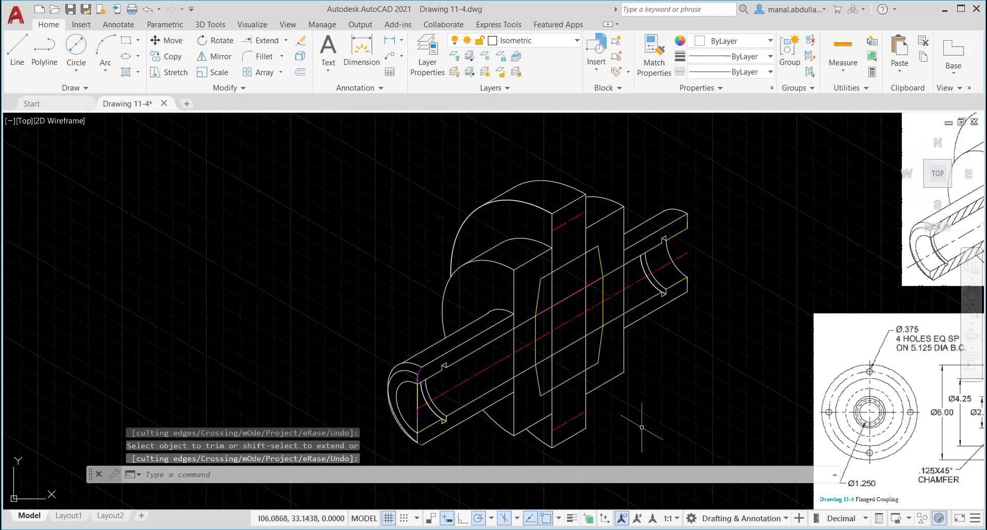
{"action": "middle_click_drag", "start_coordinate": [696, 378], "coordinate": [579, 374]}
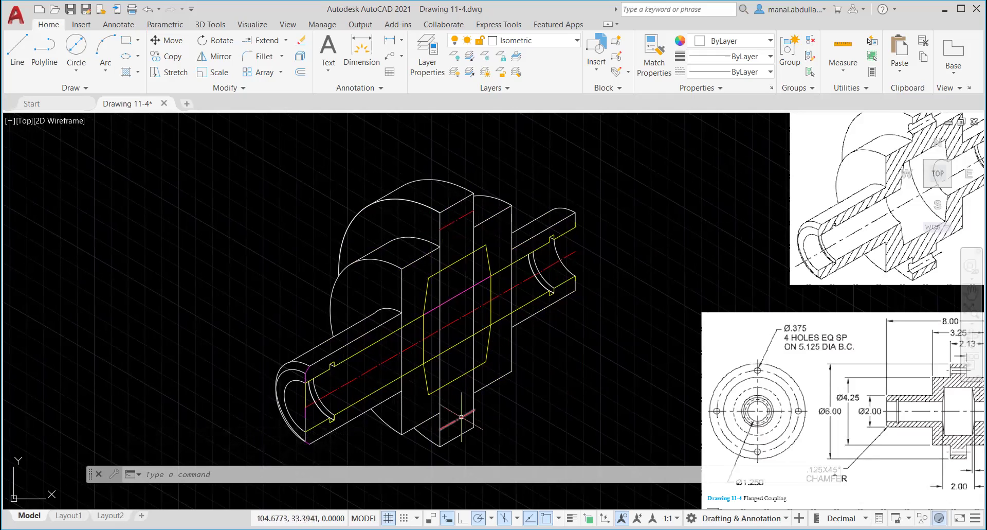
{"action": "scroll", "coordinate": [434, 270], "scroll_direction": "up", "scroll_amount": 2}
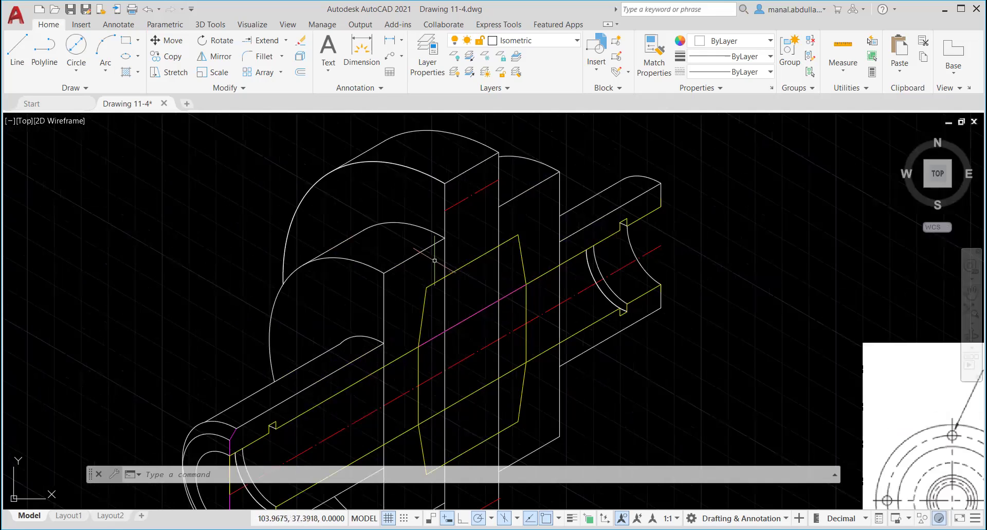
{"action": "scroll", "coordinate": [434, 260], "scroll_direction": "down", "scroll_amount": 2}
{"action": "scroll", "coordinate": [437, 262], "scroll_direction": "down", "scroll_amount": 2}
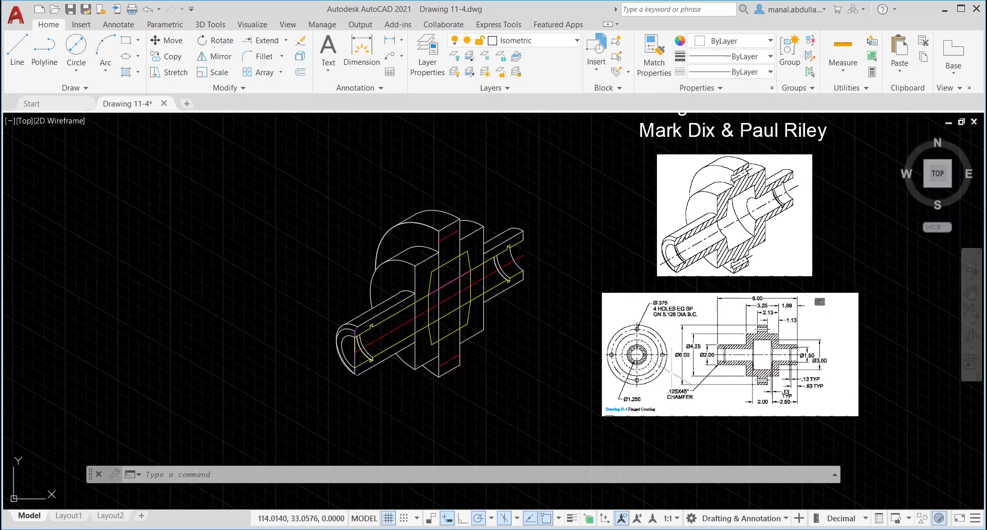
{"action": "scroll", "coordinate": [666, 378], "scroll_direction": "up", "scroll_amount": 4}
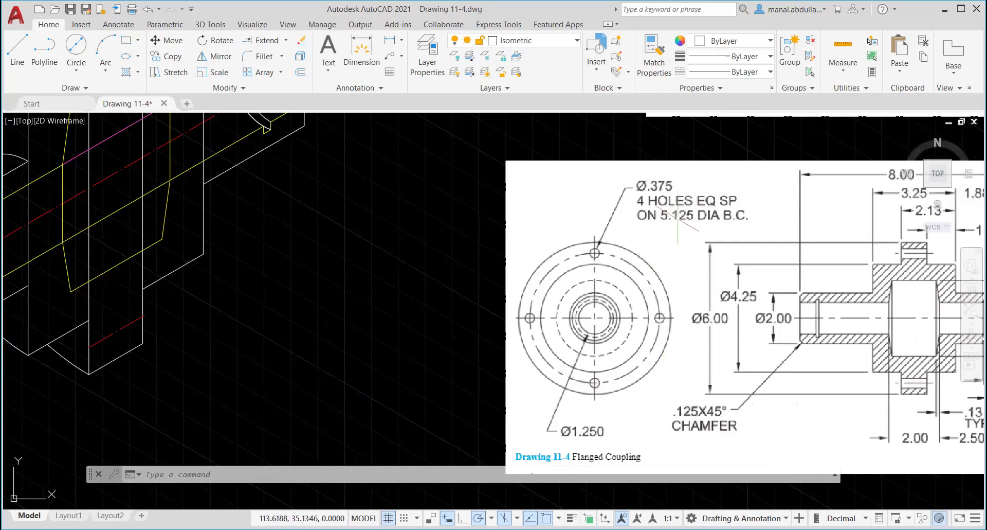
{"action": "scroll", "coordinate": [678, 232], "scroll_direction": "down", "scroll_amount": 3}
{"action": "scroll", "coordinate": [676, 236], "scroll_direction": "down", "scroll_amount": 2}
{"action": "scroll", "coordinate": [565, 342], "scroll_direction": "down", "scroll_amount": 1}
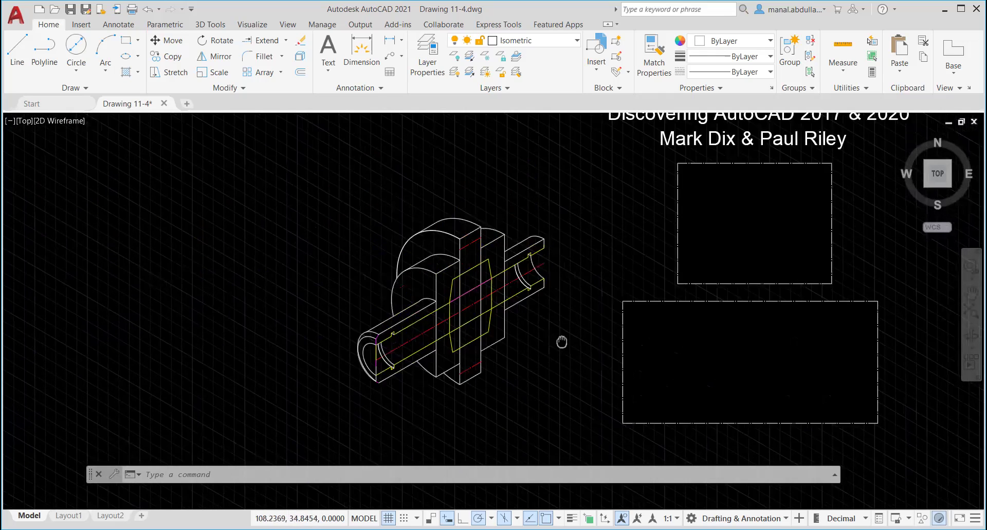
{"action": "scroll", "coordinate": [453, 280], "scroll_direction": "up", "scroll_amount": 3}
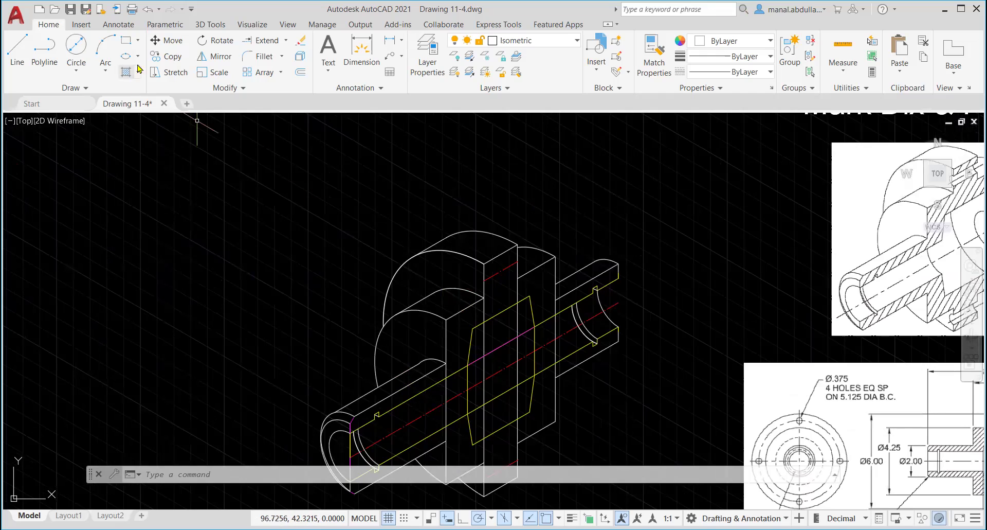
{"action": "left_click", "coordinate": [138, 56]}
{"action": "left_click", "coordinate": [154, 99]}
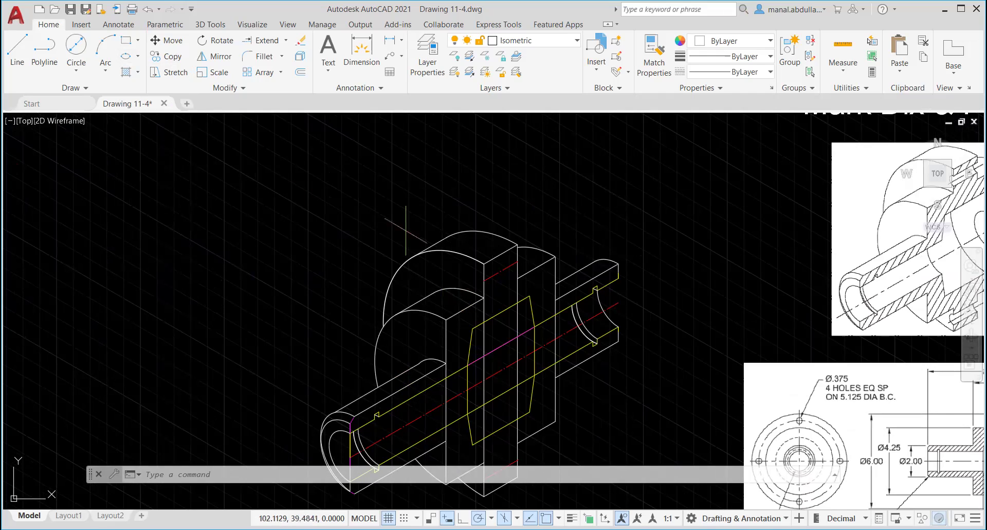
{"action": "scroll", "coordinate": [597, 344], "scroll_direction": "up", "scroll_amount": 2}
{"action": "scroll", "coordinate": [597, 344], "scroll_direction": "up", "scroll_amount": 2}
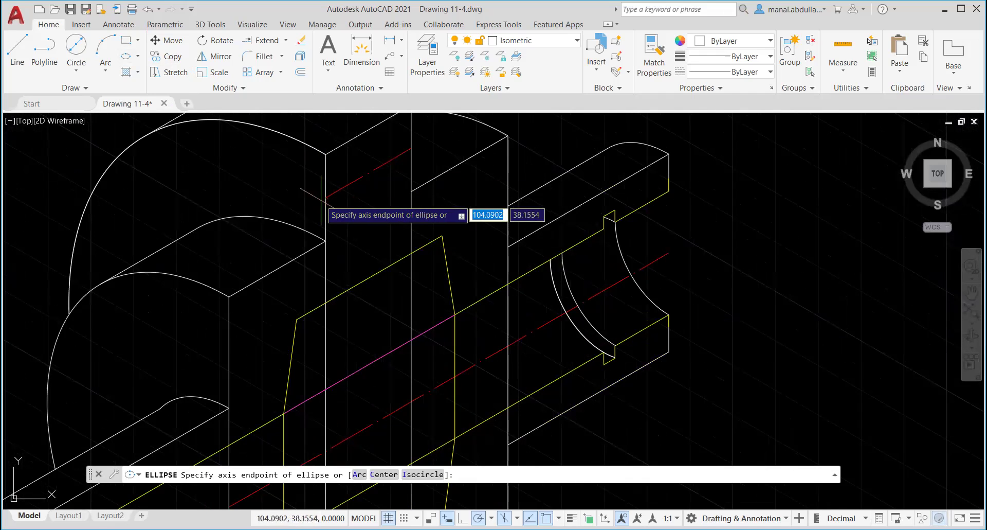
{"action": "left_click", "coordinate": [326, 197]}
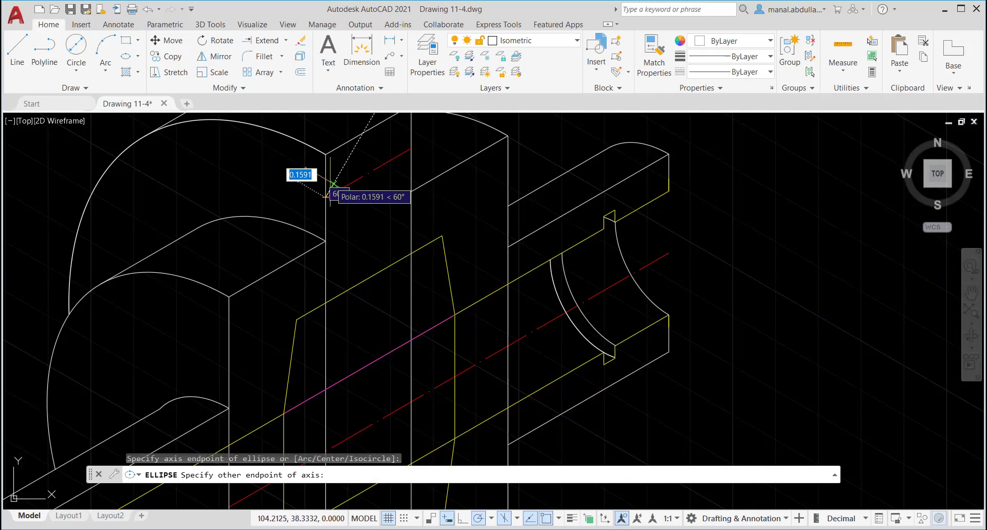
{"action": "key", "text": "Escape"}
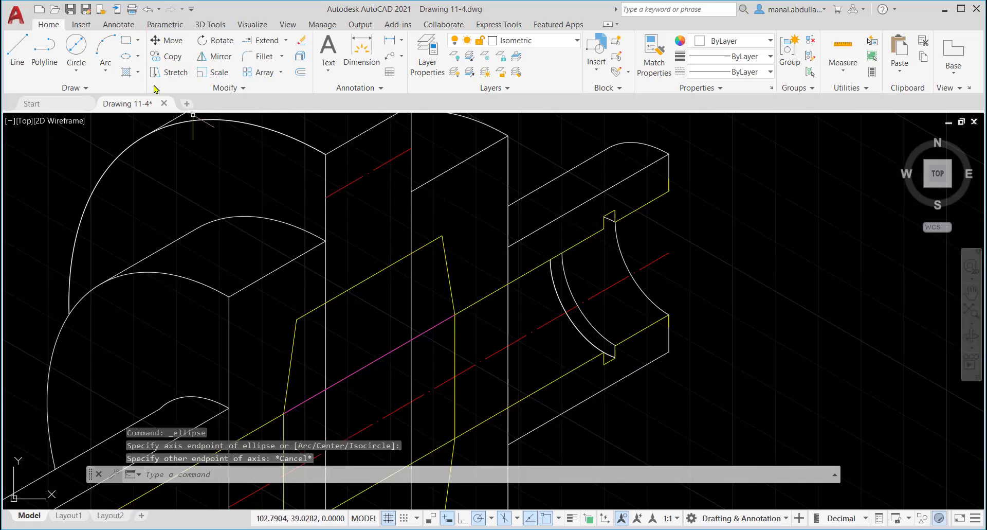
Draw an isocircle of diameter .375 centred on the left end of the flange's upper hole centerline.
{"action": "left_click", "coordinate": [137, 59]}
{"action": "left_click", "coordinate": [152, 104]}
{"action": "left_click", "coordinate": [423, 474]}
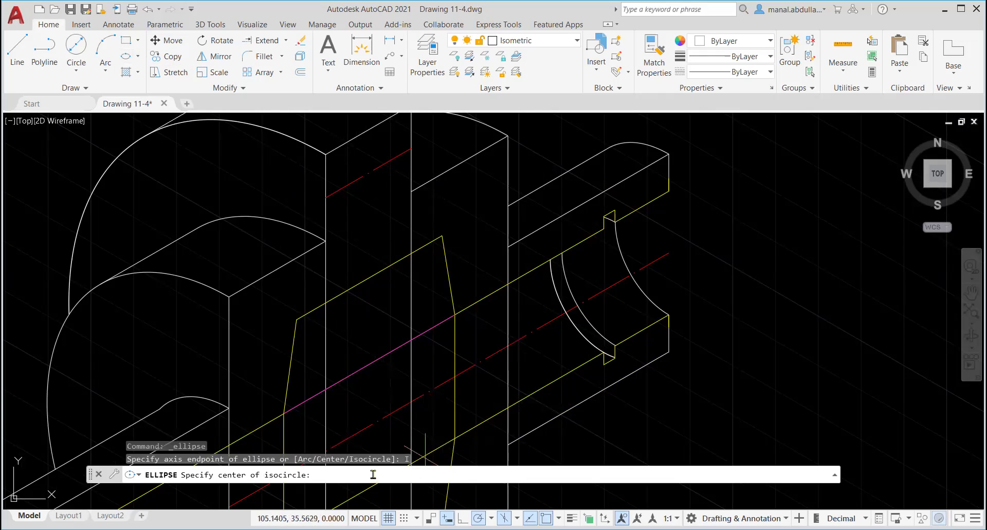
{"action": "left_click", "coordinate": [326, 197]}
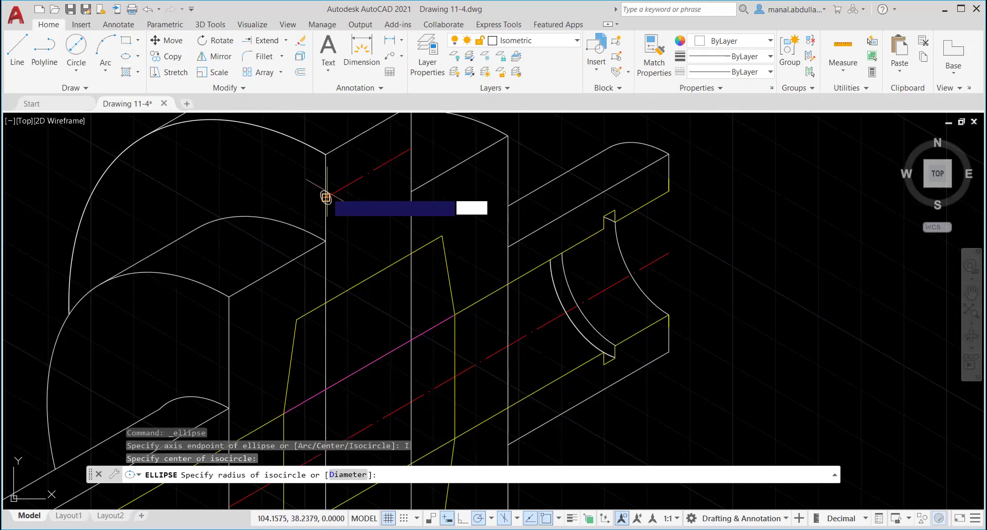
{"action": "left_click", "coordinate": [340, 474]}
{"action": "scroll", "coordinate": [396, 238], "scroll_direction": "down", "scroll_amount": 2}
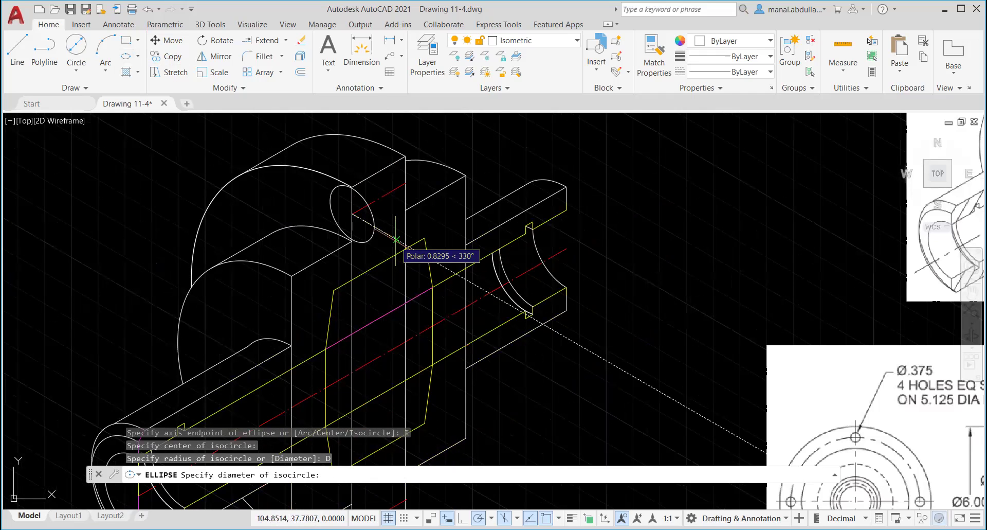
{"action": "type", "text": "."}
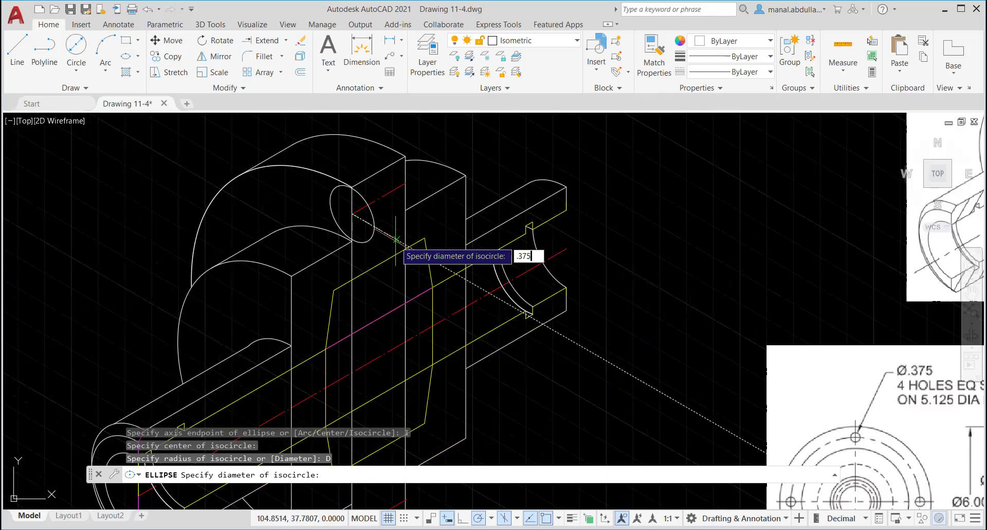
{"action": "type", "text": "375"}
{"action": "key", "text": "Return"}
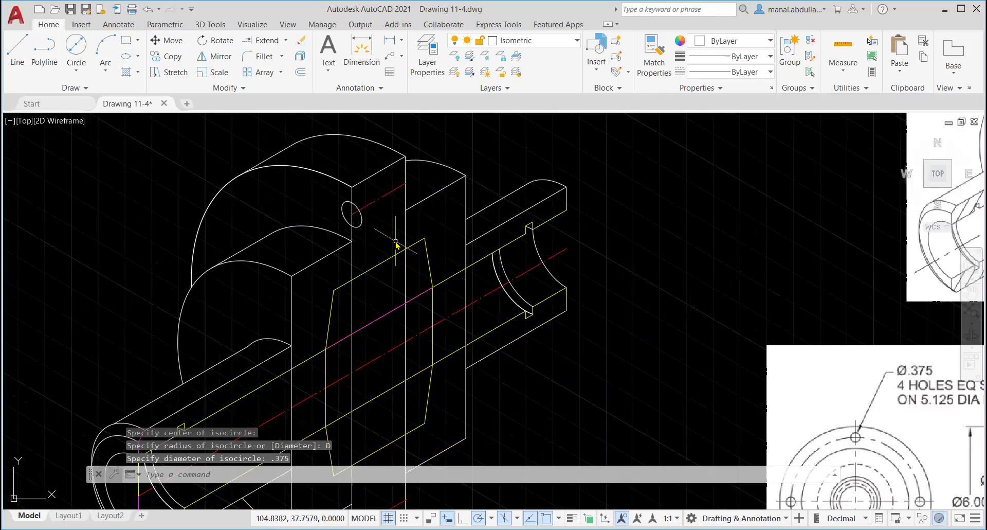
Copy the hole isocircle from the left end to the right end of the flange's upper hole centerline.
{"action": "left_click", "coordinate": [166, 56]}
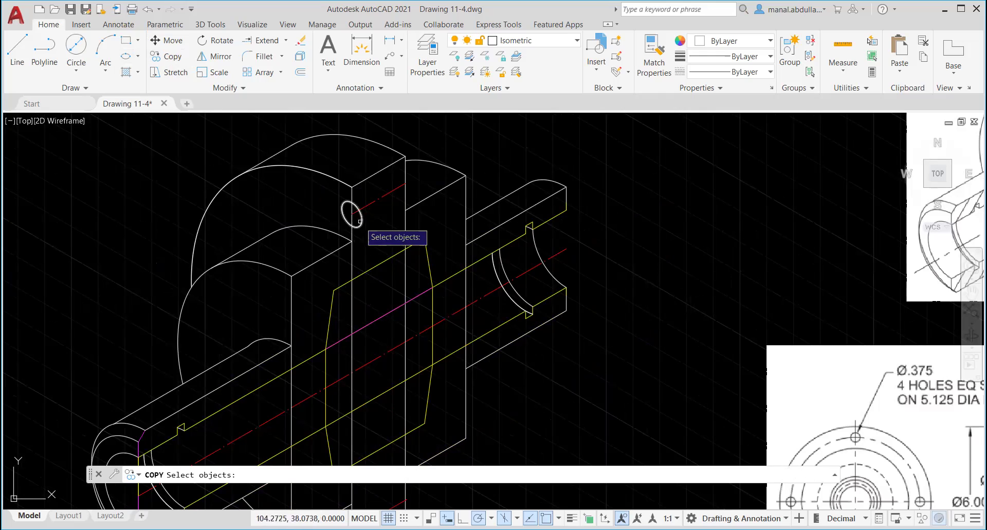
{"action": "left_click", "coordinate": [362, 222]}
{"action": "key", "text": "Return"}
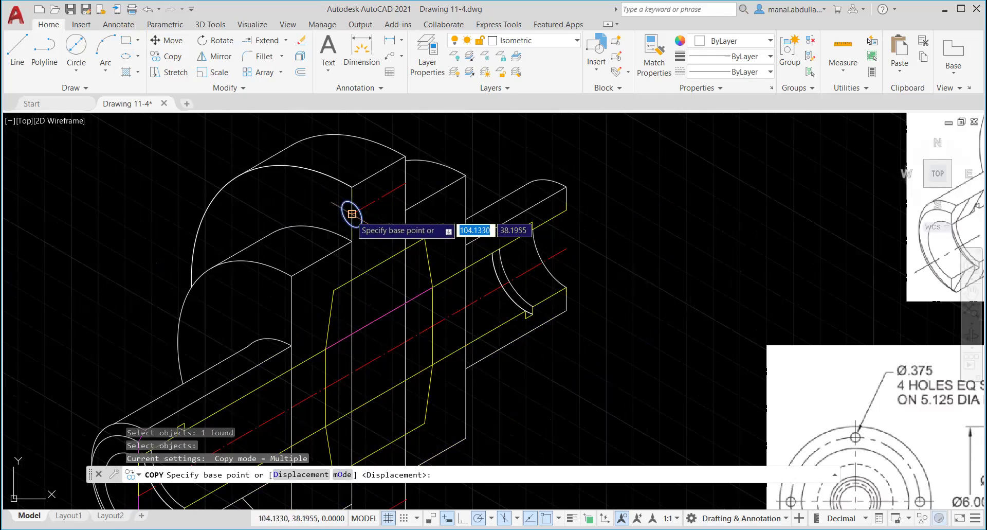
{"action": "left_click", "coordinate": [353, 212]}
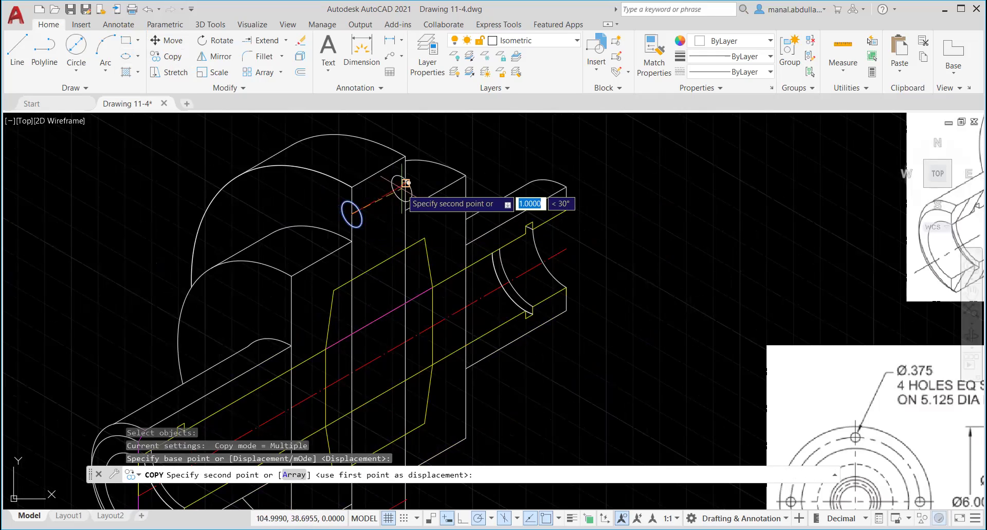
{"action": "left_click", "coordinate": [406, 182]}
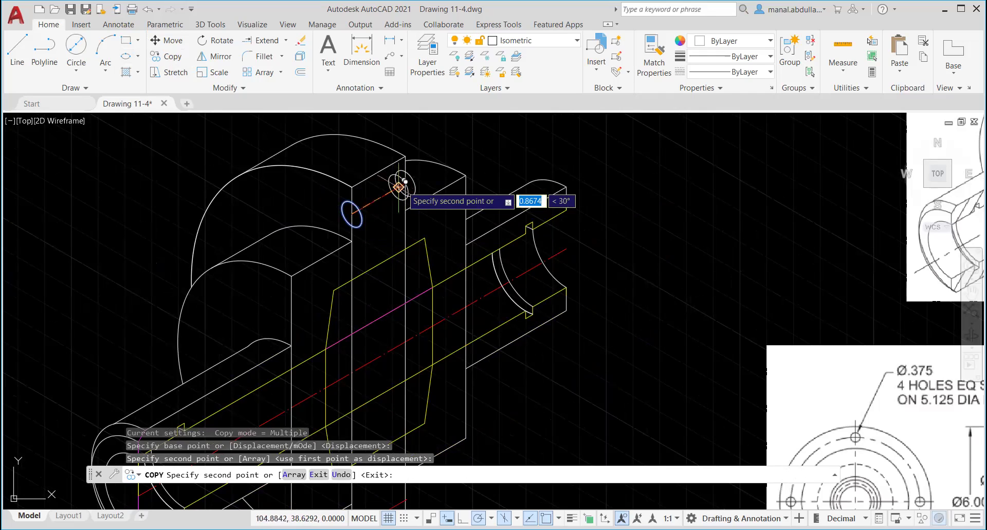
{"action": "key", "text": "Escape"}
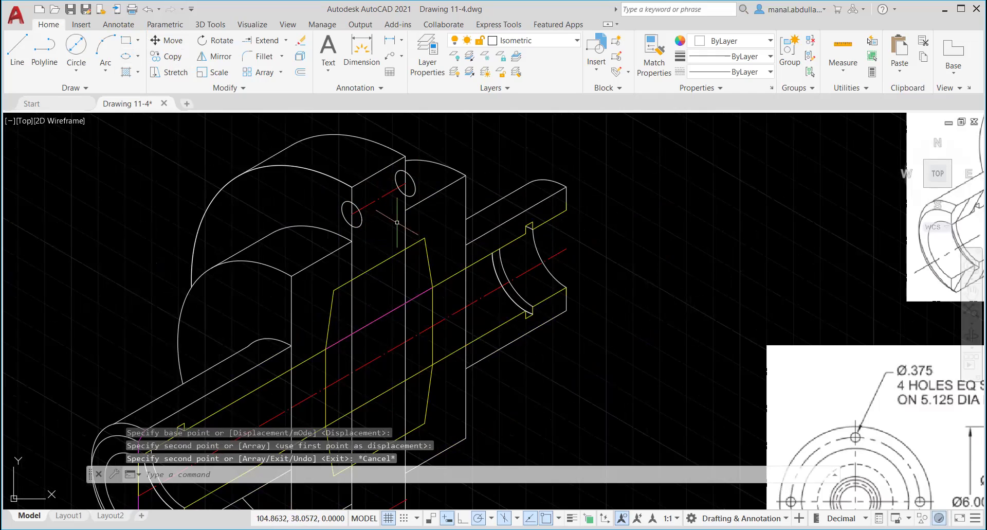
Trim the right halves of both hole isocircles and the flange's vertical edges inside them.
{"action": "type", "text": "tr"}
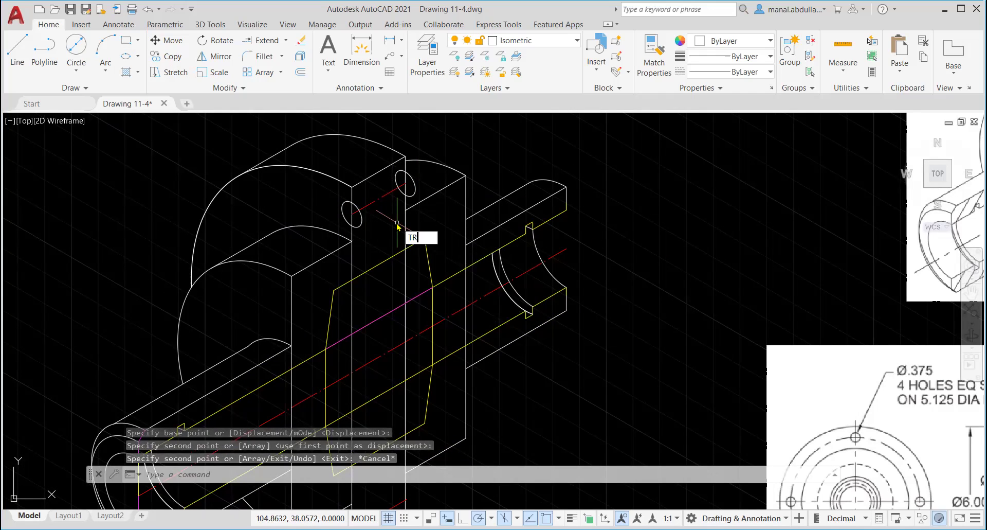
{"action": "key", "text": "Return"}
{"action": "left_click", "coordinate": [357, 204]}
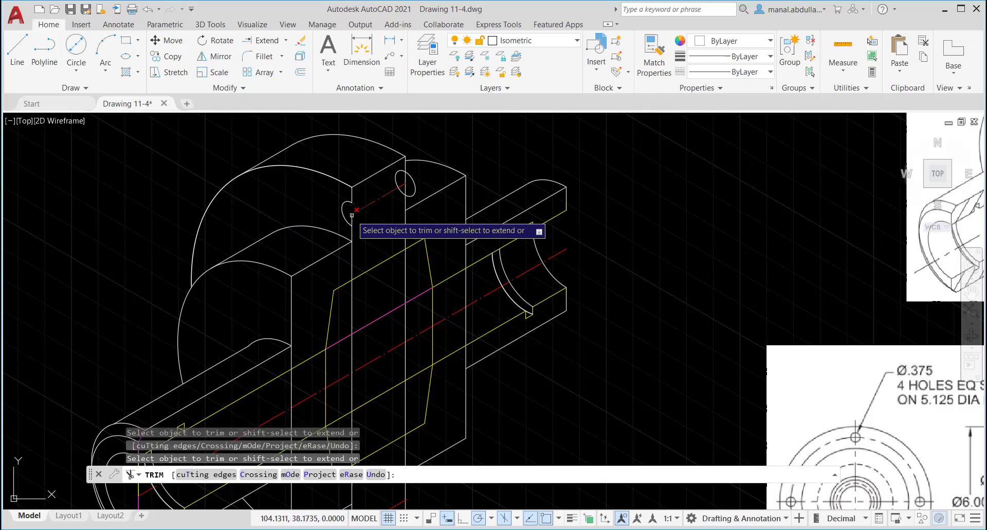
{"action": "left_click", "coordinate": [415, 184]}
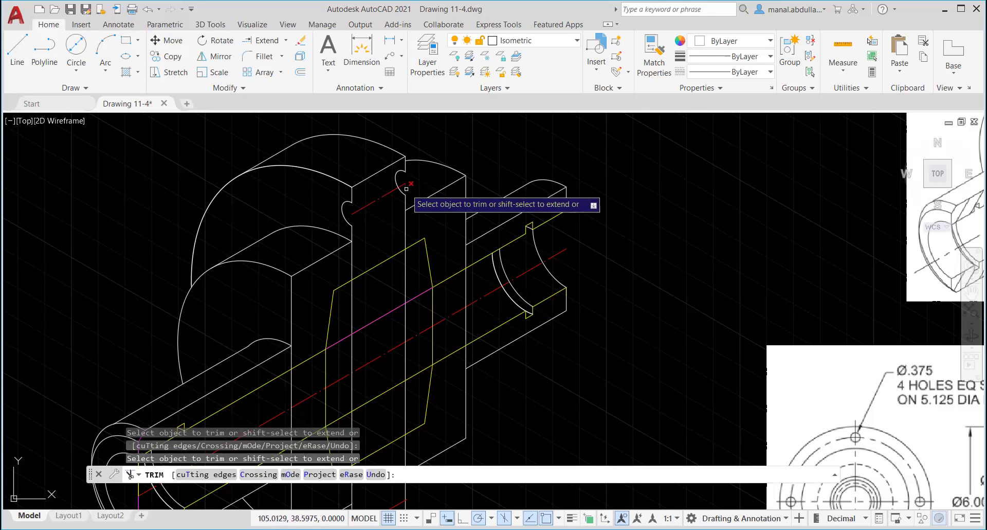
{"action": "key", "text": "Return"}
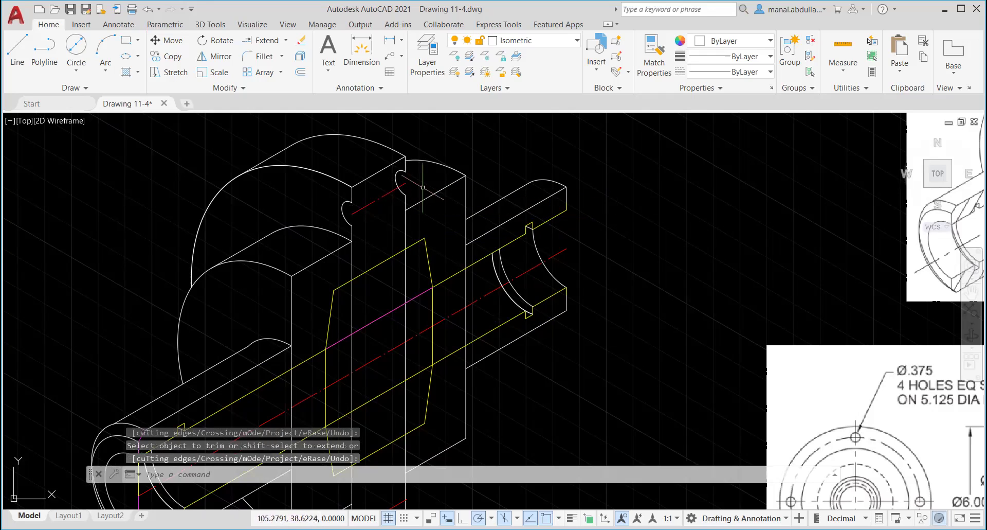
Draw the upper edge of the flange hole as a line joining the upper endpoints of the two half isocircles.
{"action": "scroll", "coordinate": [445, 224], "scroll_direction": "down", "scroll_amount": 3}
{"action": "scroll", "coordinate": [432, 232], "scroll_direction": "up", "scroll_amount": 3}
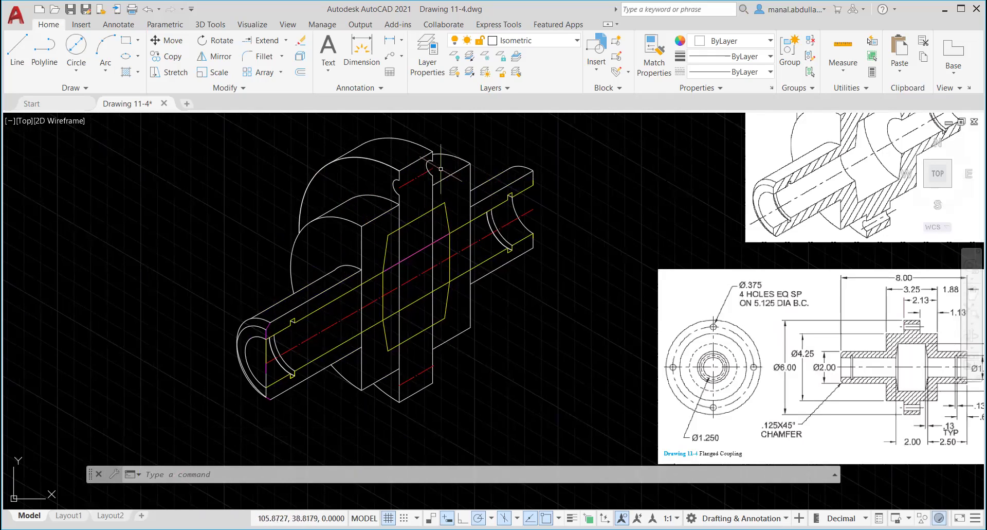
{"action": "left_click", "coordinate": [17, 49]}
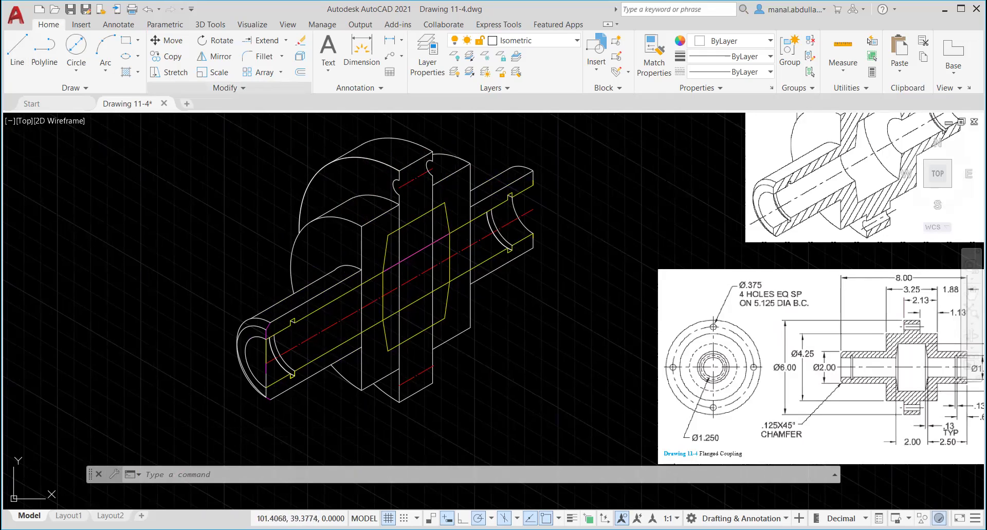
{"action": "scroll", "coordinate": [406, 182], "scroll_direction": "up", "scroll_amount": 2}
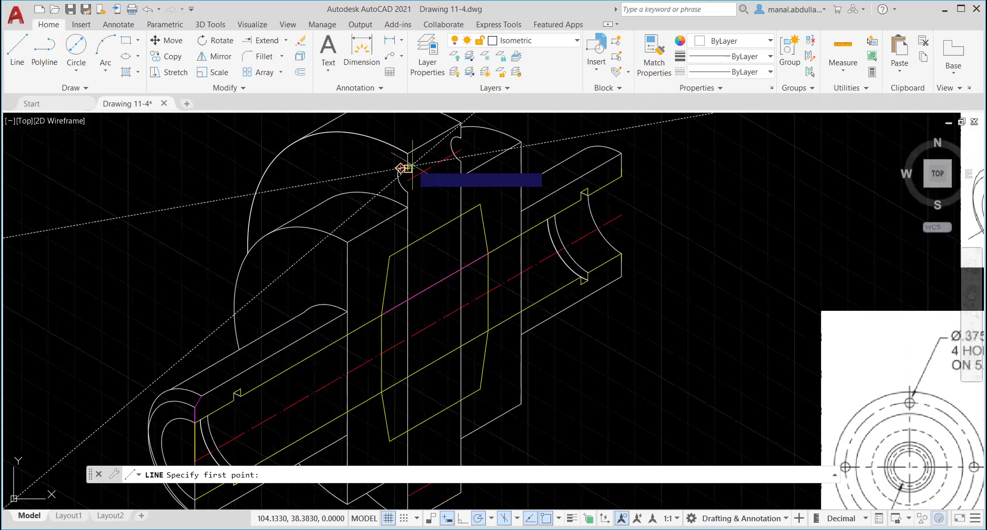
{"action": "scroll", "coordinate": [412, 180], "scroll_direction": "up", "scroll_amount": 4}
{"action": "middle_click_drag", "start_coordinate": [422, 175], "coordinate": [335, 292]}
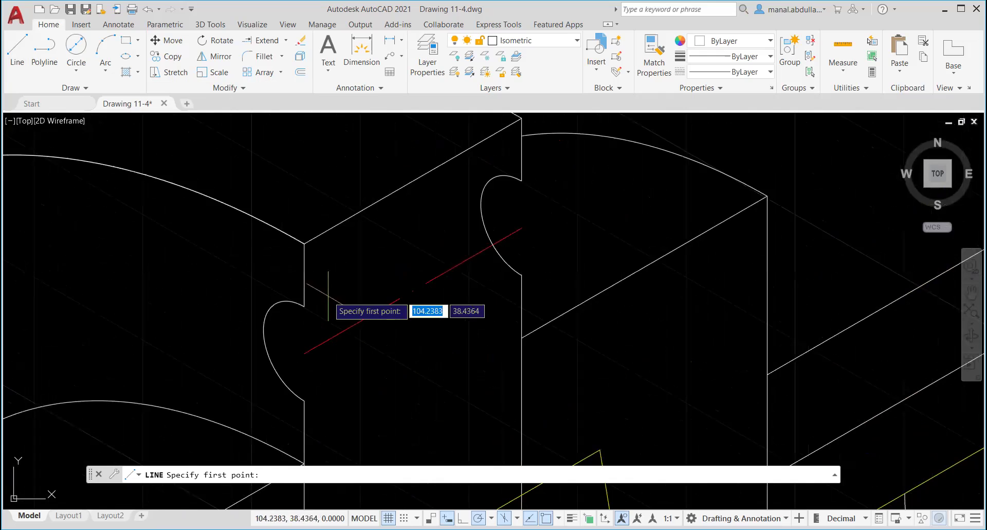
{"action": "left_click", "coordinate": [304, 306]}
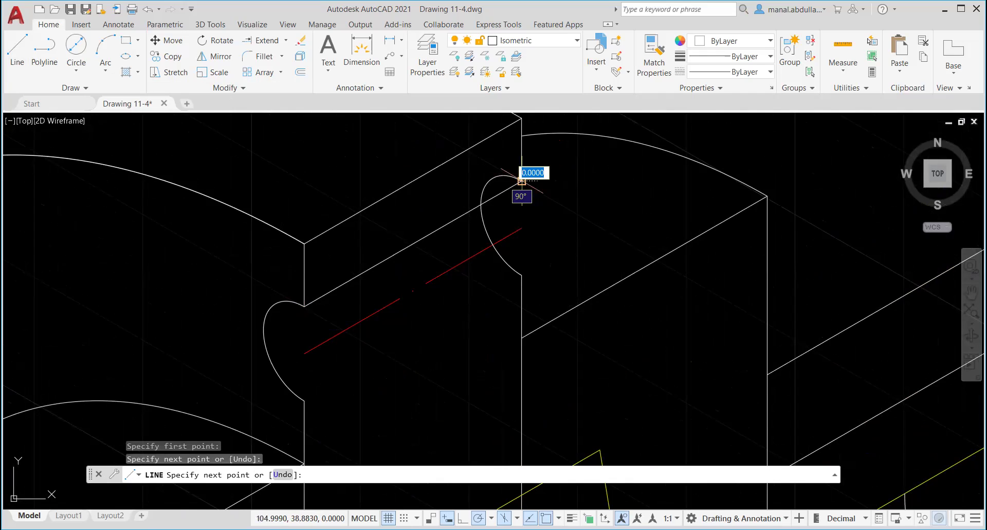
{"action": "key", "text": "Escape"}
Draw the lower edge of the flange hole as a line joining the lower endpoints of the two half isocircles.
{"action": "key", "text": "Return"}
{"action": "left_click", "coordinate": [304, 400]}
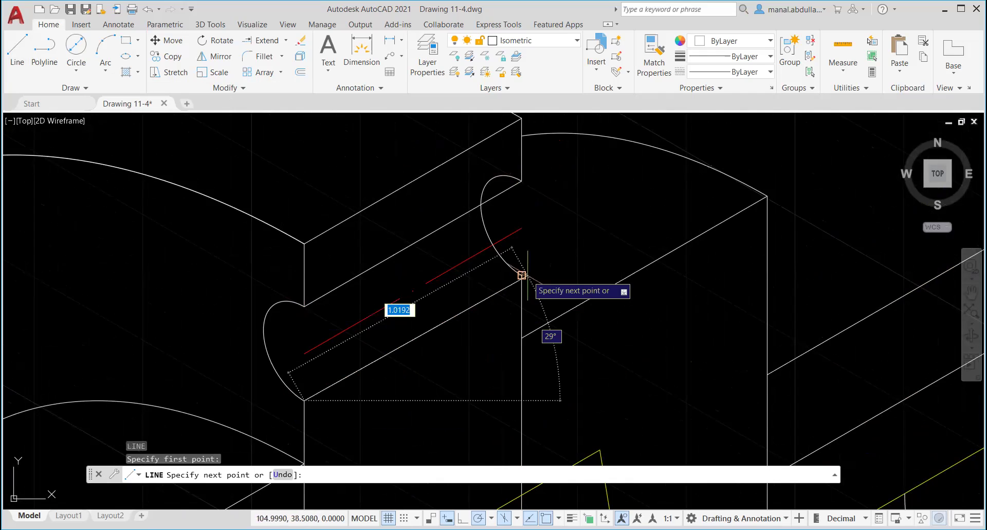
{"action": "left_click", "coordinate": [522, 276]}
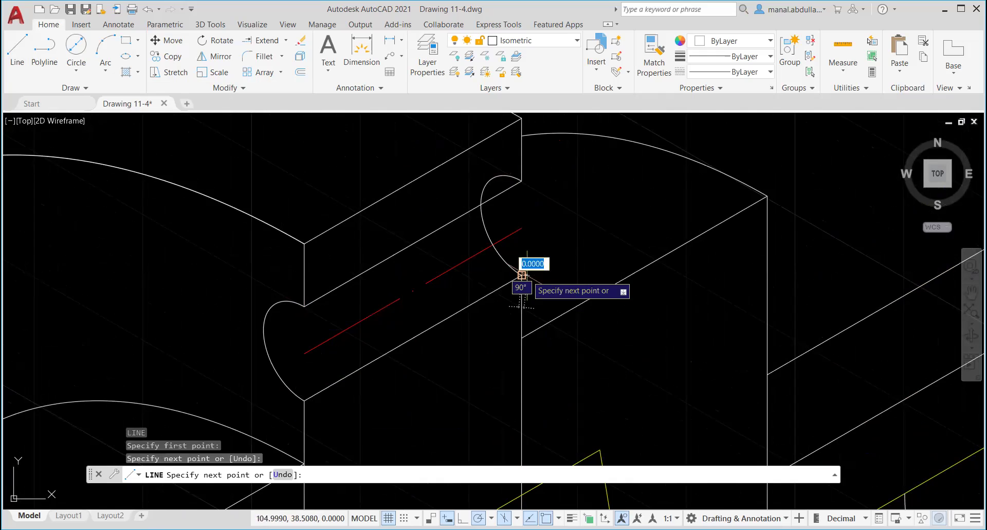
{"action": "key", "text": "Return"}
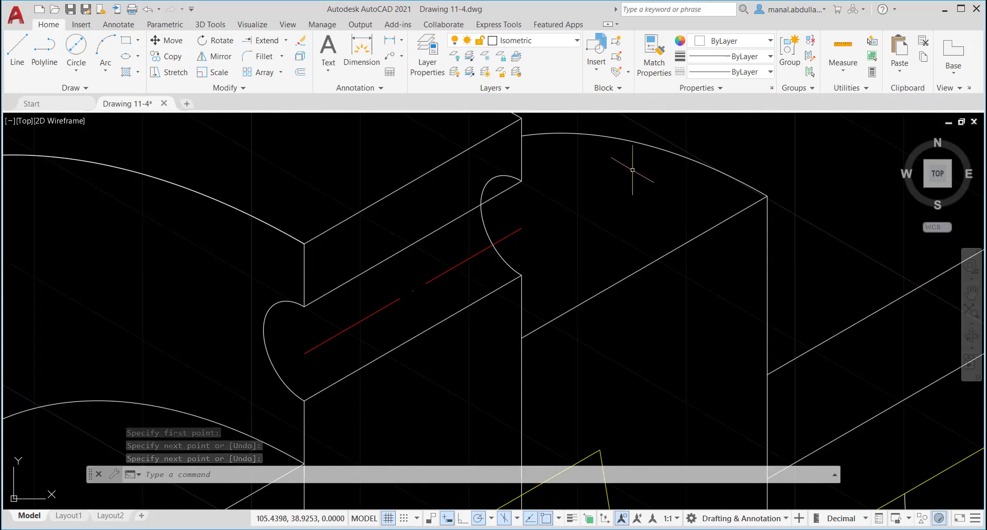
Trim the part of the upper flange hole's far half isocircle that lies beyond the hole's upper edge.
{"action": "type", "text": "tr"}
{"action": "key", "text": "Return"}
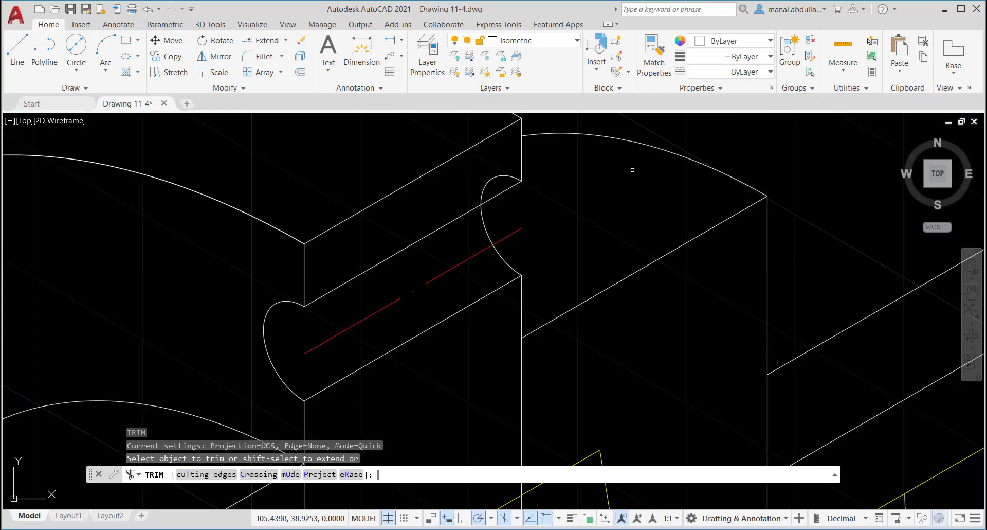
{"action": "left_click", "coordinate": [487, 188]}
{"action": "key", "text": "Return"}
{"action": "scroll", "coordinate": [580, 242], "scroll_direction": "down", "scroll_amount": 3}
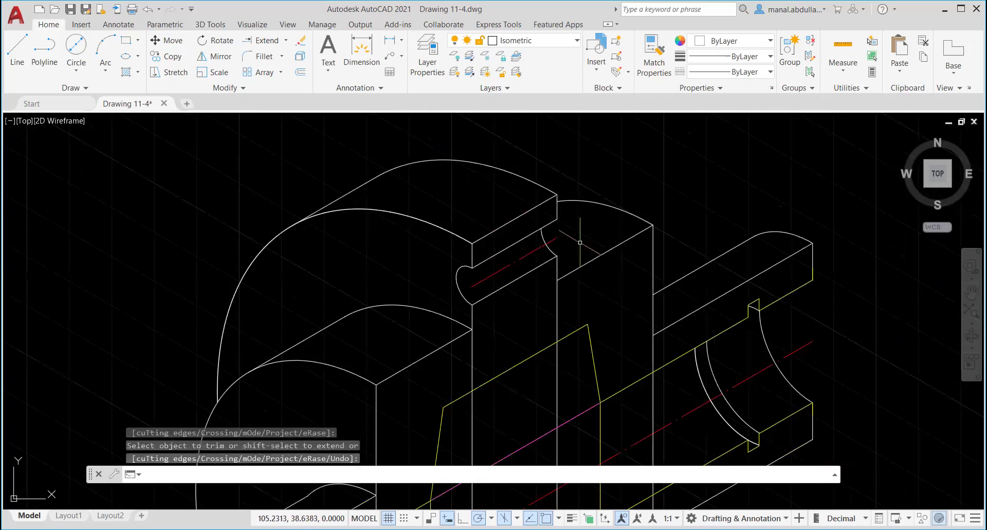
Copy the upper hole's two arcs and two edges from the left end of its centerline to that of the flange's lower hole centerline.
{"action": "middle_click_drag", "start_coordinate": [587, 344], "coordinate": [578, 272]}
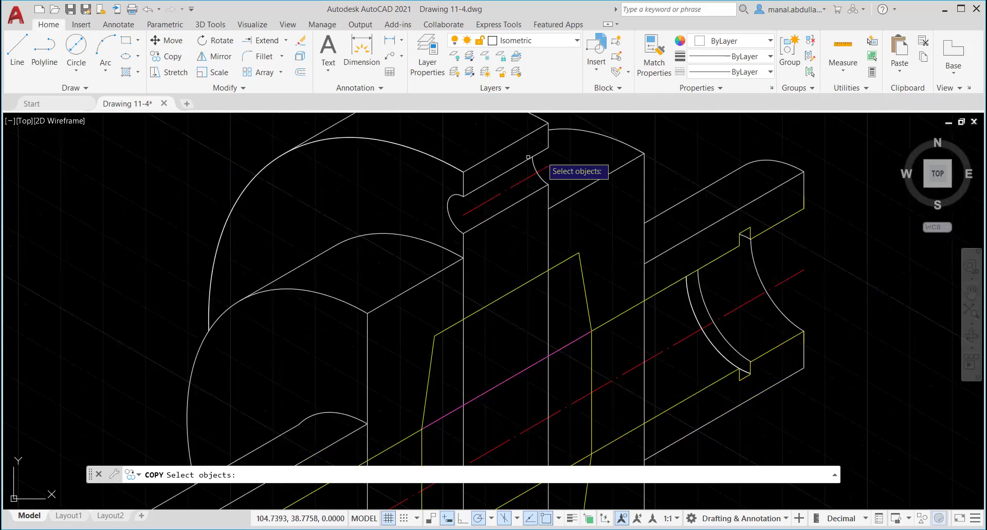
{"action": "left_click", "coordinate": [448, 208]}
{"action": "left_click", "coordinate": [480, 189]}
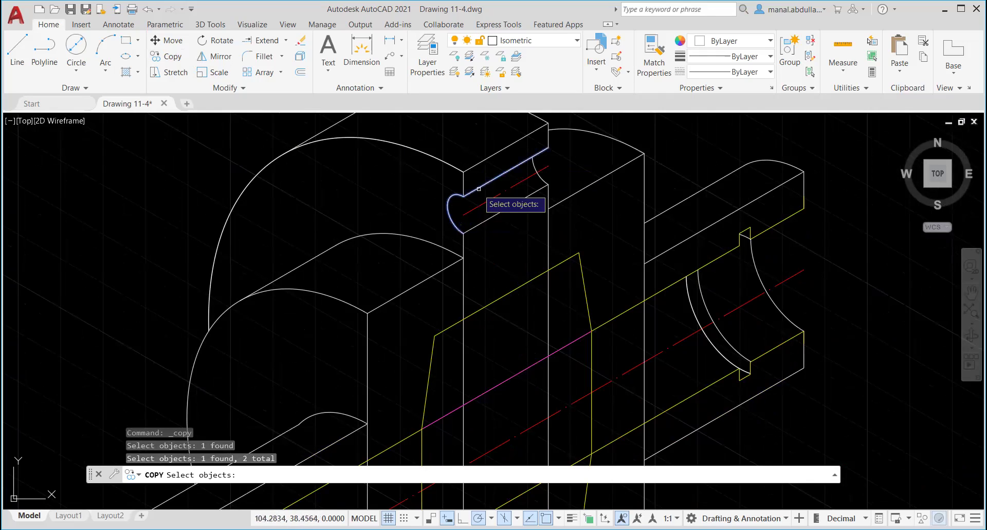
{"action": "left_click", "coordinate": [487, 220]}
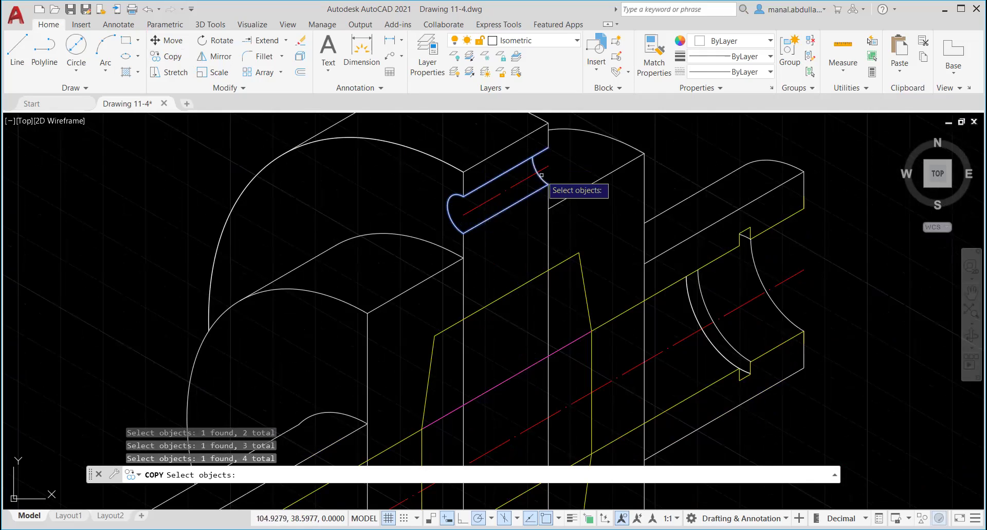
{"action": "key", "text": "Return"}
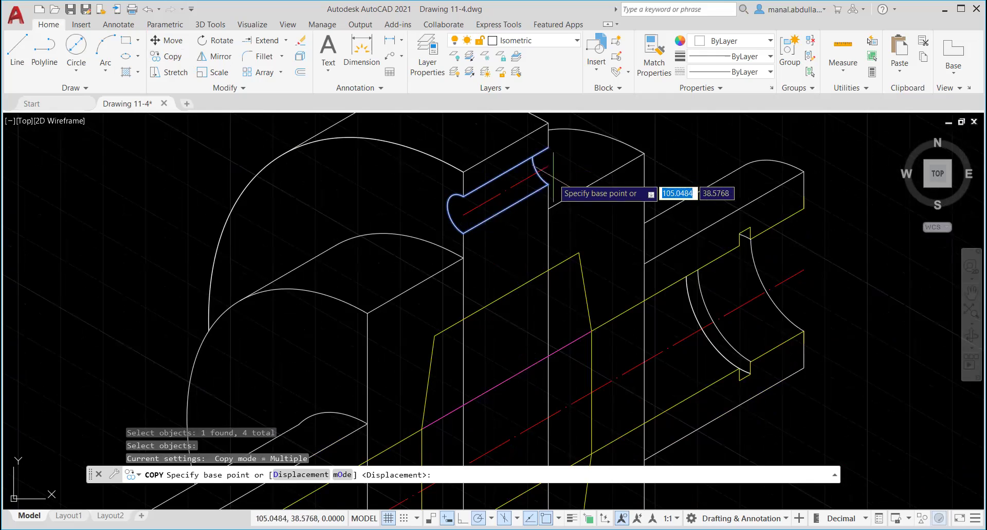
{"action": "left_click", "coordinate": [464, 214]}
{"action": "scroll", "coordinate": [468, 298], "scroll_direction": "down", "scroll_amount": 5}
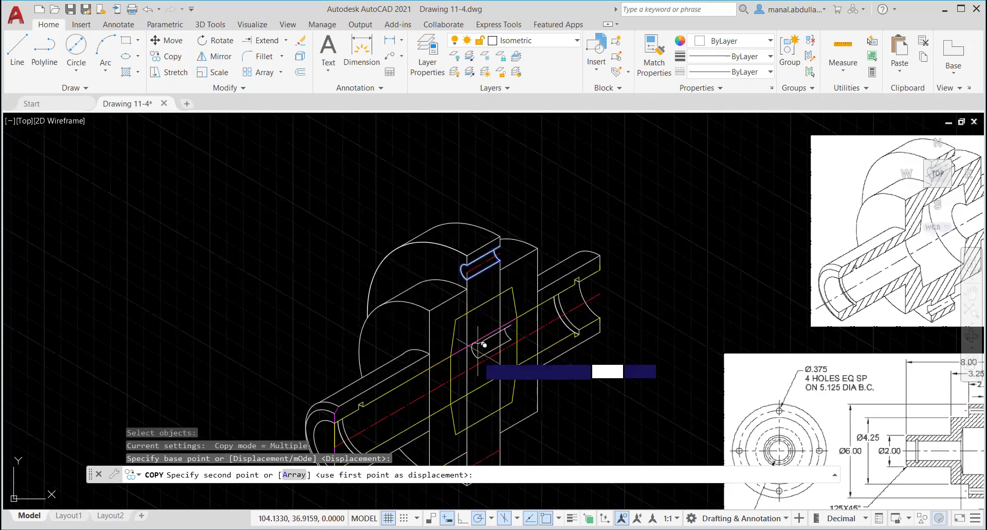
{"action": "middle_click_drag", "start_coordinate": [478, 377], "coordinate": [477, 254]}
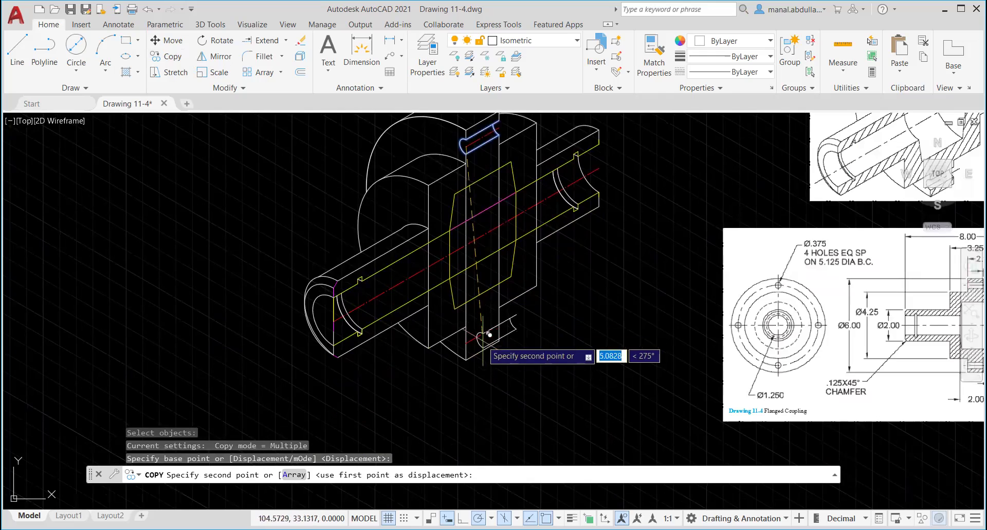
{"action": "scroll", "coordinate": [466, 342], "scroll_direction": "up", "scroll_amount": 5}
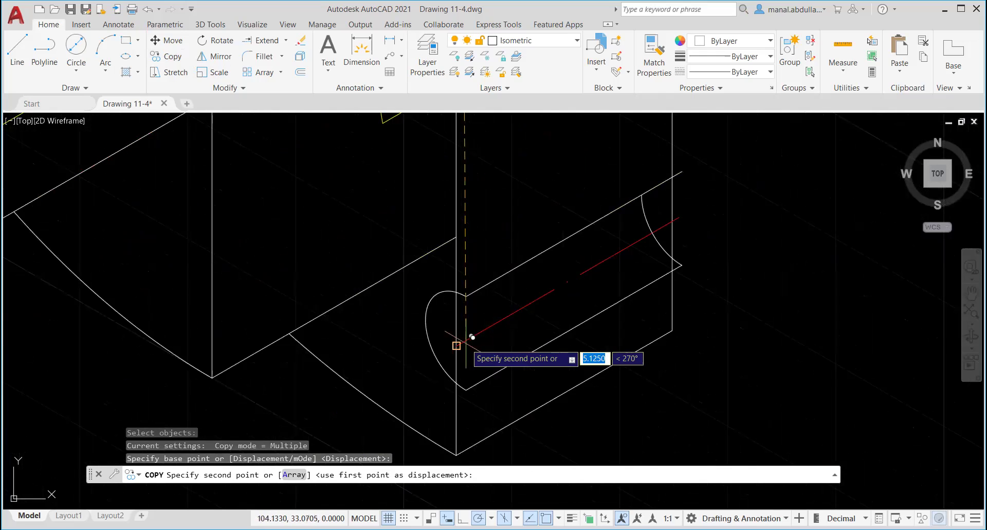
{"action": "left_click", "coordinate": [460, 341]}
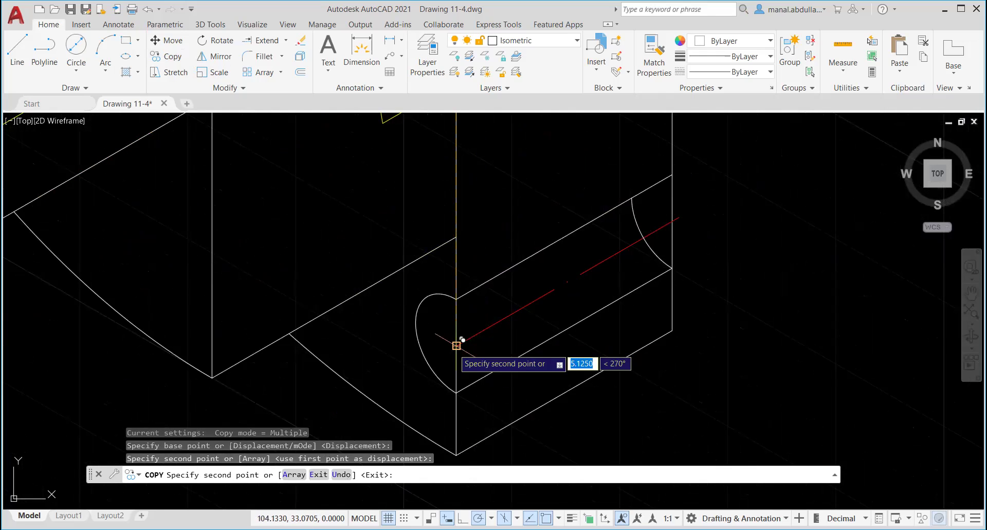
{"action": "key", "text": "Escape"}
Trim the flange's vertical edges inside the lower hole, along with the far arc's portion above the centerline.
{"action": "type", "text": "TR"}
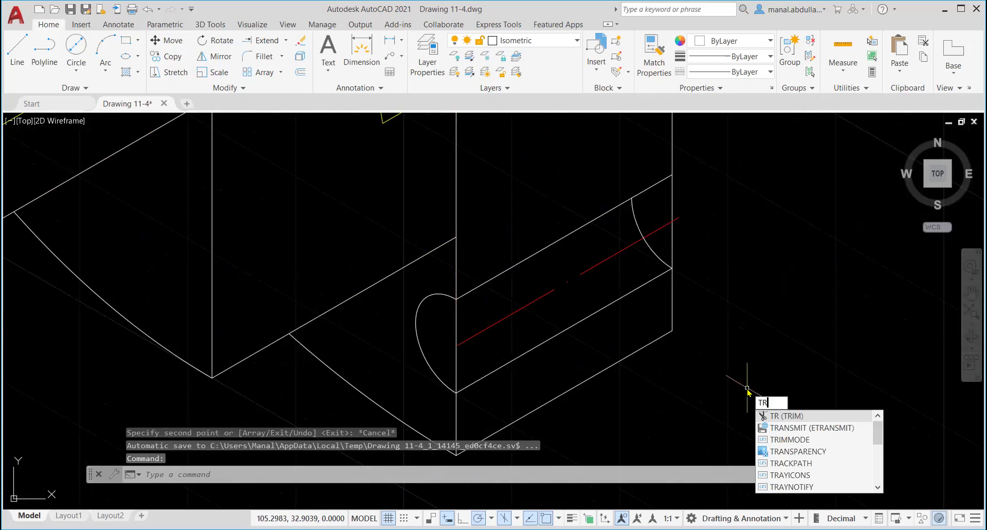
{"action": "key", "text": "Return"}
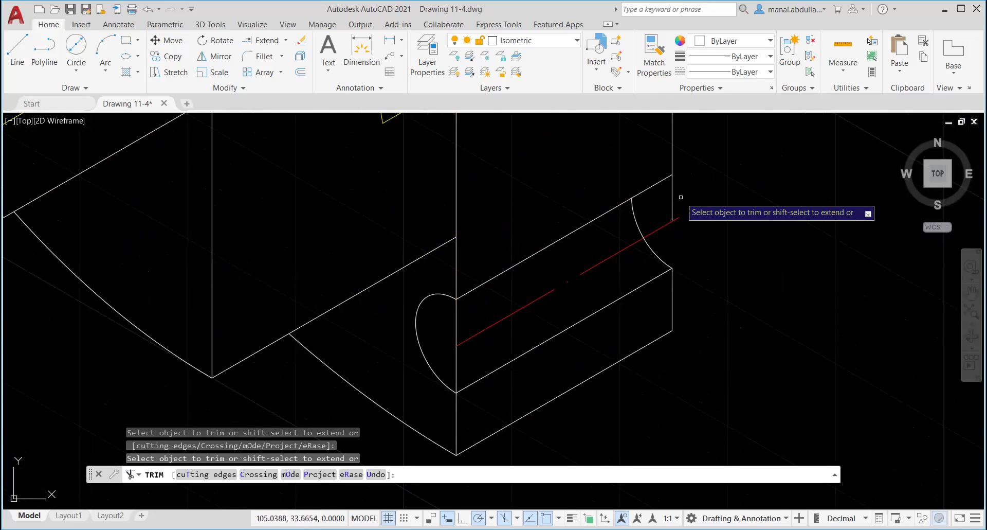
{"action": "left_click", "coordinate": [675, 202]}
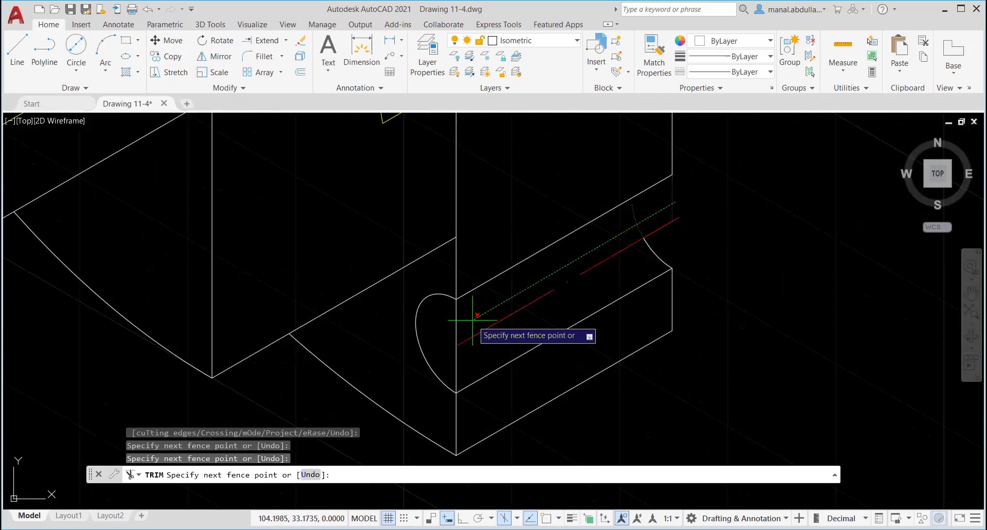
{"action": "key", "text": "Return"}
{"action": "left_click", "coordinate": [453, 358]}
{"action": "left_click", "coordinate": [467, 358]}
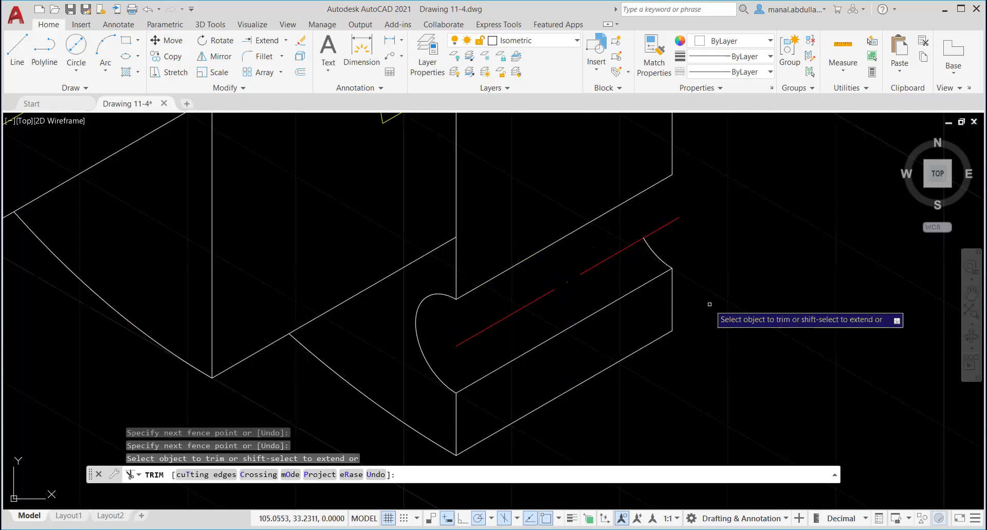
{"action": "key", "text": "Escape"}
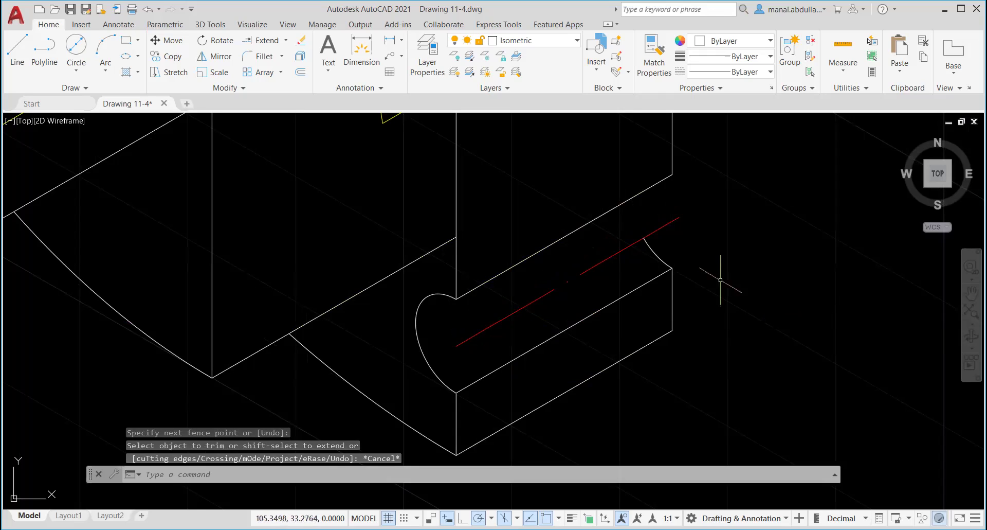
Extend the lower hole's far arc up to the hole's upper edge.
{"action": "left_click", "coordinate": [248, 43]}
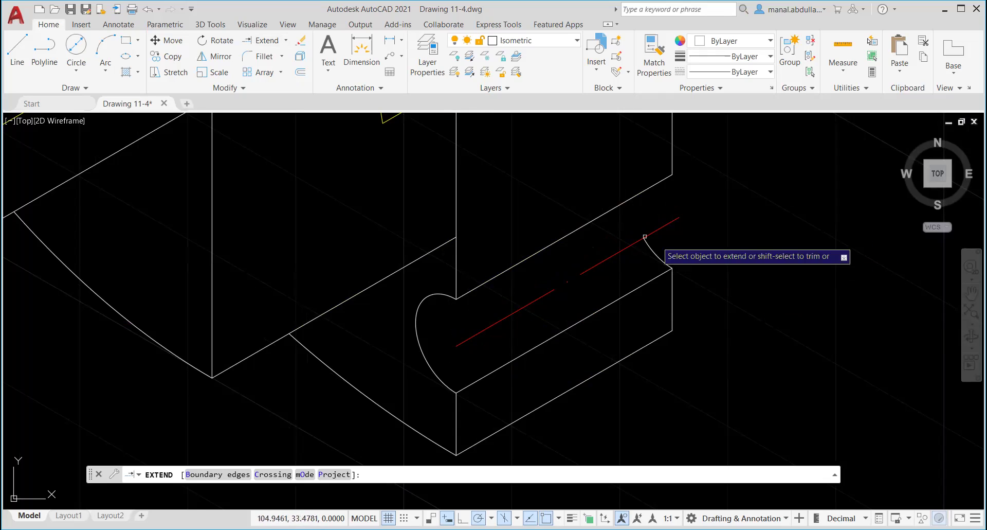
{"action": "left_click", "coordinate": [647, 244]}
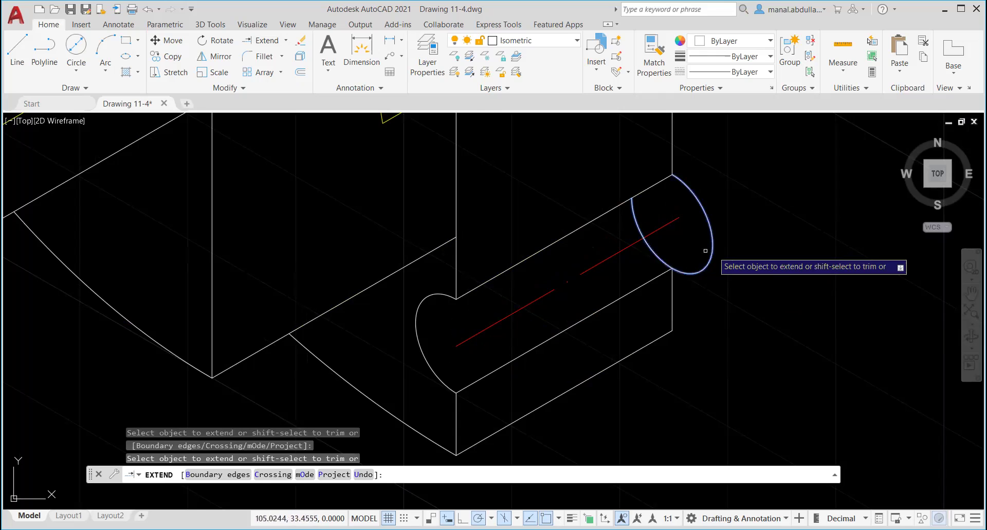
{"action": "key", "text": "Escape"}
Trim the rear hub face line between the shaft outline and bore, and the flange's vertical edges above the central cavity.
{"action": "scroll", "coordinate": [772, 282], "scroll_direction": "down", "scroll_amount": 5}
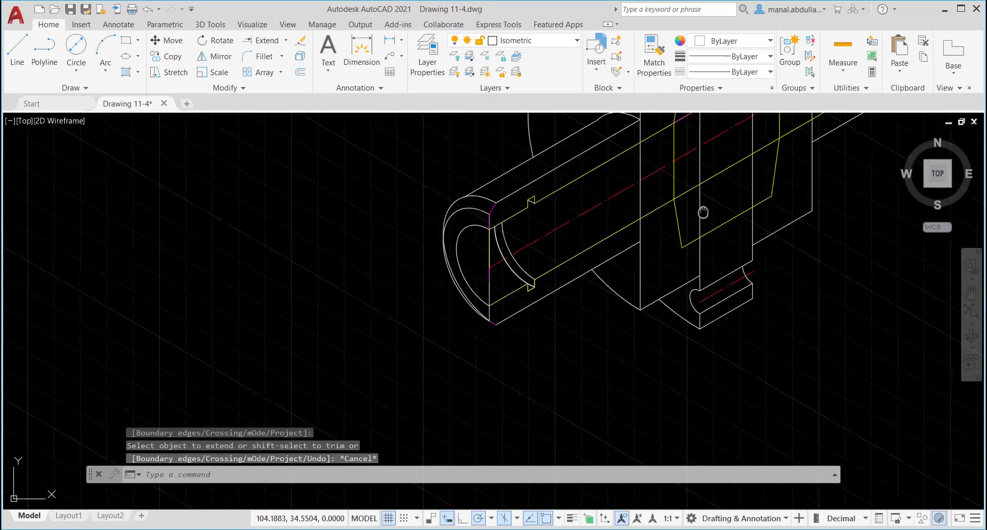
{"action": "middle_click_drag", "start_coordinate": [703, 212], "coordinate": [593, 334]}
{"action": "scroll", "coordinate": [593, 334], "scroll_direction": "down", "scroll_amount": 2}
{"action": "middle_click_drag", "start_coordinate": [630, 278], "coordinate": [555, 299]}
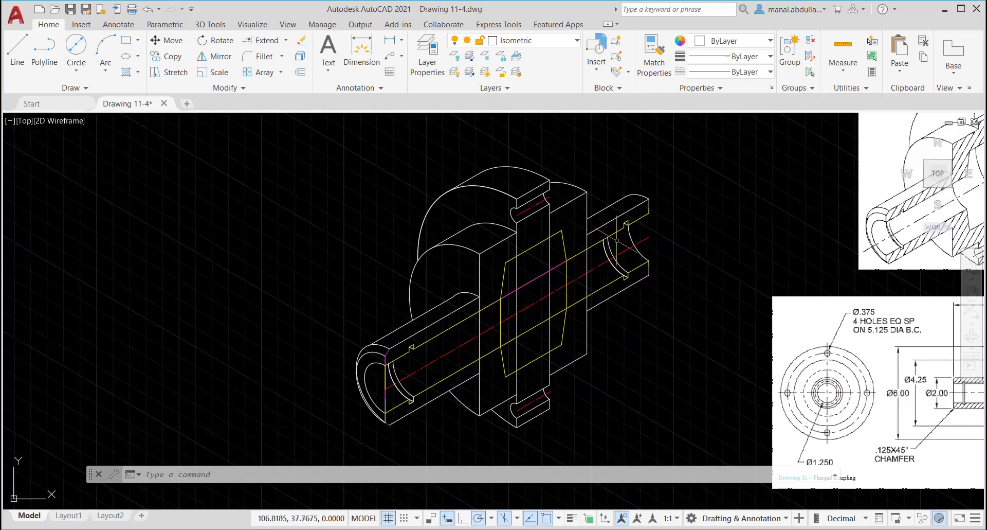
{"action": "scroll", "coordinate": [590, 304], "scroll_direction": "up", "scroll_amount": 2}
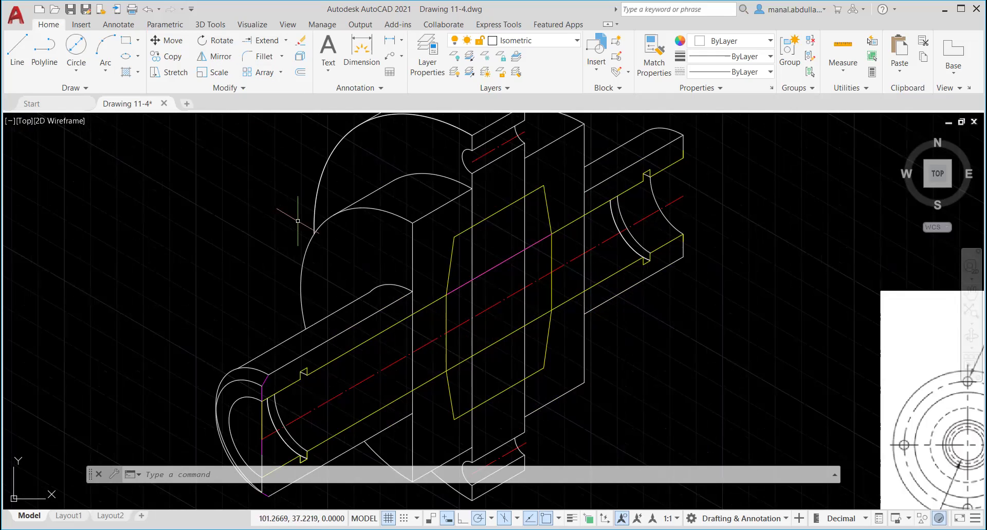
{"action": "type", "text": "trim"}
{"action": "key", "text": "Return"}
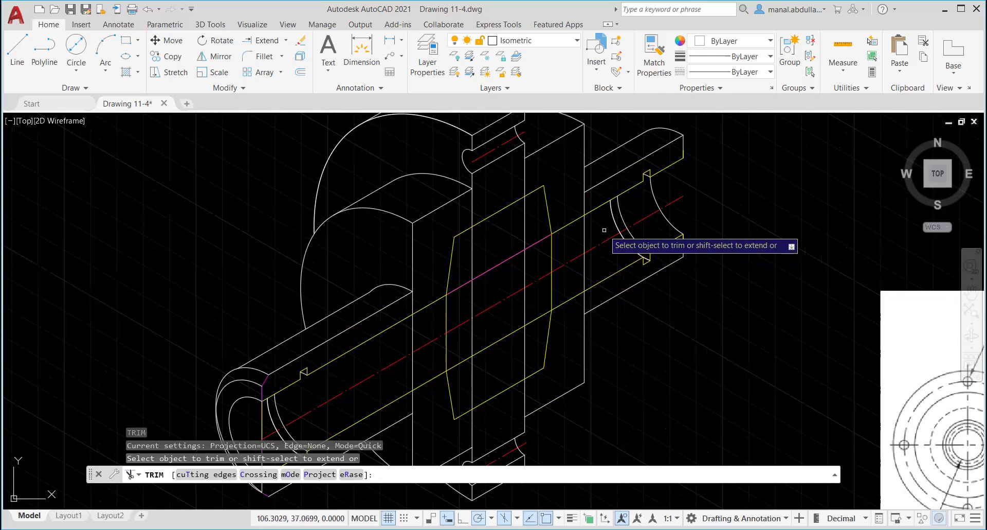
{"action": "left_click", "coordinate": [611, 186]}
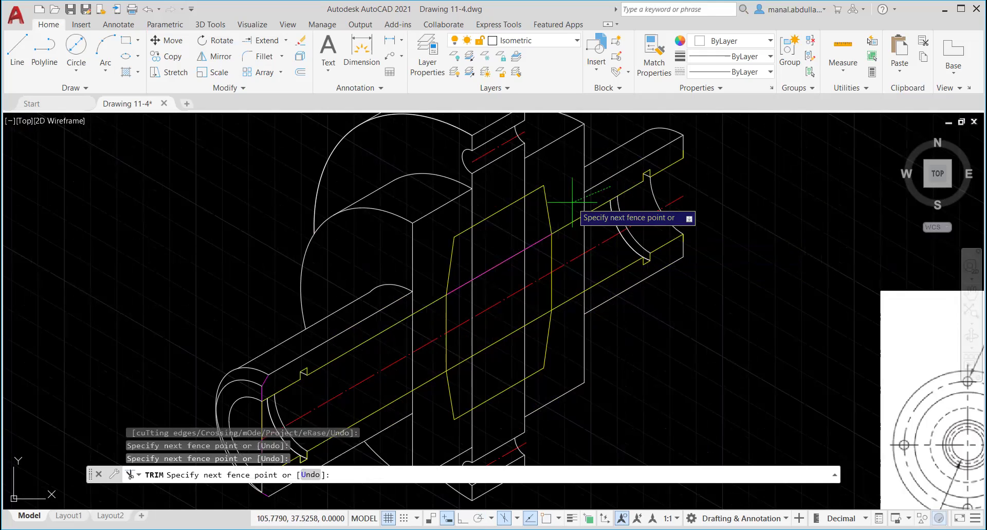
{"action": "key", "text": "Return"}
{"action": "left_click", "coordinate": [550, 166]}
{"action": "left_click", "coordinate": [466, 216]}
{"action": "key", "text": "Return"}
Trim the lines at the front hub face near the bore's upper edge and the flange's vertical edges in the upper cavity.
{"action": "left_click", "coordinate": [428, 241]}
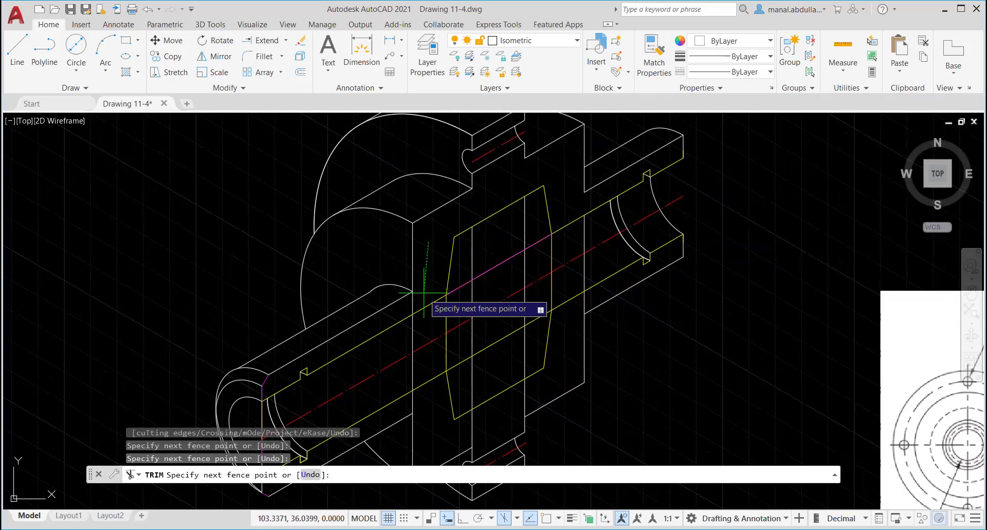
{"action": "left_click", "coordinate": [426, 321]}
{"action": "left_click", "coordinate": [425, 322]}
{"action": "left_click", "coordinate": [395, 336]}
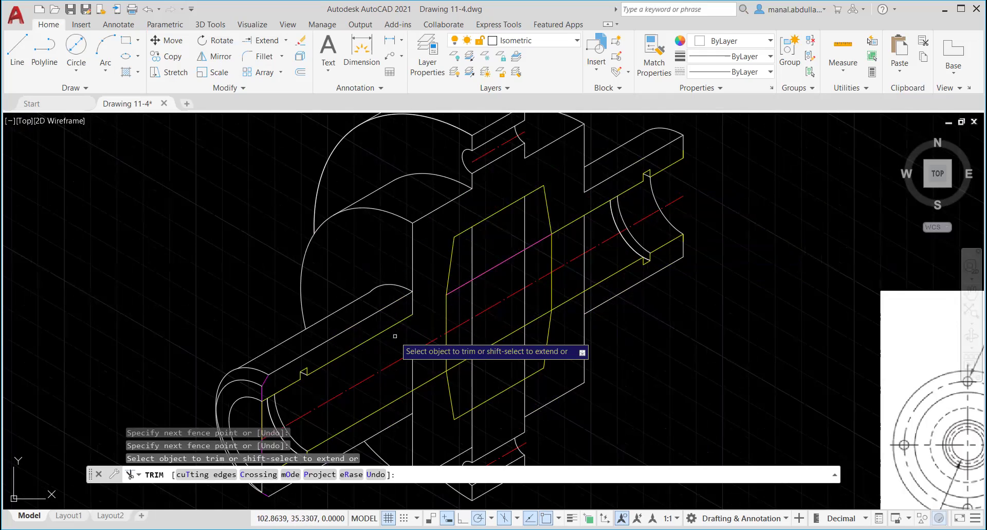
{"action": "left_click", "coordinate": [536, 222]}
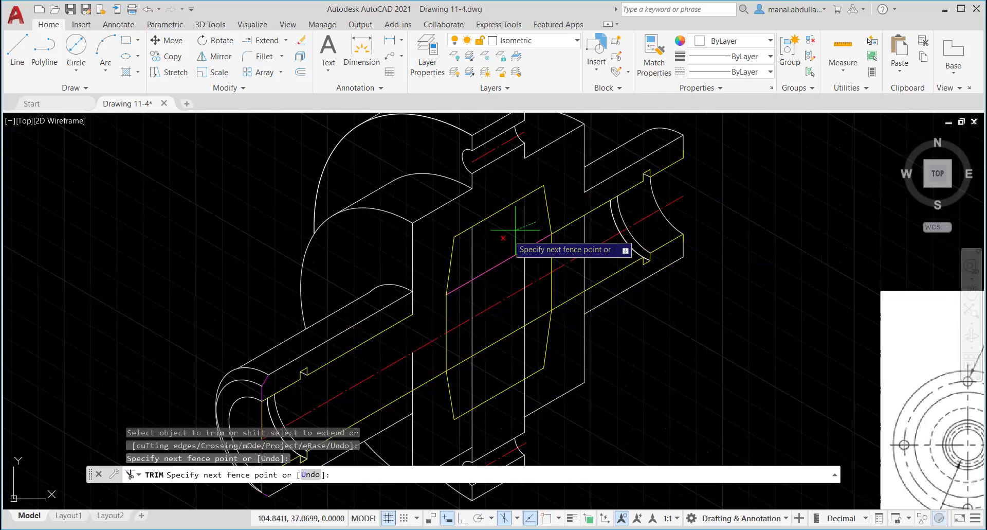
{"action": "left_click", "coordinate": [472, 261]}
{"action": "key", "text": "Return"}
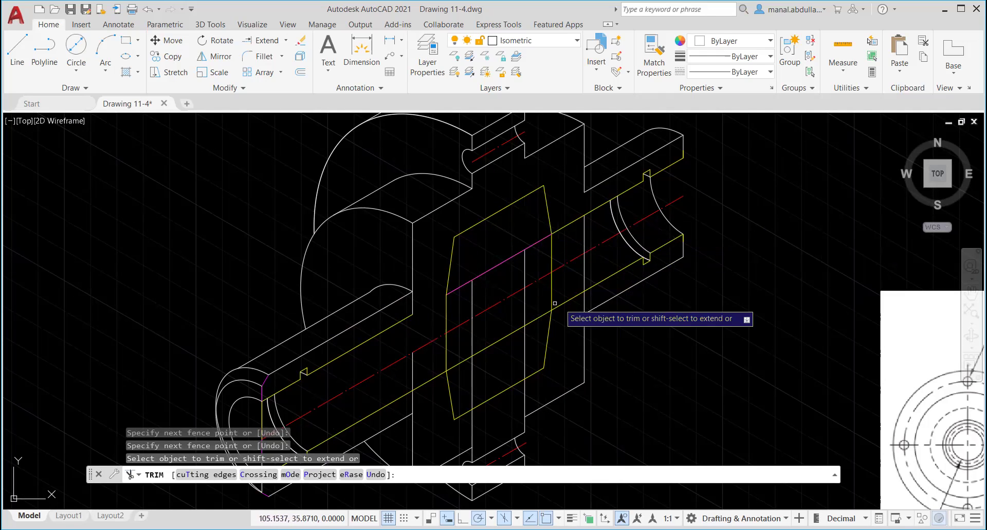
Trim the remaining vertical edges crossing the sectioned material around and below the central cavity.
{"action": "scroll", "coordinate": [581, 359], "scroll_direction": "down", "scroll_amount": 2}
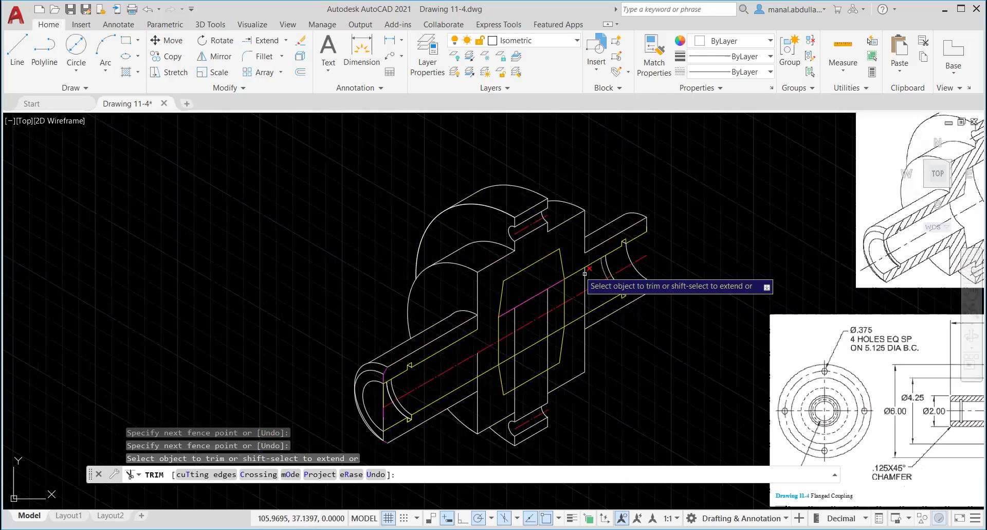
{"action": "left_click", "coordinate": [562, 374]}
{"action": "key", "text": "Return"}
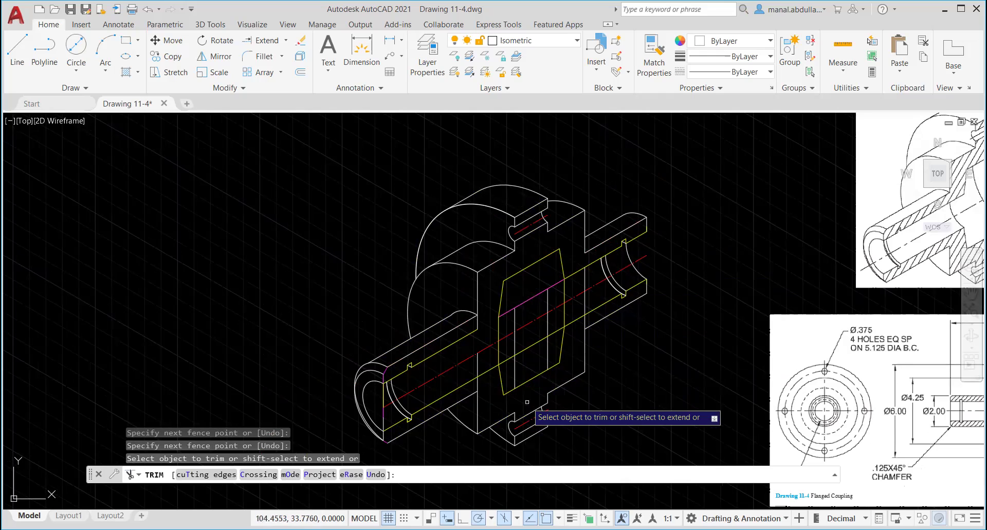
{"action": "key", "text": "Return"}
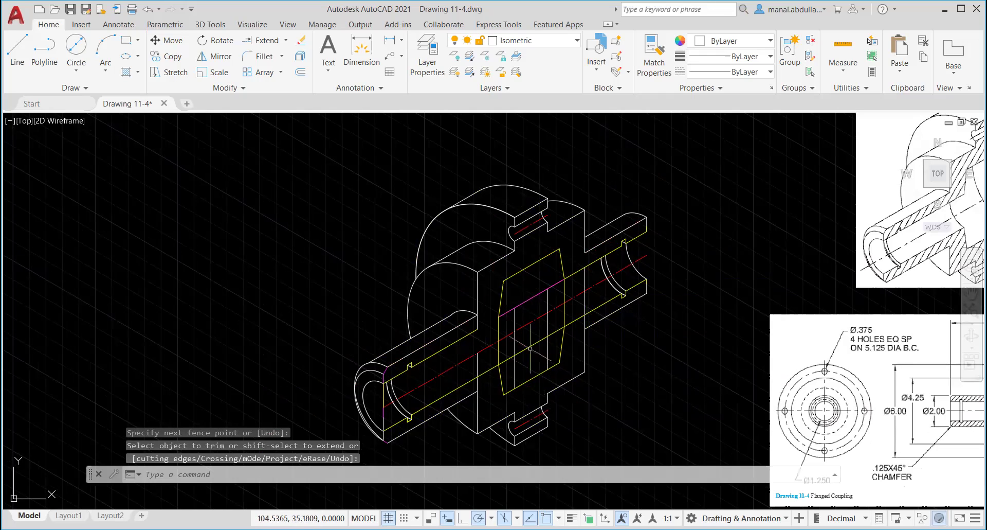
Examine the central cavity and its curved edges in the reference isometric section view and compare with the drawing.
{"action": "scroll", "coordinate": [617, 368], "scroll_direction": "up", "scroll_amount": 2}
{"action": "scroll", "coordinate": [617, 349], "scroll_direction": "down", "scroll_amount": 2}
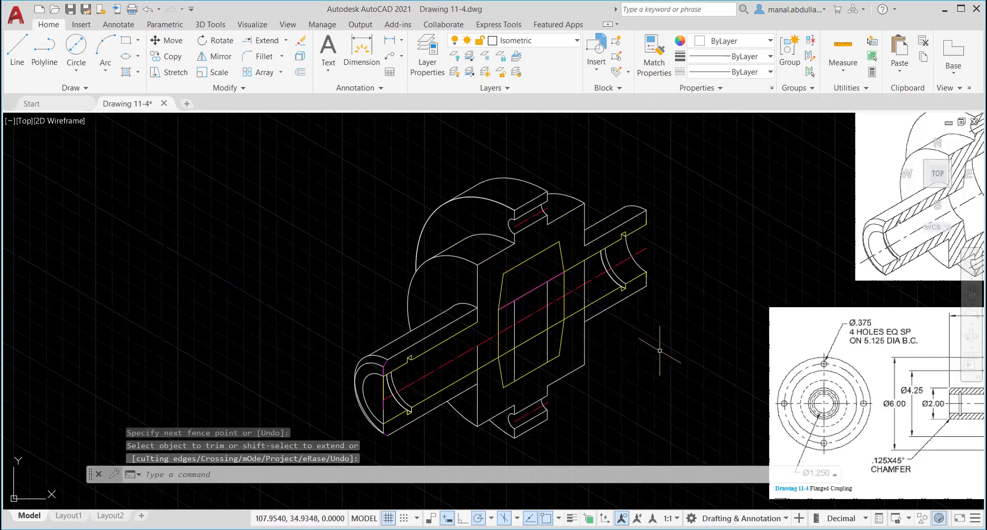
{"action": "middle_click_drag", "start_coordinate": [927, 230], "coordinate": [591, 257]}
{"action": "scroll", "coordinate": [631, 210], "scroll_direction": "up", "scroll_amount": 2}
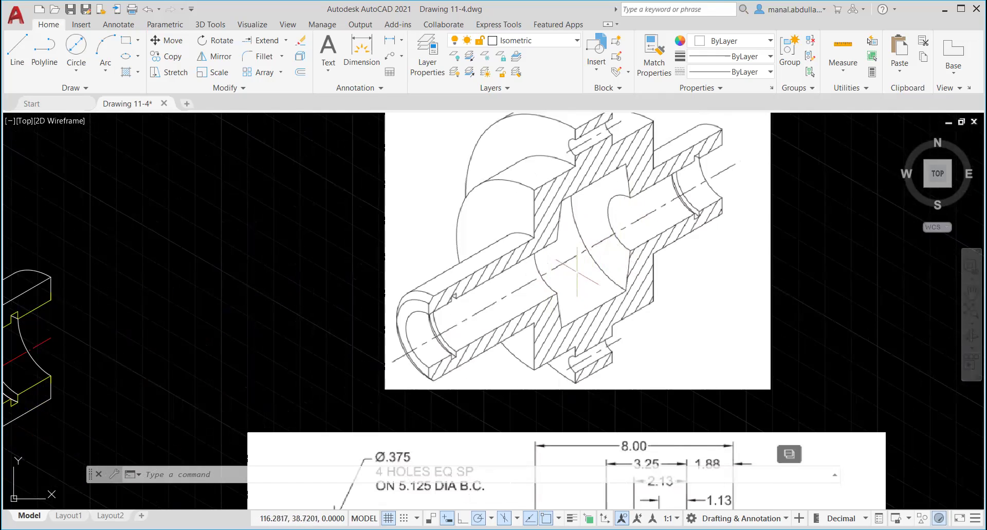
{"action": "scroll", "coordinate": [576, 269], "scroll_direction": "down", "scroll_amount": 2}
{"action": "scroll", "coordinate": [335, 327], "scroll_direction": "down", "scroll_amount": 3}
{"action": "middle_click_drag", "start_coordinate": [335, 327], "coordinate": [521, 295]}
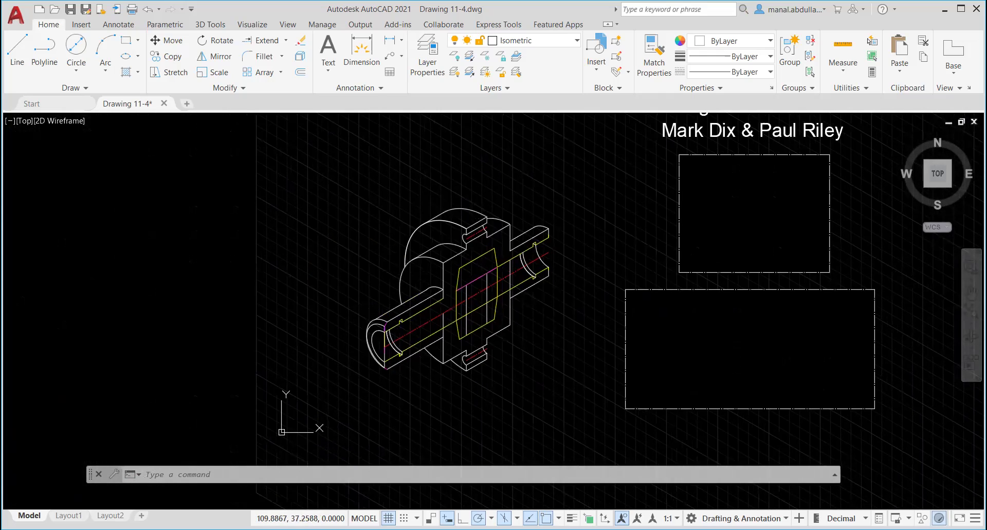
{"action": "scroll", "coordinate": [522, 295], "scroll_direction": "up", "scroll_amount": 2}
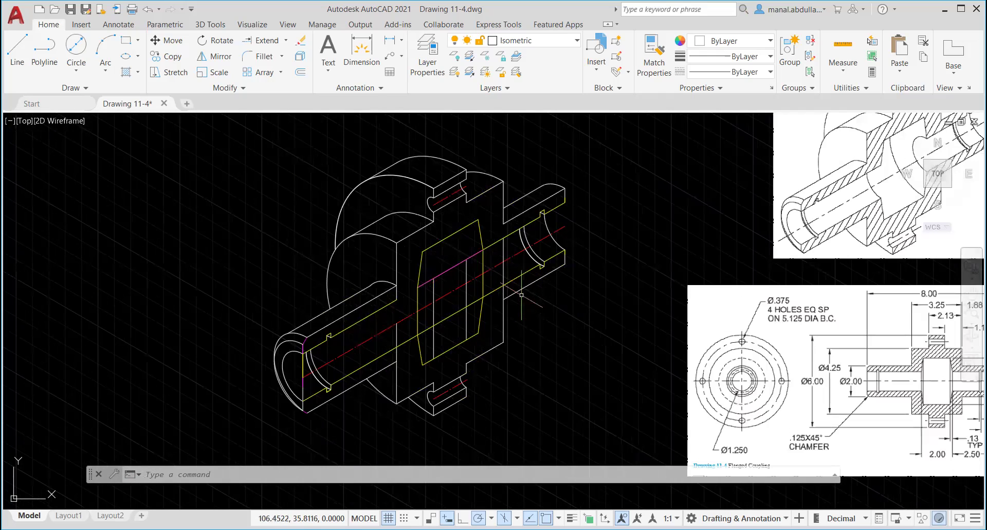
Draw an isocircle centred on the axis at the cavity's rear wall, with its radius reaching the bore edge.
{"action": "left_click", "coordinate": [139, 57]}
{"action": "left_click", "coordinate": [146, 99]}
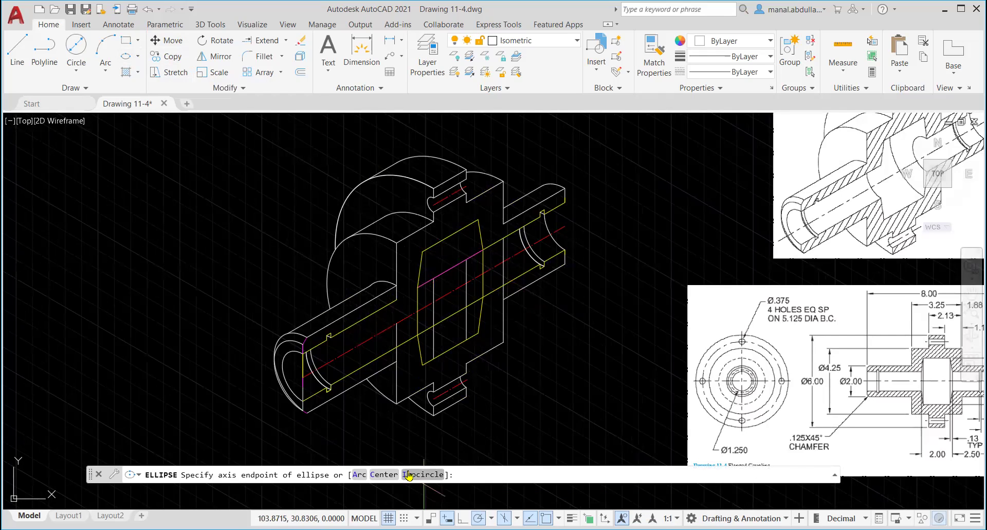
{"action": "left_click", "coordinate": [423, 474]}
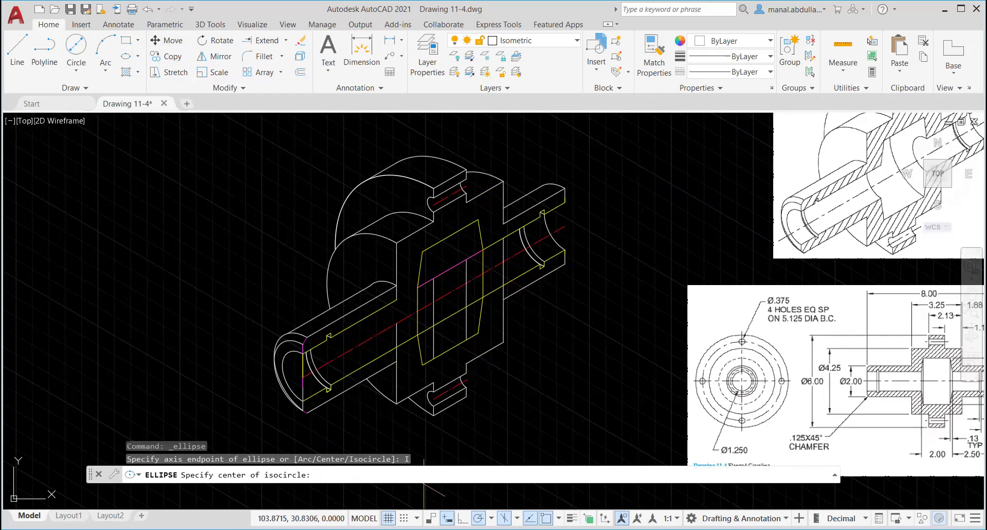
{"action": "left_click", "coordinate": [484, 273]}
{"action": "left_click", "coordinate": [500, 263]}
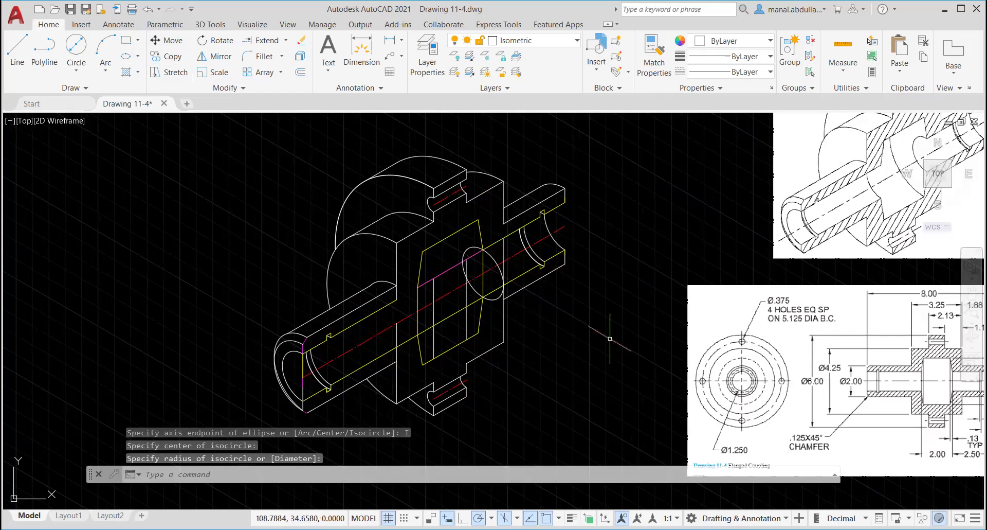
Trim the outer half of the bore isocircle at the cavity's rear wall, using the wall's two slanted edges as cutting edges.
{"action": "type", "text": "TR"}
{"action": "key", "text": "Return"}
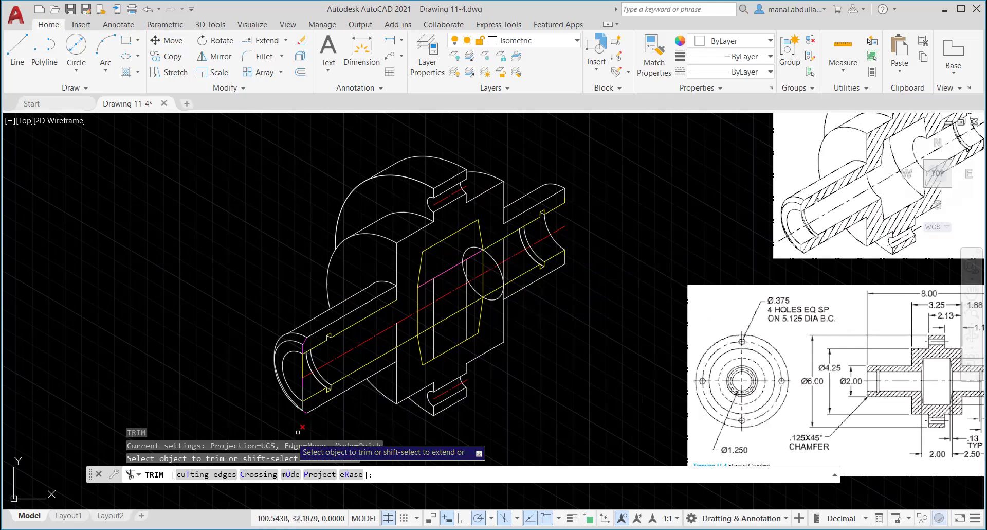
{"action": "left_click", "coordinate": [207, 472]}
{"action": "left_click", "coordinate": [481, 248]}
{"action": "left_click", "coordinate": [484, 308]}
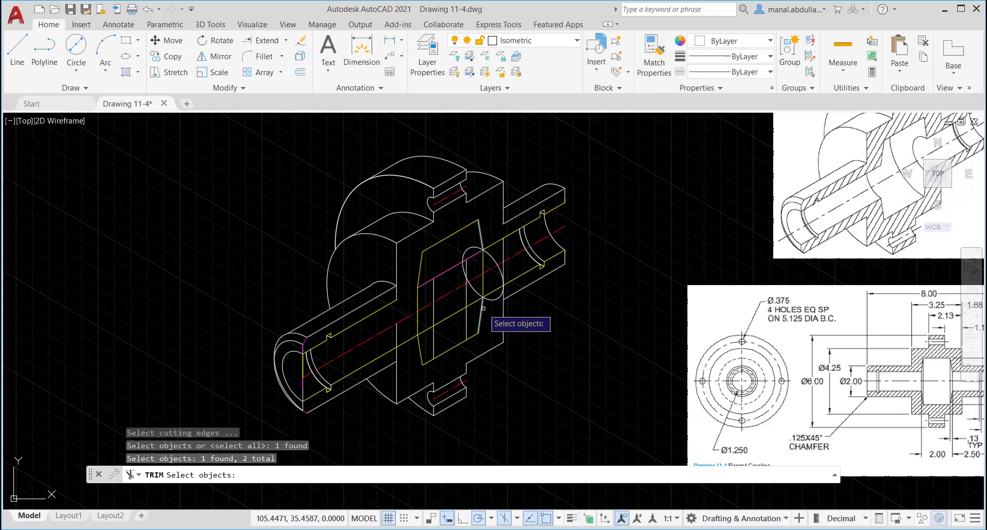
{"action": "key", "text": "Return"}
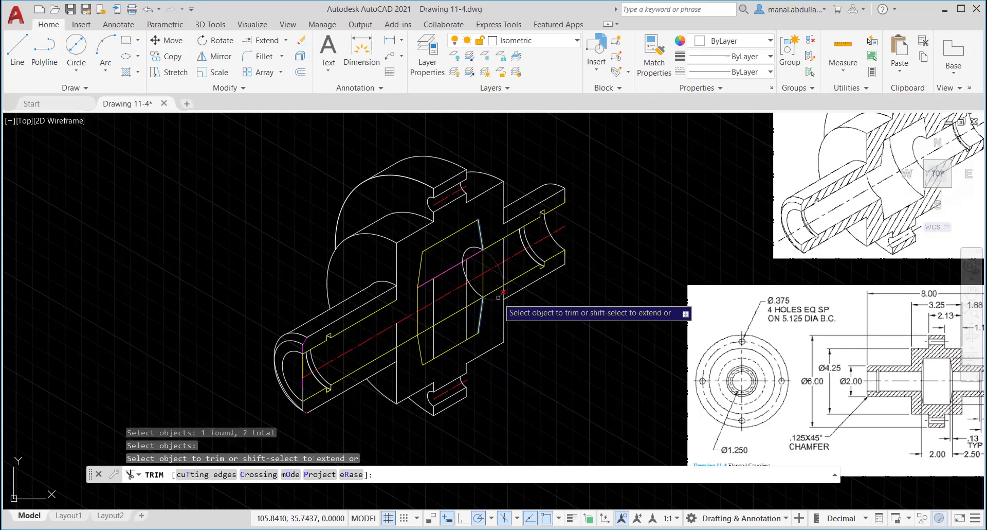
{"action": "left_click", "coordinate": [499, 297]}
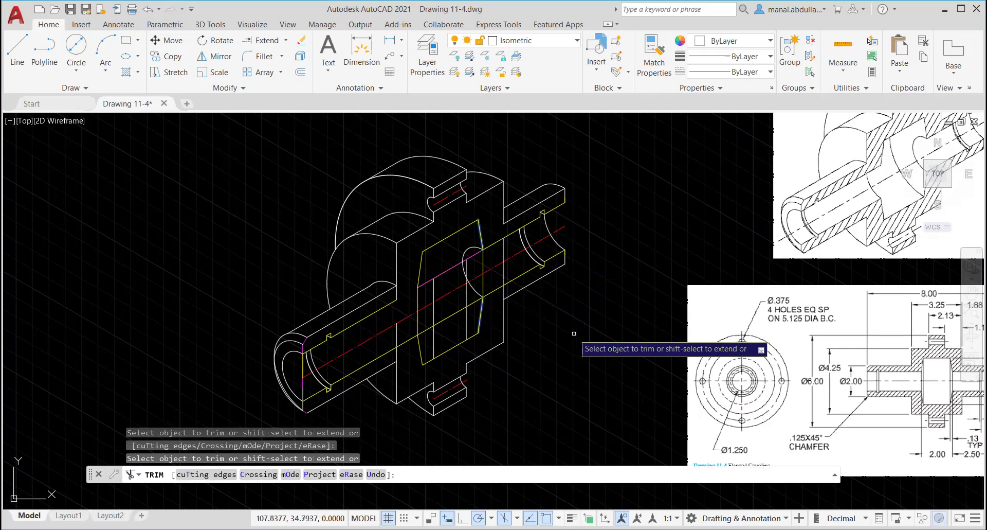
{"action": "key", "text": "Return"}
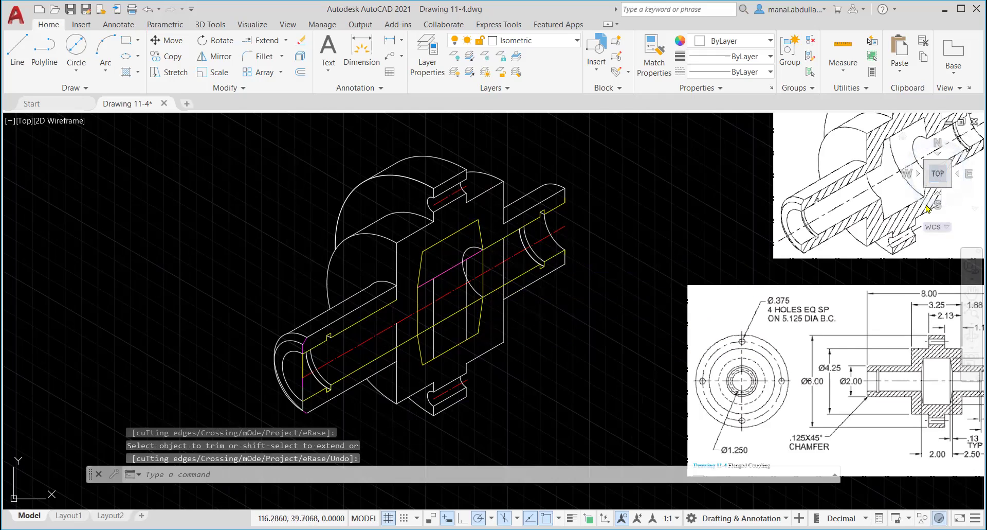
Draw a larger isocircle centred on the axis in line with the cavity's rear corners, with its radius reaching the lower rear corner.
{"action": "left_click", "coordinate": [139, 56]}
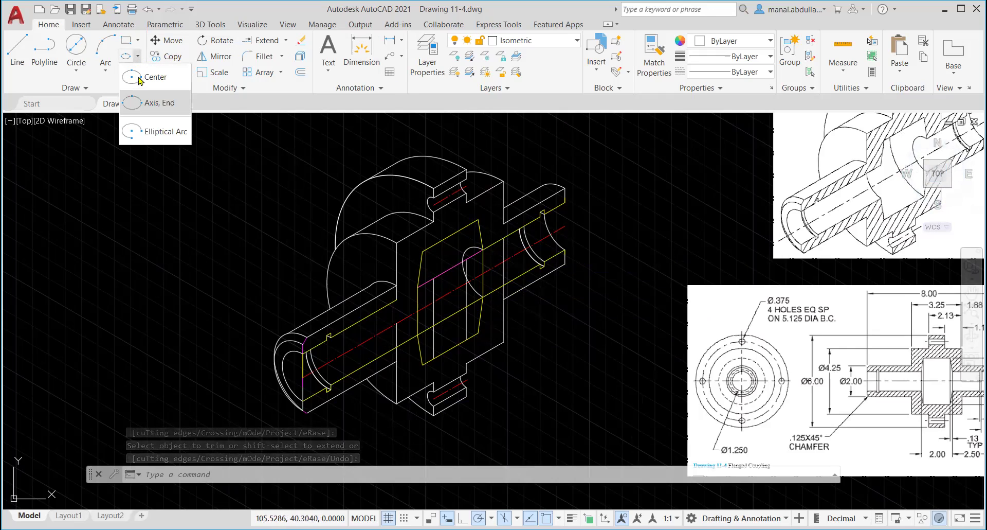
{"action": "left_click", "coordinate": [157, 101]}
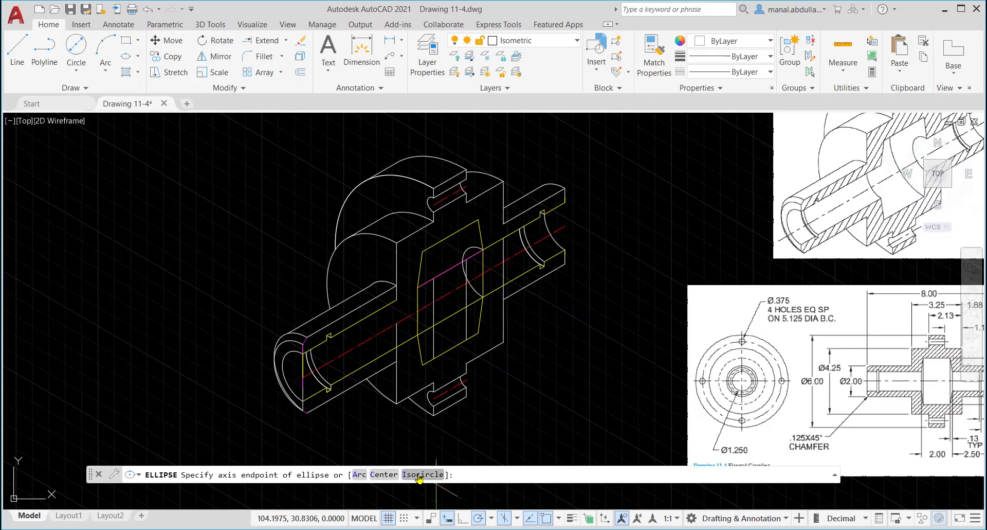
{"action": "left_click", "coordinate": [420, 474]}
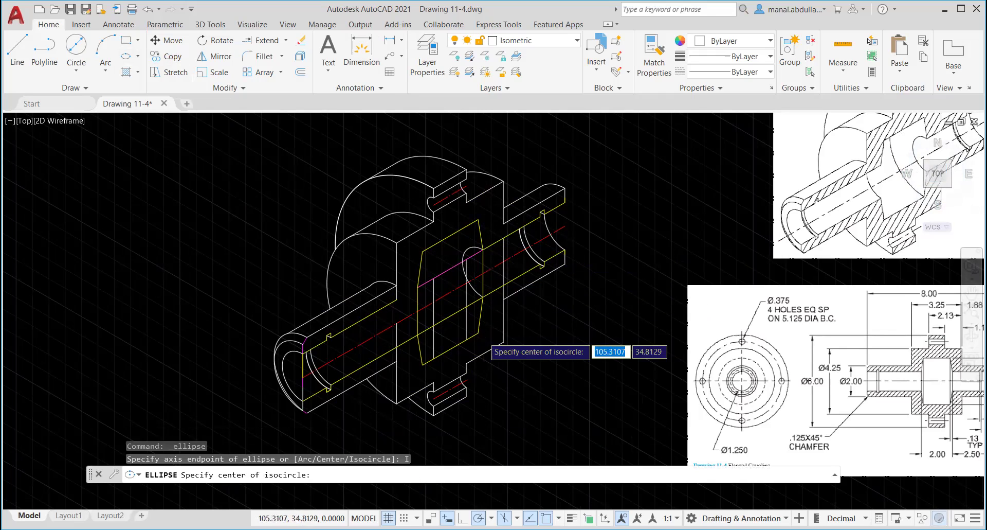
{"action": "scroll", "coordinate": [482, 334], "scroll_direction": "up", "scroll_amount": 3}
{"action": "middle_click_drag", "start_coordinate": [496, 306], "coordinate": [474, 395]}
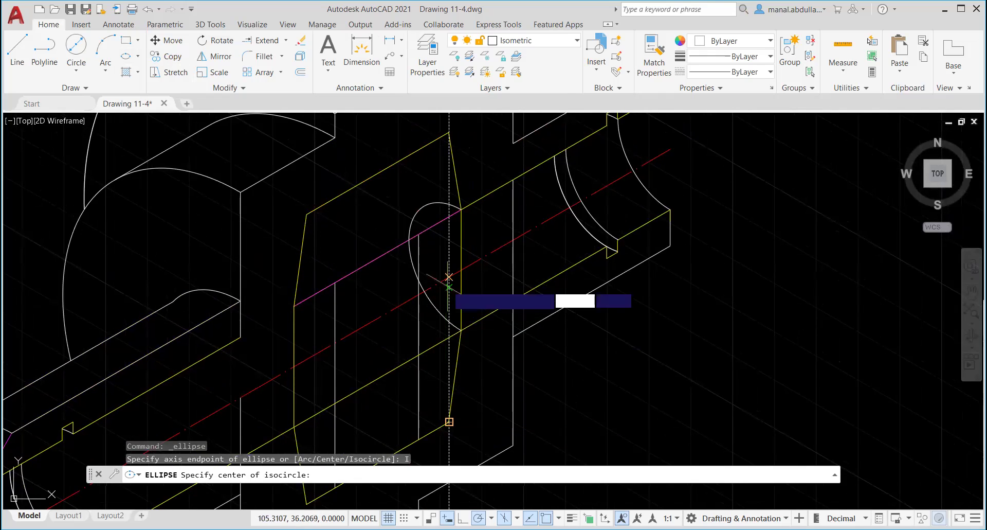
{"action": "left_click", "coordinate": [449, 276]}
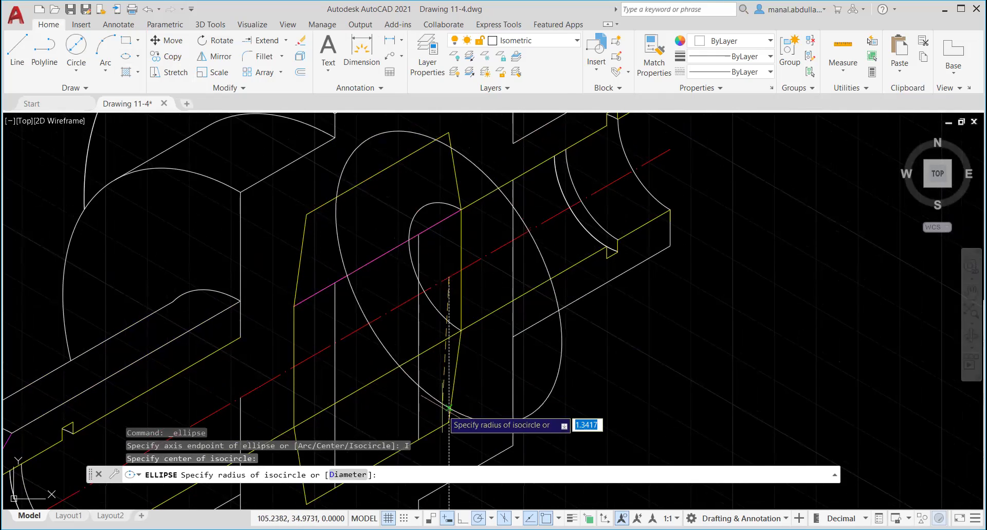
{"action": "left_click", "coordinate": [449, 418]}
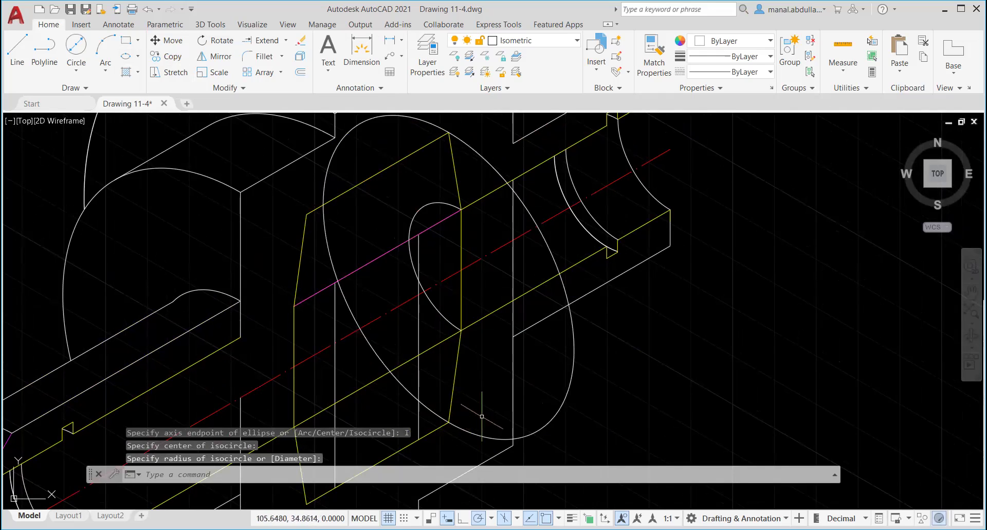
{"action": "scroll", "coordinate": [481, 416], "scroll_direction": "down", "scroll_amount": 2}
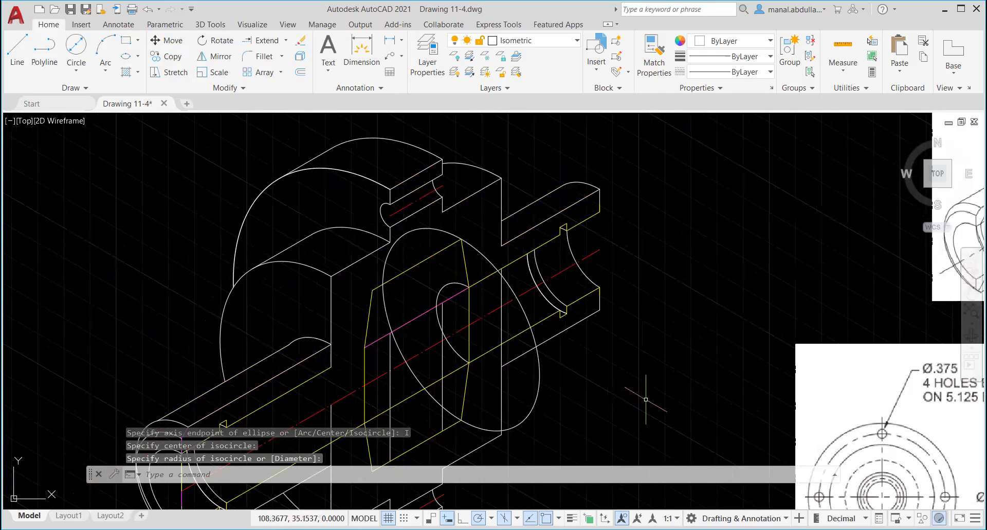
Trim the large isocircle against the cavity's upper, lower and lower slanted edges, keeping only the arc inside the cavity.
{"action": "type", "text": "TR"}
{"action": "key", "text": "Return"}
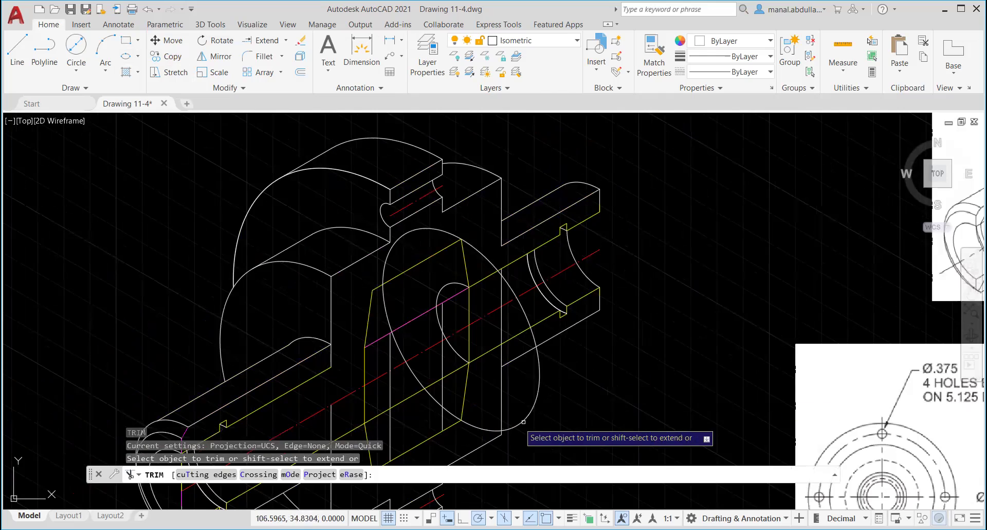
{"action": "left_click", "coordinate": [206, 470]}
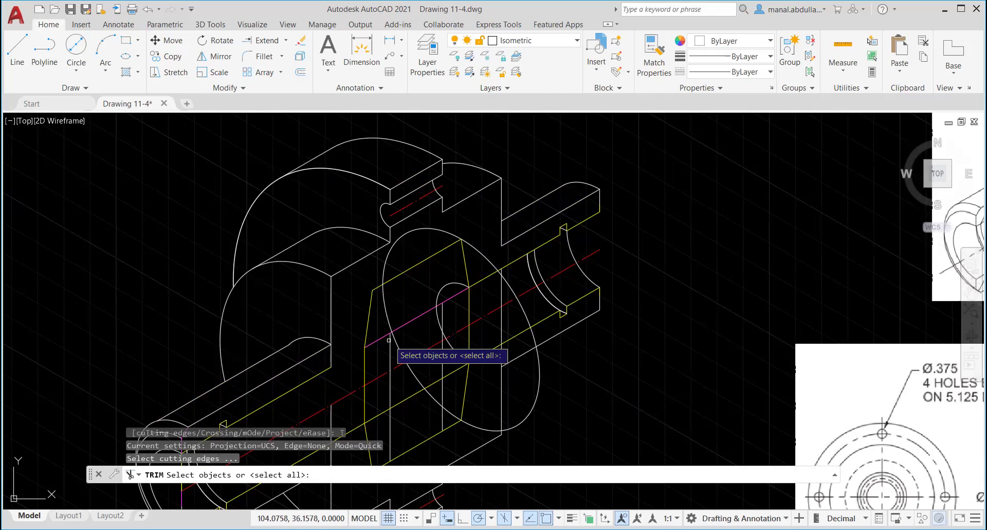
{"action": "left_click", "coordinate": [394, 278]}
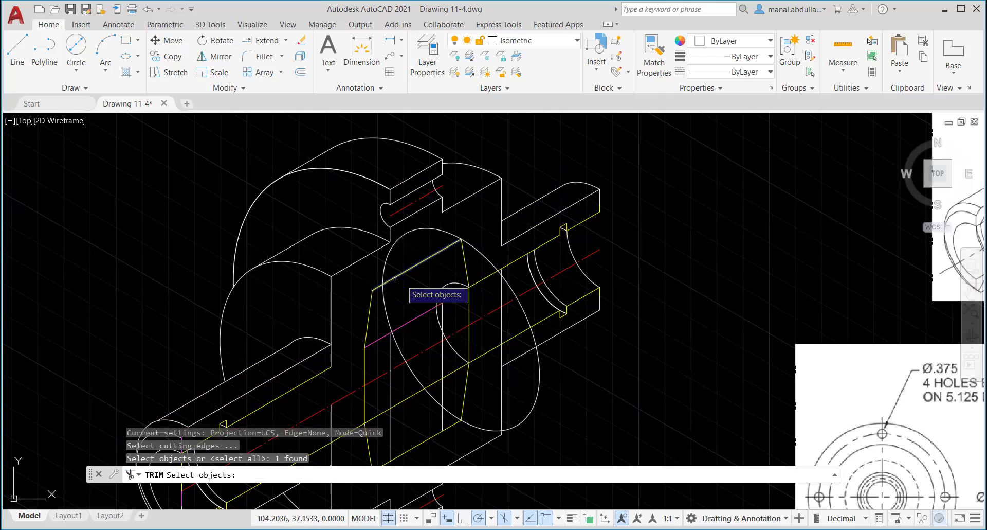
{"action": "left_click", "coordinate": [462, 400]}
{"action": "left_click", "coordinate": [450, 426]}
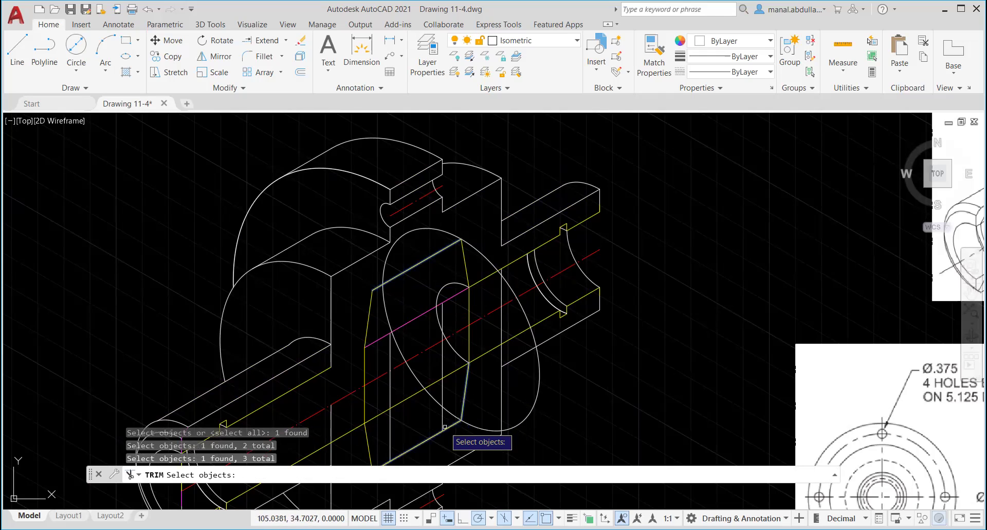
{"action": "key", "text": "Return"}
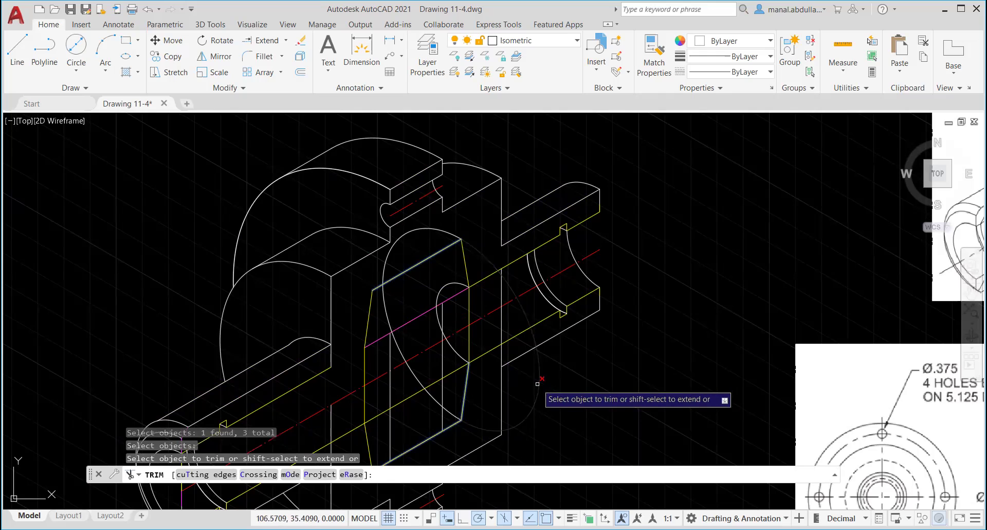
{"action": "left_click", "coordinate": [420, 228]}
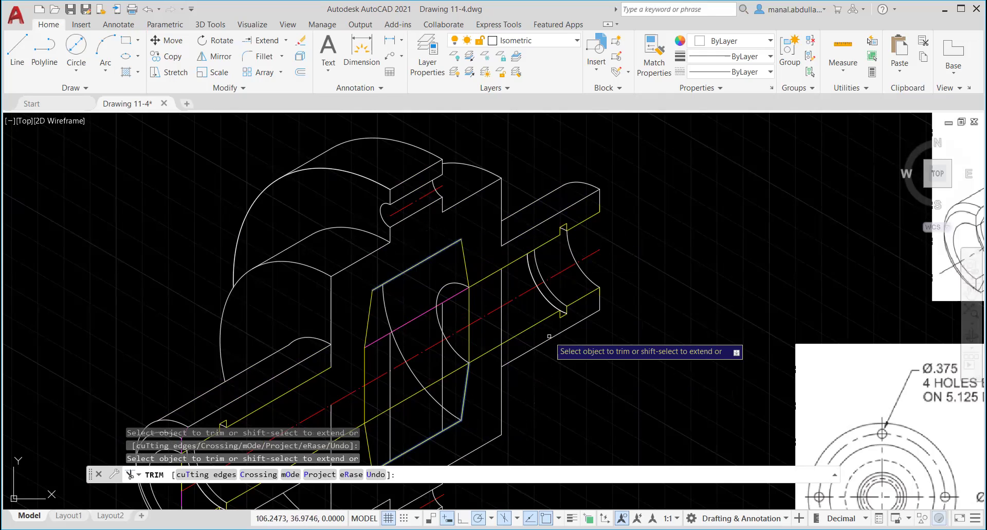
{"action": "key", "text": "Return"}
{"action": "scroll", "coordinate": [575, 386], "scroll_direction": "down", "scroll_amount": 2}
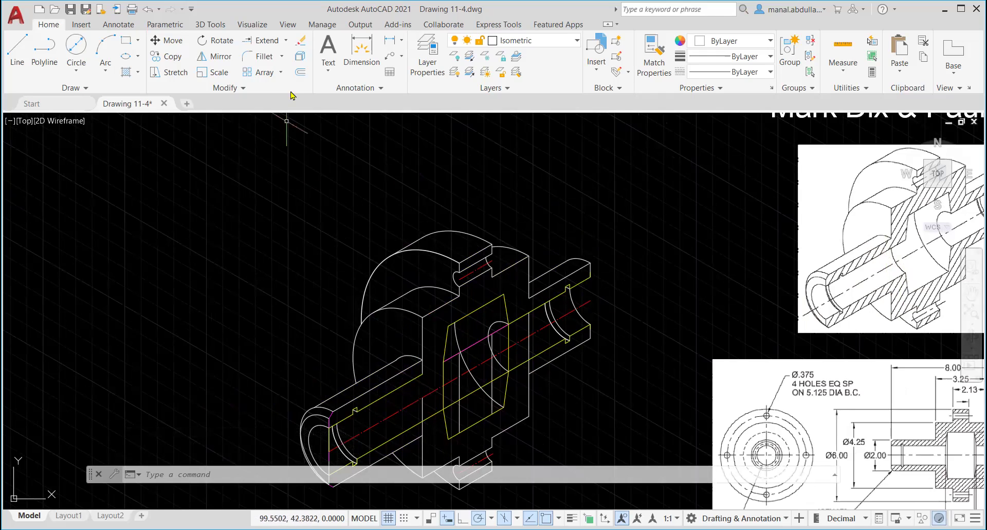
Draw an isocircle centred on the axis where the front shaft meets the hub face, with its radius reaching the bore's lower edge.
{"action": "left_click", "coordinate": [140, 58]}
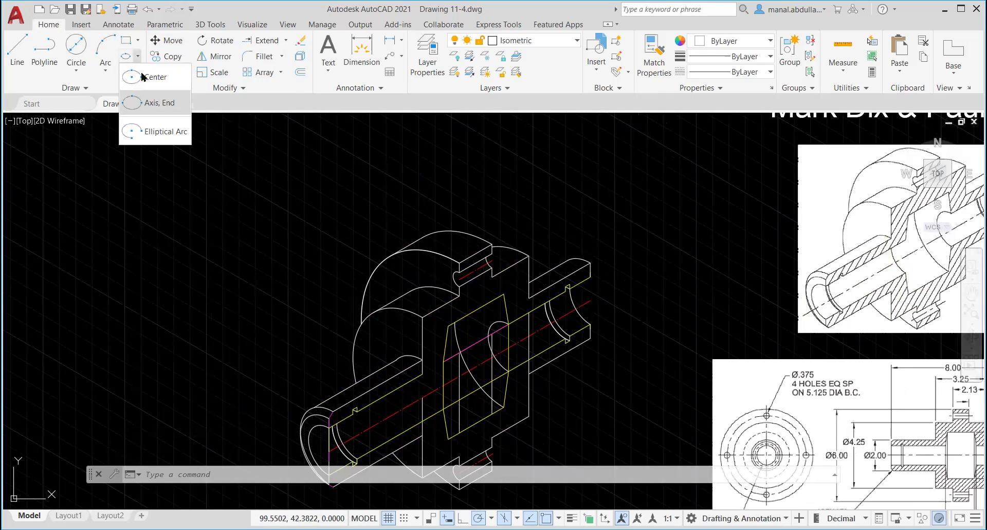
{"action": "left_click", "coordinate": [149, 101]}
{"action": "scroll", "coordinate": [459, 399], "scroll_direction": "up", "scroll_amount": 4}
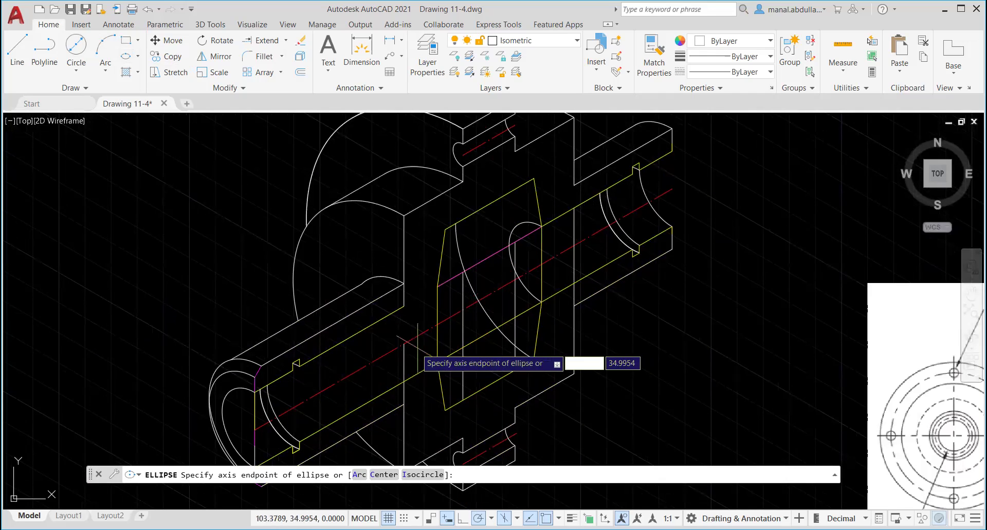
{"action": "left_click", "coordinate": [419, 476]}
{"action": "left_click", "coordinate": [405, 342]}
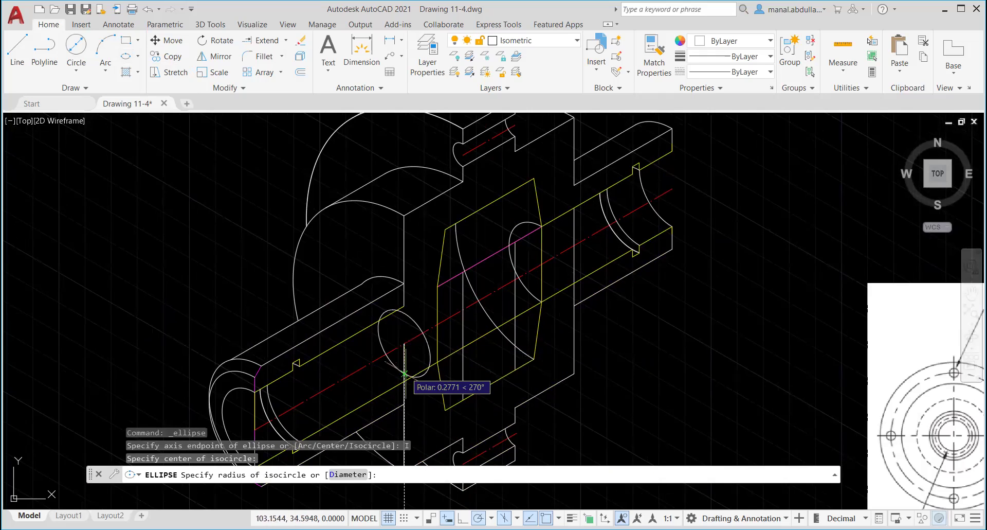
{"action": "left_click", "coordinate": [404, 381]}
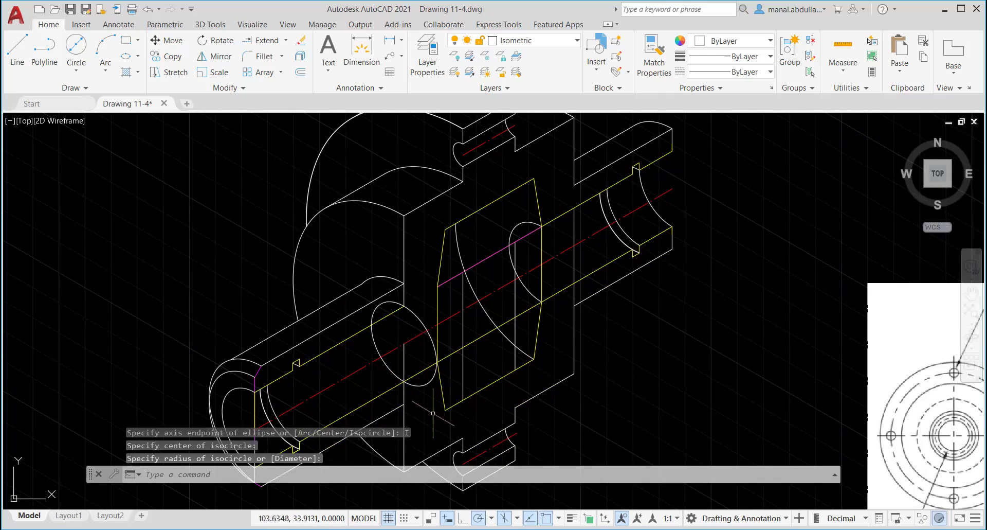
Trim the front bore isocircle against the upper and lower bore edges, keeping only the curved arc between them.
{"action": "type", "text": "tr"}
{"action": "key", "text": "Return"}
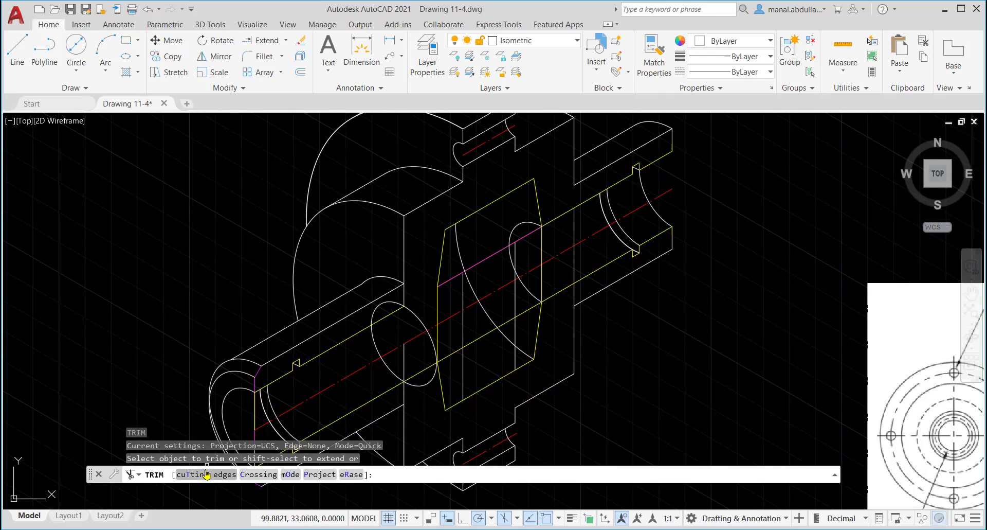
{"action": "left_click", "coordinate": [208, 471]}
{"action": "left_click", "coordinate": [351, 411]}
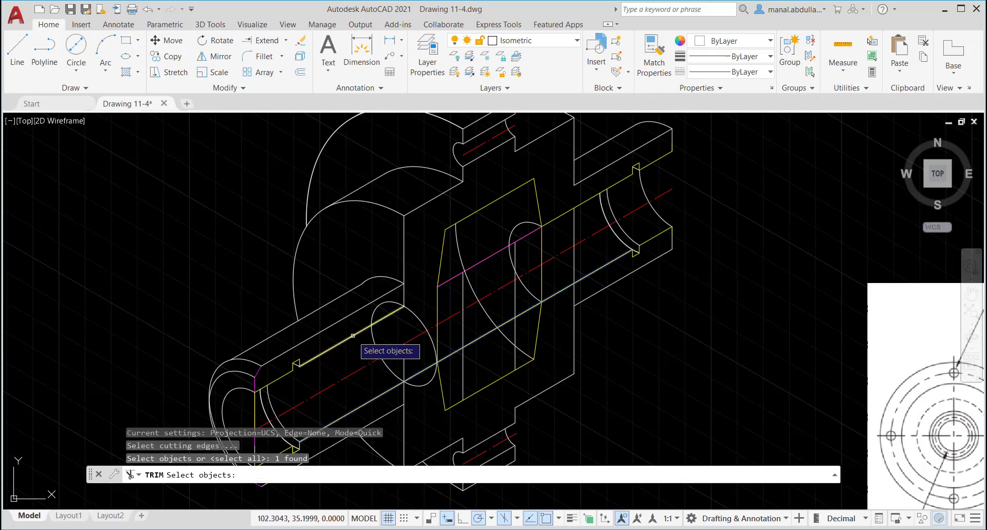
{"action": "left_click", "coordinate": [353, 336]}
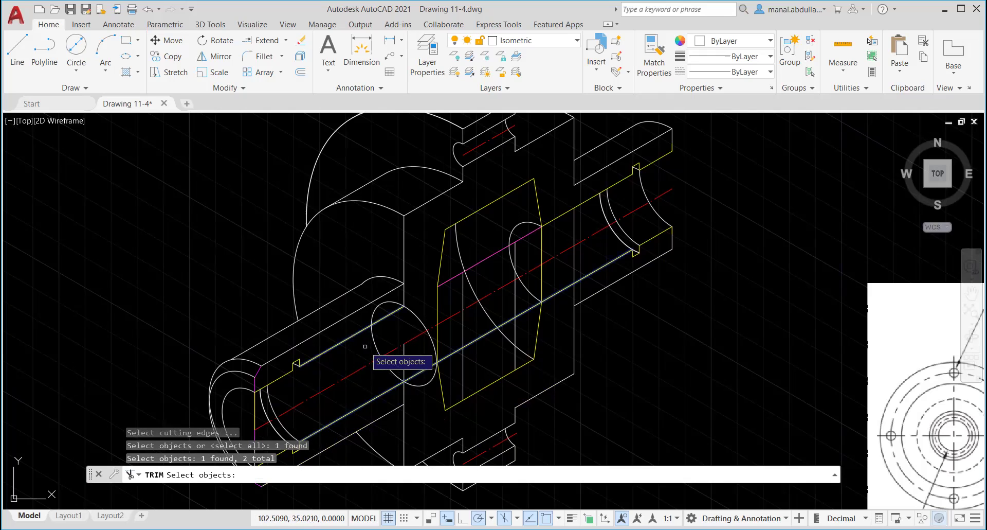
{"action": "key", "text": "Return"}
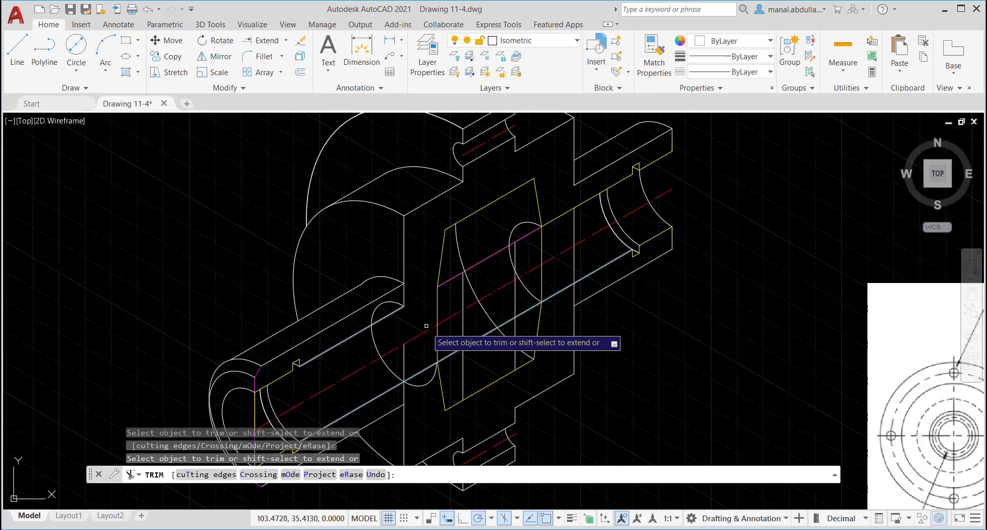
{"action": "left_click", "coordinate": [425, 387]}
{"action": "left_click", "coordinate": [423, 382]}
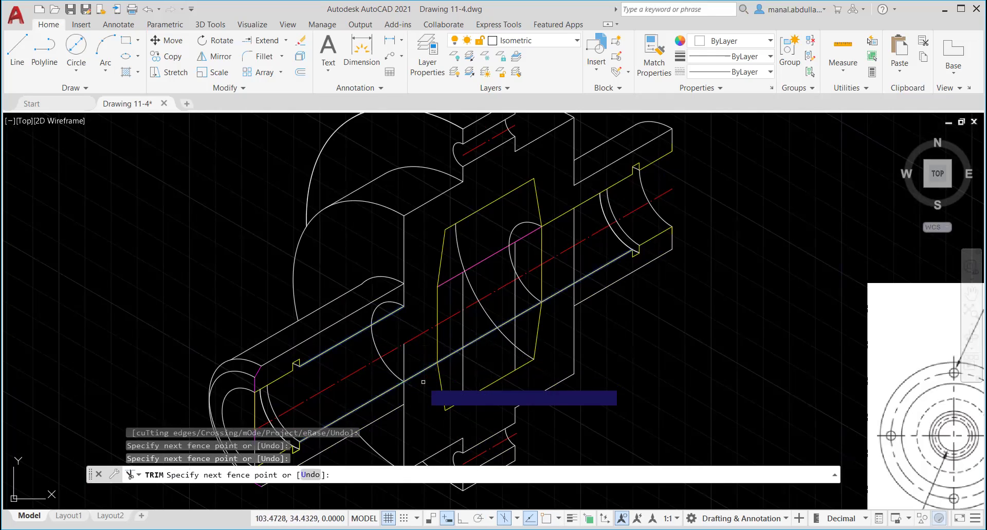
{"action": "key", "text": "Return"}
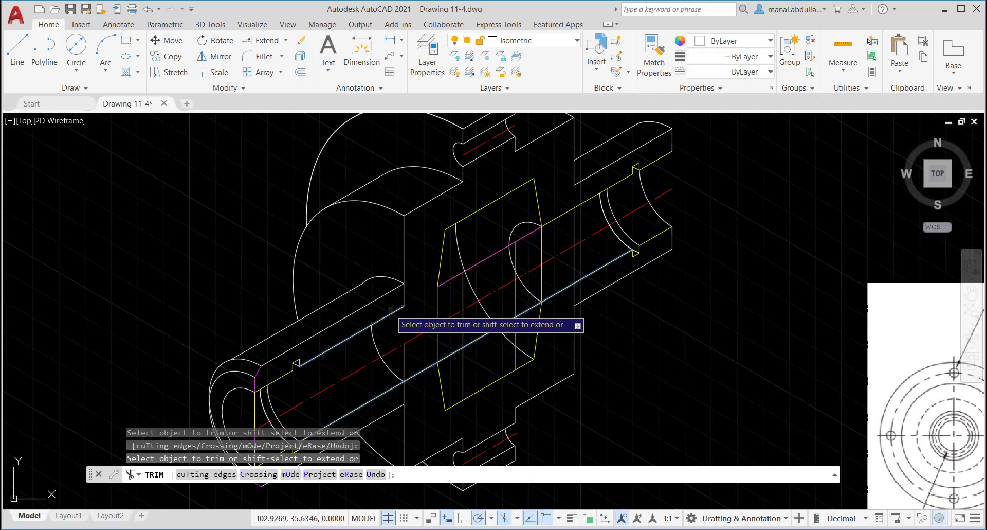
{"action": "key", "text": "Return"}
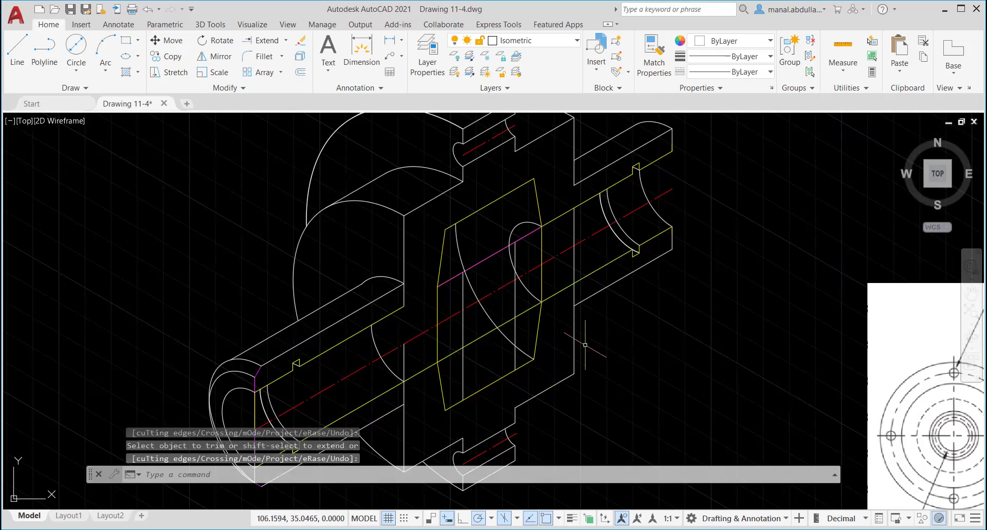
{"action": "scroll", "coordinate": [585, 344], "scroll_direction": "down", "scroll_amount": 2}
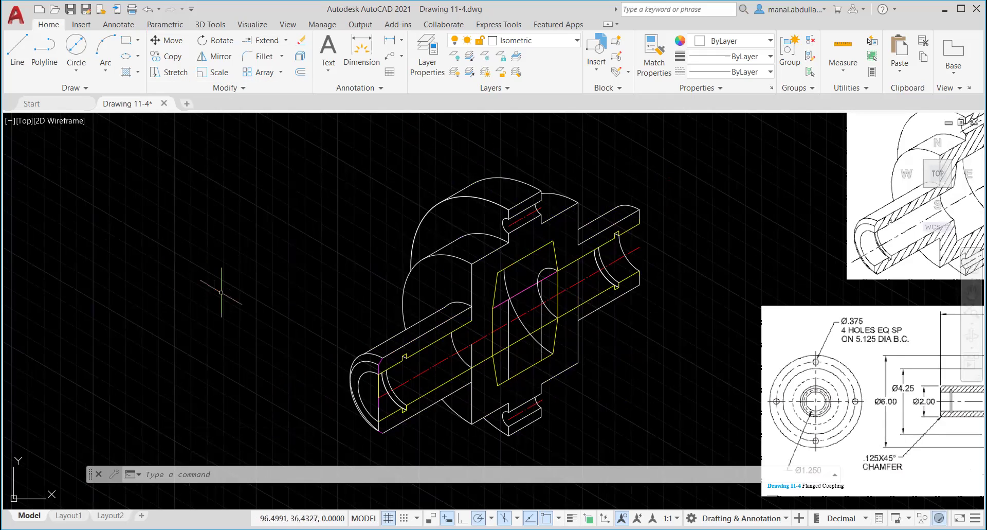
Trim the leftover bore edges, centreline segment and vertical line crossing the cavity between its front edge and the large arc.
{"action": "type", "text": "TR"}
{"action": "key", "text": "Return"}
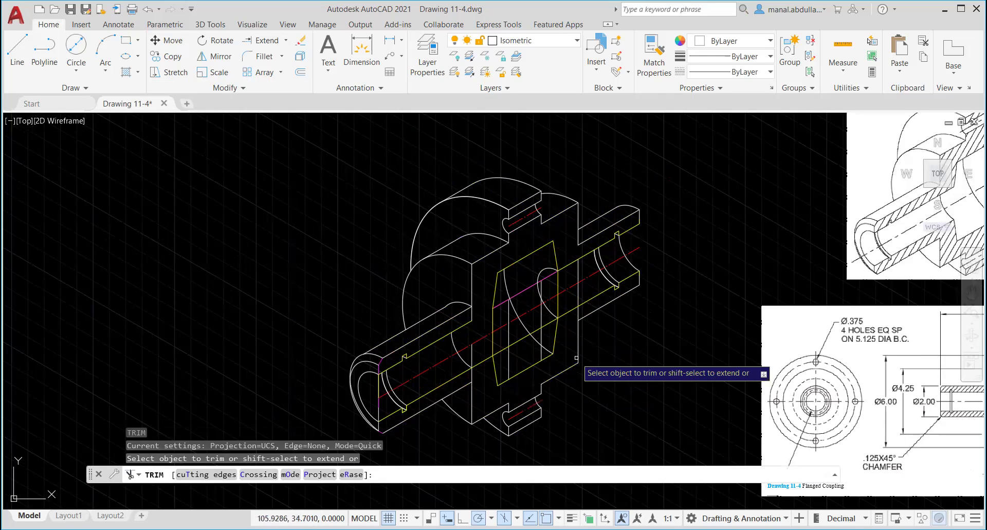
{"action": "scroll", "coordinate": [578, 362], "scroll_direction": "up", "scroll_amount": 2}
{"action": "mouse_move", "coordinate": [536, 320]}
{"action": "left_mouse_down"}
{"action": "mouse_move", "coordinate": [514, 290]}
{"action": "mouse_move", "coordinate": [535, 316]}
{"action": "mouse_move", "coordinate": [512, 330]}
{"action": "mouse_move", "coordinate": [507, 302]}
{"action": "left_mouse_up"}
{"action": "mouse_move", "coordinate": [499, 220]}
{"action": "left_mouse_down"}
{"action": "mouse_move", "coordinate": [489, 255]}
{"action": "mouse_move", "coordinate": [453, 286]}
{"action": "left_mouse_up"}
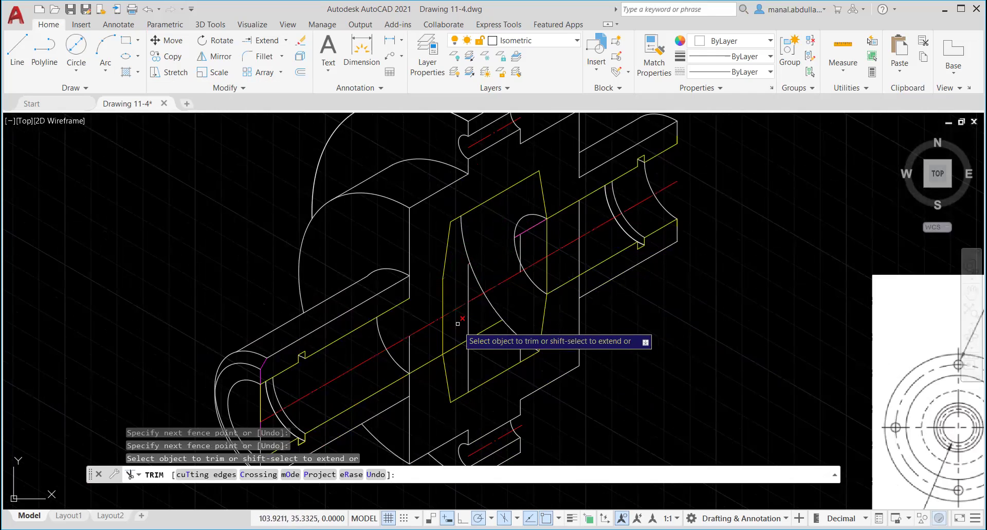
{"action": "mouse_move", "coordinate": [459, 337]}
{"action": "left_mouse_down"}
{"action": "mouse_move", "coordinate": [456, 362]}
{"action": "mouse_move", "coordinate": [487, 325]}
{"action": "left_mouse_up"}
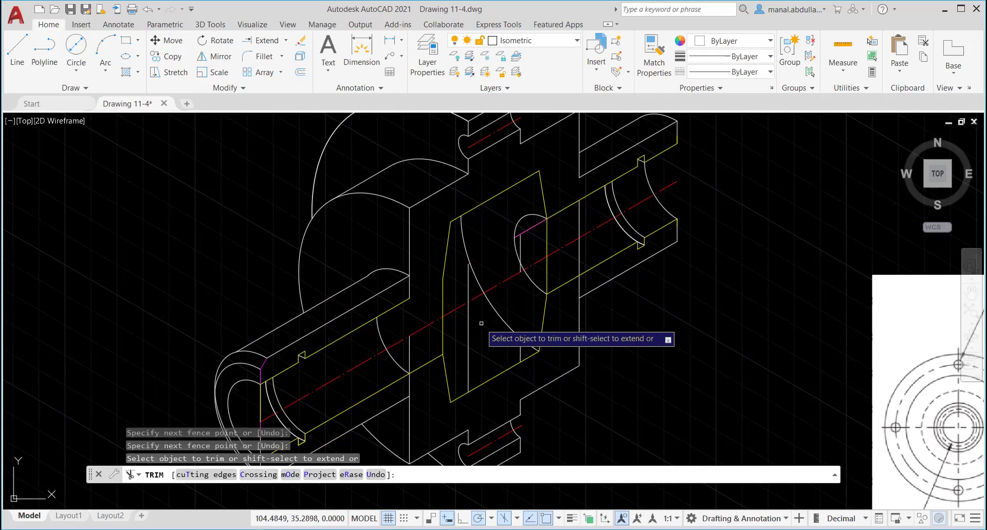
{"action": "left_click", "coordinate": [468, 331]}
{"action": "left_click", "coordinate": [469, 286]}
{"action": "mouse_move", "coordinate": [471, 286]}
{"action": "left_mouse_down"}
{"action": "mouse_move", "coordinate": [470, 322]}
{"action": "mouse_move", "coordinate": [514, 360]}
{"action": "mouse_move", "coordinate": [528, 355]}
{"action": "left_mouse_up"}
{"action": "scroll", "coordinate": [470, 293], "scroll_direction": "up", "scroll_amount": 5}
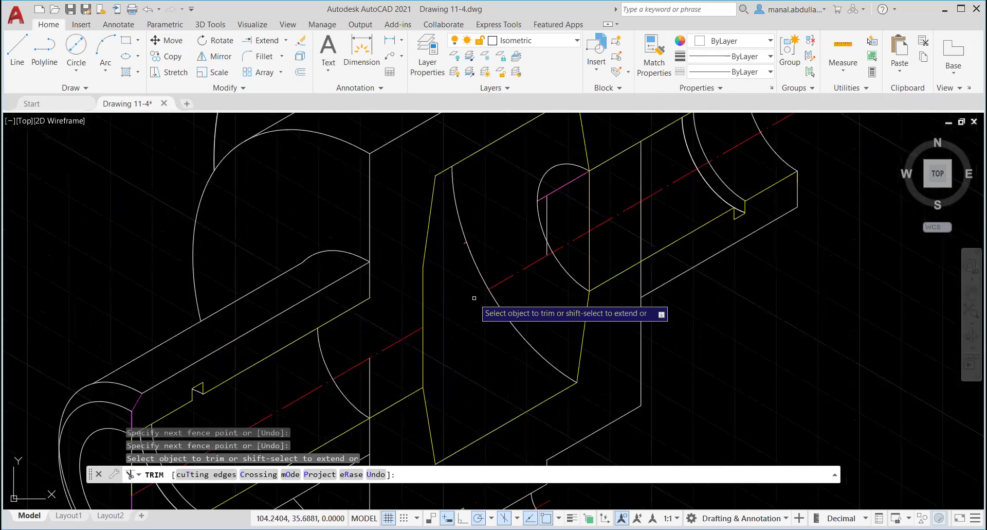
{"action": "left_click", "coordinate": [456, 211]}
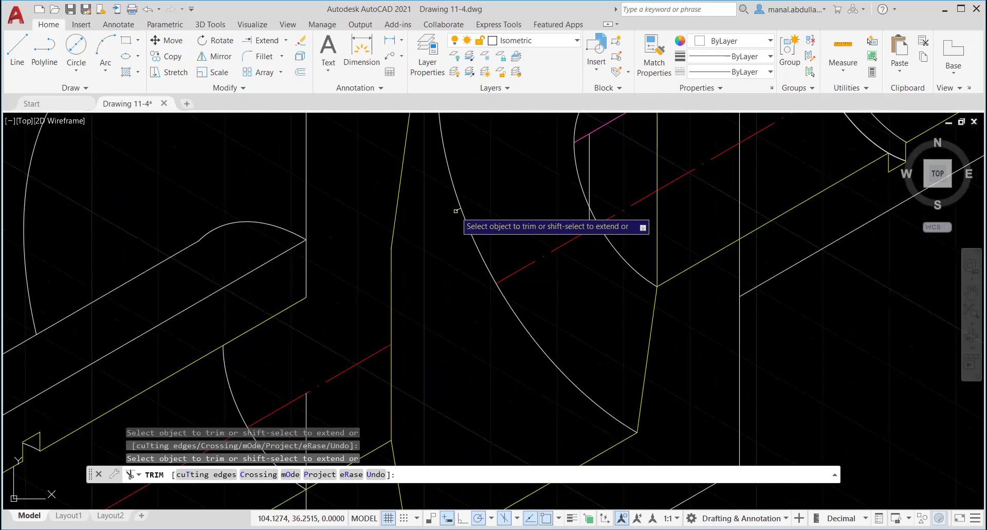
{"action": "key", "text": "Return"}
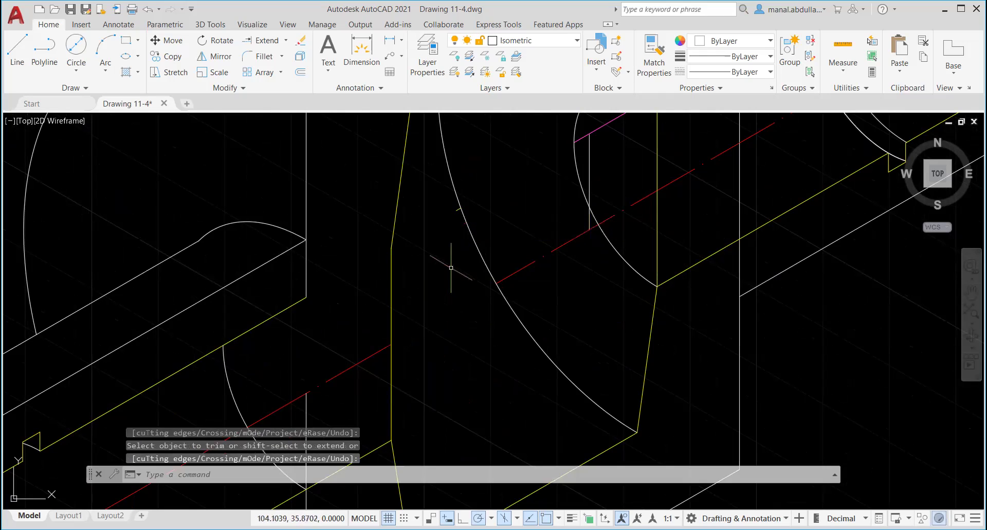
Erase the short yellow fragment beside the large cavity arc and the magenta and vertical leftover lines at the rear bore arc.
{"action": "scroll", "coordinate": [457, 270], "scroll_direction": "up", "scroll_amount": 4}
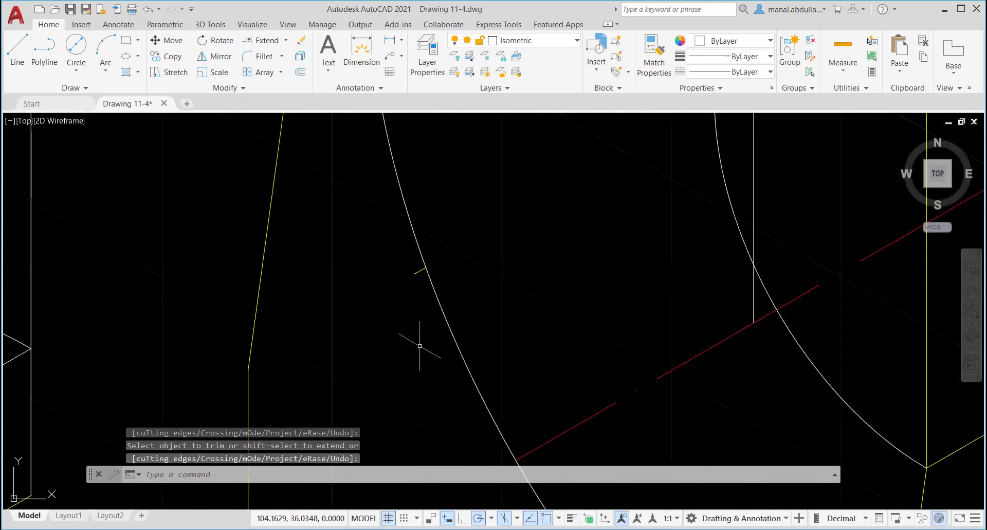
{"action": "left_click", "coordinate": [419, 239]}
{"action": "key", "text": "Delete"}
{"action": "scroll", "coordinate": [435, 332], "scroll_direction": "down", "scroll_amount": 5}
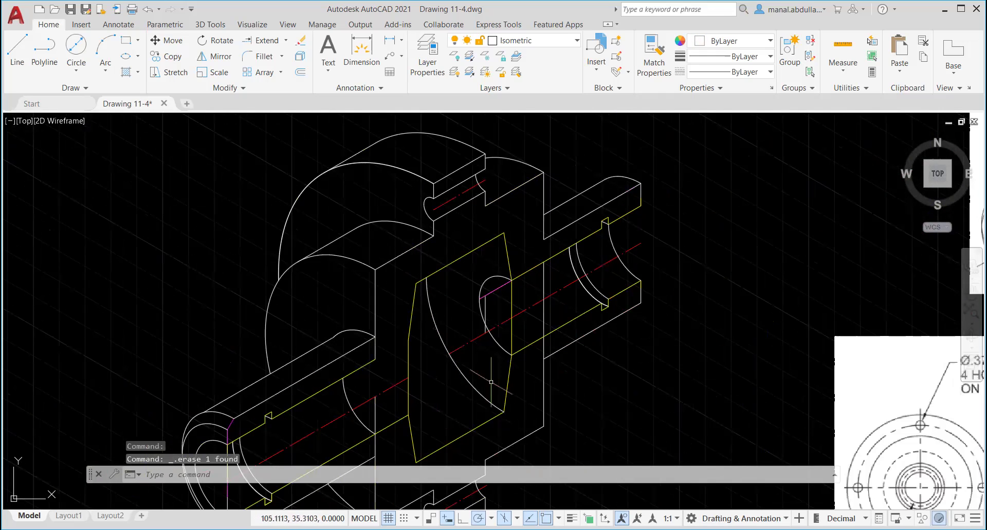
{"action": "scroll", "coordinate": [509, 315], "scroll_direction": "up", "scroll_amount": 3}
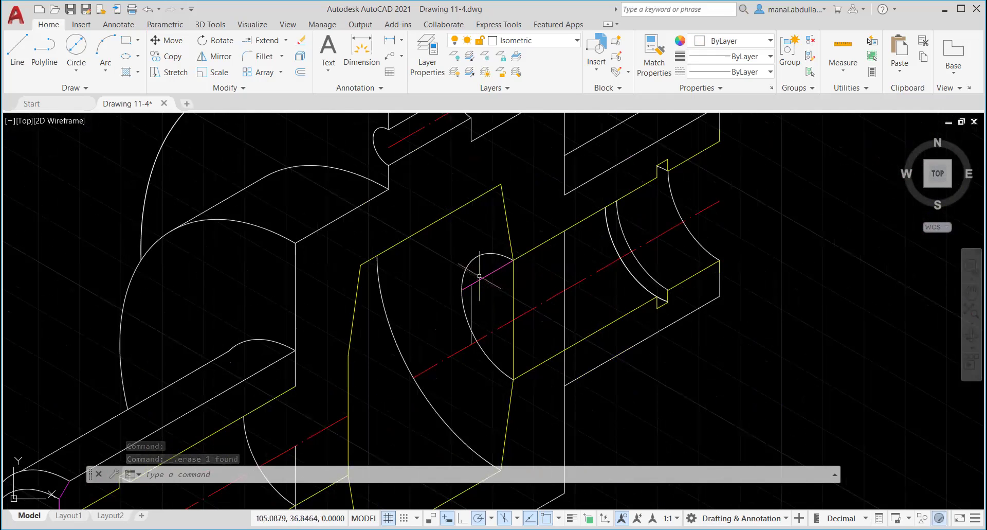
{"action": "left_click", "coordinate": [482, 276]}
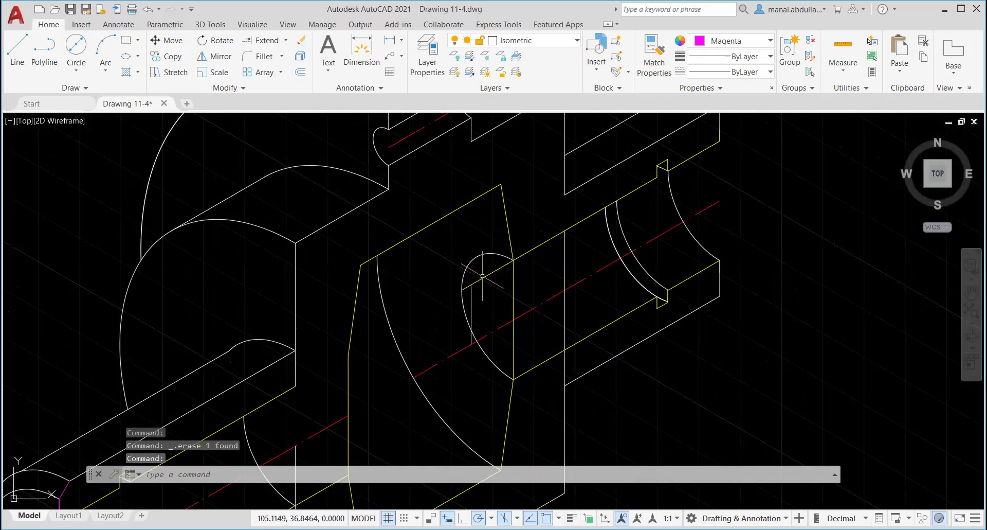
{"action": "left_click", "coordinate": [471, 303]}
{"action": "key", "text": "Delete"}
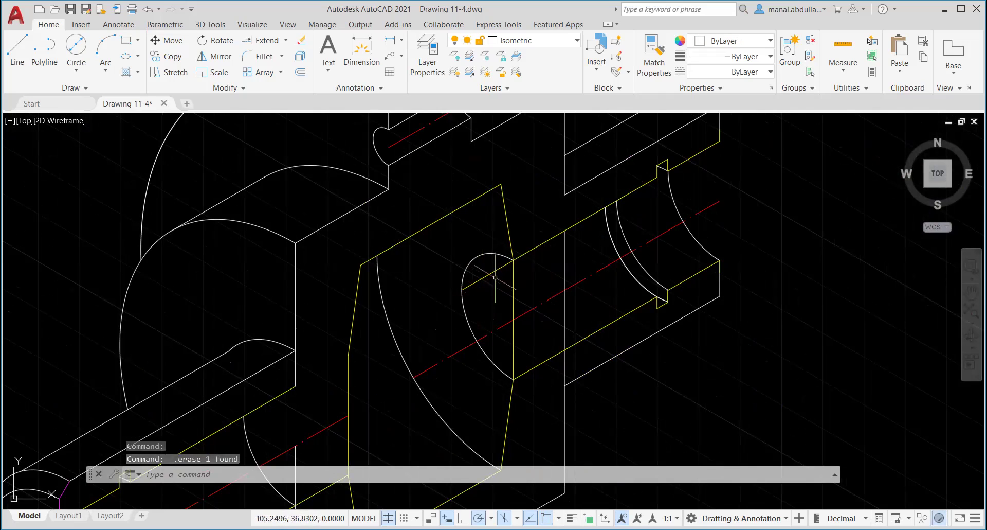
Trim the part of the rear upper bore edge that runs past the cavity's rear edge to the bore arc.
{"action": "left_click", "coordinate": [487, 275]}
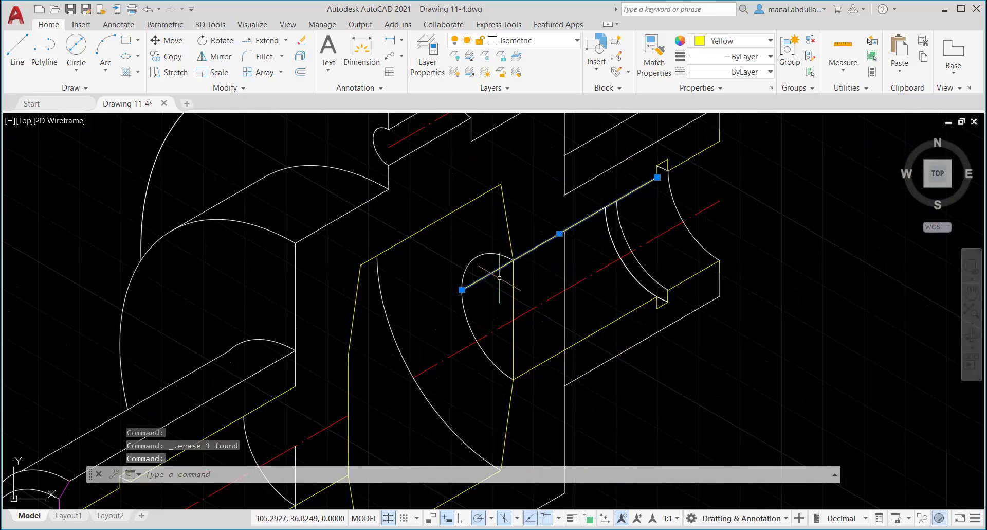
{"action": "key", "text": "Escape"}
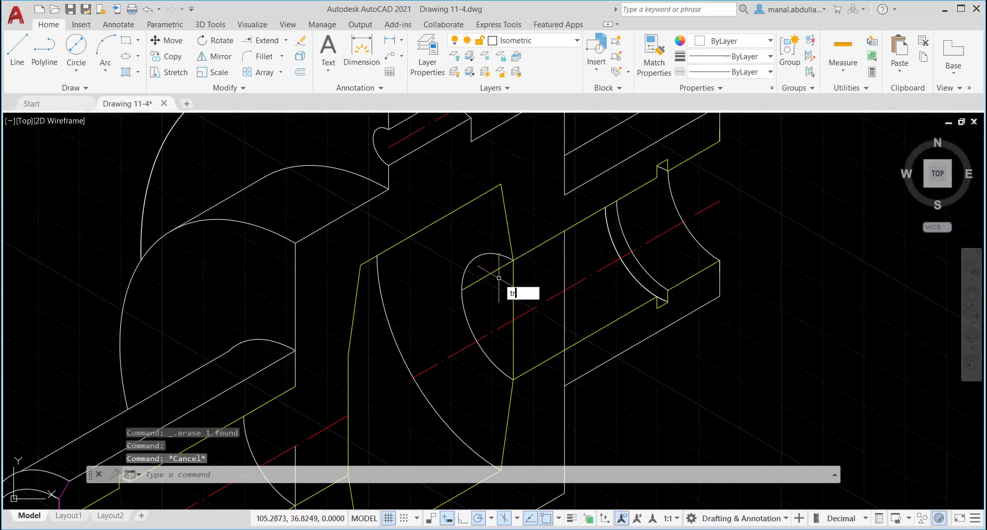
{"action": "key", "text": "Return"}
{"action": "key", "text": "Return"}
{"action": "scroll", "coordinate": [517, 308], "scroll_direction": "down", "scroll_amount": 2}
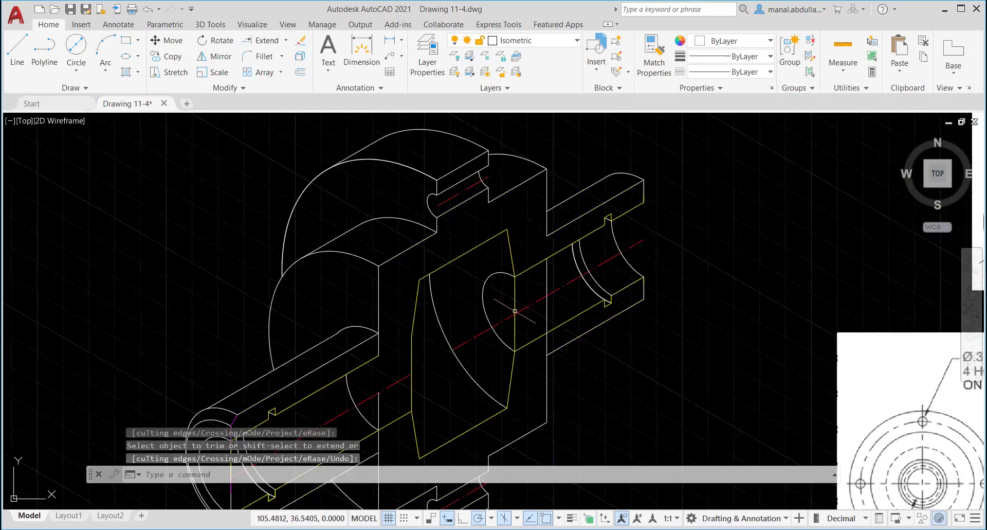
Extend the front centreline segment across the cavity so it joins the rear segment.
{"action": "middle_click_drag", "start_coordinate": [467, 379], "coordinate": [562, 284]}
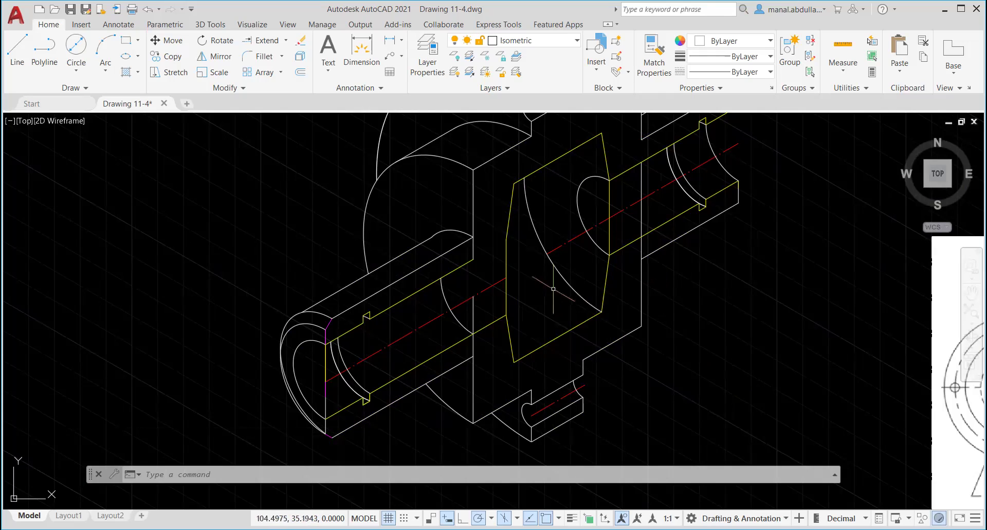
{"action": "left_click", "coordinate": [258, 41]}
{"action": "left_click", "coordinate": [498, 282]}
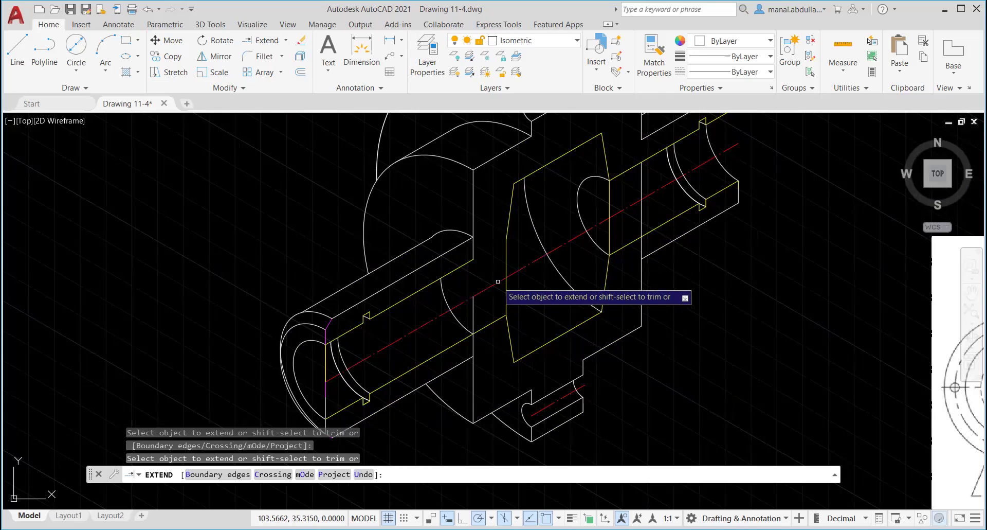
{"action": "key", "text": "Escape"}
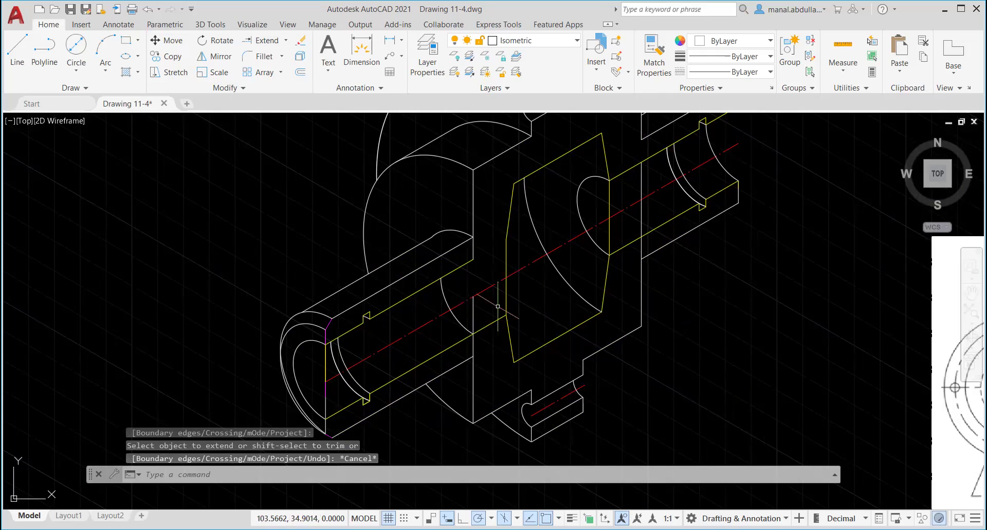
Trim the hub's front face line below the axis, inside the bore and between the lower bore edge and the shaft's lower edge.
{"action": "type", "text": "tr"}
{"action": "key", "text": "Return"}
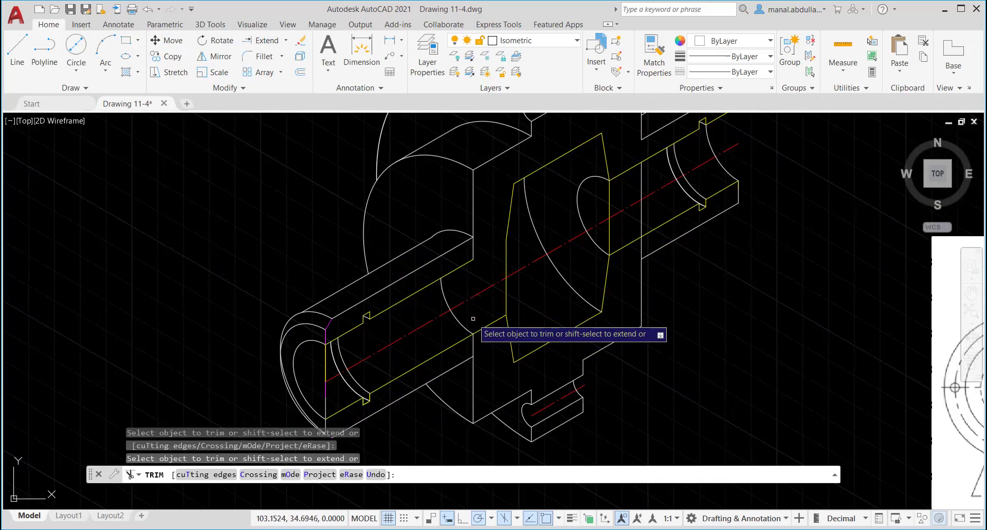
{"action": "key", "text": "Return"}
{"action": "left_click", "coordinate": [478, 345]}
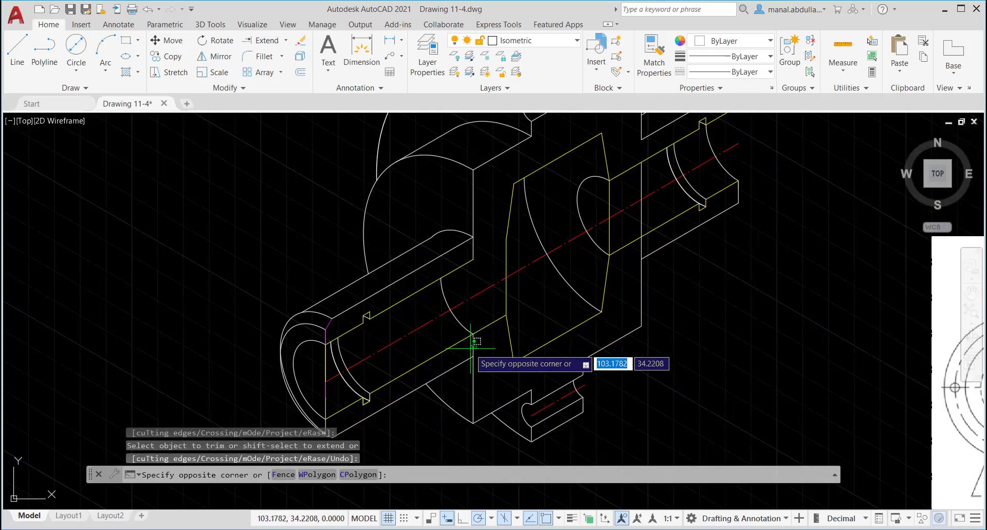
{"action": "left_click", "coordinate": [466, 353]}
{"action": "key", "text": "Escape"}
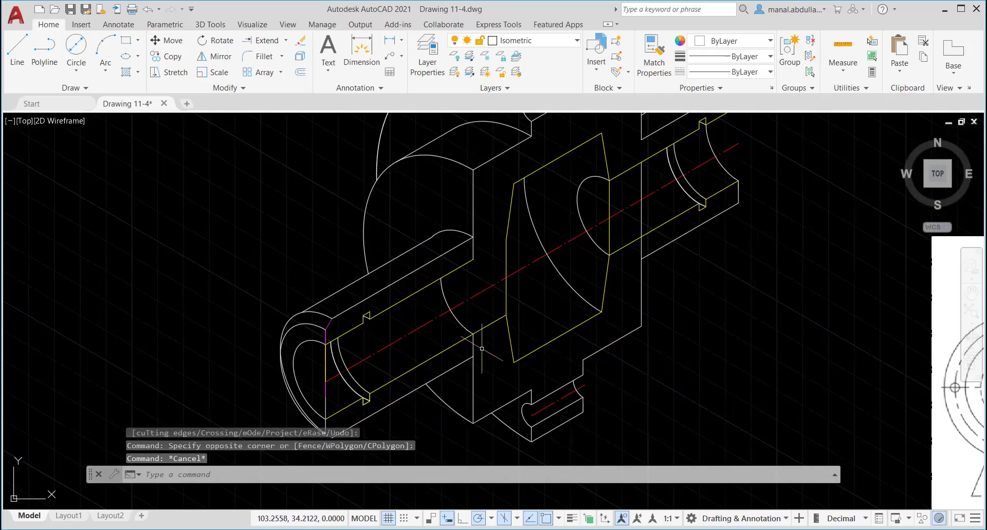
{"action": "key", "text": "Return"}
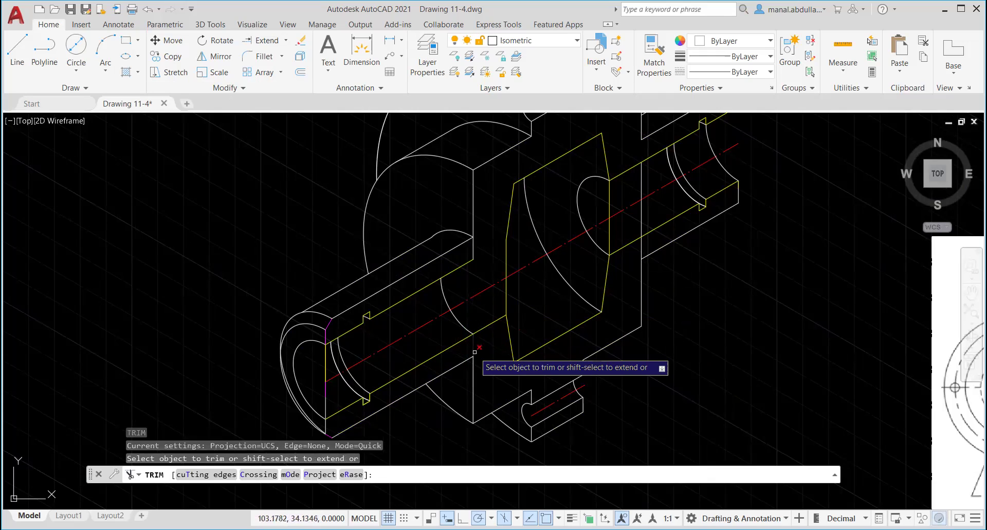
{"action": "left_click", "coordinate": [474, 352]}
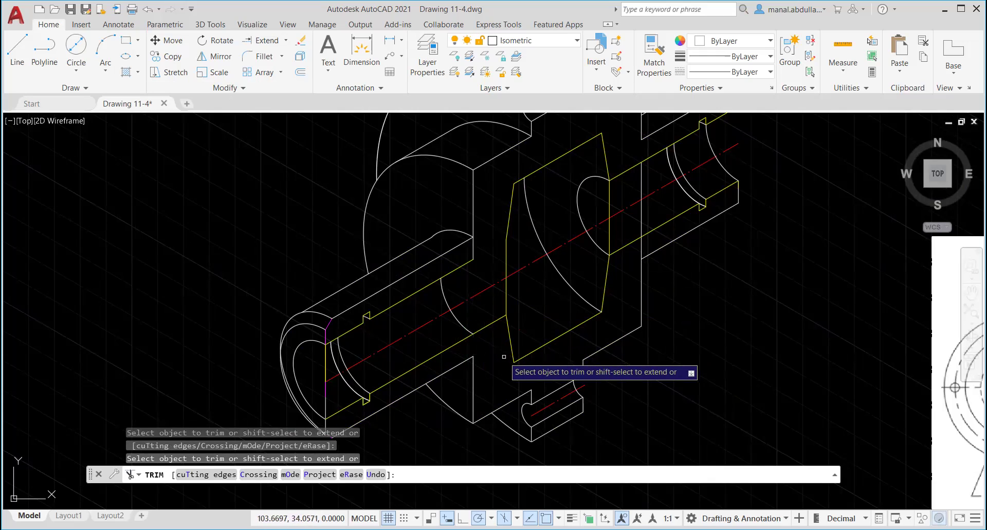
Trim the front lower bore edge and both rear bore edges between the cavity and the hub faces.
{"action": "left_click", "coordinate": [491, 319]}
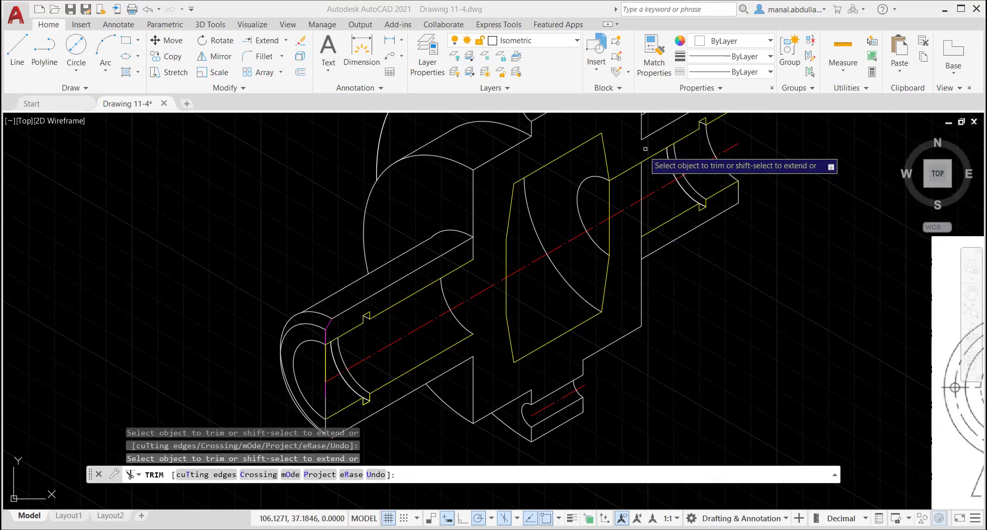
{"action": "left_click", "coordinate": [629, 157]}
{"action": "left_click", "coordinate": [627, 183]}
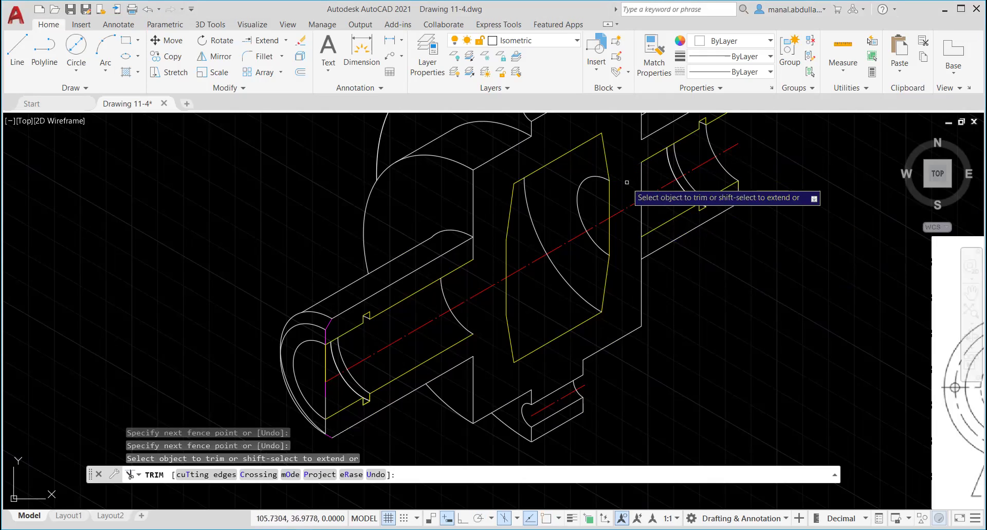
{"action": "key", "text": "Return"}
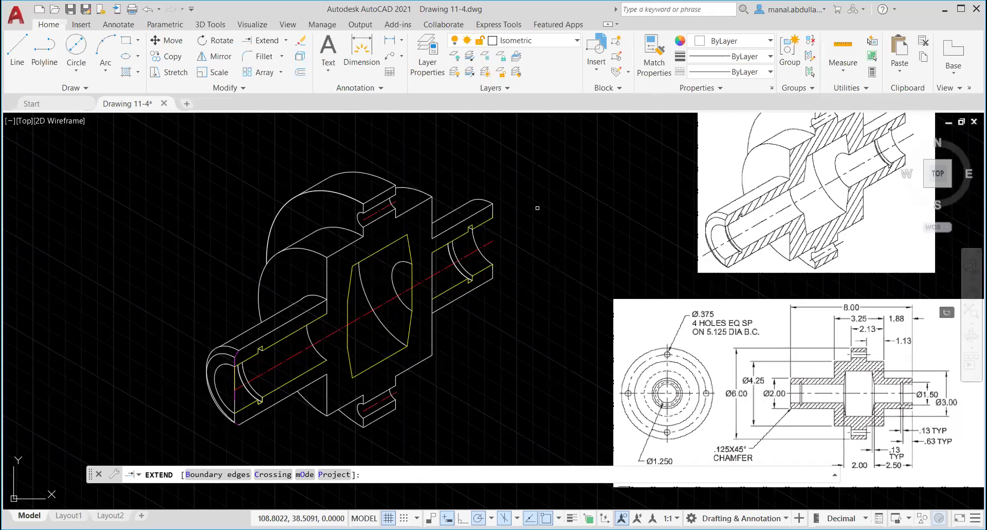
Extend the upper and lower bore edges of the front and rear shafts to the cavity outline.
{"action": "left_click", "coordinate": [263, 41]}
{"action": "left_click", "coordinate": [434, 251]}
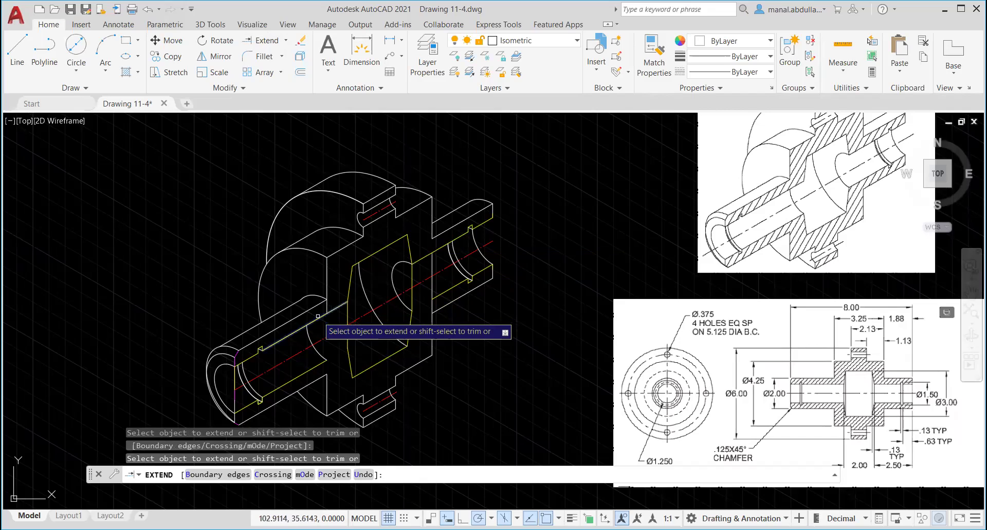
{"action": "left_click", "coordinate": [435, 320]}
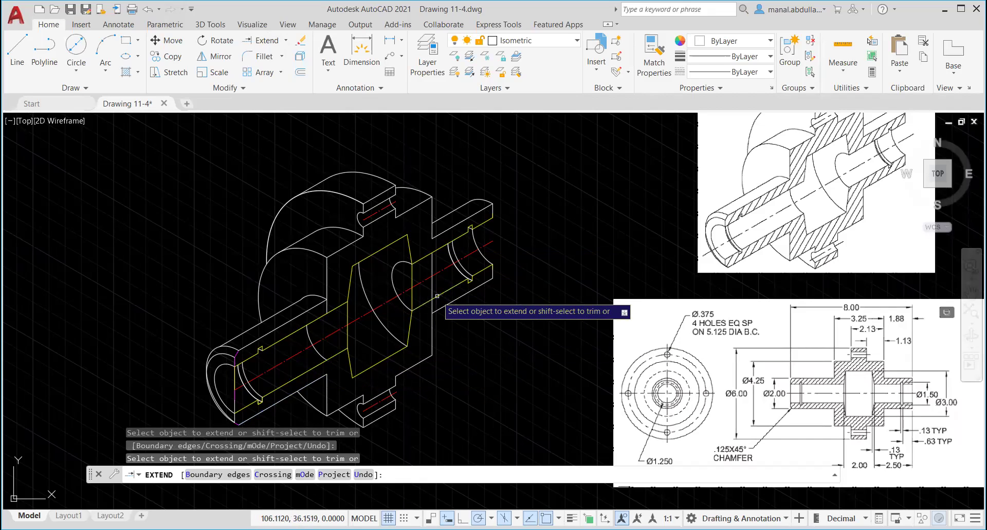
{"action": "key", "text": "Escape"}
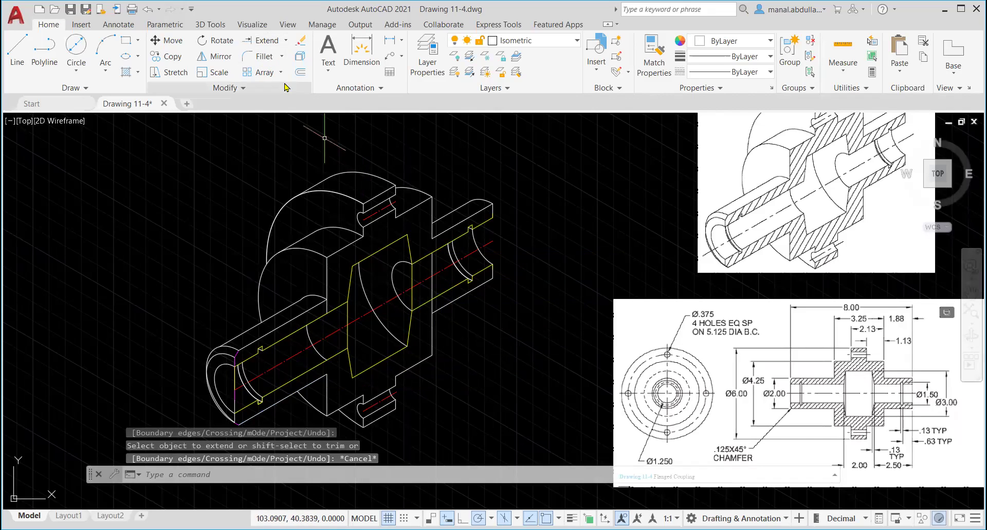
Trim the cavity's vertical edges where they cross the front and rear bore openings.
{"action": "type", "text": "TR"}
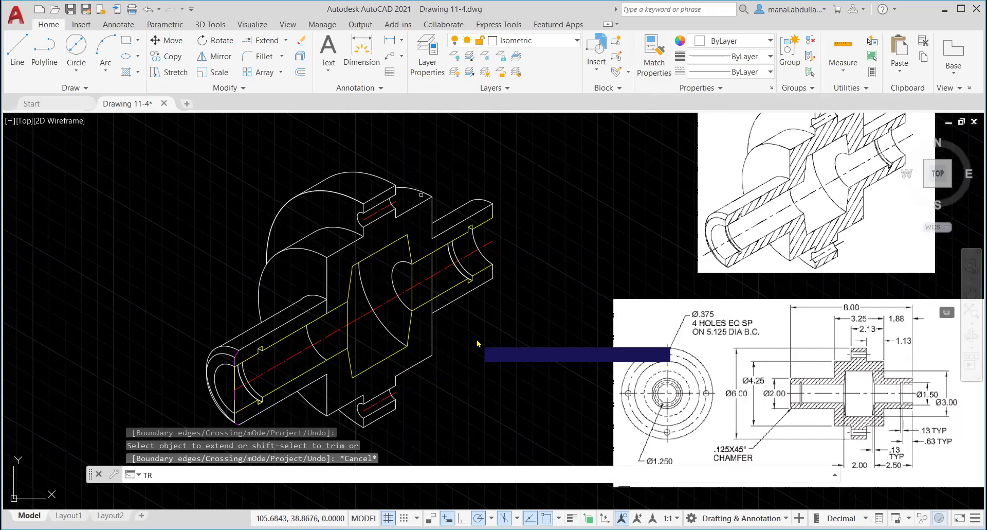
{"action": "key", "text": "Return"}
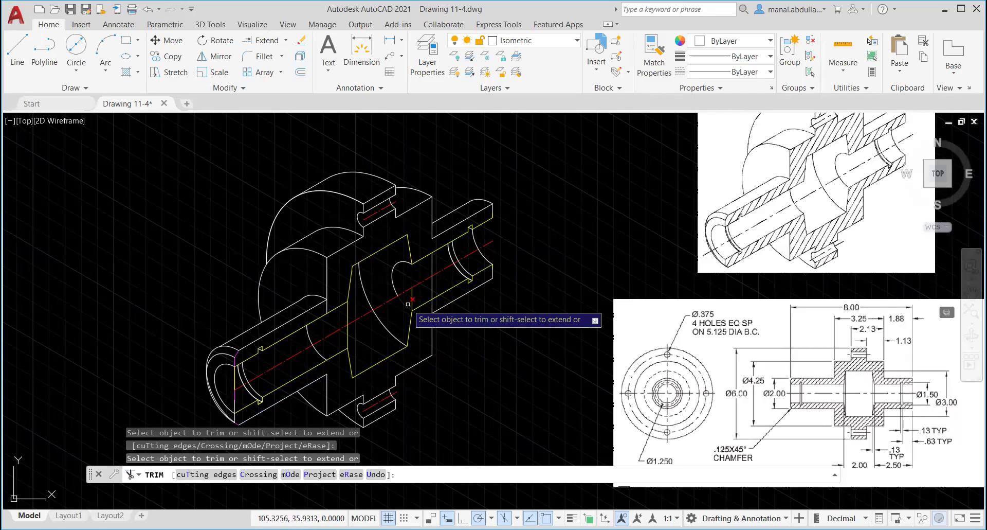
{"action": "left_click", "coordinate": [411, 298]}
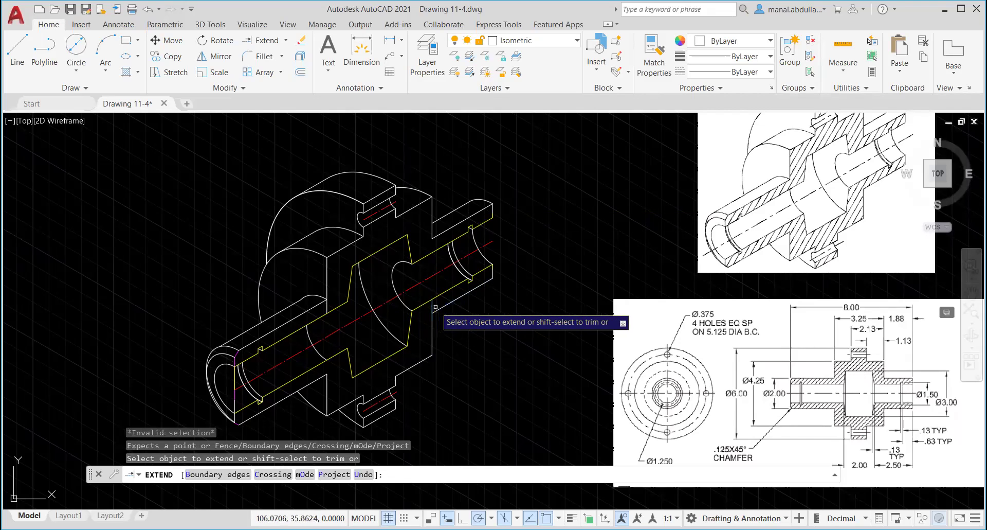
{"action": "key", "text": "Escape"}
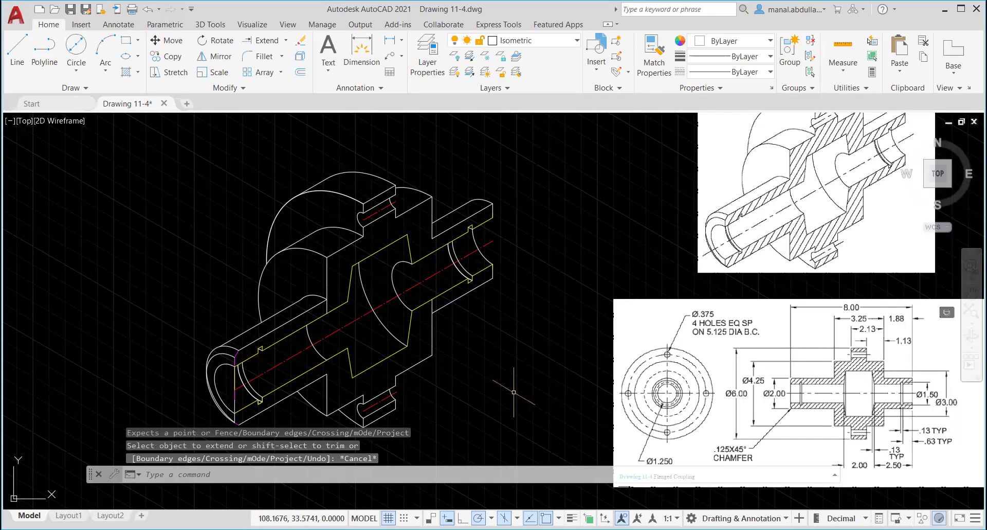
Trim the hub's rear face line between the lower bore edge and the rear shaft's lower outer edge.
{"action": "type", "text": "tr"}
{"action": "key", "text": "Return"}
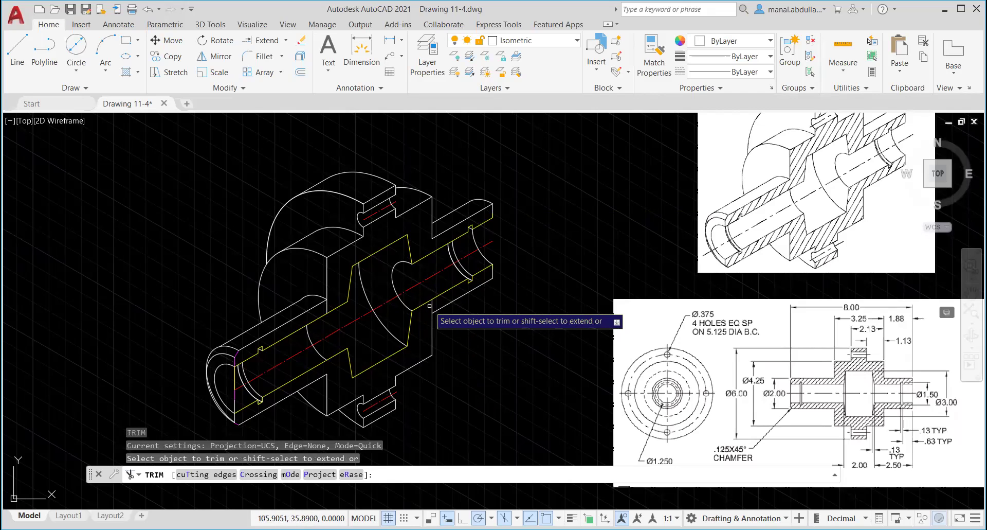
{"action": "left_click", "coordinate": [432, 304]}
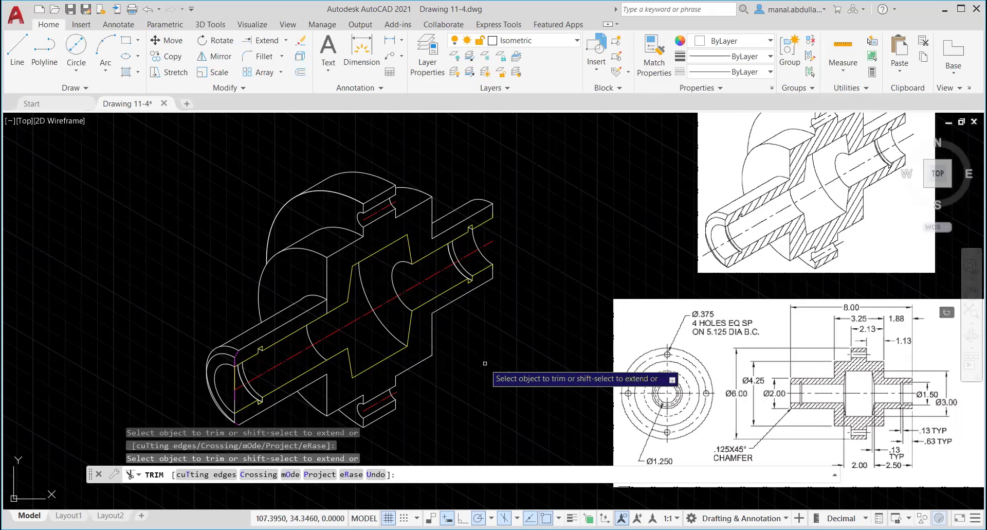
{"action": "key", "text": "Return"}
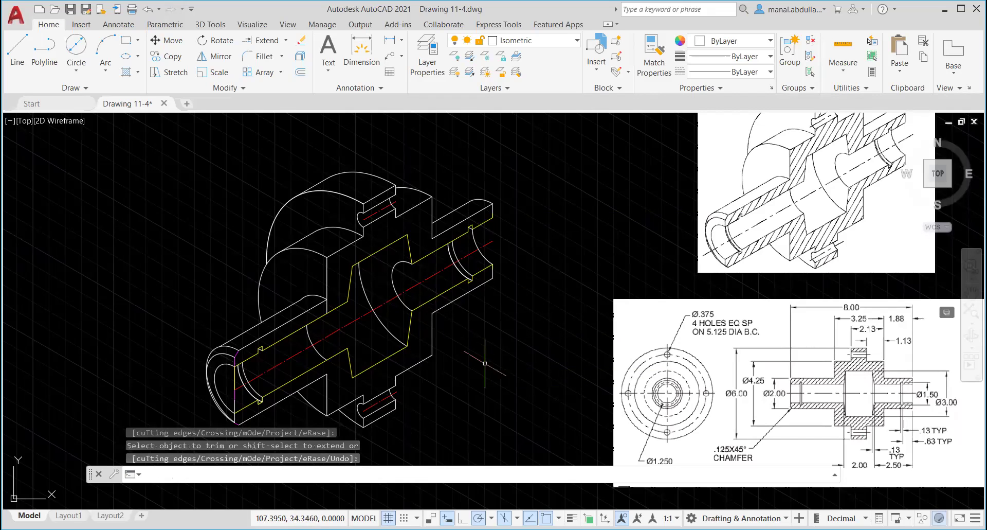
{"action": "scroll", "coordinate": [487, 356], "scroll_direction": "down", "scroll_amount": 2}
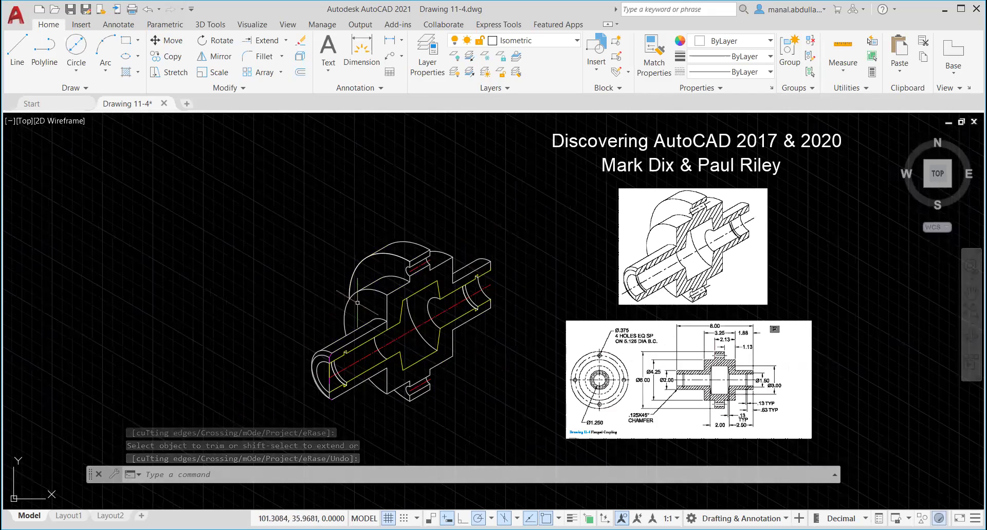
{"action": "scroll", "coordinate": [390, 368], "scroll_direction": "up", "scroll_amount": 2}
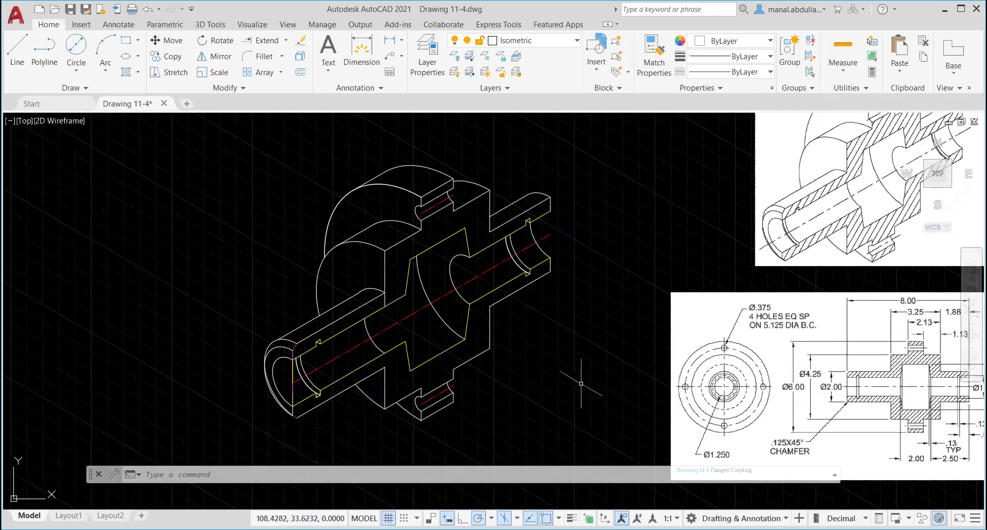
{"action": "type", "text": "tr"}
{"action": "key", "text": "space"}
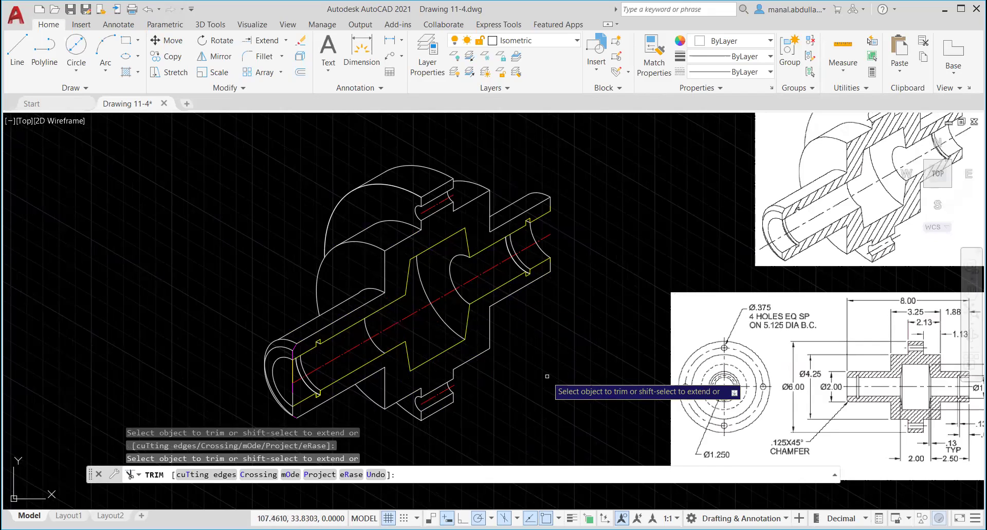
{"action": "key", "text": "Return"}
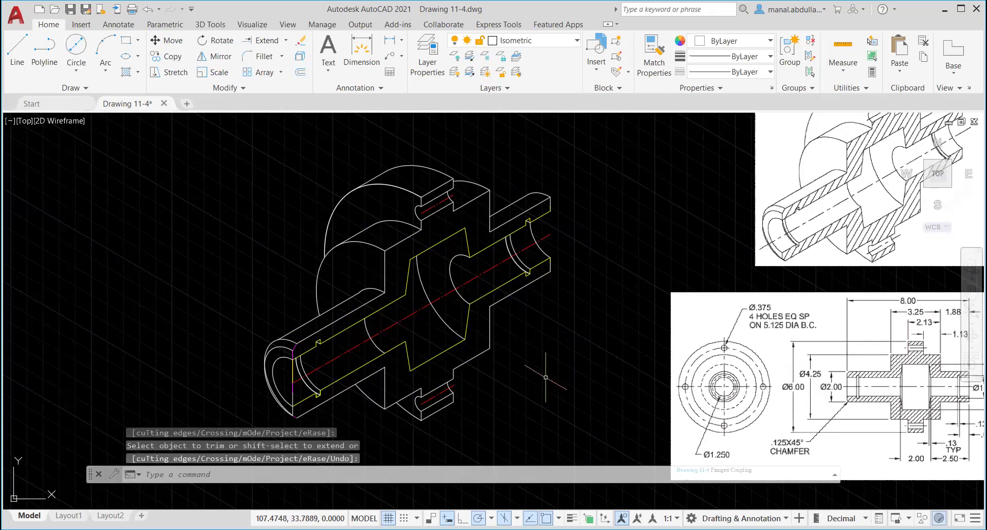
Select the whole isometric coupling and set its object colour to ByLayer.
{"action": "scroll", "coordinate": [545, 378], "scroll_direction": "down", "scroll_amount": 2}
{"action": "left_click", "coordinate": [340, 421]}
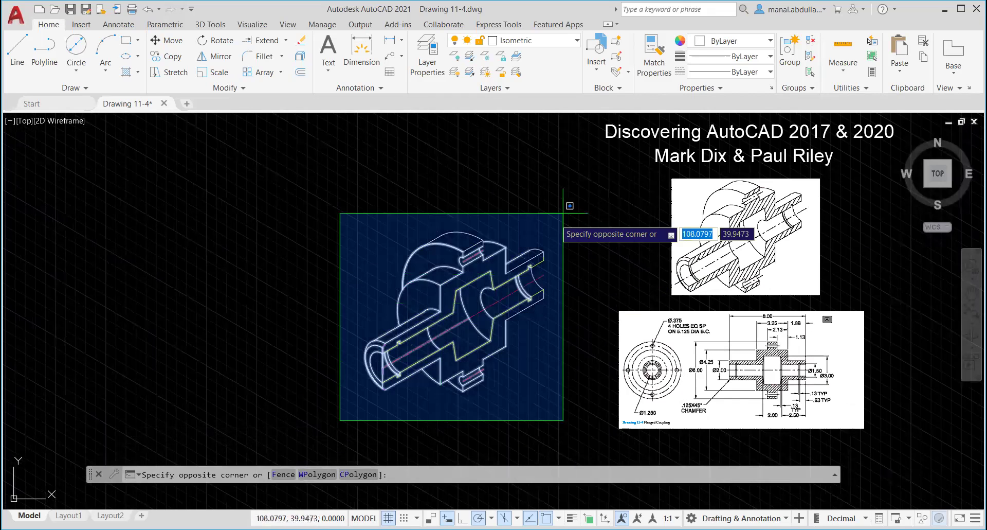
{"action": "left_click", "coordinate": [579, 205]}
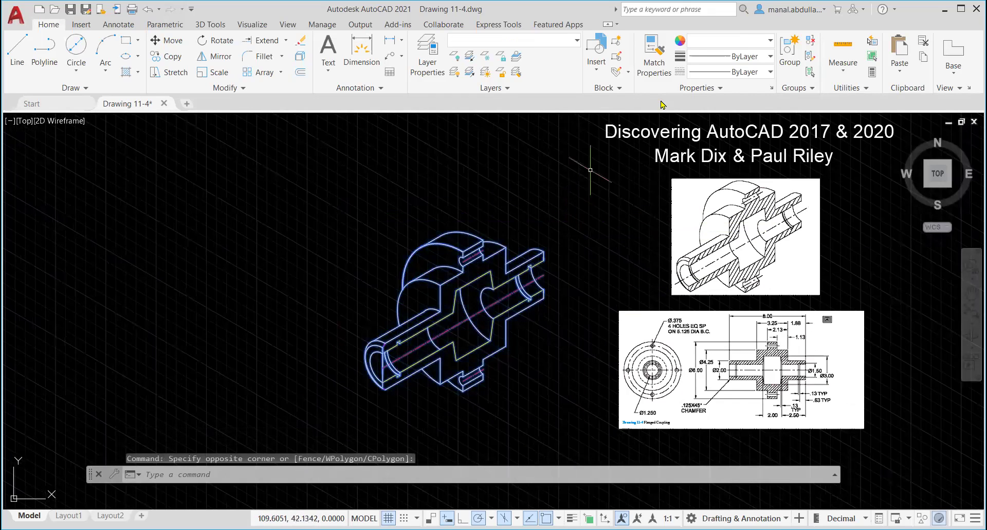
{"action": "left_click", "coordinate": [772, 41]}
{"action": "left_click", "coordinate": [725, 57]}
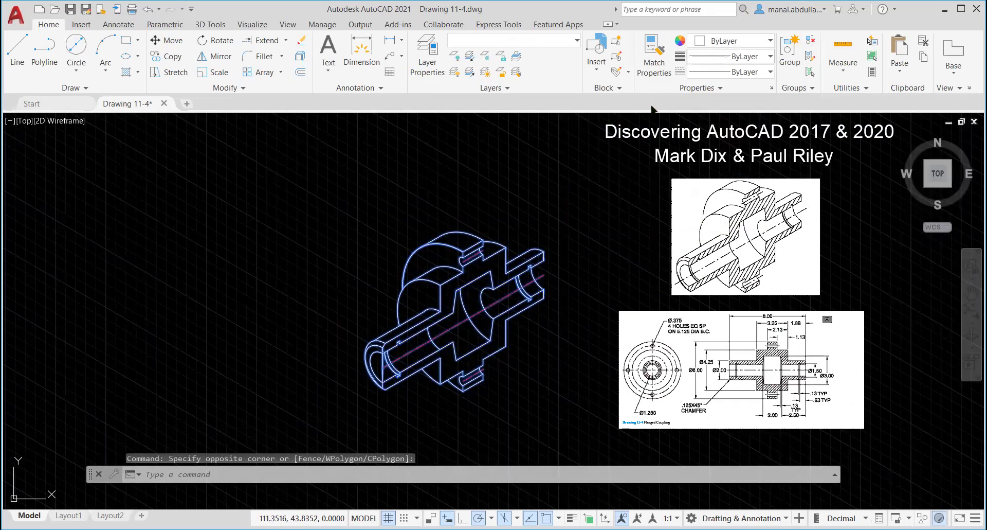
{"action": "key", "text": "Escape"}
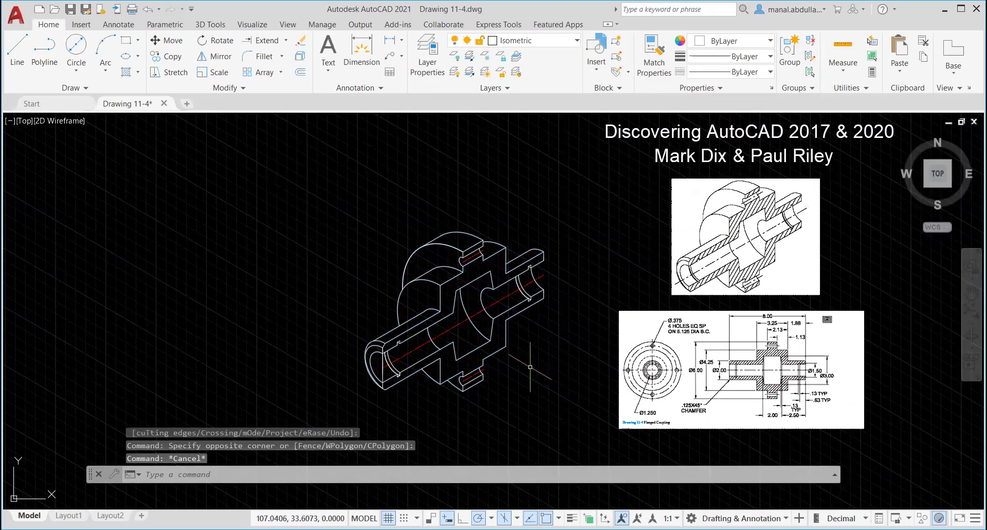
Make the Hatch layer current and fill the coupling's cut section faces with an ANSI31 hatch.
{"action": "scroll", "coordinate": [530, 367], "scroll_direction": "up", "scroll_amount": 2}
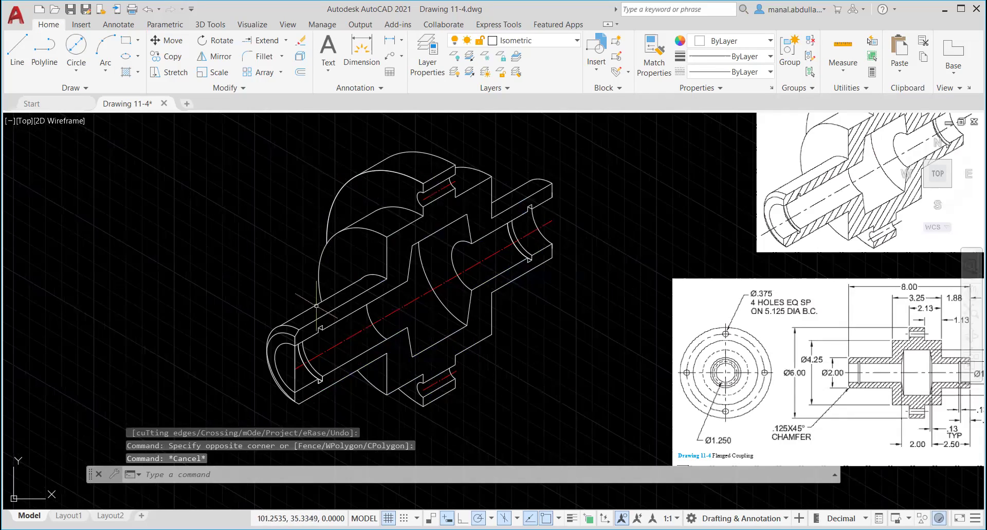
{"action": "left_click", "coordinate": [551, 43]}
{"action": "left_click", "coordinate": [517, 103]}
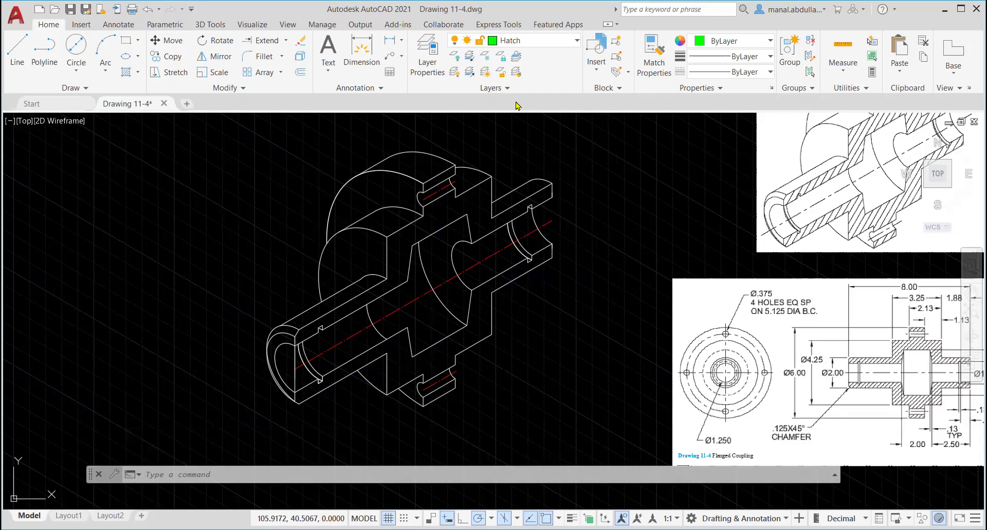
{"action": "left_click", "coordinate": [125, 72]}
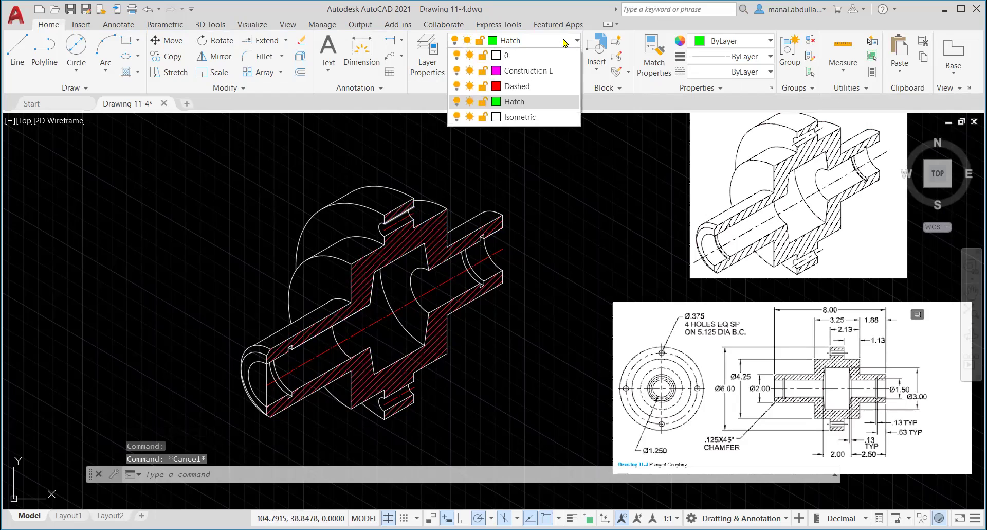
{"action": "left_click", "coordinate": [530, 102]}
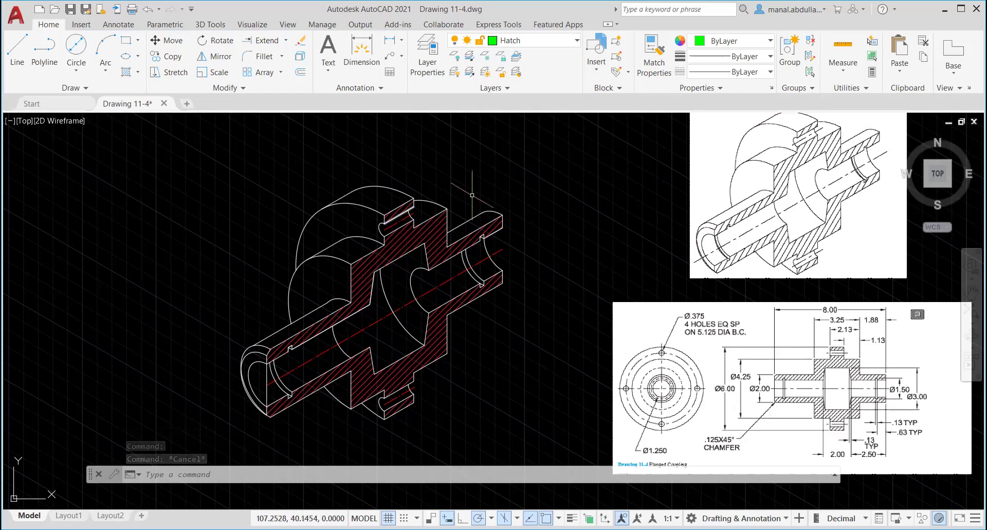
Set the section hatch's colour to ByLayer and finish the hatch.
{"action": "left_click", "coordinate": [425, 348]}
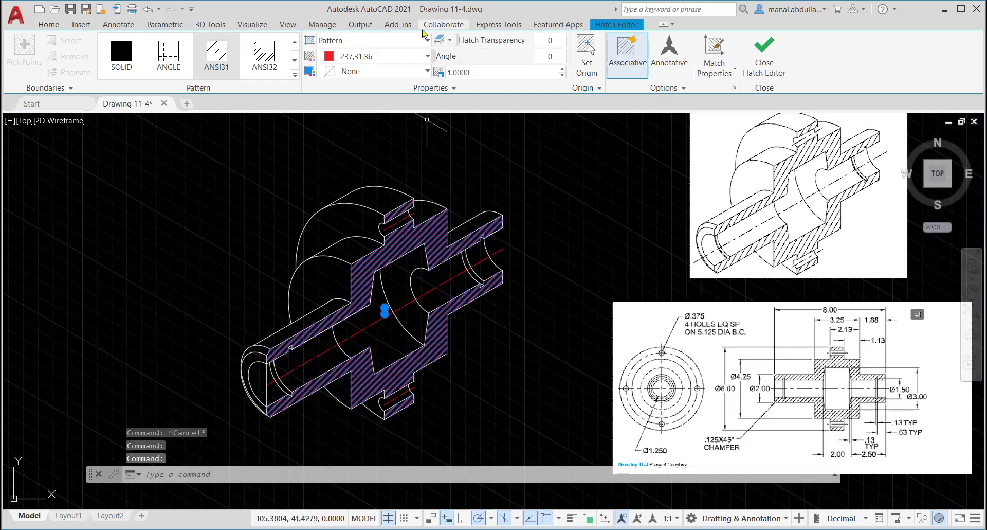
{"action": "left_click", "coordinate": [427, 56]}
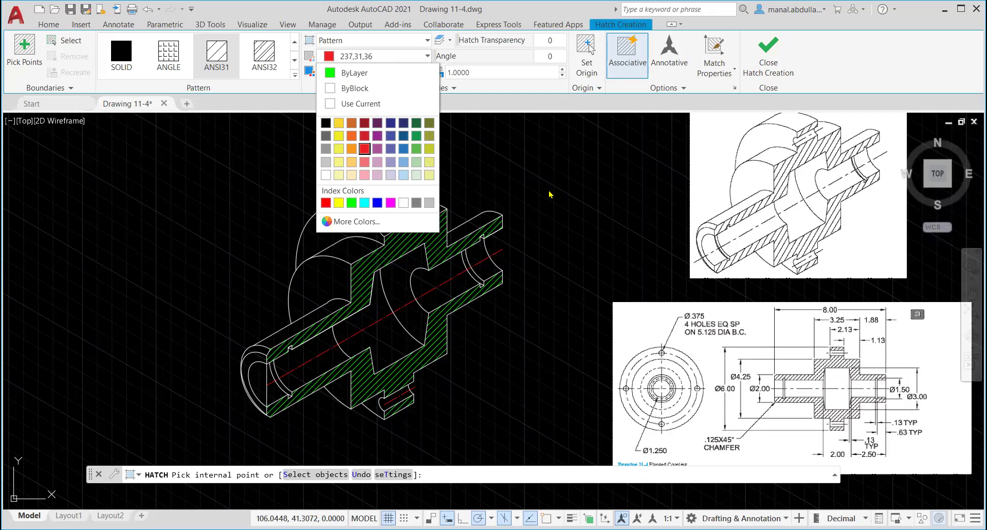
{"action": "left_click", "coordinate": [769, 57]}
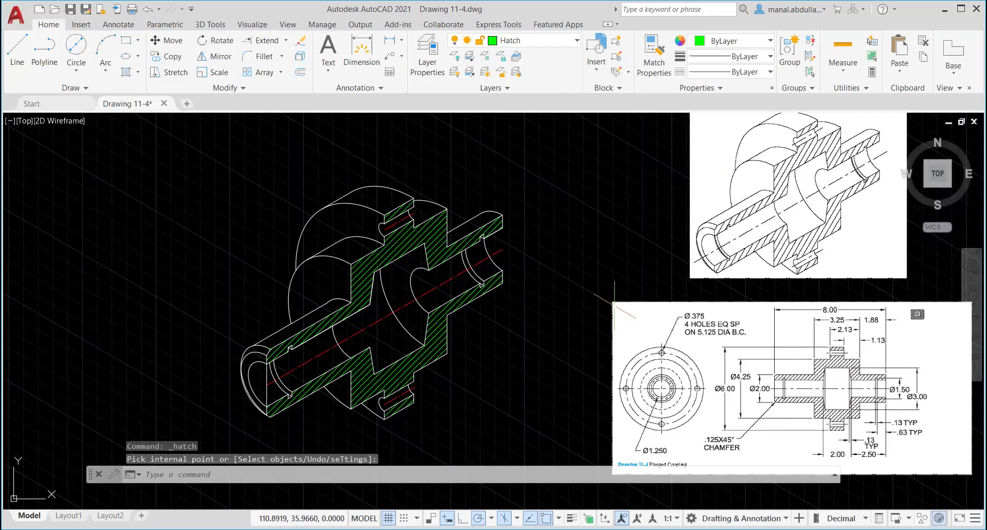
{"action": "scroll", "coordinate": [615, 305], "scroll_direction": "down", "scroll_amount": 1}
{"action": "middle_click_drag", "start_coordinate": [578, 316], "coordinate": [447, 324]}
{"action": "scroll", "coordinate": [447, 324], "scroll_direction": "up", "scroll_amount": 2}
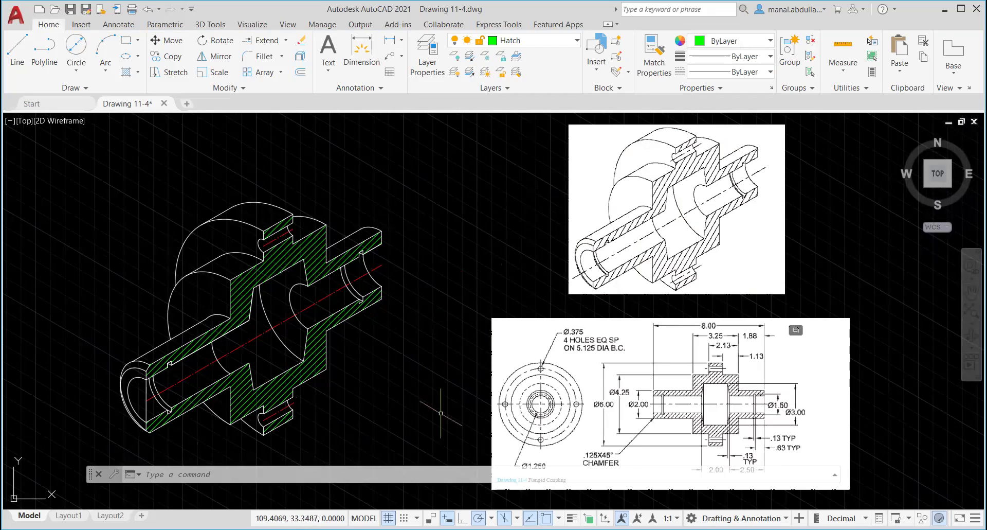
{"action": "left_click", "coordinate": [137, 58]}
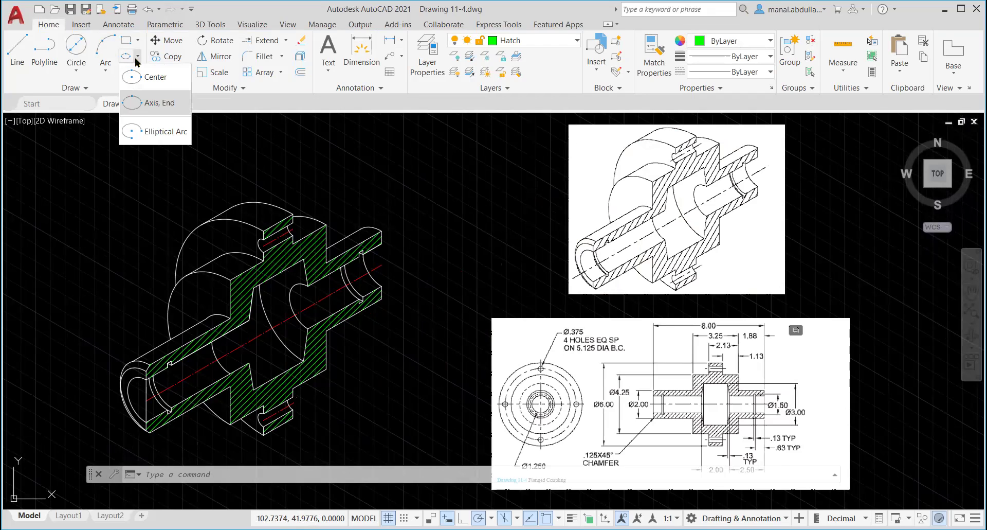
{"action": "left_click", "coordinate": [478, 457]}
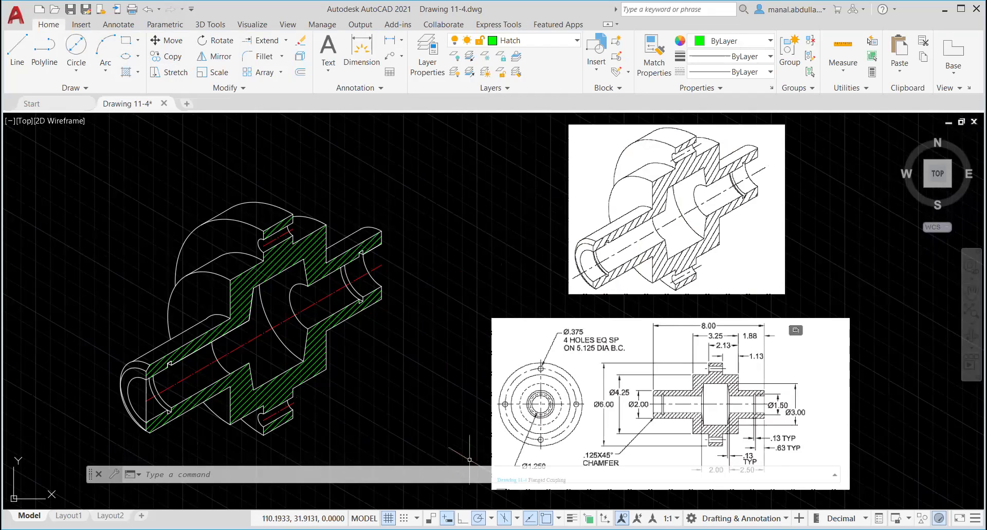
{"action": "left_click", "coordinate": [517, 517]}
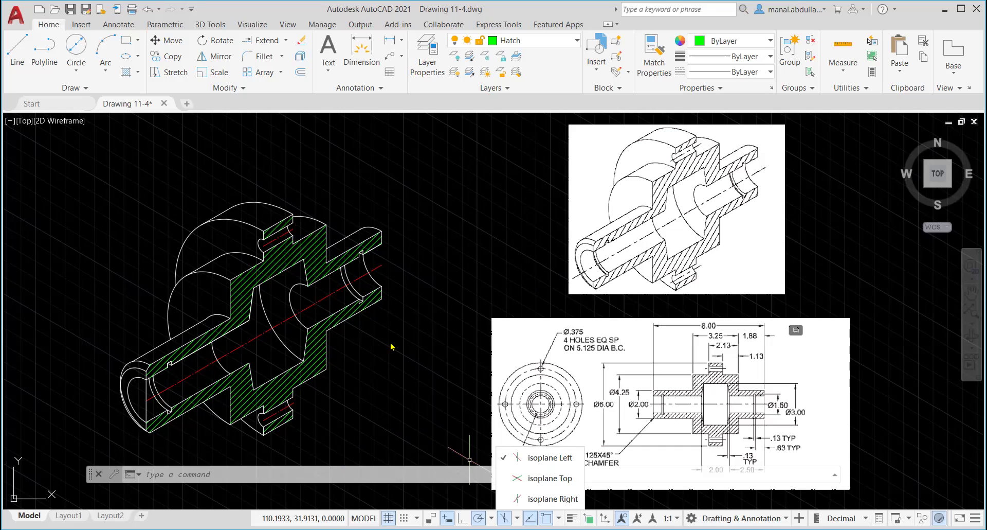
{"action": "left_click", "coordinate": [454, 404]}
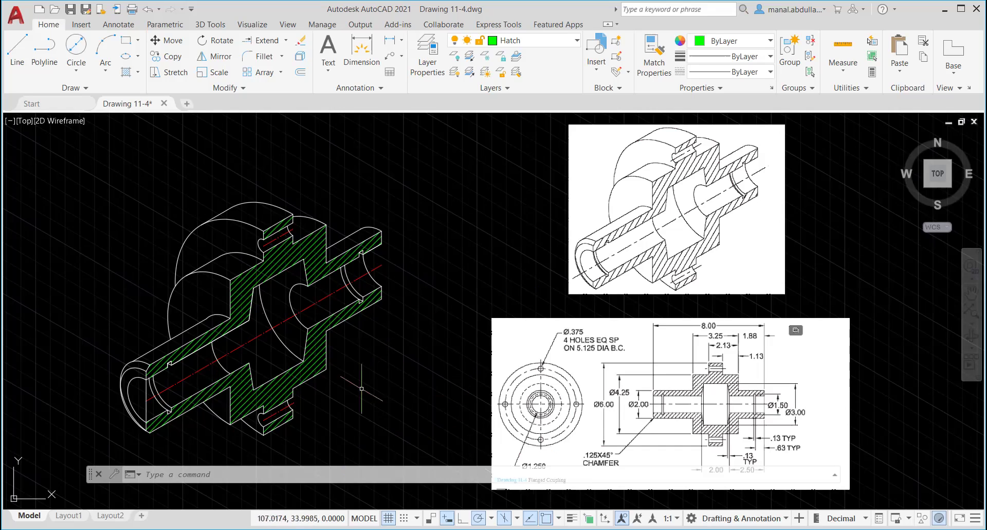